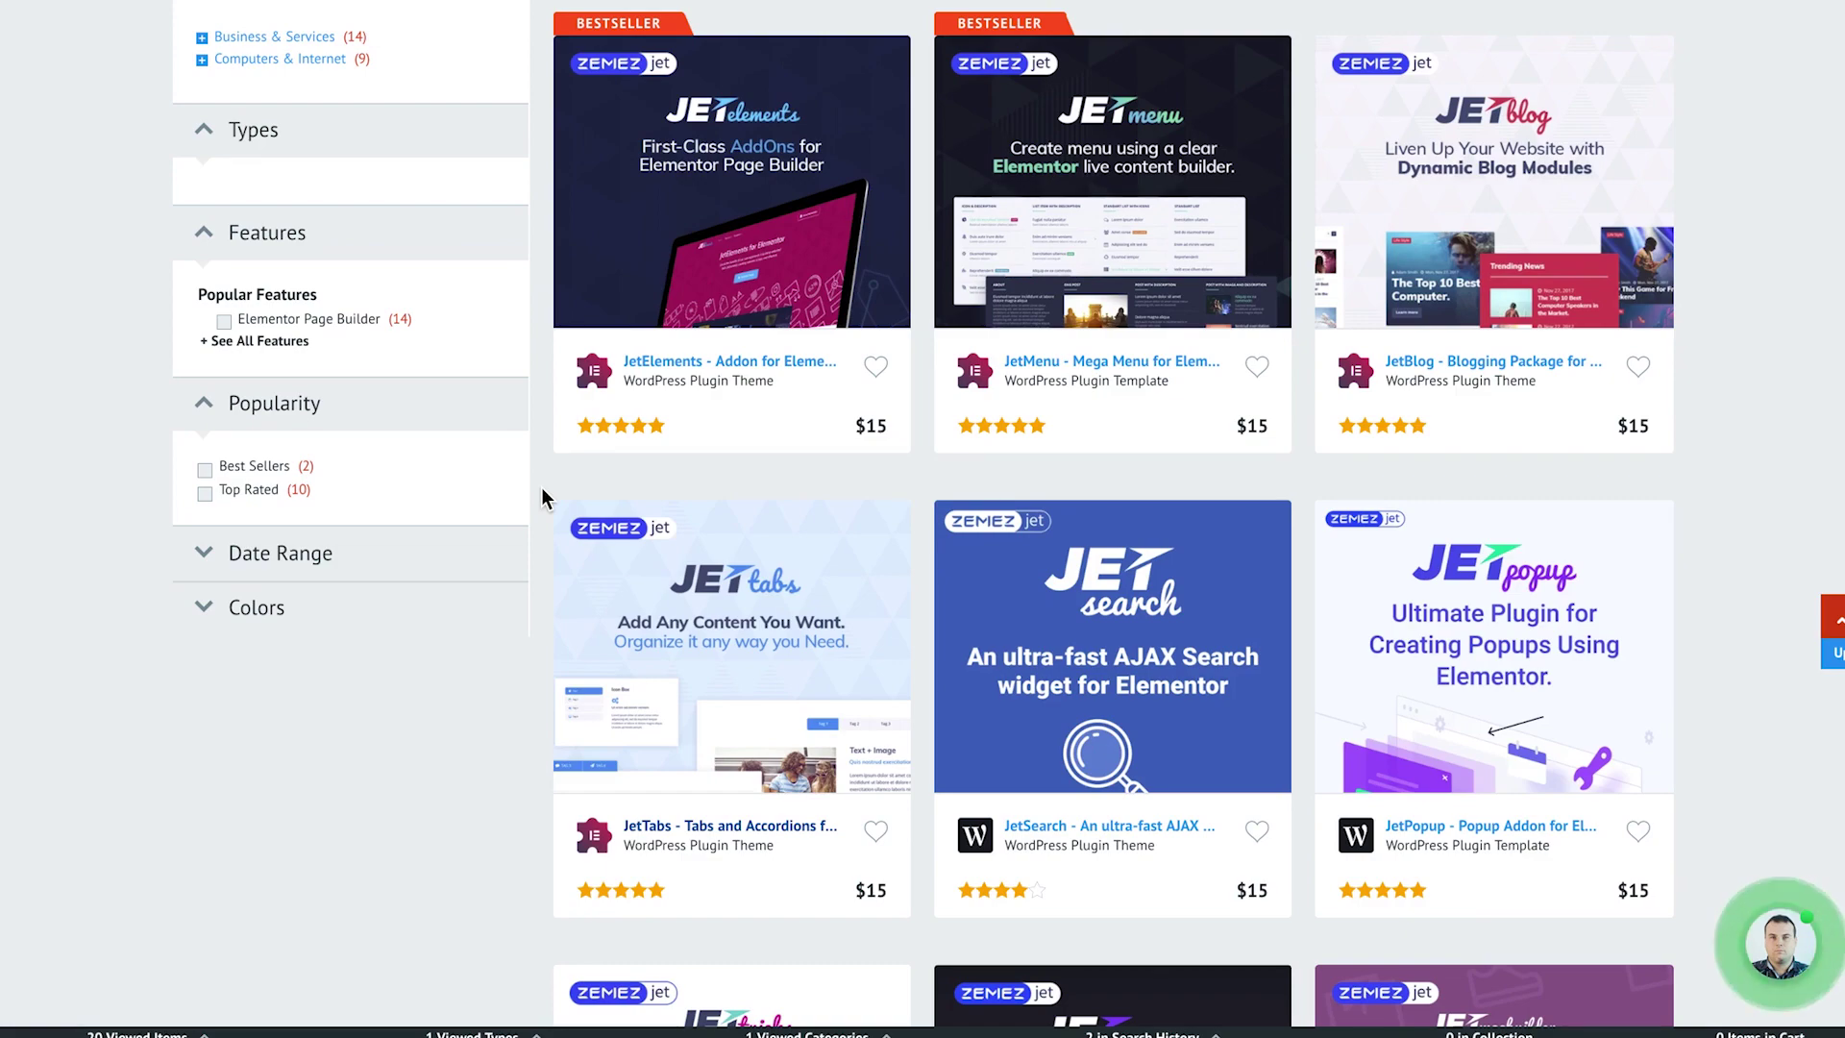
Scroll through TemplateMonster's Jet plugin listings, each priced at $15
scroll(541, 488, "down", 6)
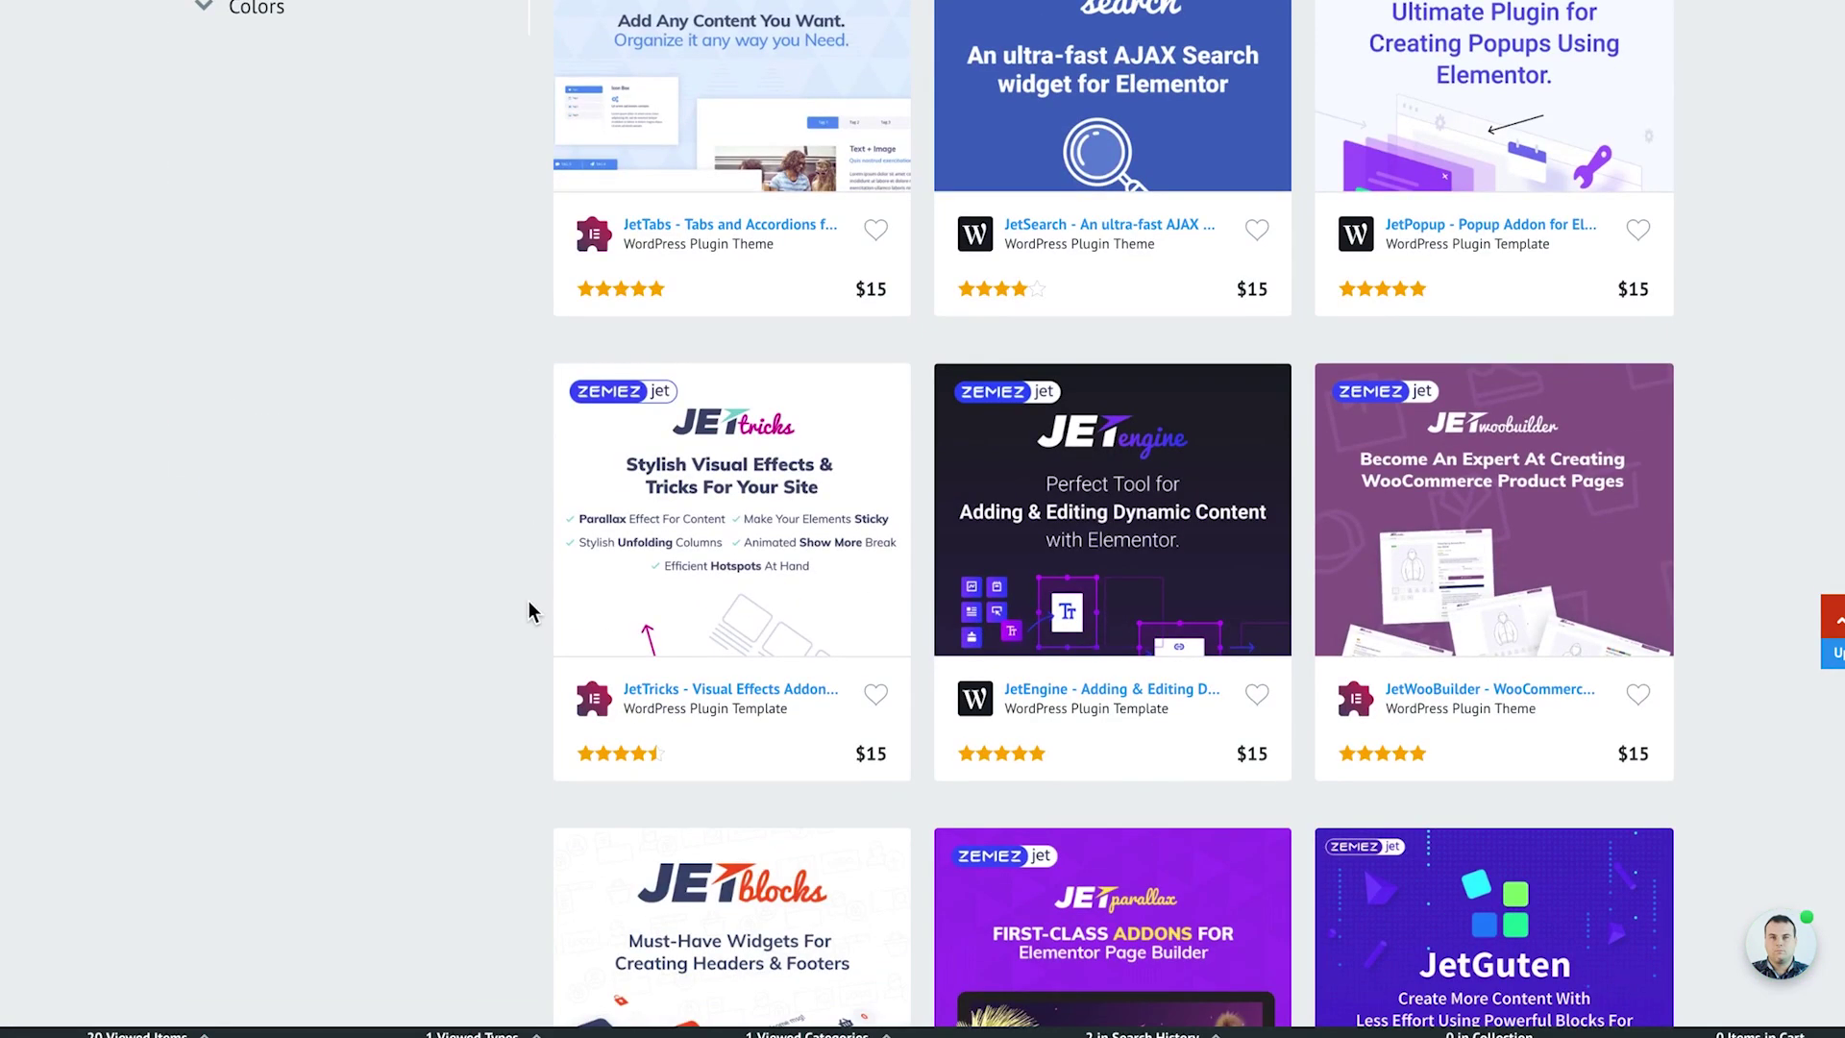
scroll(479, 609, "down", 5)
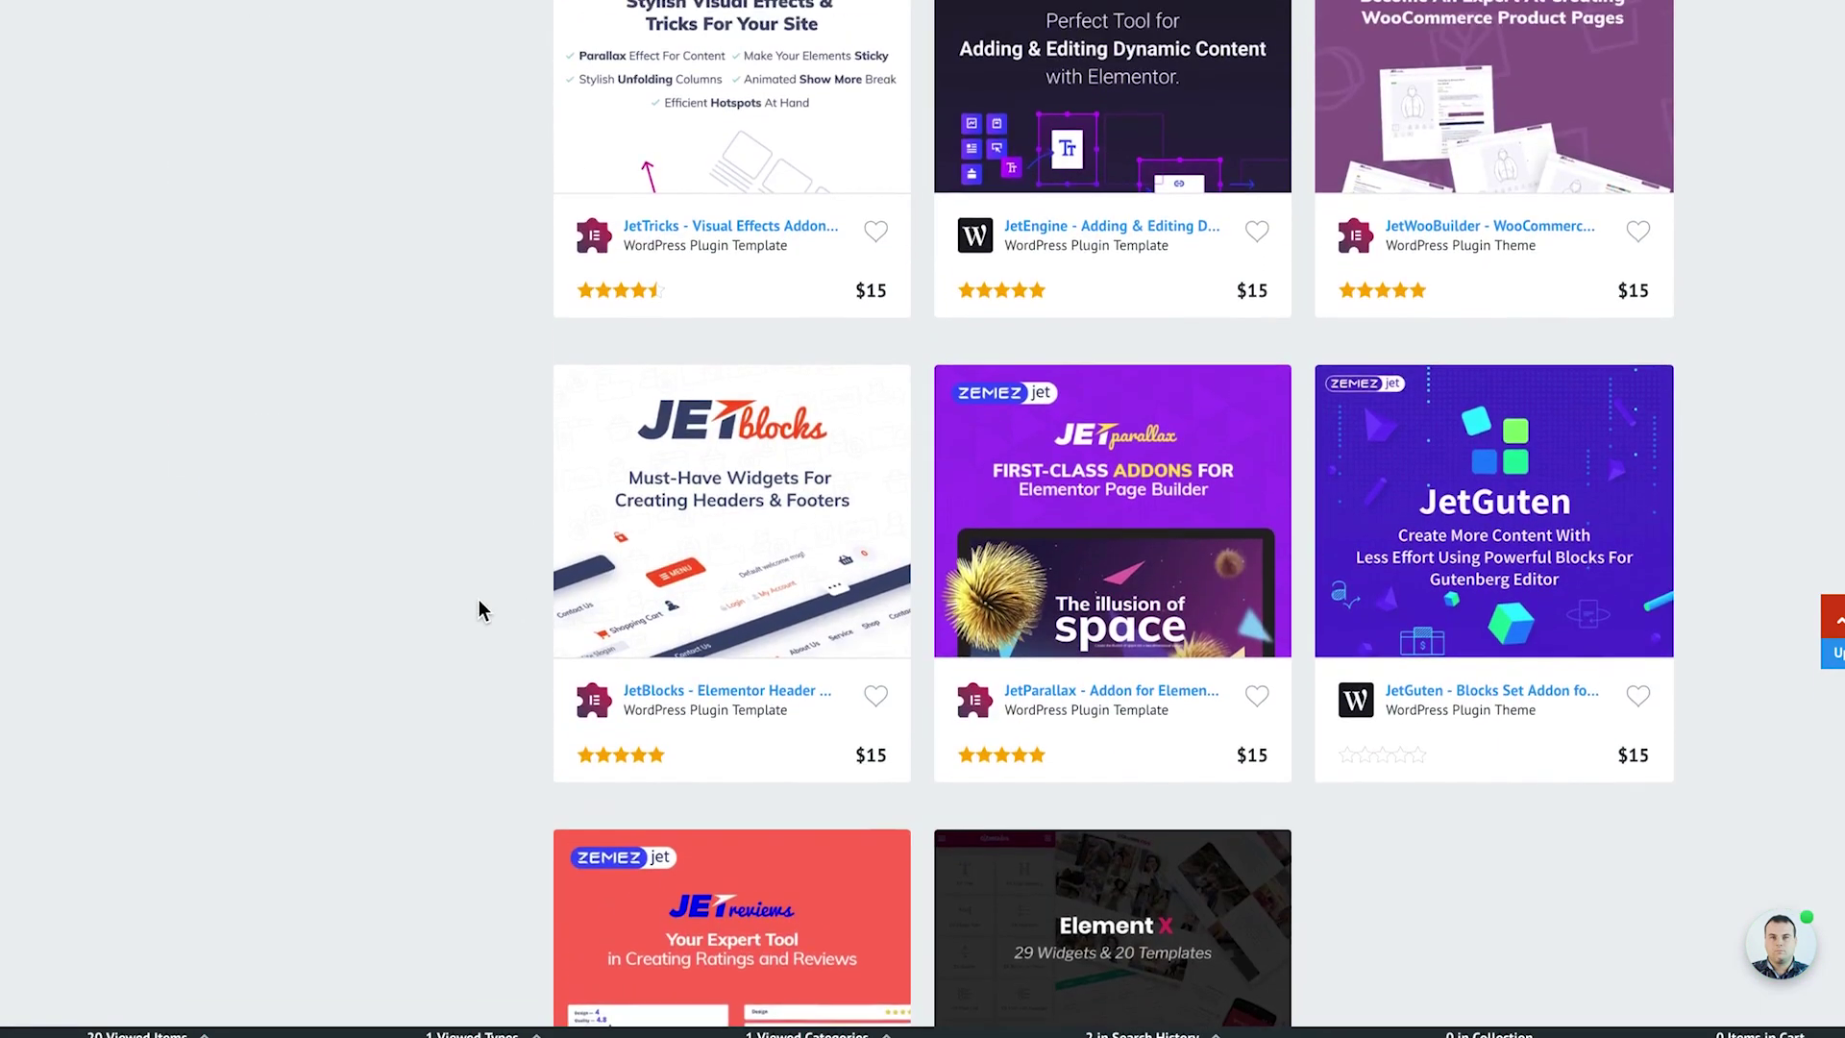
scroll(479, 609, "up", 5)
scroll(479, 610, "down", 2)
scroll(479, 609, "up", 8)
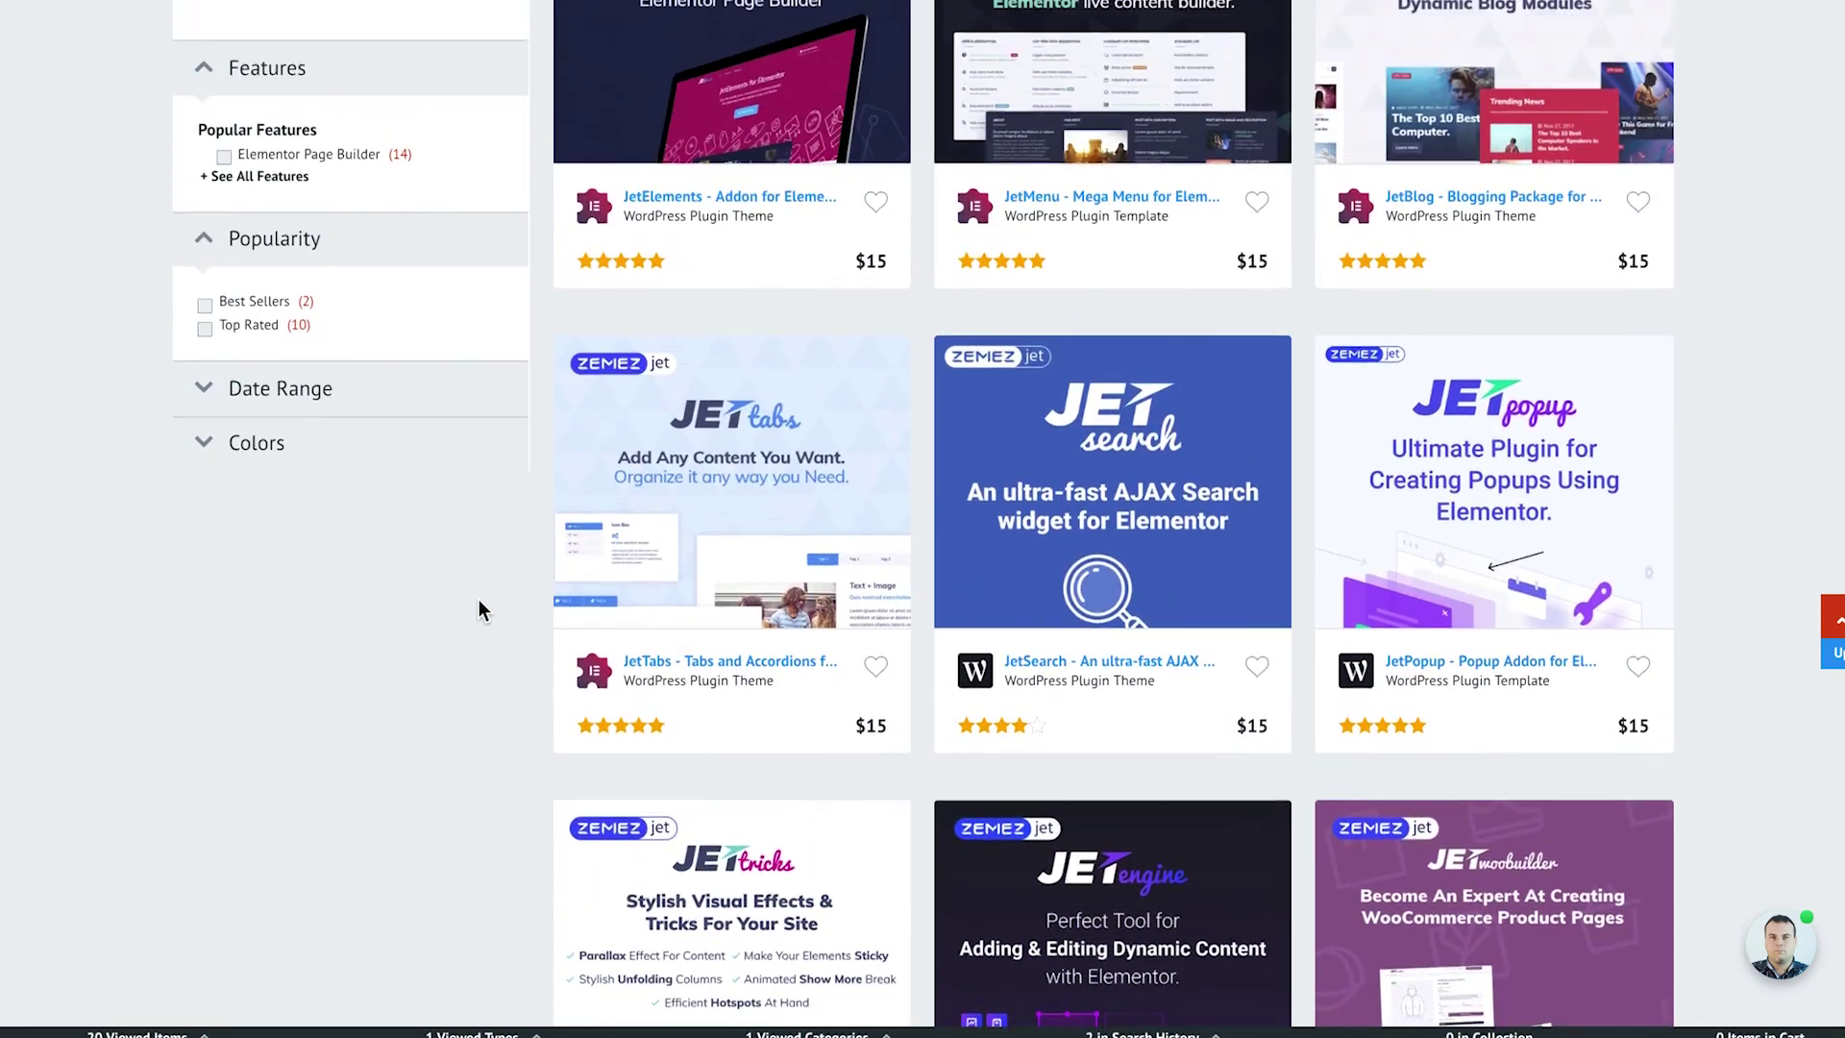
scroll(478, 606, "up", 1)
scroll(478, 600, "down", 1)
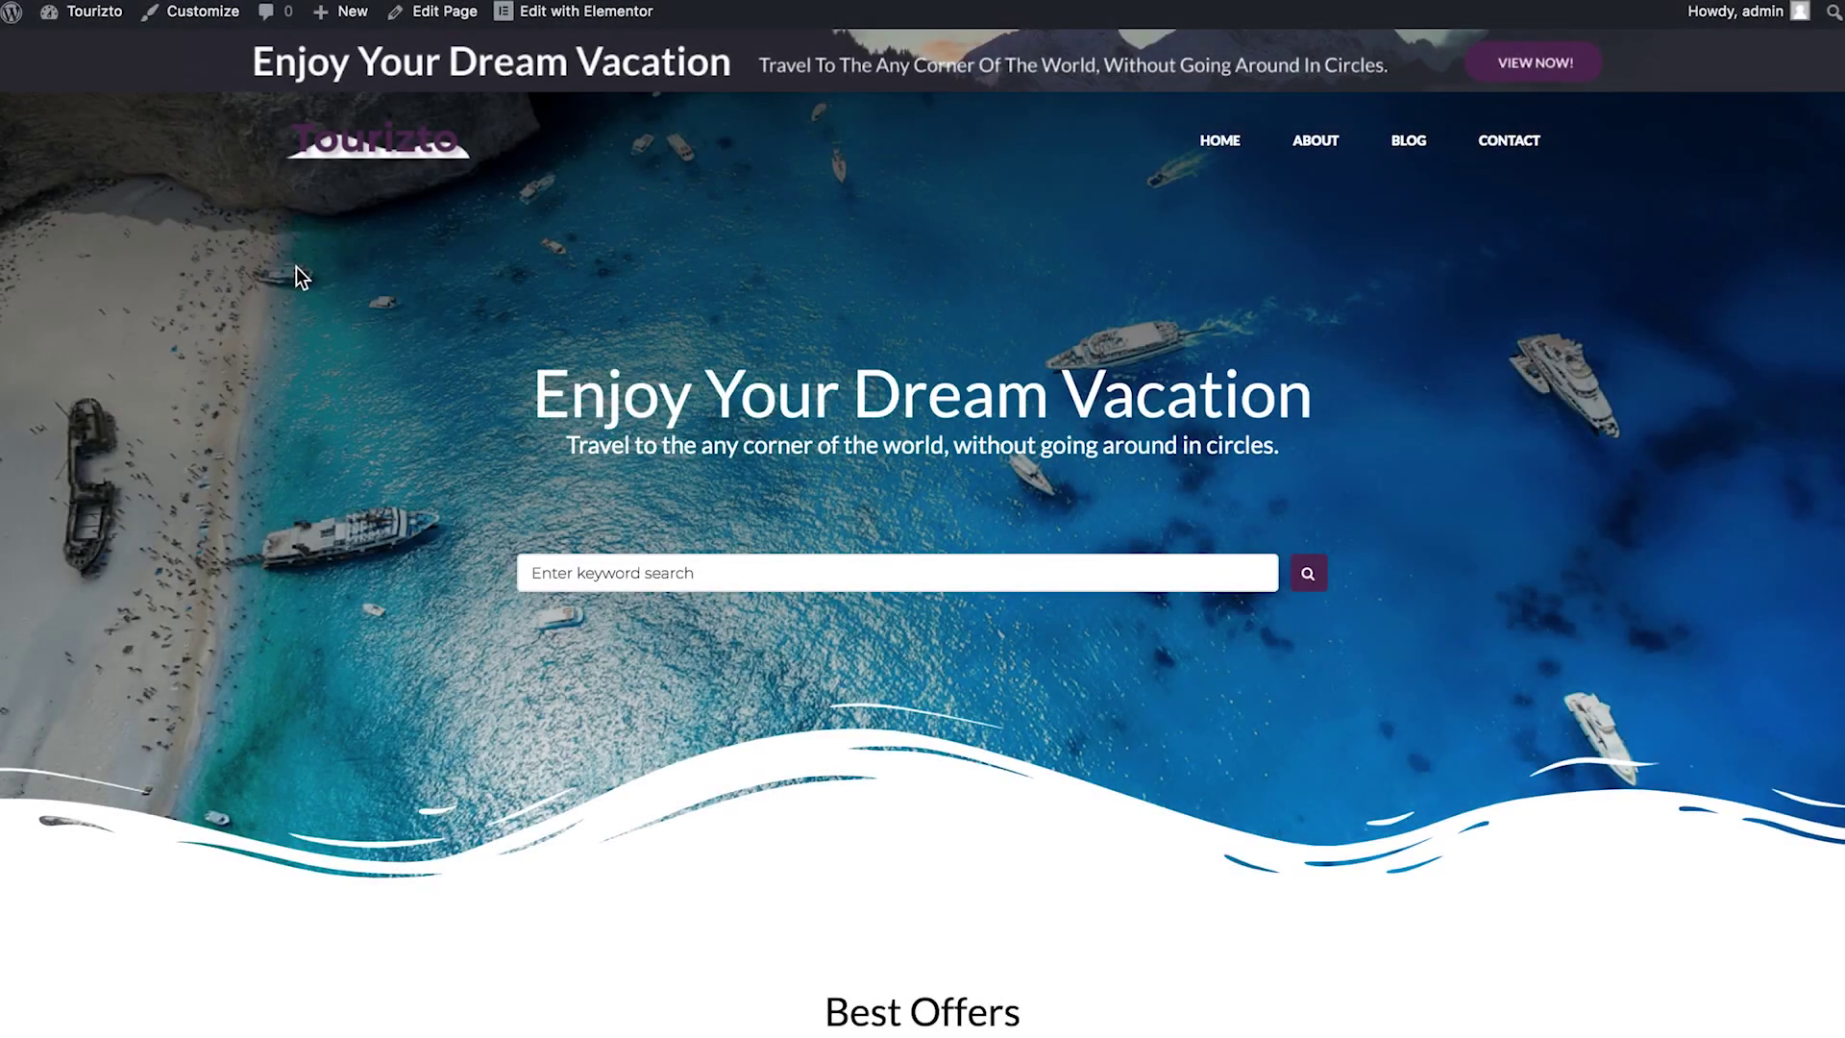
Browse the Tourizto home page, then the About page
scroll(296, 267, "down", 10)
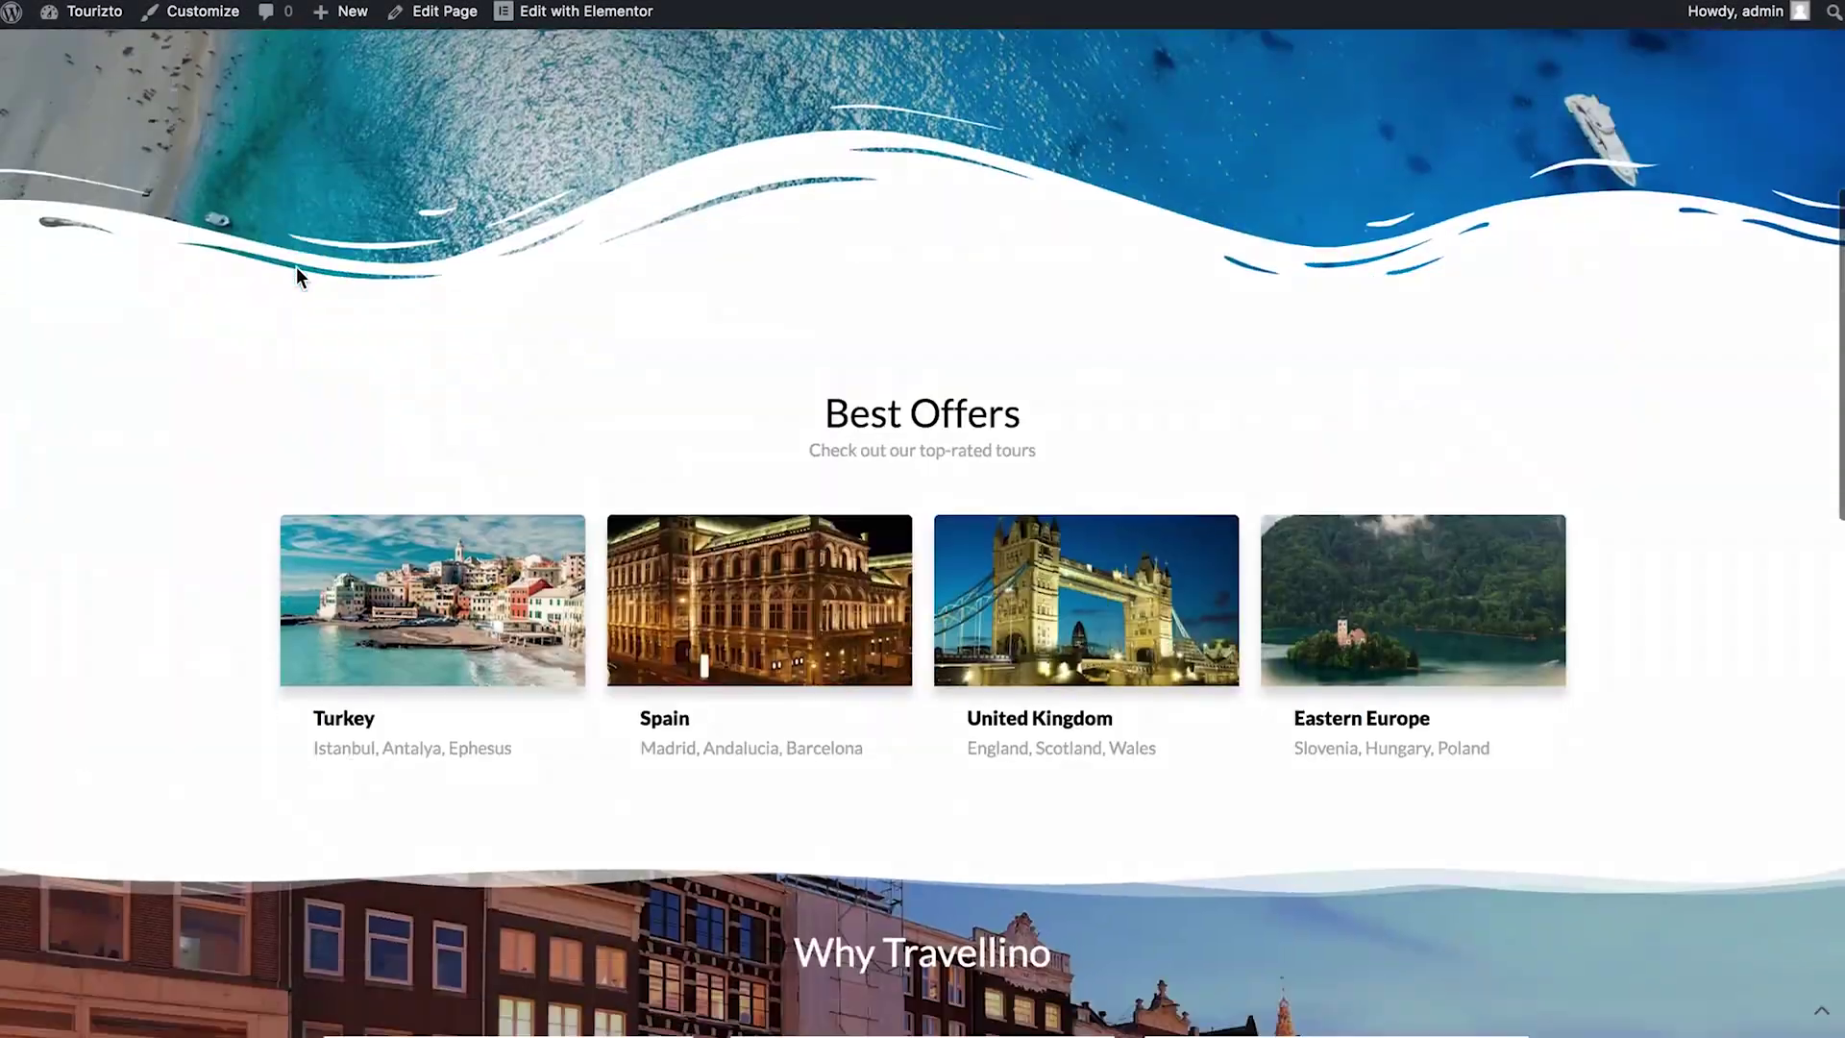
scroll(296, 267, "down", 10)
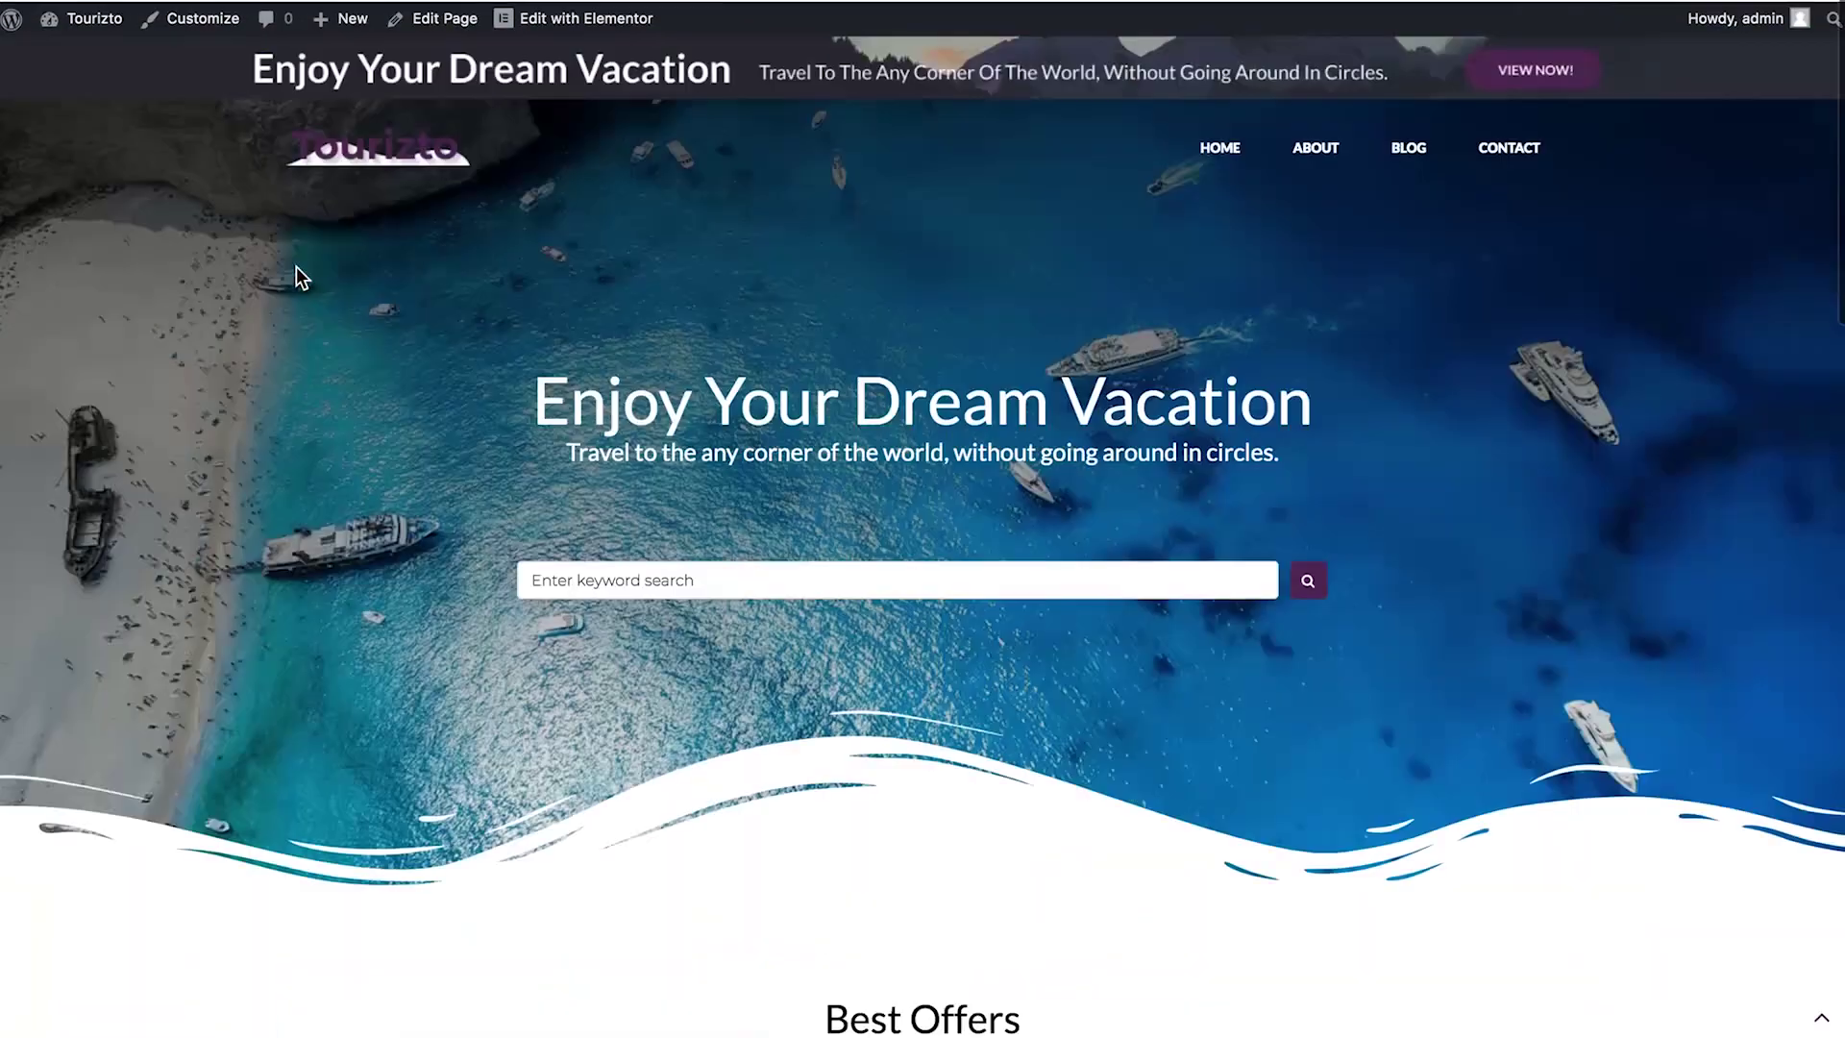
scroll(296, 267, "down", 1)
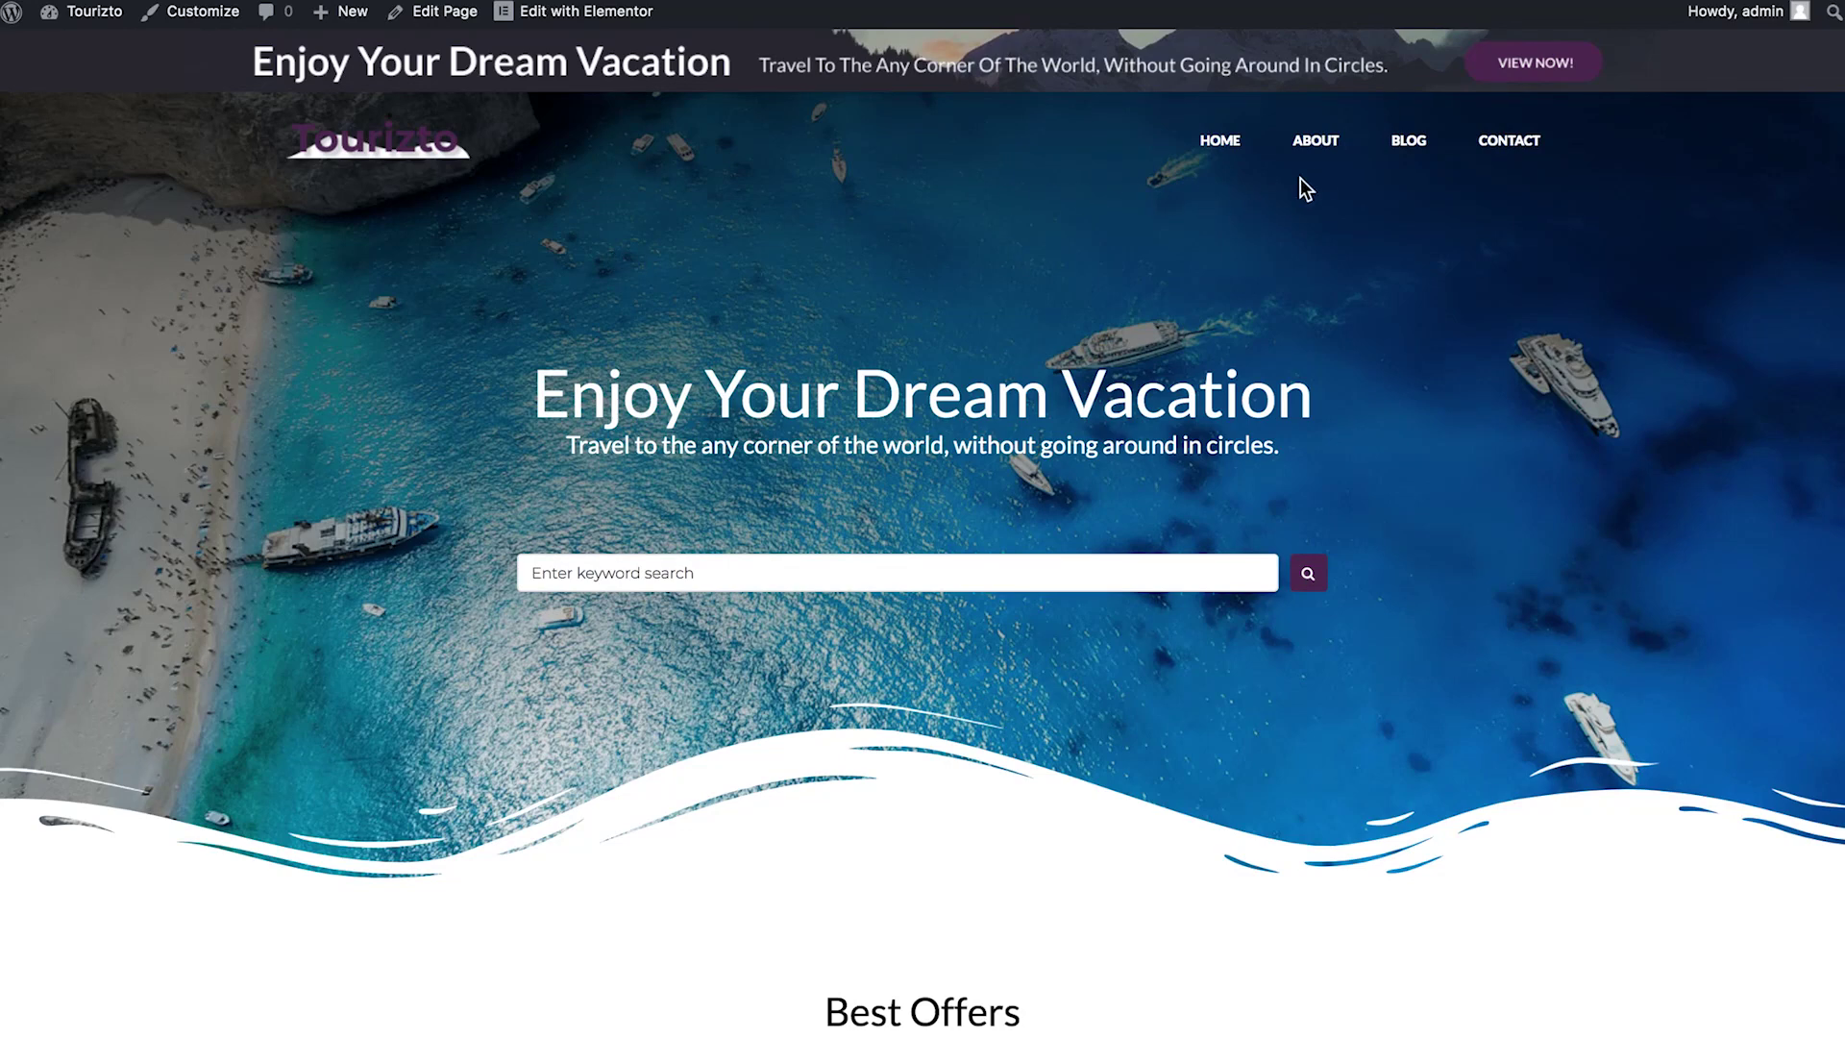
left_click(1314, 147)
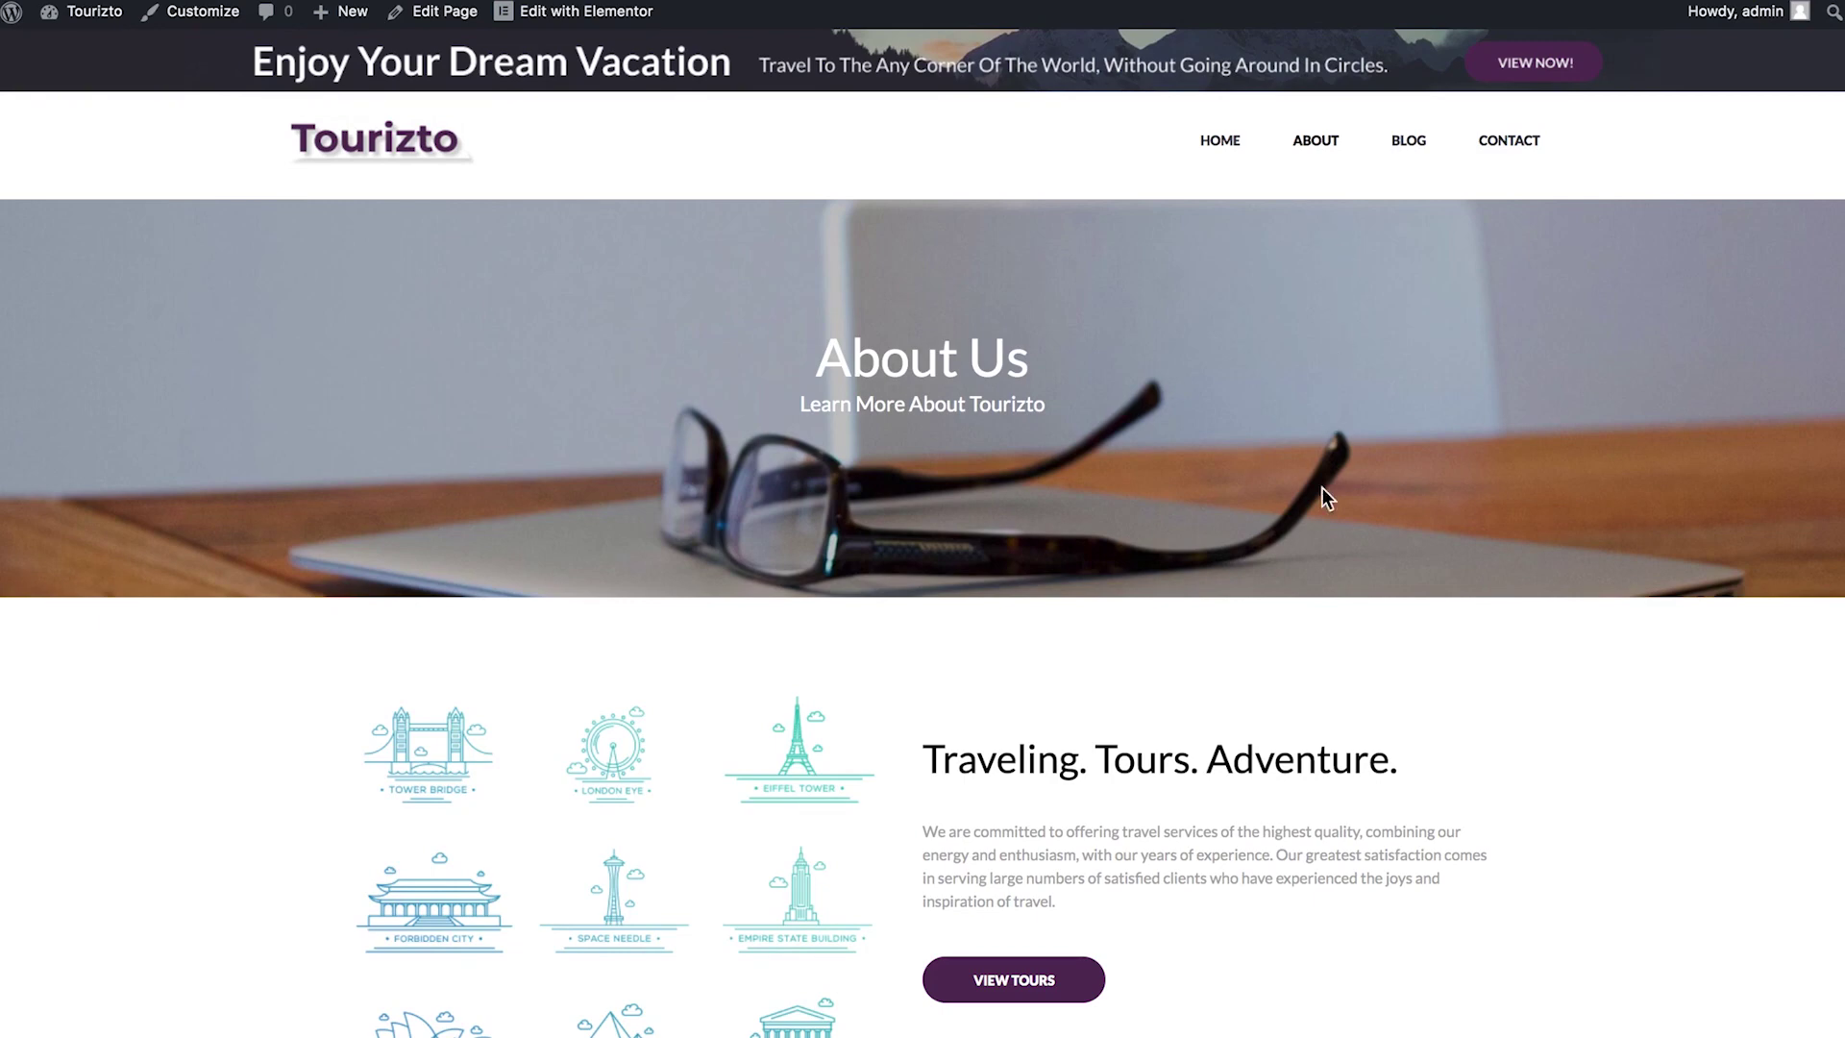
scroll(1319, 527, "down", 10)
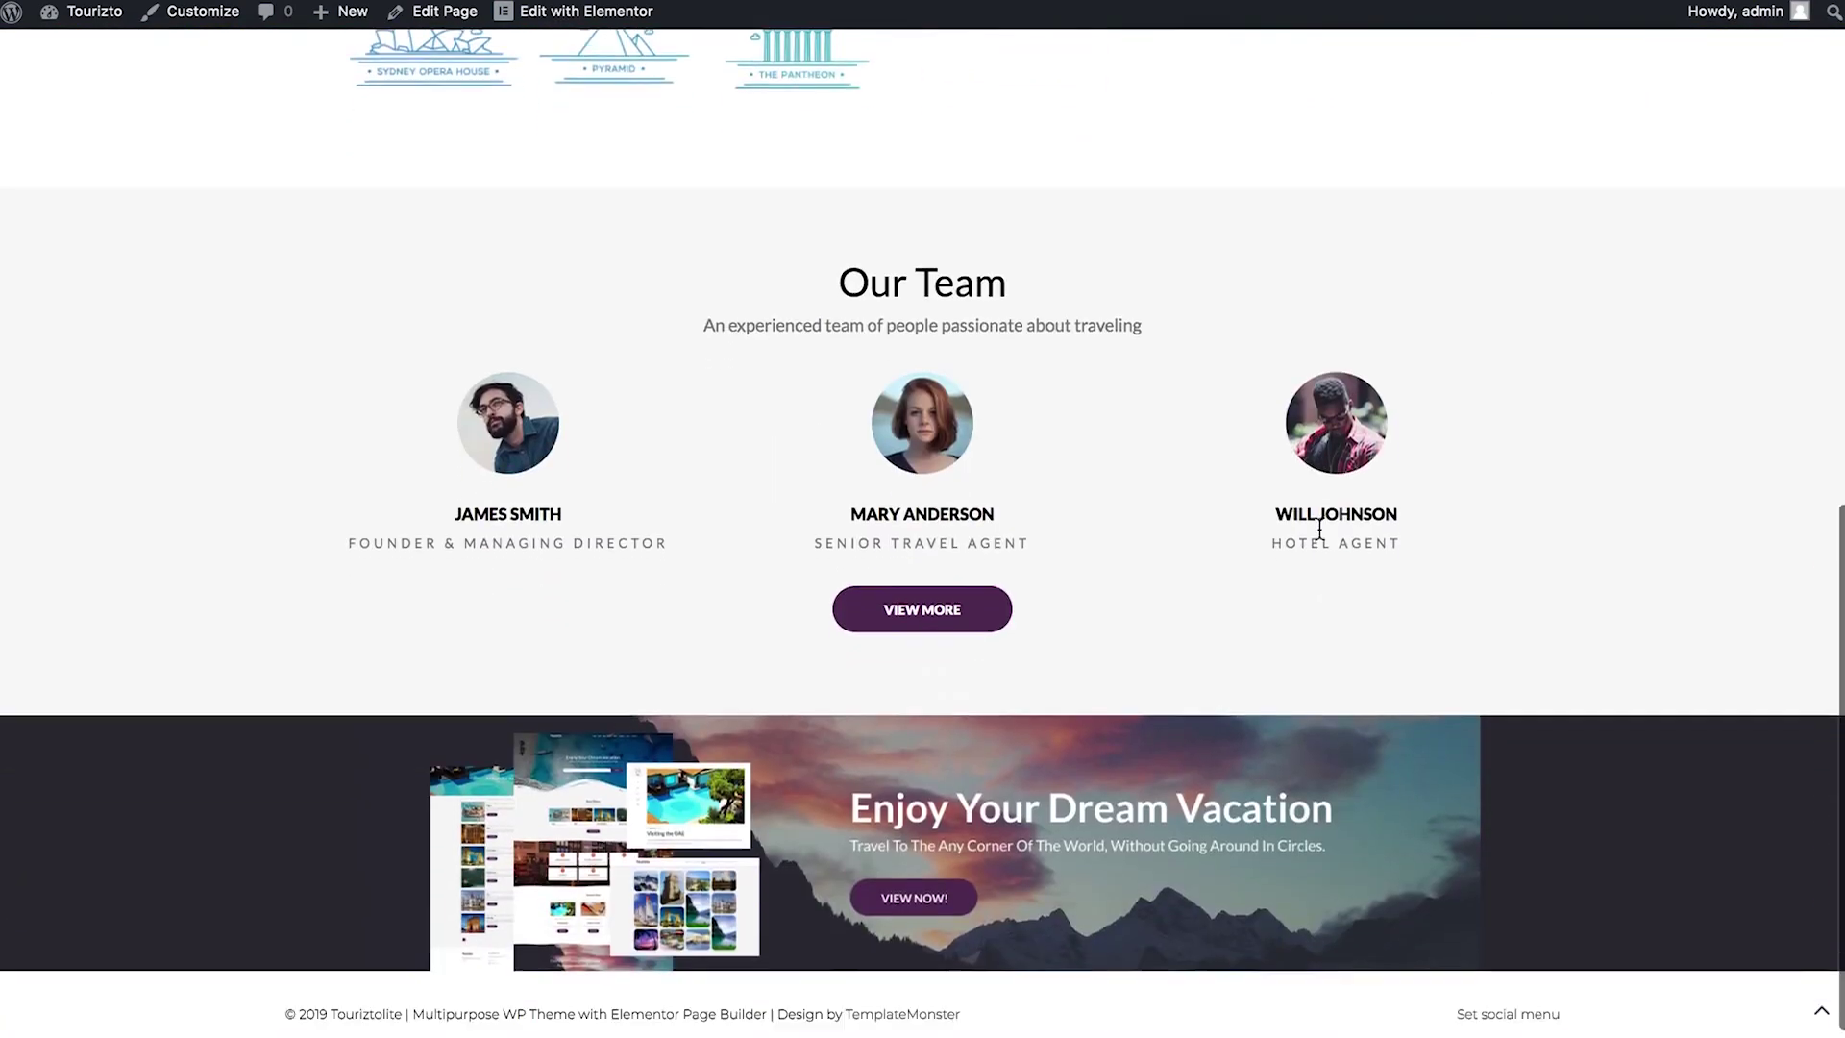
scroll(1319, 528, "up", 10)
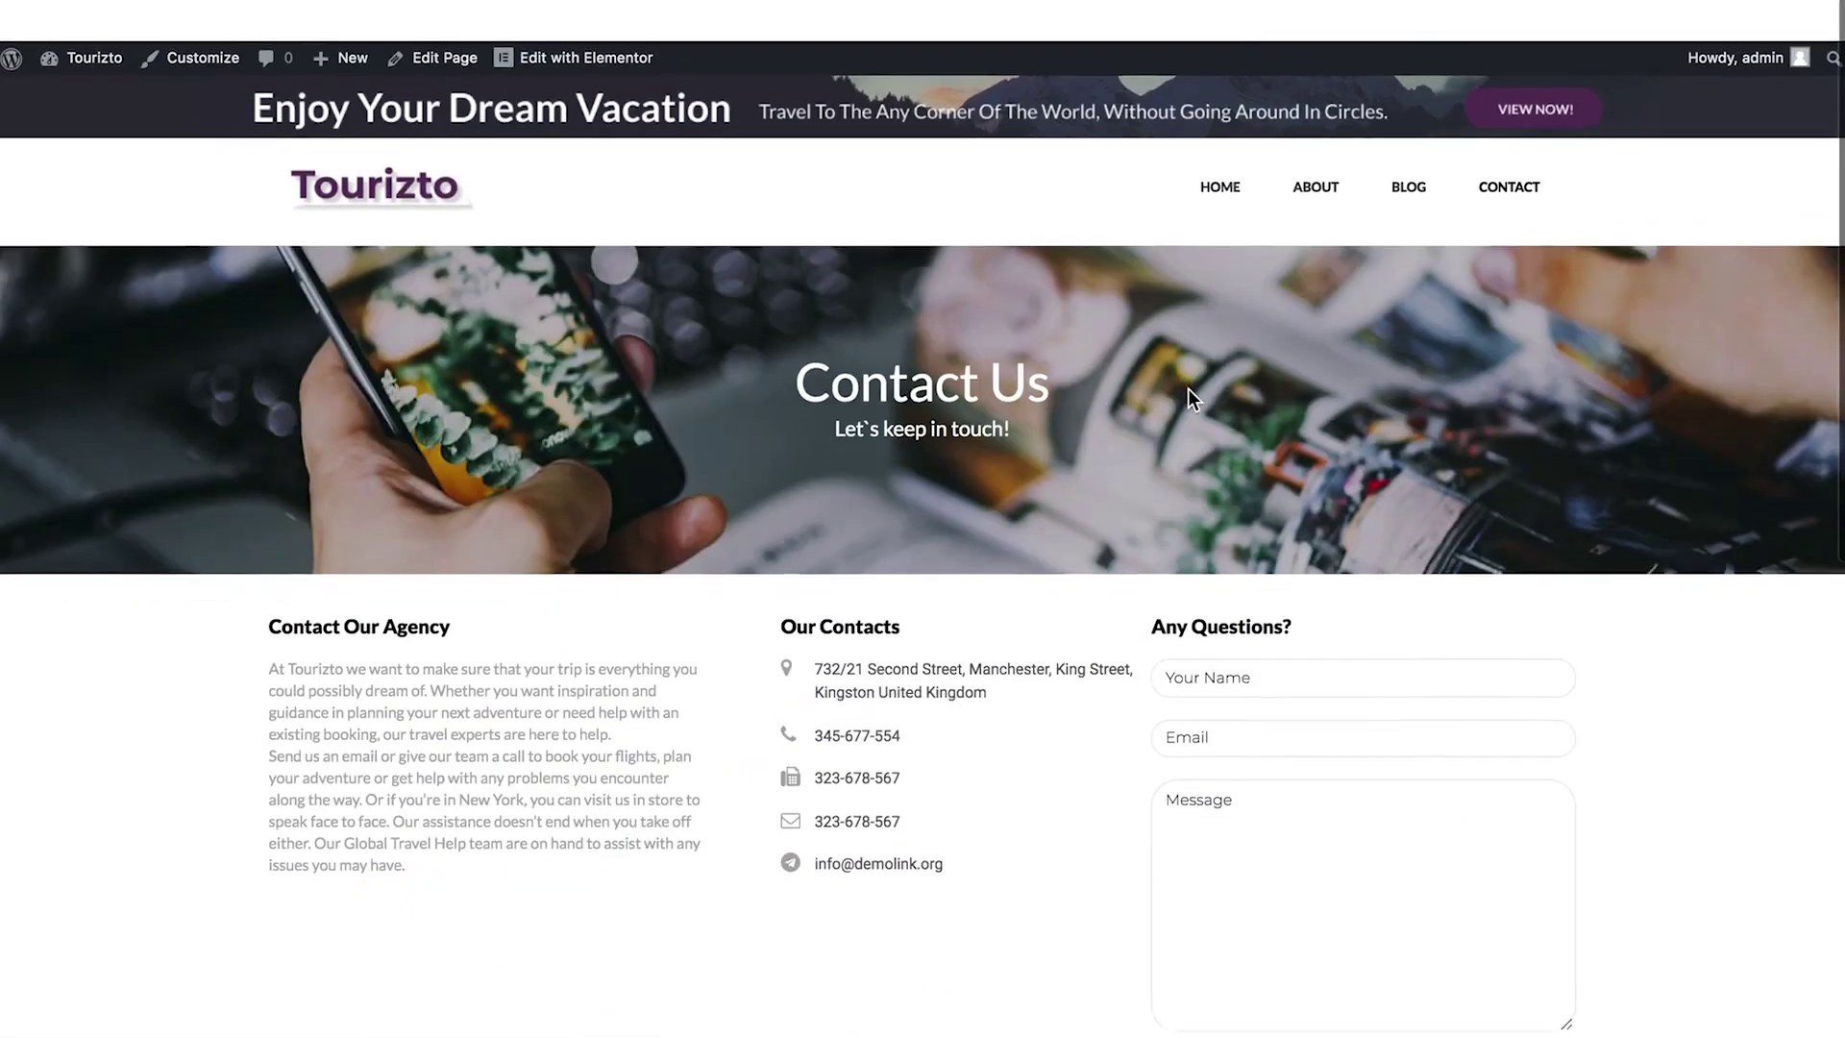
scroll(1188, 388, "down", 9)
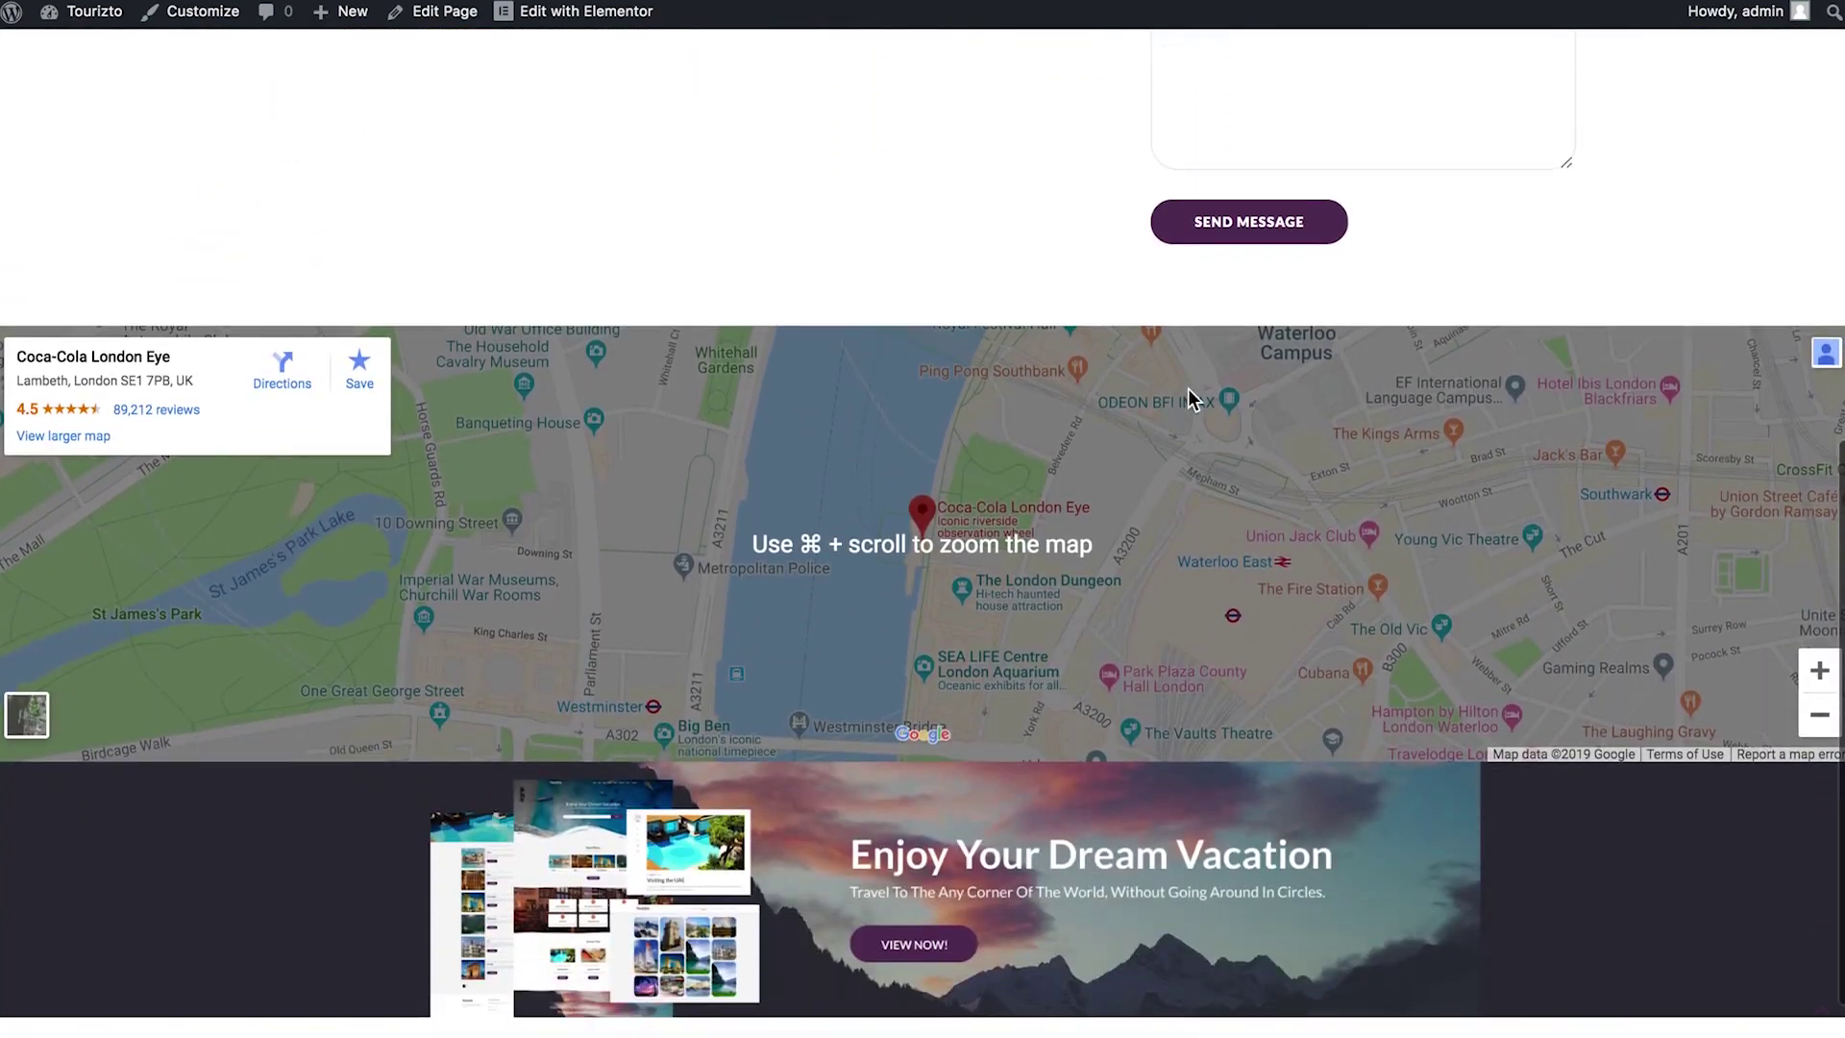
scroll(1190, 398, "up", 8)
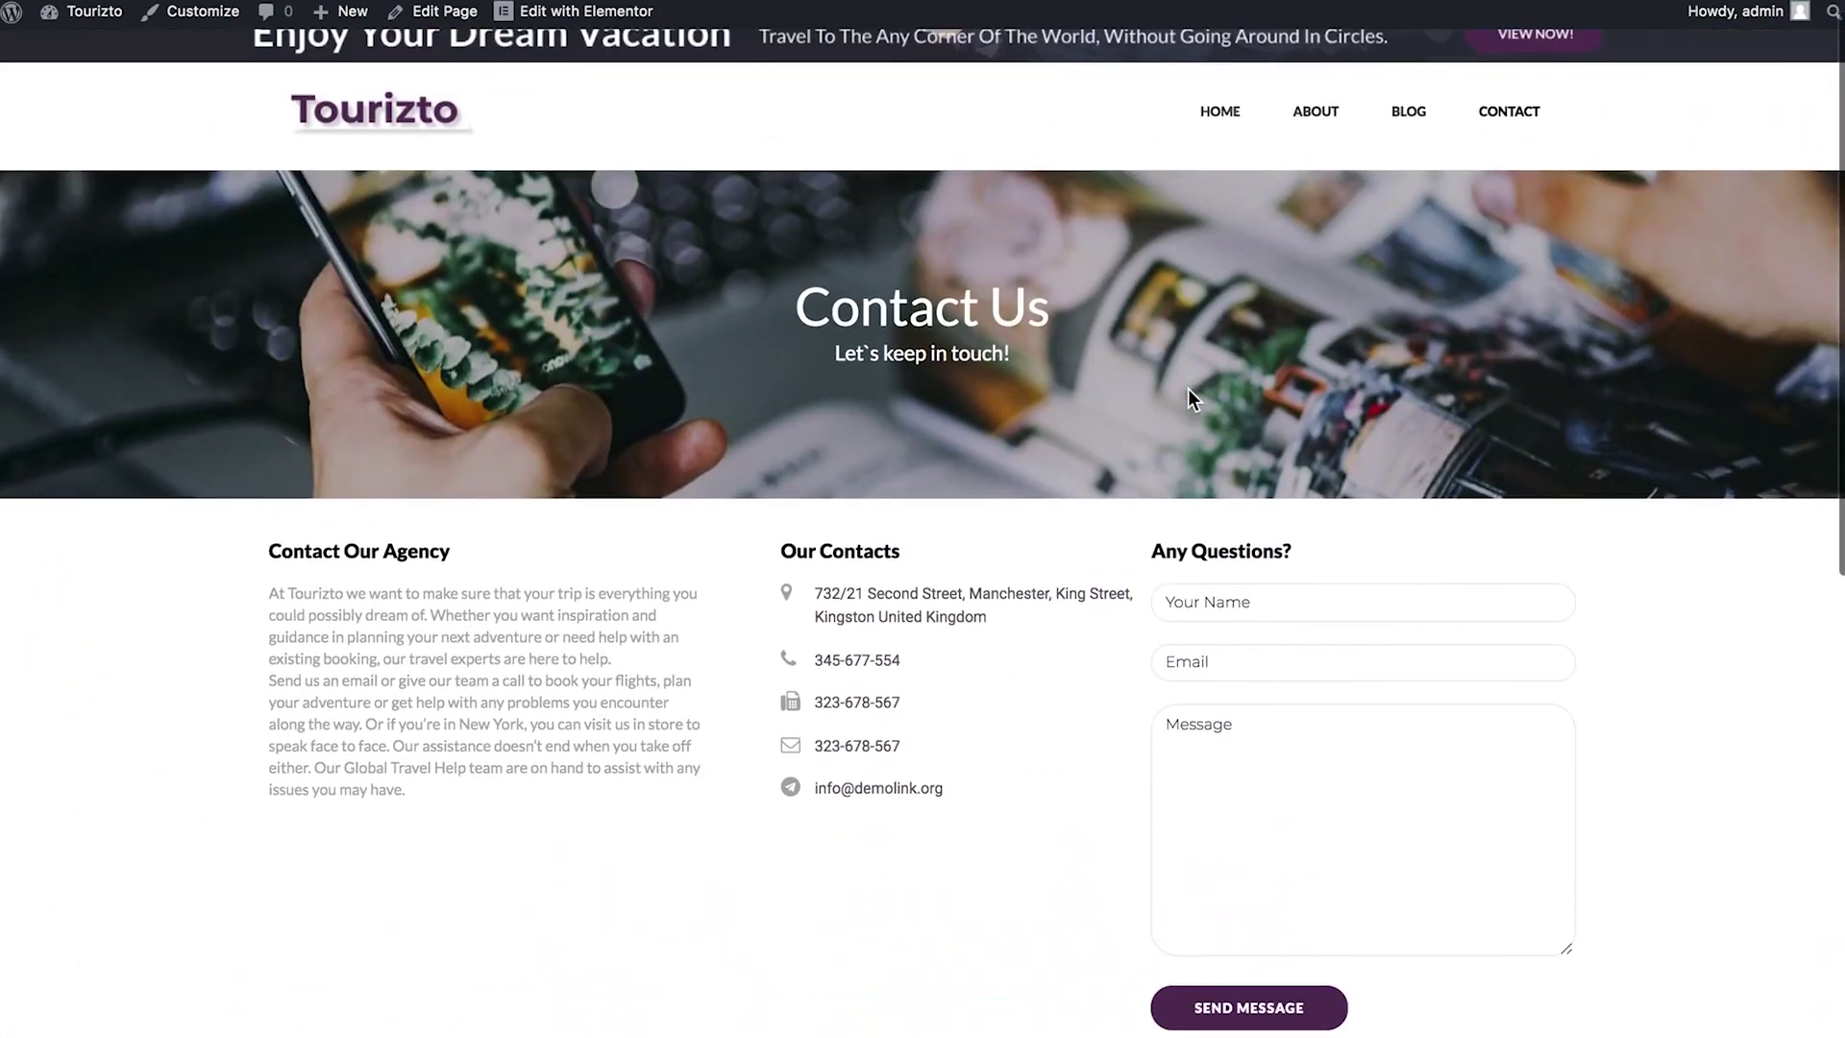
scroll(1188, 388, "up", 1)
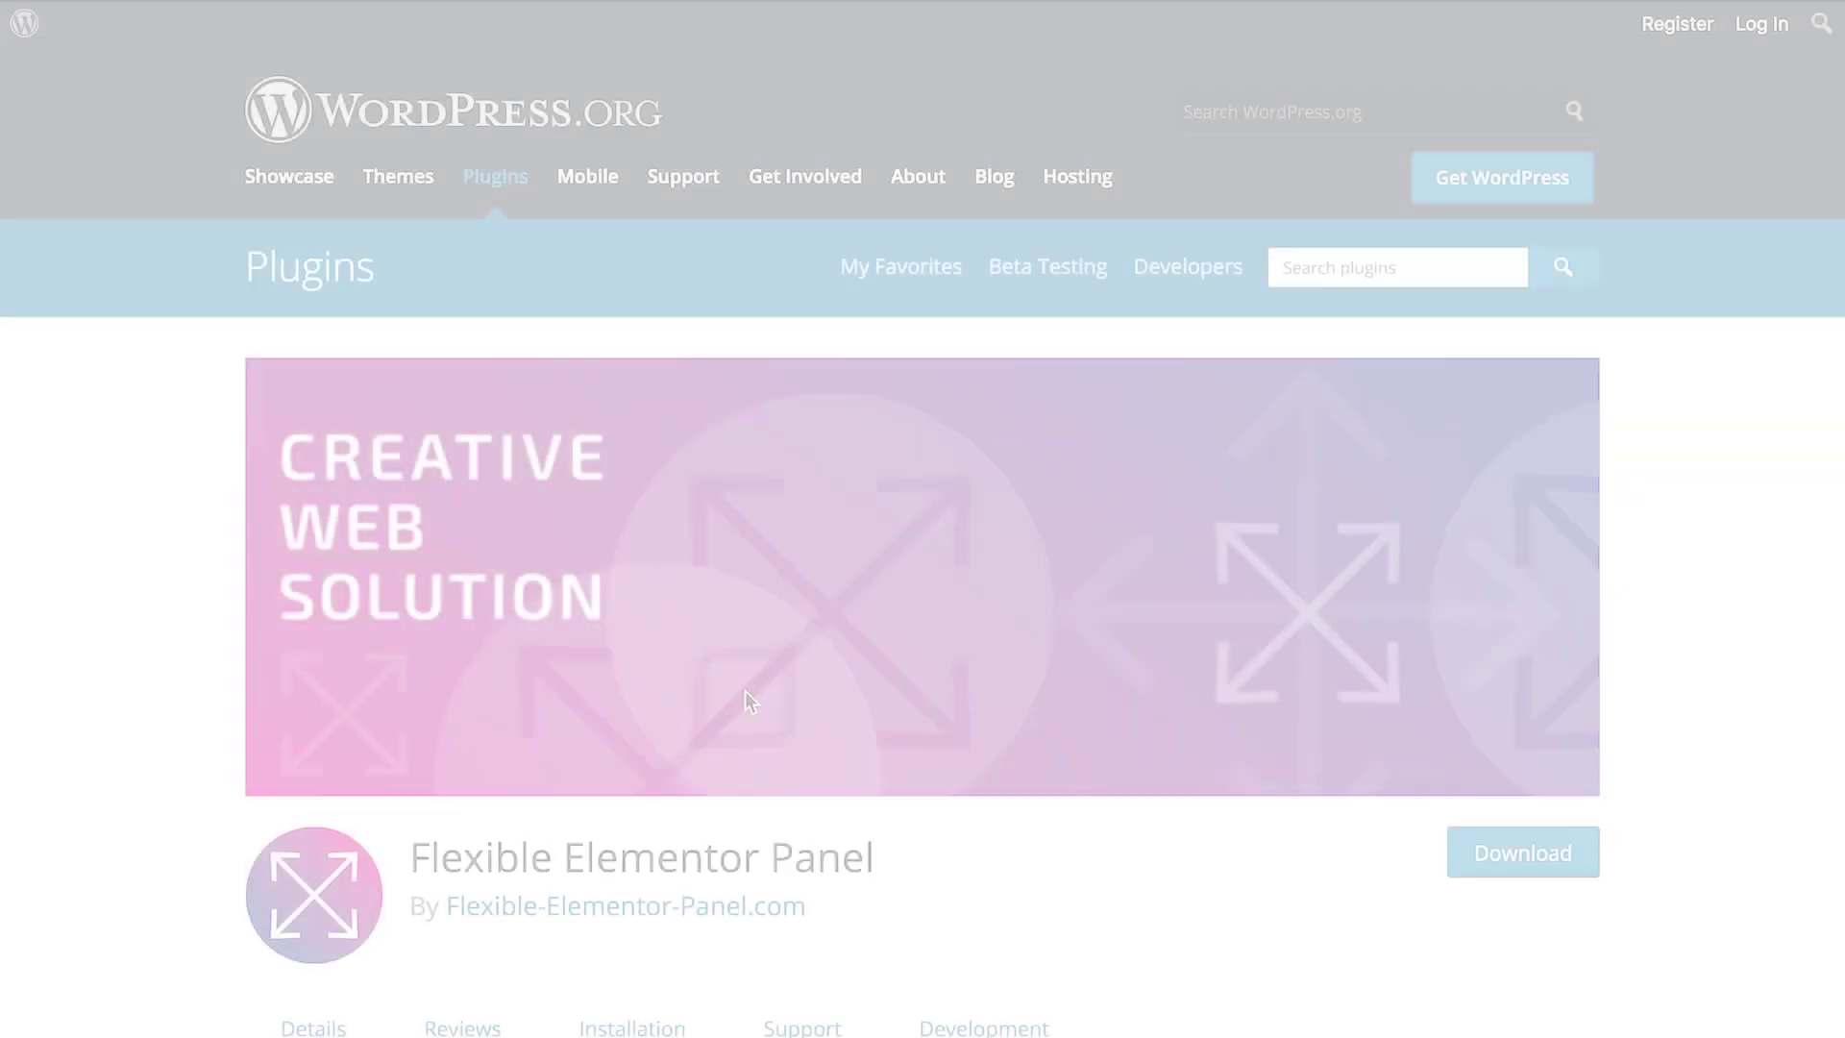
Step through the Flexible Elementor Panel screenshots, from Draggable to Exit button in editor footer
scroll(746, 692, "down", 9)
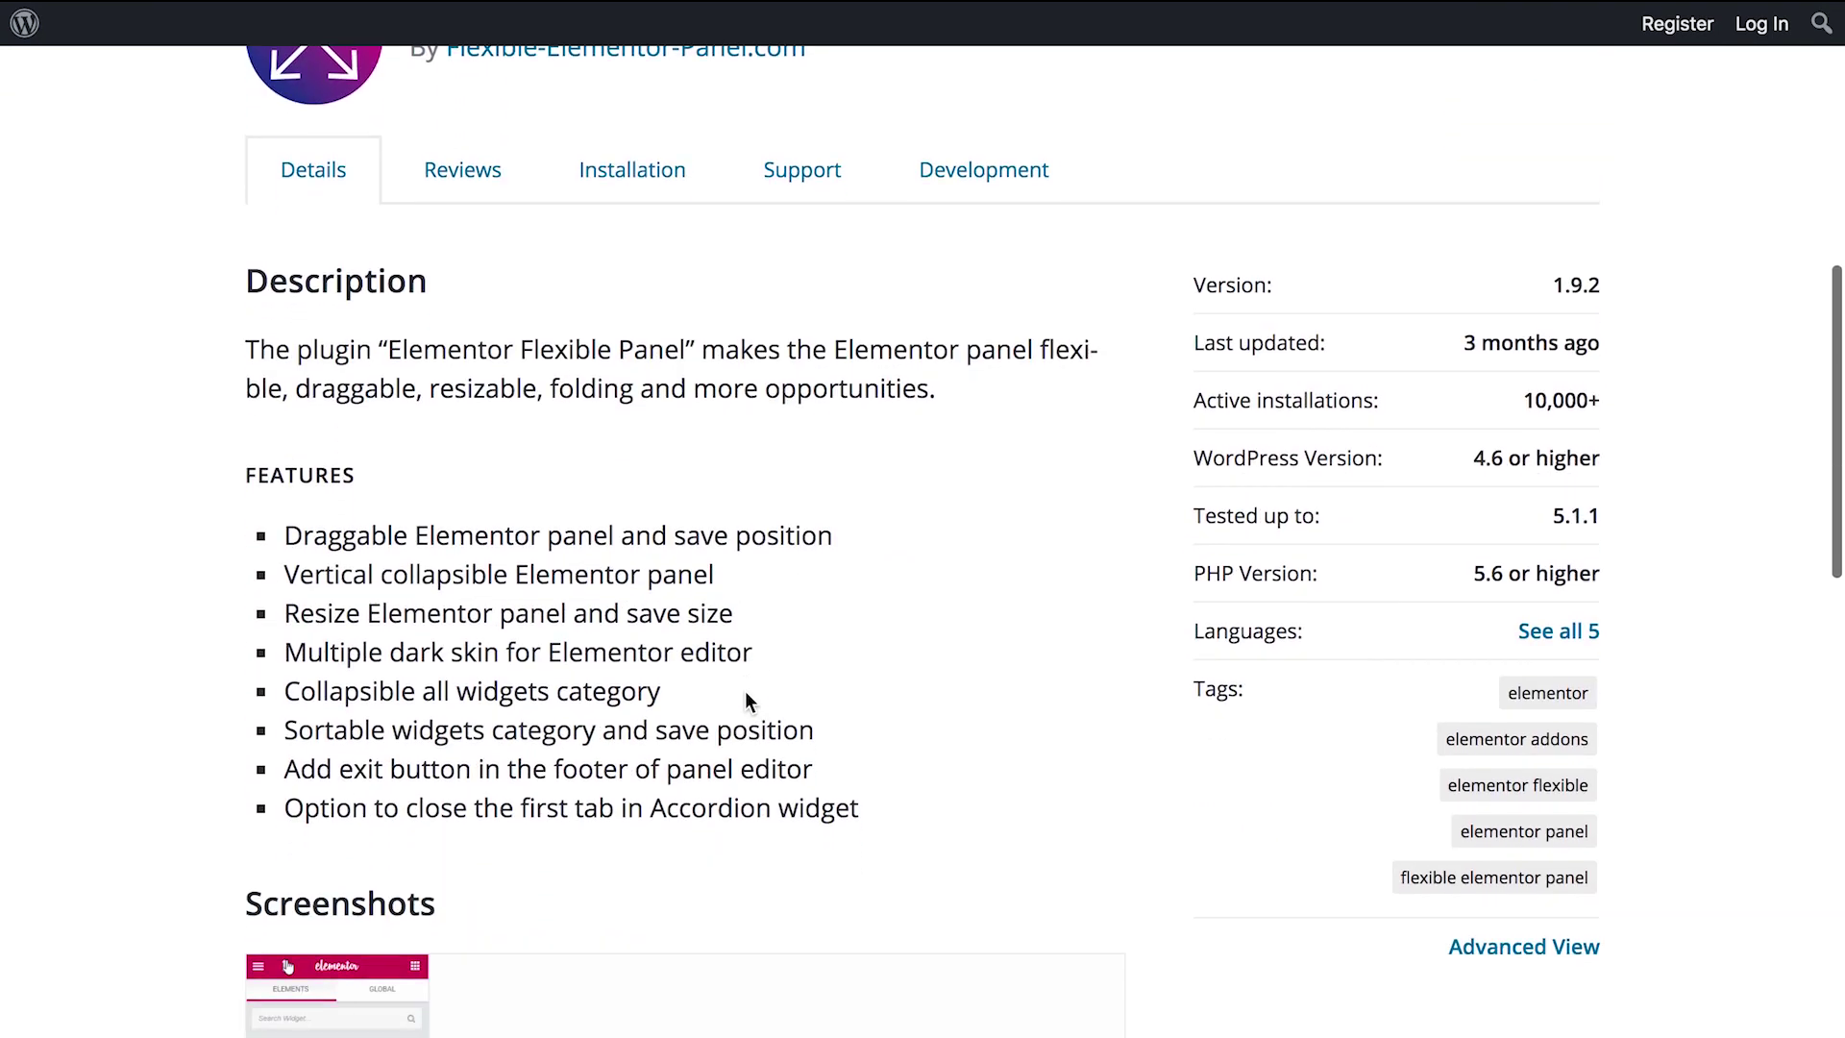
scroll(746, 690, "down", 7)
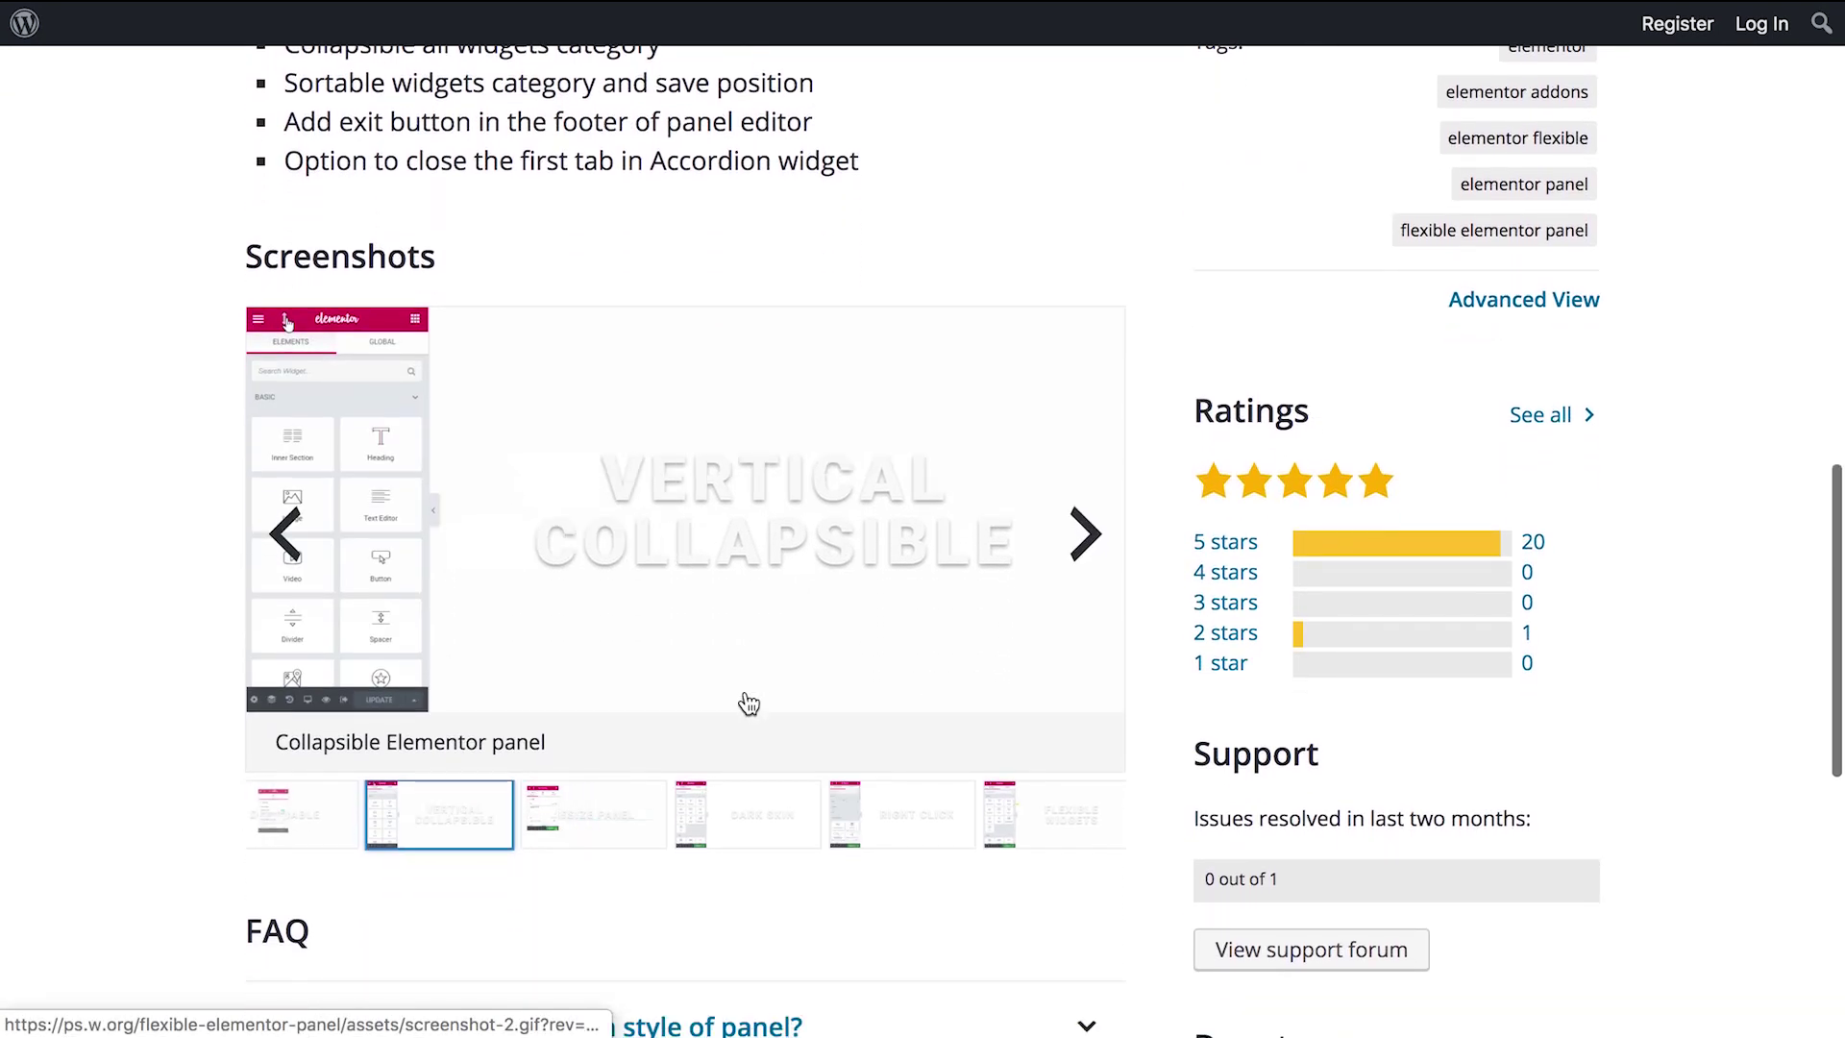
left_click(313, 822)
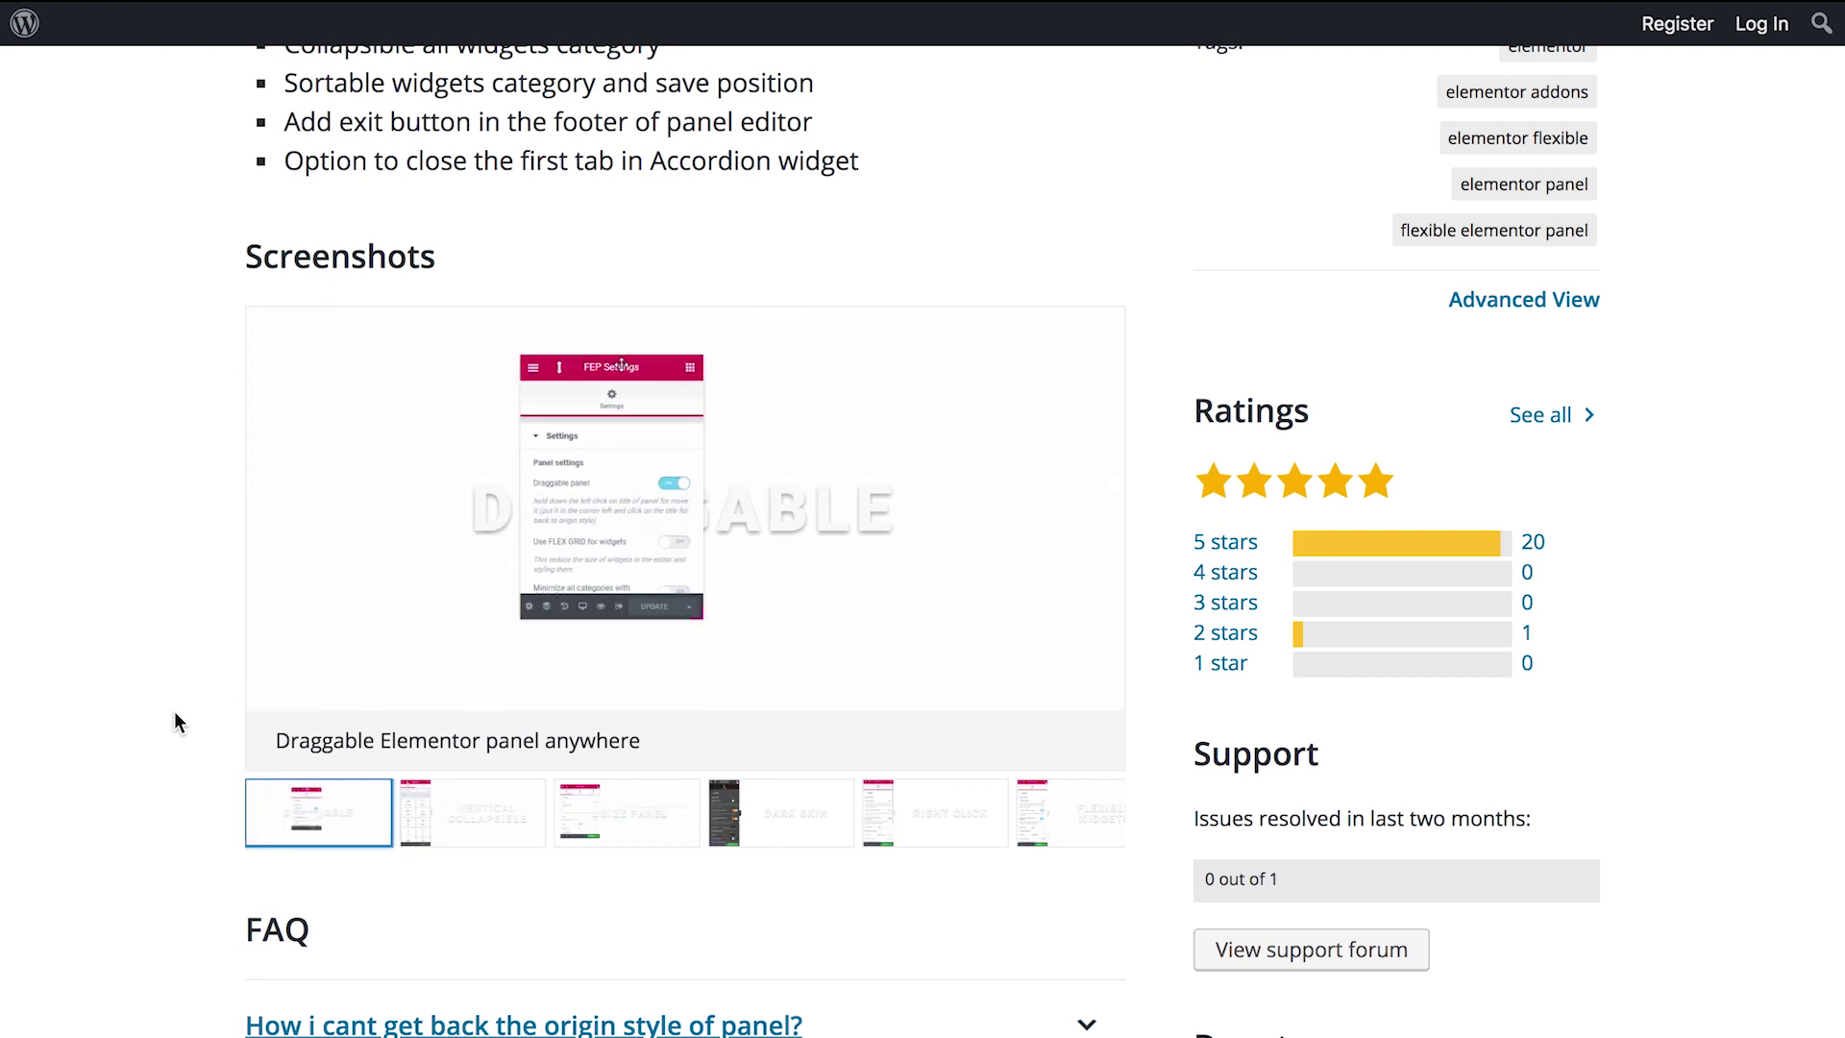
left_click(480, 832)
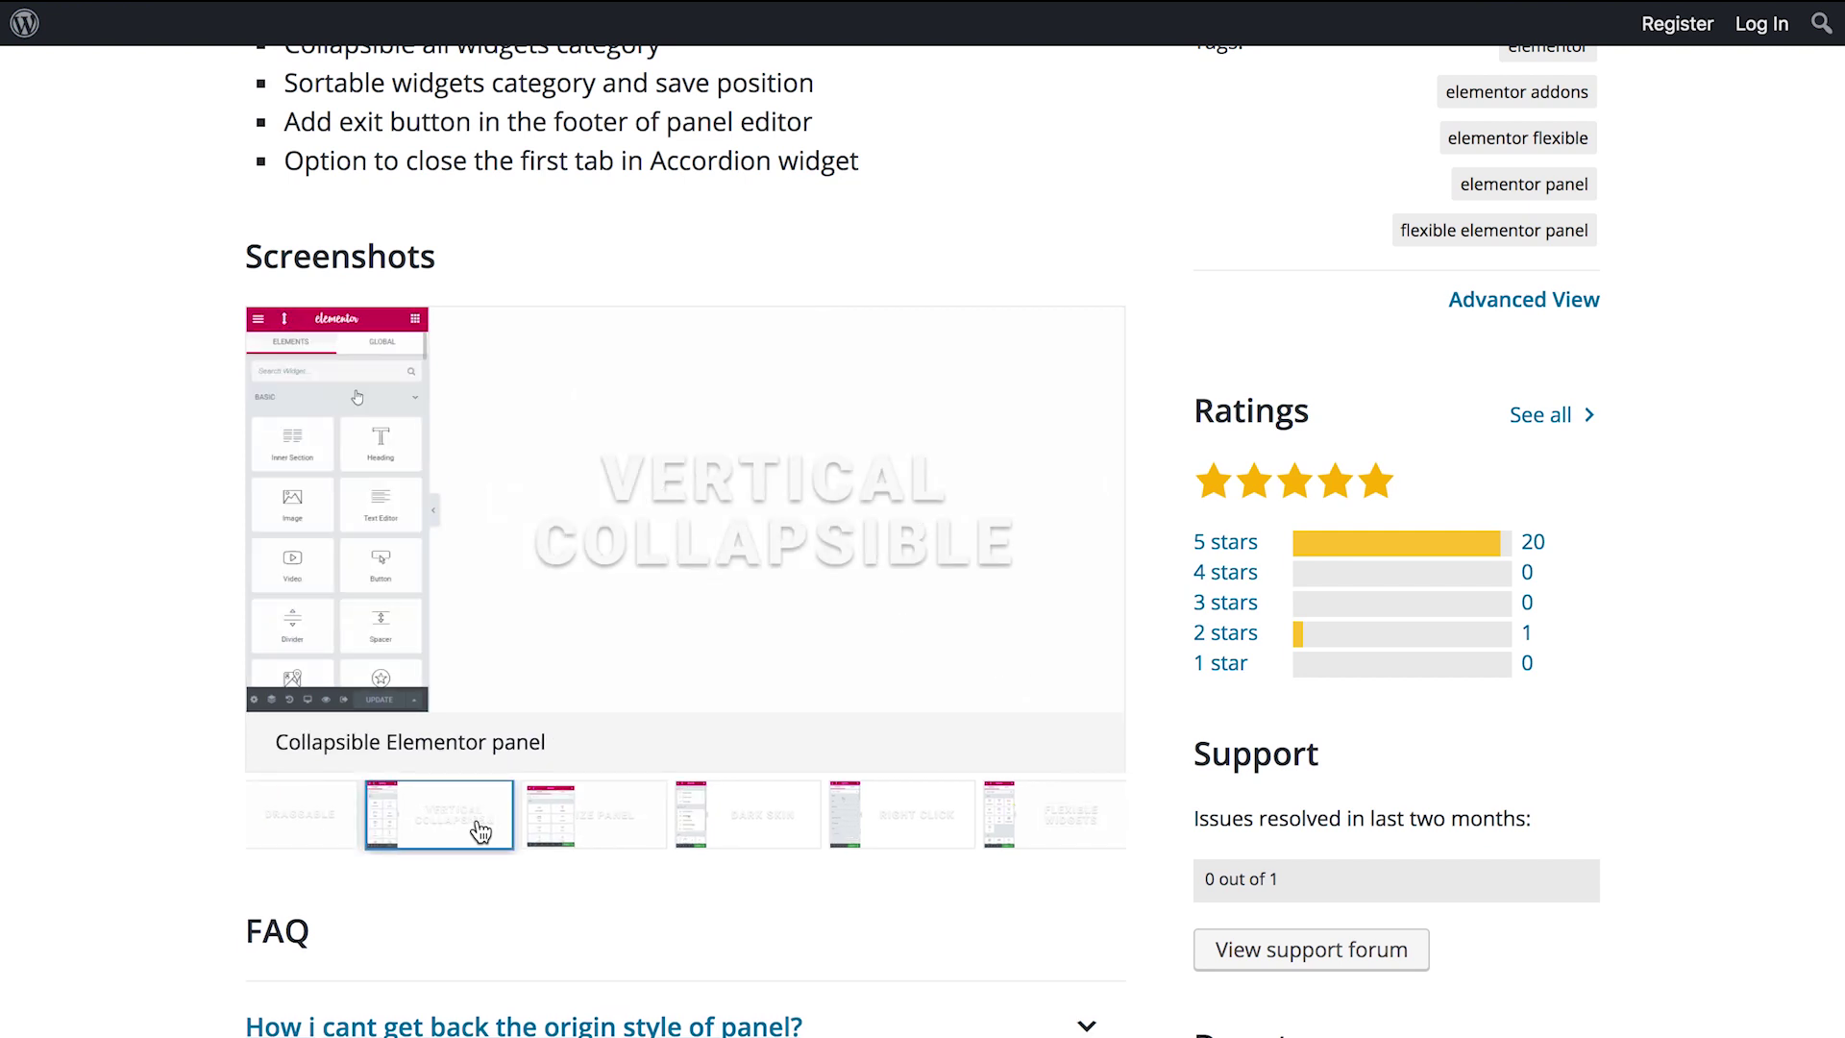
left_click(606, 837)
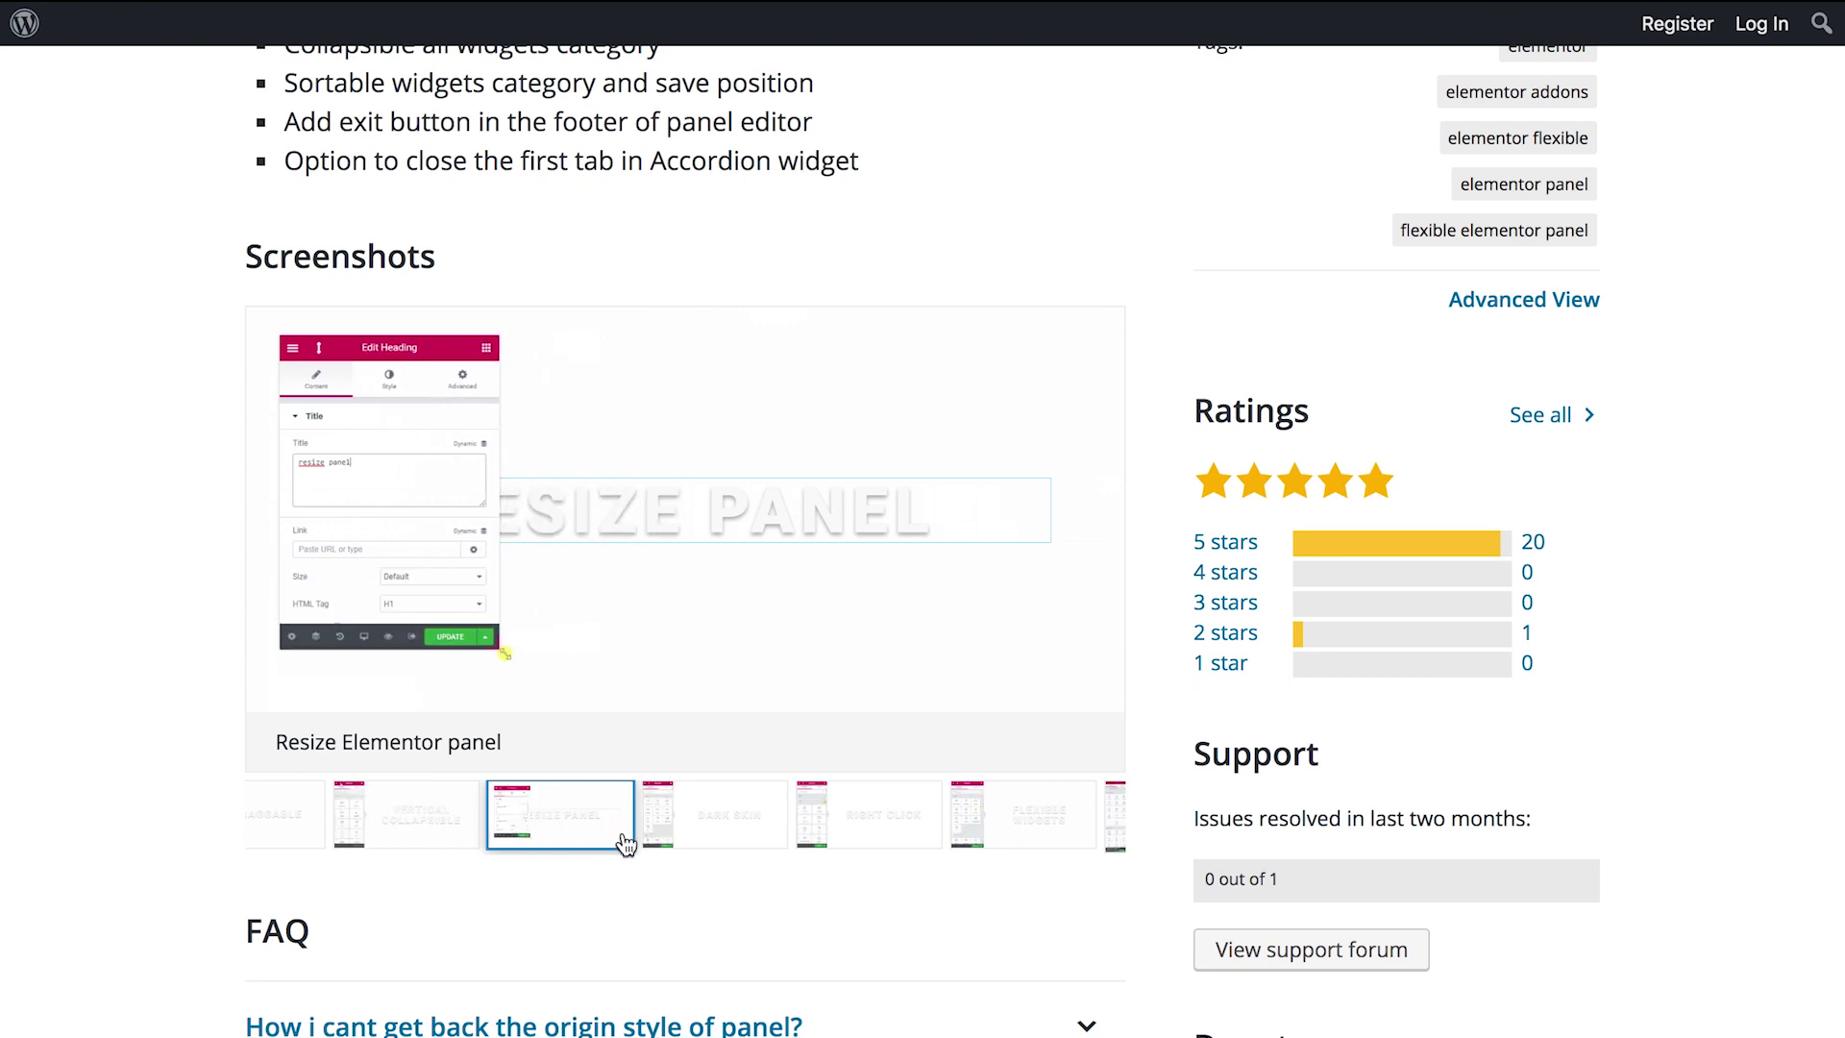
left_click(688, 838)
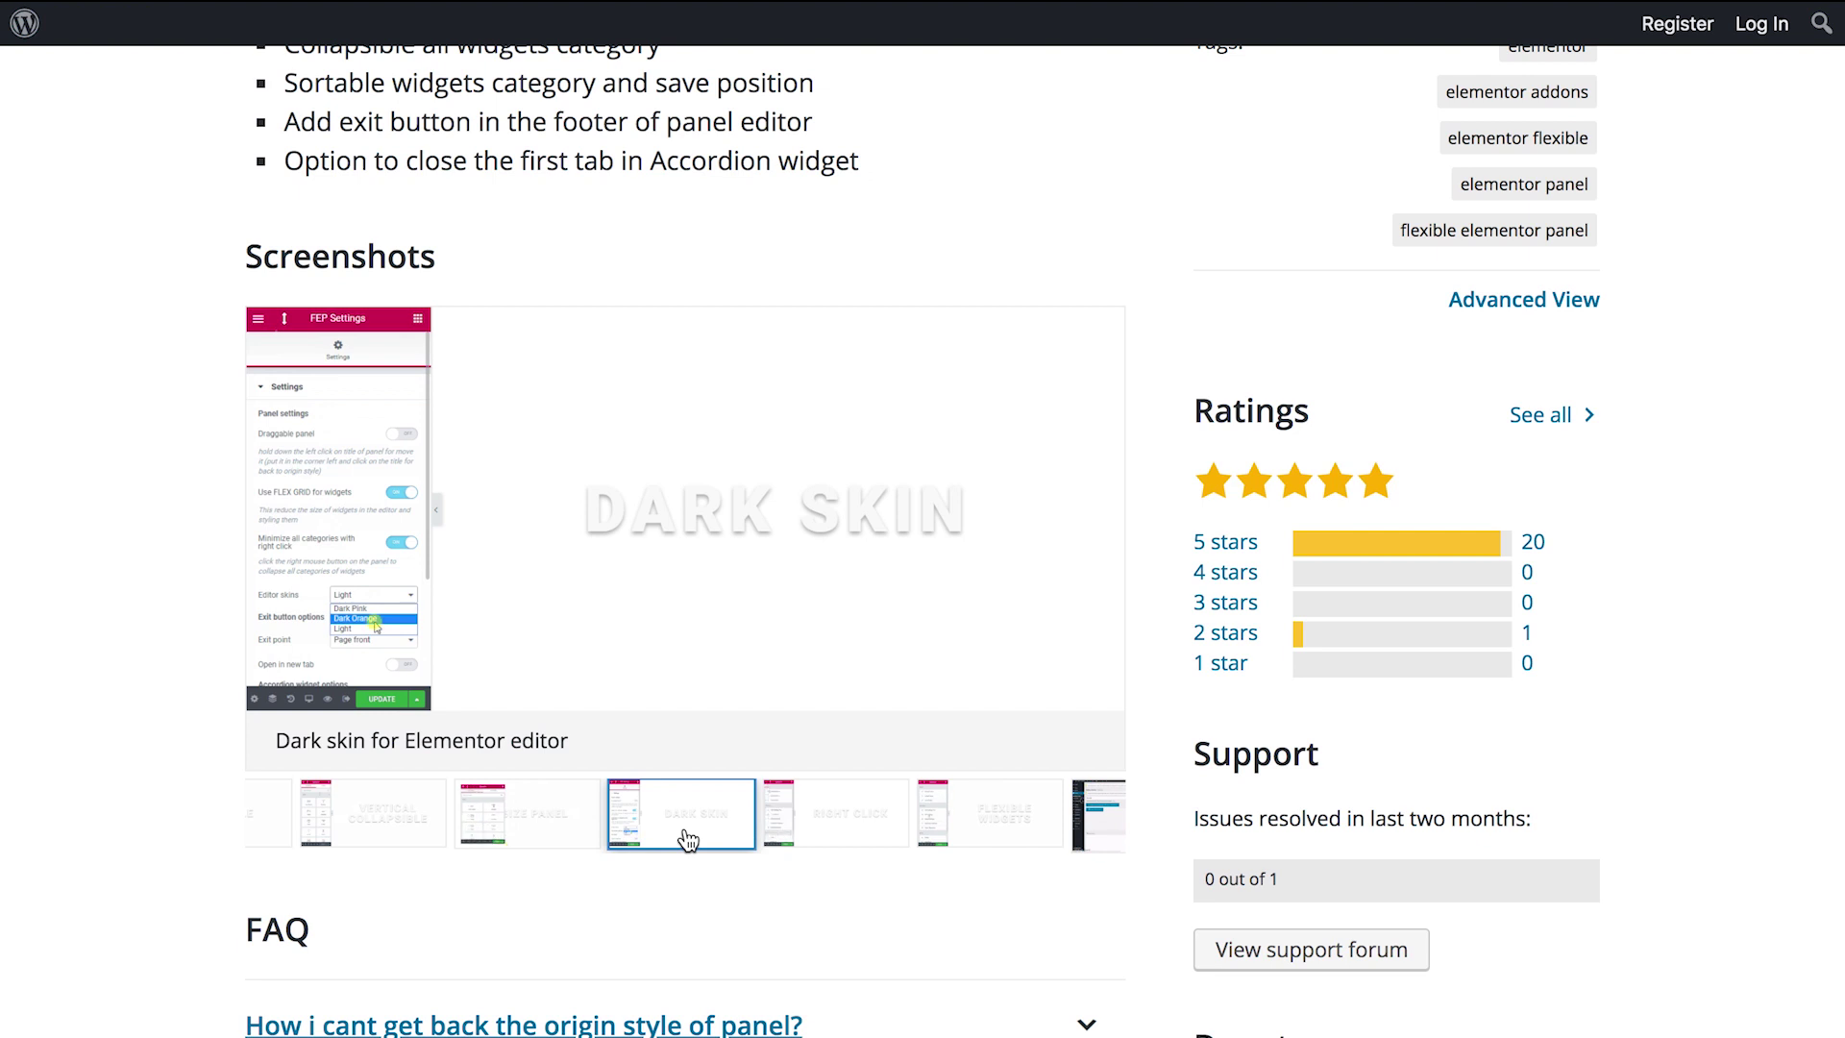
left_click(819, 832)
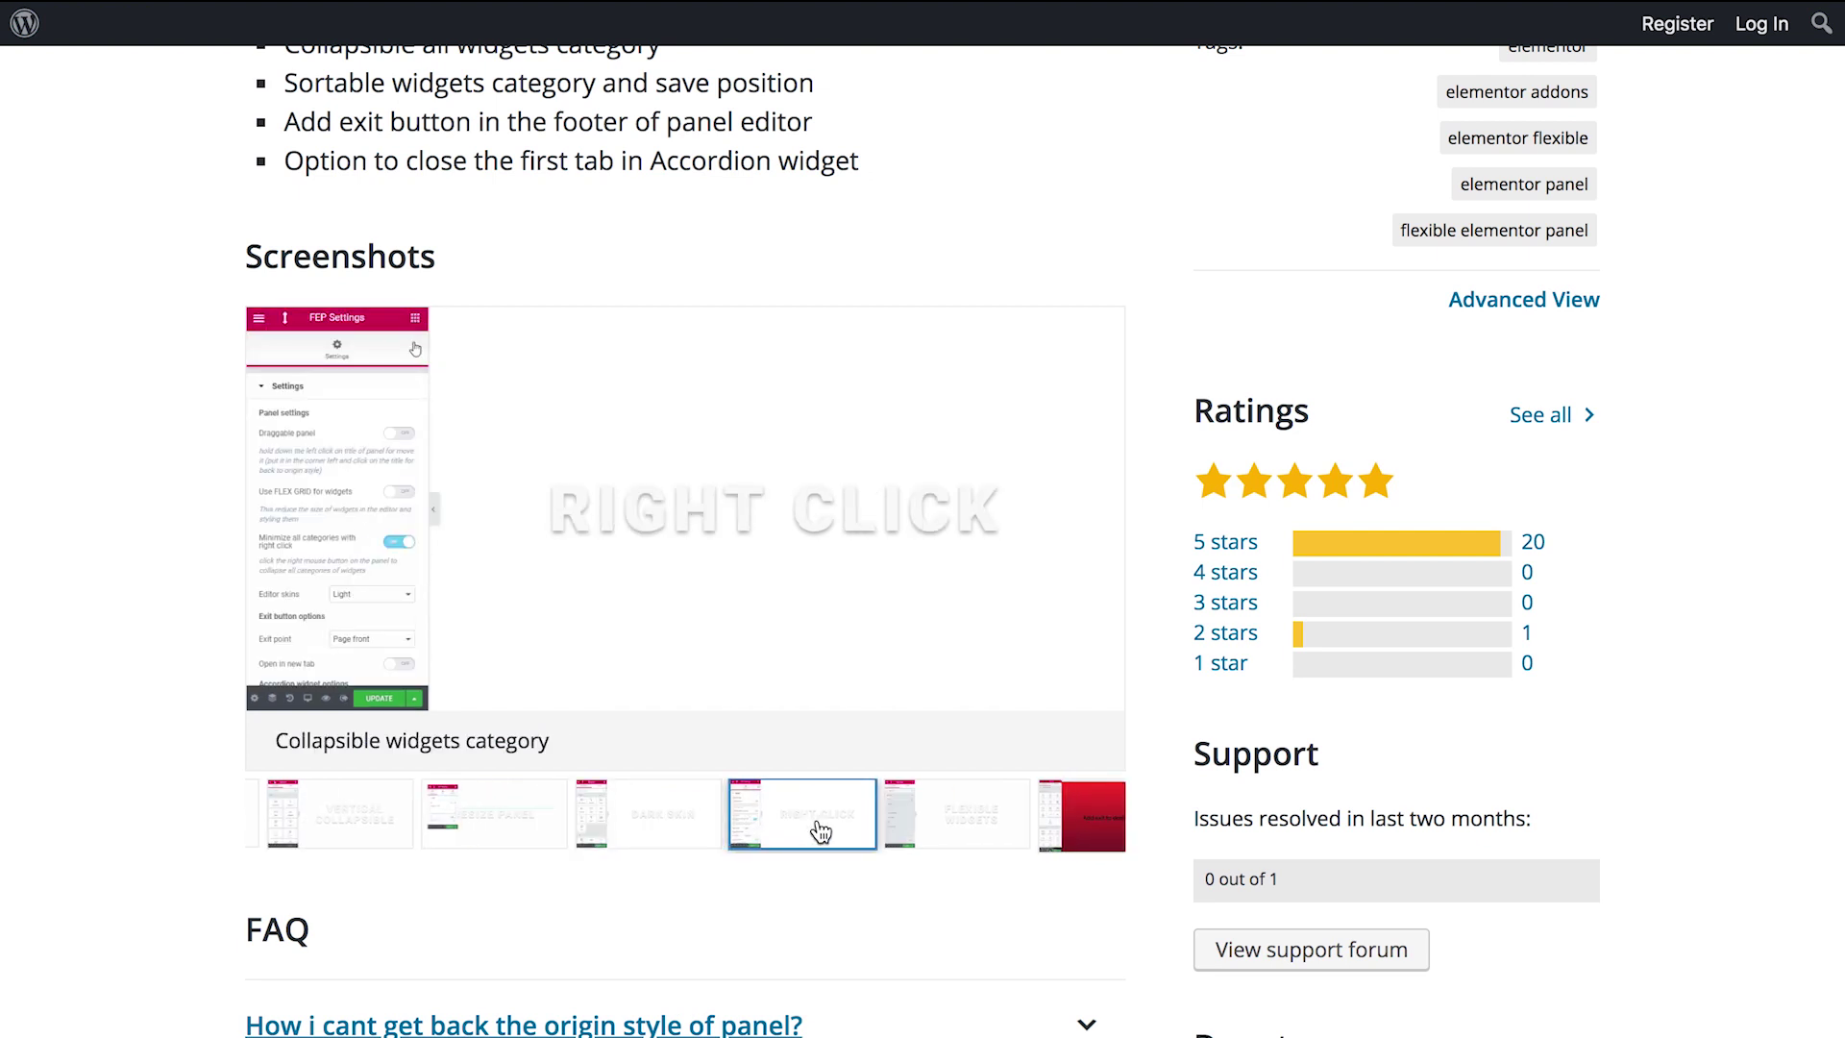
left_click(917, 836)
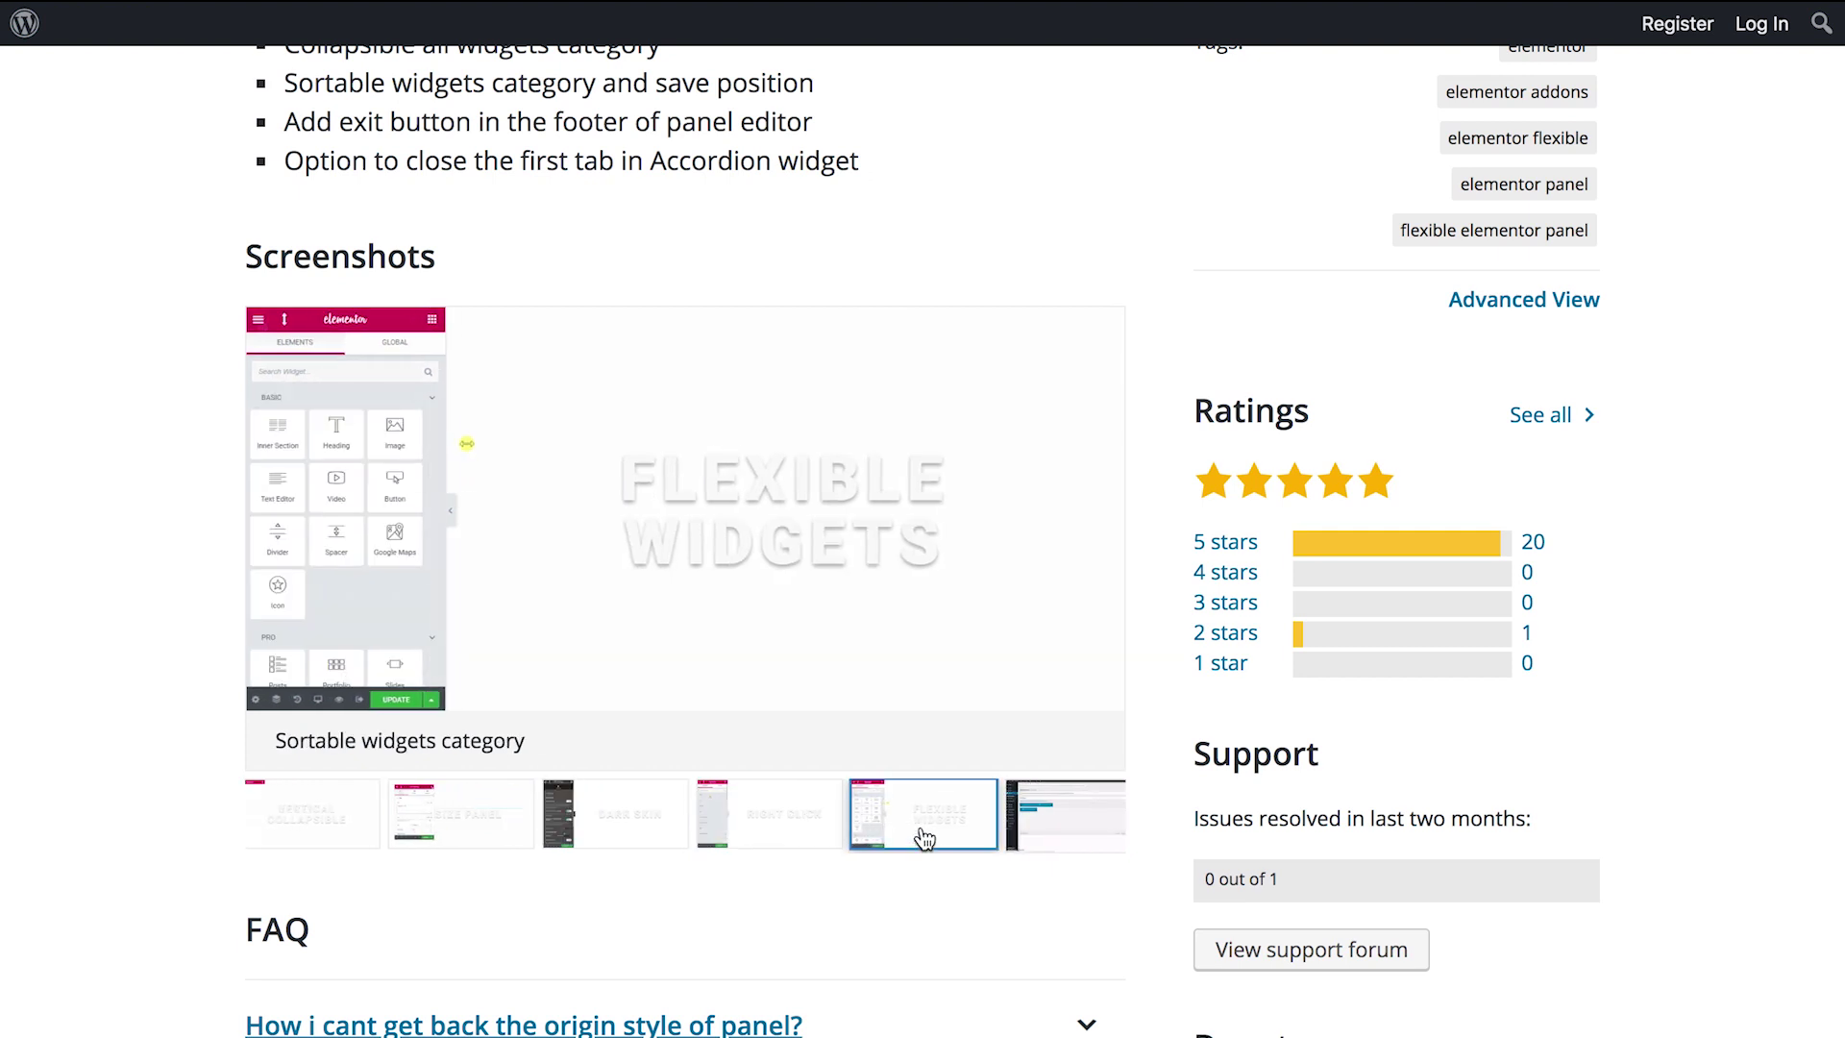
left_click(1053, 846)
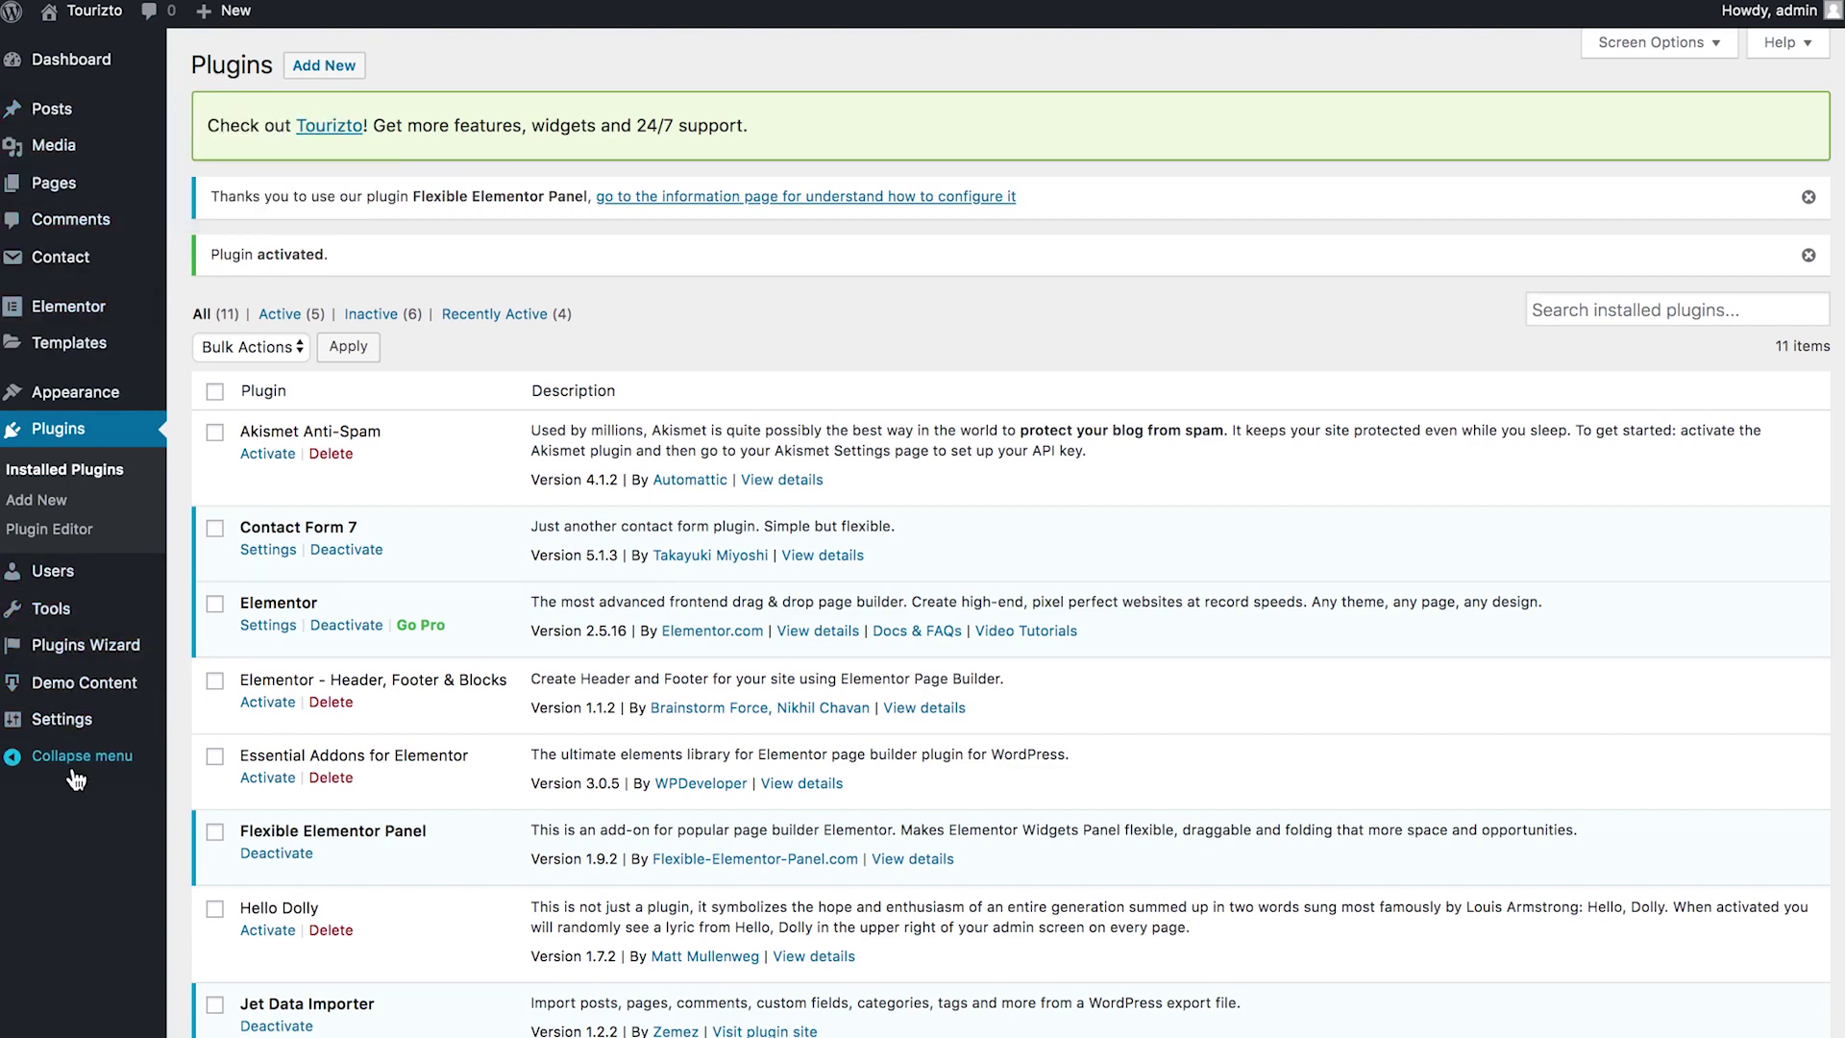
Activate Flexible Elementor Panel and open the home page with Edit with Elementor
mouse_move(85, 607)
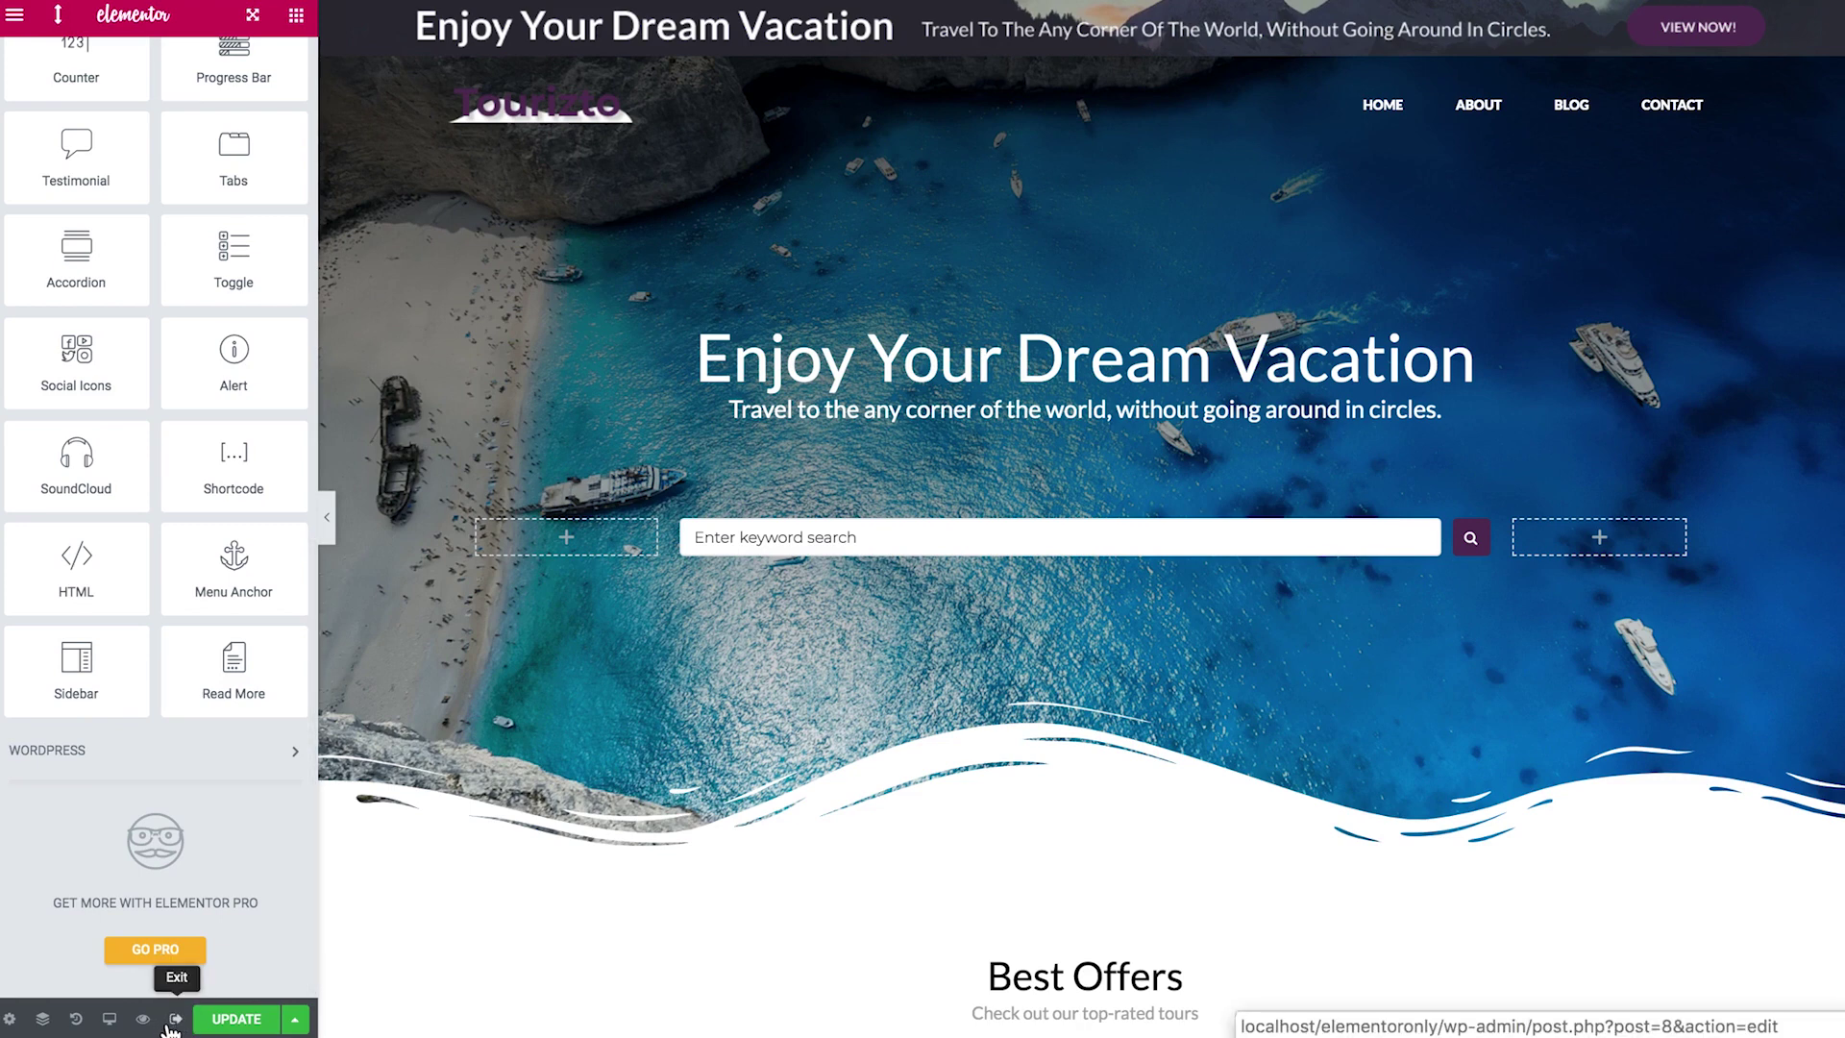
Try the footer Exit icon, toggle the panel collapsed and open repeatedly, and drag it slightly wider
left_click(176, 1021)
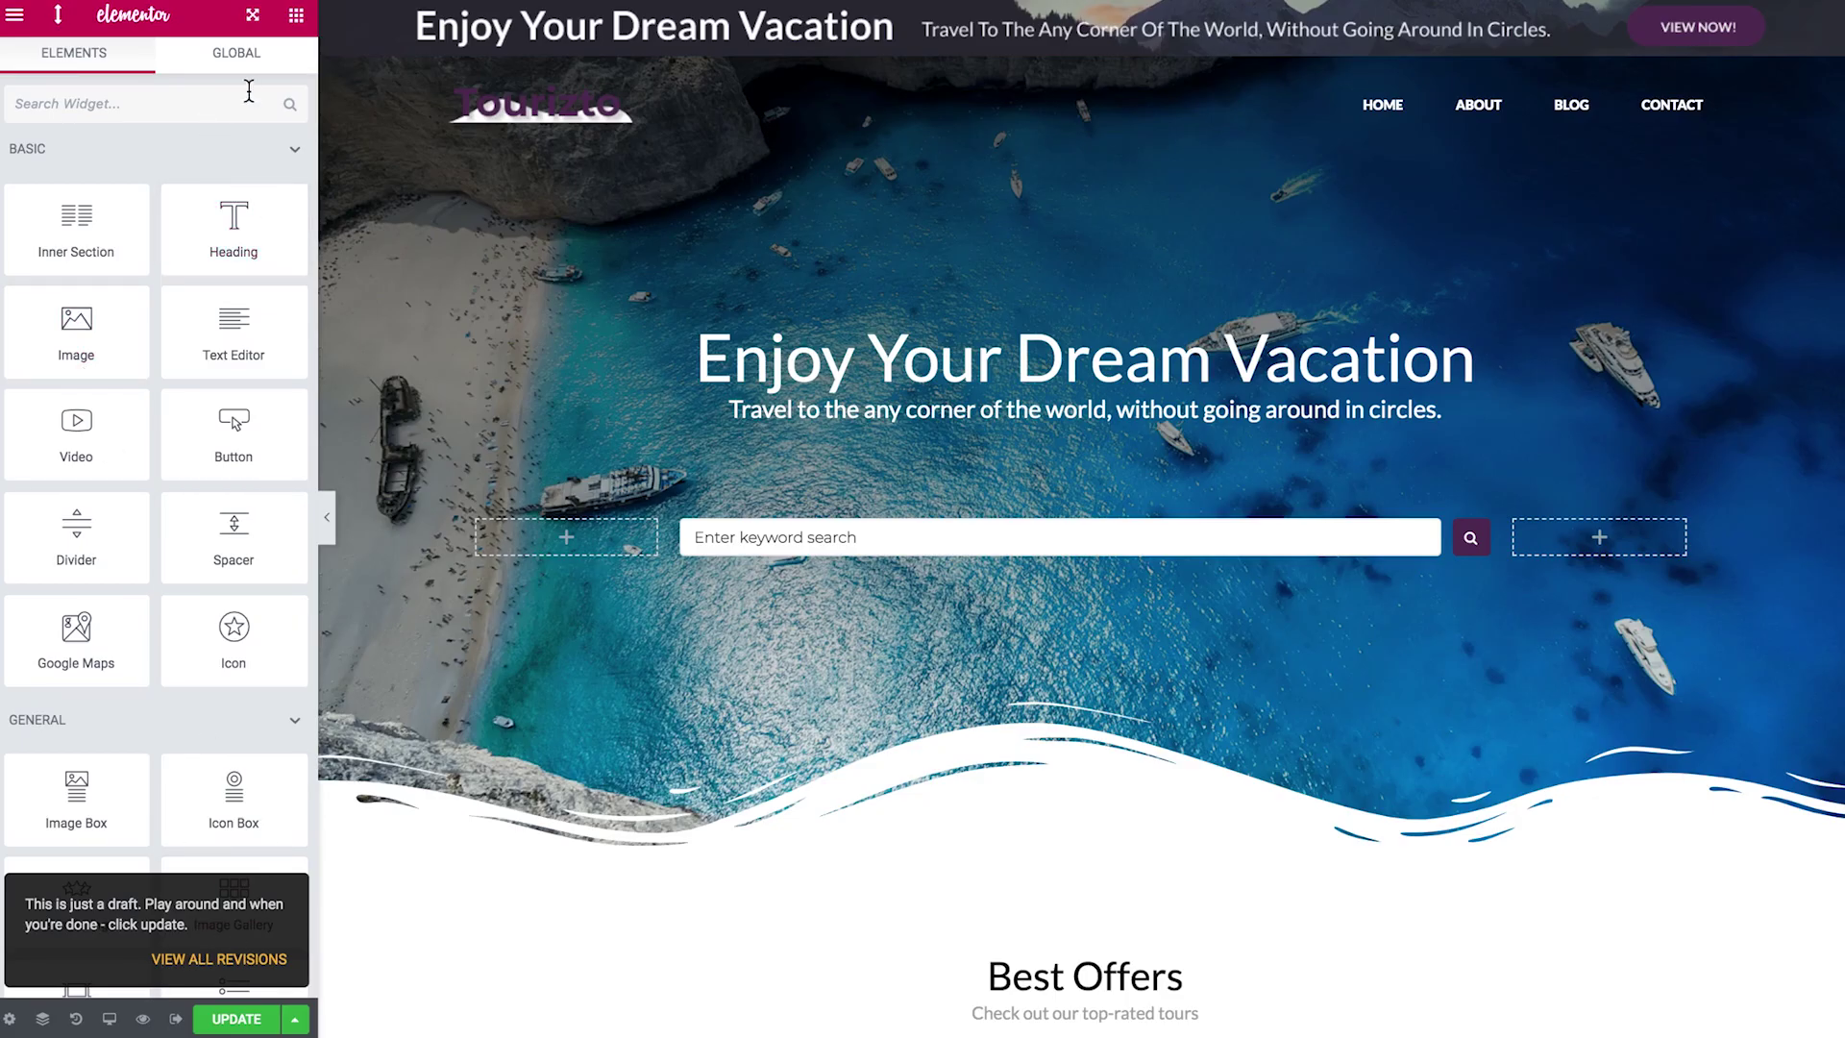
left_click(62, 21)
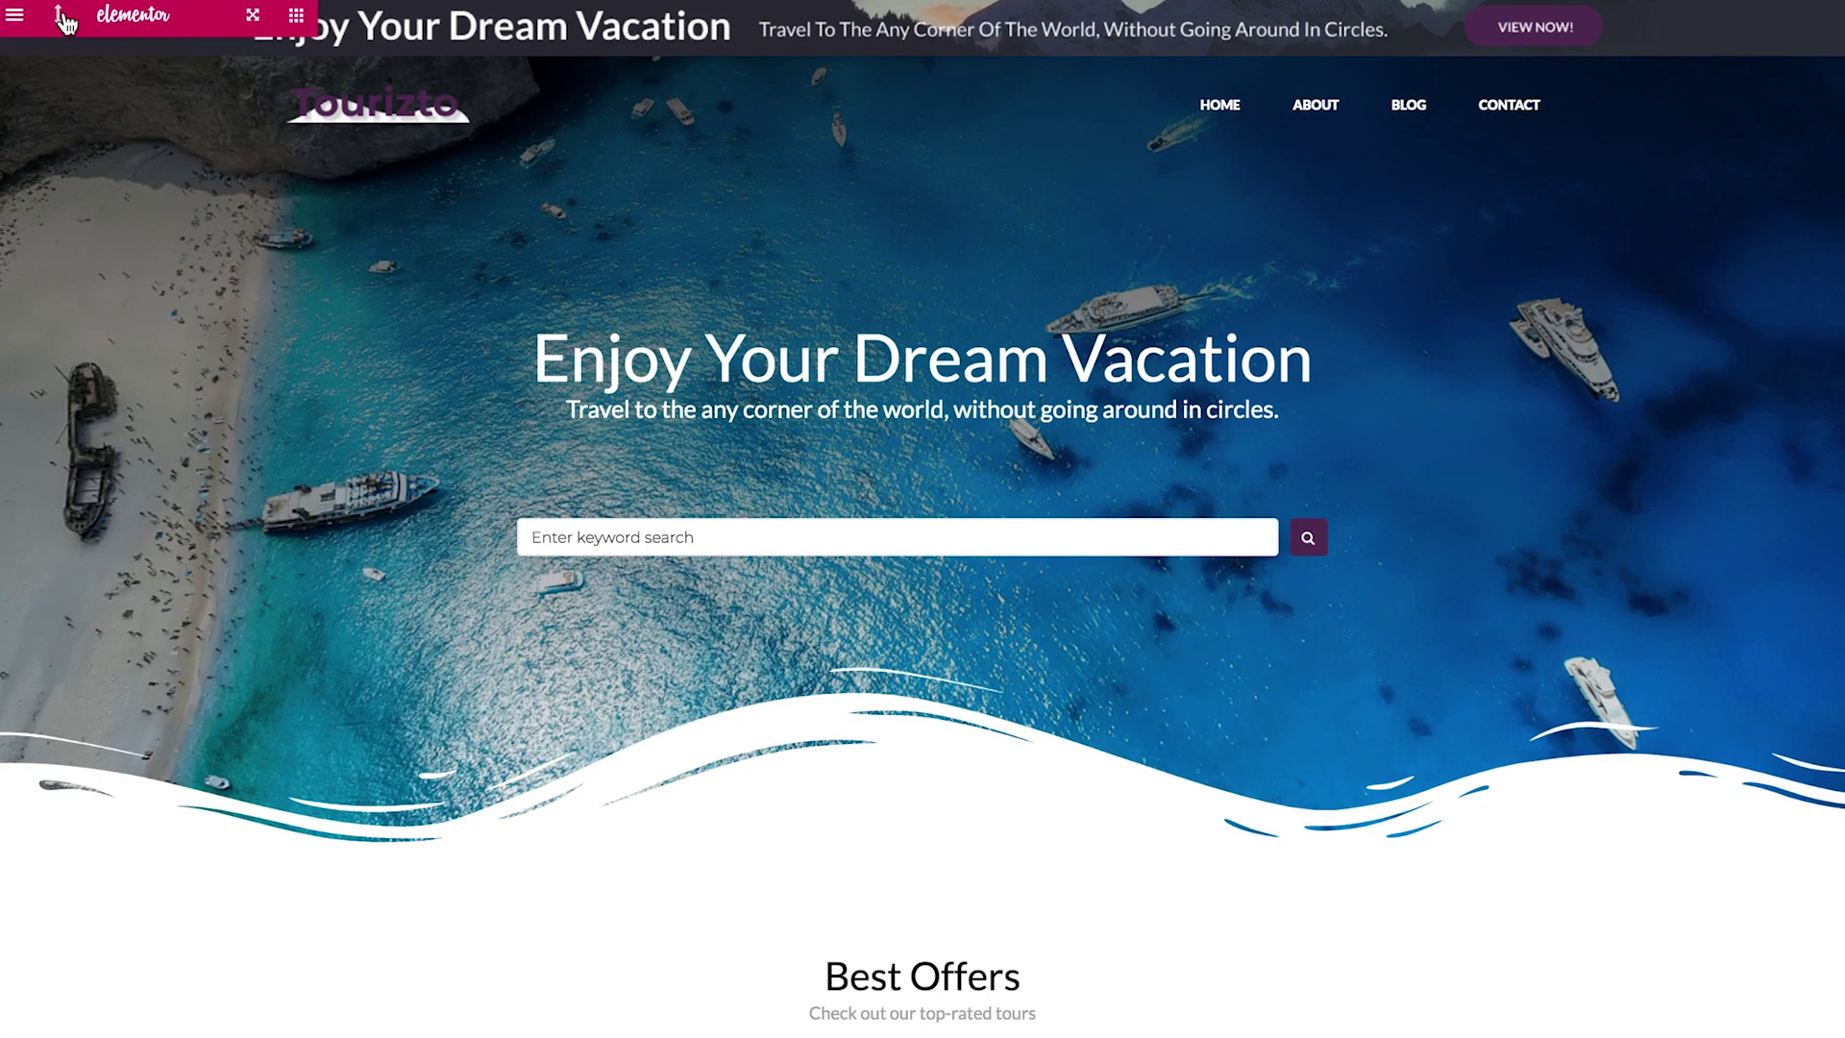
left_click(62, 21)
left_click(62, 21)
left_click(61, 21)
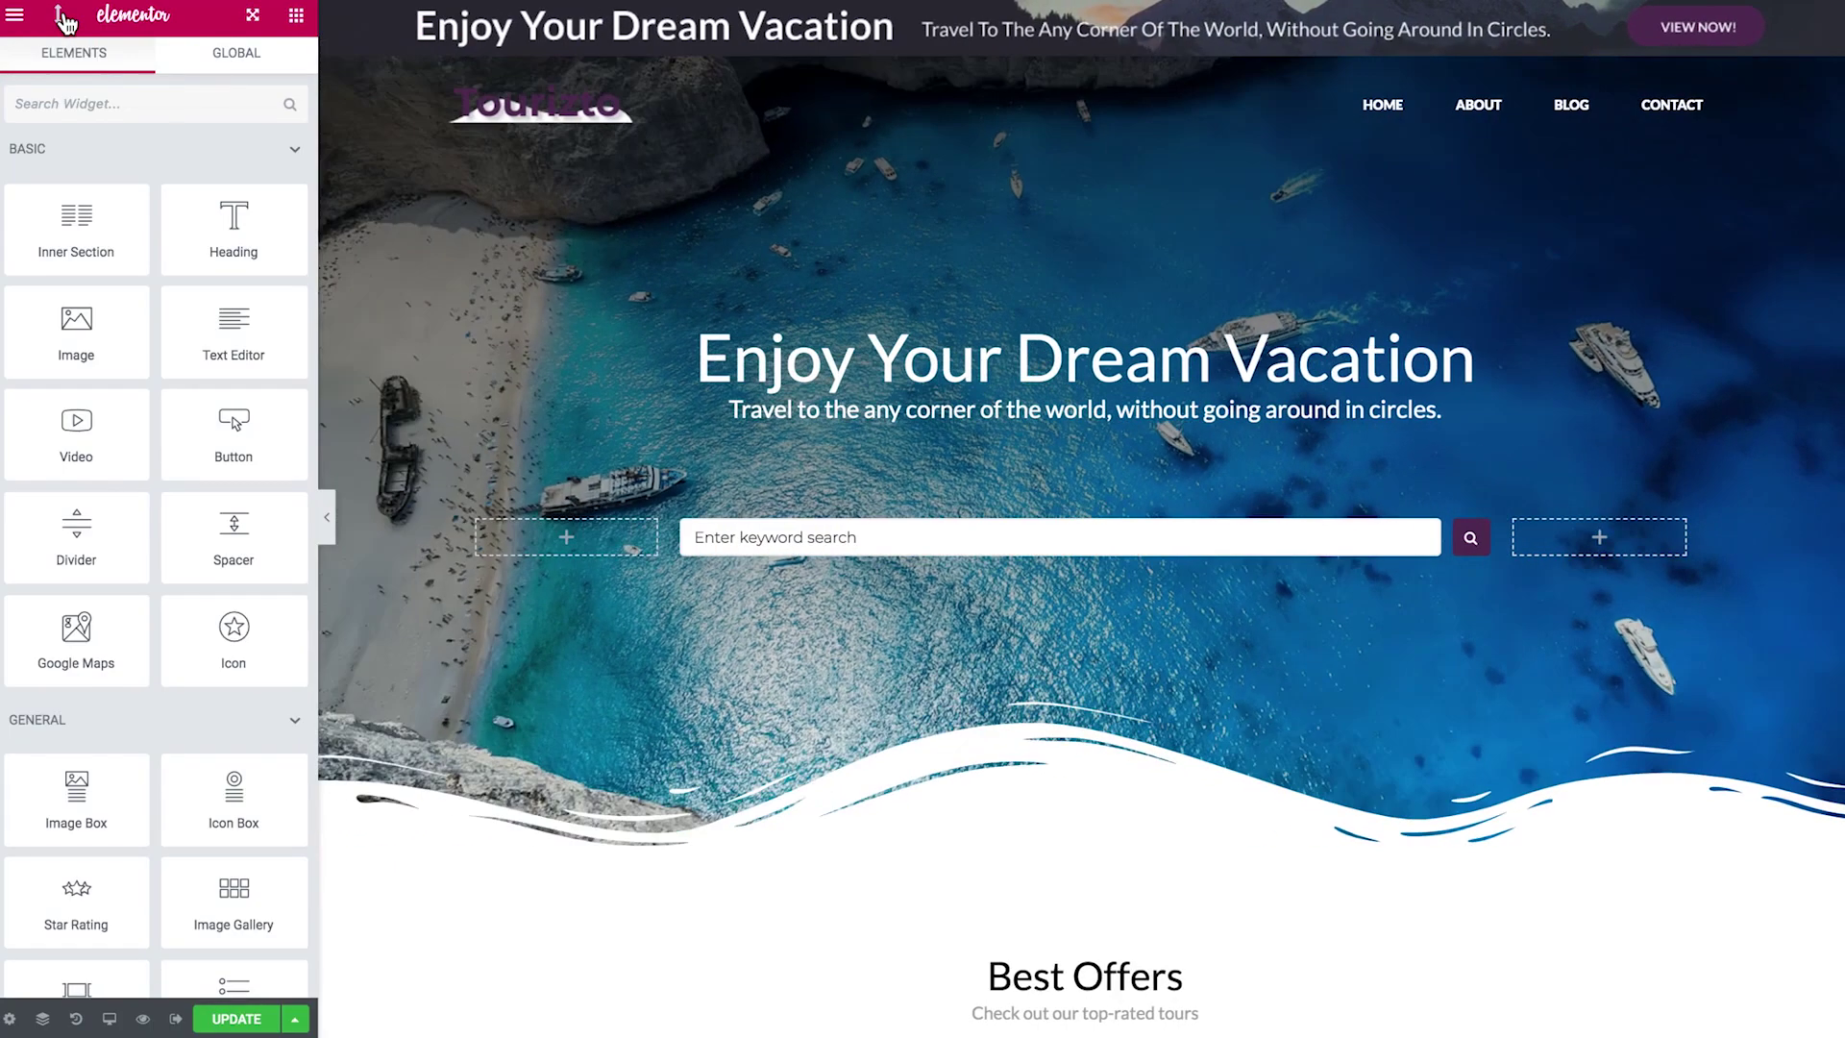
left_click(62, 21)
left_click(62, 21)
left_click(62, 21)
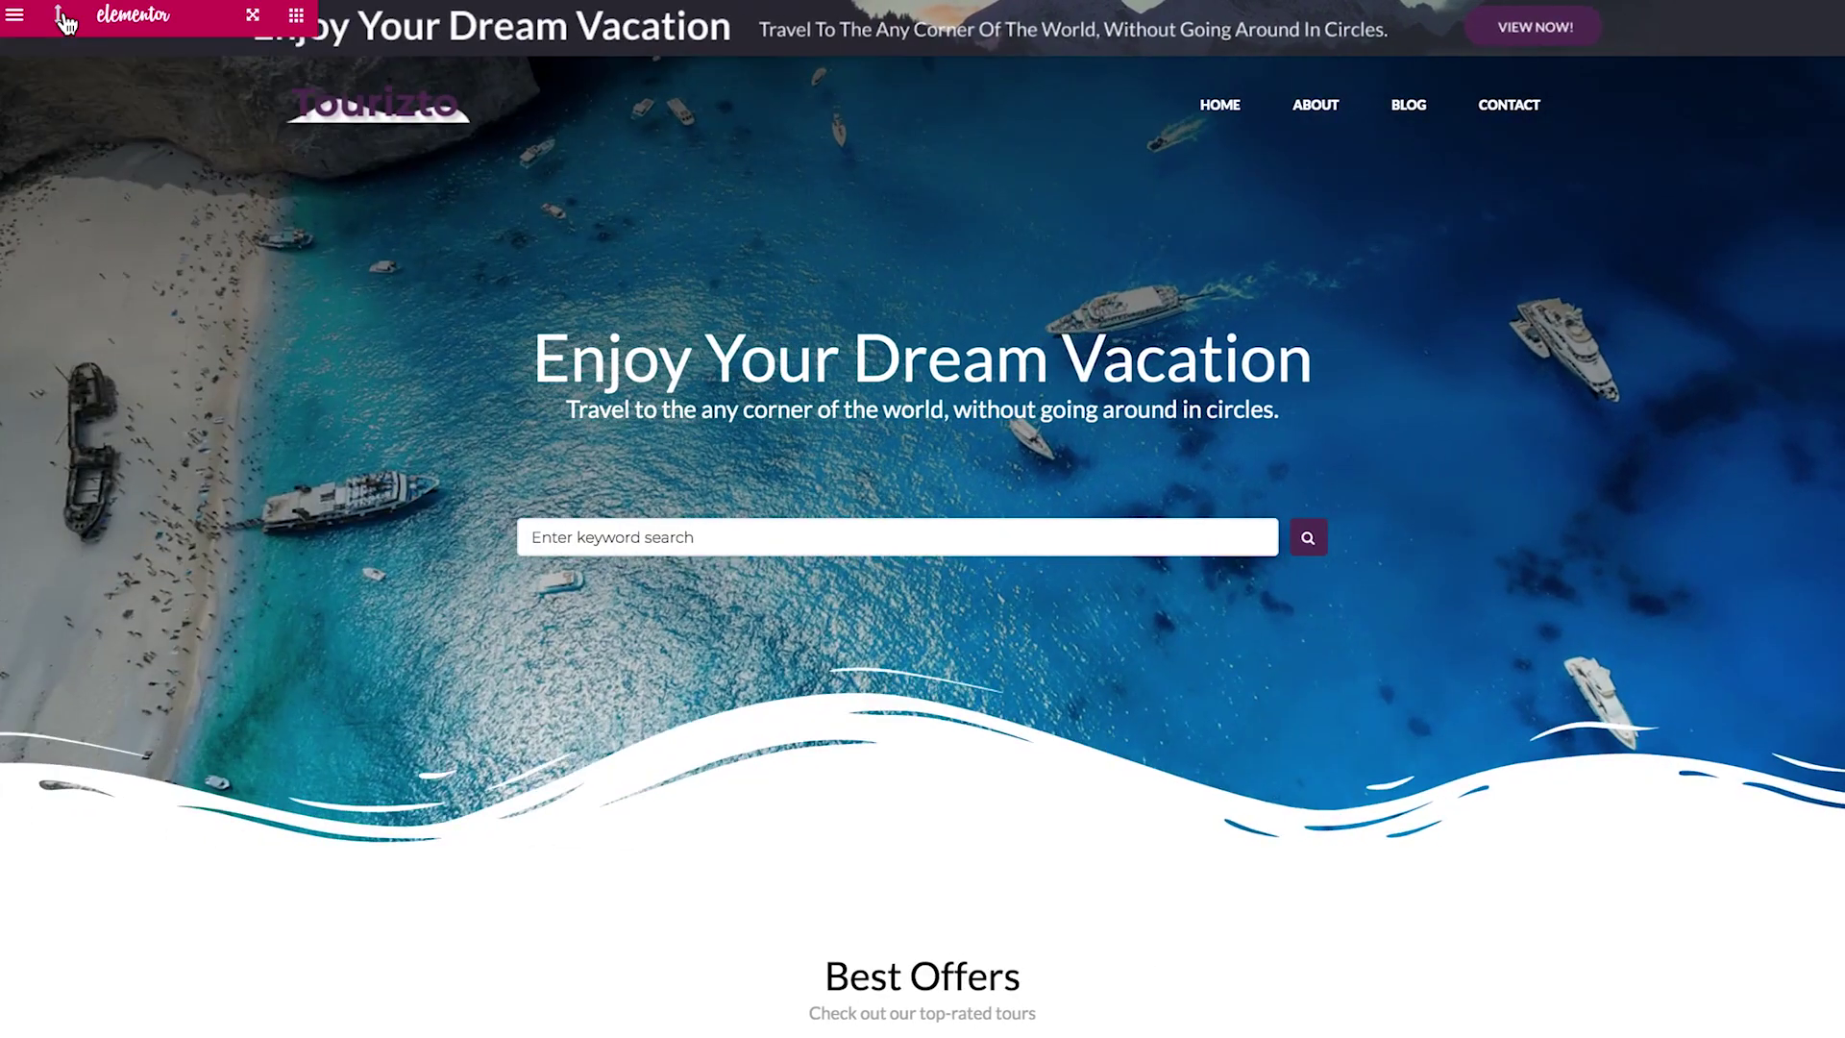
left_click(62, 21)
left_click(61, 21)
left_click(61, 21)
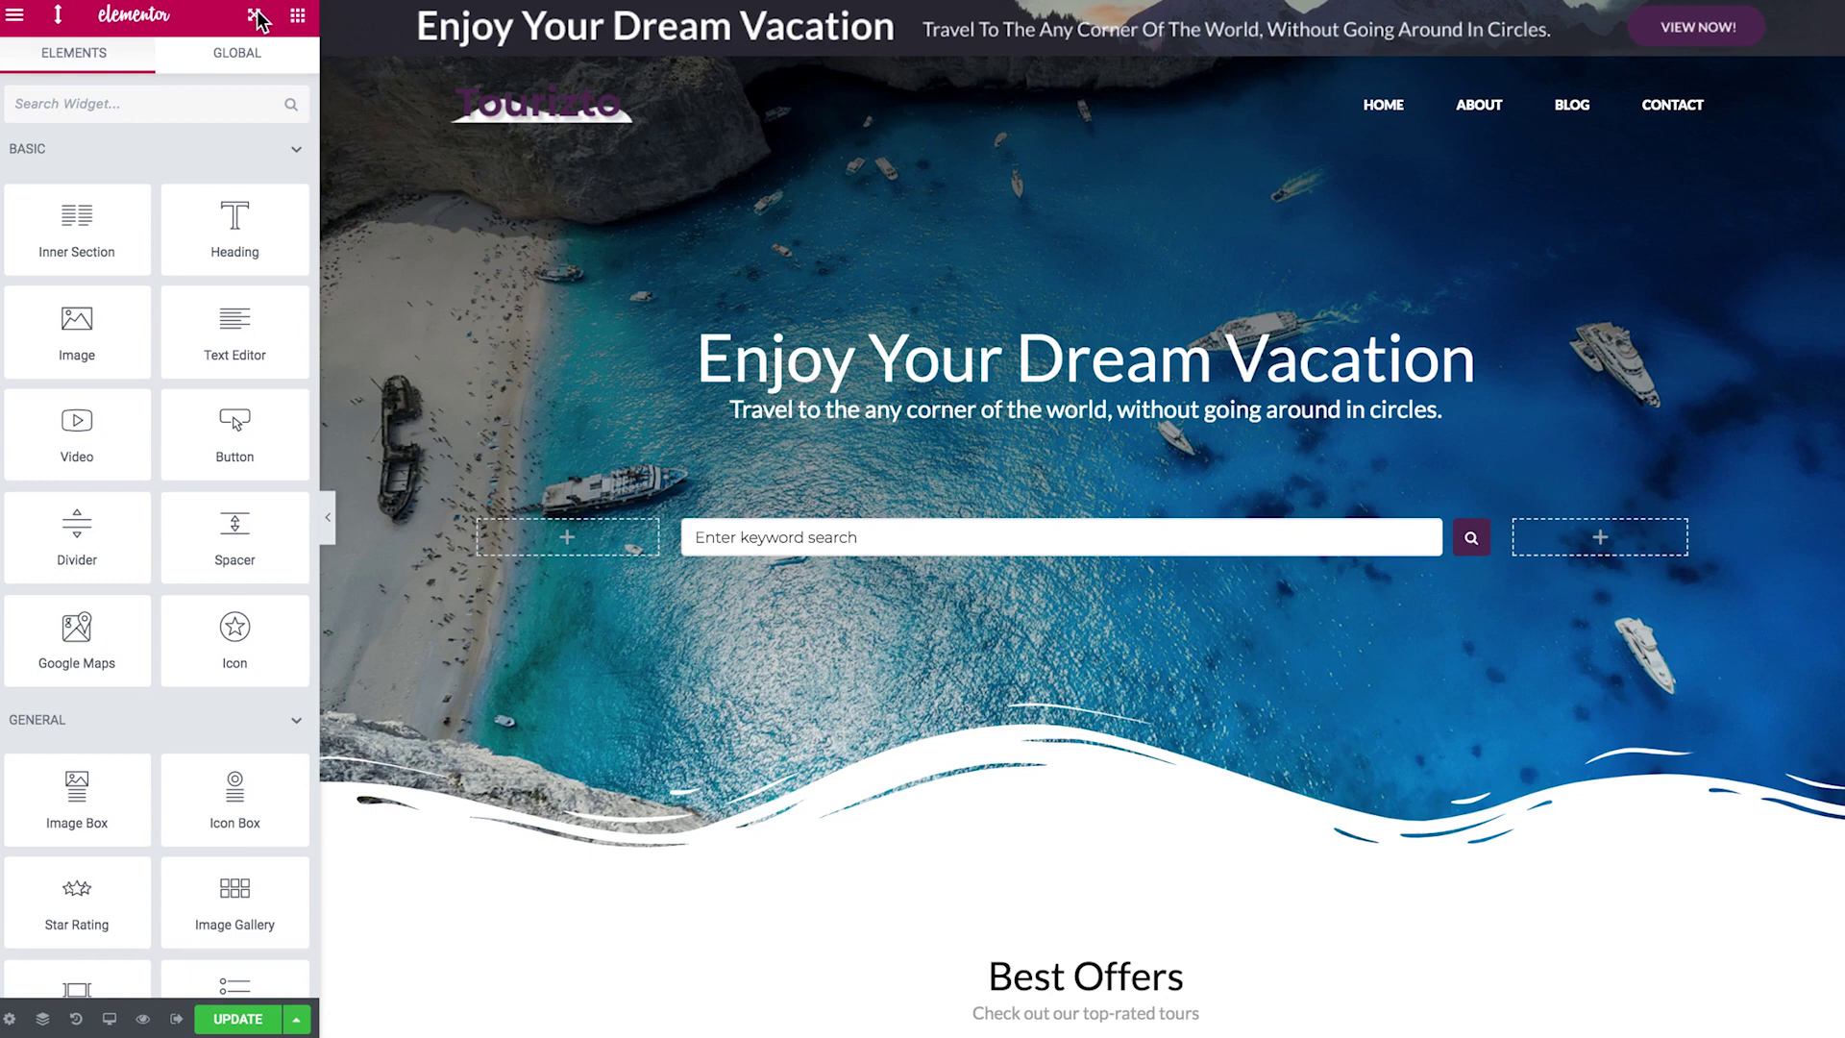
left_click_drag(320, 96, 368, 96)
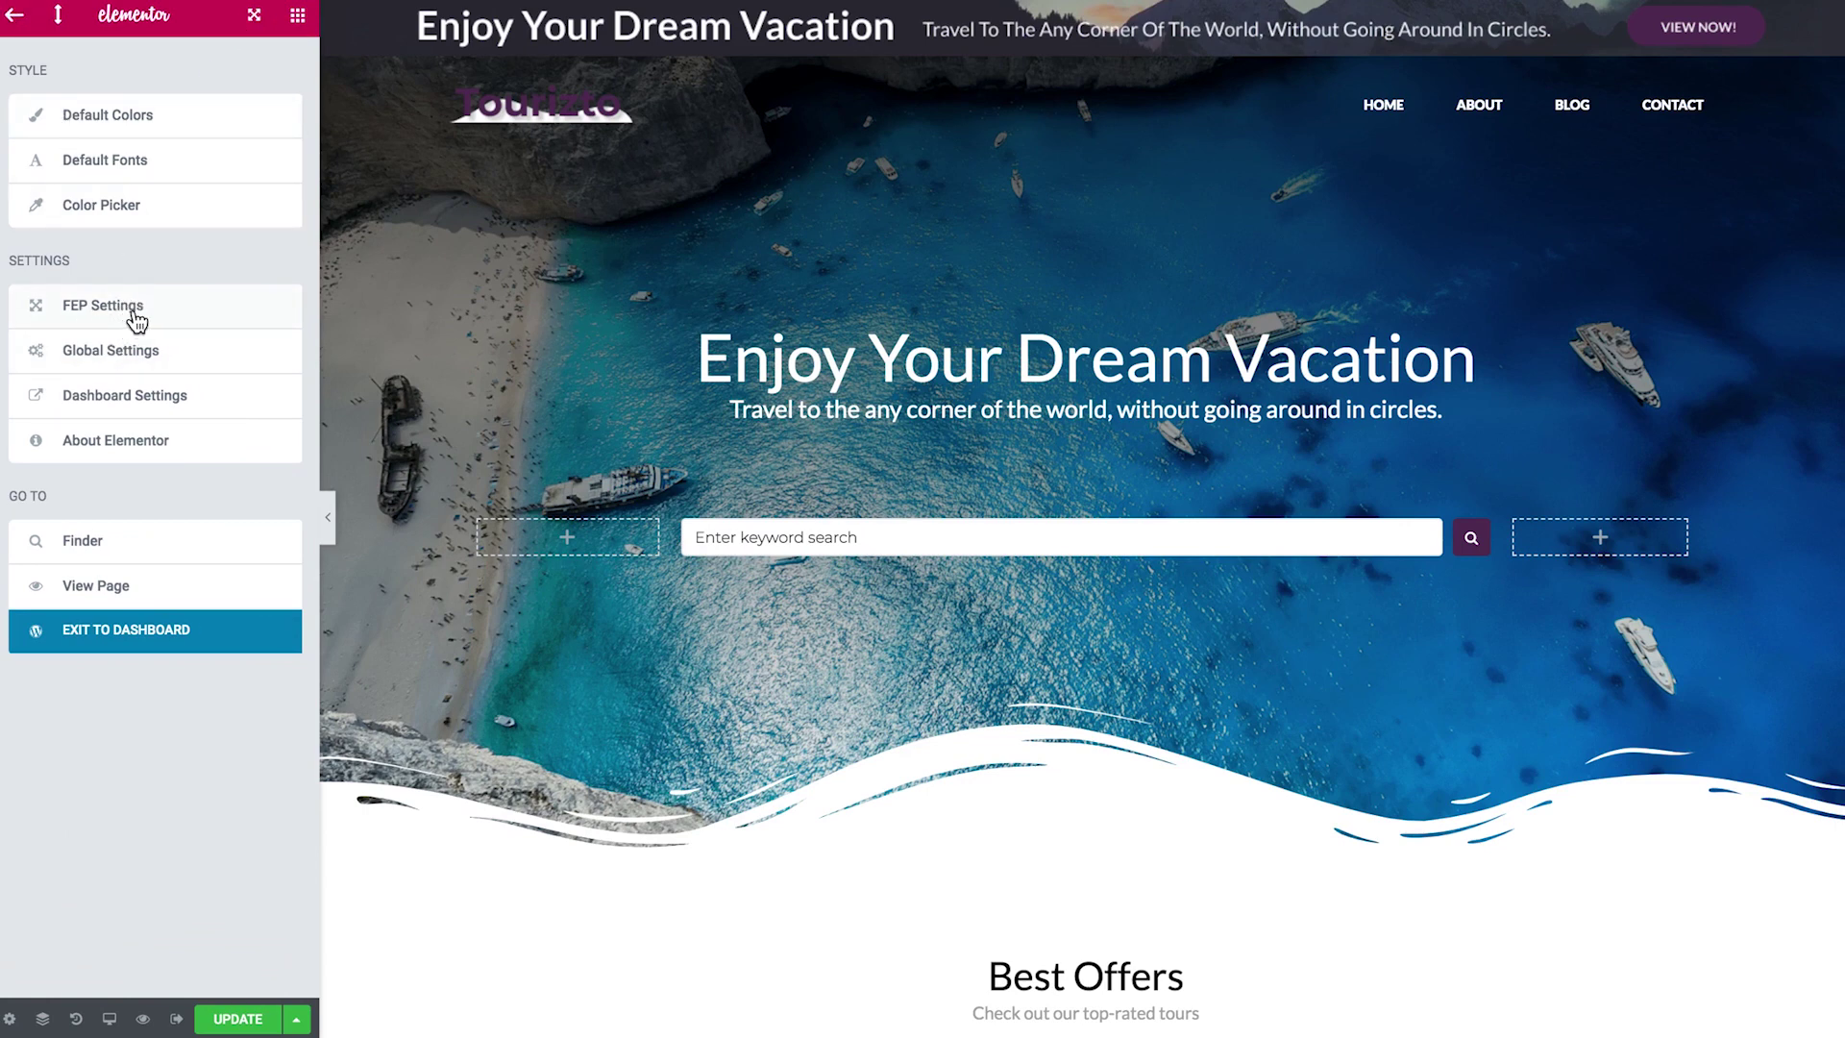
Float the editor panel over the page and inspect the search widget's advanced settings
left_click(137, 317)
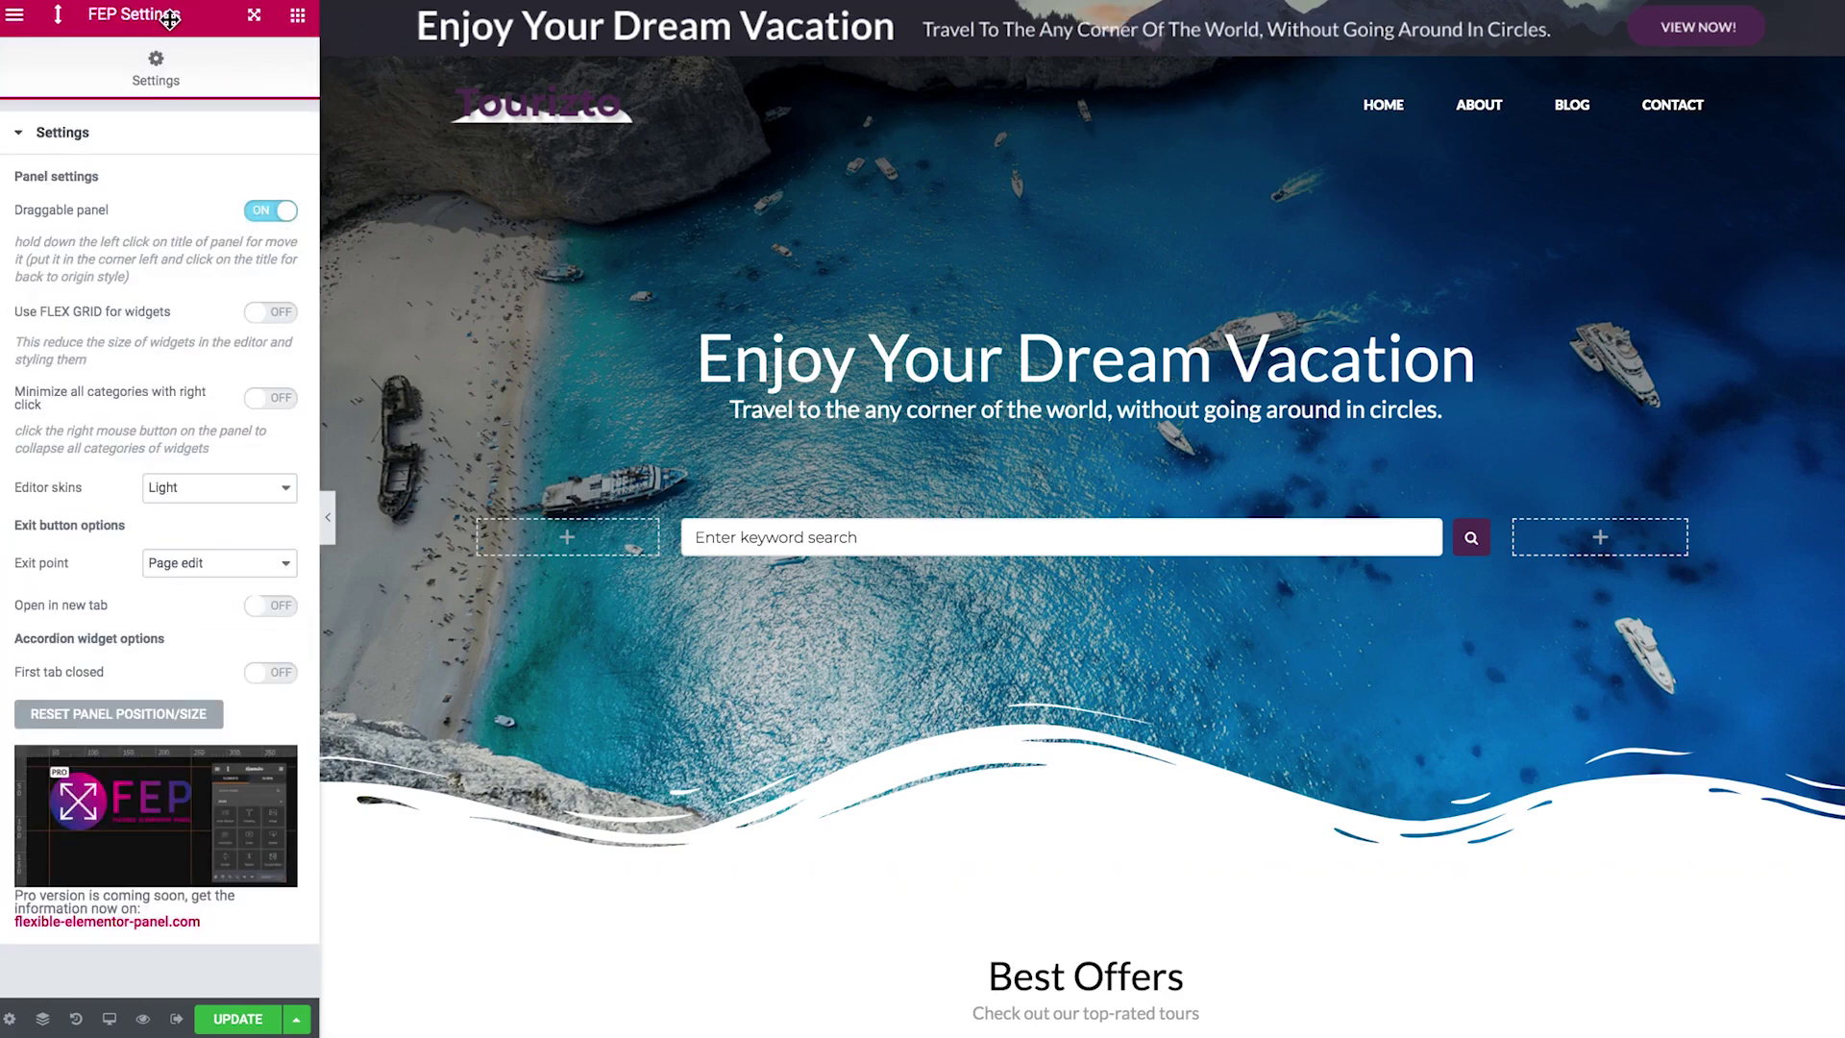
left_click_drag(169, 17, 790, 298)
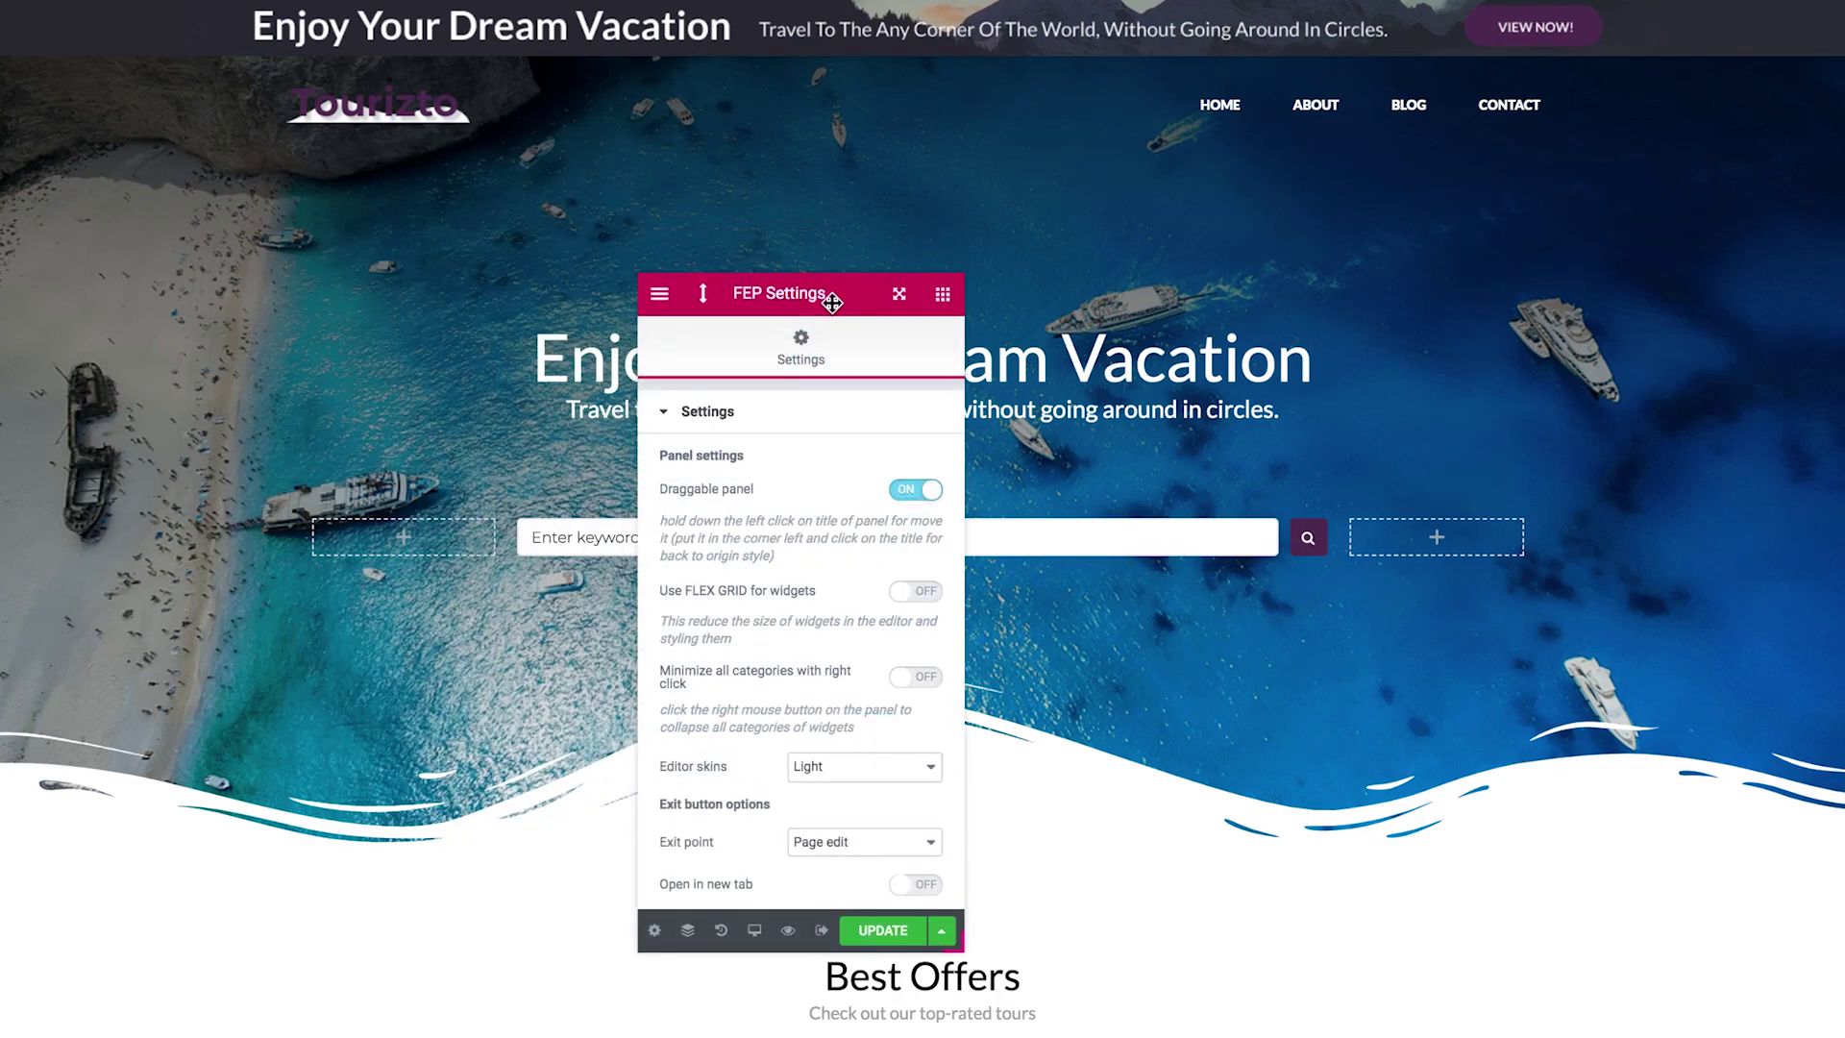
left_click(943, 297)
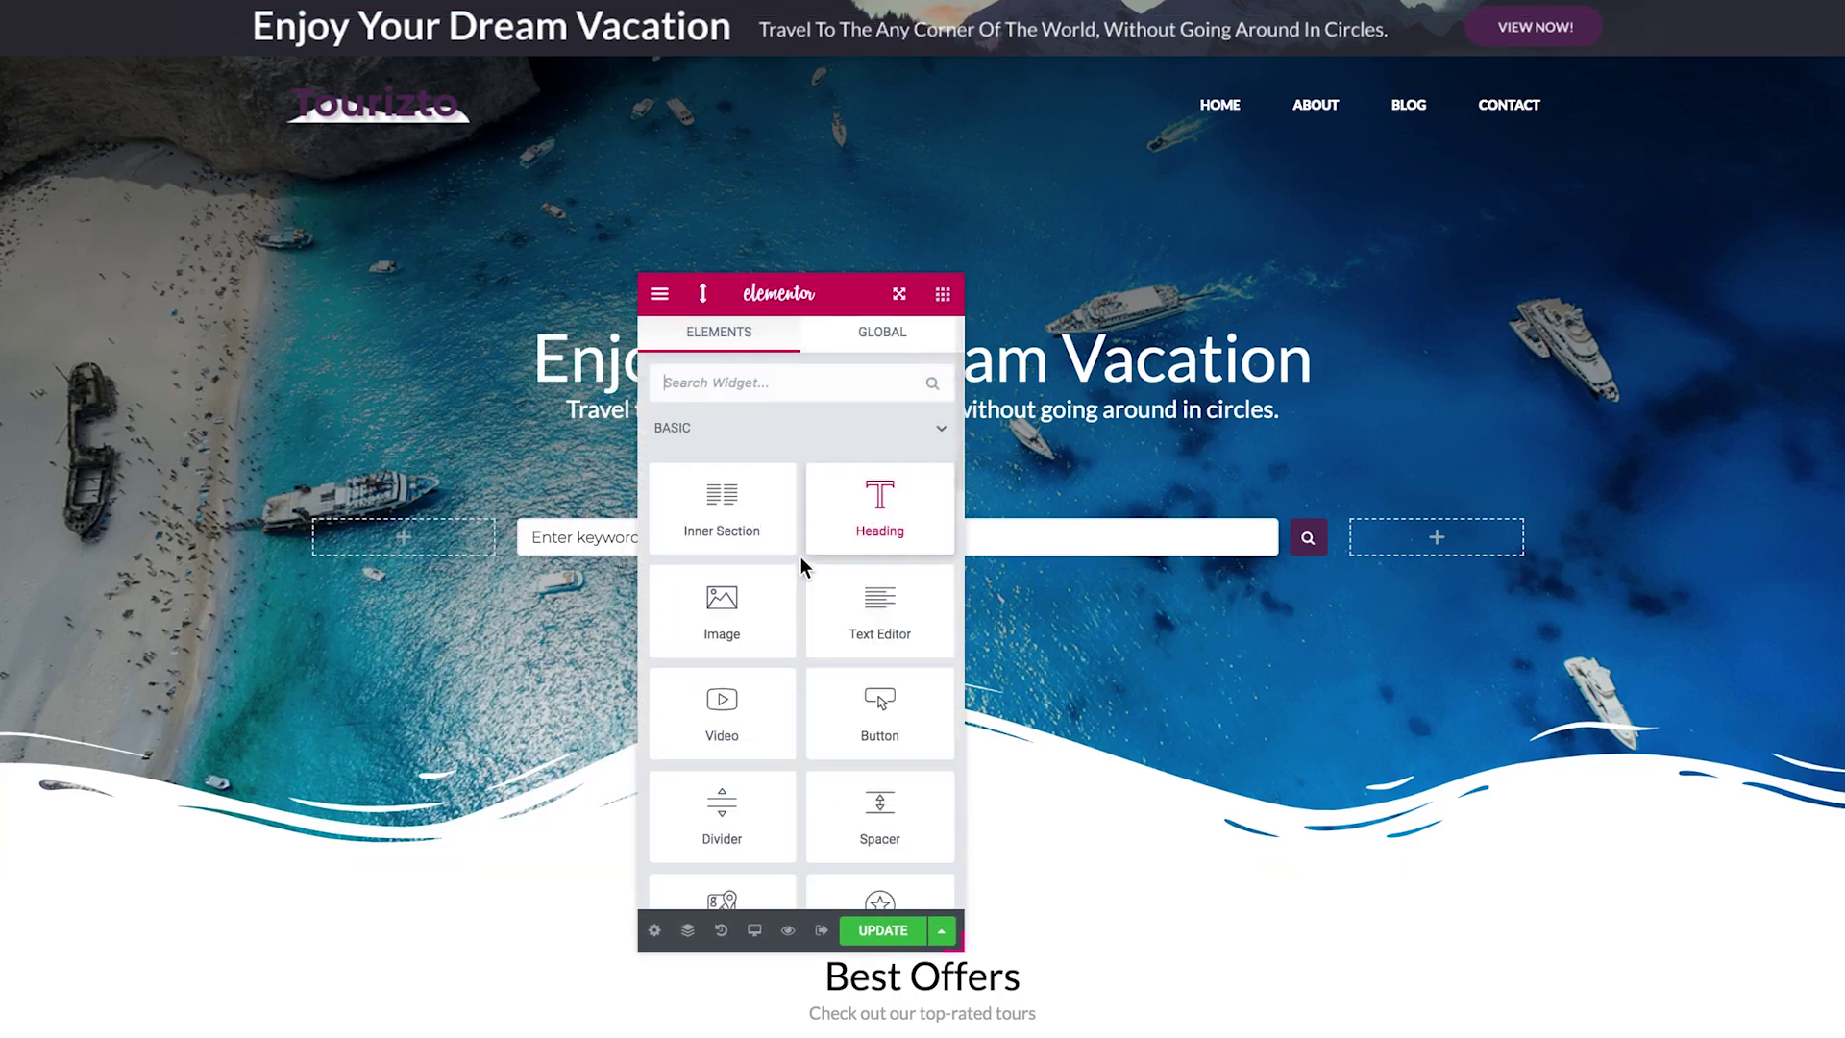
scroll(800, 563, "down", 3)
scroll(799, 563, "up", 3)
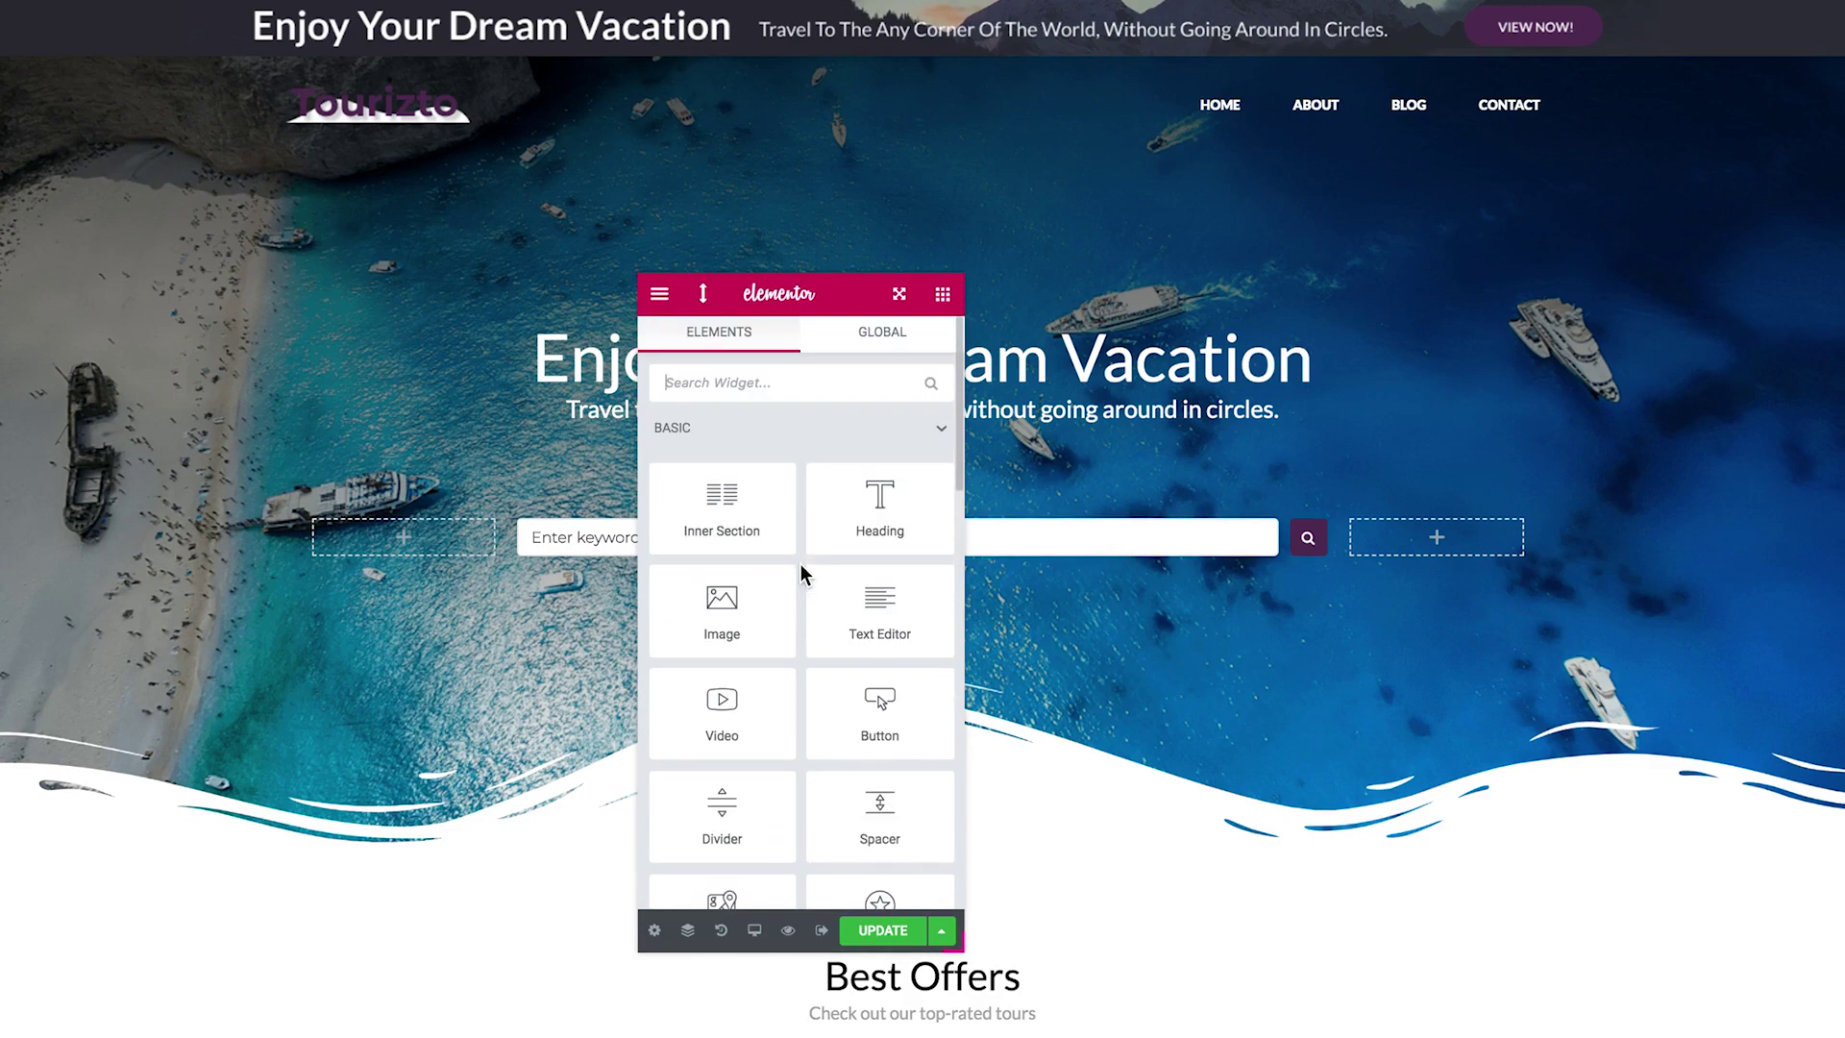
left_click(1120, 535)
left_click(884, 361)
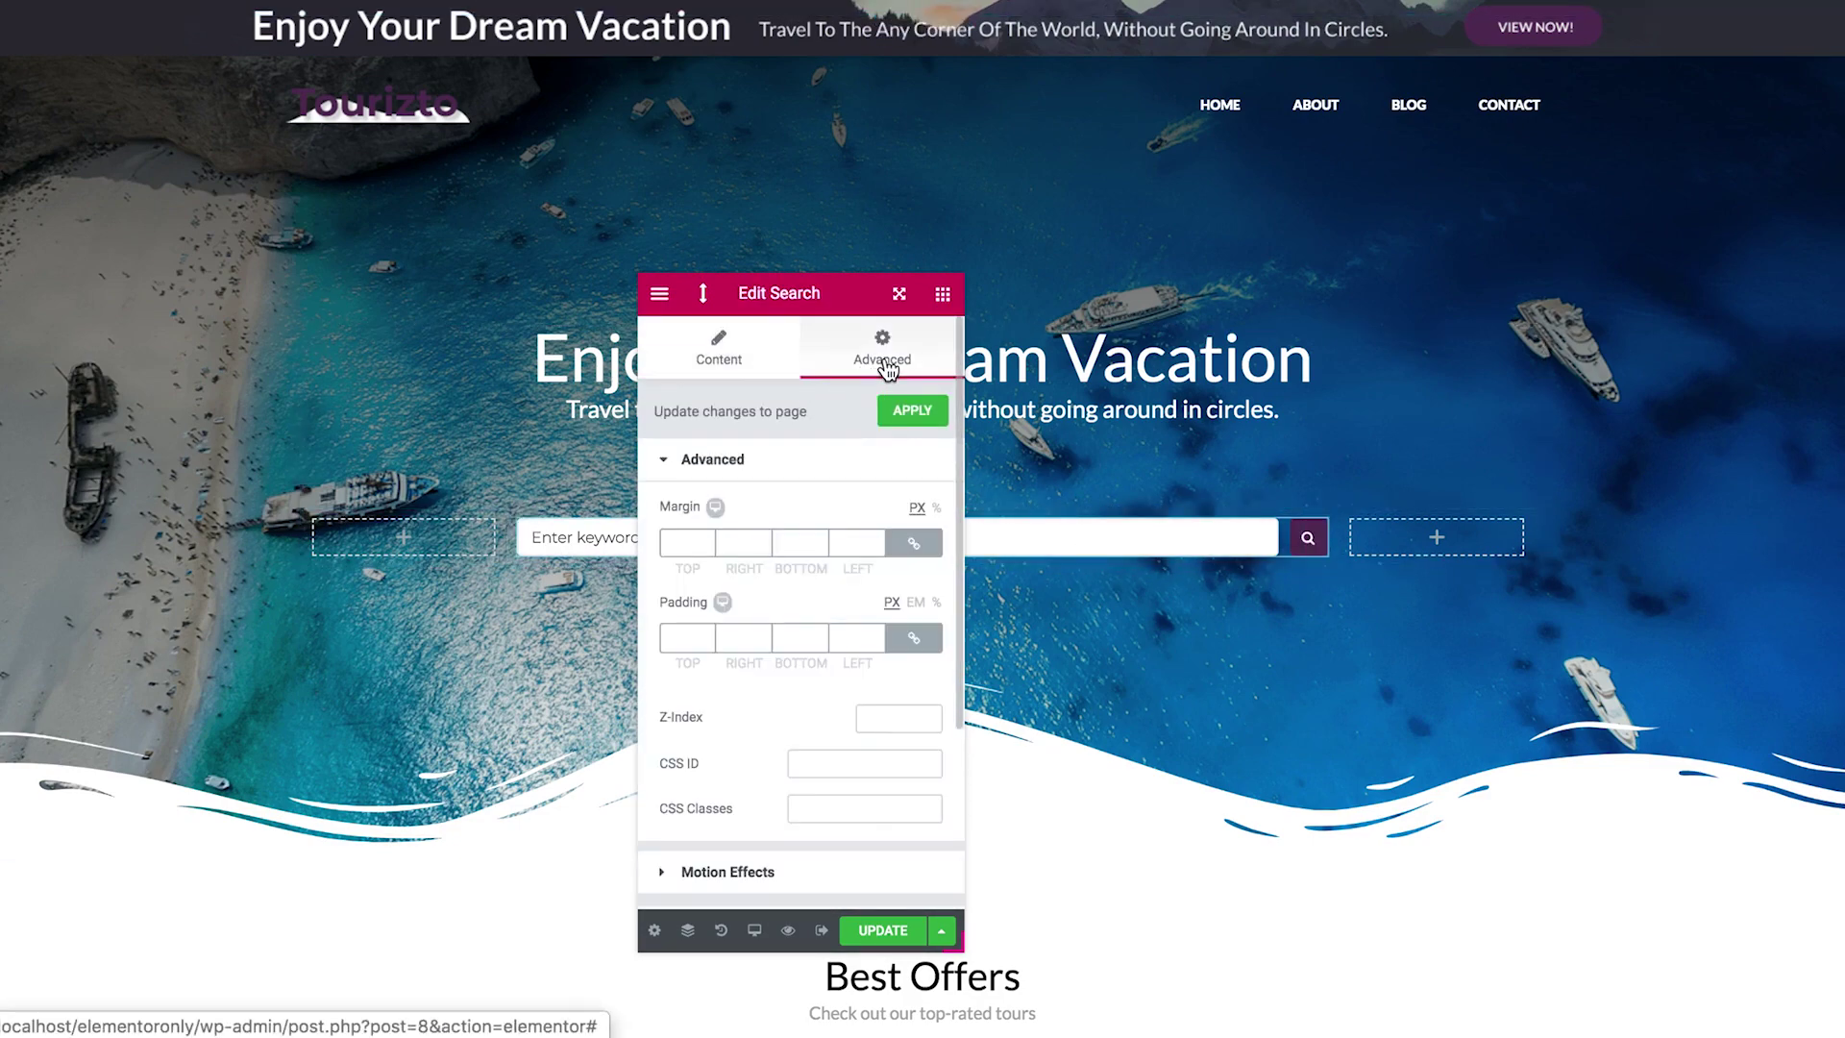
scroll(1246, 827, "down", 6)
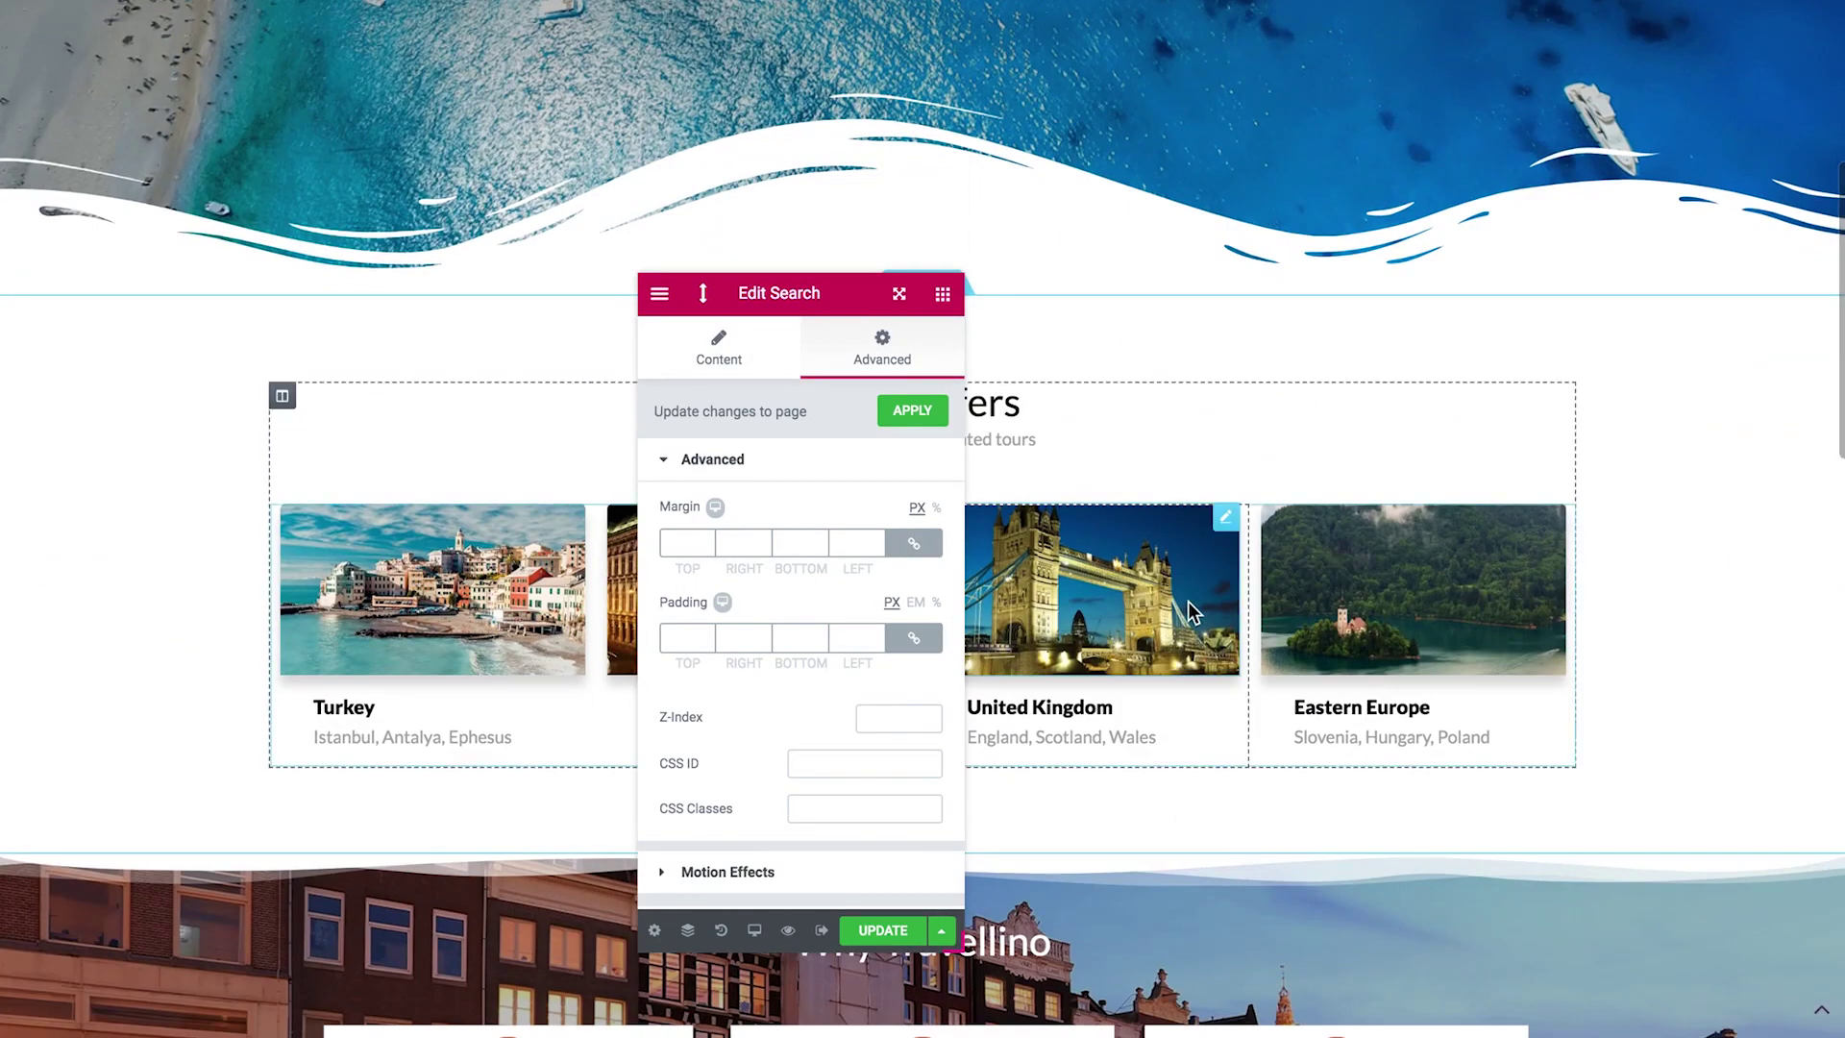
Inspect the United Kingdom image's style settings and move the floating panel to the right
left_click(1105, 586)
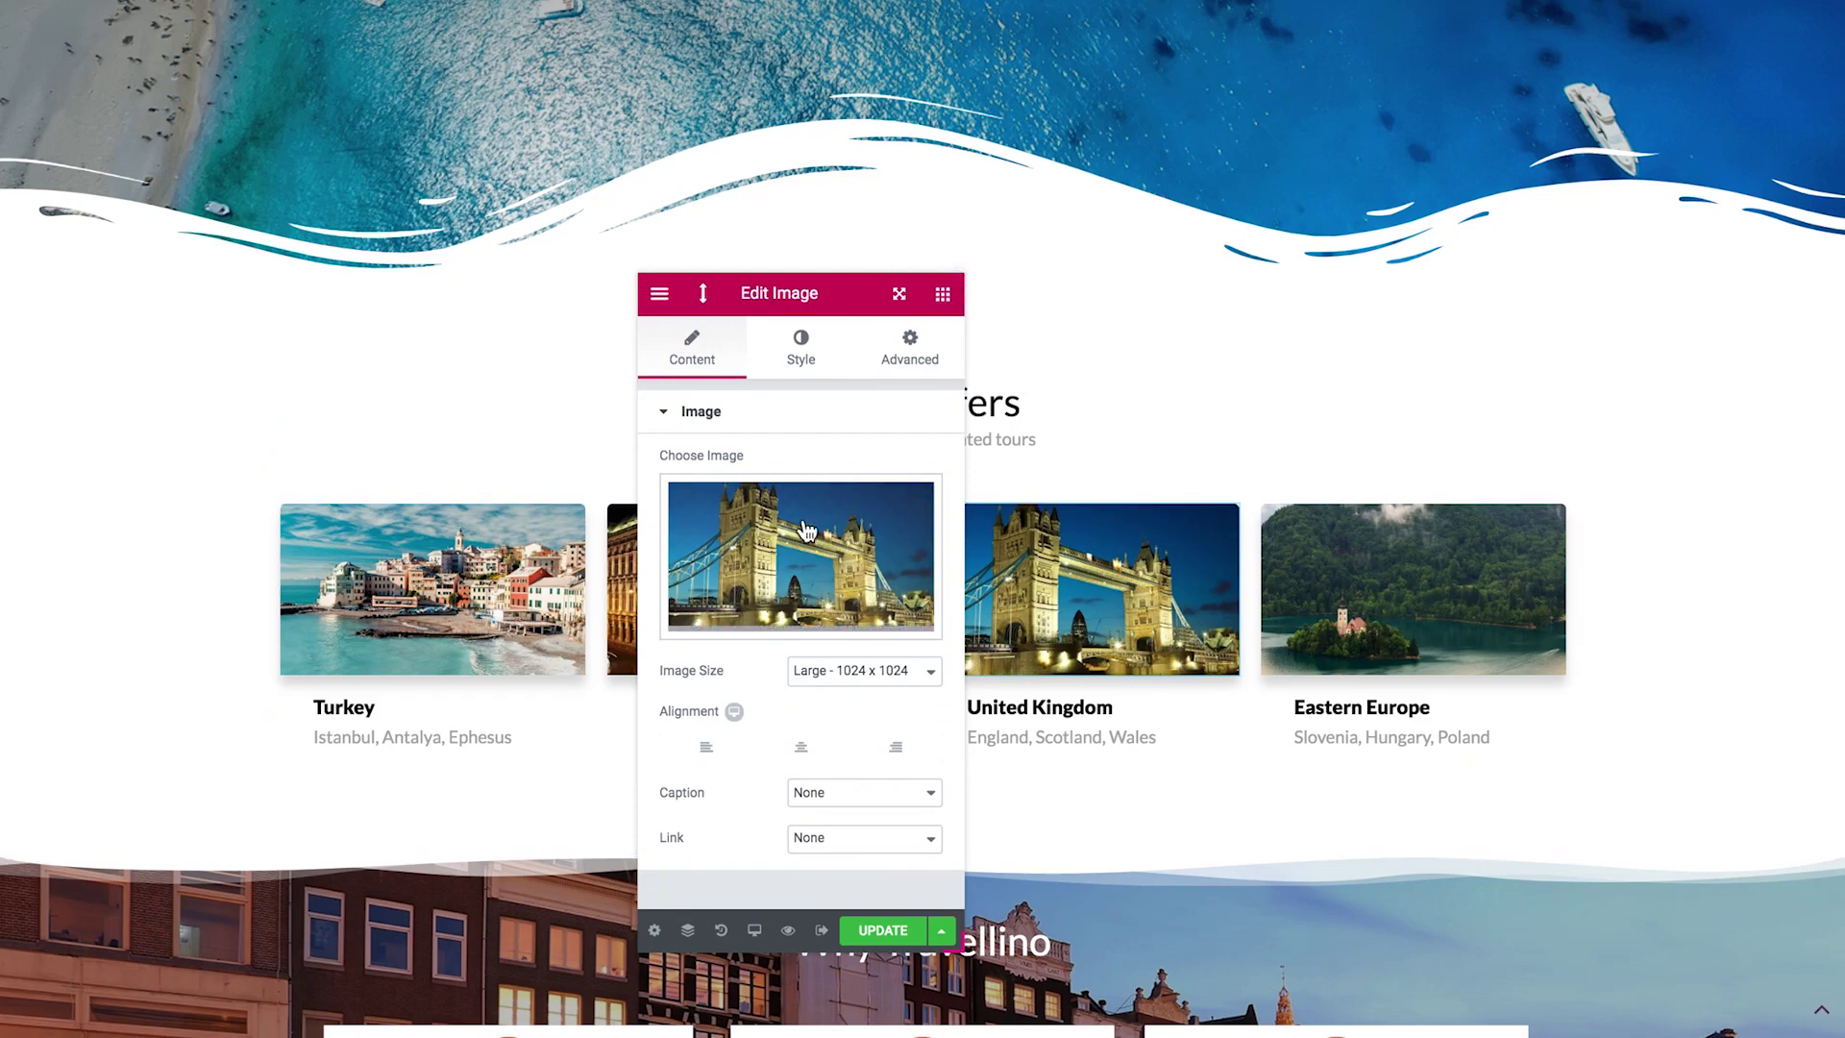
left_click(797, 348)
scroll(810, 492, "down", 1)
scroll(813, 503, "up", 1)
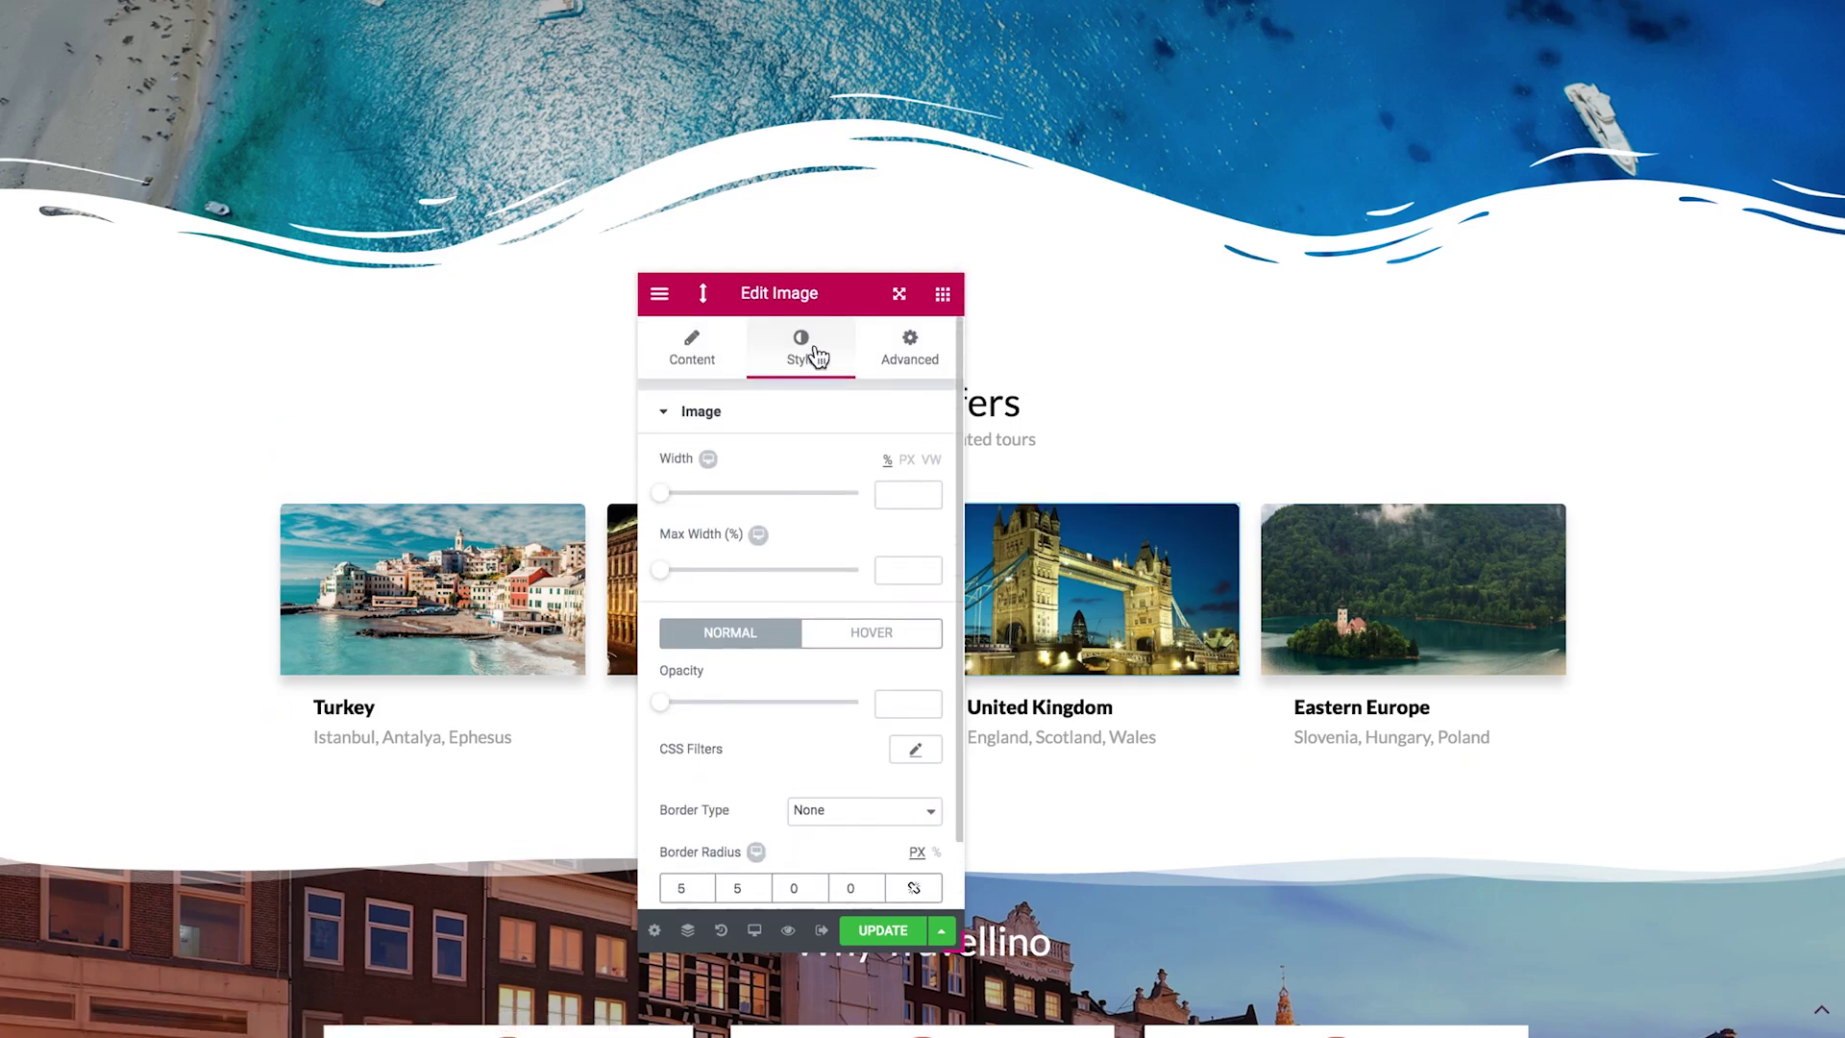
left_click_drag(818, 293, 1654, 205)
scroll(1256, 371, "down", 5)
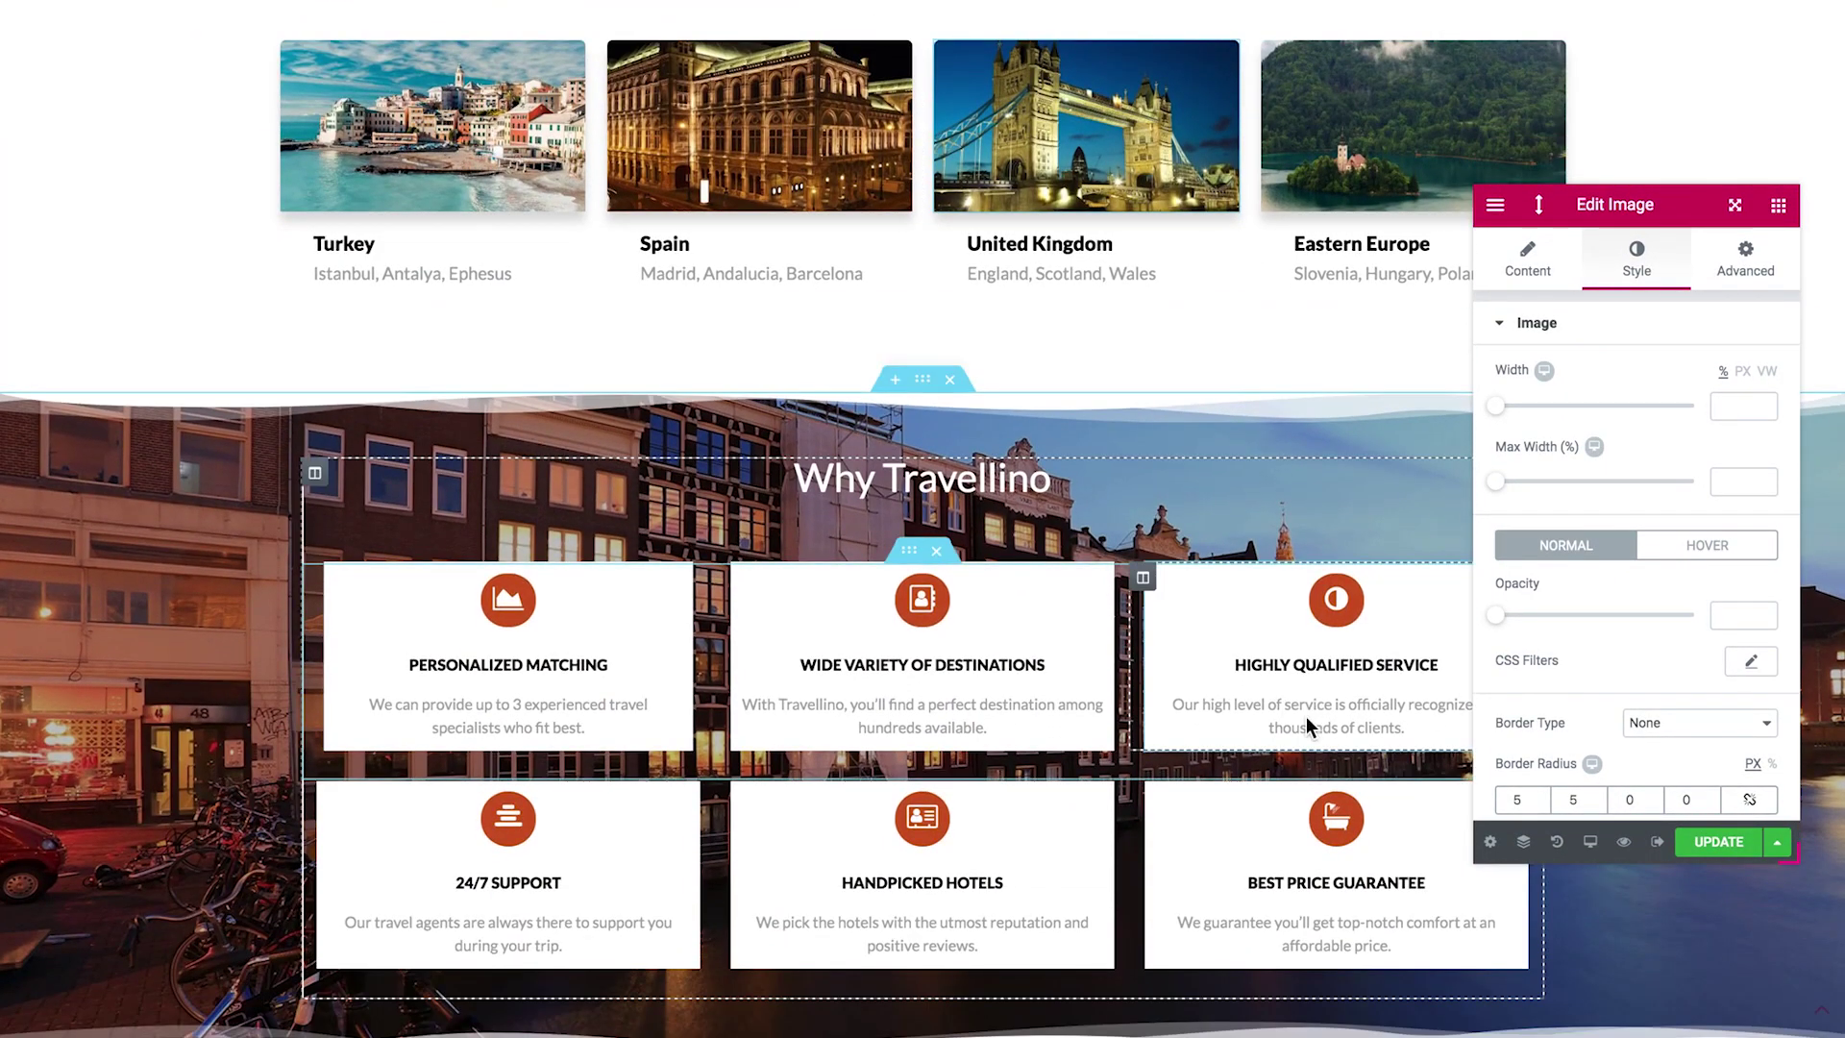
Open the Highly Qualified Service icon box's Style tab, then redock the panel beside the page
left_click(1307, 728)
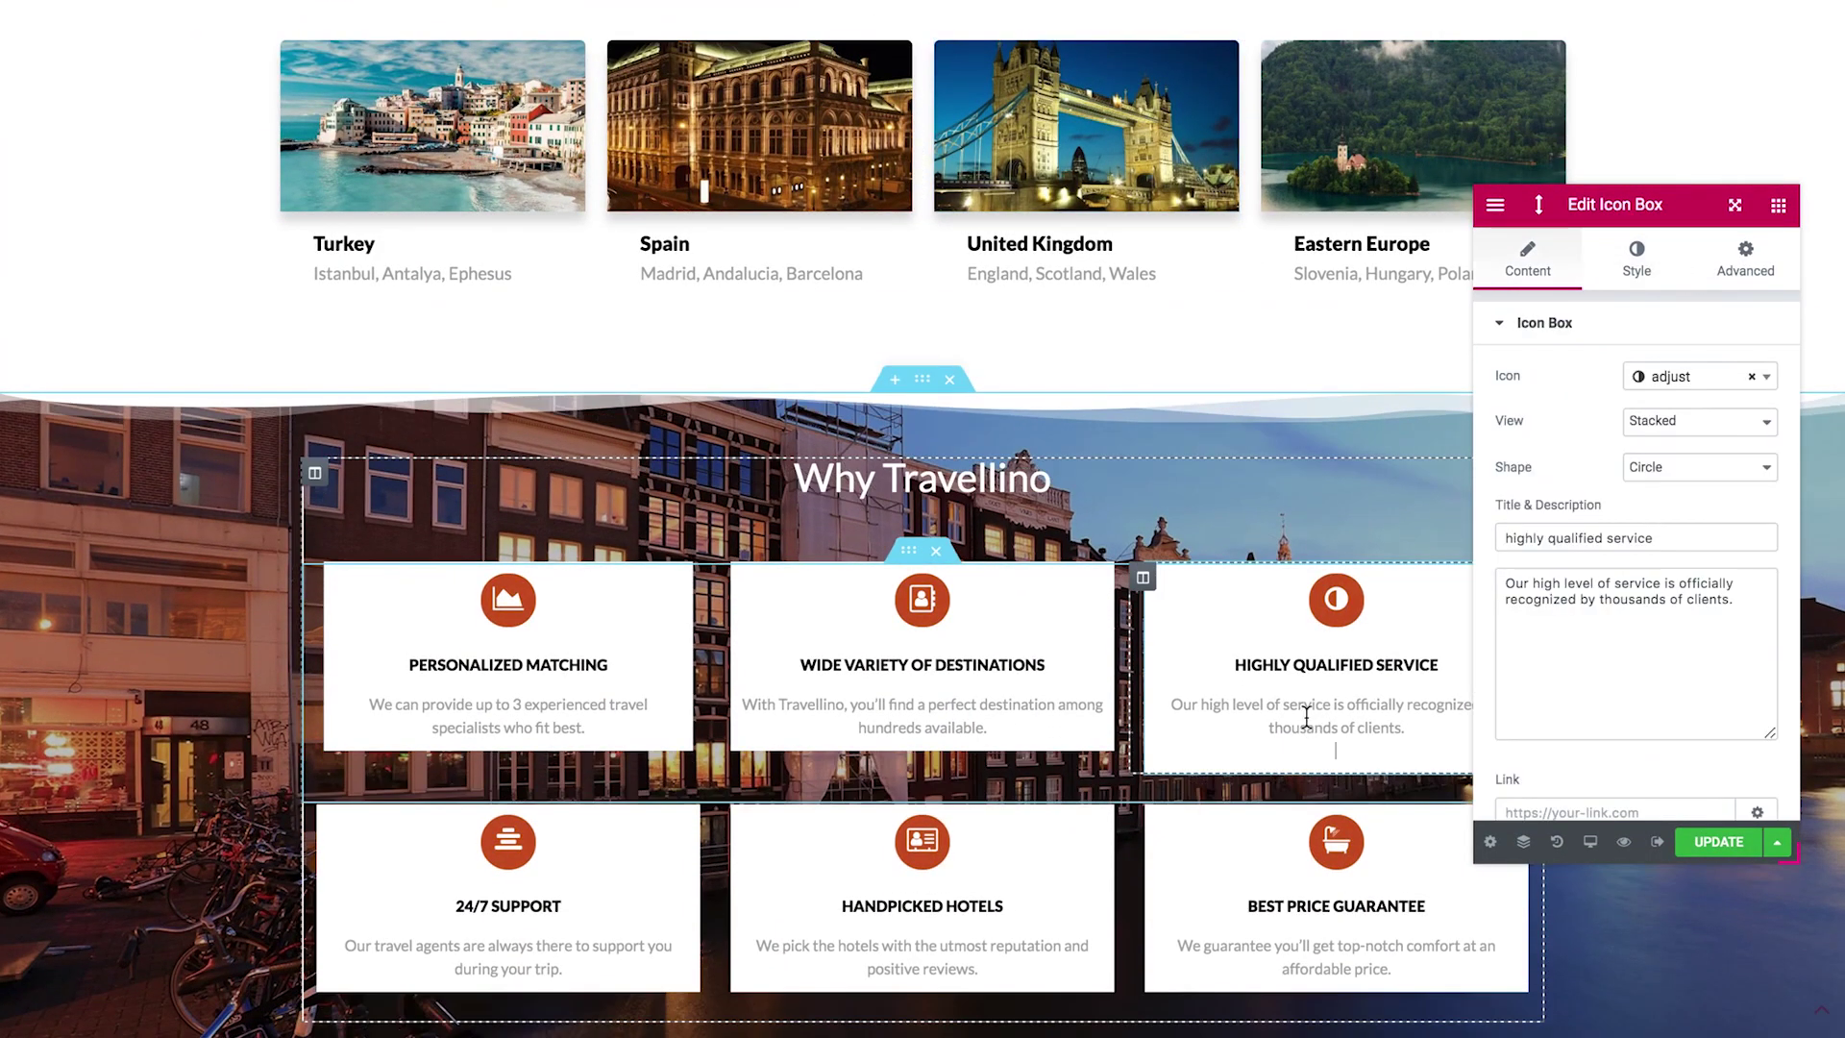
left_click(1633, 274)
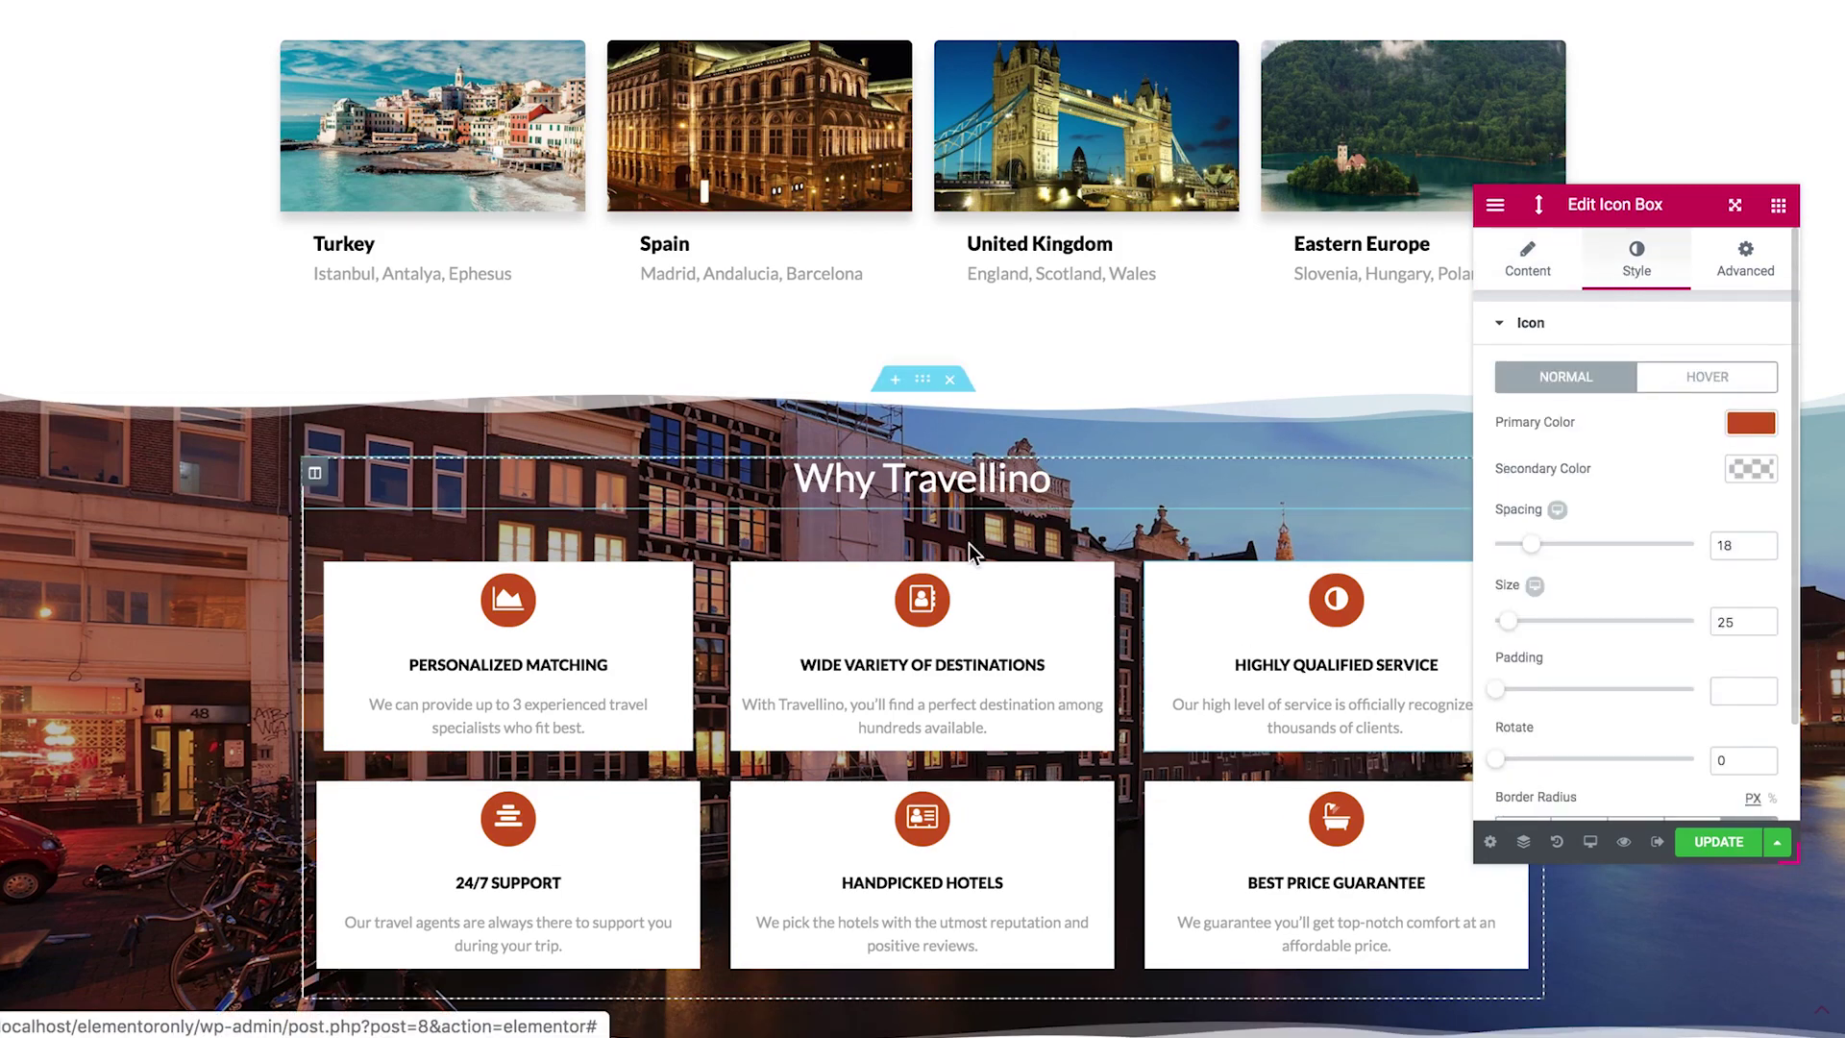
scroll(955, 564, "up", 12)
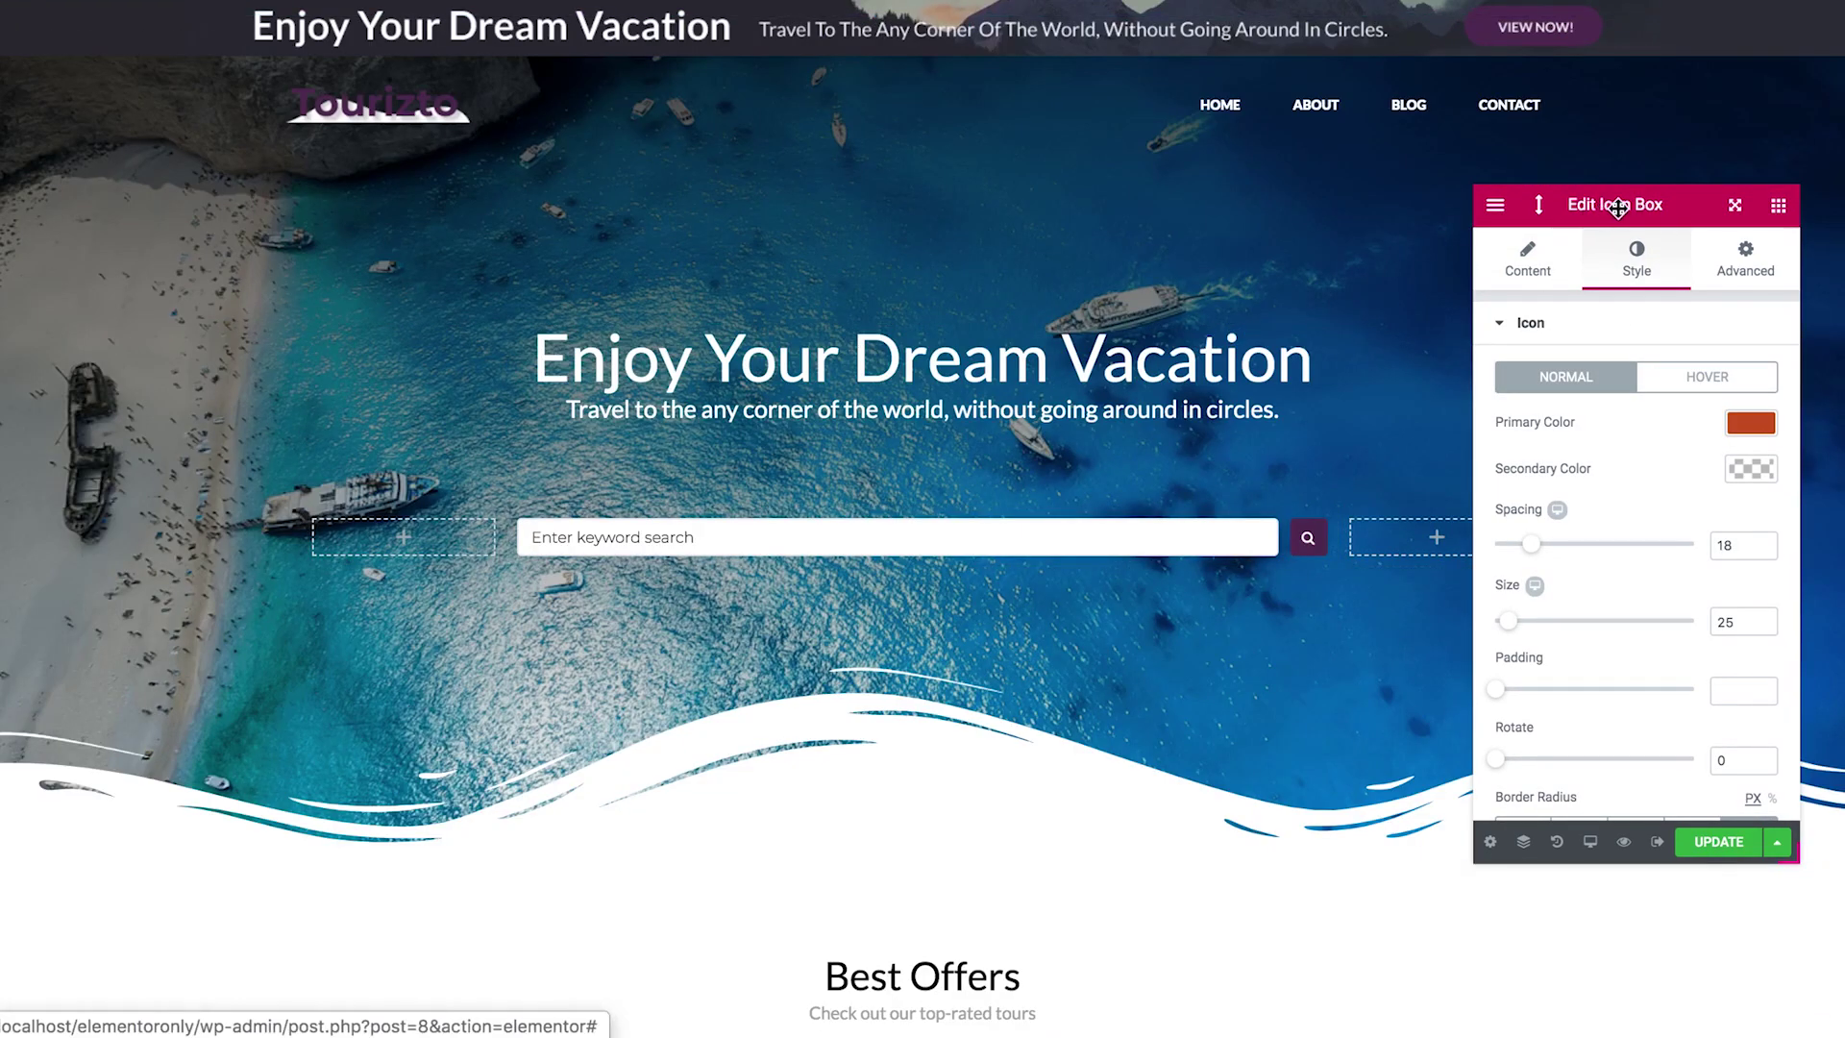
left_click_drag(1623, 205, 156, 50)
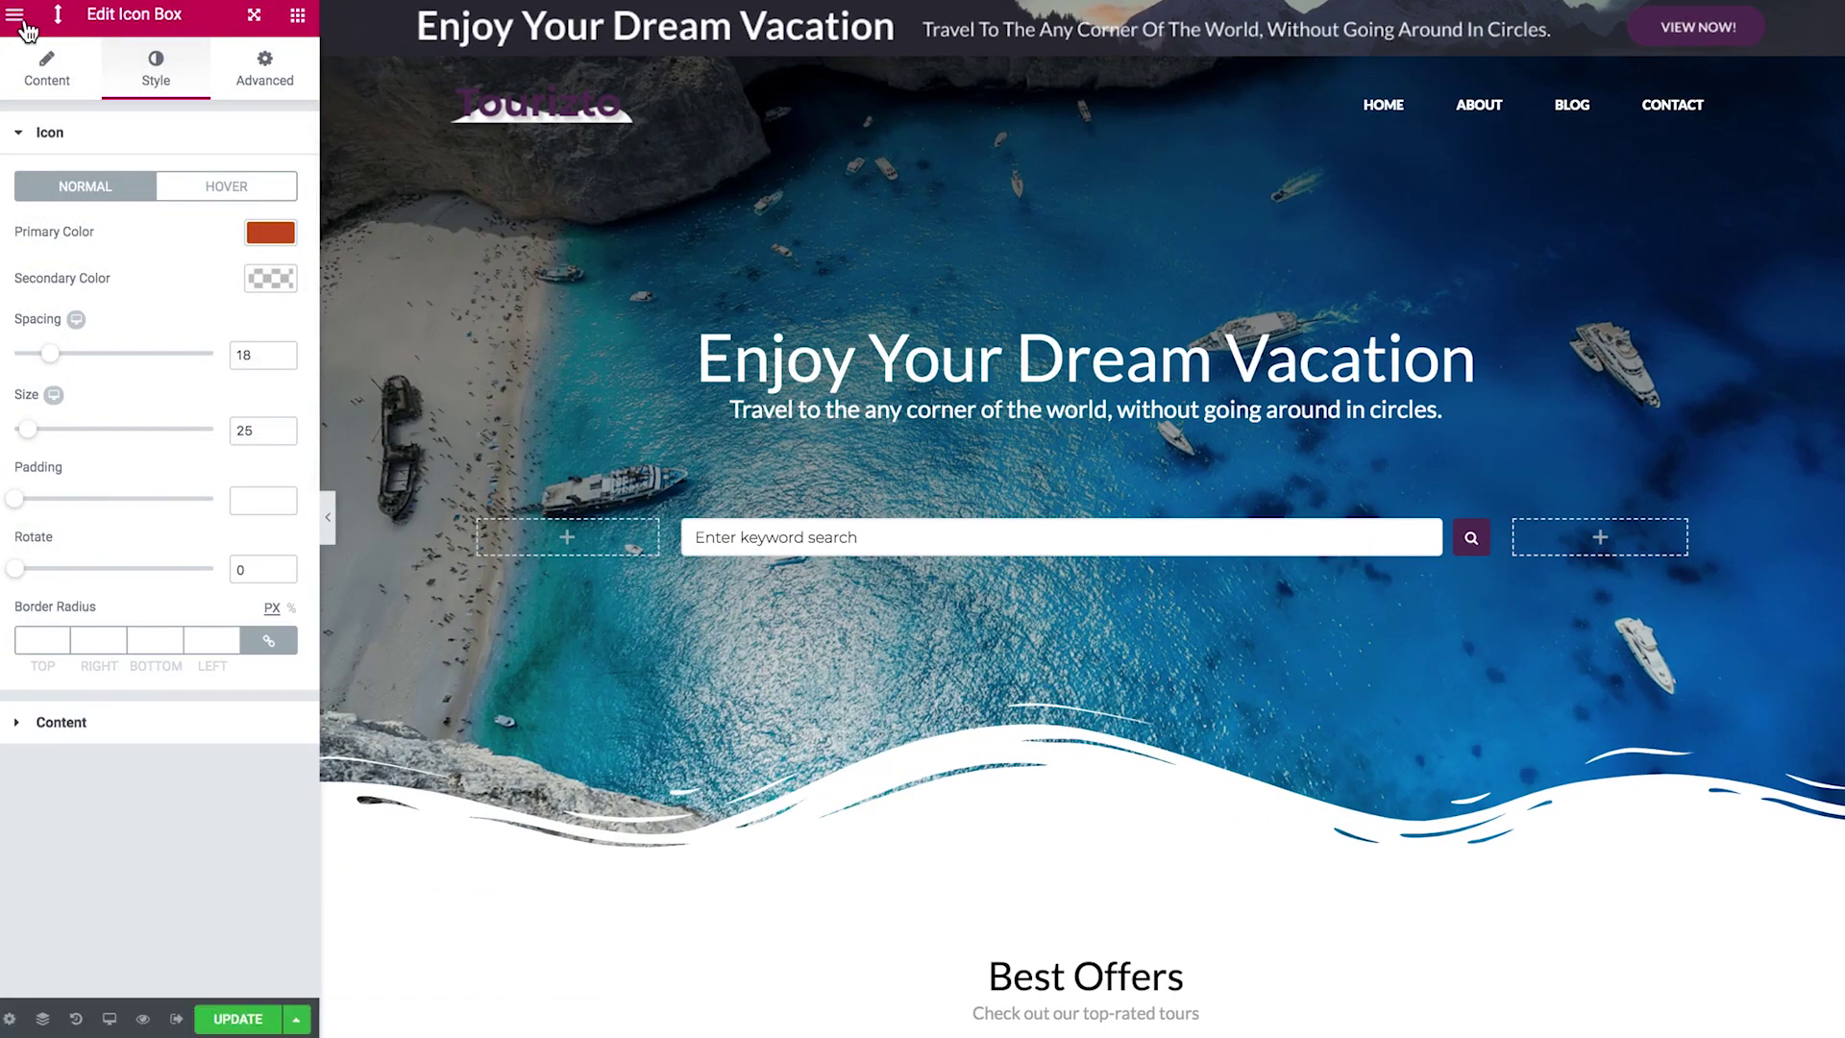
left_click(27, 29)
In FEP Settings, turn on Use FLEX GRID and right-click category minimizing
left_click(130, 306)
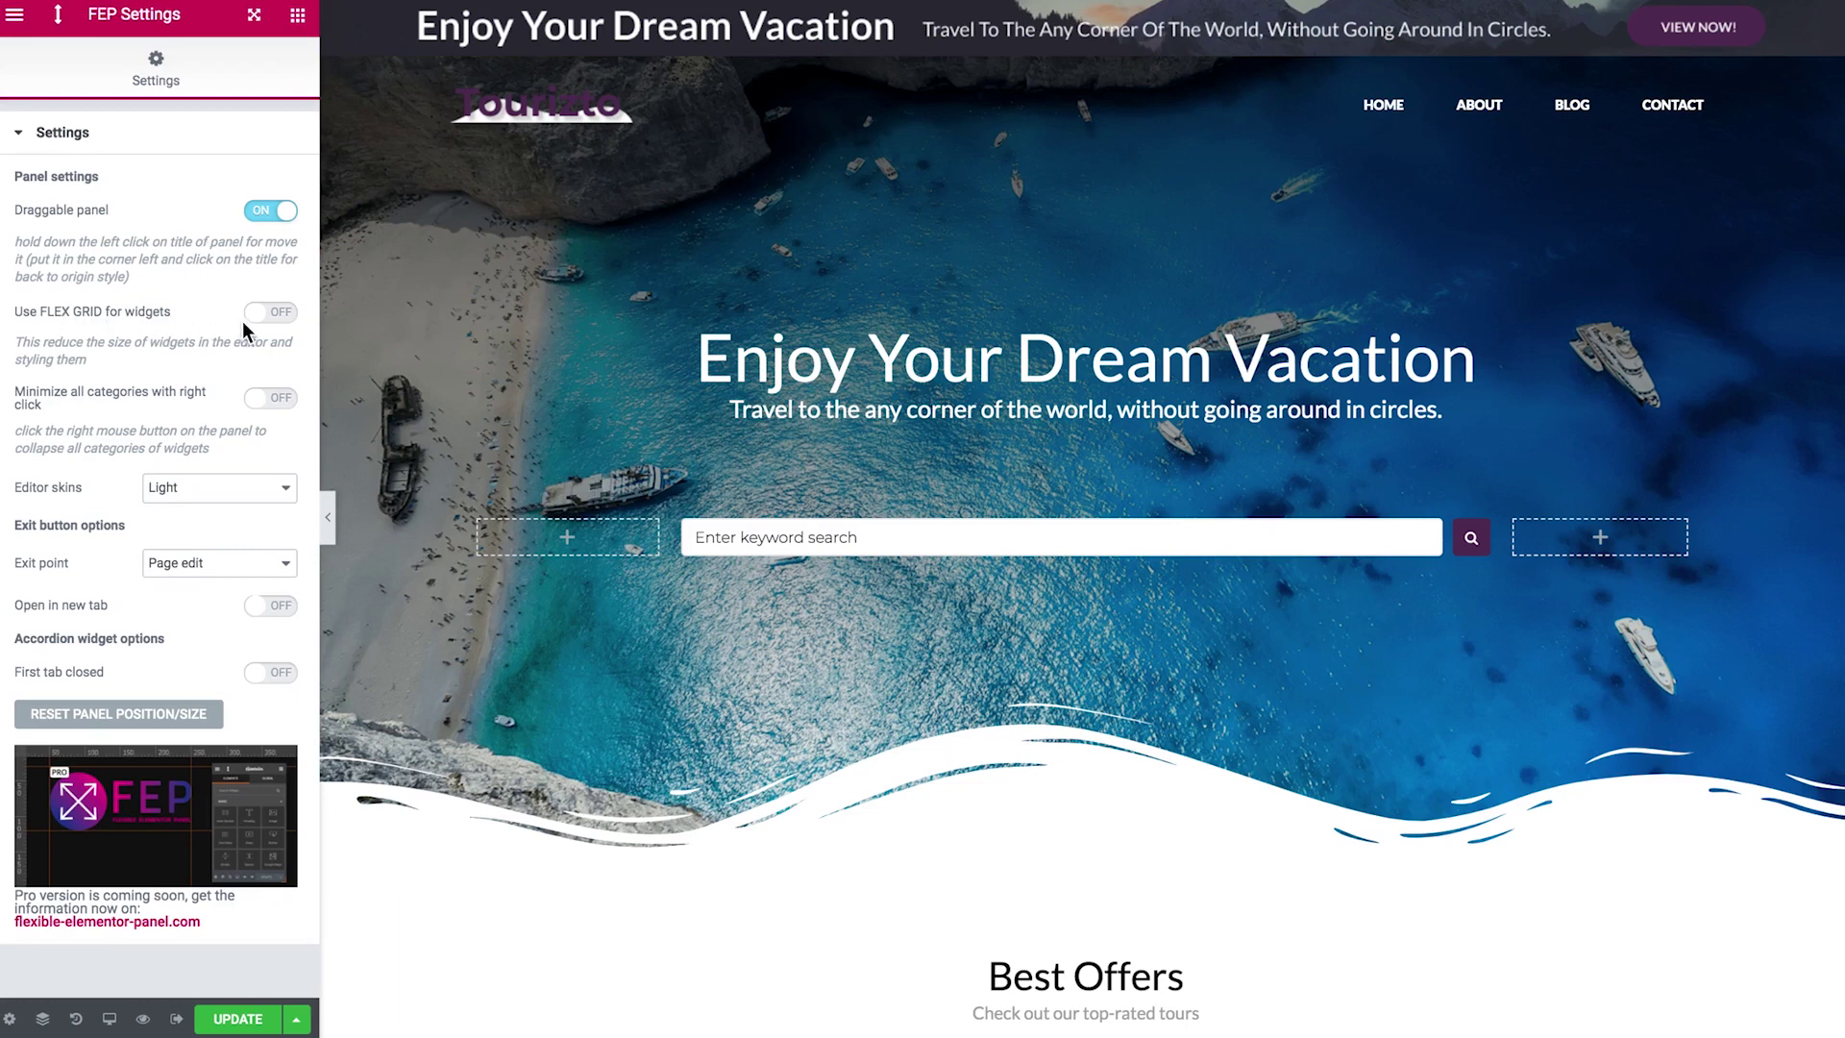
left_click(268, 314)
left_click(262, 414)
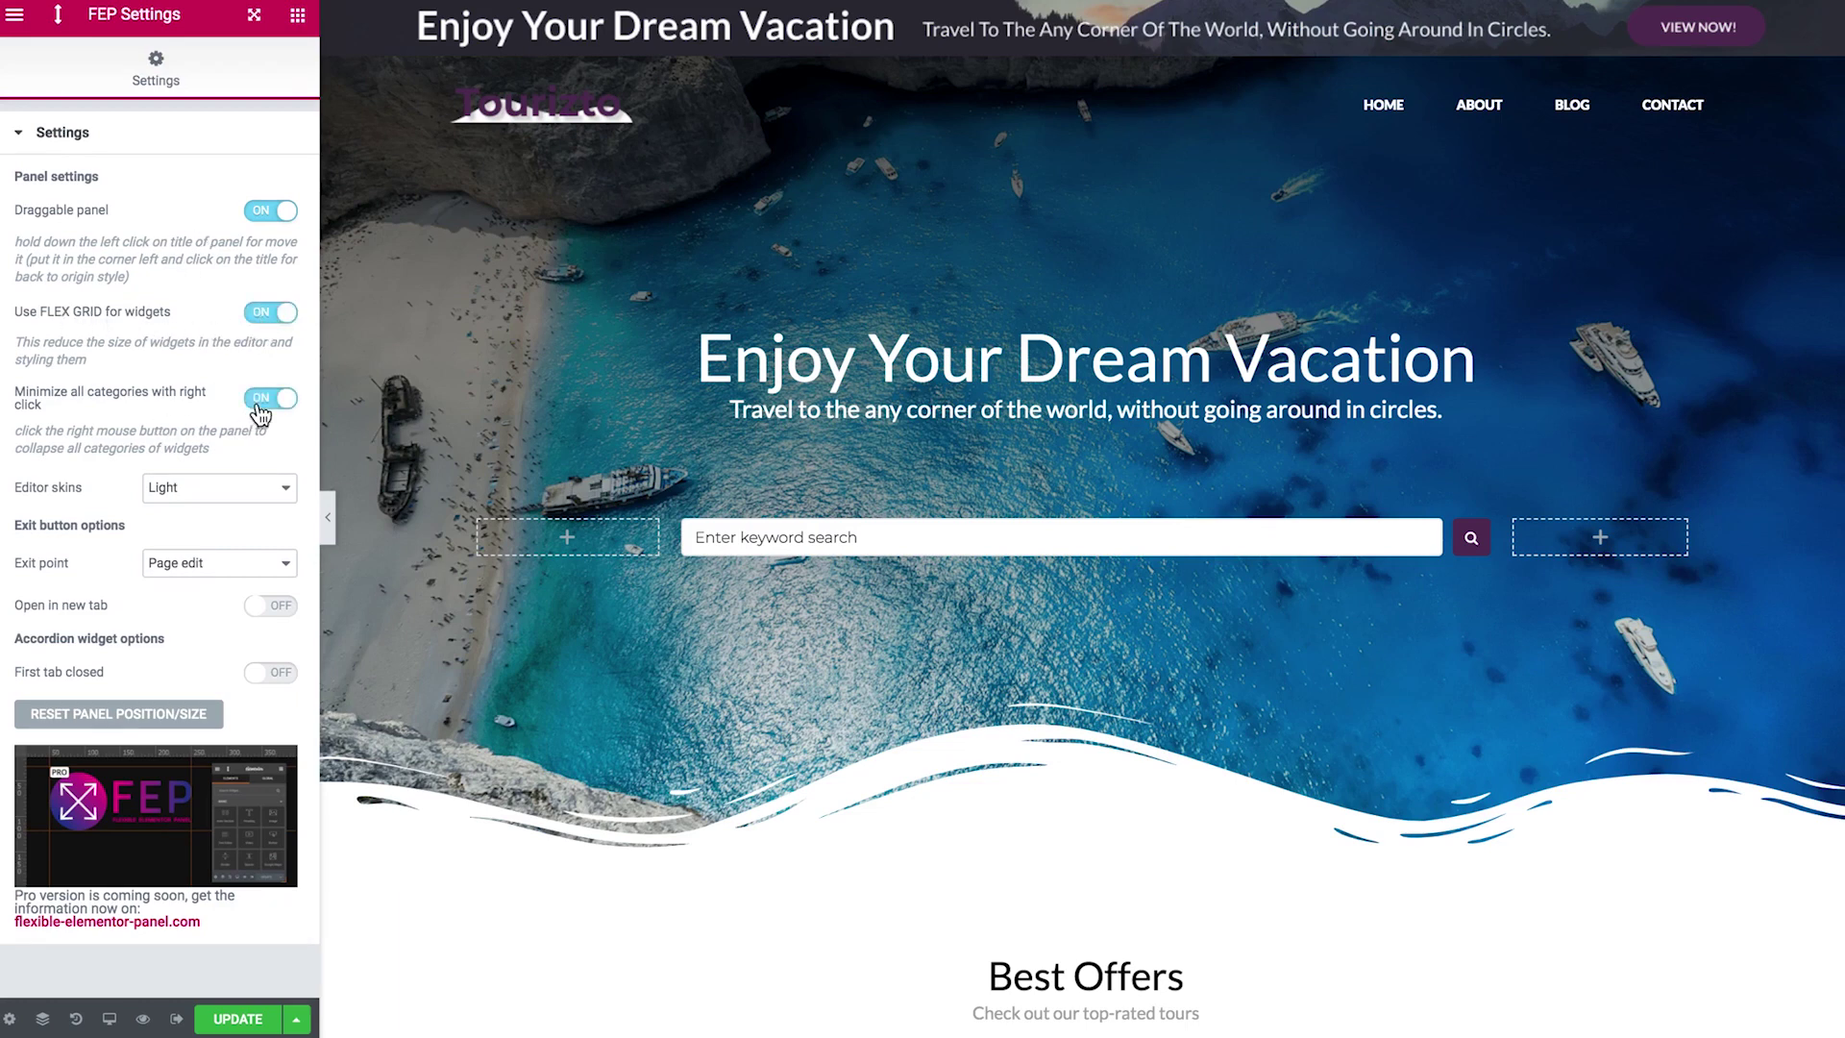
left_click(203, 500)
left_click(220, 479)
Preview the Dark Orange and Dark Pink editor skins
left_click(218, 486)
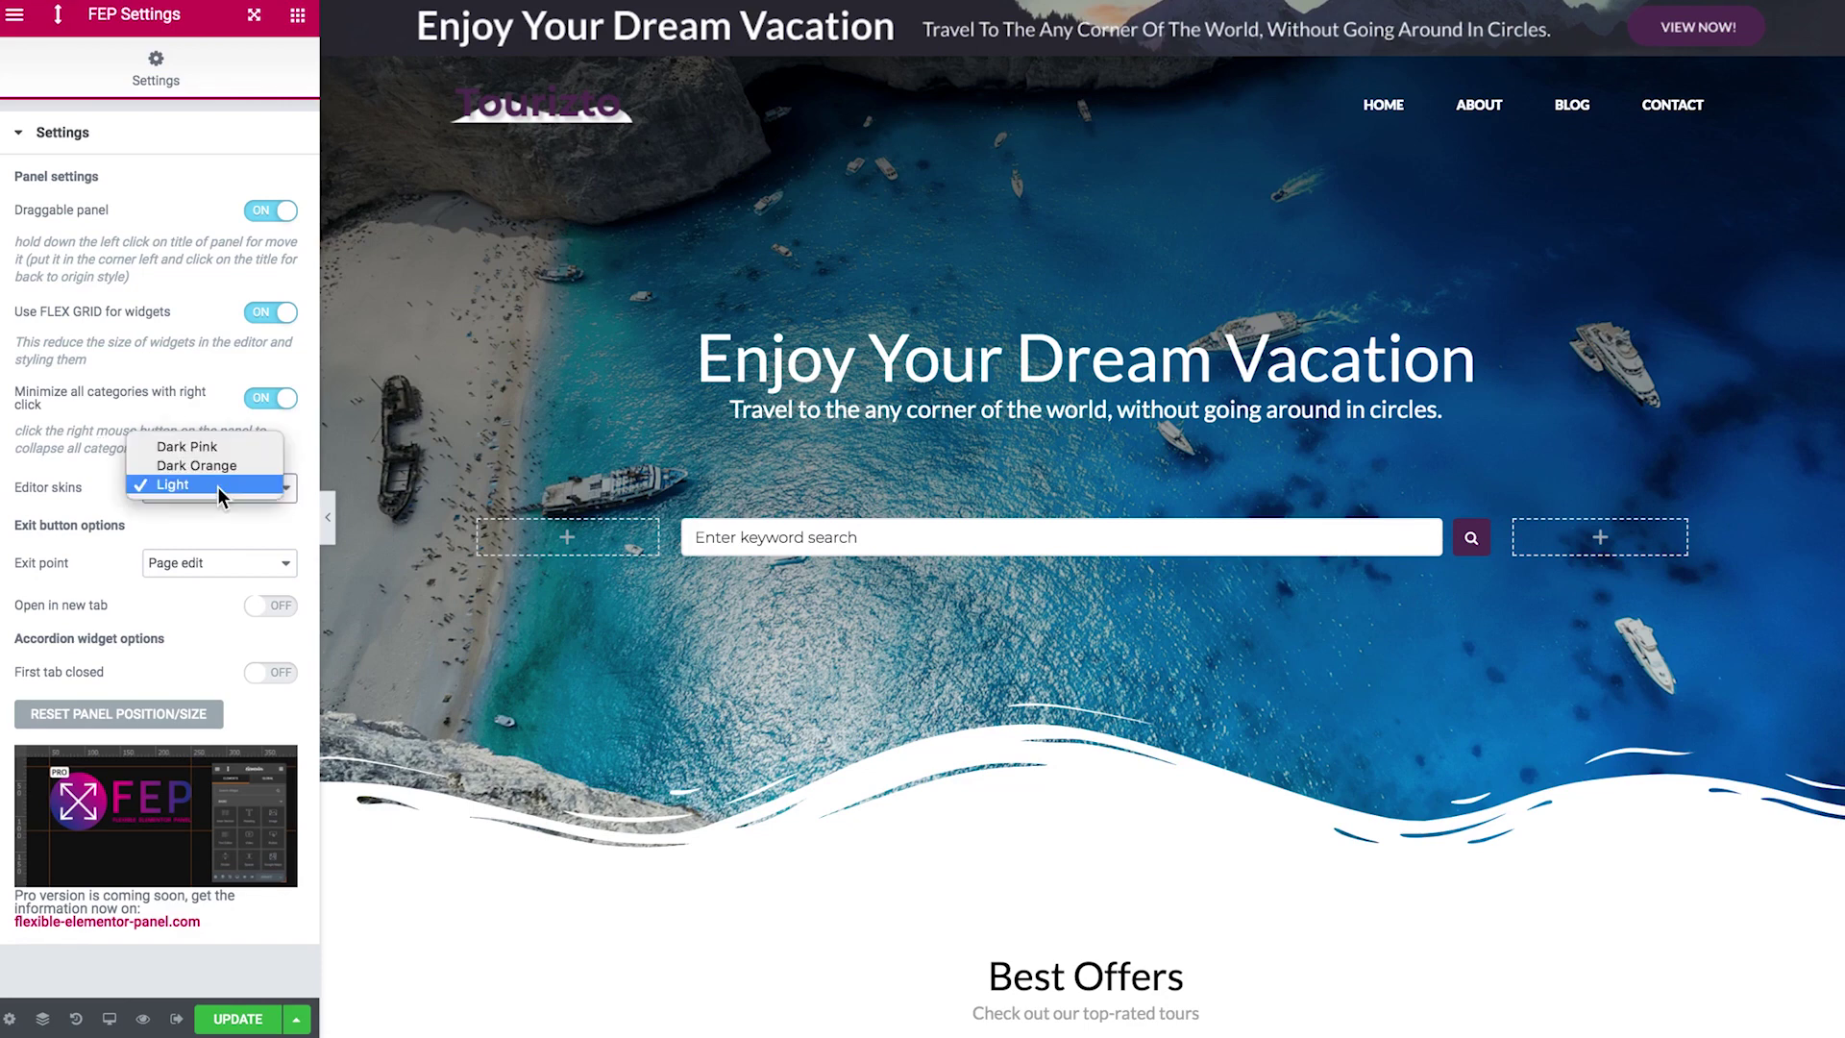
left_click(228, 465)
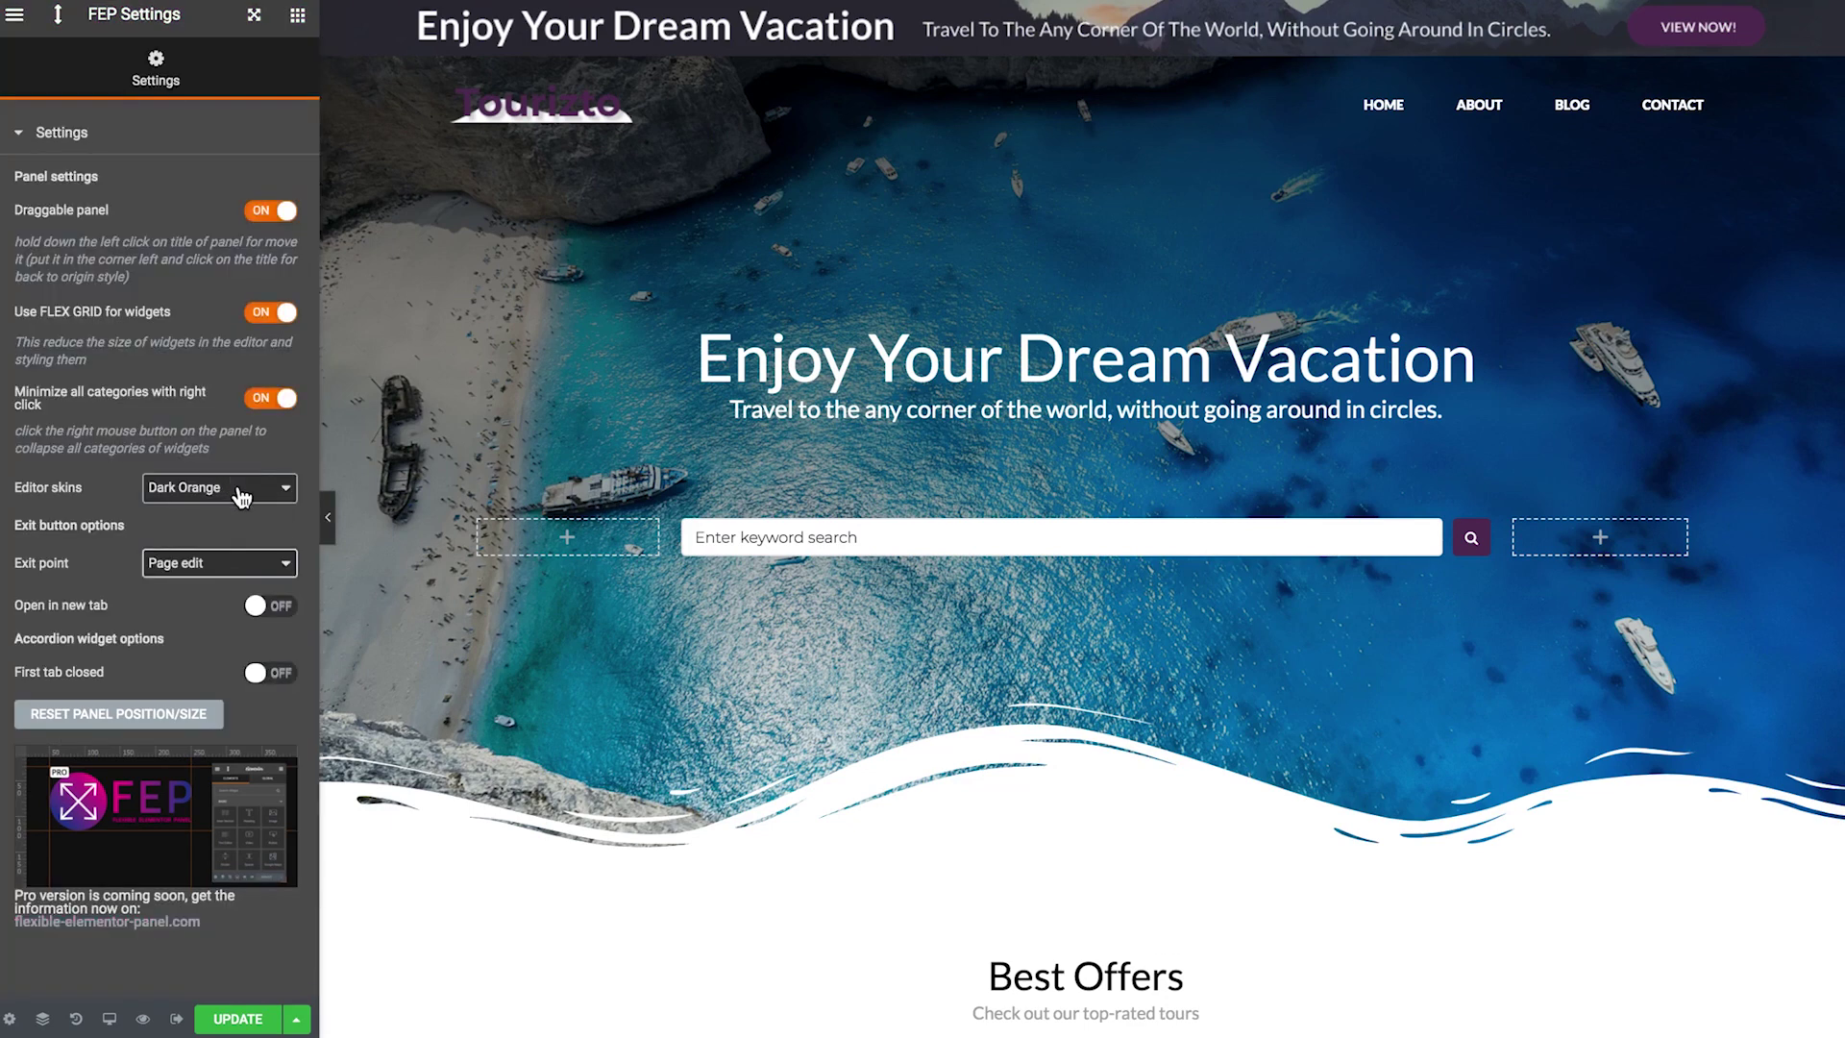
left_click(239, 484)
left_click(244, 468)
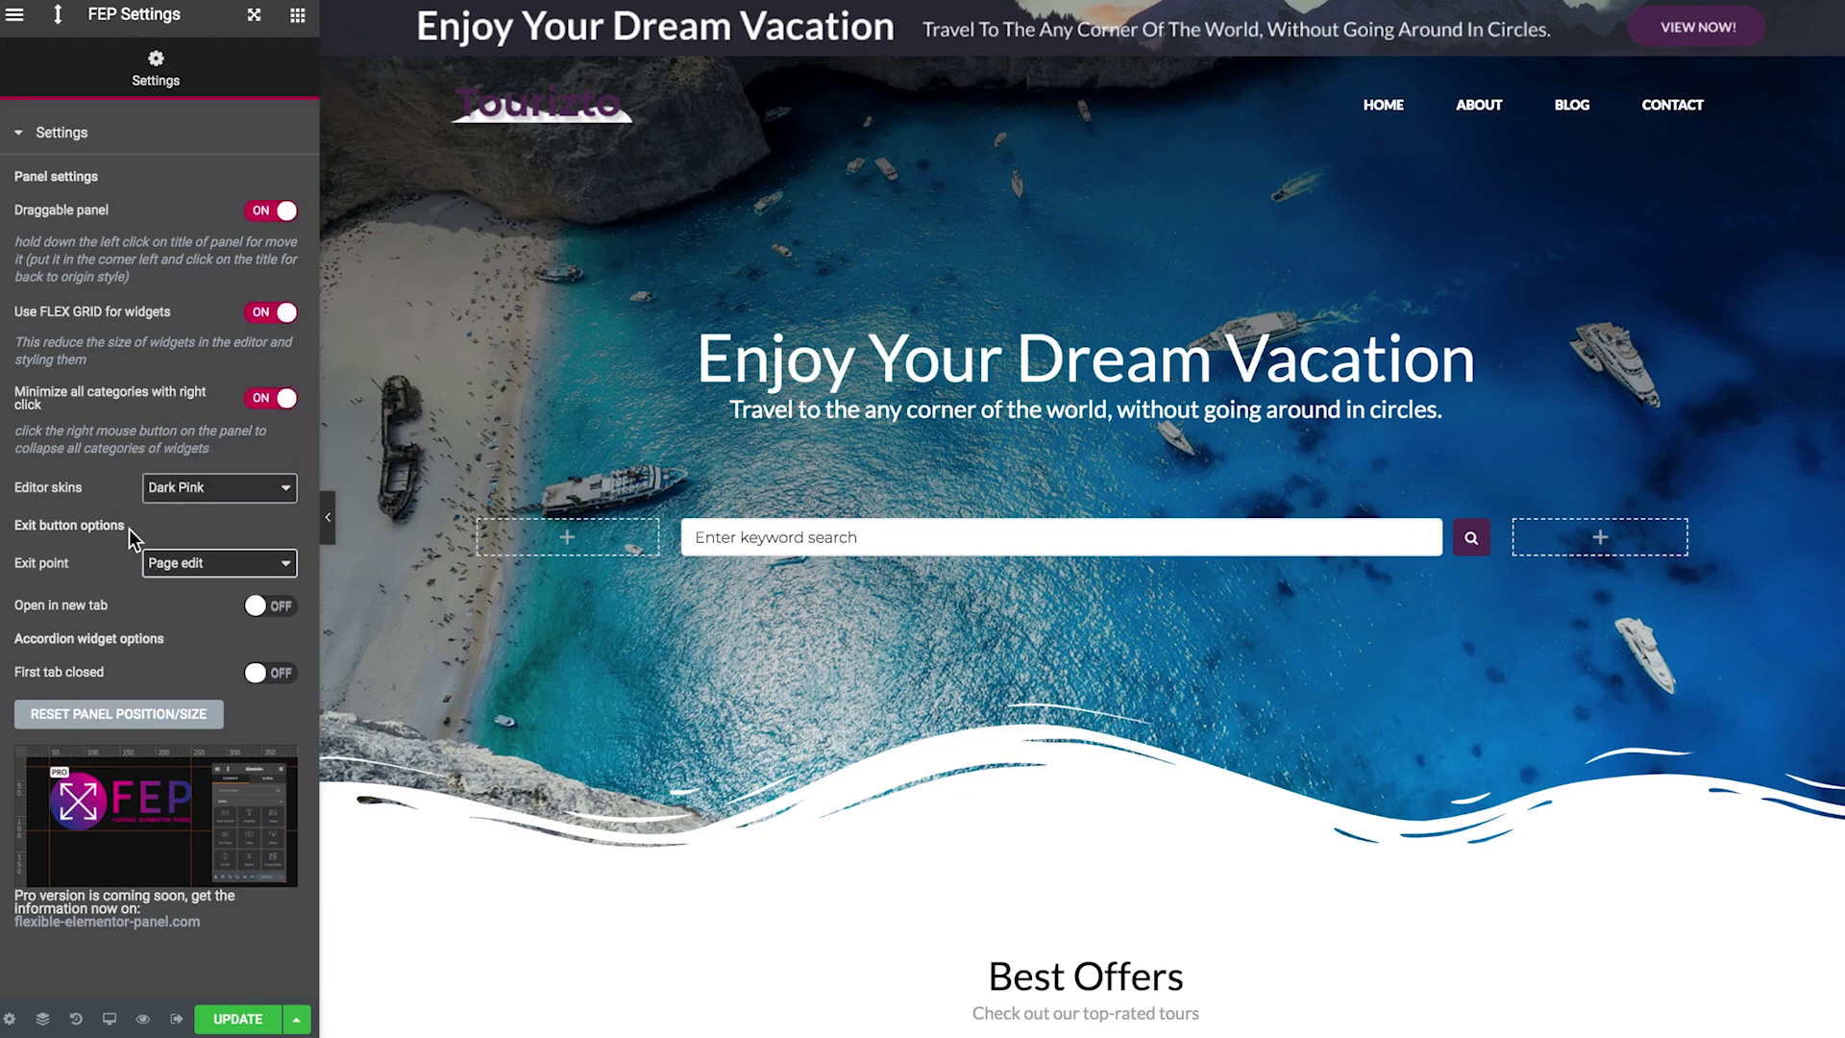
Keep Page edit as exit point, reset the panel position and size, and revert the skin to Light
left_click(200, 567)
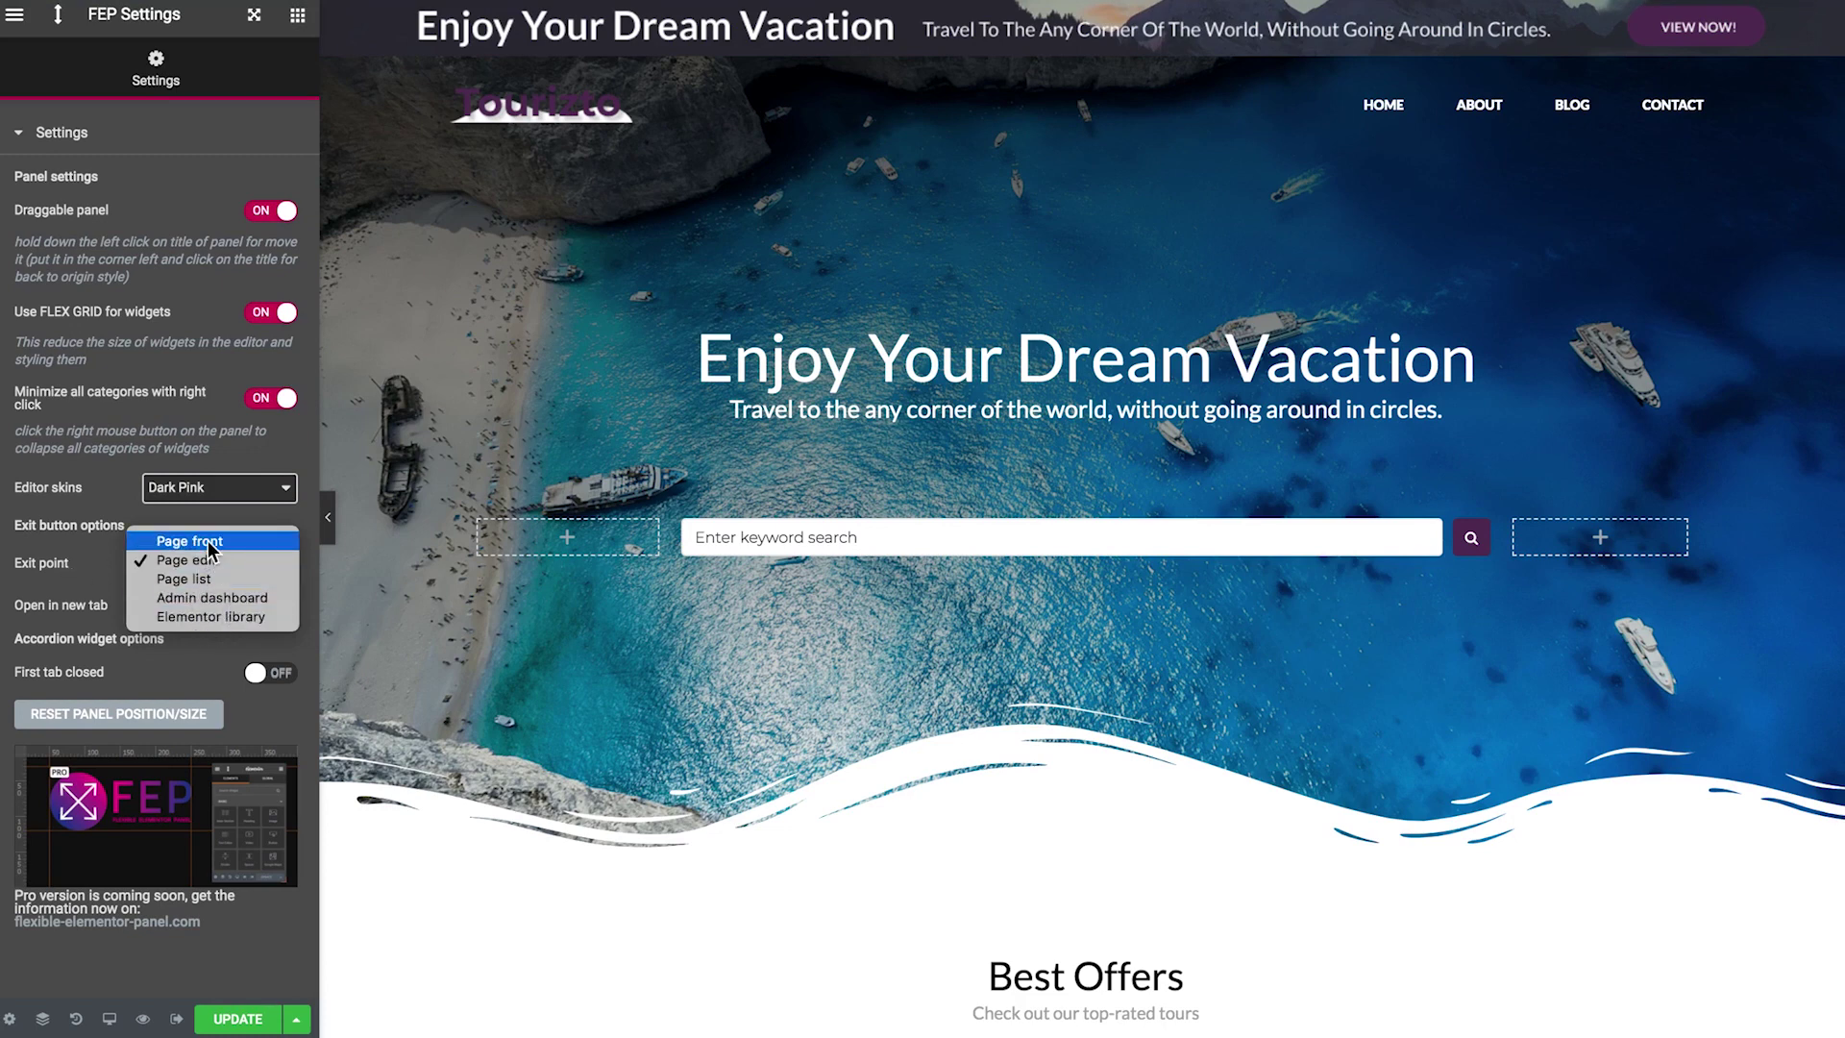
left_click(97, 613)
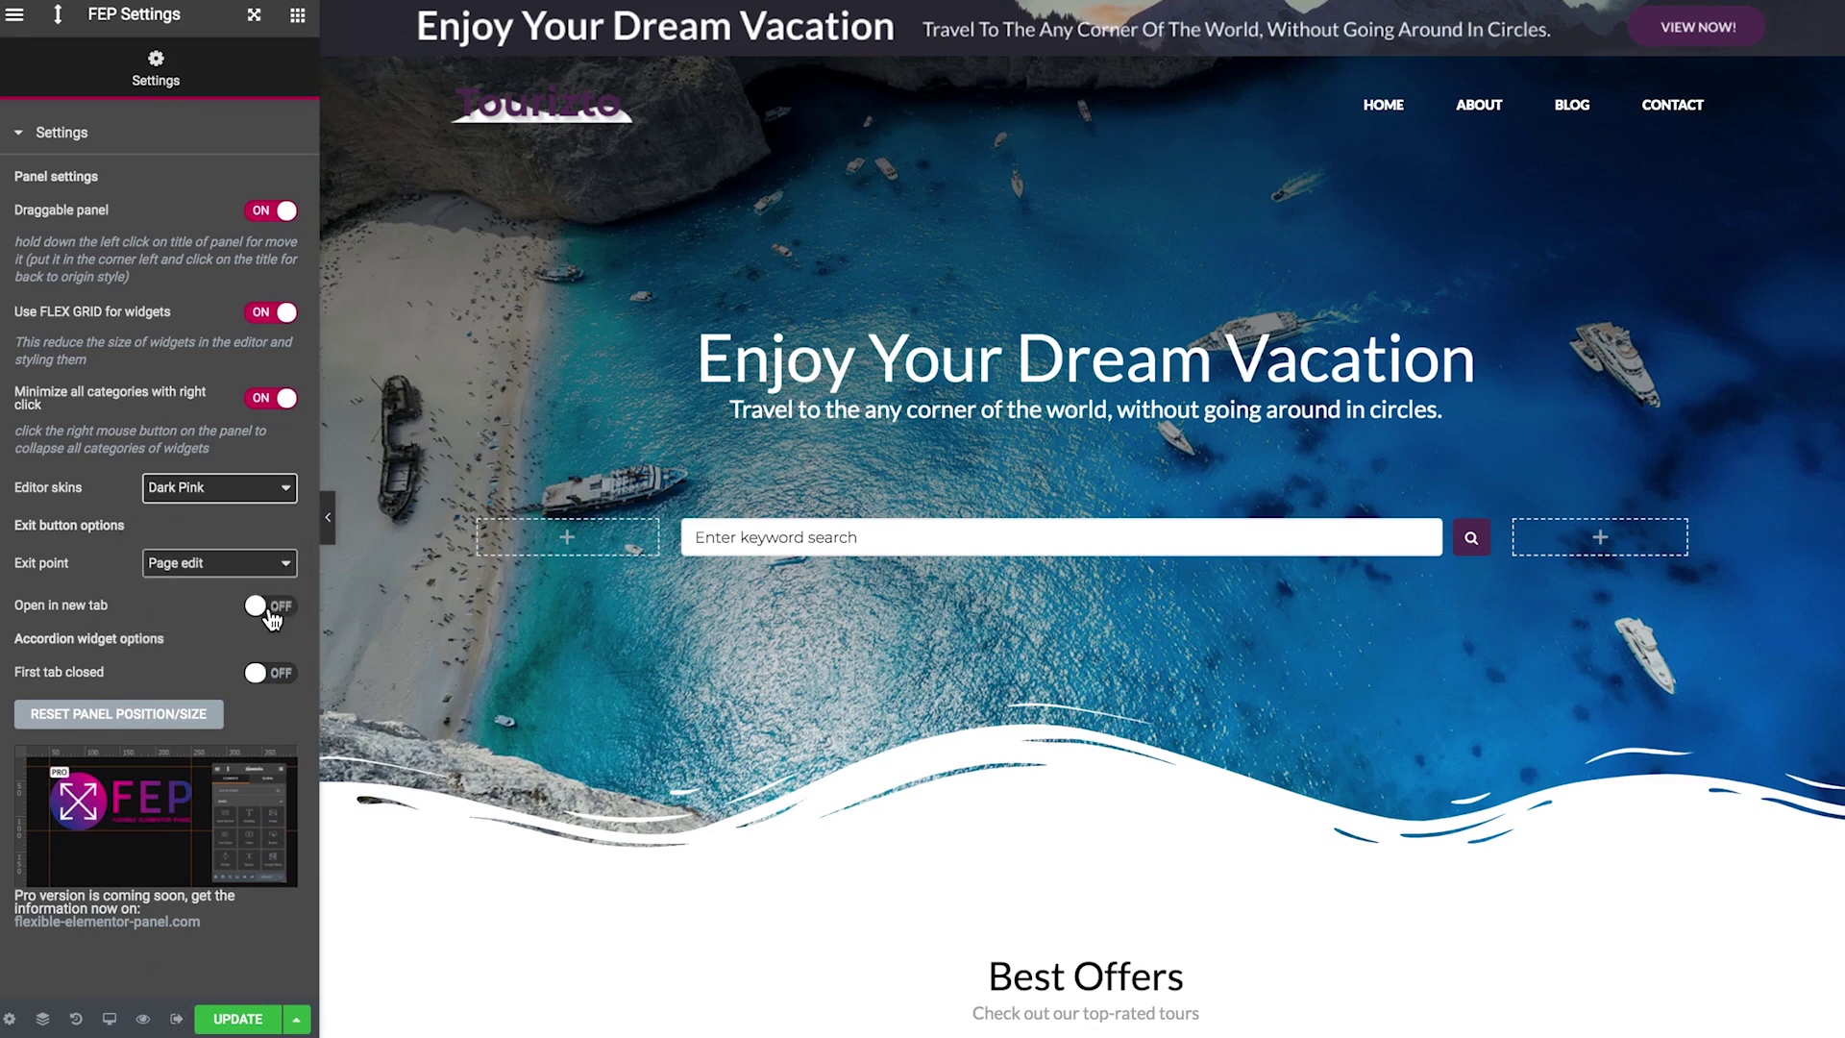
left_click(230, 571)
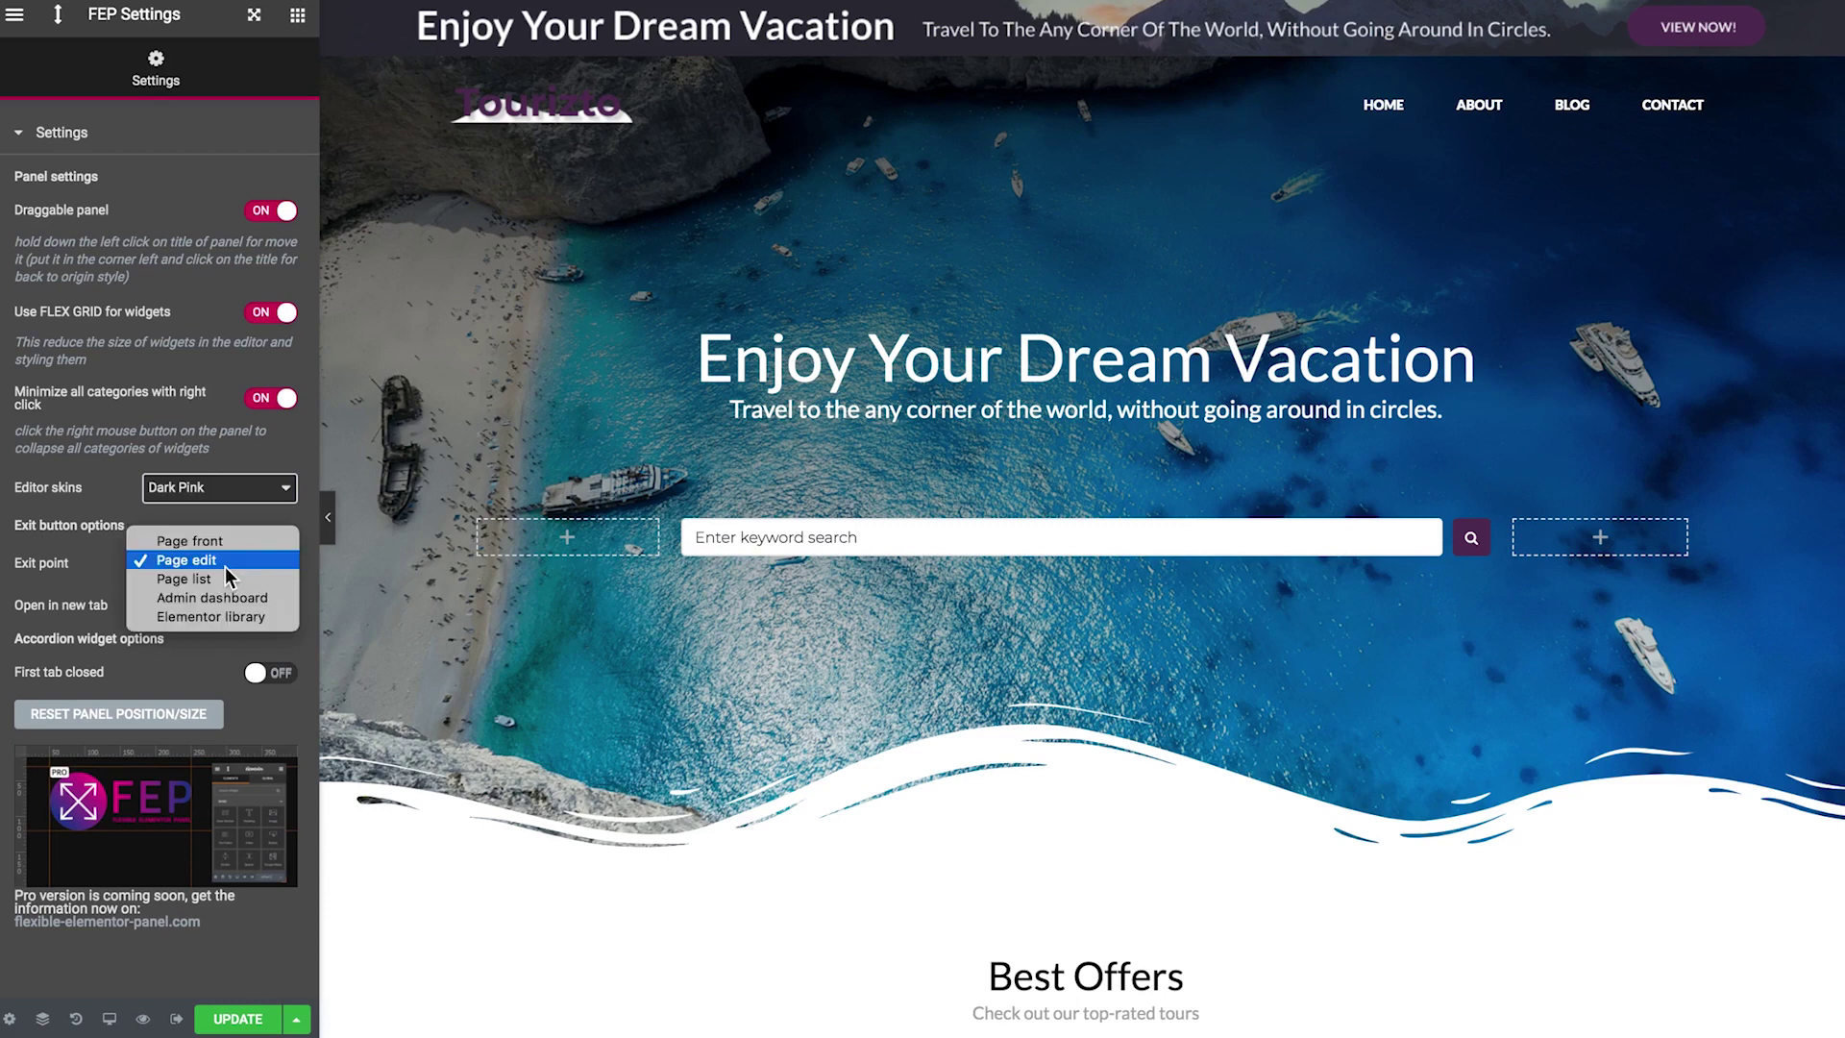
left_click(108, 577)
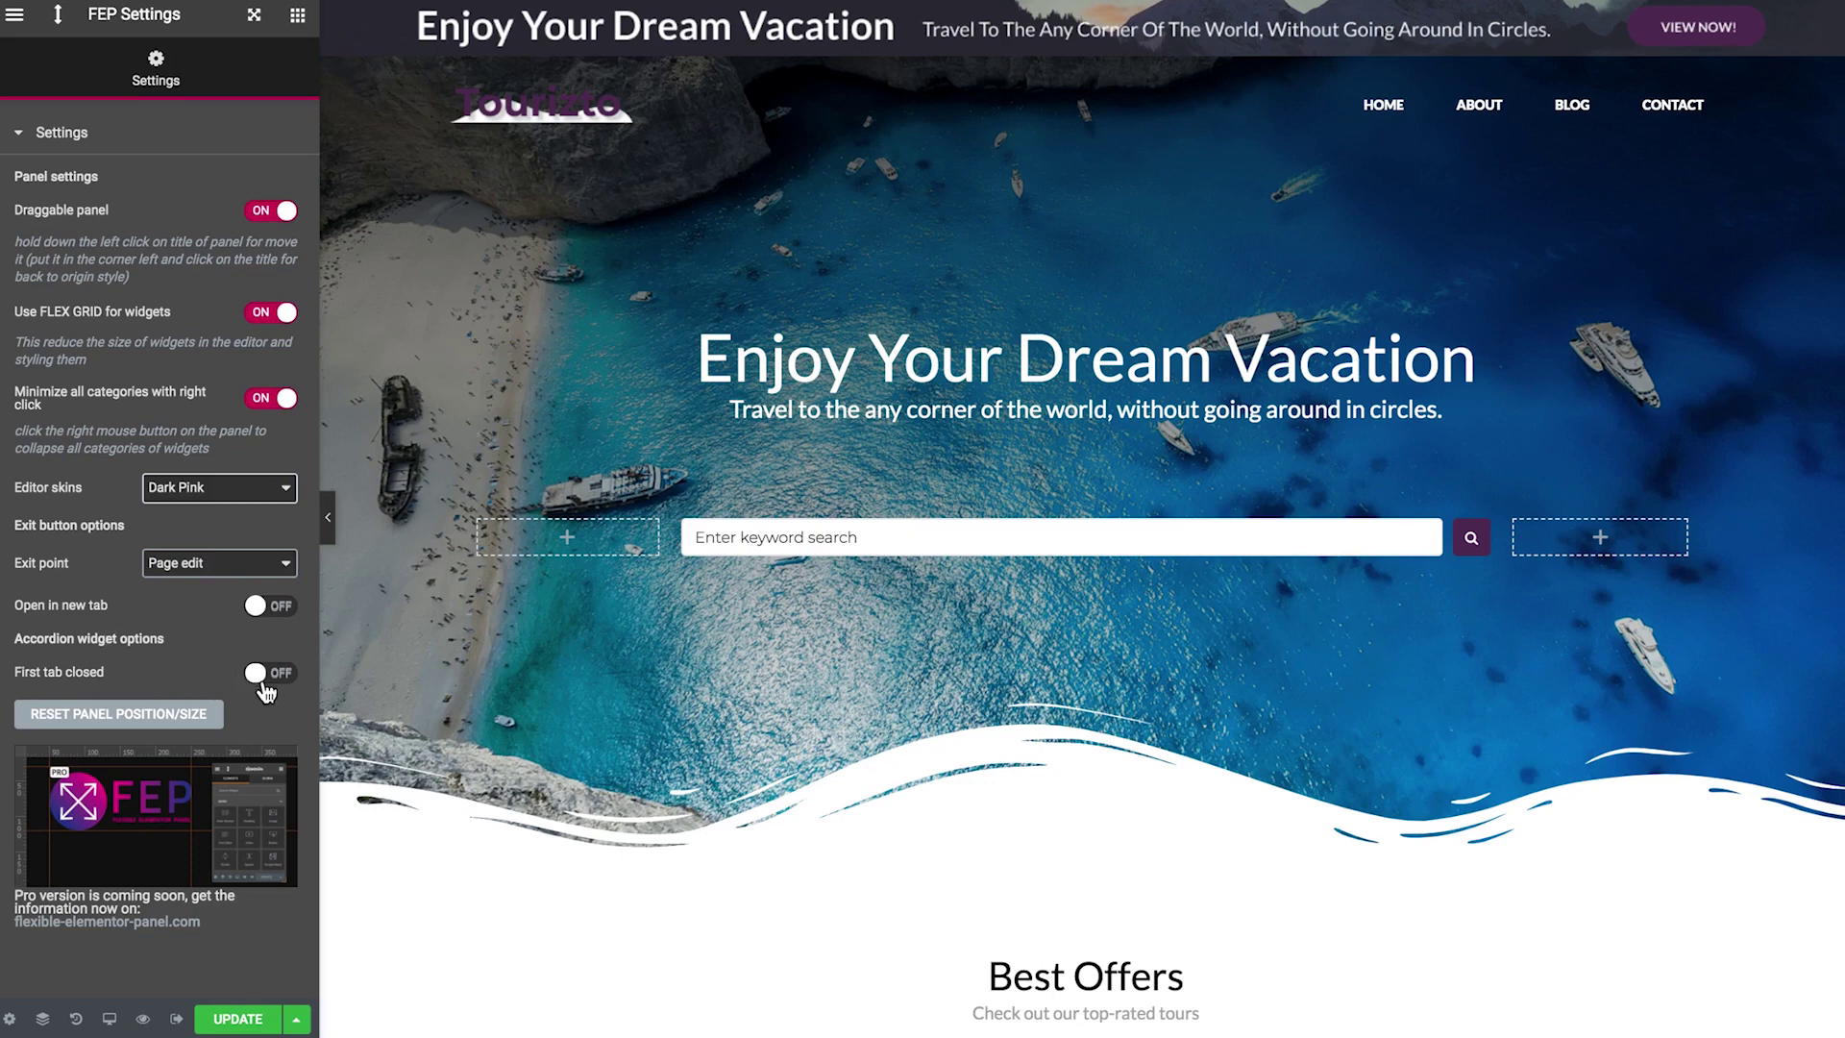
left_click(190, 731)
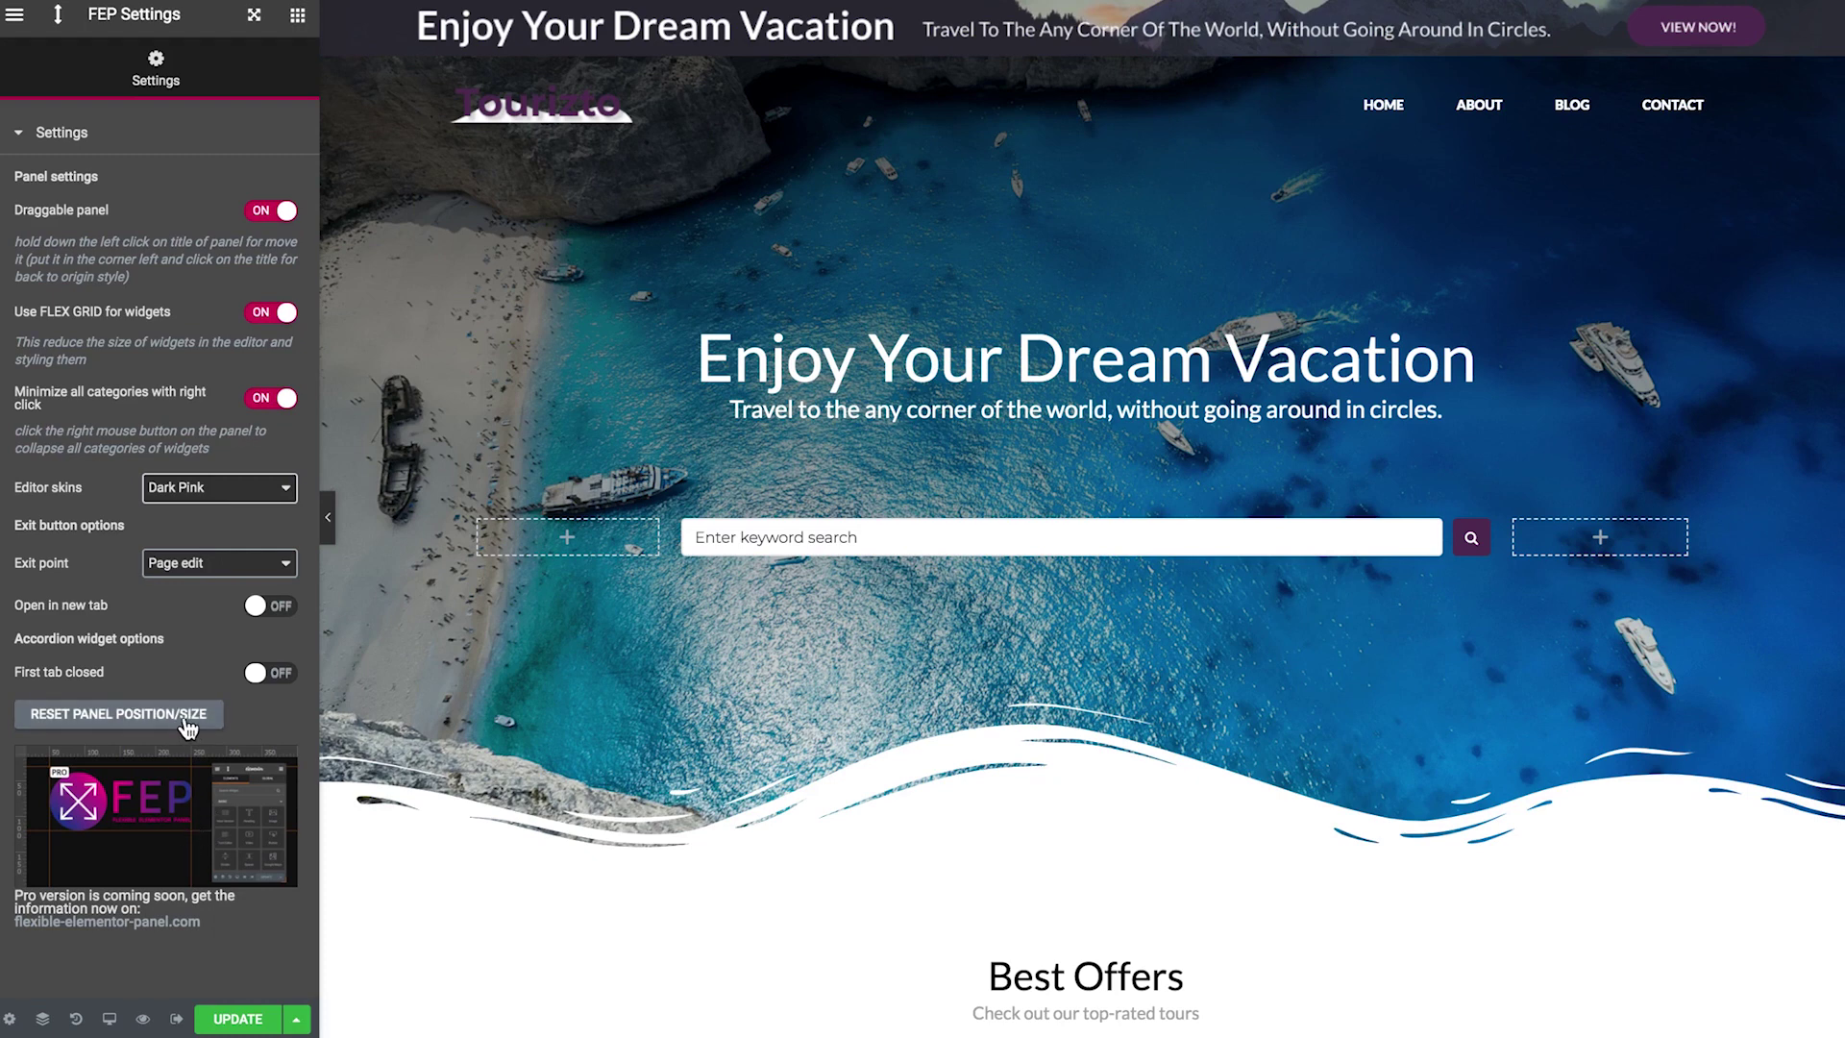
left_click(226, 487)
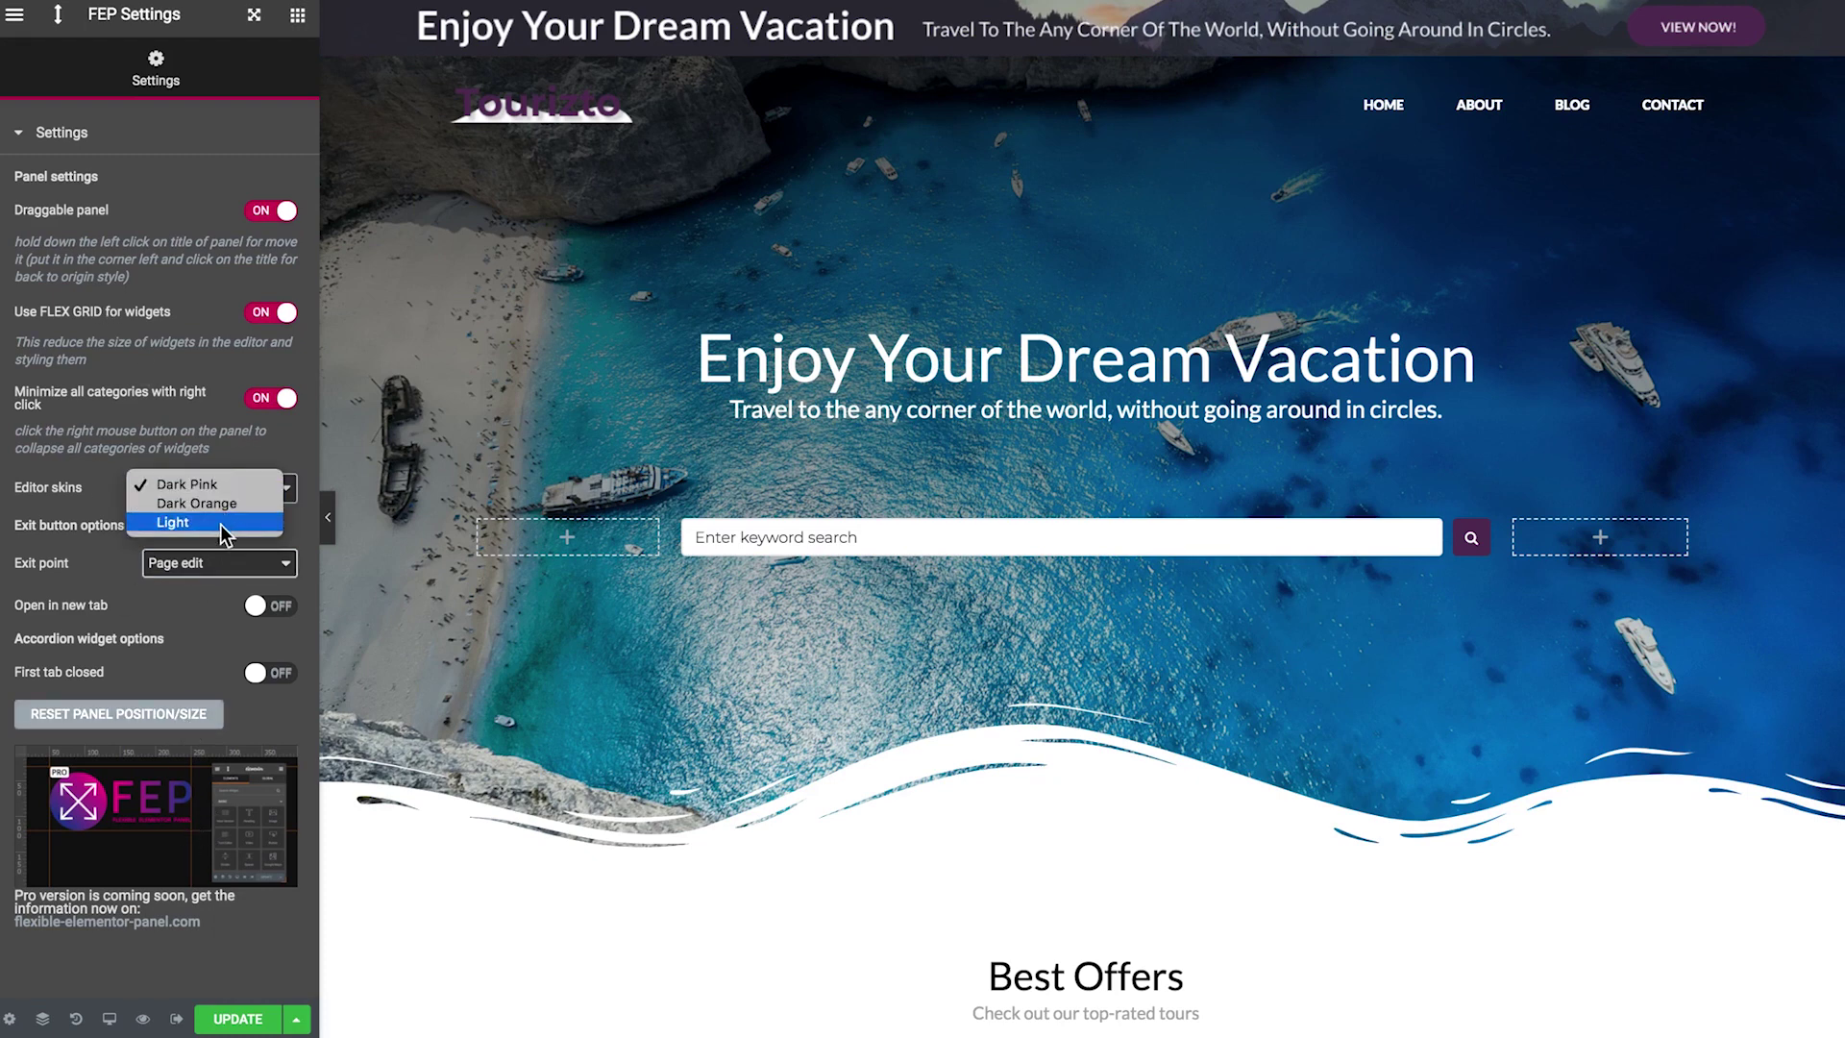
left_click(221, 523)
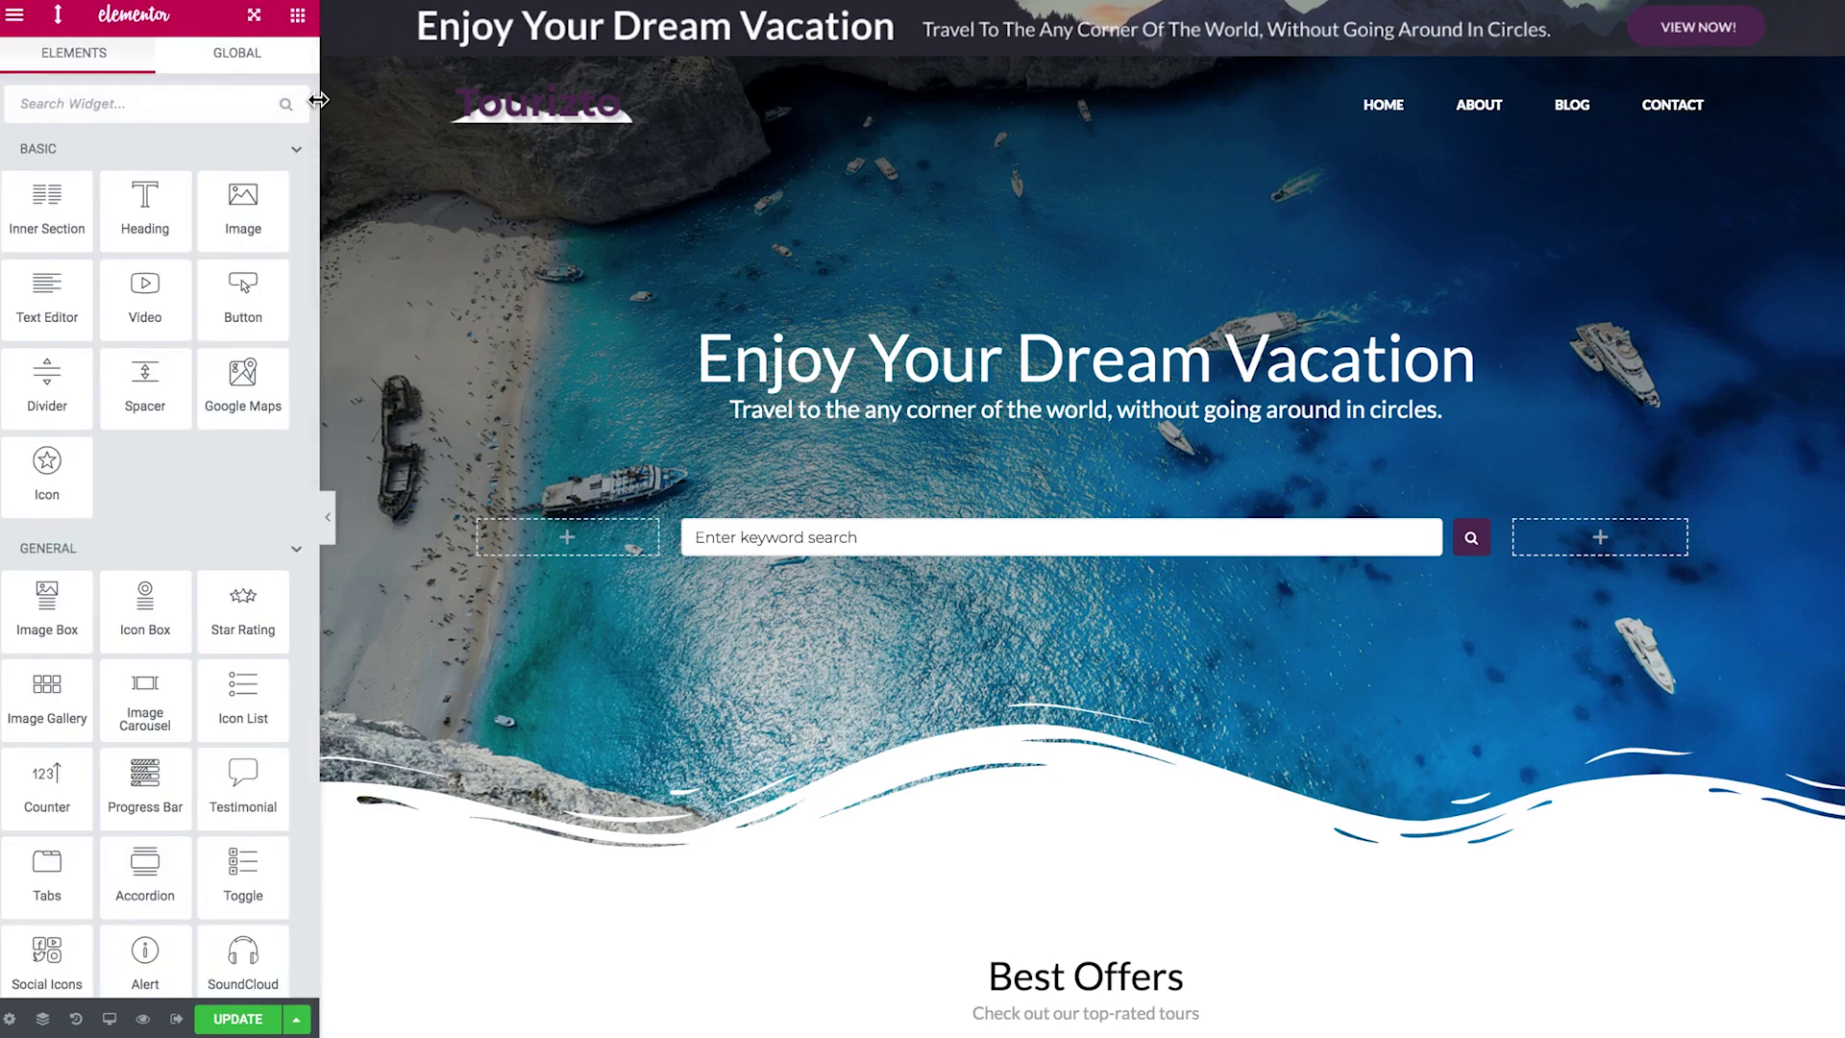
left_click_drag(326, 139, 737, 139)
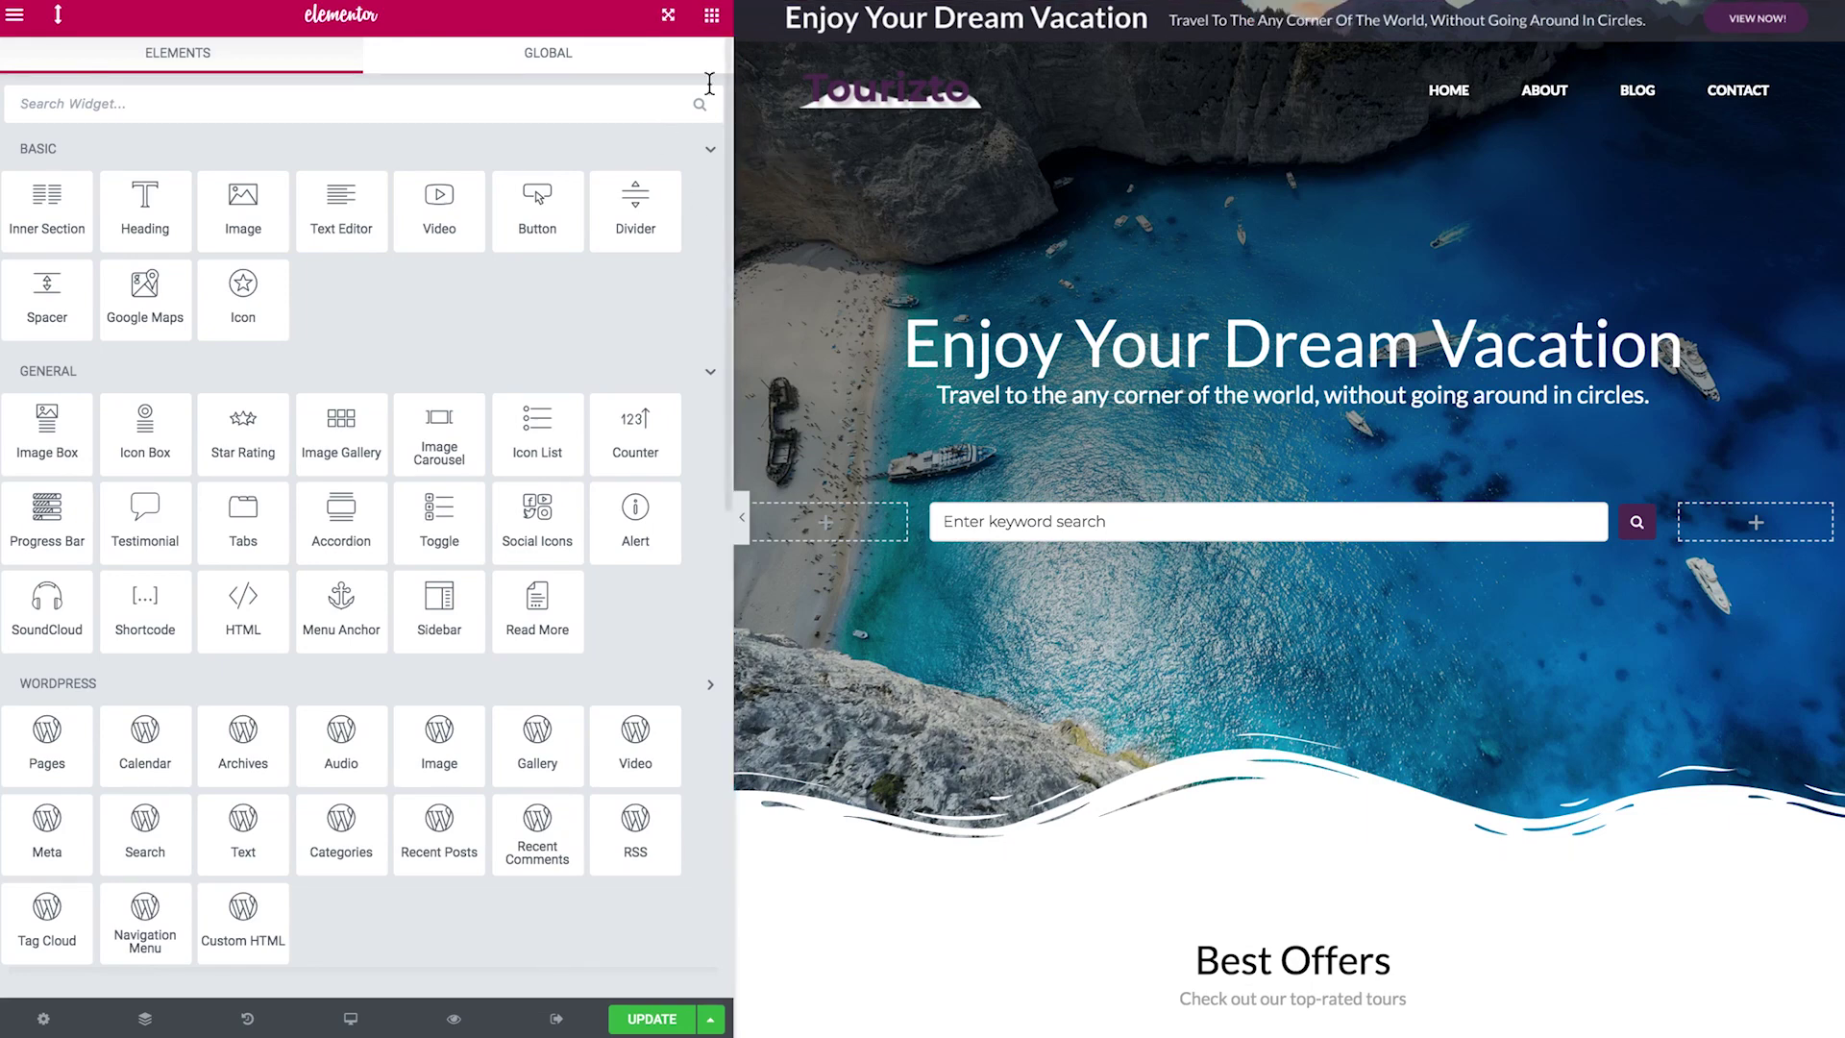
left_click_drag(736, 206, 325, 182)
left_click(303, 156)
left_click(301, 202)
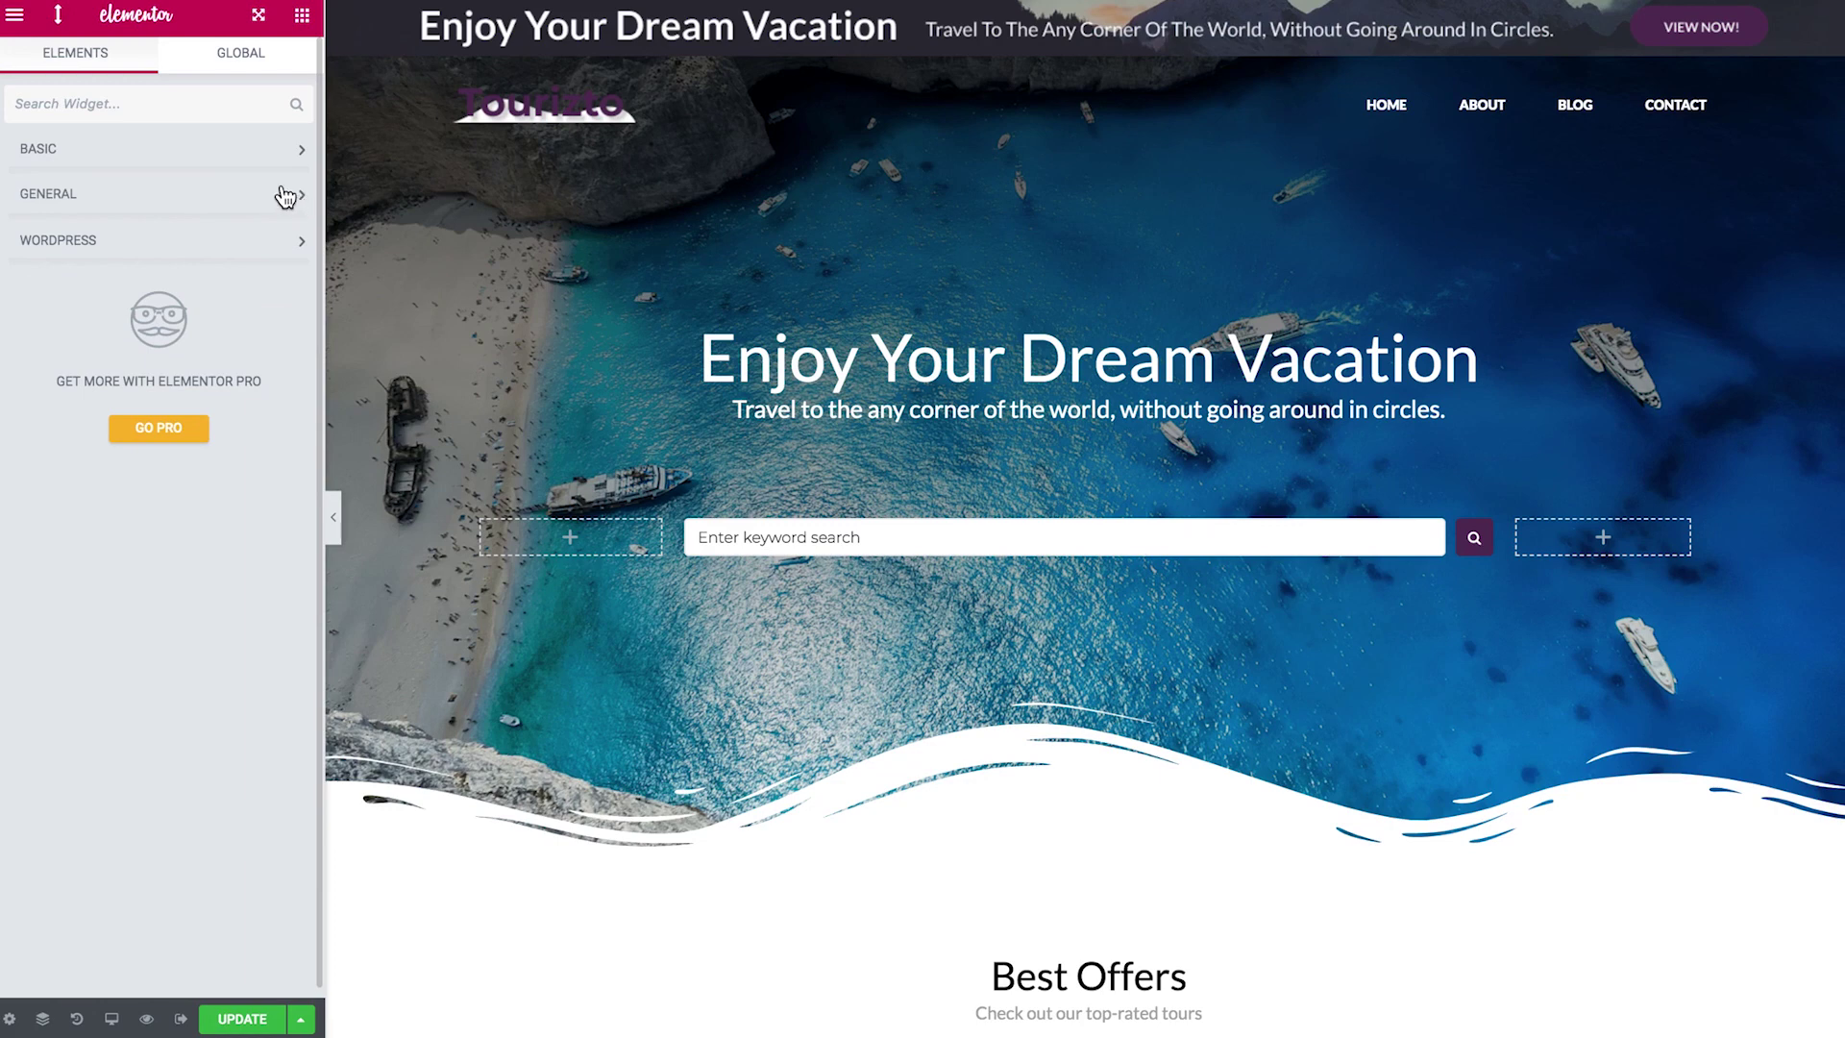
left_click(286, 196)
left_click(286, 152)
left_click(280, 151)
left_click(214, 201)
left_click(219, 153)
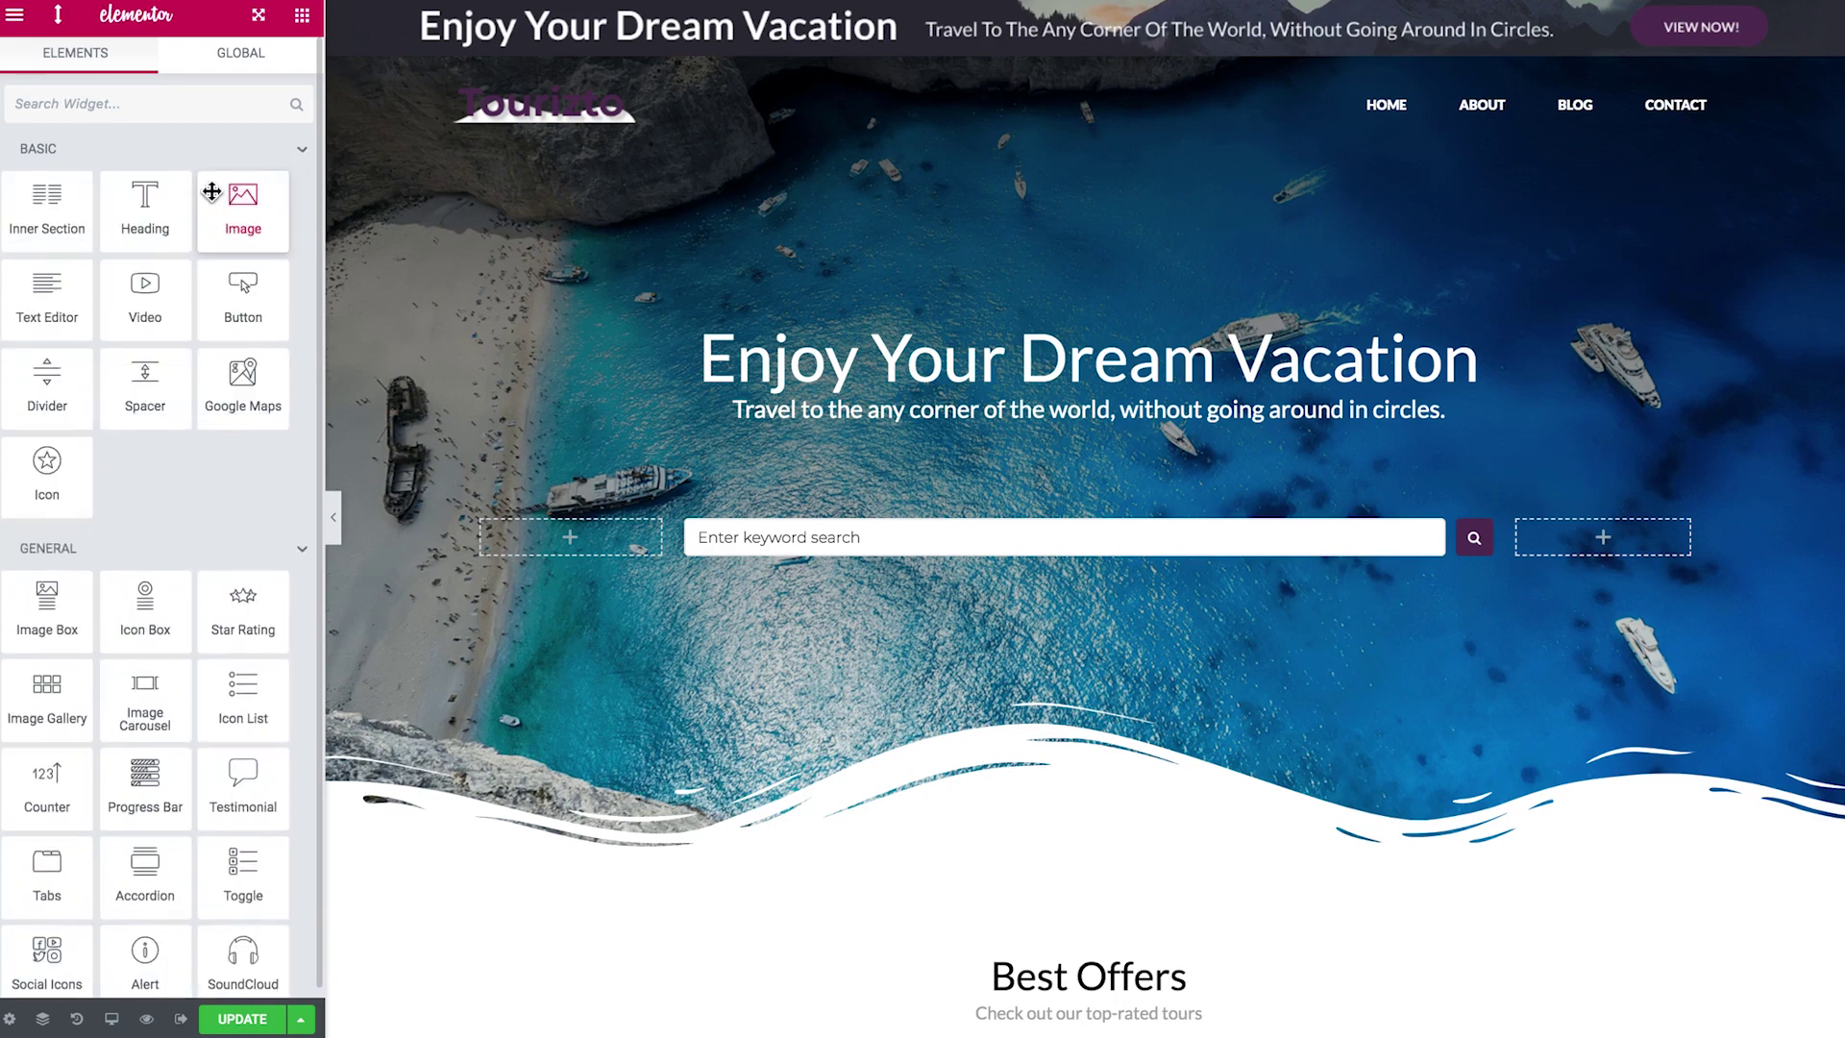
left_click(224, 154)
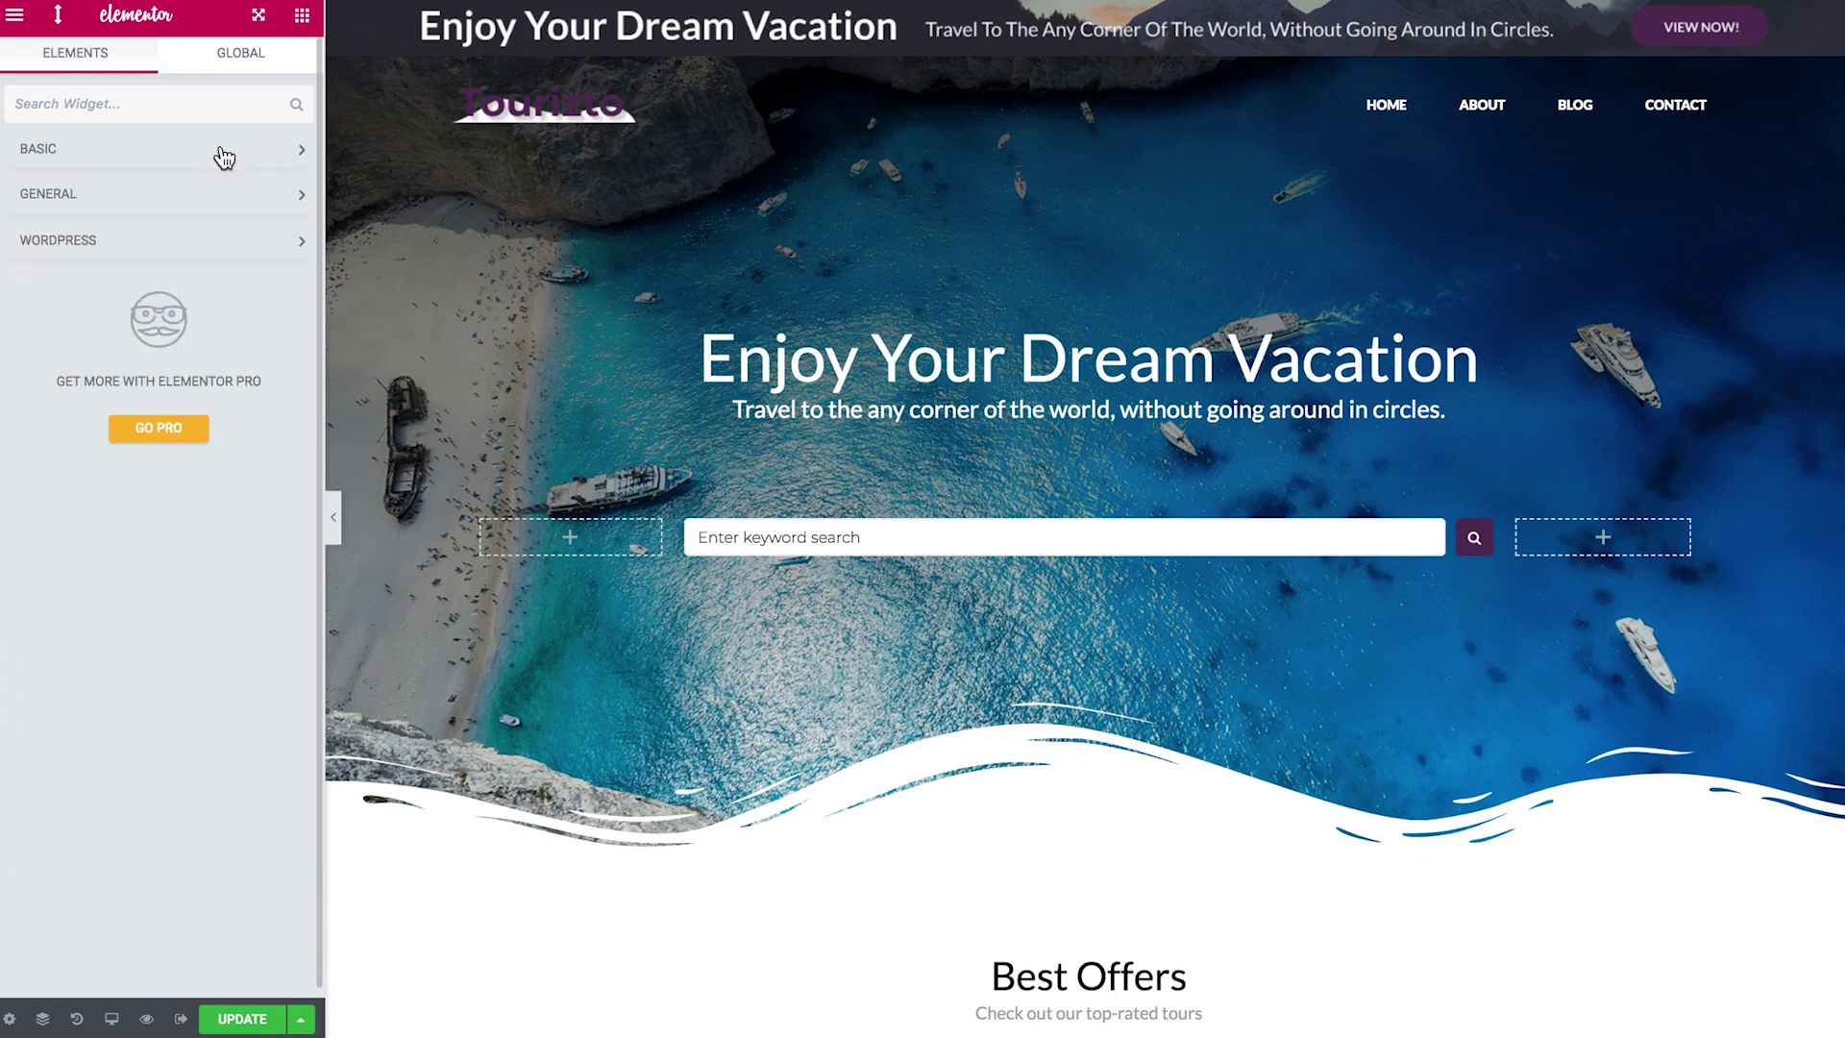
left_click(221, 195)
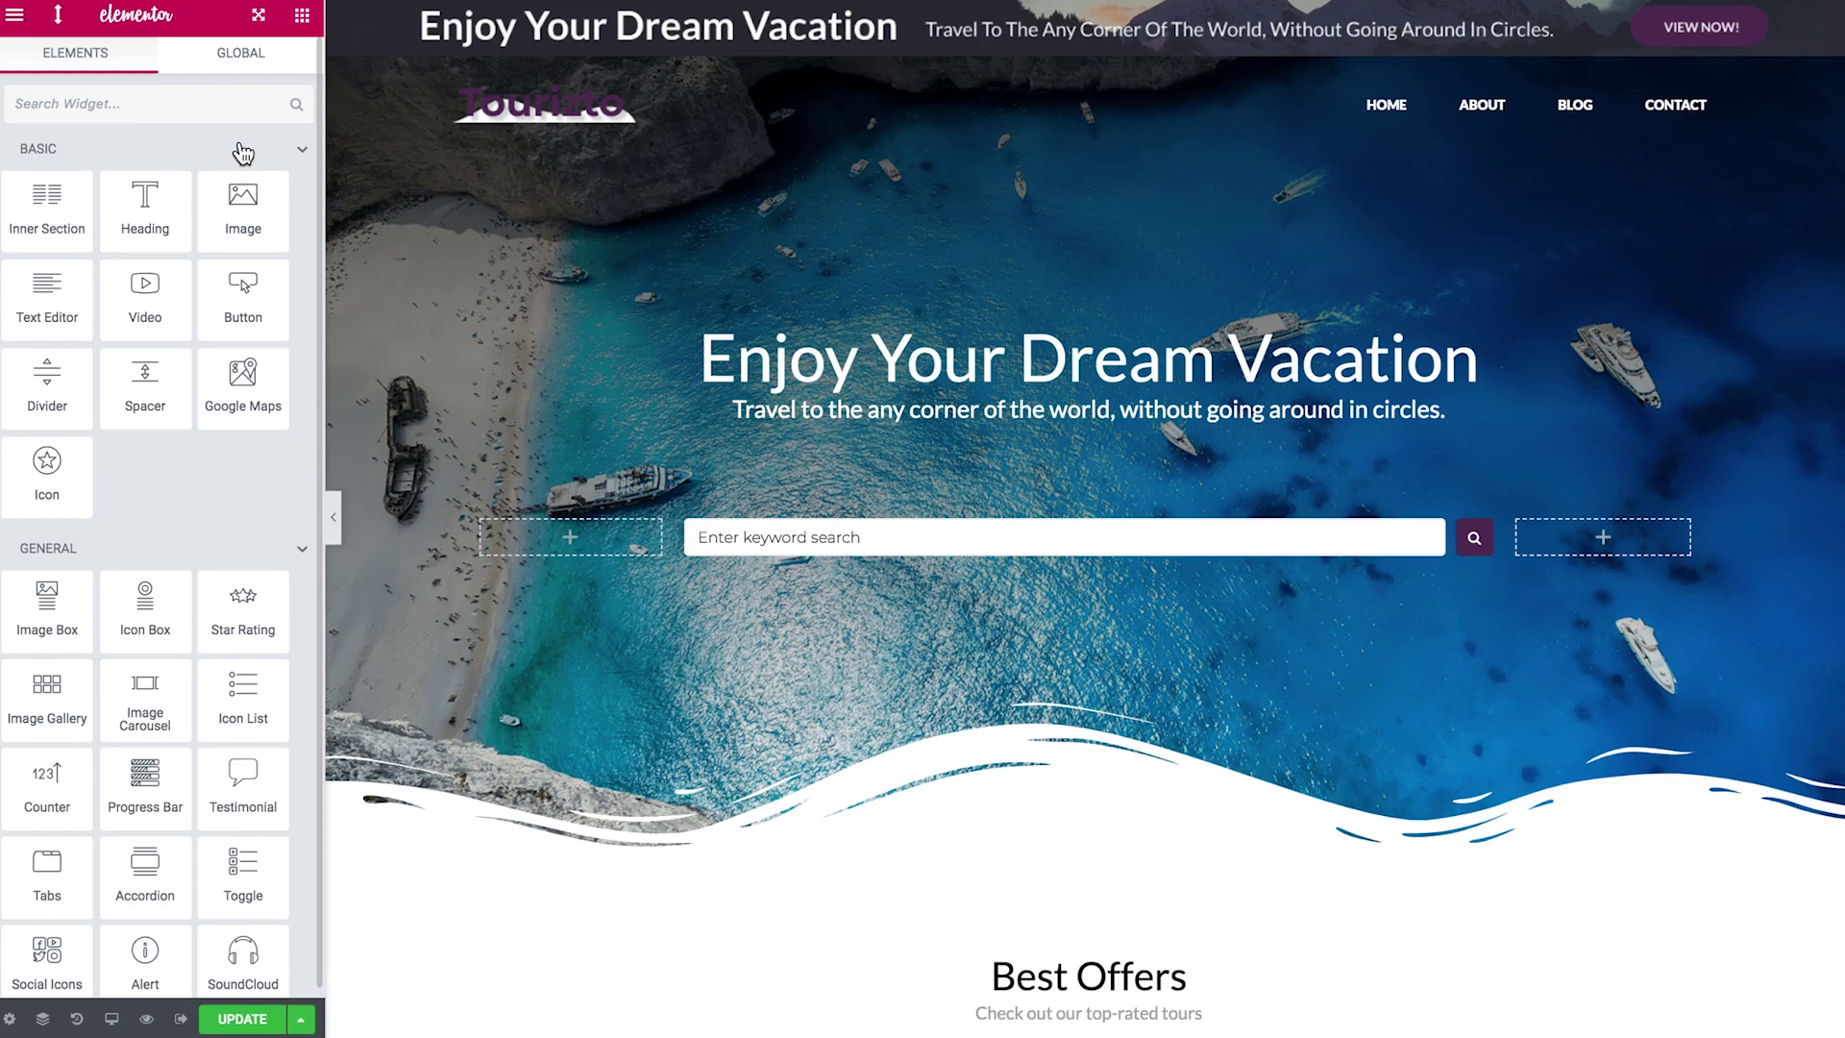
left_click(240, 153)
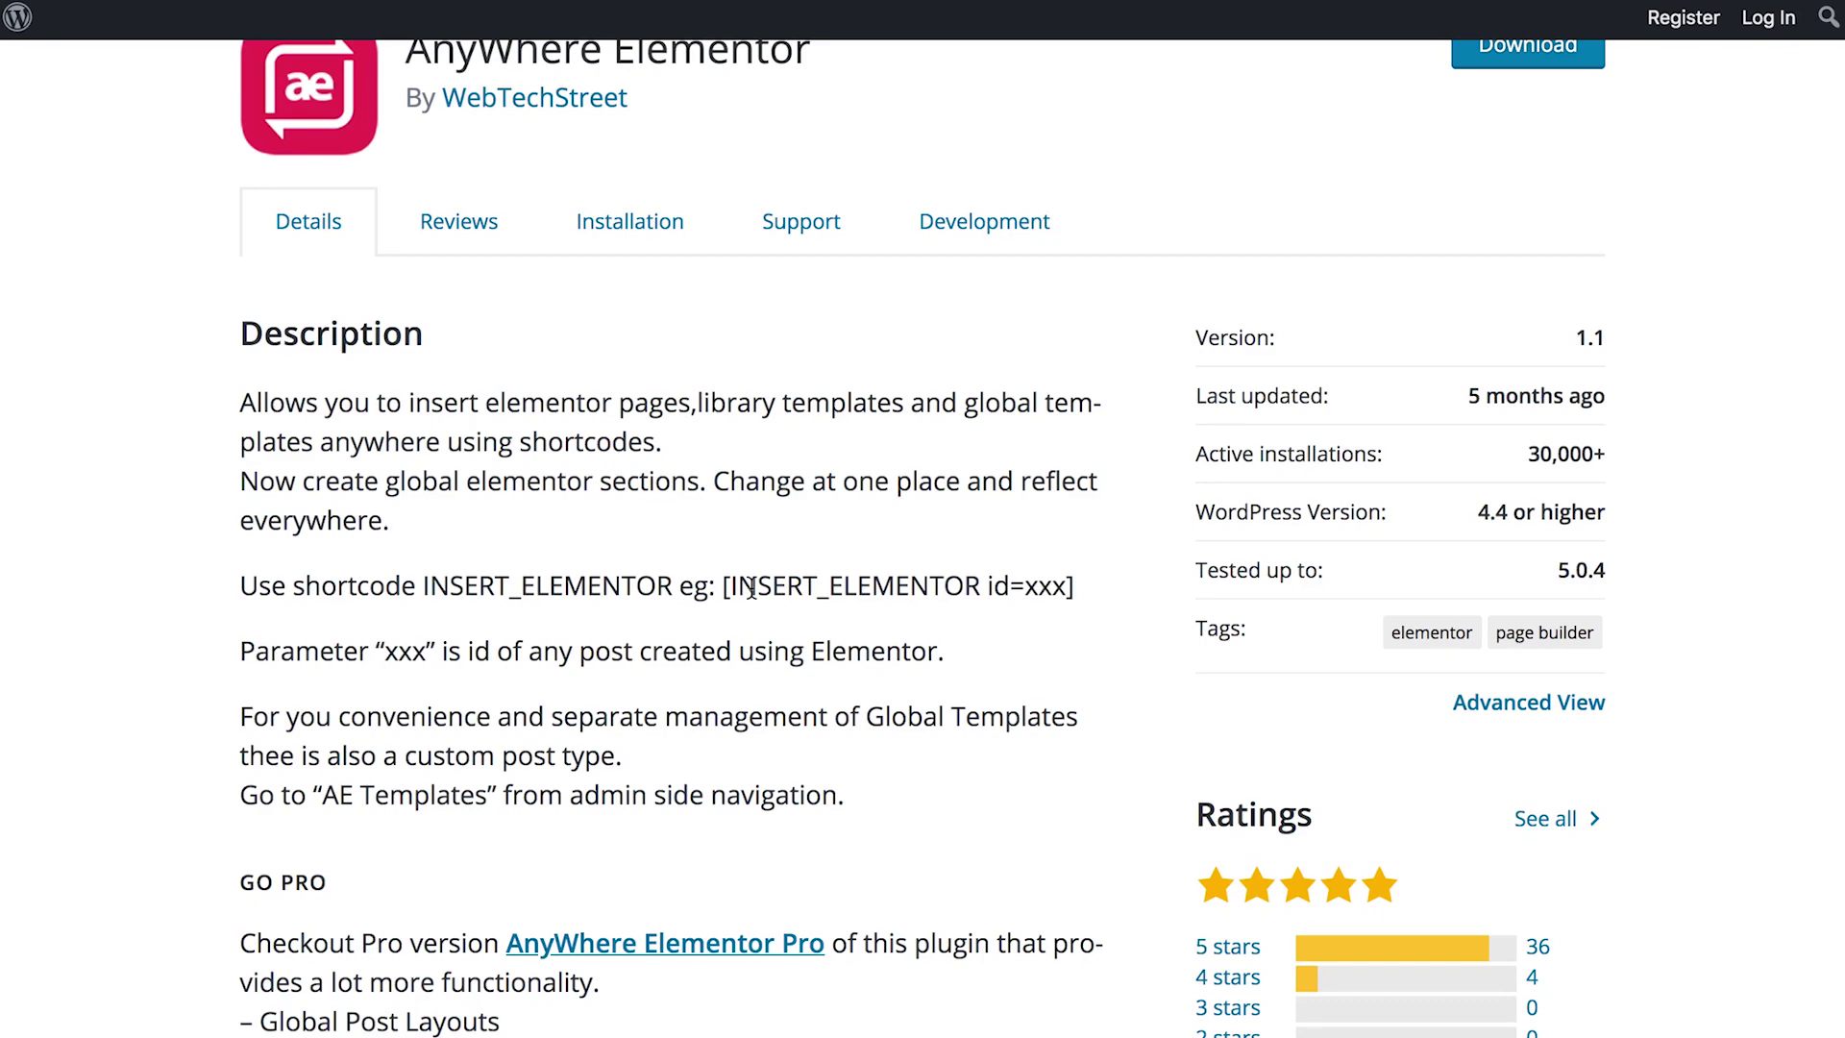
Scroll through the AnyWhere Elementor plugin's Description section
scroll(759, 582, "up", 2)
scroll(769, 580, "down", 5)
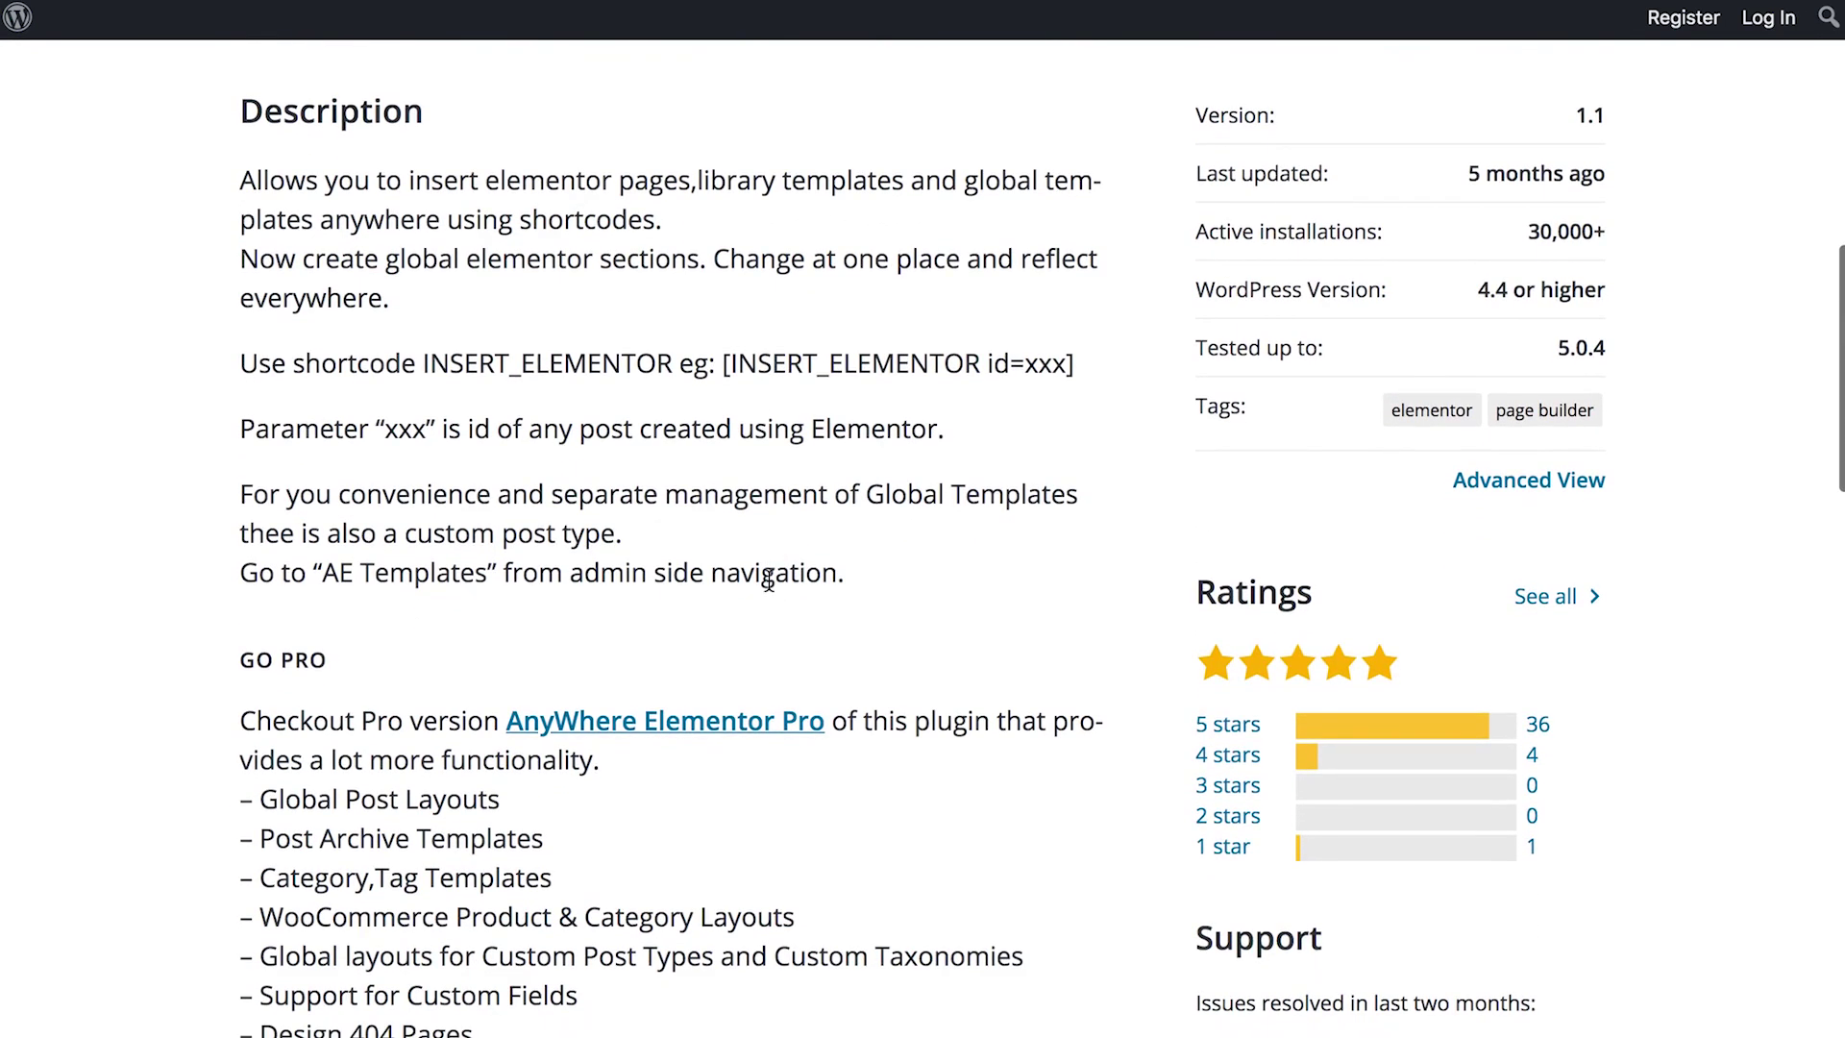
scroll(768, 581, "up", 4)
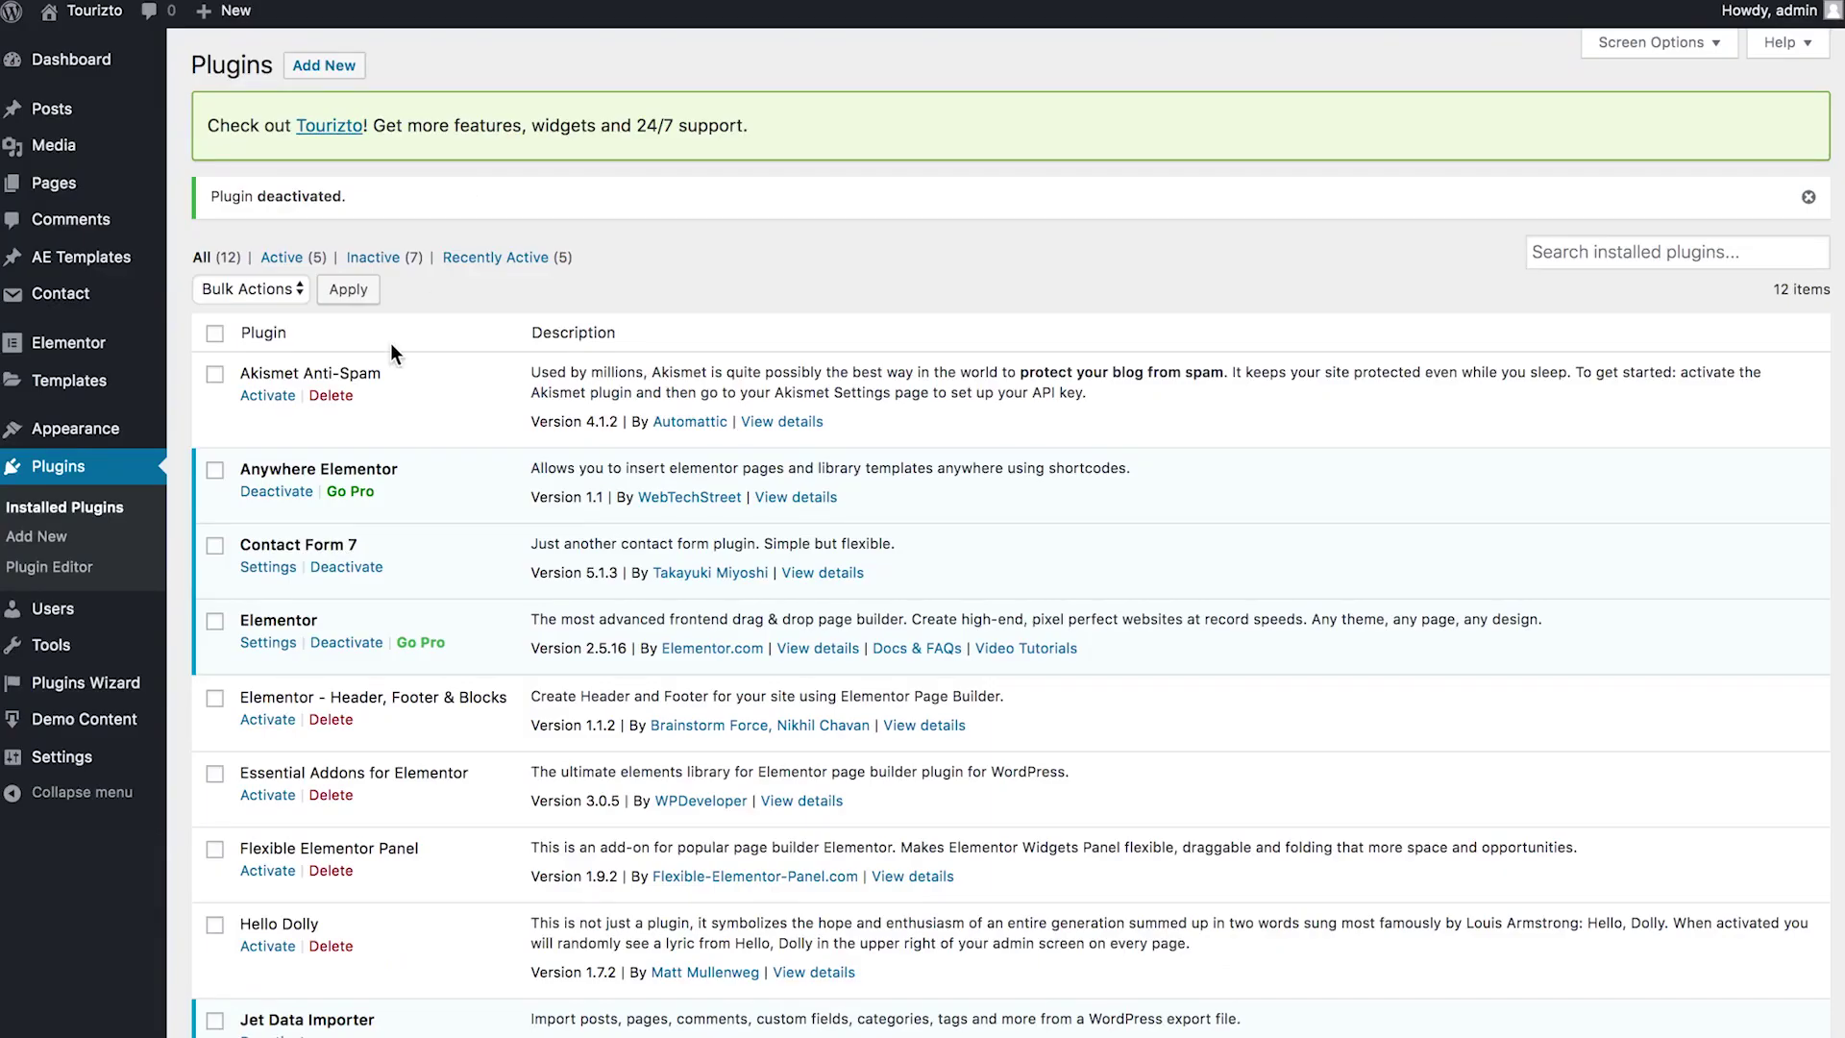
Create a new AE Template titled 'AE Template 1'
scroll(390, 344, "down", 4)
scroll(390, 344, "up", 3)
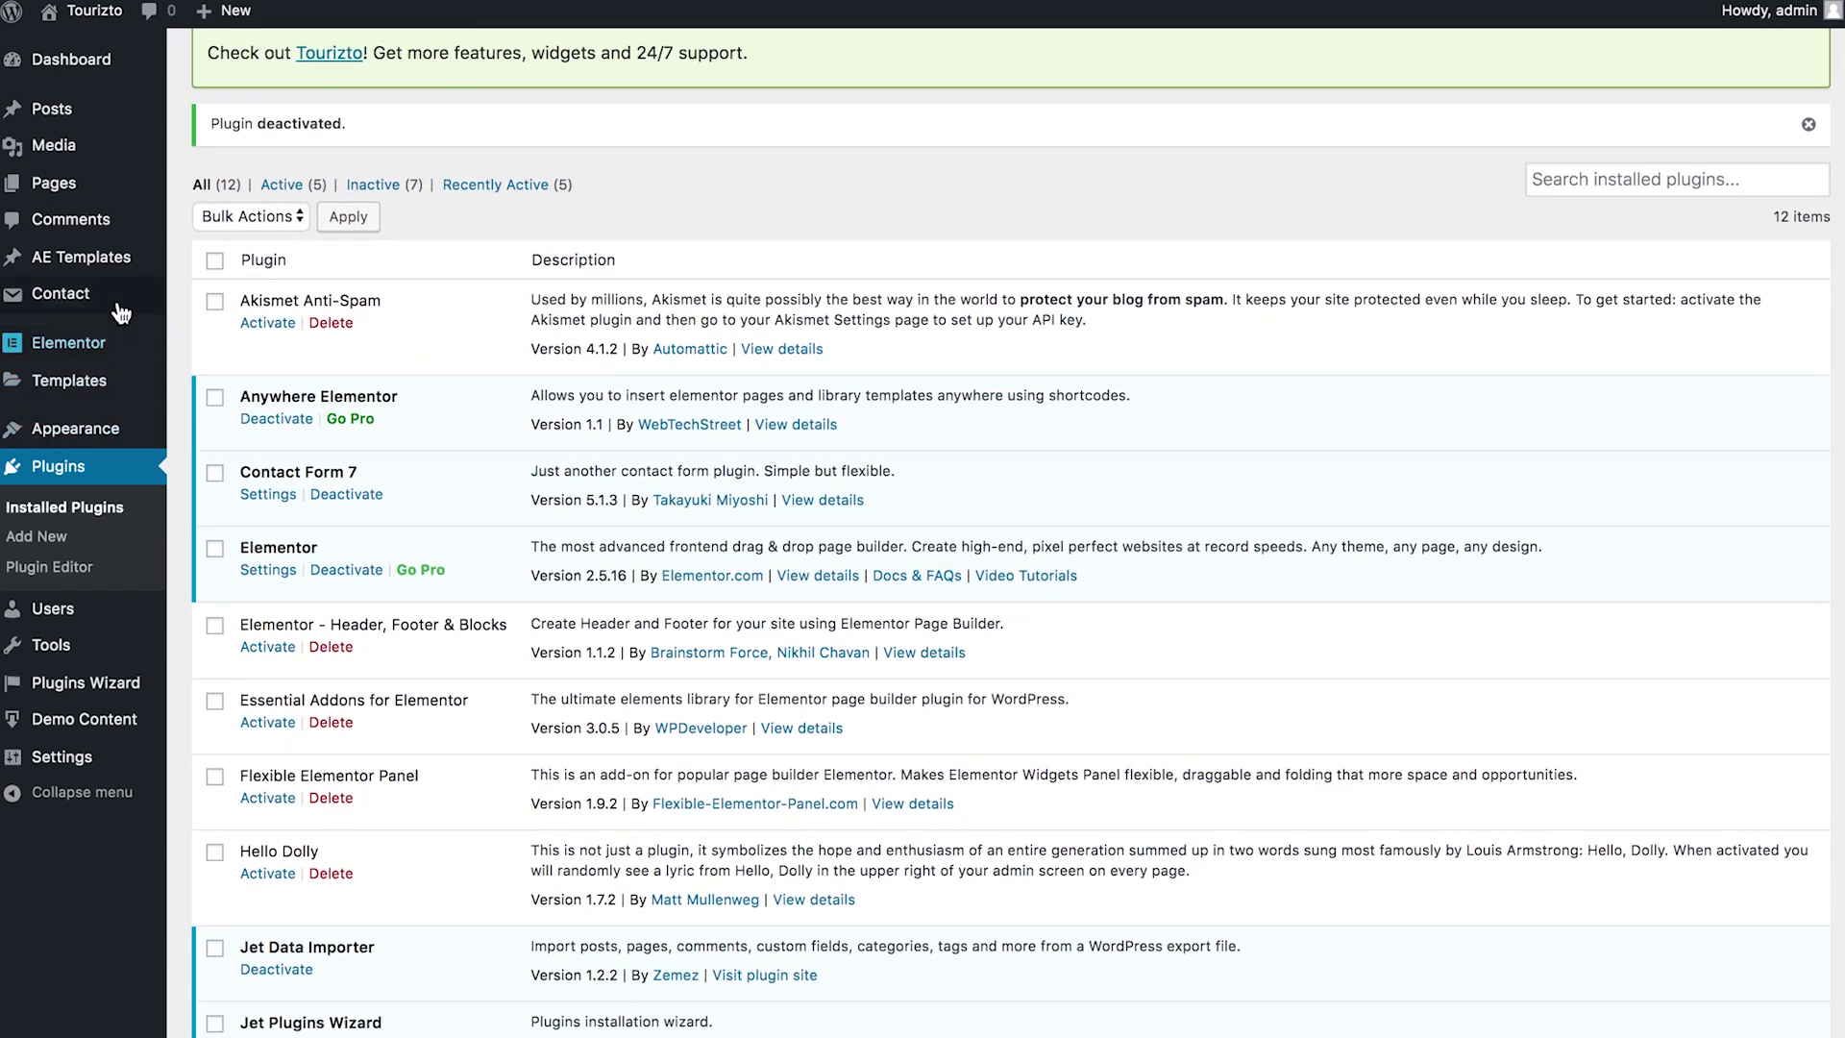
mouse_move(116, 265)
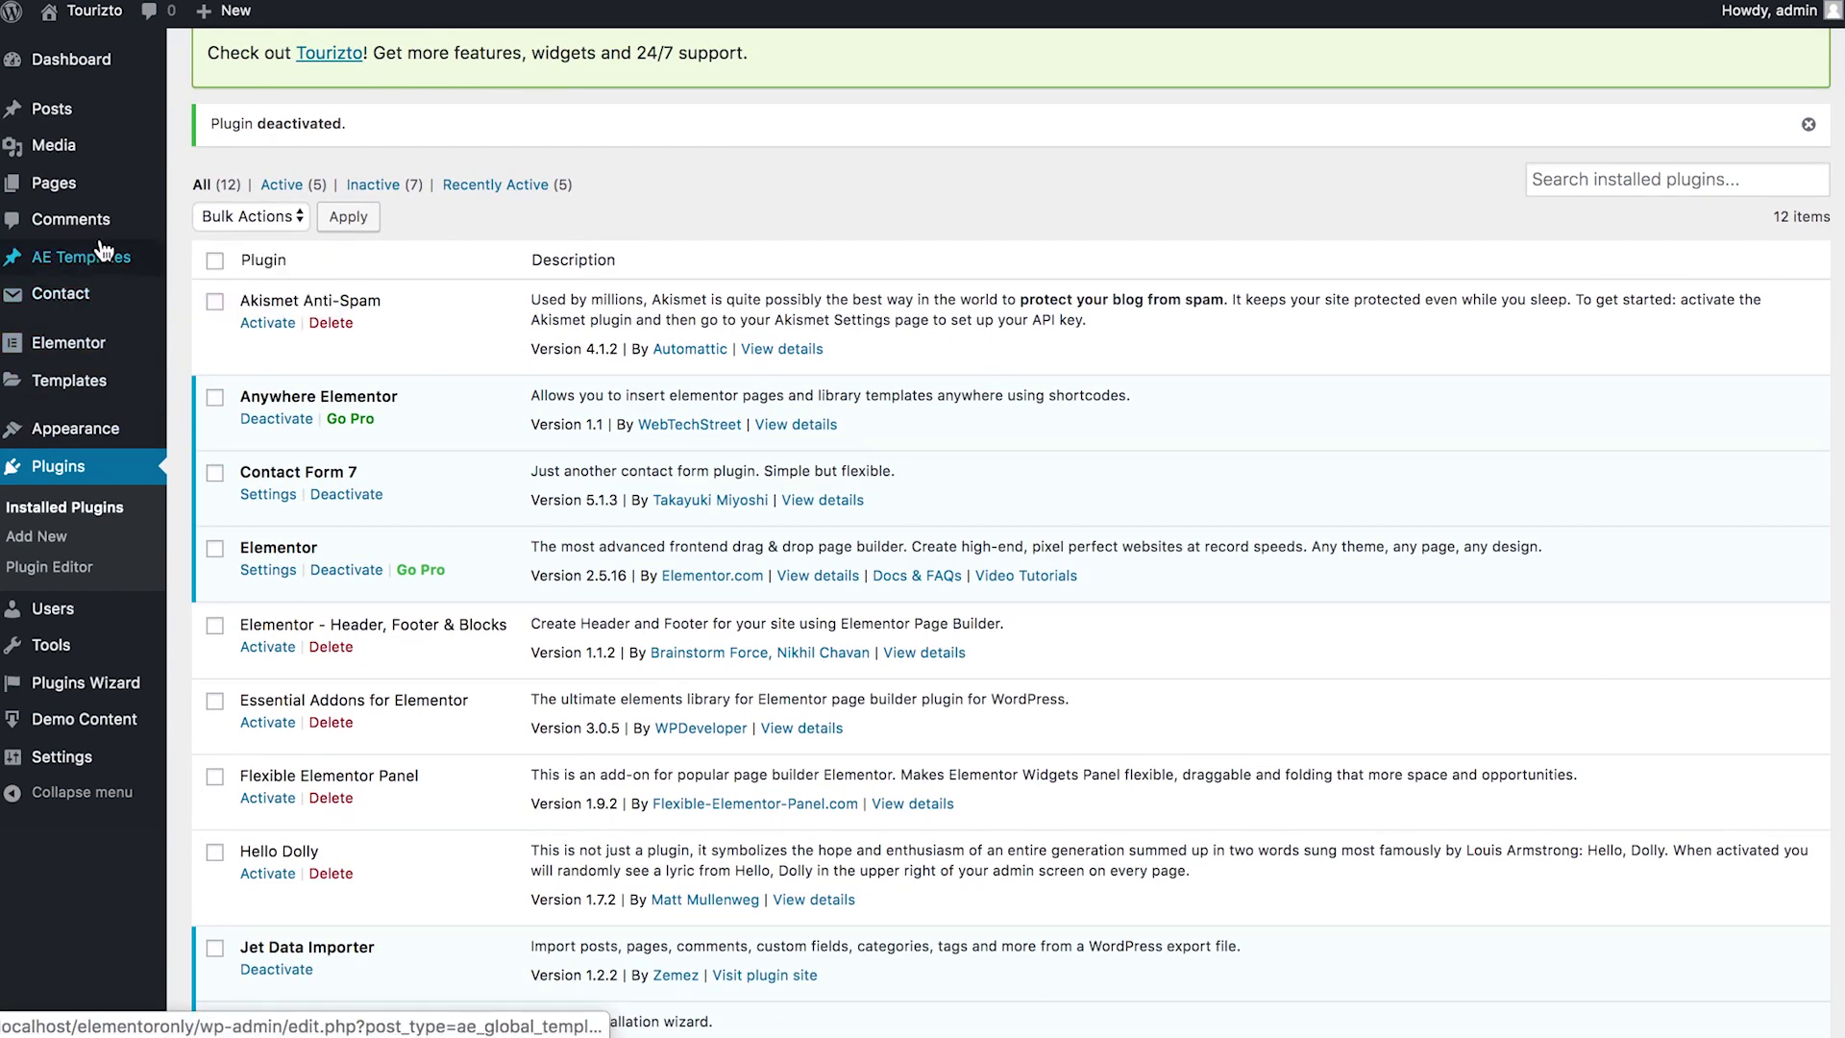
left_click(95, 267)
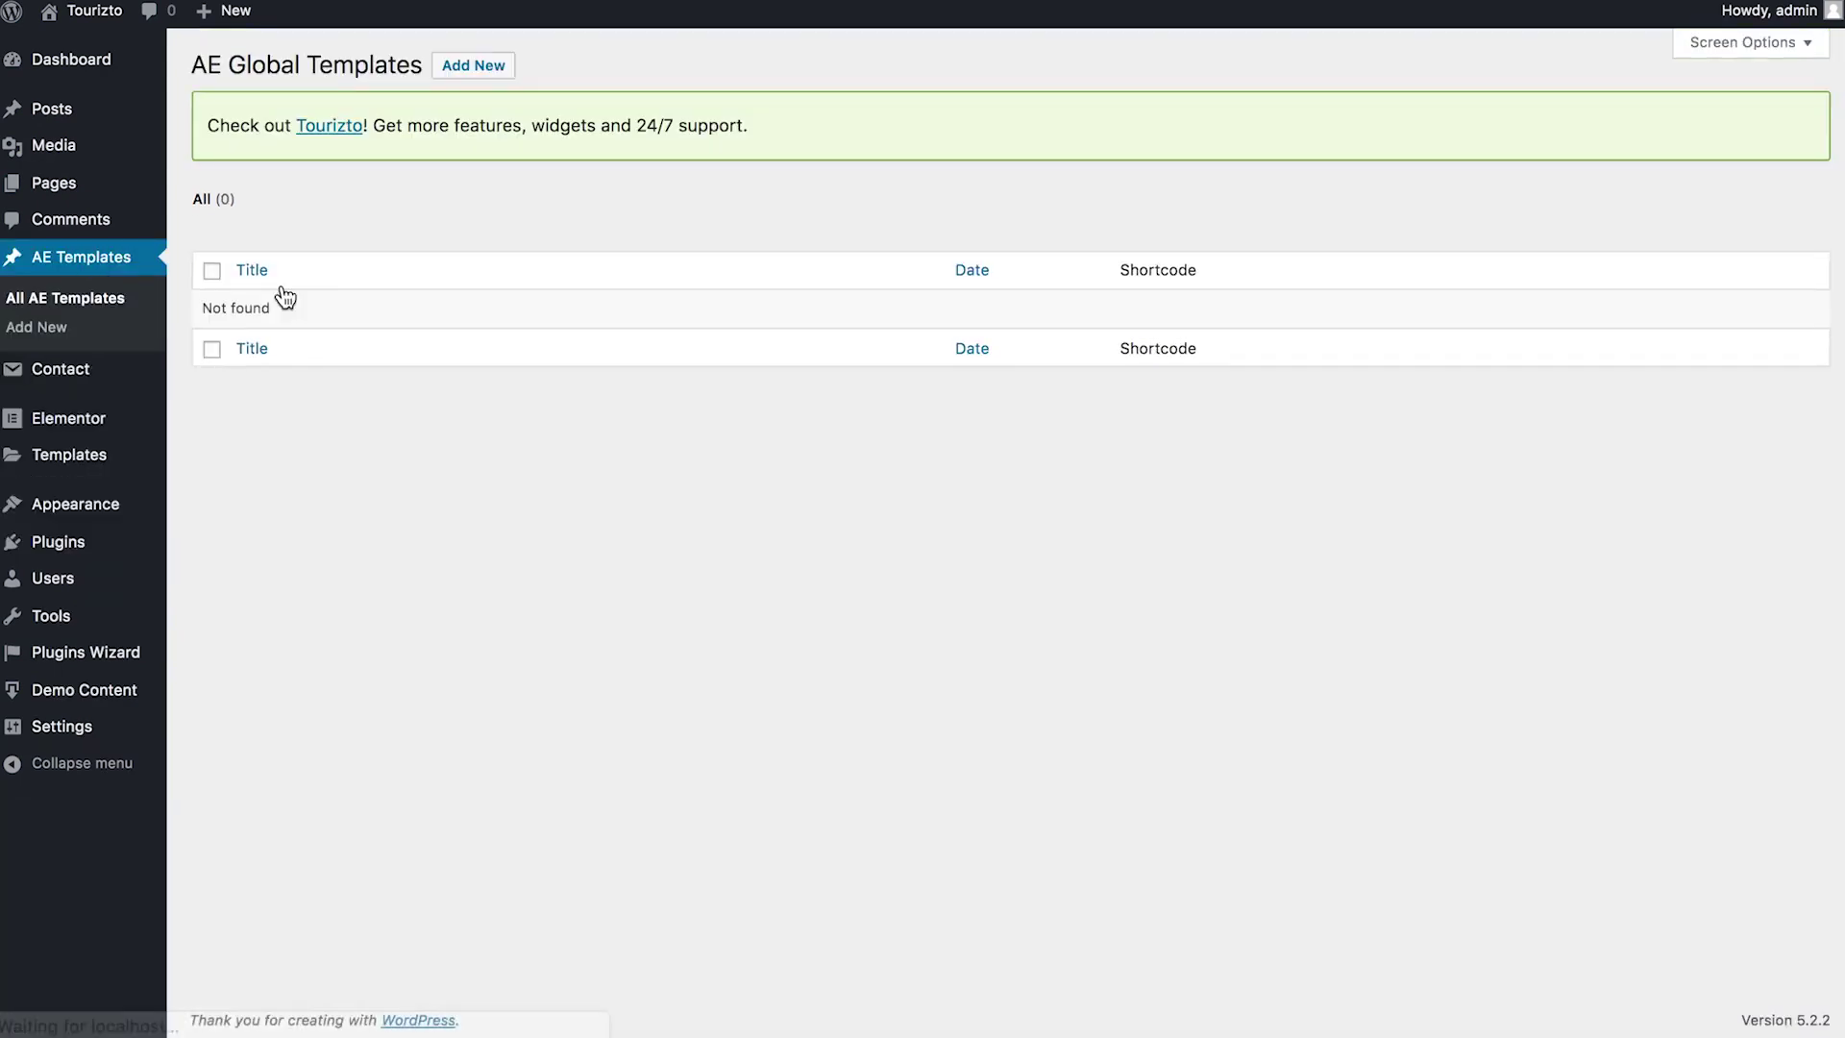
left_click(476, 68)
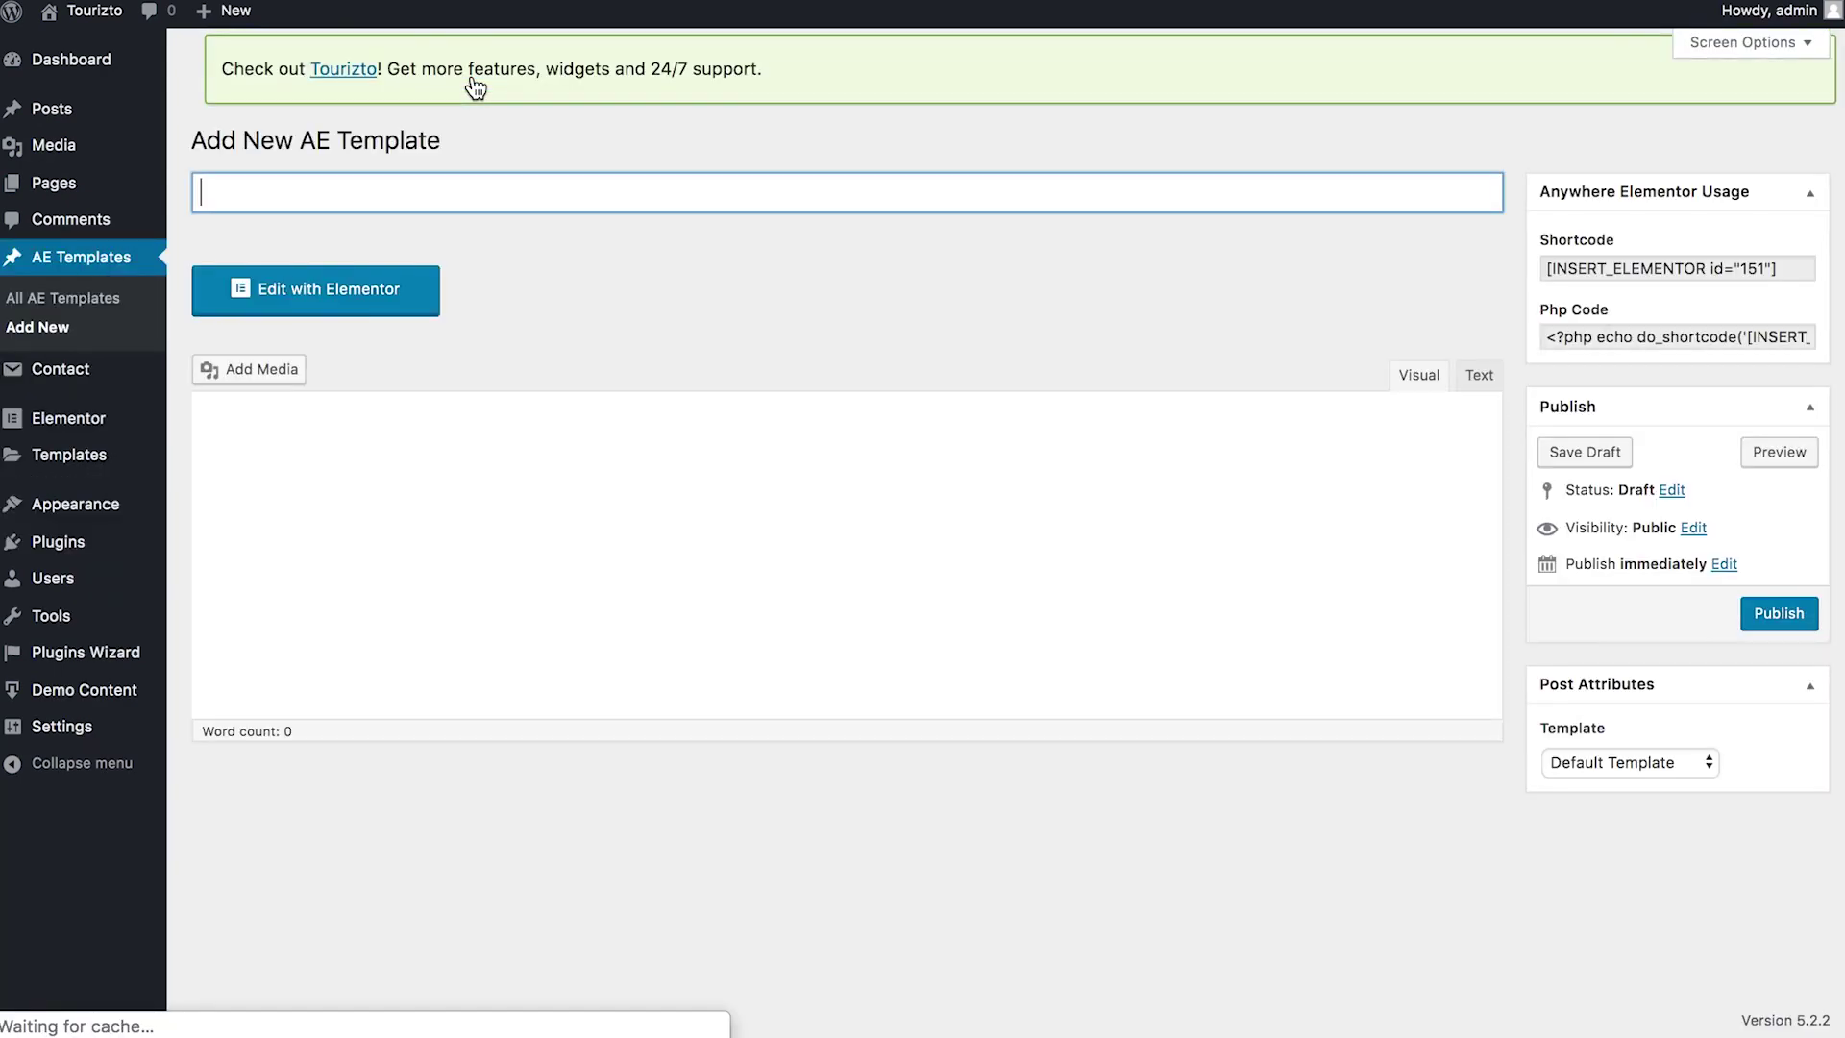
type("Template 1")
key("Home")
type("AE")
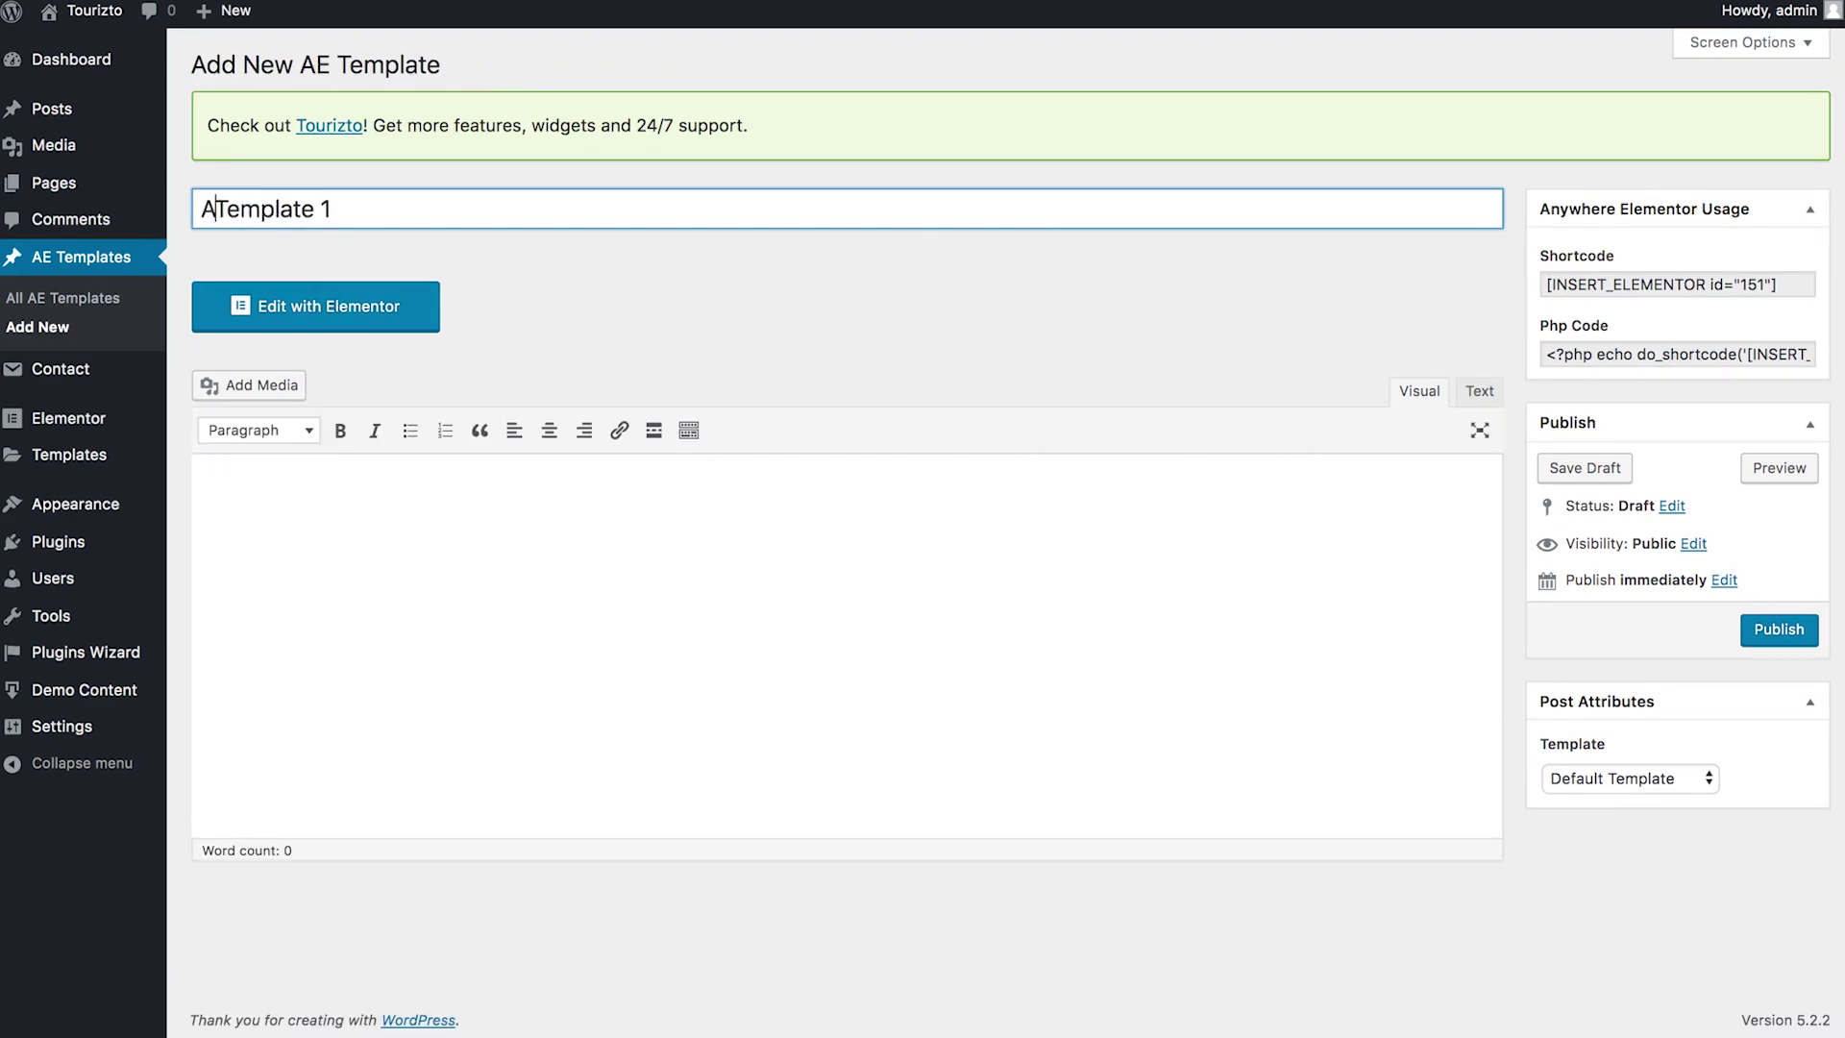
left_click(263, 324)
Add an Image Gallery widget built from six photos
scroll(202, 258, "down", 9)
scroll(202, 258, "up", 2)
left_click_drag(233, 279, 961, 423)
left_click(330, 251)
left_click(946, 252)
left_click(1099, 251)
left_click(1254, 252)
left_click(330, 561)
left_click(484, 560)
left_click(1718, 977)
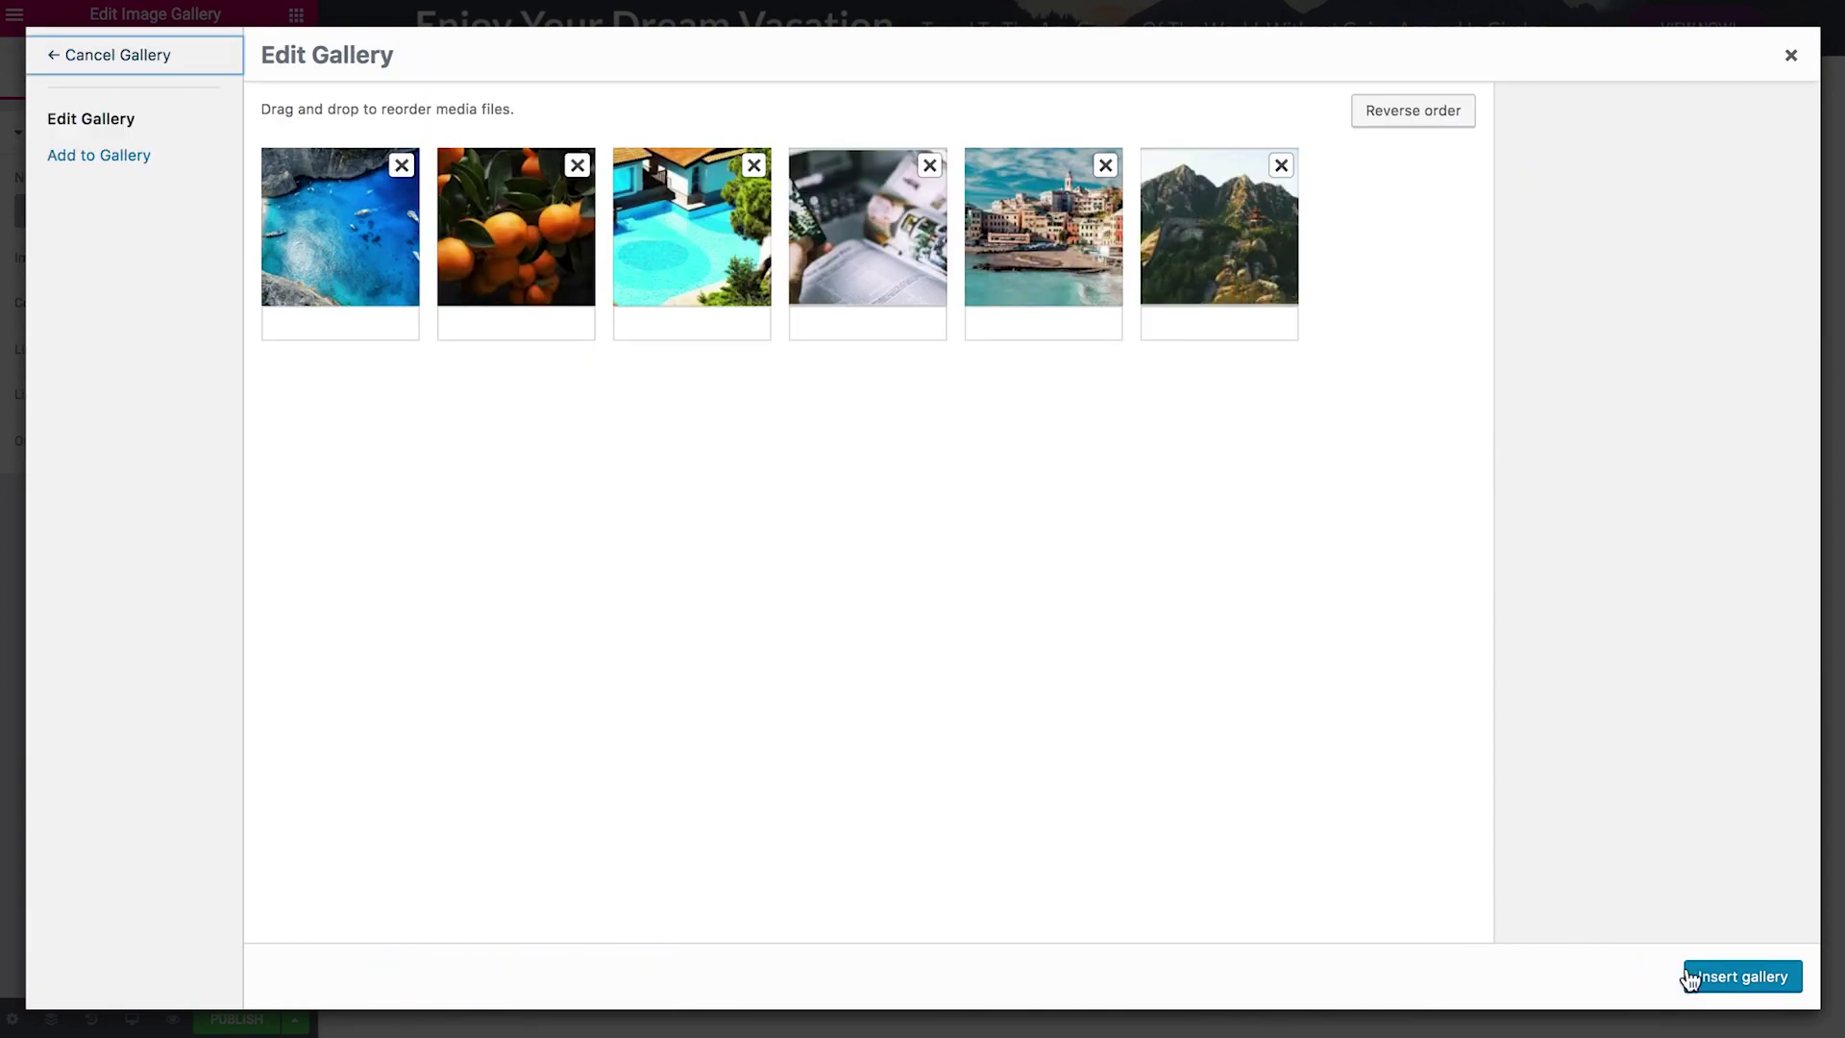
left_click(1720, 977)
Set the gallery to three columns and add an 'AE Template' heading above it
left_click(211, 424)
left_click(198, 424)
left_click(296, 15)
left_click_drag(235, 202, 1084, 308)
key("ctrl+a")
type("AE T")
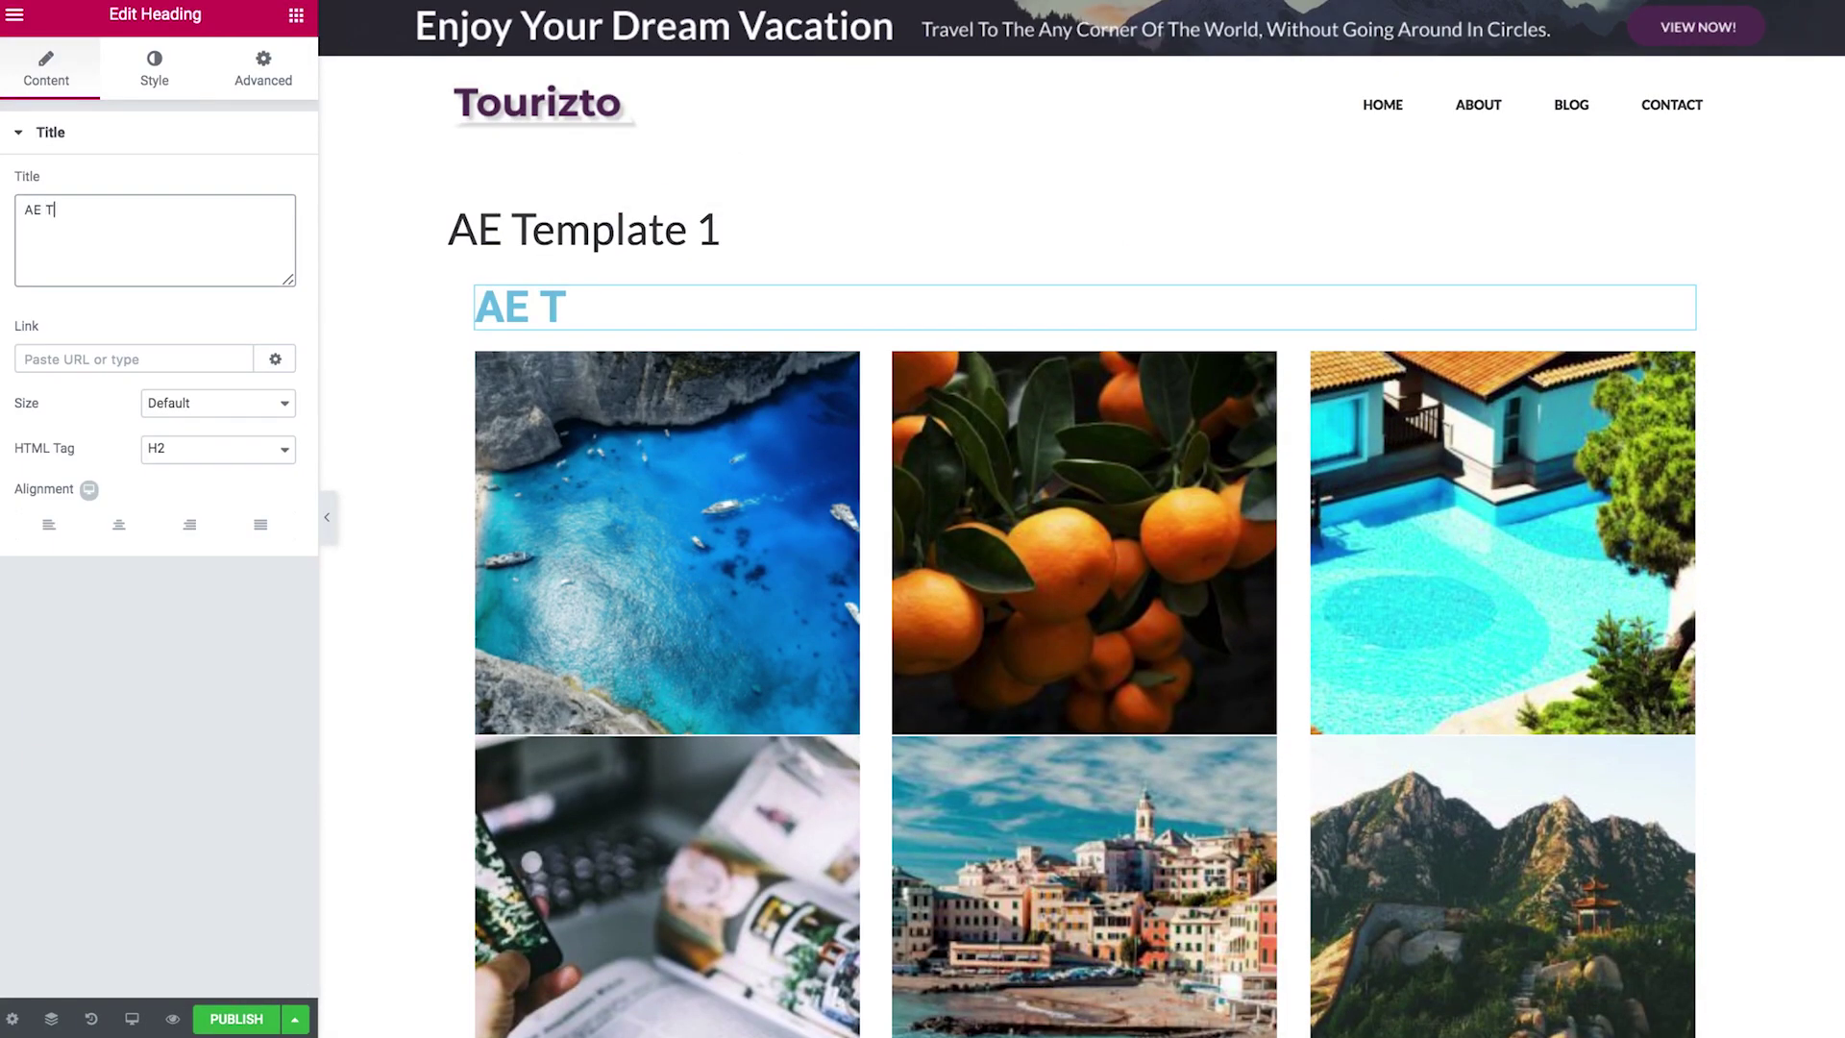
type("emplate")
Give the heading a new font and black text colour, and centre it
left_click(153, 67)
left_click(263, 231)
left_click(214, 288)
left_click(166, 483)
left_click(270, 185)
left_click(192, 412)
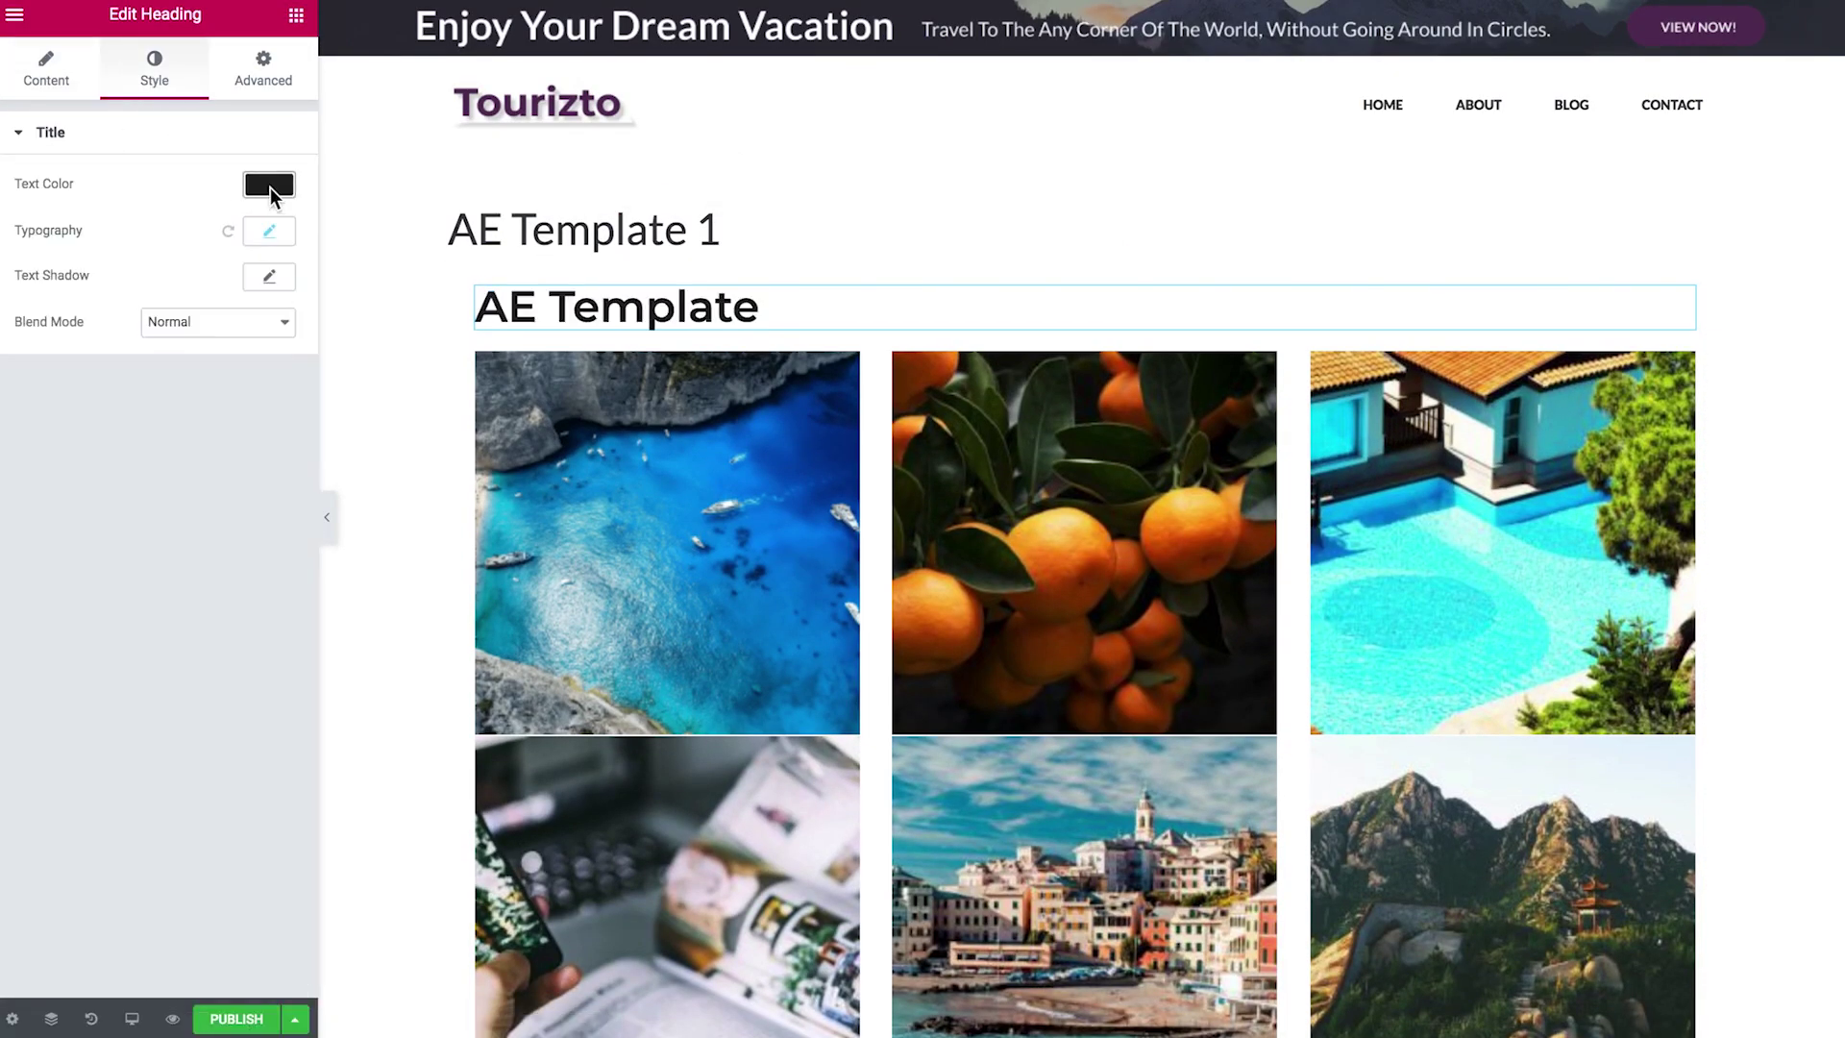
left_click(47, 67)
left_click(123, 523)
Set the gallery's spacing to Custom 15 and publish the template
scroll(1178, 481, "down", 2)
left_click(1177, 384)
left_click(296, 14)
left_click(1178, 206)
left_click(154, 68)
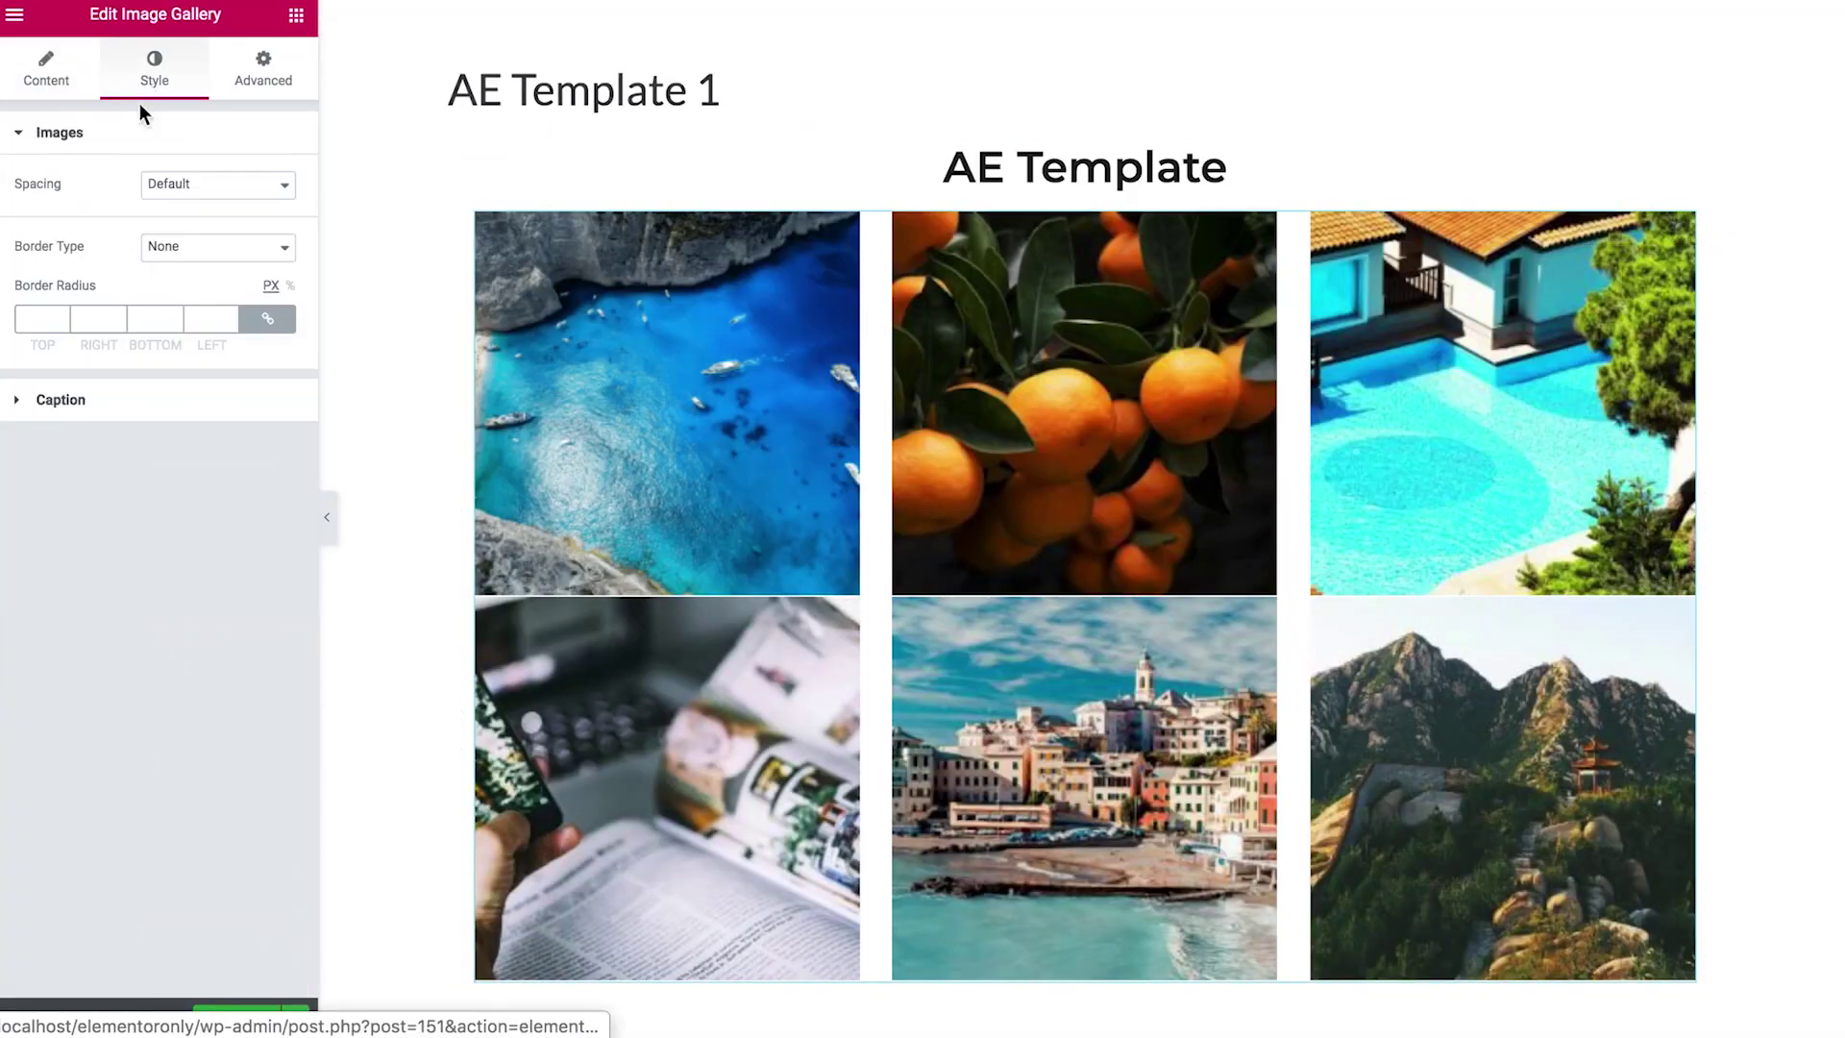
left_click(46, 67)
left_click(154, 68)
left_click(217, 185)
left_click(216, 206)
scroll(366, 440, "down", 1)
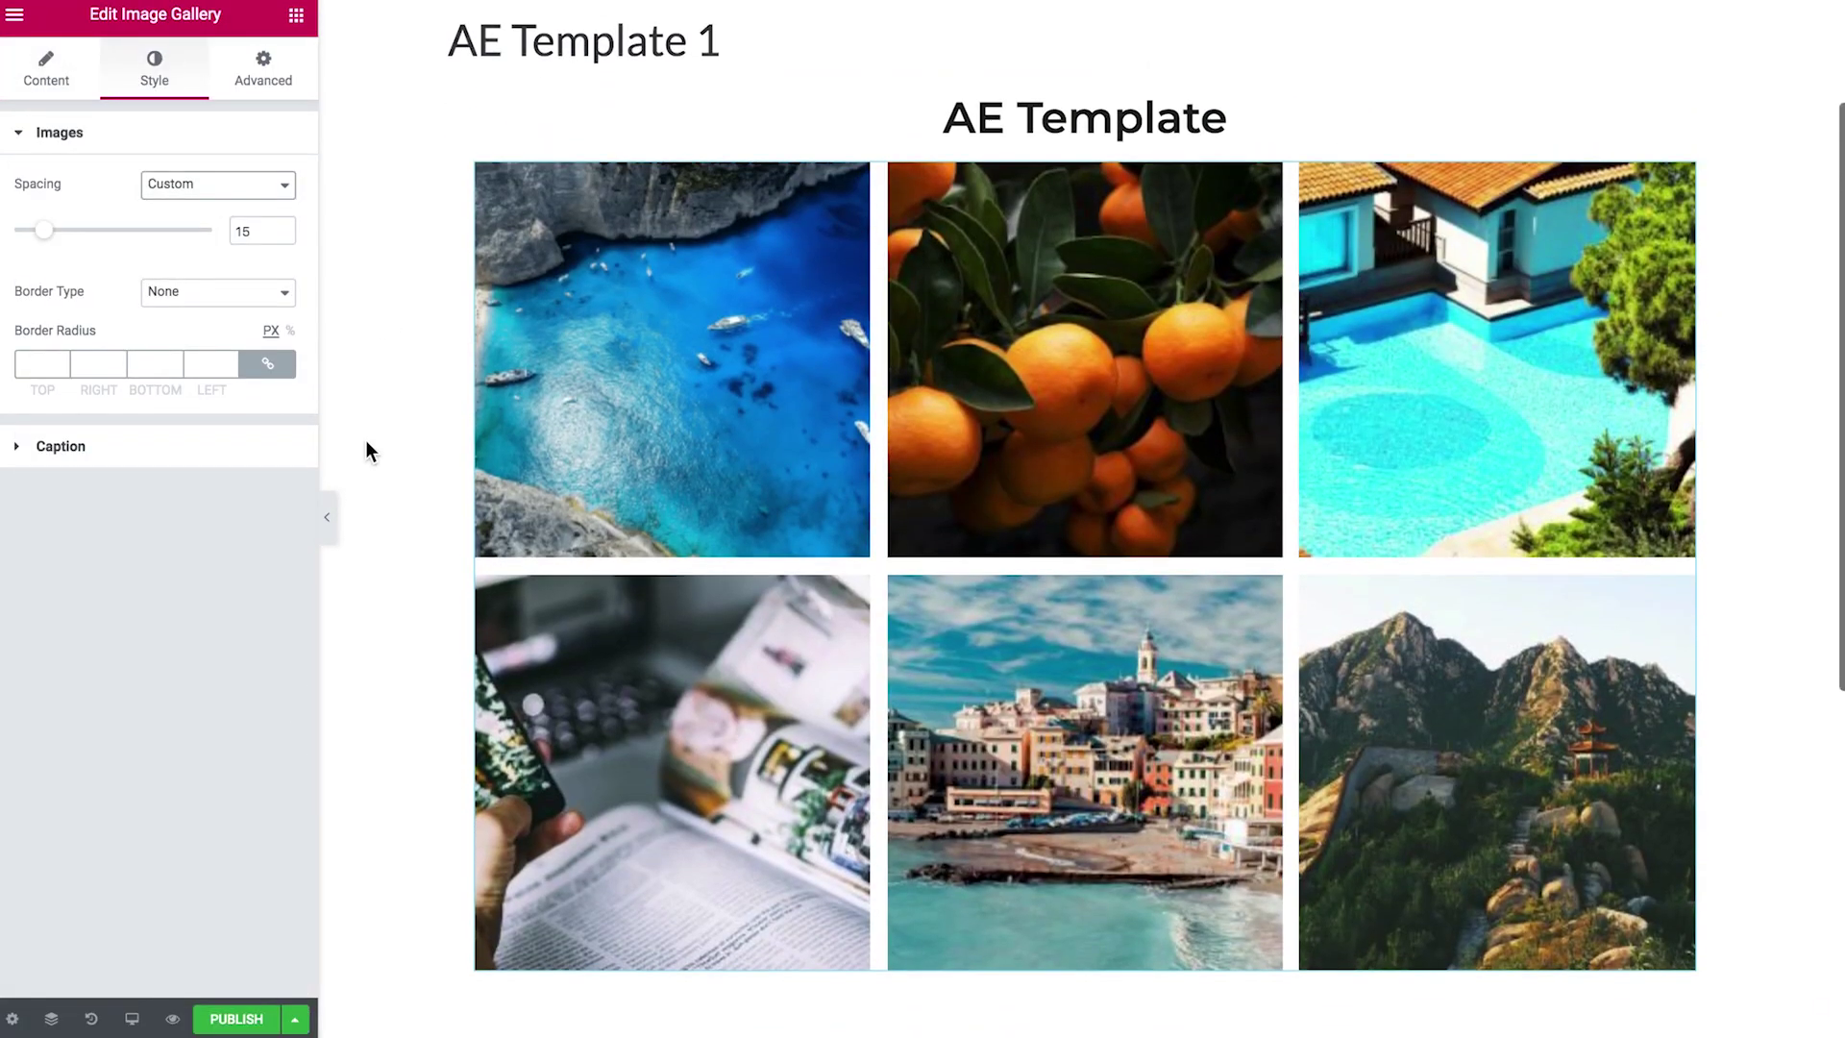
left_click(237, 1019)
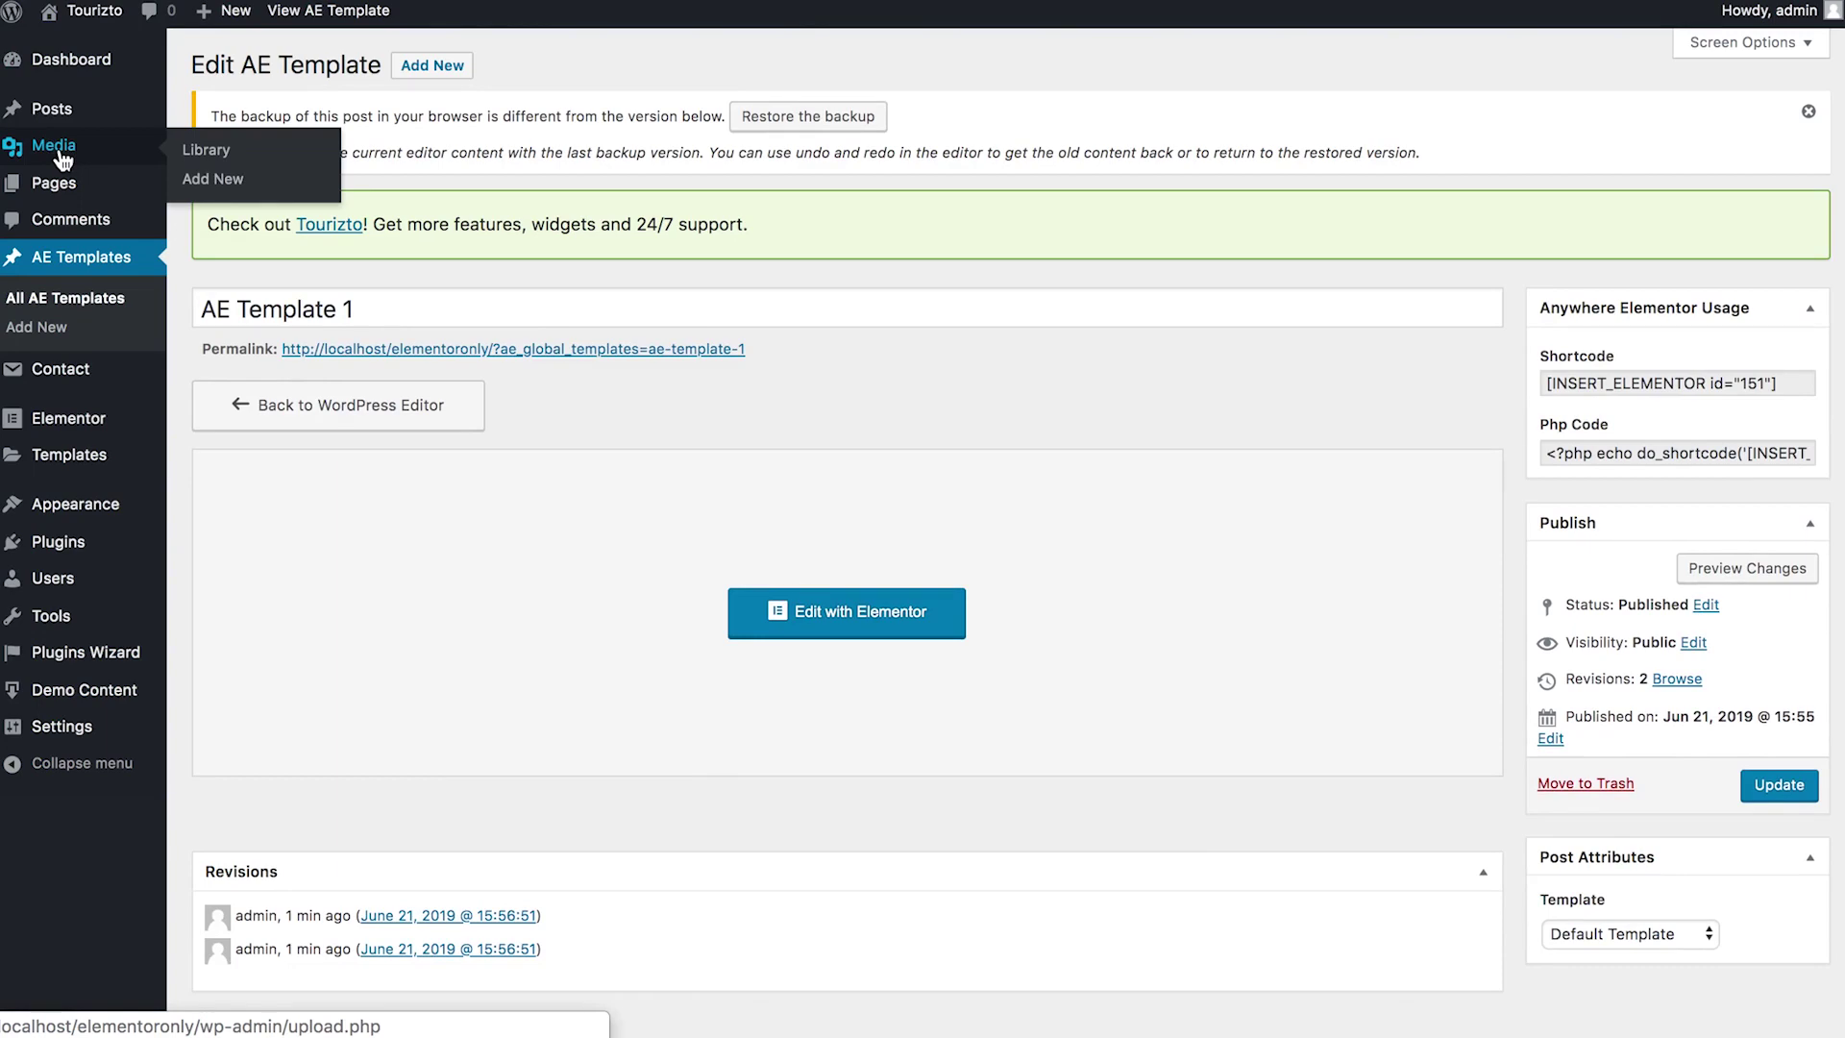
Open the destinations post from All Posts and select its Dubai heading
mouse_move(75, 113)
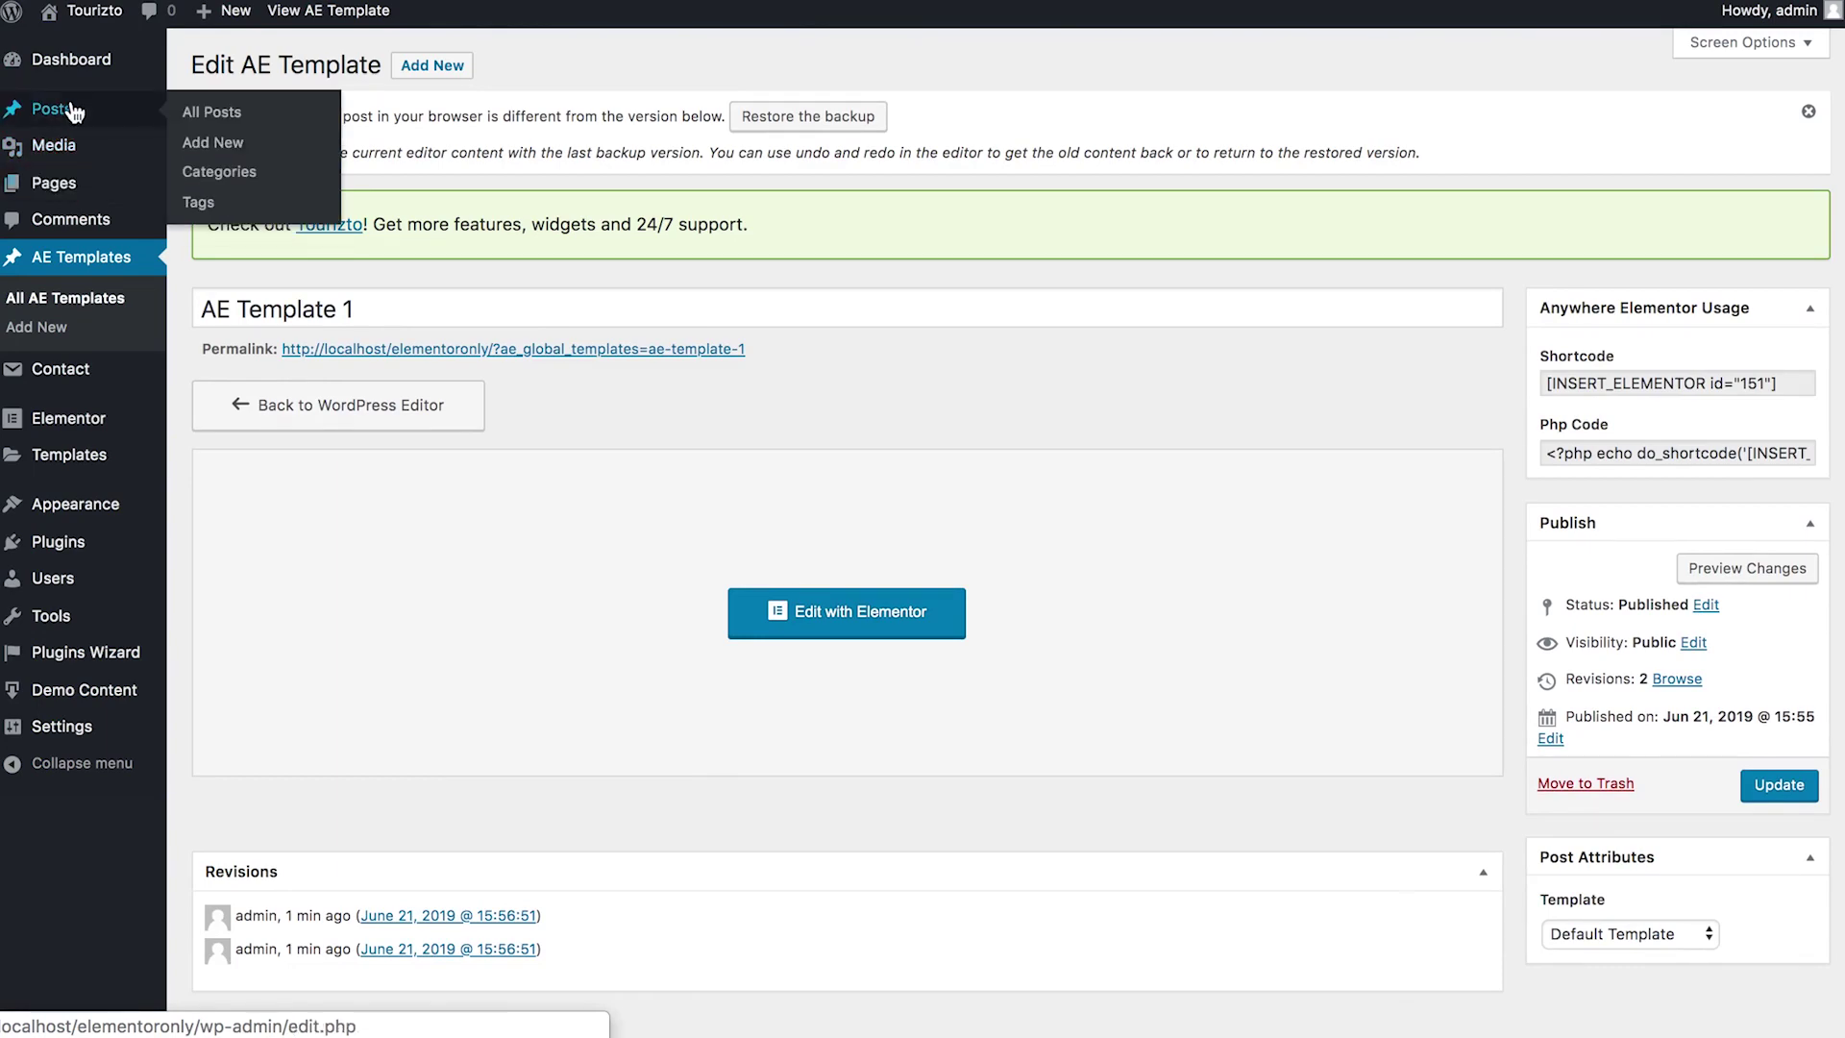
left_click(197, 115)
left_click(252, 404)
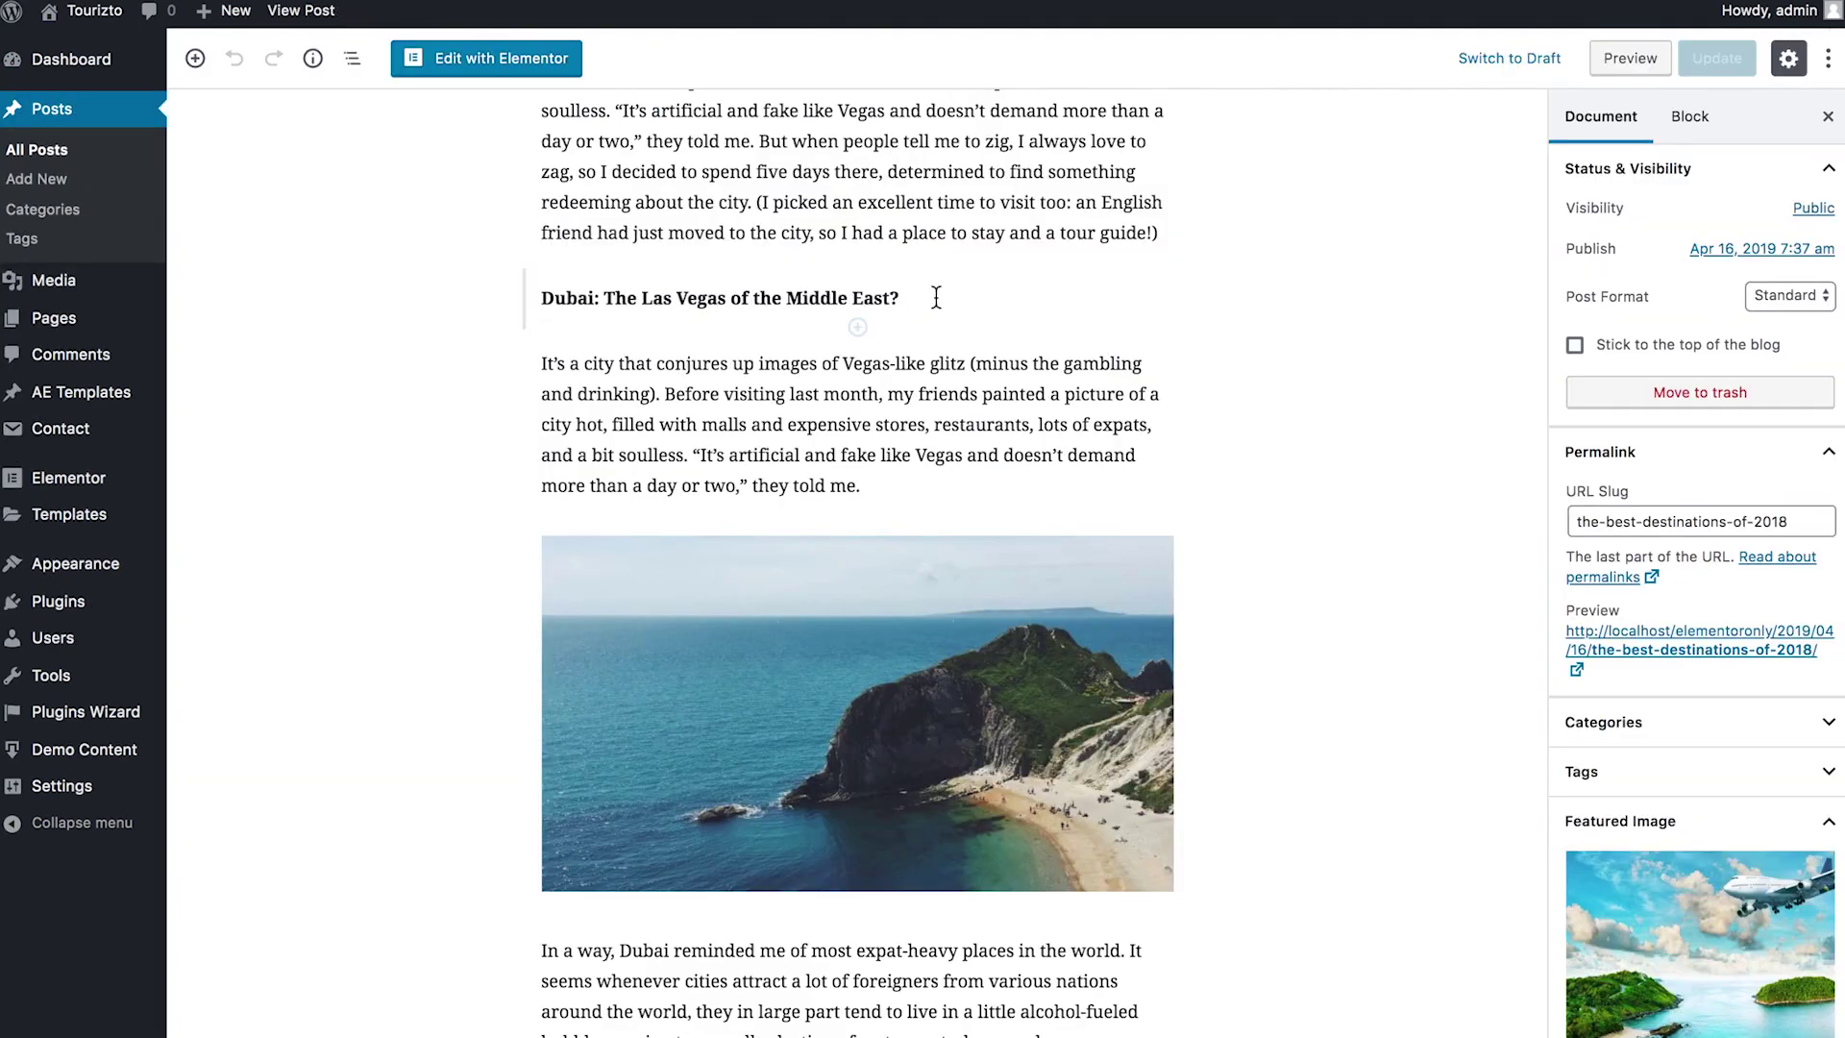
left_click(933, 298)
Add a paragraph with [INSERT_ELEMENTOR id=151] below the Dubai heading and update the post
left_click(856, 327)
left_click(733, 618)
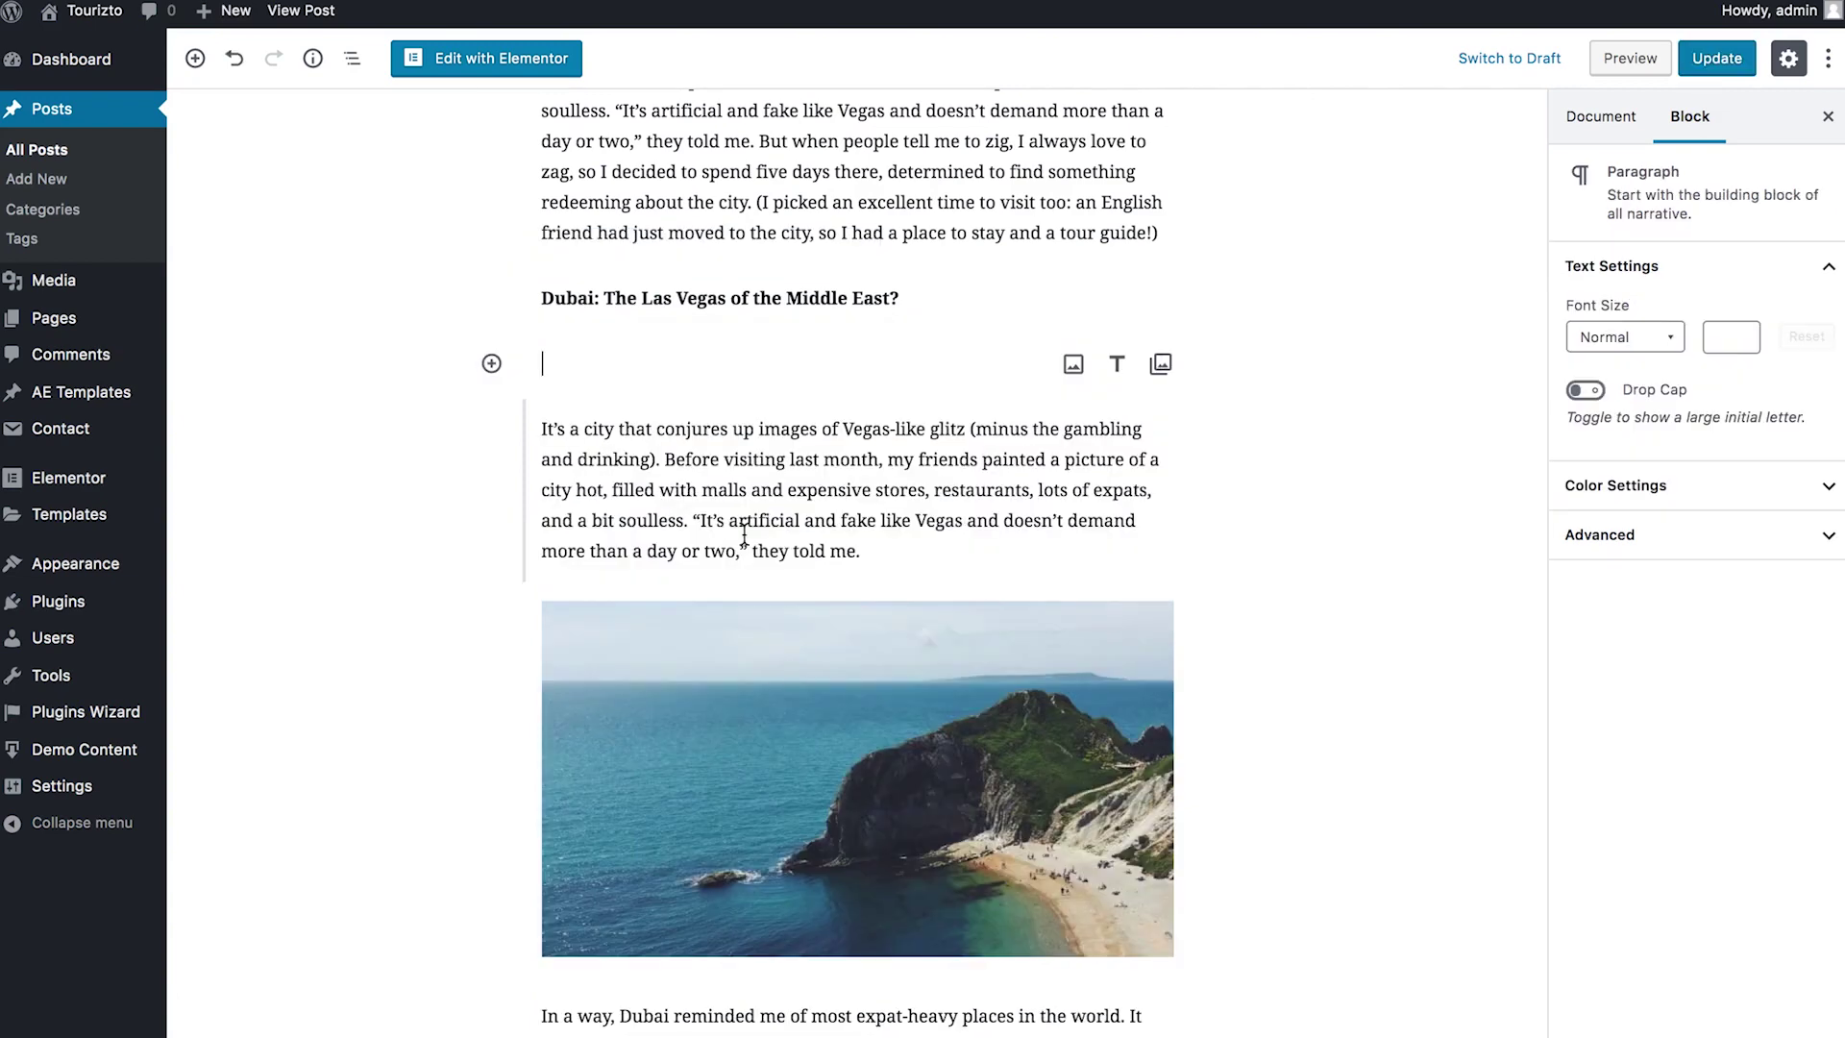
type("[INSERT_ELEMENTOR id=151]")
left_click_drag(1360, 317, 1120, 317)
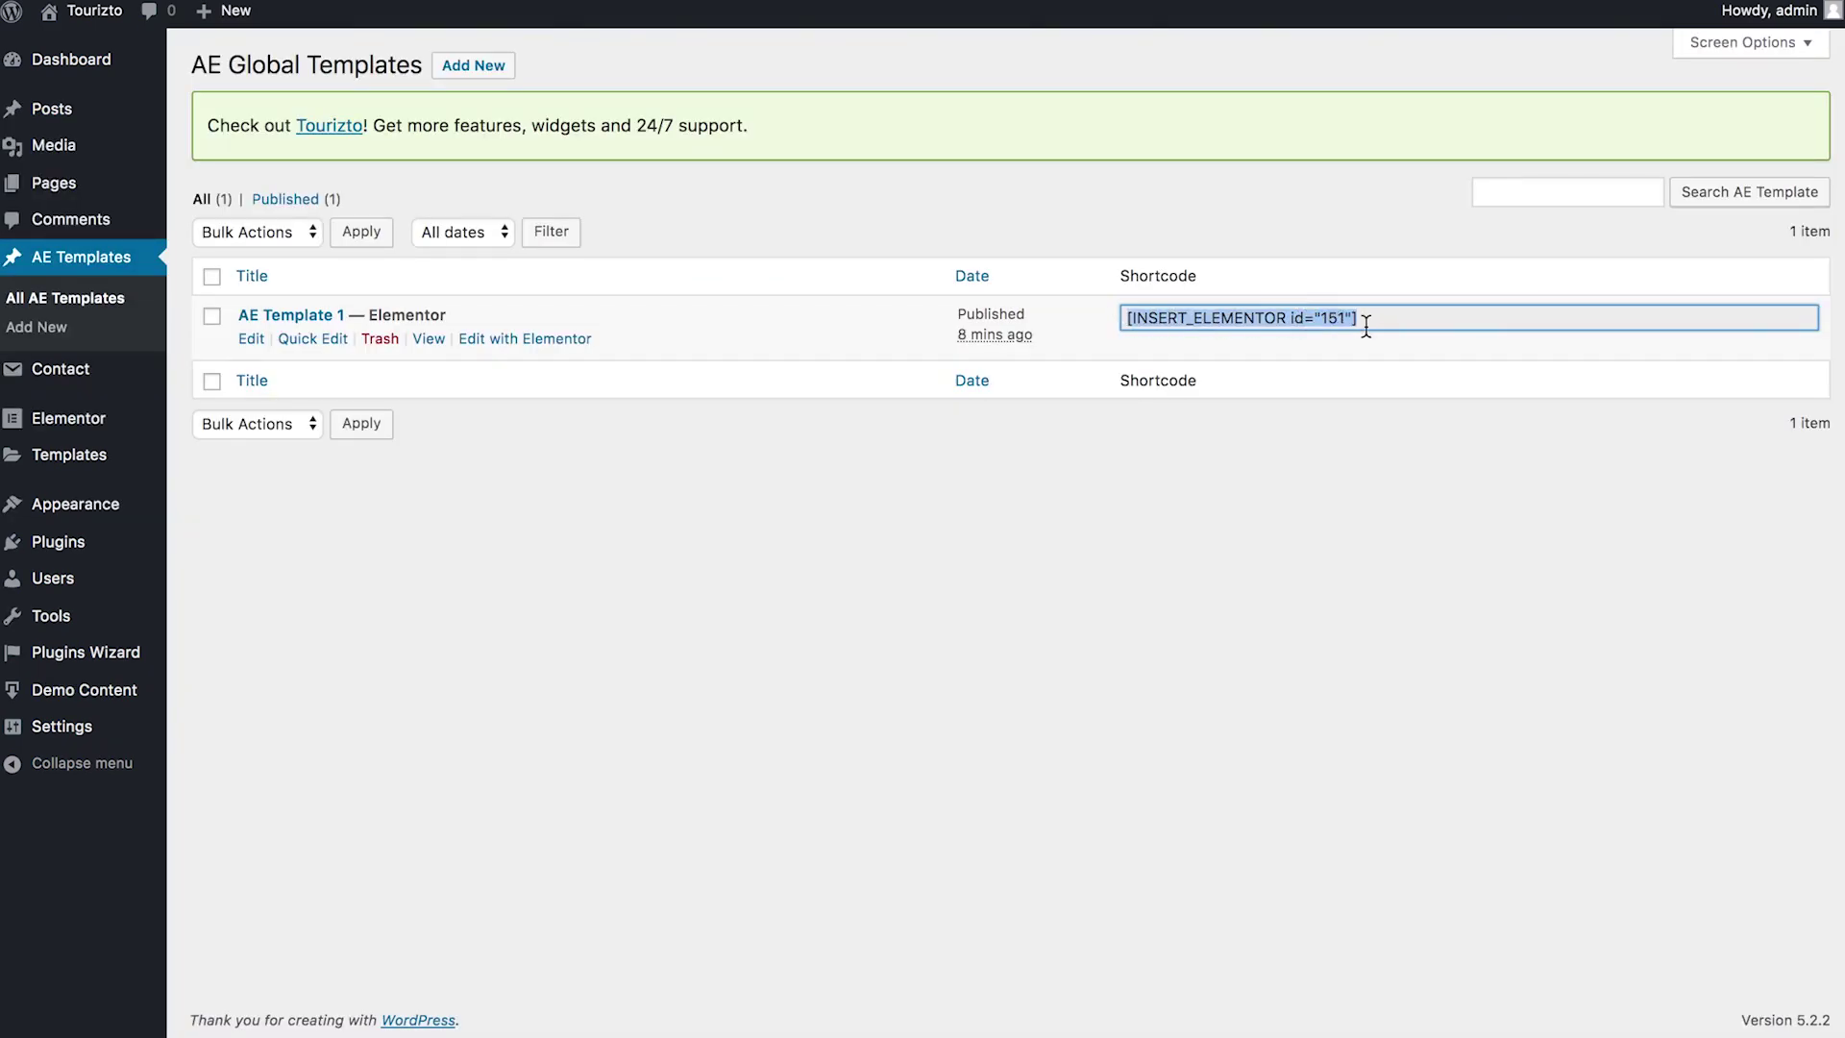
left_click(1335, 394)
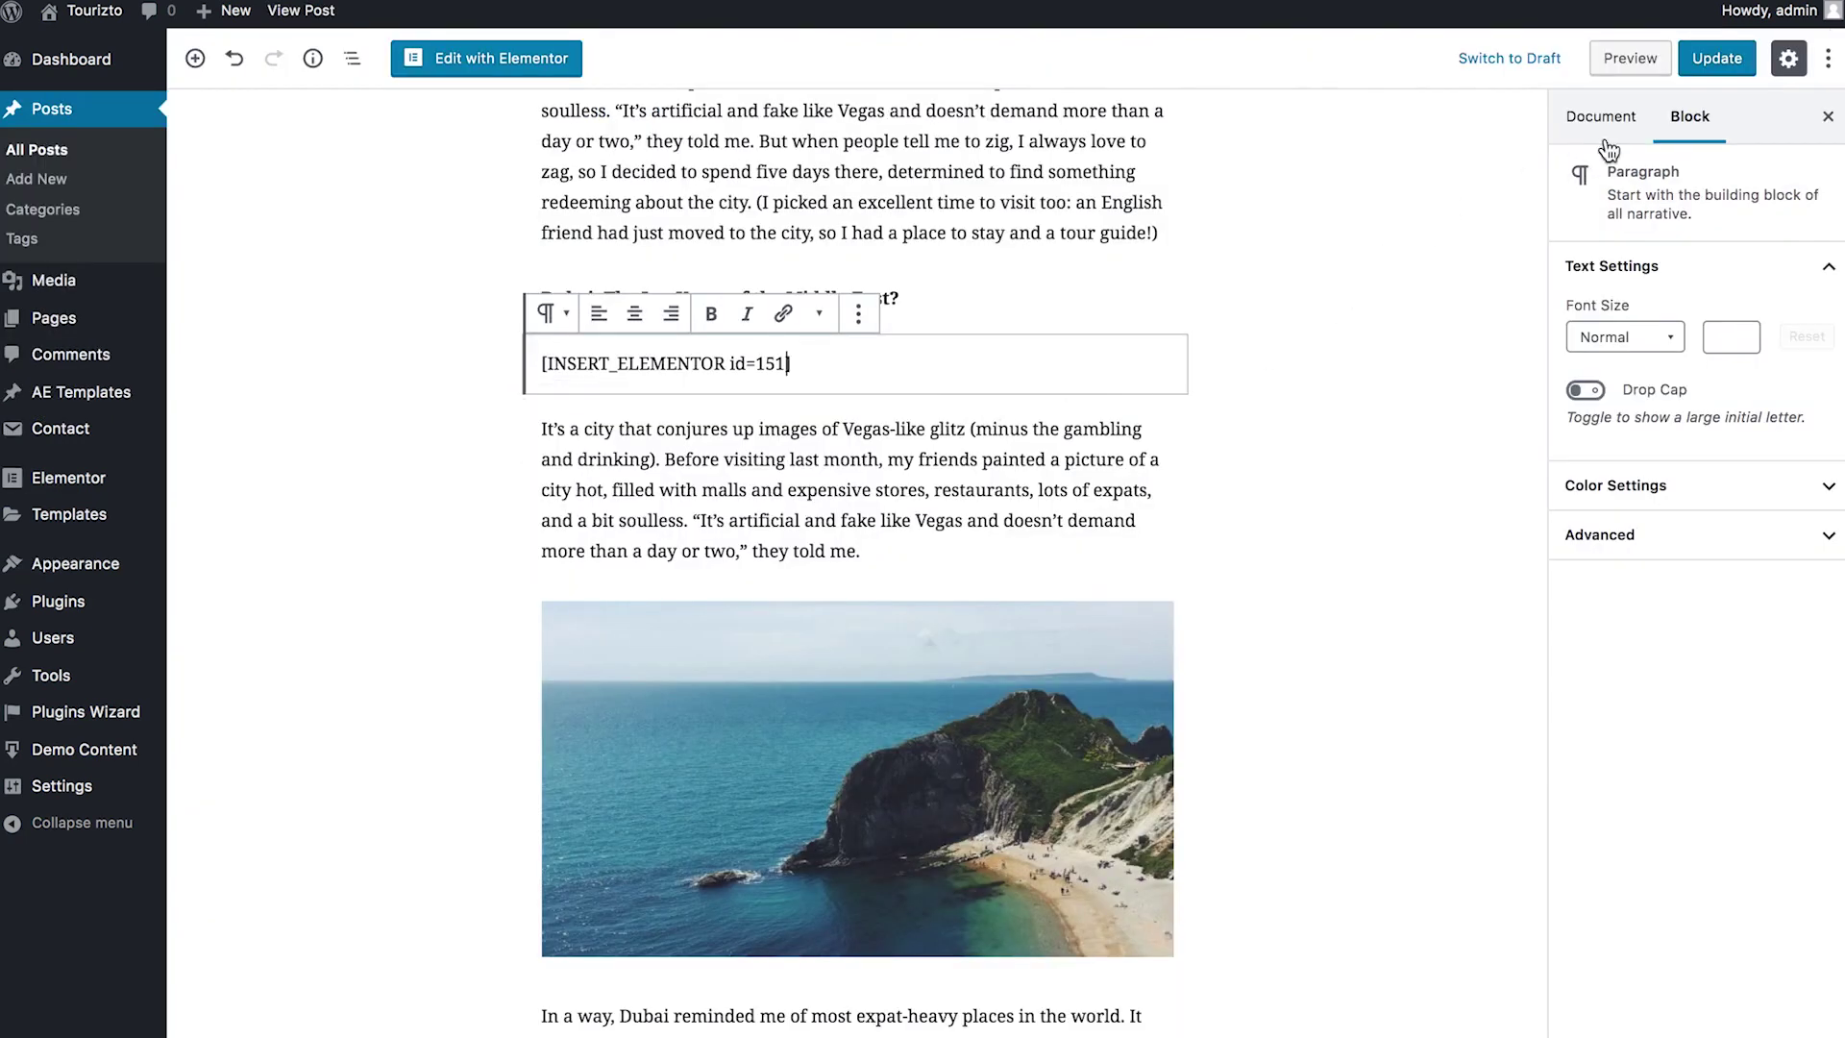
left_click(1704, 67)
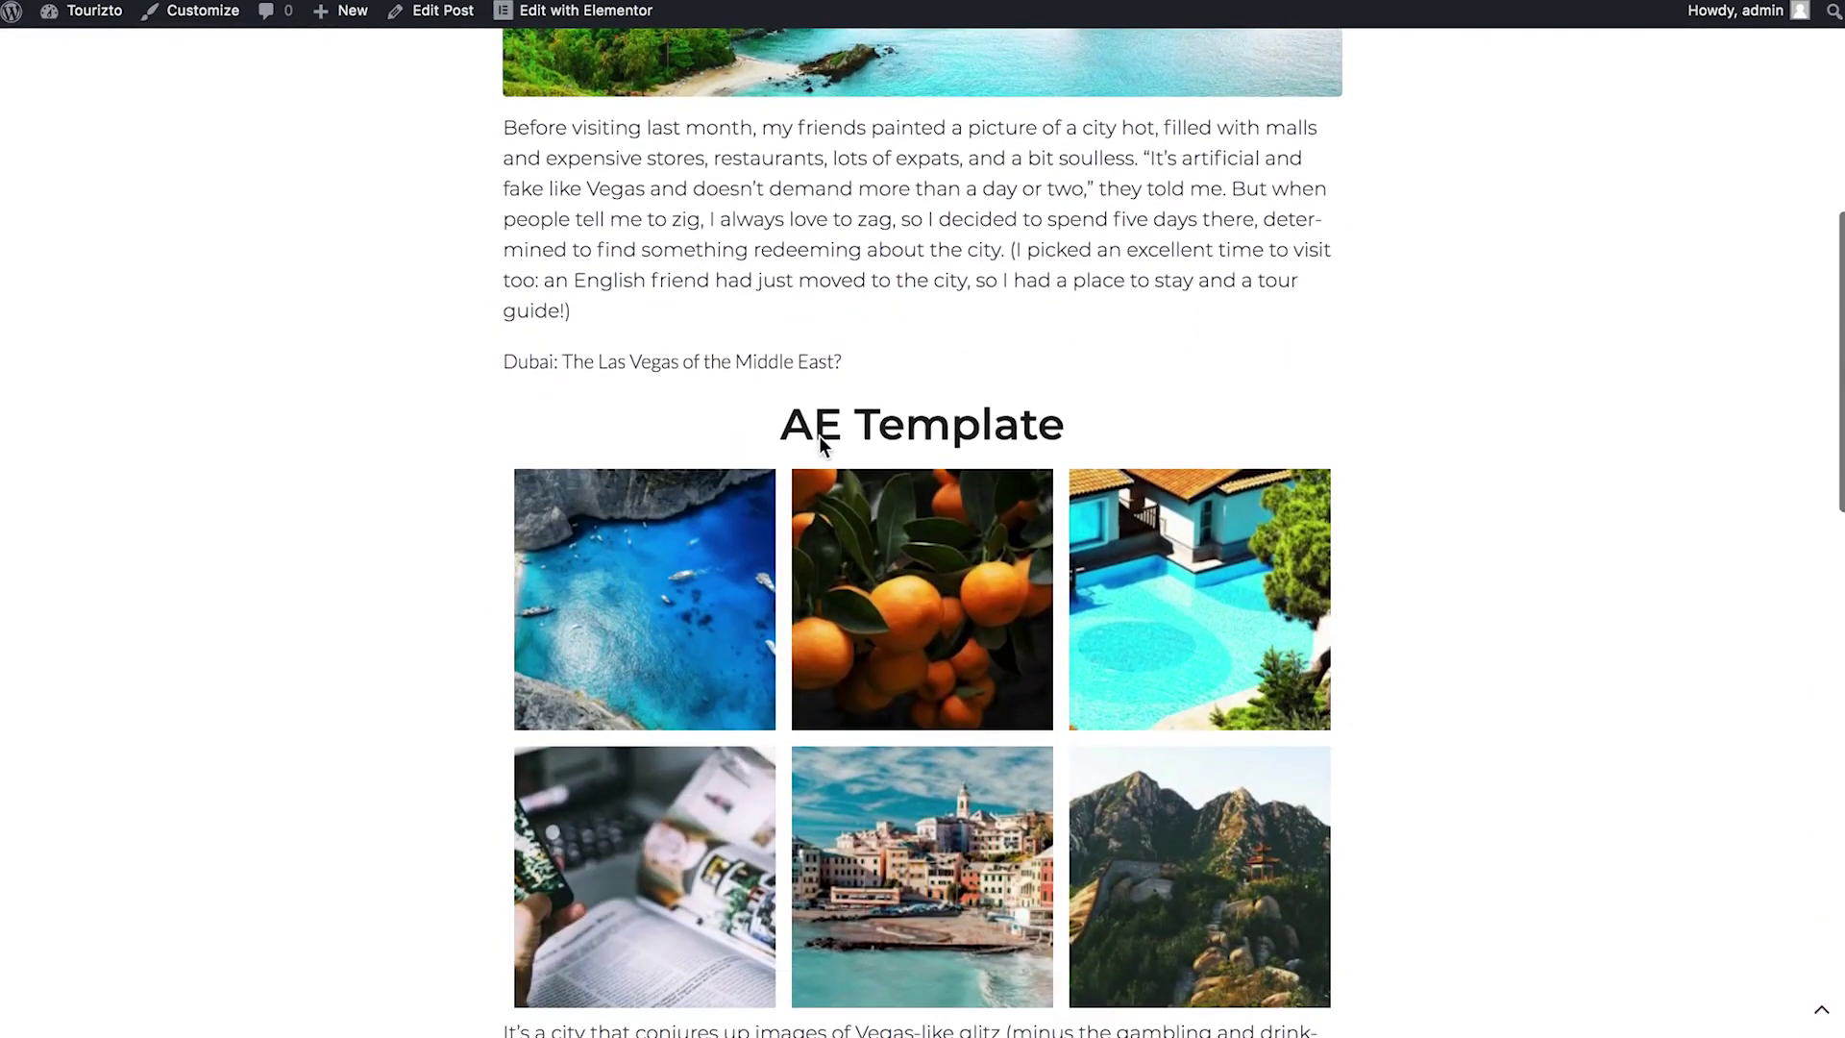
scroll(828, 660, "down", 2)
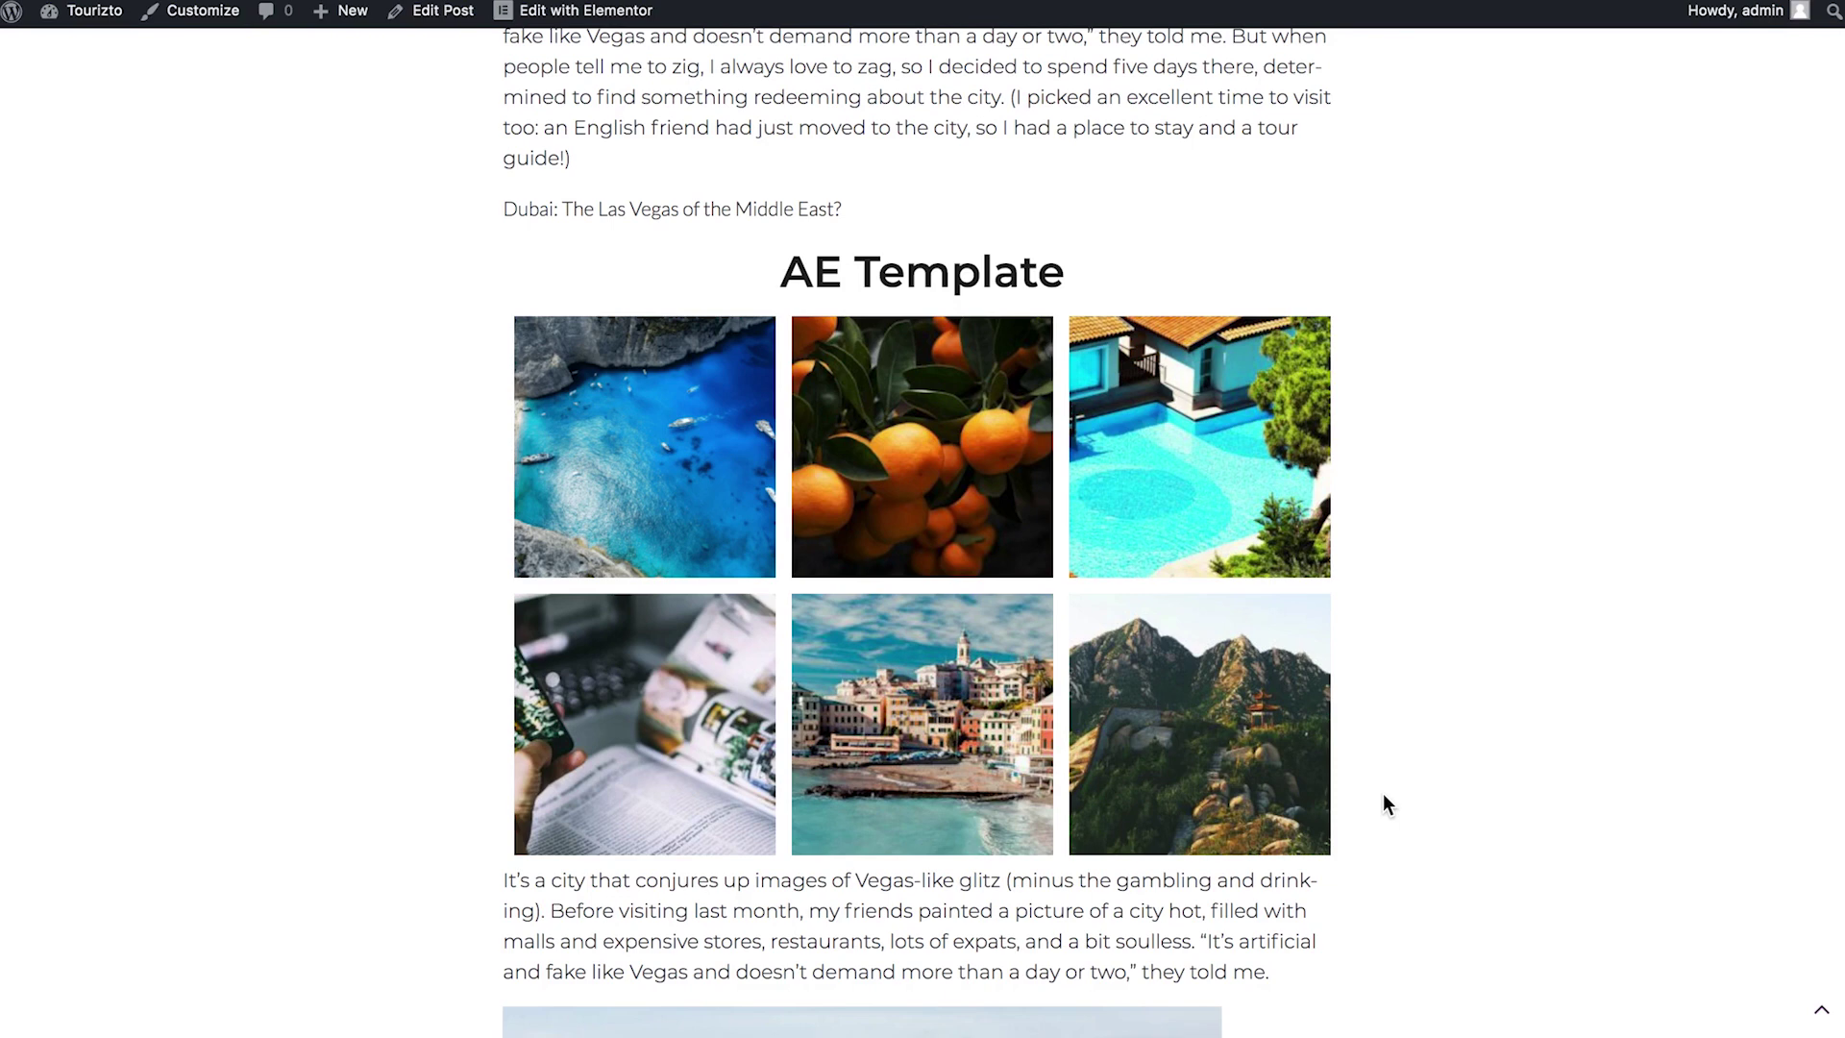
Scroll the live post to the AE Template heading and six-photo gallery below Dubai
scroll(1386, 804, "down", 5)
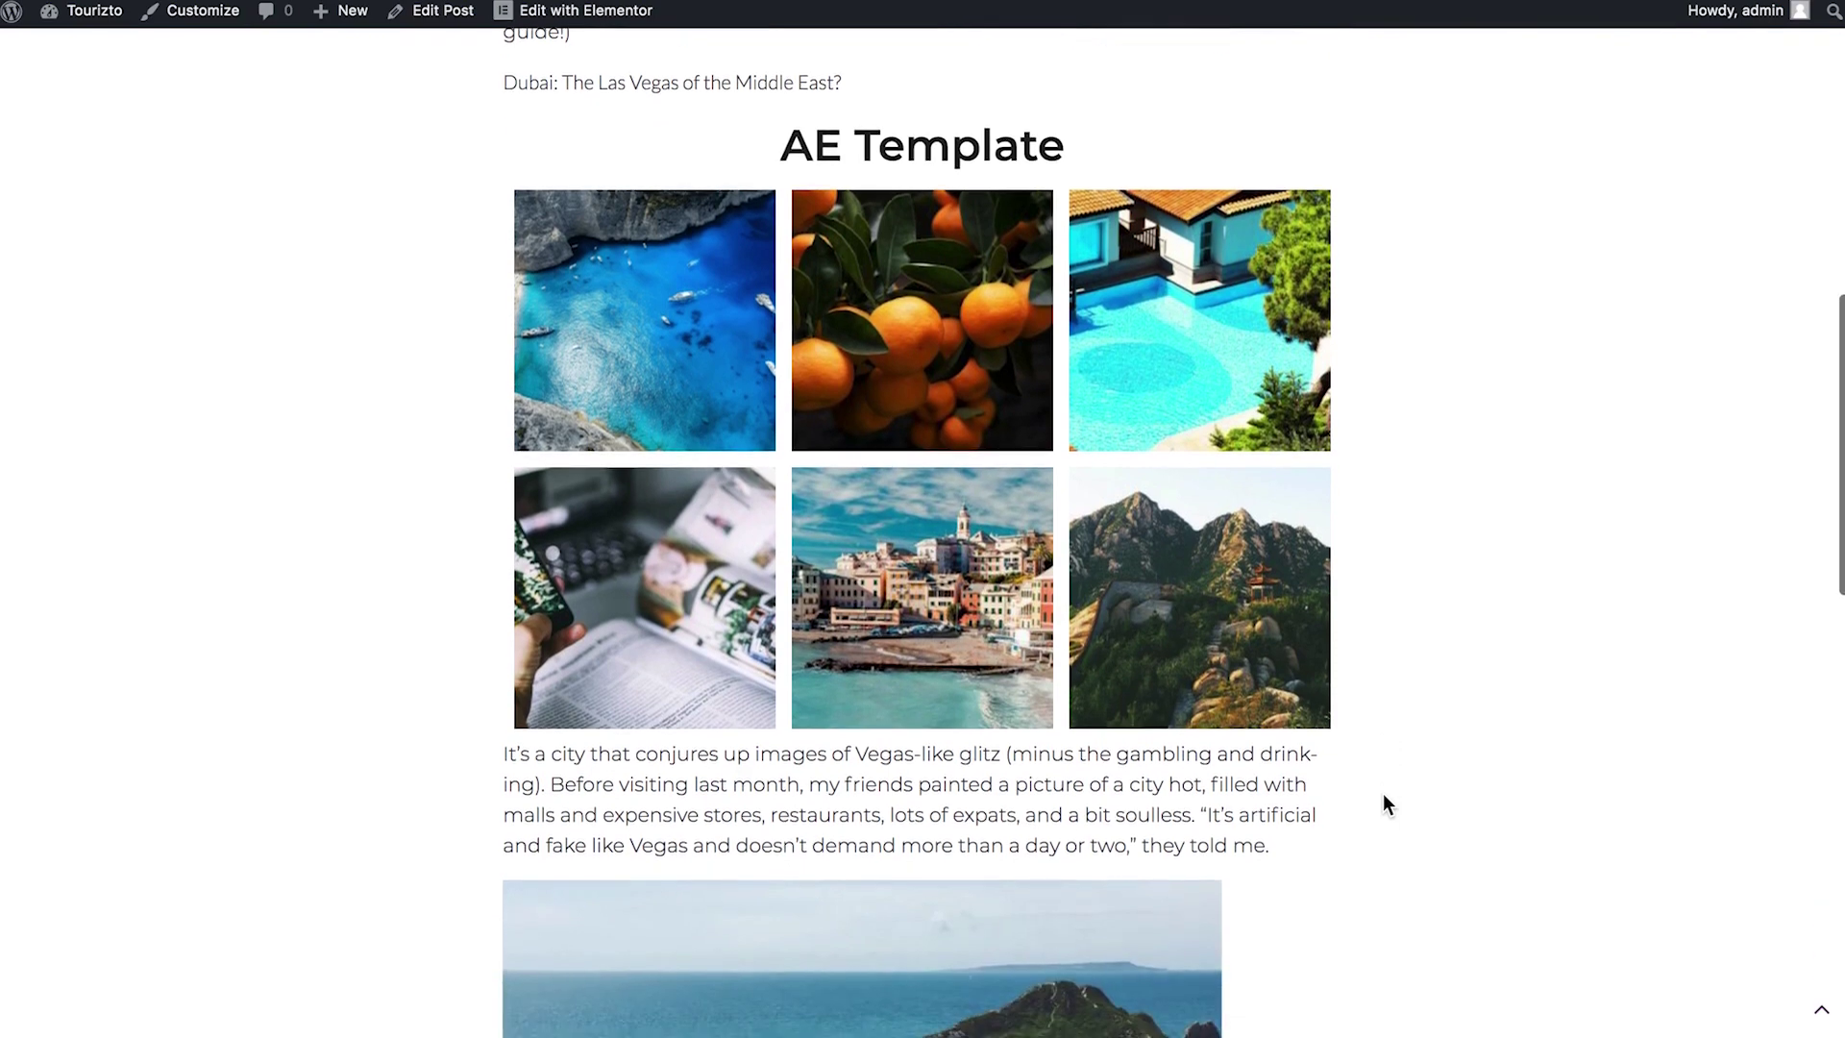
scroll(1387, 804, "up", 5)
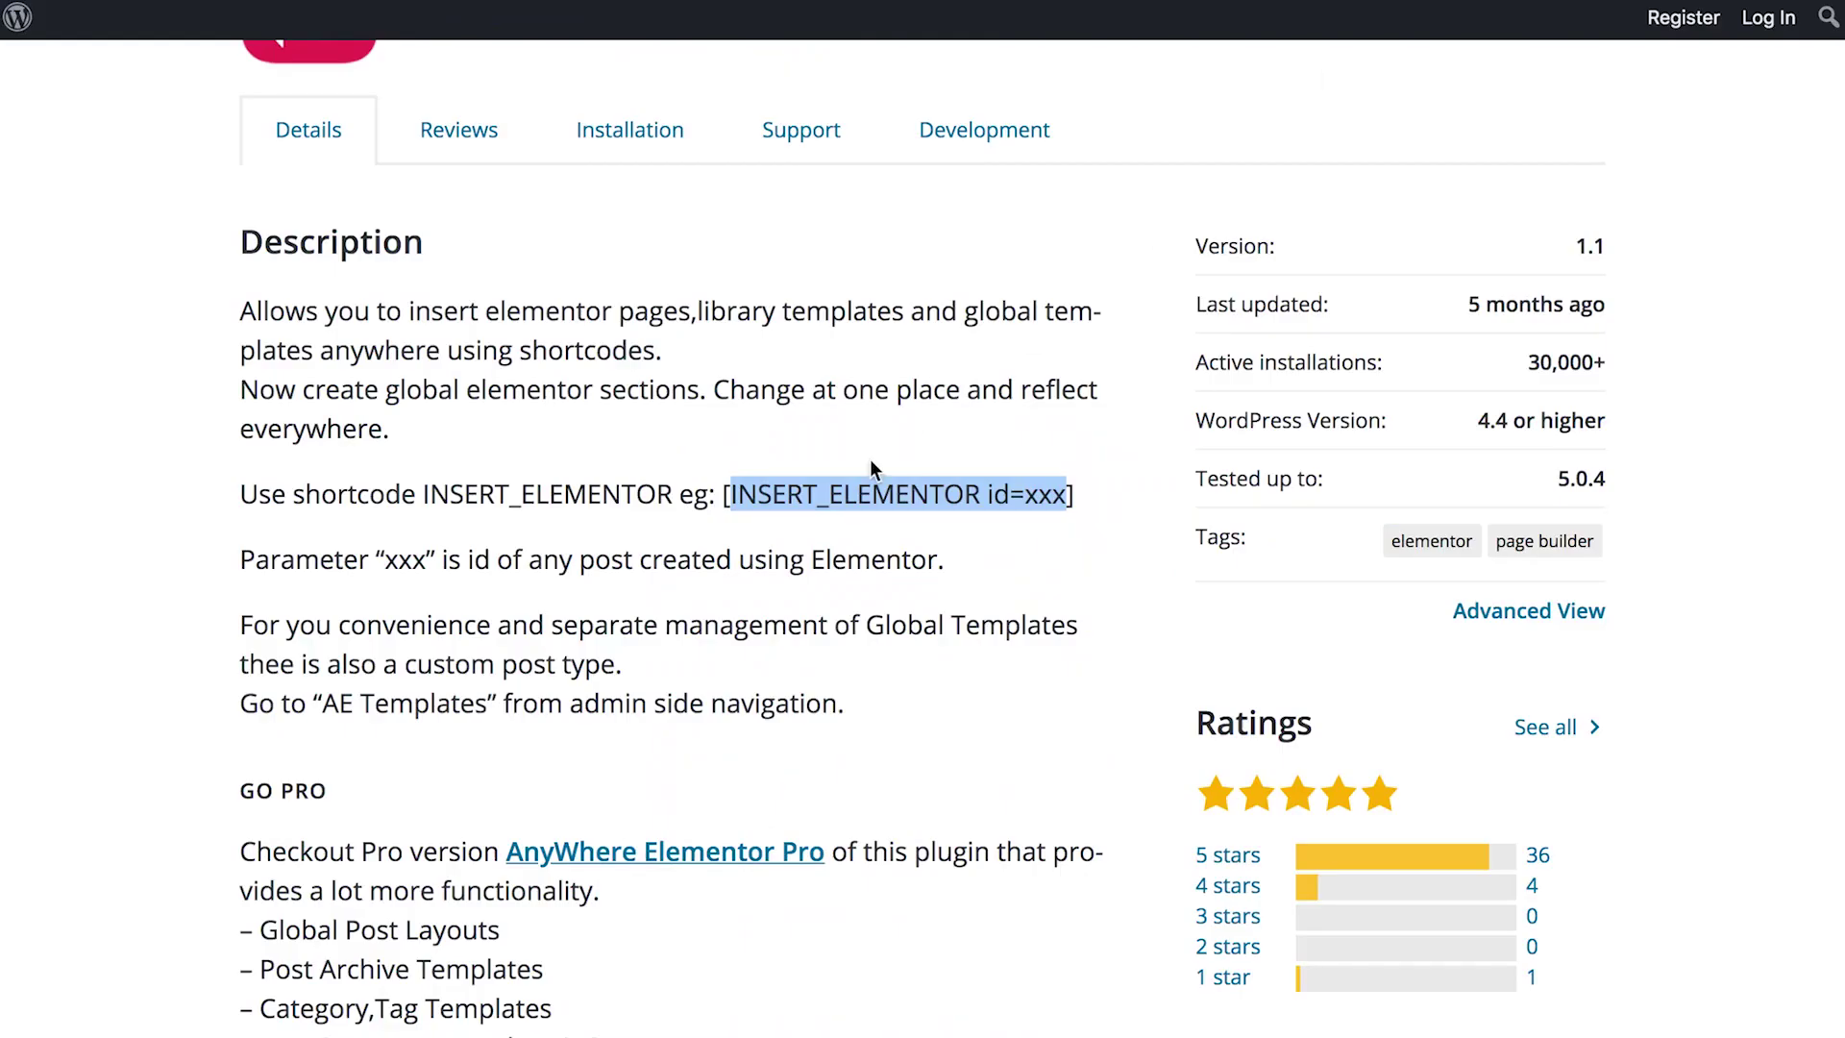
Deselect the shortcode example on the AnyWhere Elementor page and scroll back to the top
left_click(644, 572)
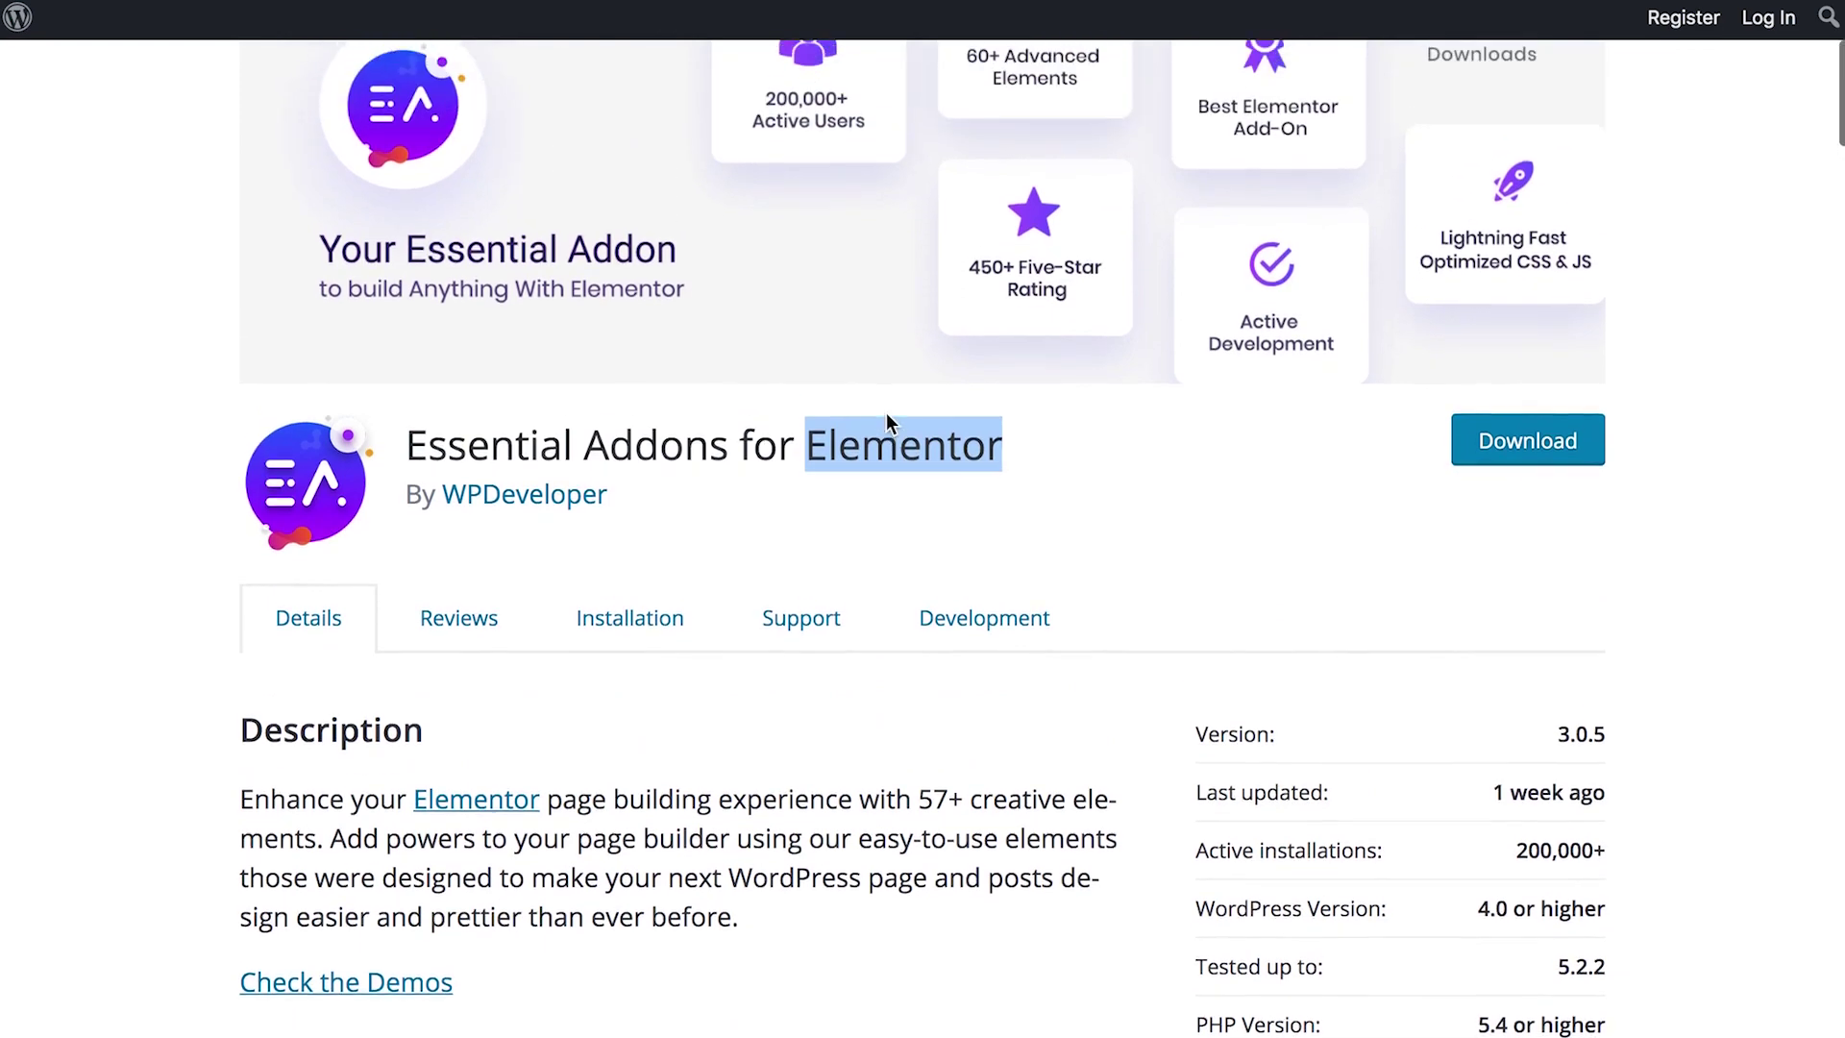
scroll(887, 416, "up", 2)
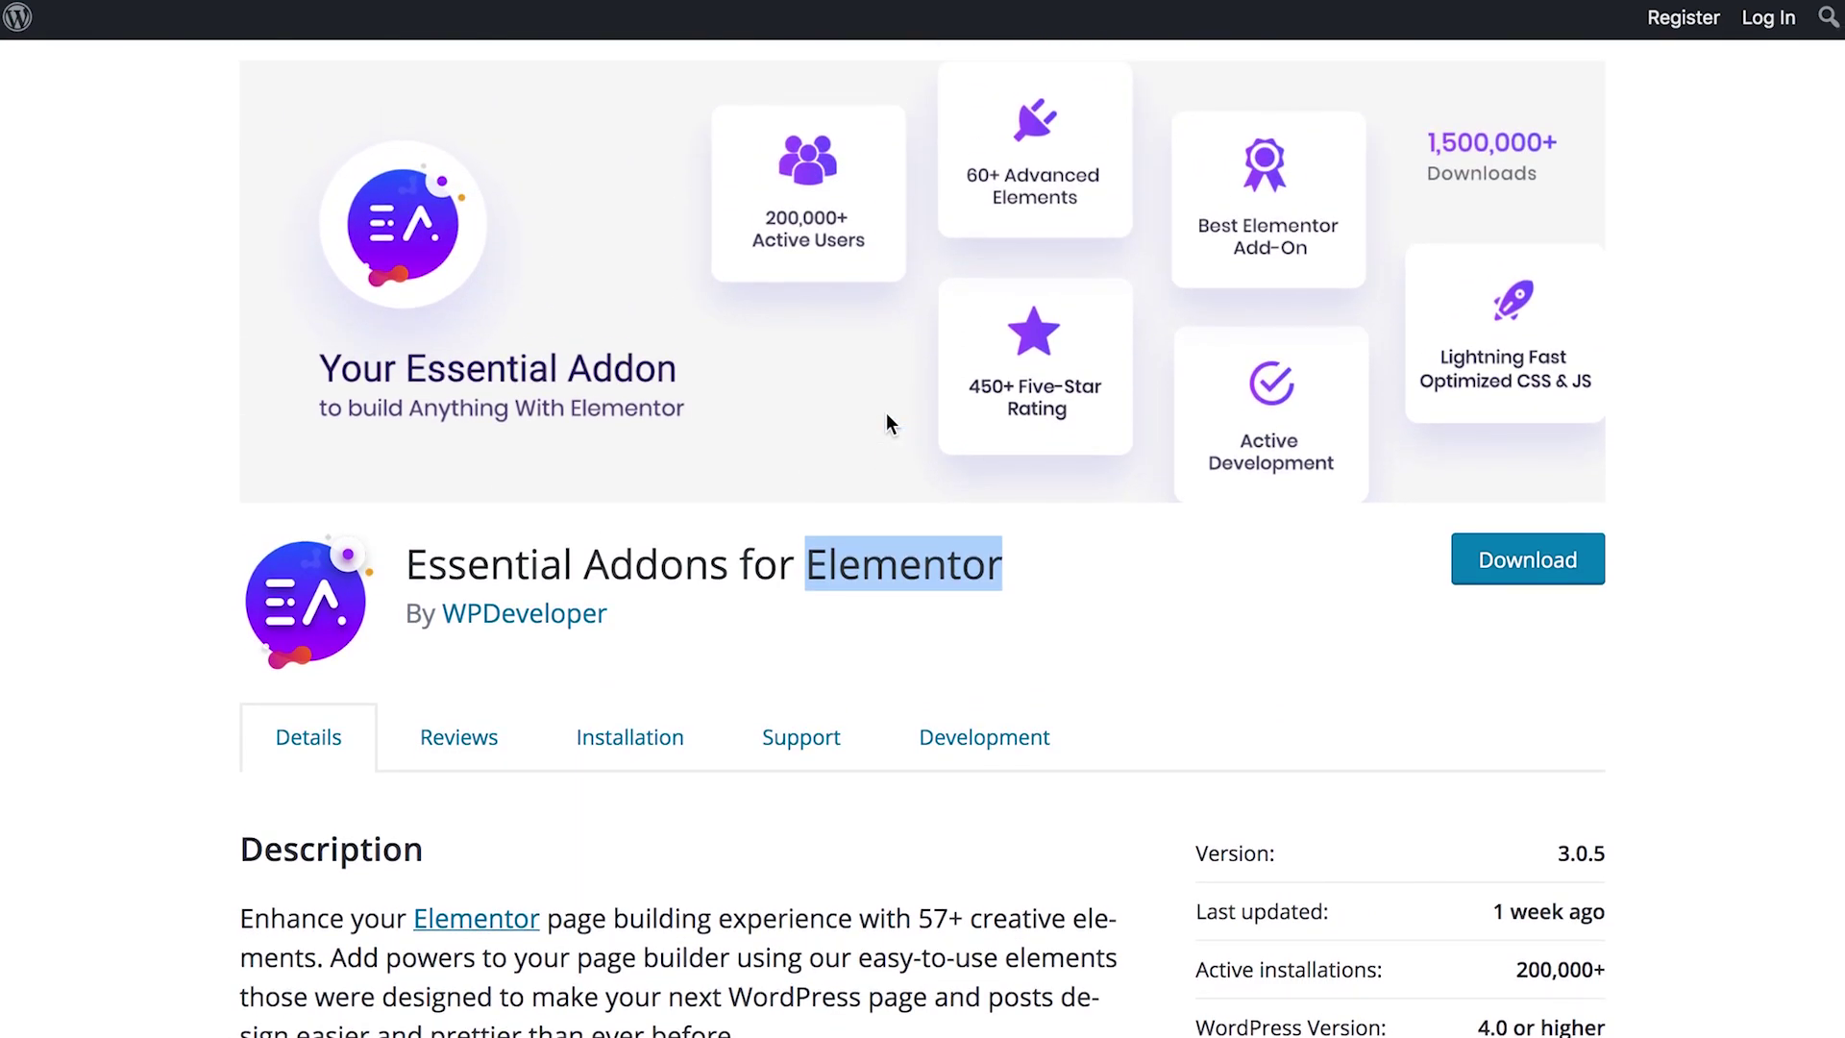
scroll(886, 414, "down", 10)
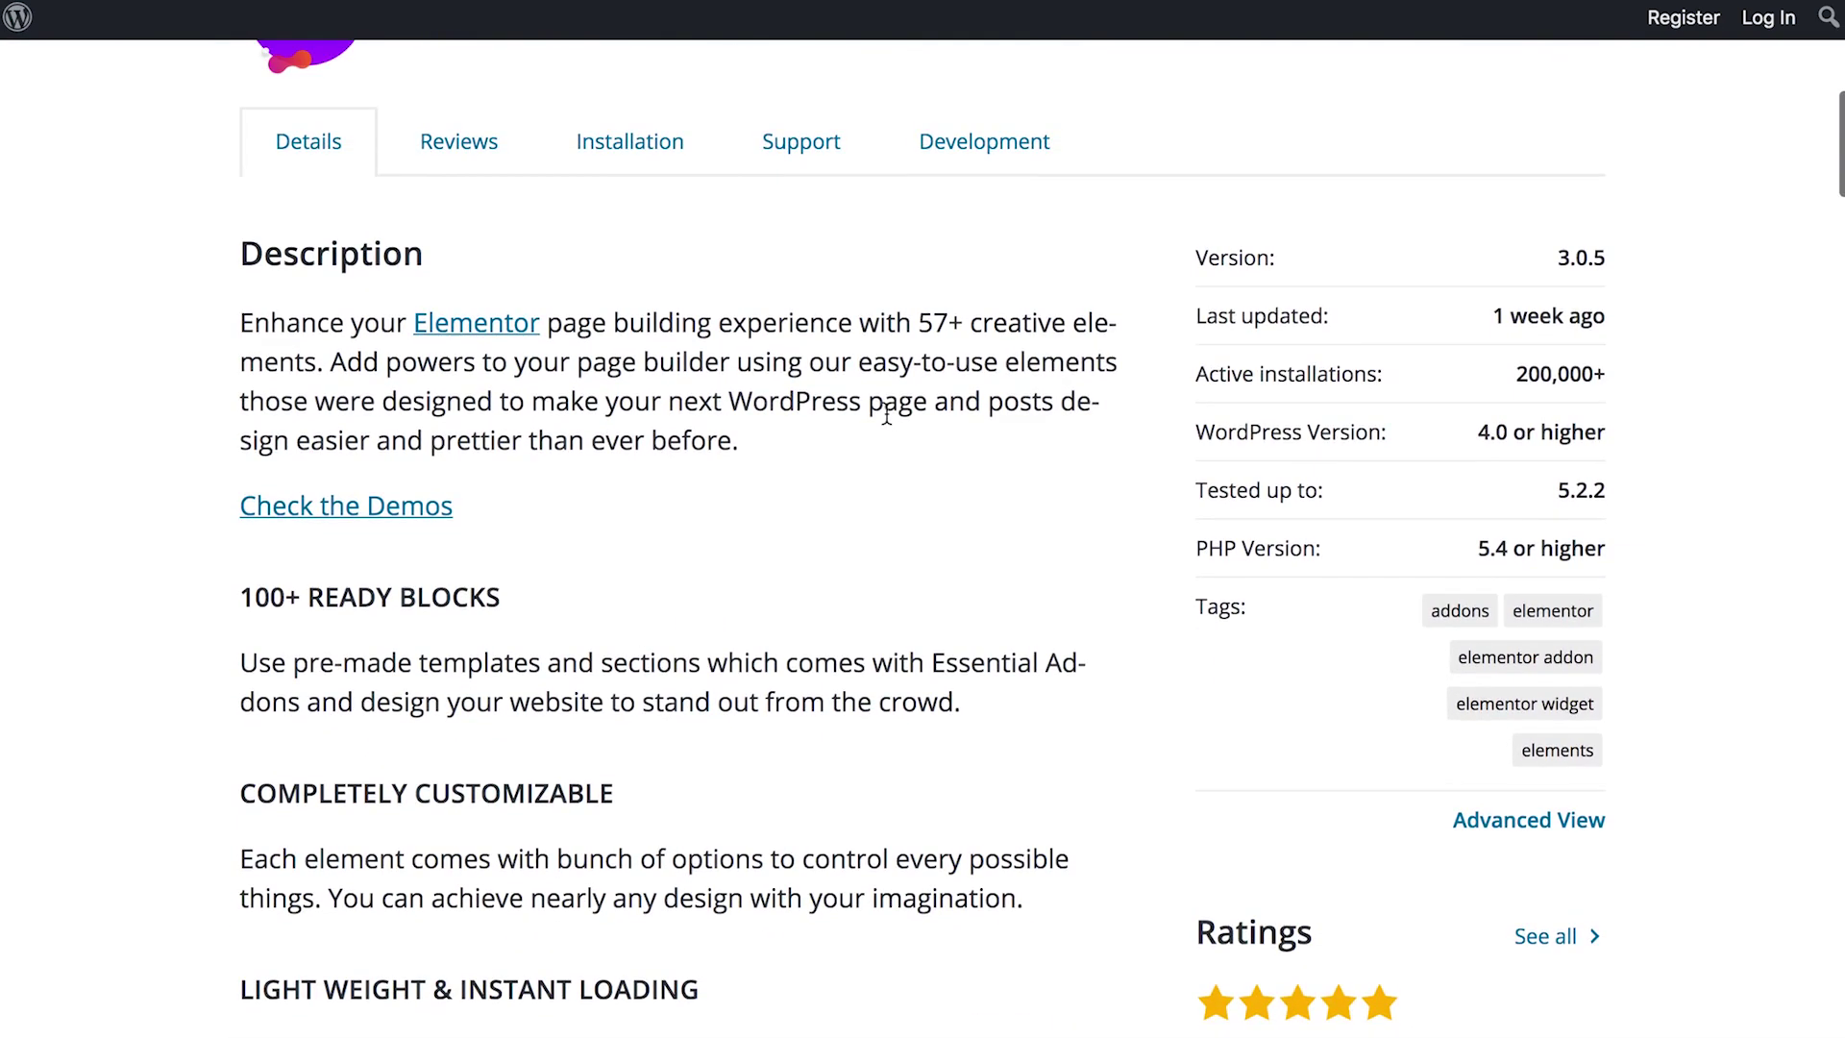
scroll(887, 414, "down", 1)
scroll(886, 415, "up", 5)
scroll(886, 414, "down", 8)
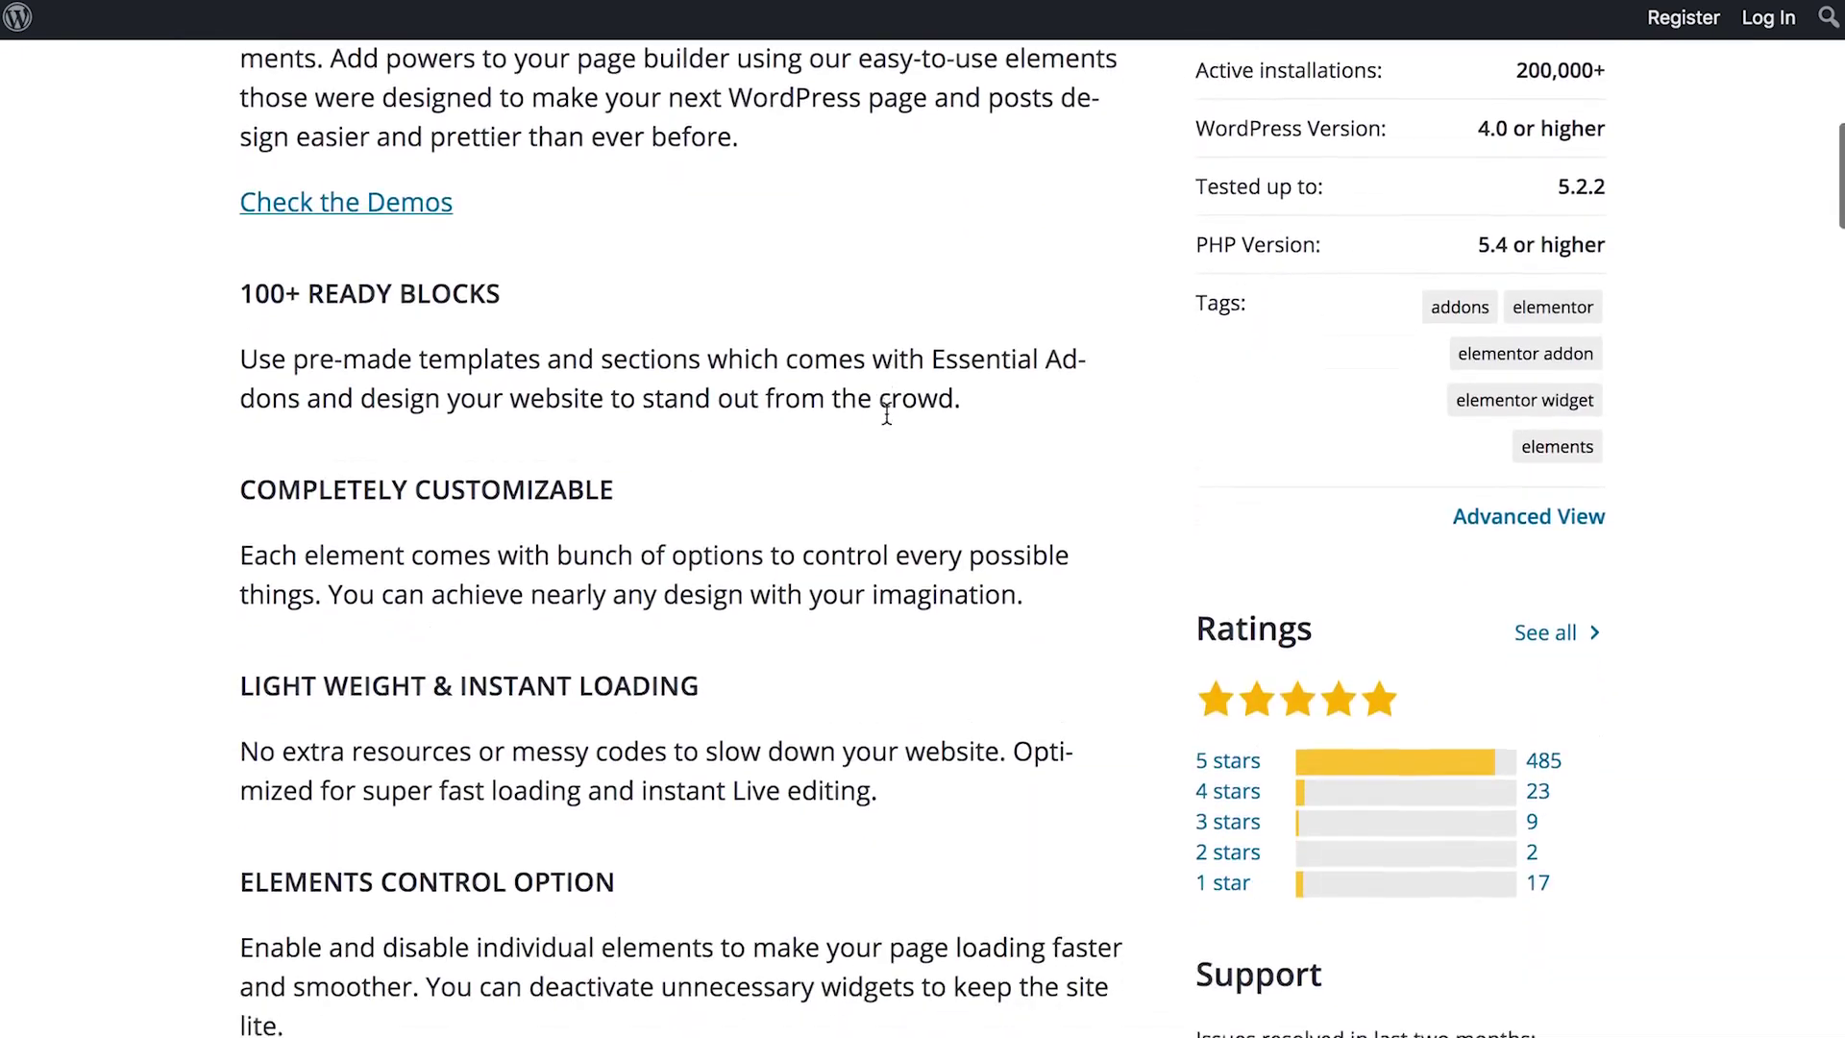
scroll(886, 414, "down", 1)
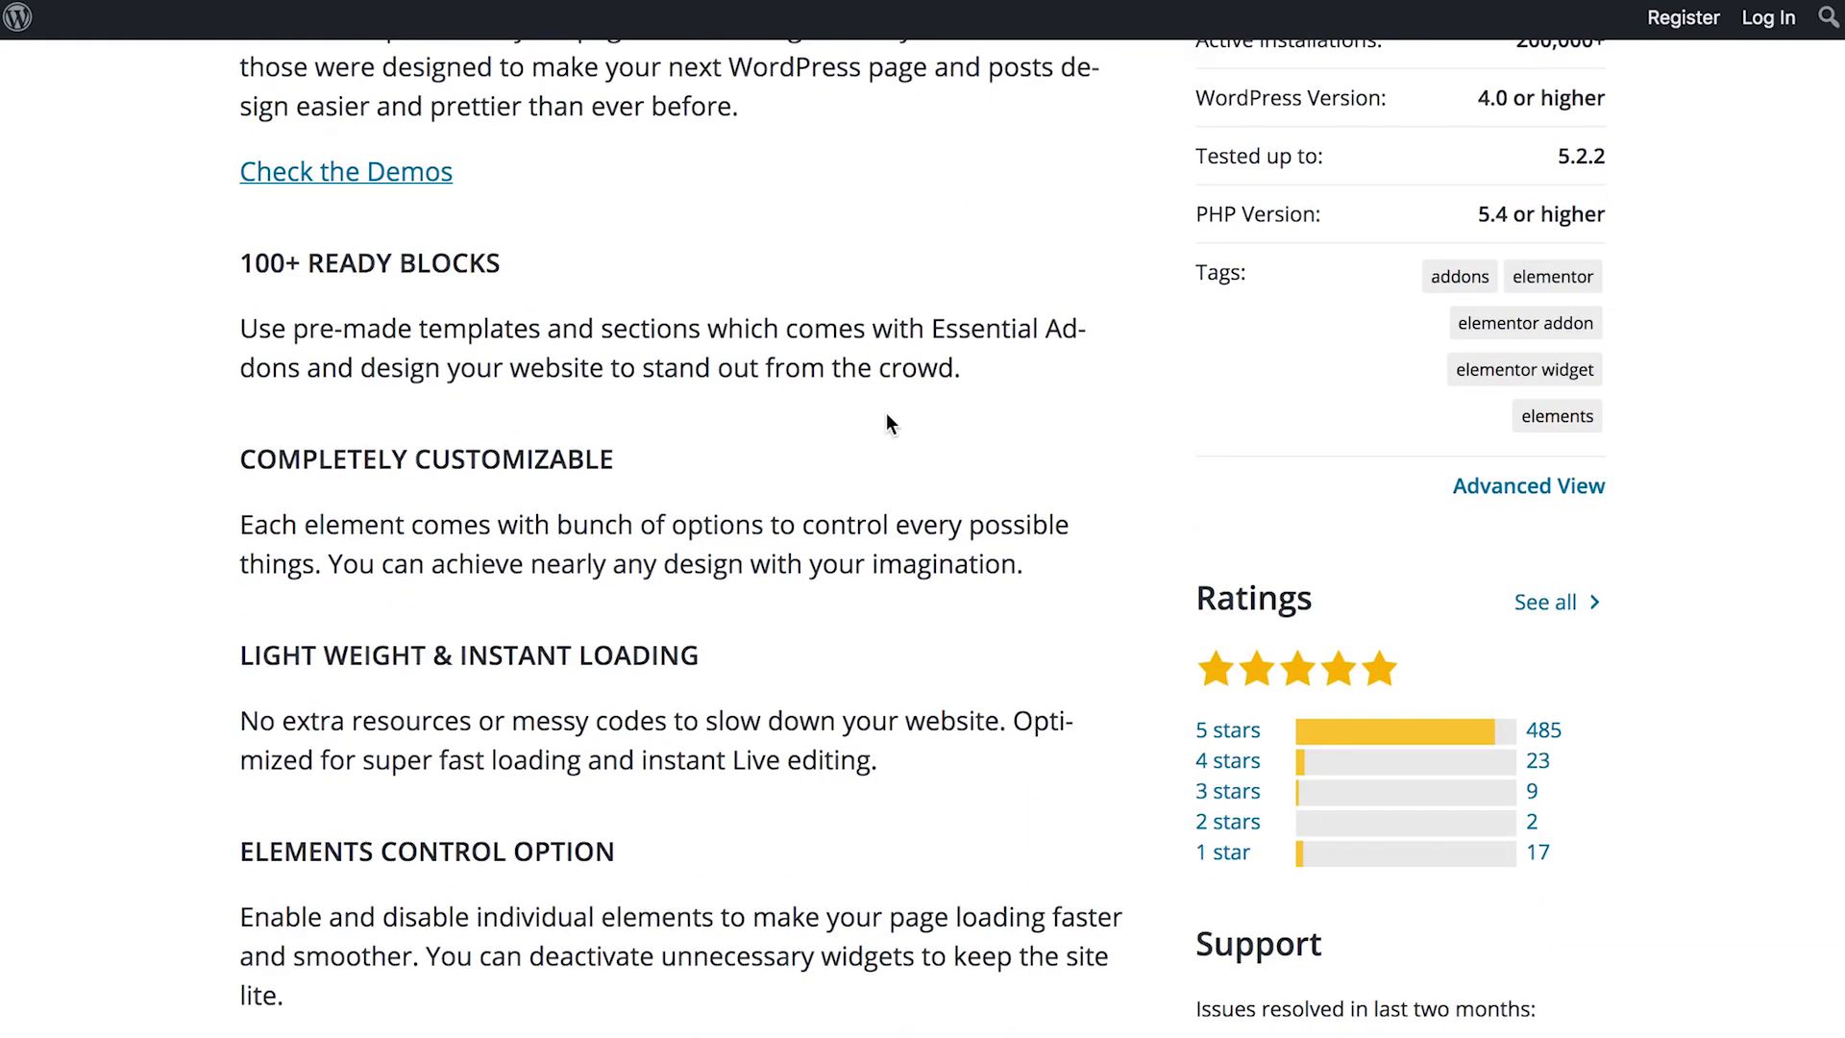
scroll(886, 414, "down", 9)
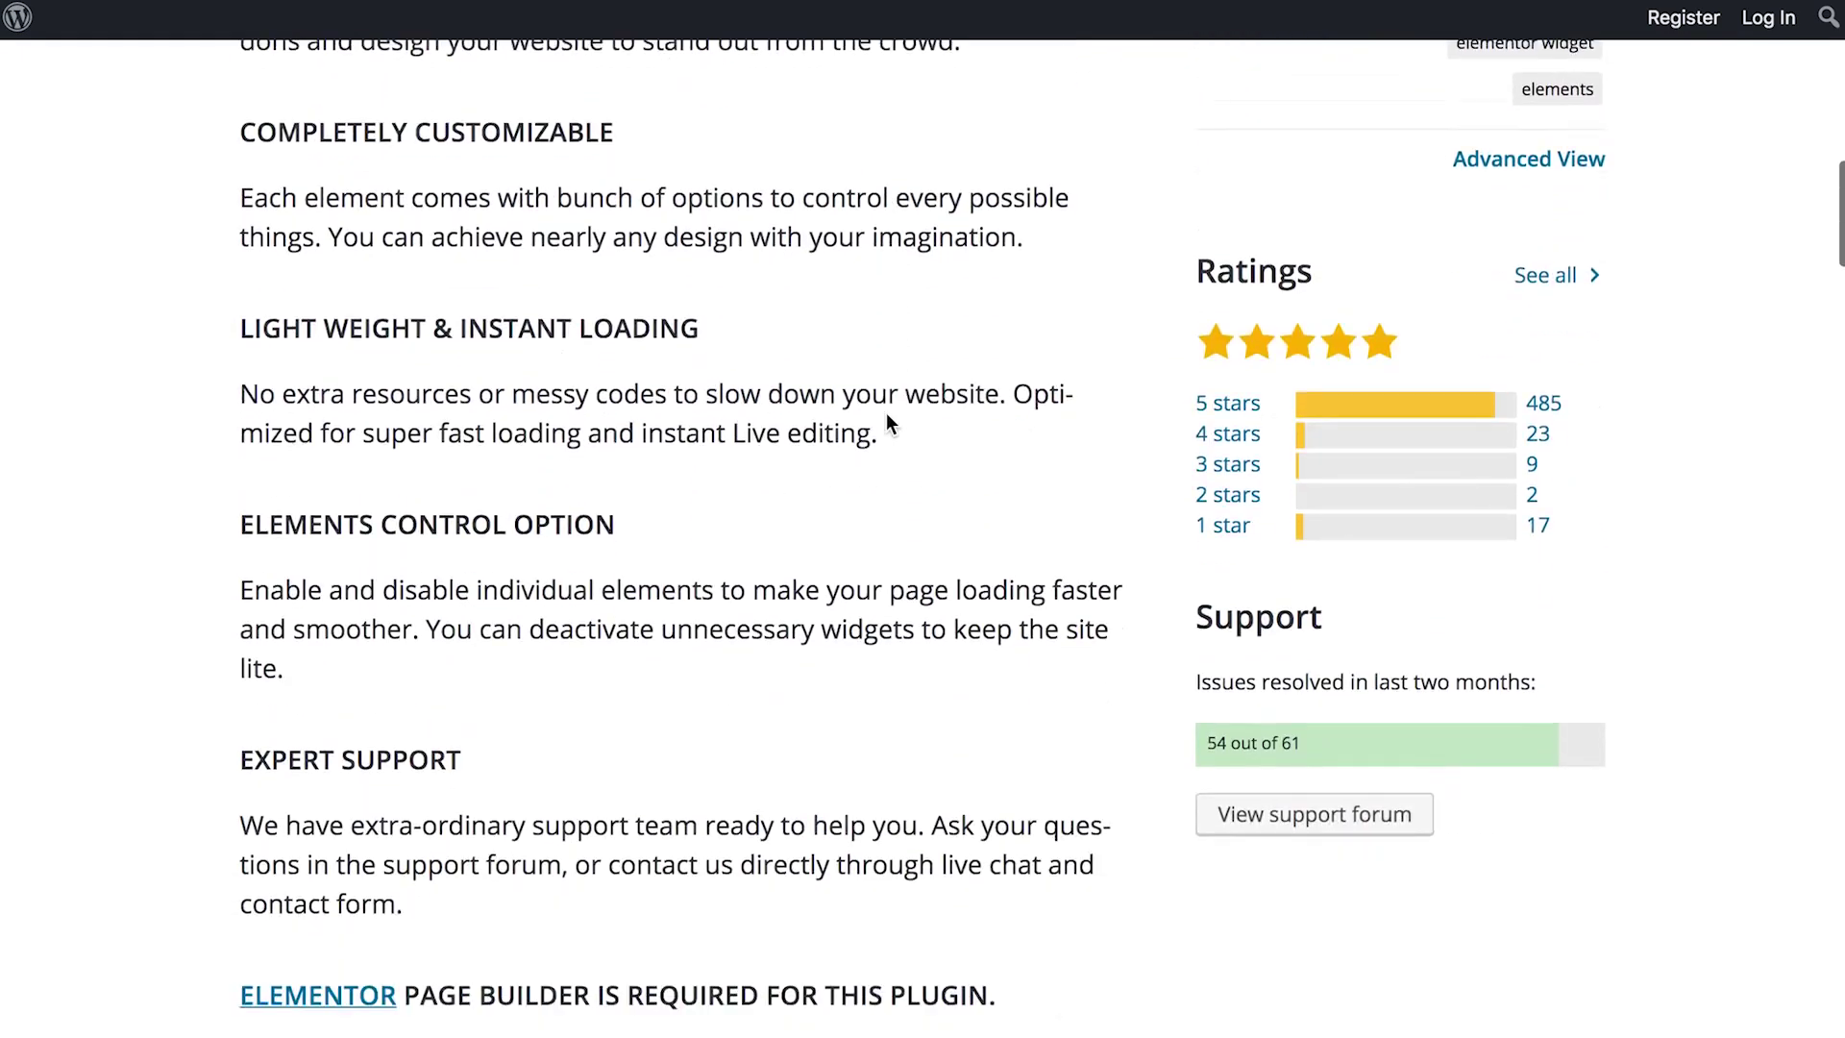
scroll(886, 414, "down", 8)
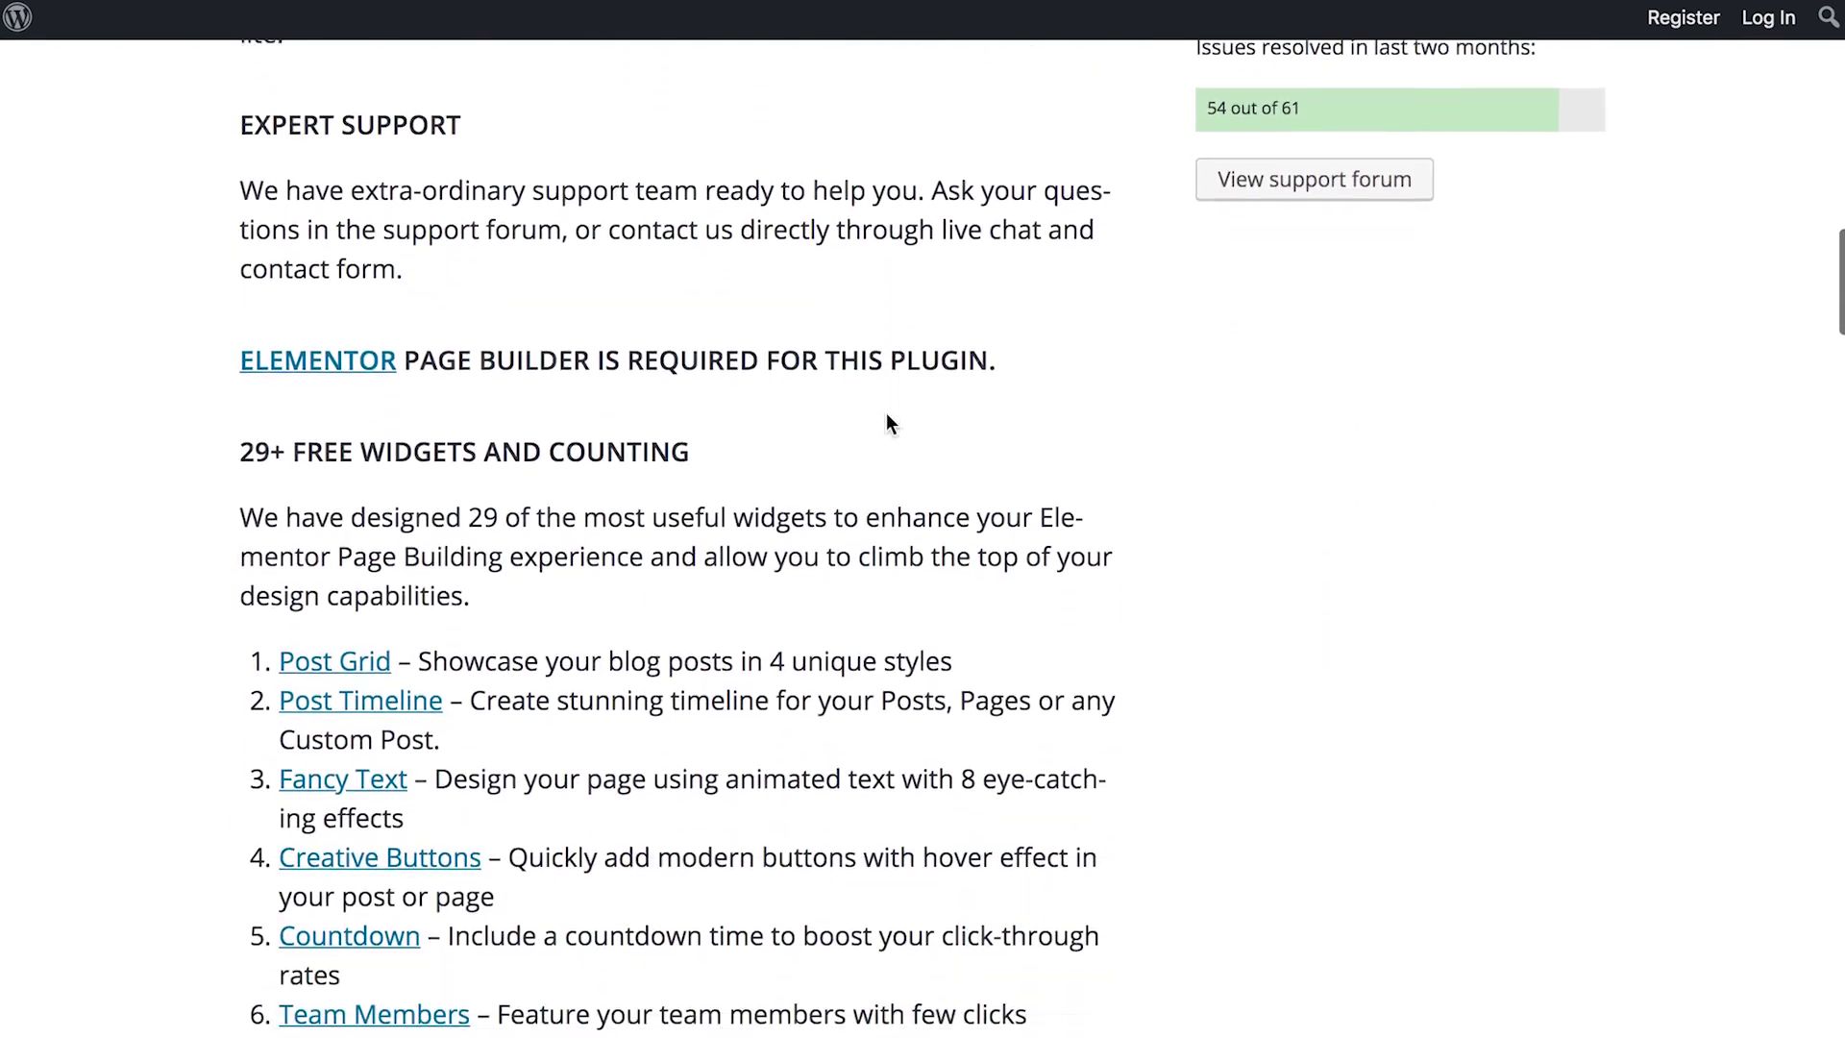
scroll(886, 418, "down", 4)
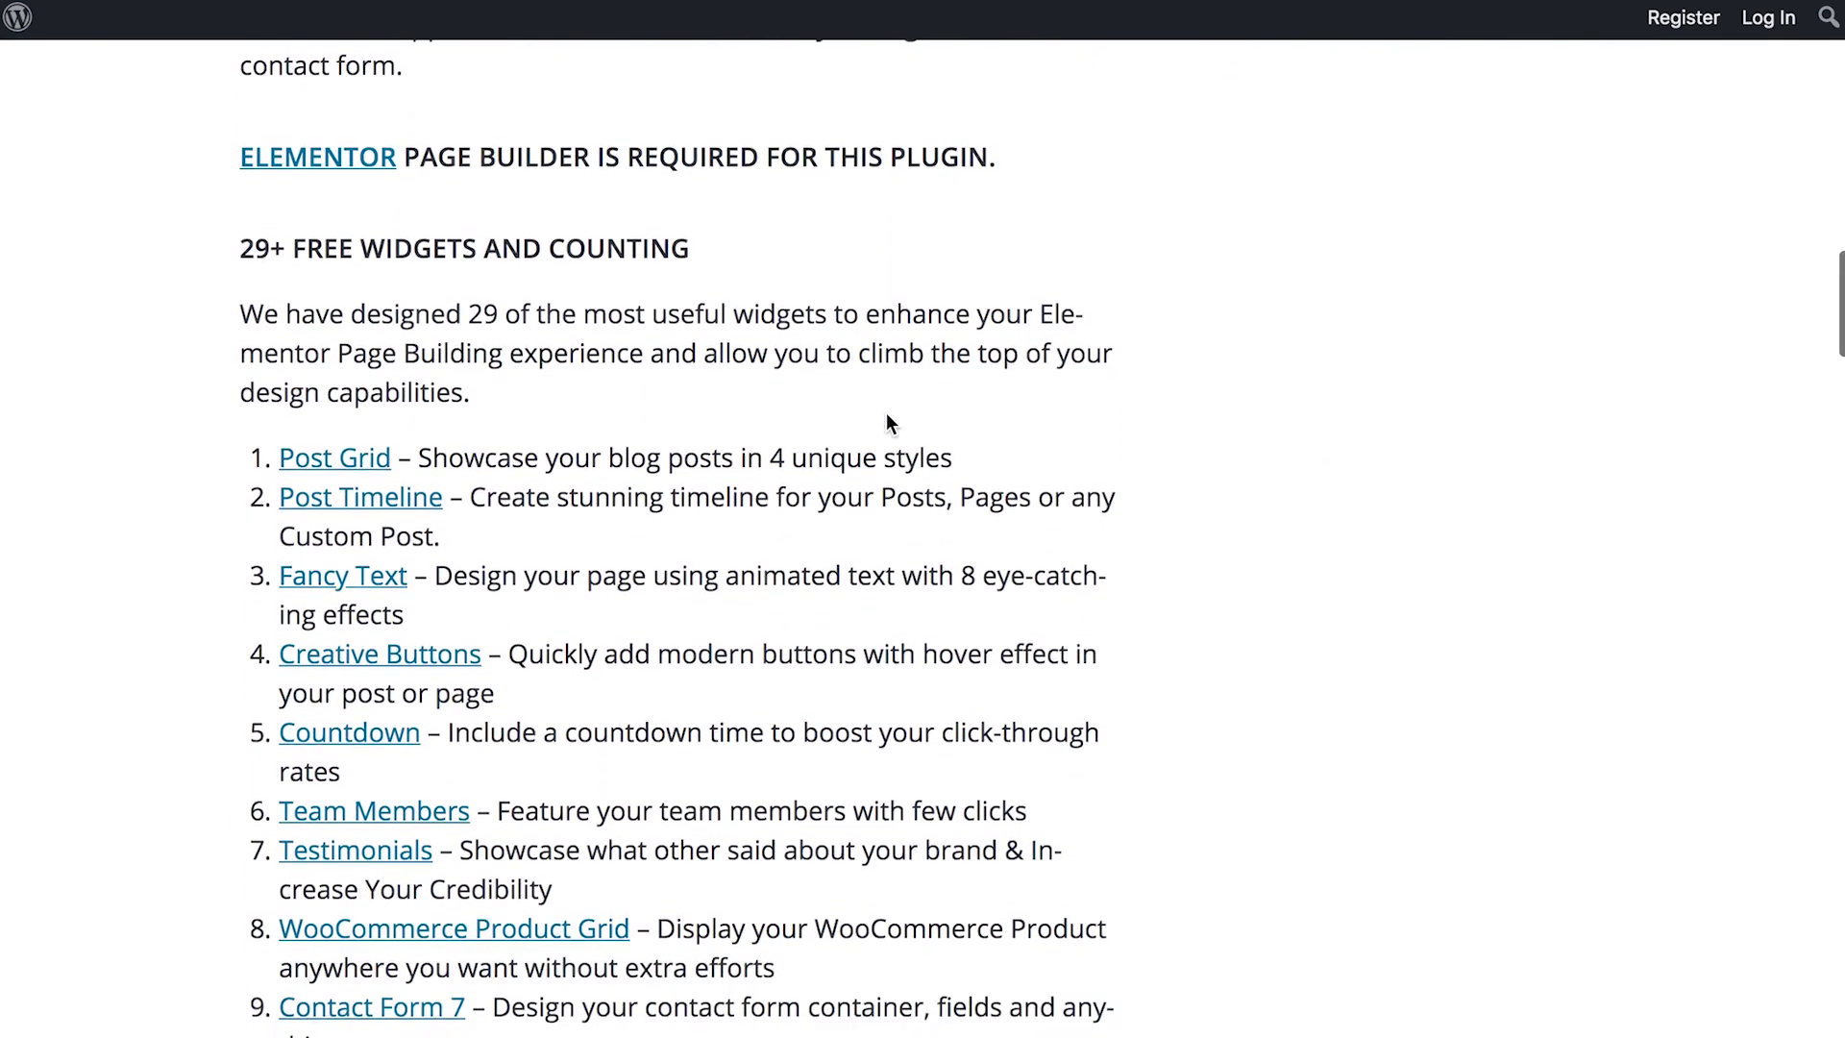
scroll(886, 415, "down", 1)
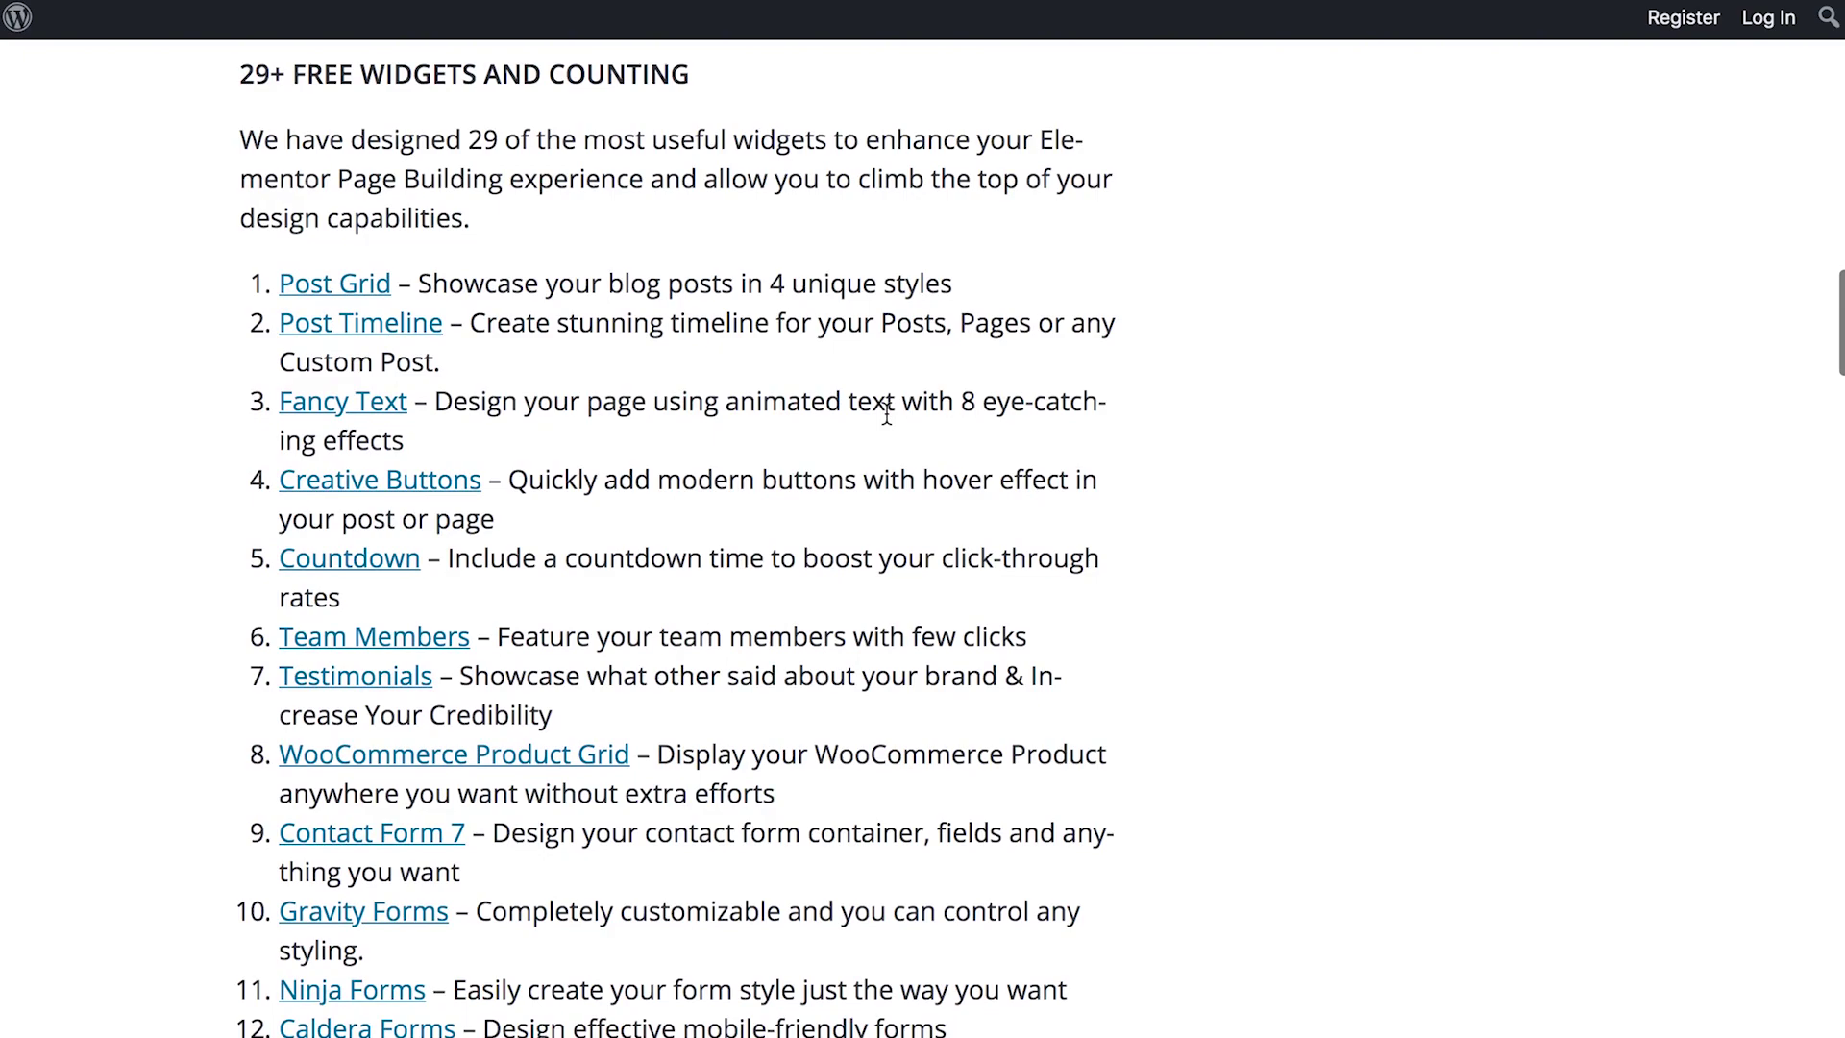
scroll(886, 414, "down", 12)
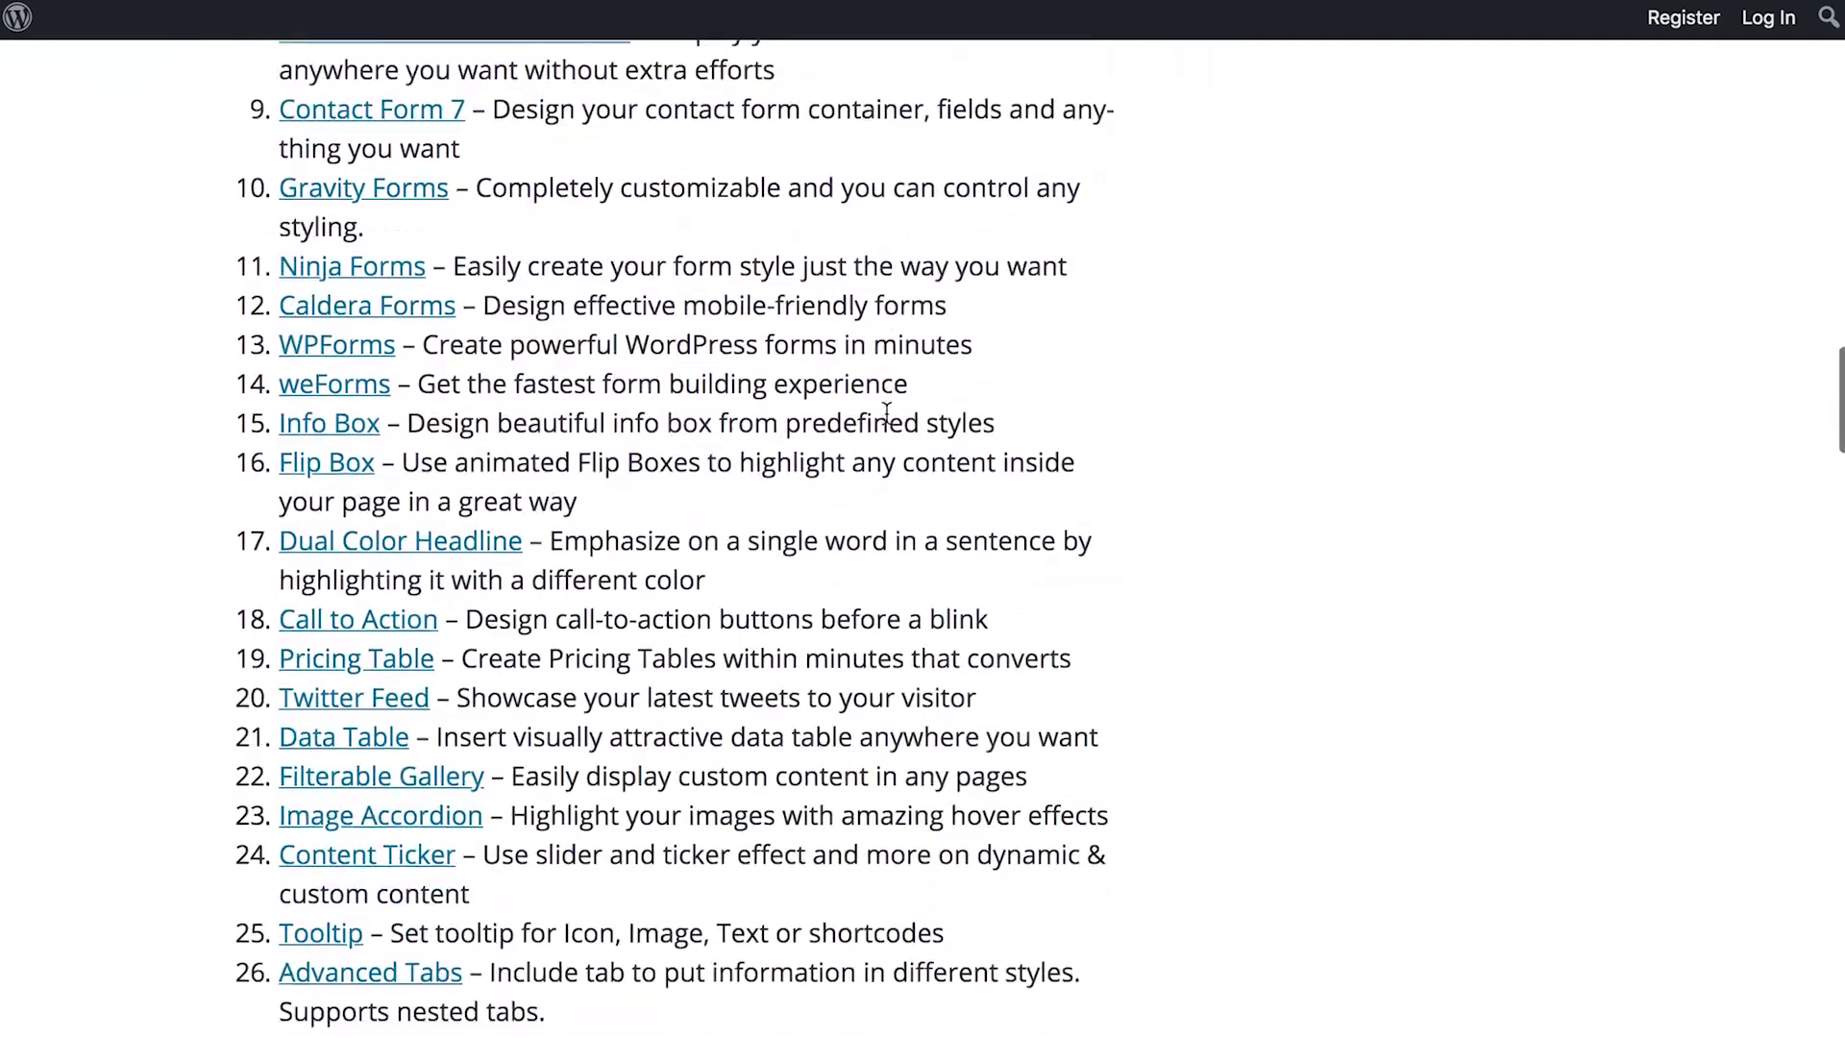
scroll(886, 414, "down", 15)
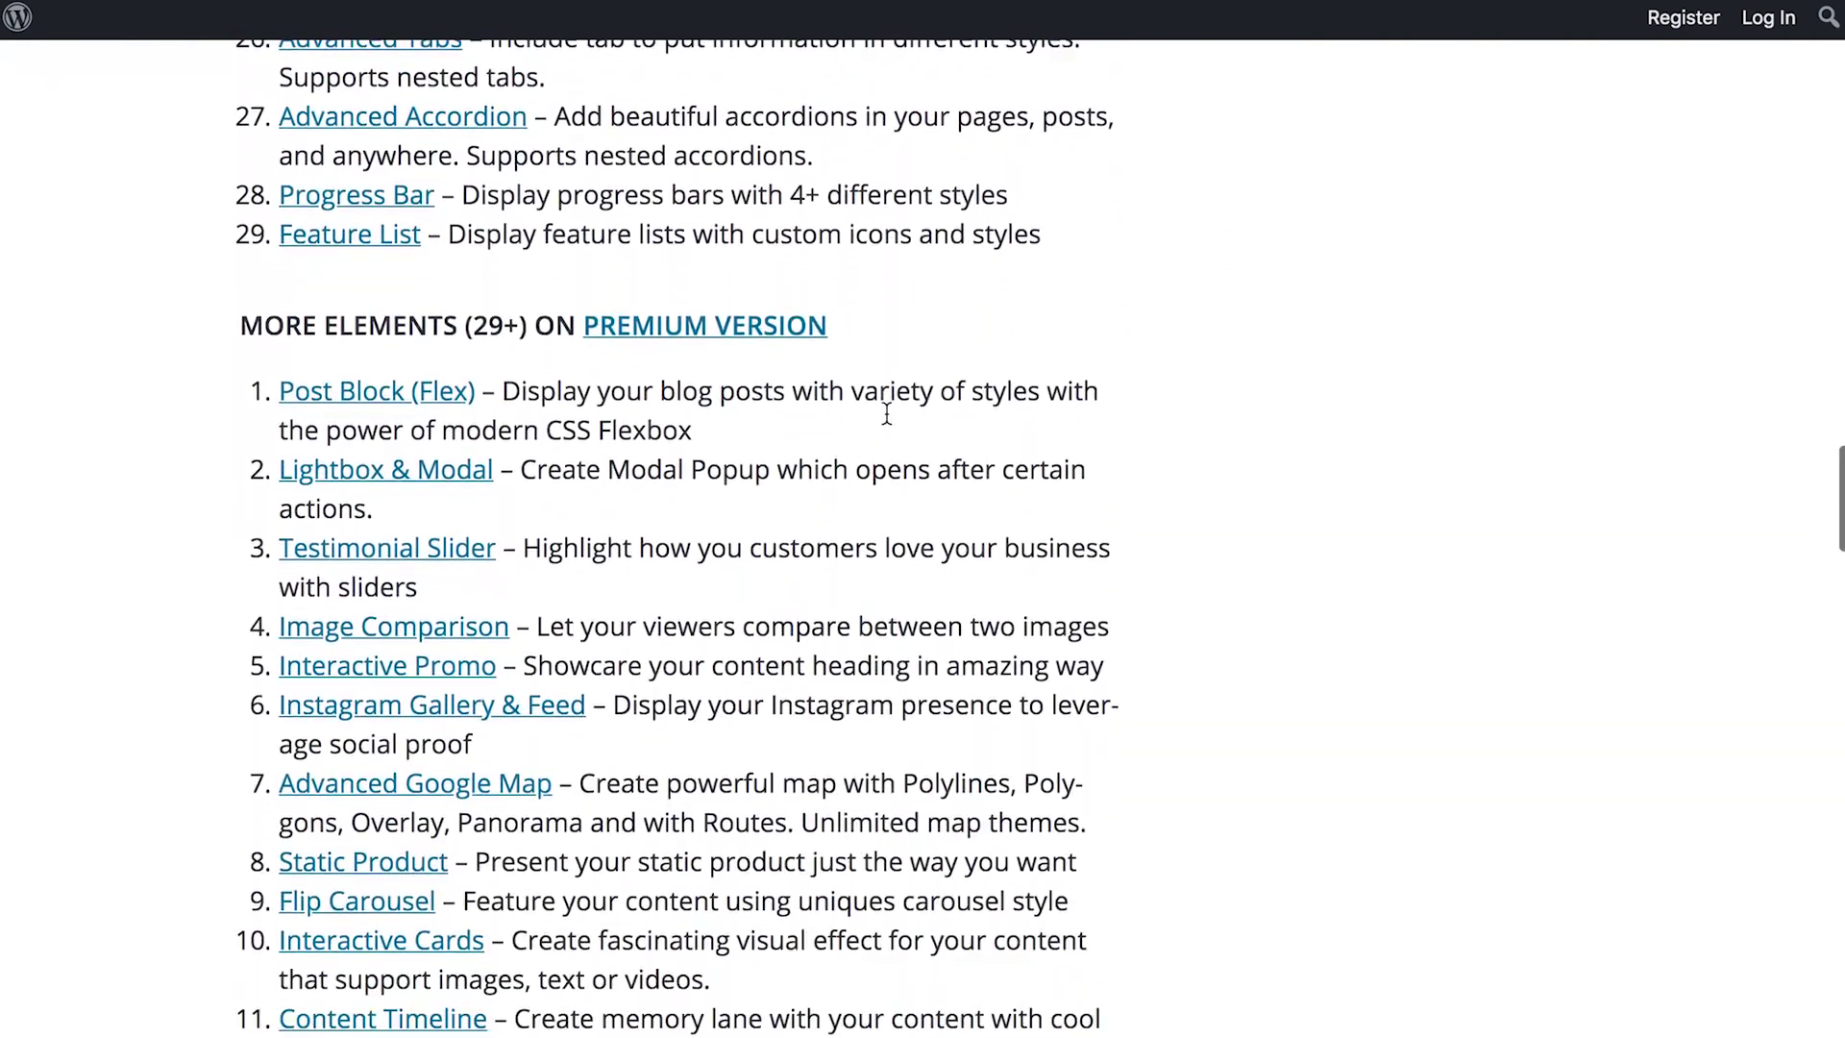
scroll(886, 414, "up", 20)
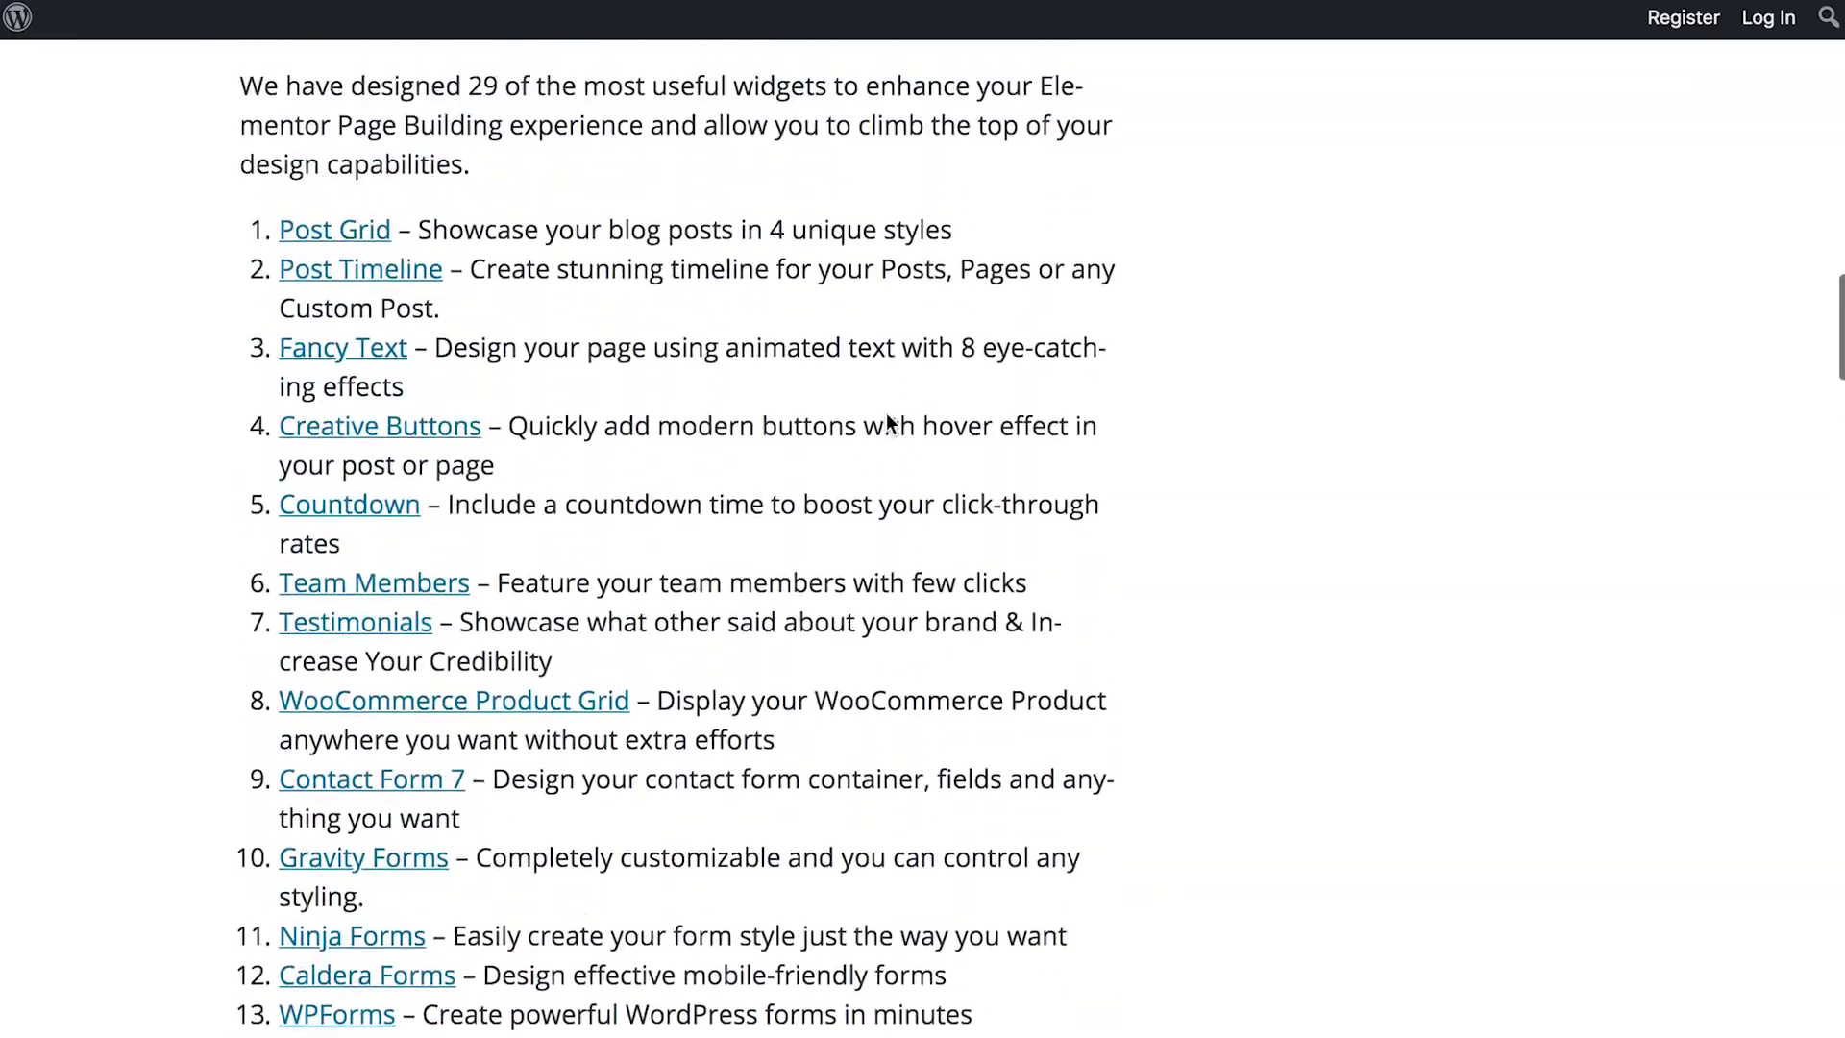
scroll(887, 423, "up", 5)
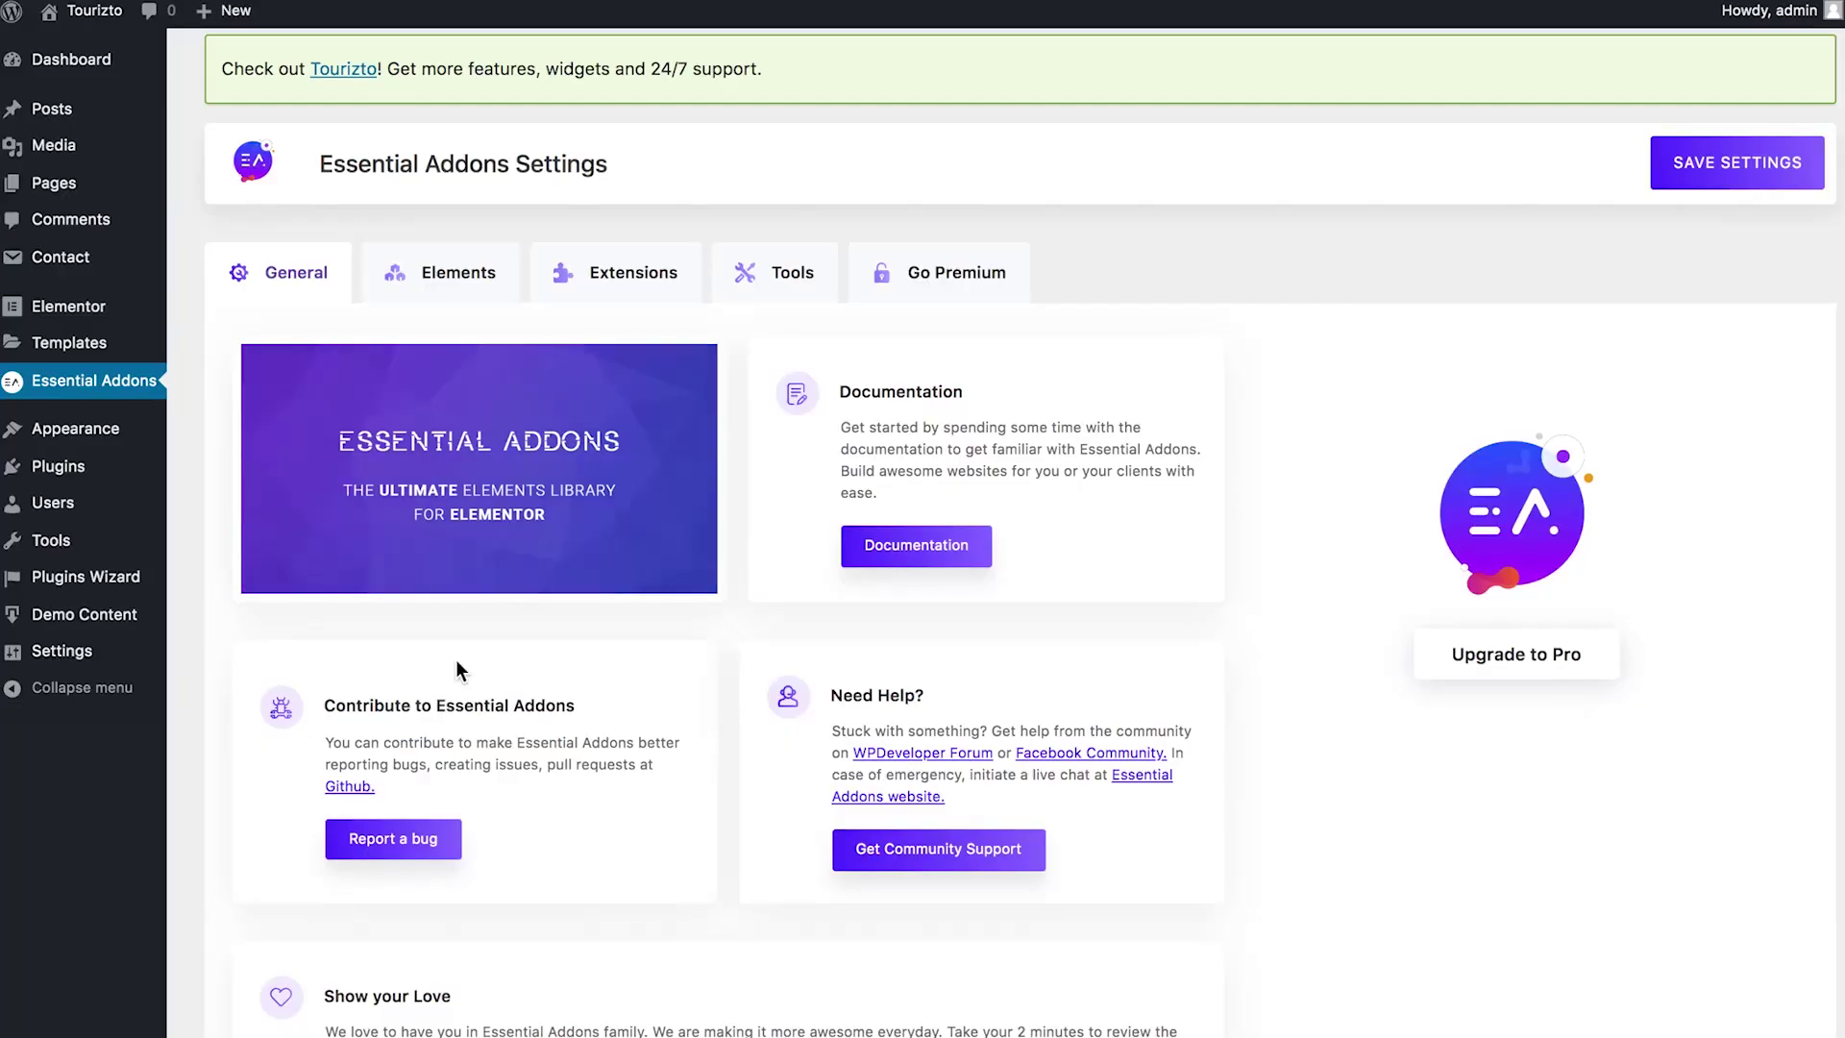
Show the Elements tab of the Essential Addons settings with each widget's on/off switch
scroll(196, 638, "down", 3)
scroll(196, 638, "up", 2)
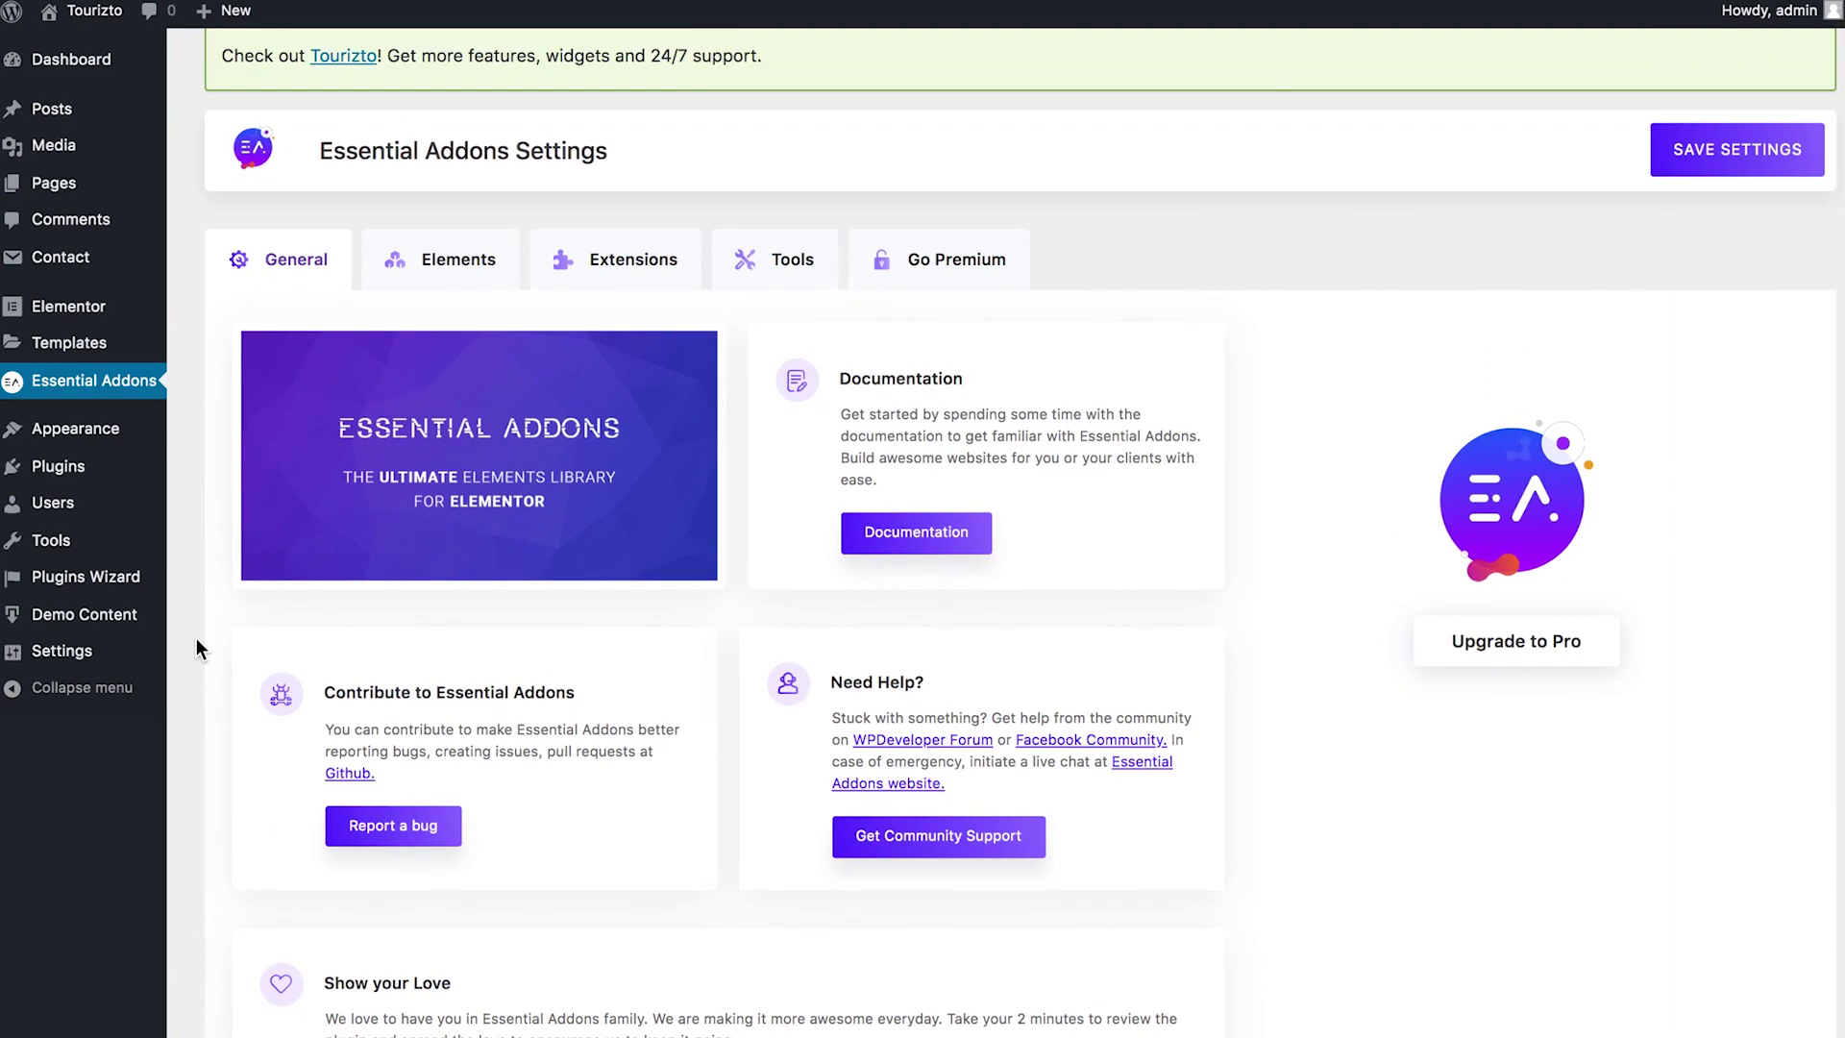
scroll(286, 781, "down", 1)
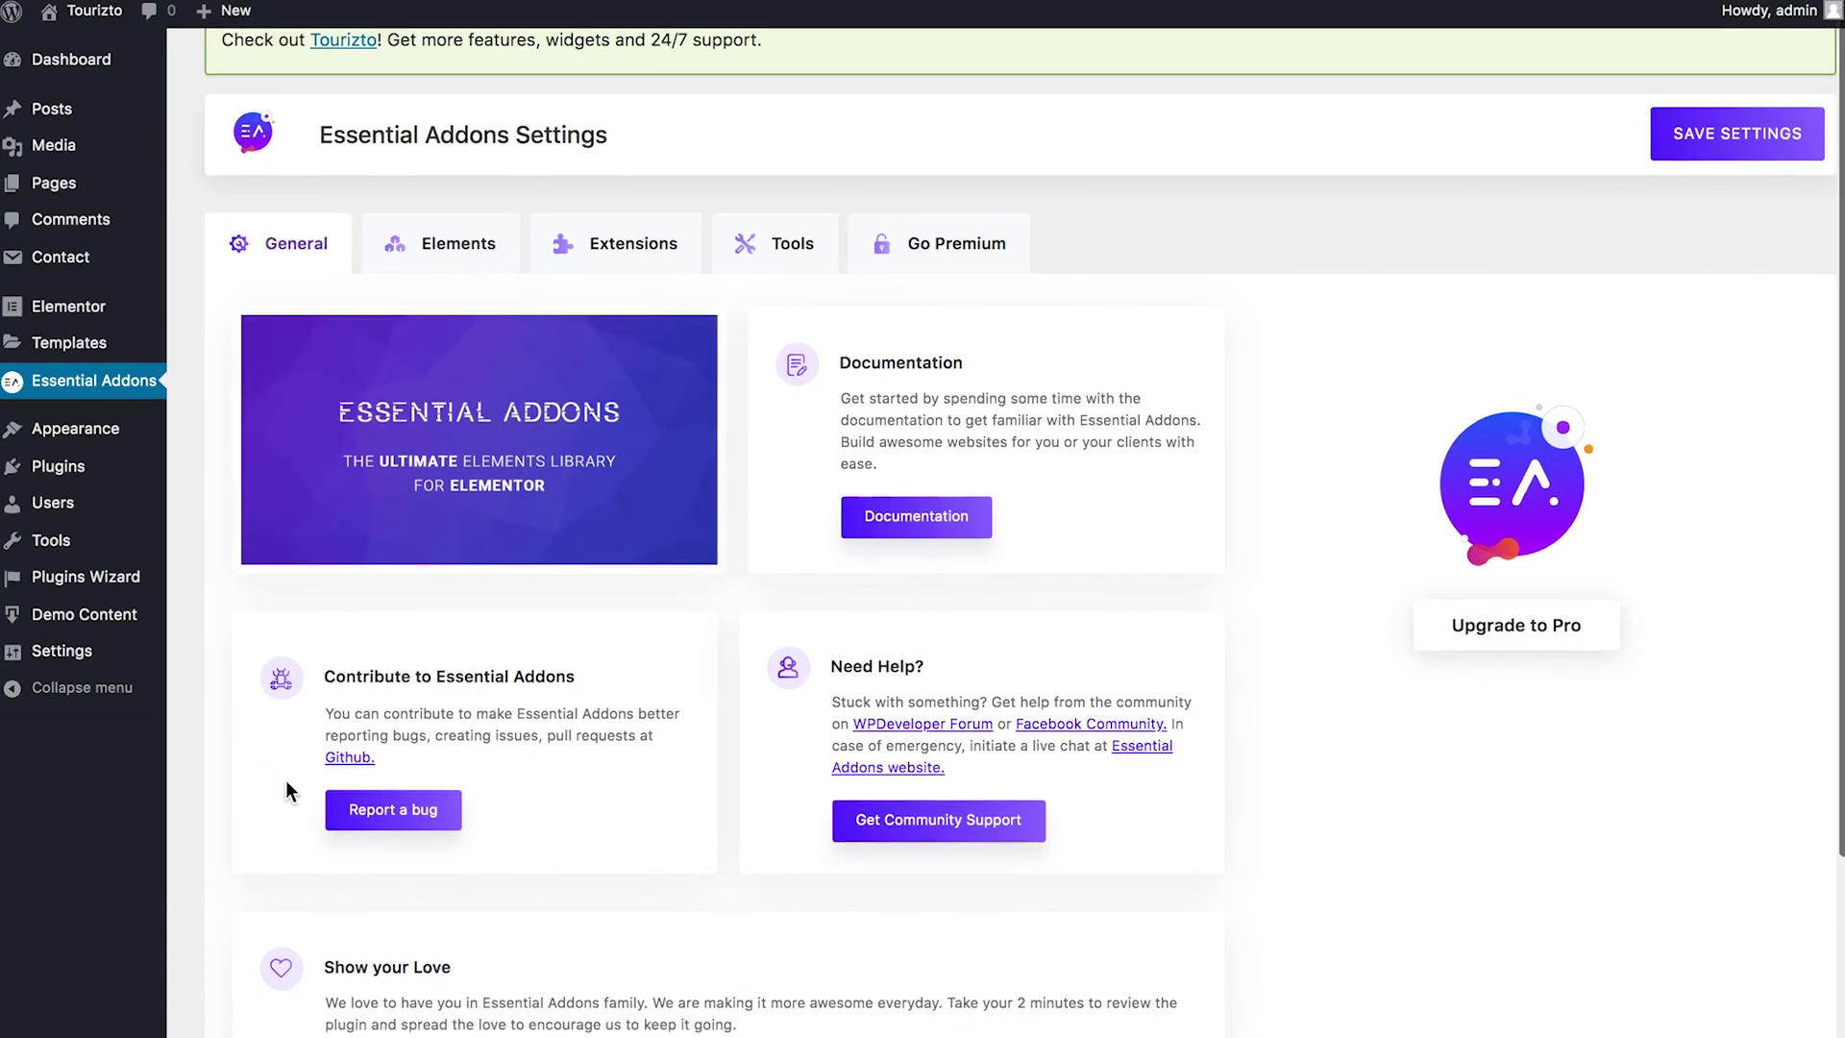
scroll(1089, 587, "down", 3)
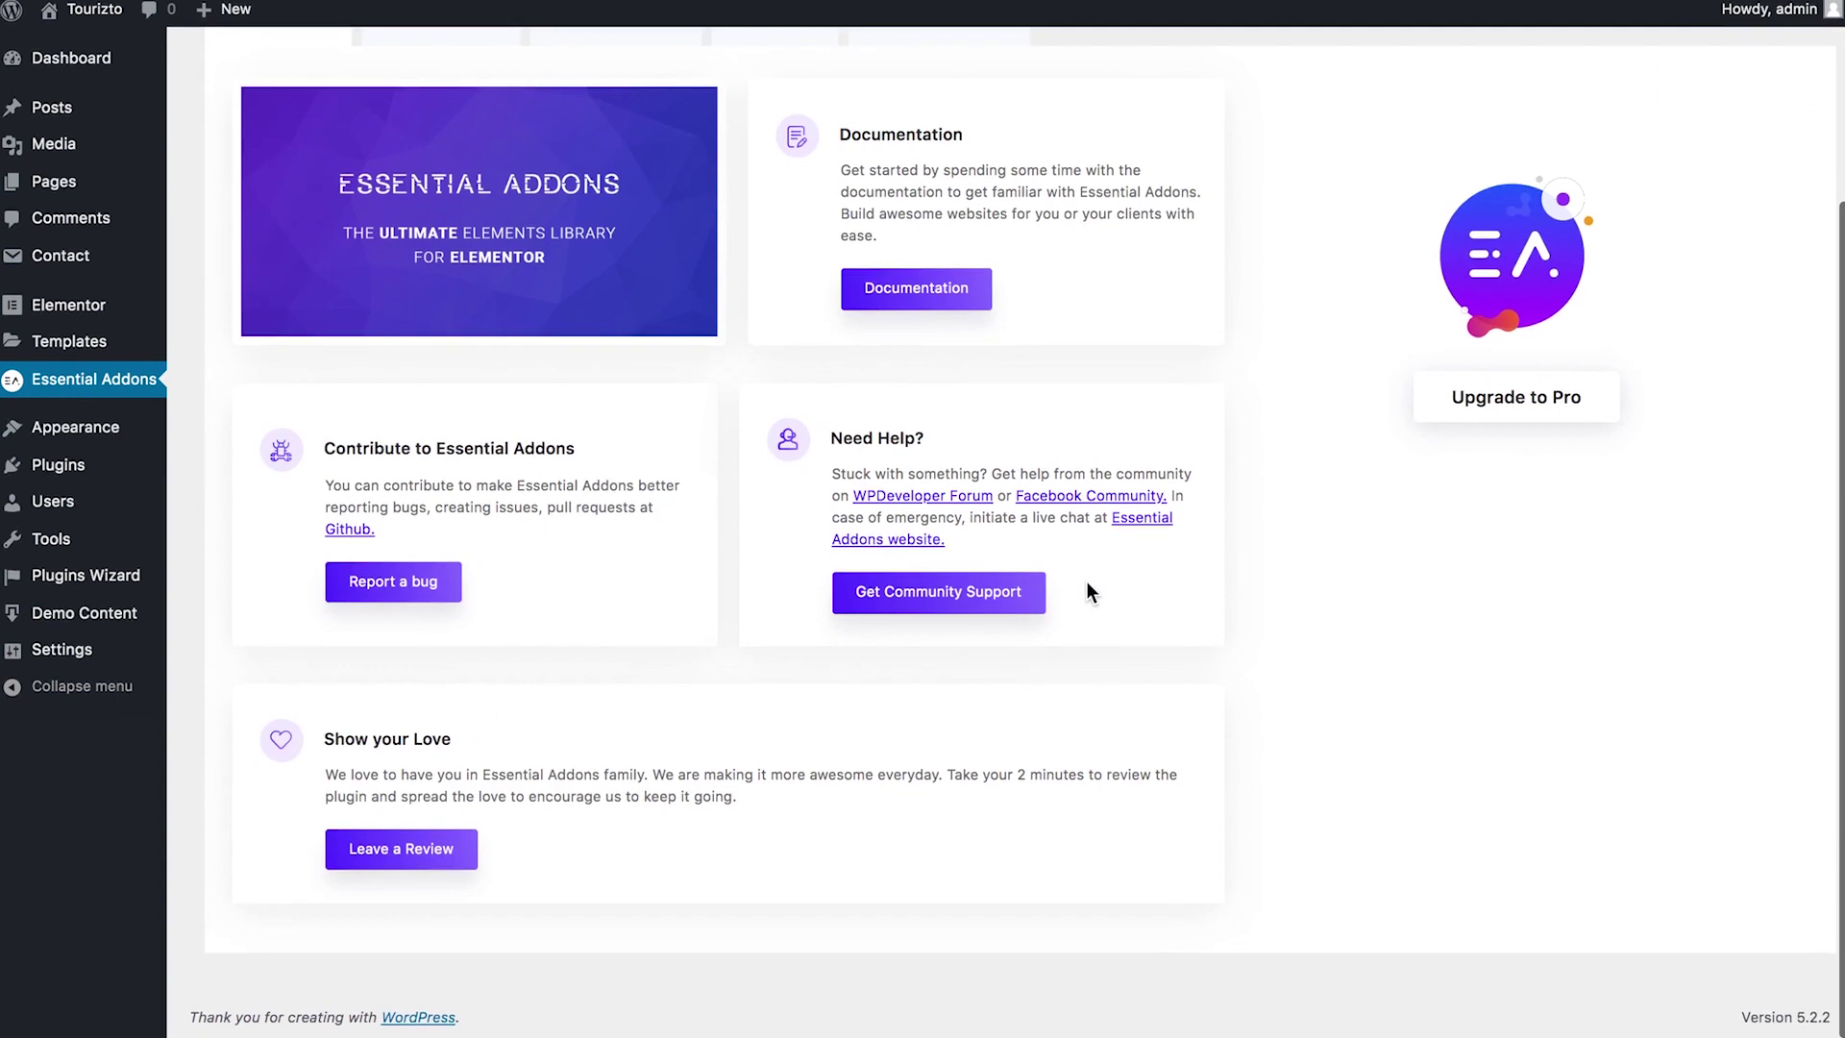
scroll(1089, 587, "up", 3)
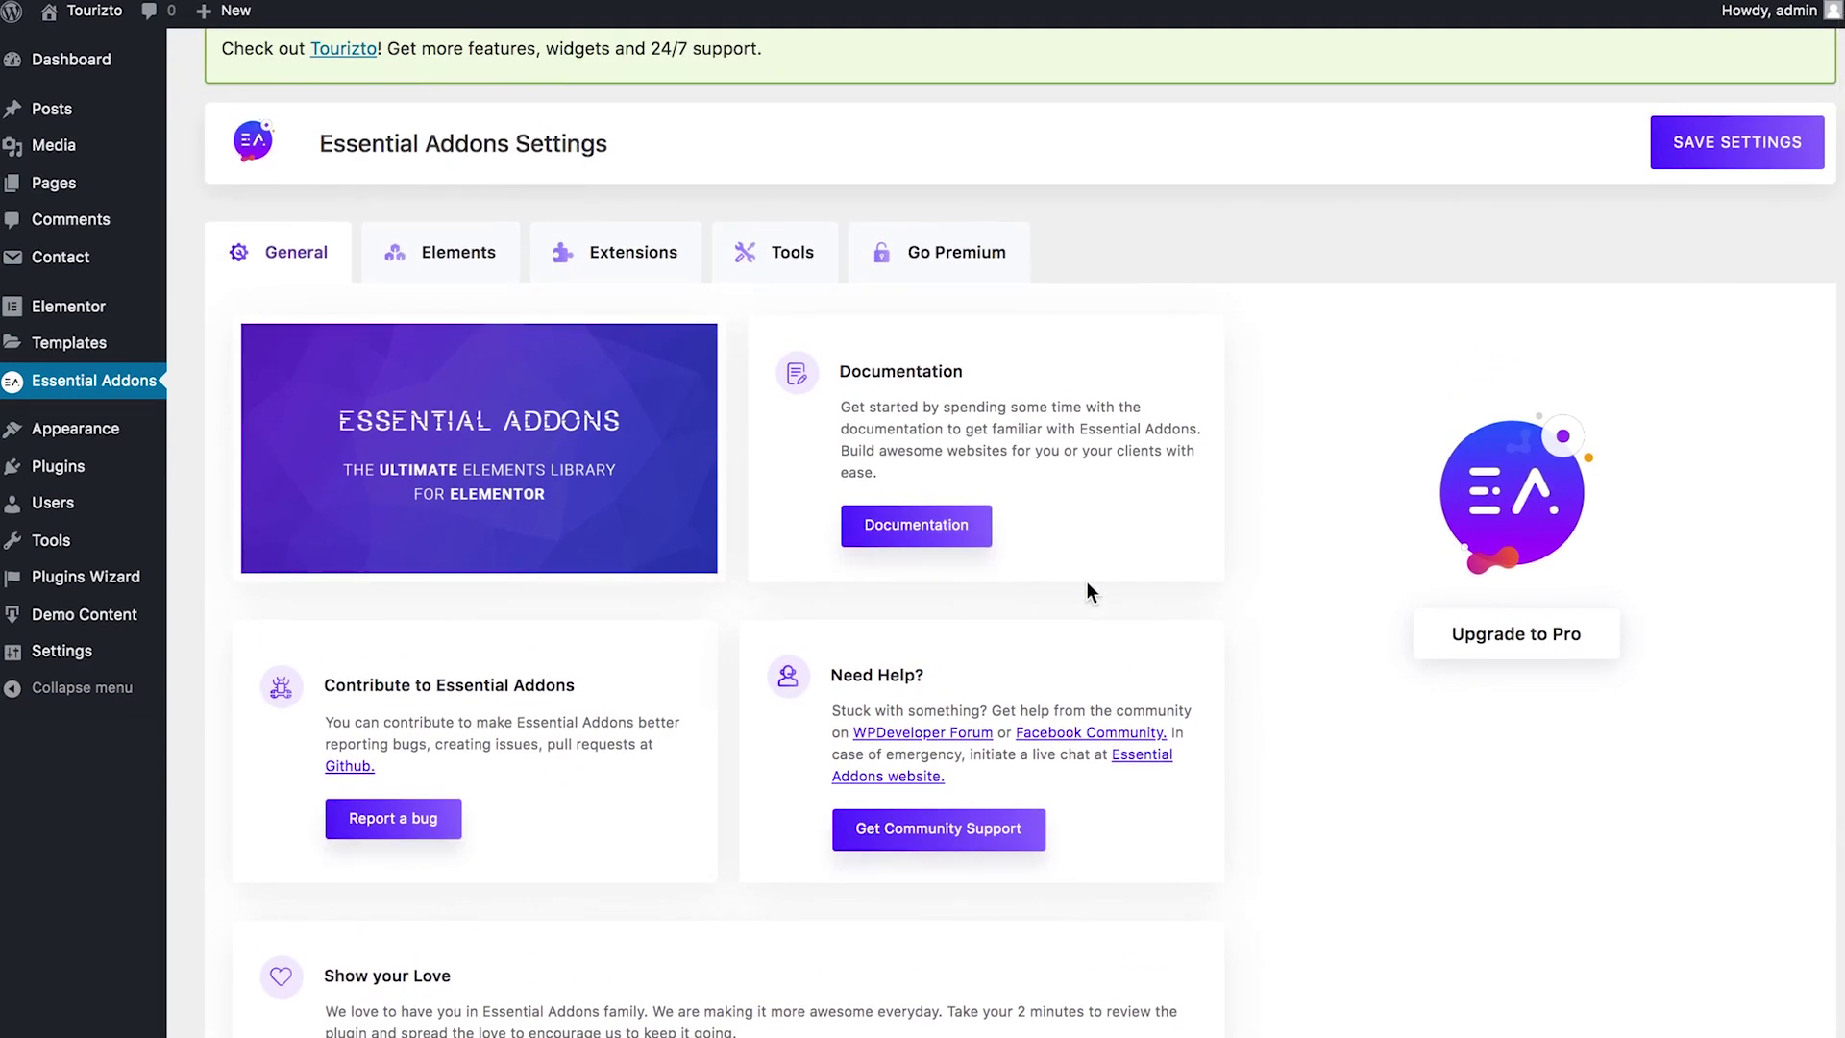
left_click(444, 265)
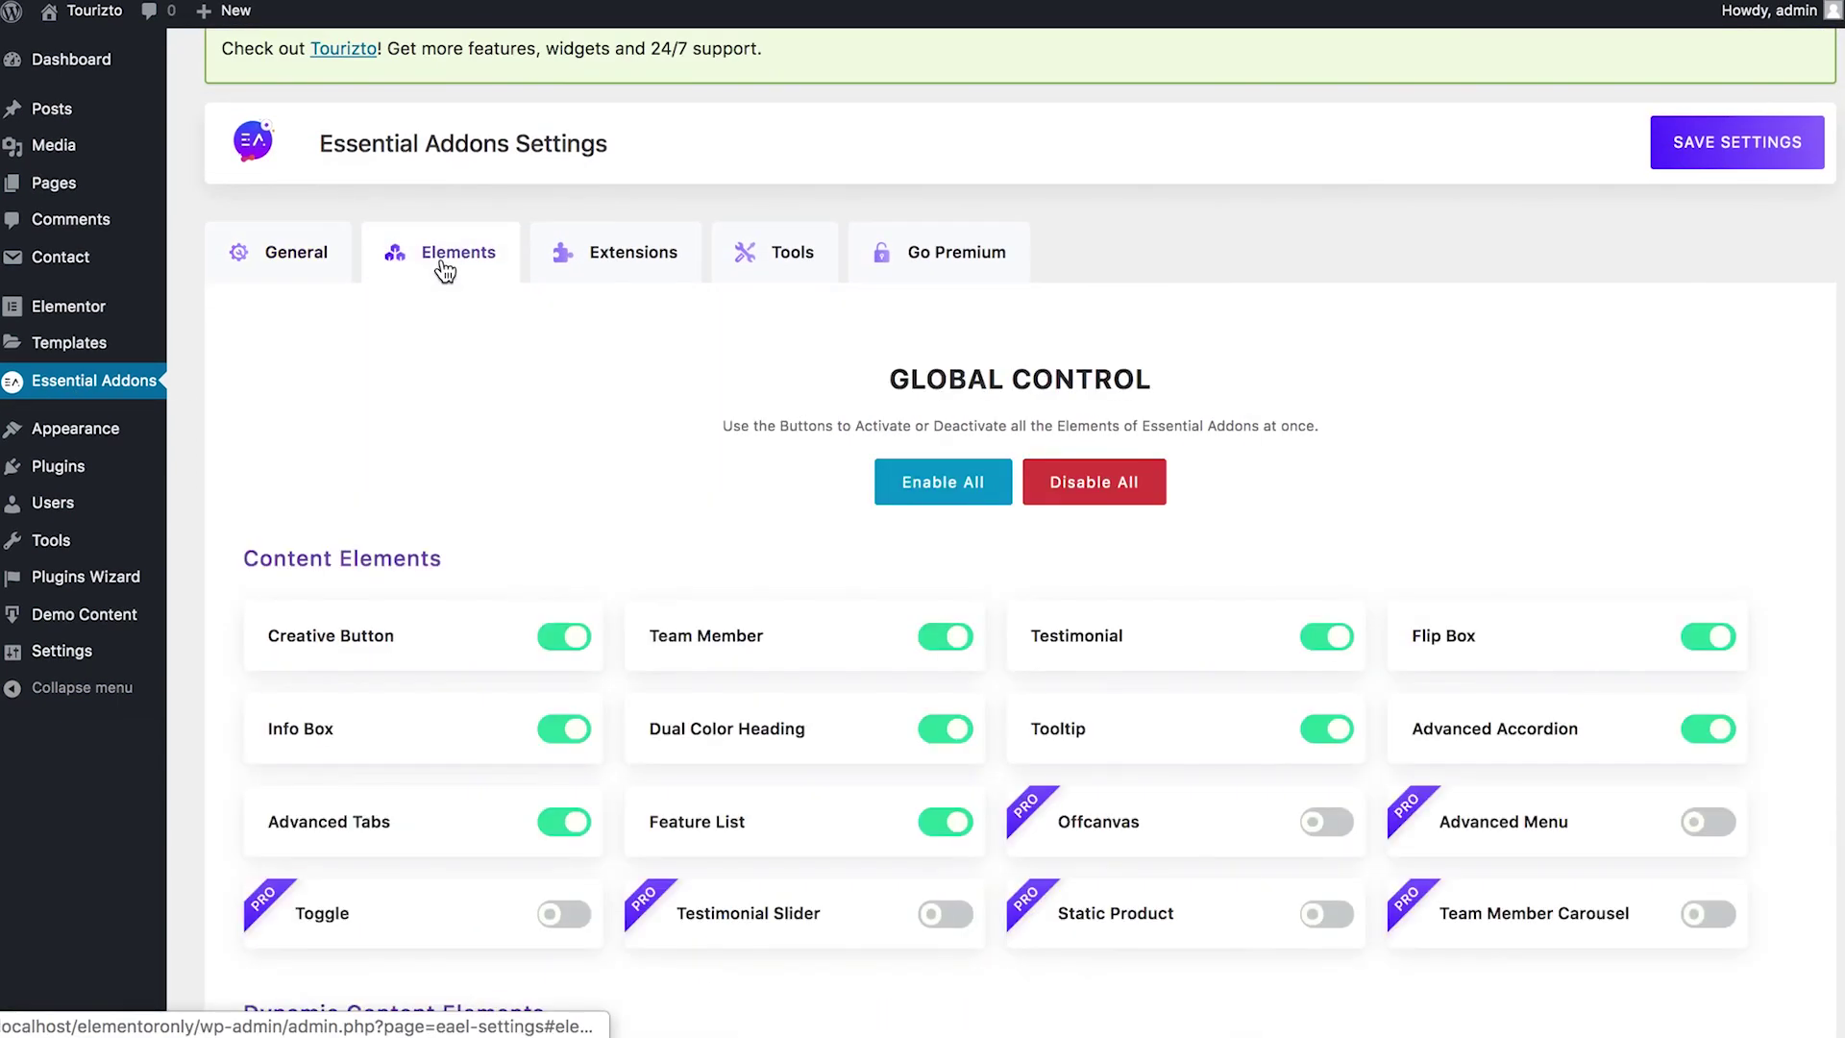
Scroll through all element toggles to Save Settings, then view the premium Extensions list
scroll(591, 509, "down", 2)
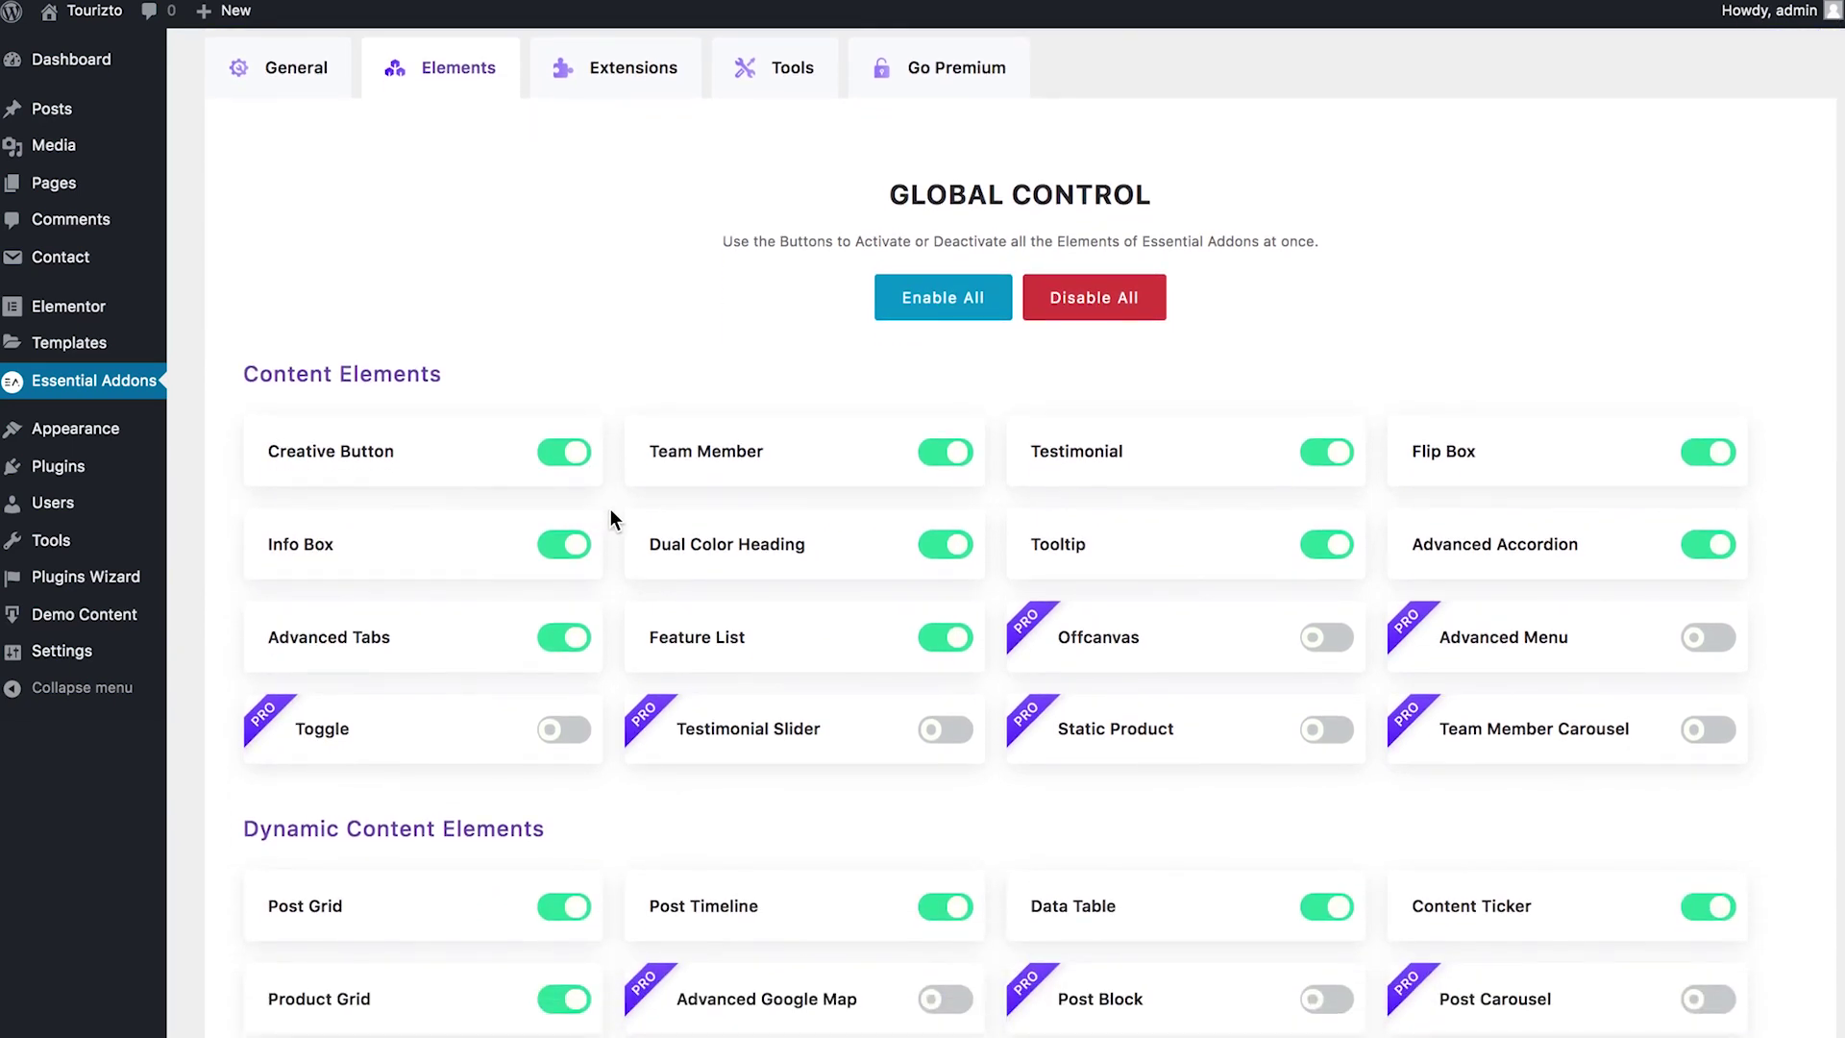
scroll(611, 519, "down", 1)
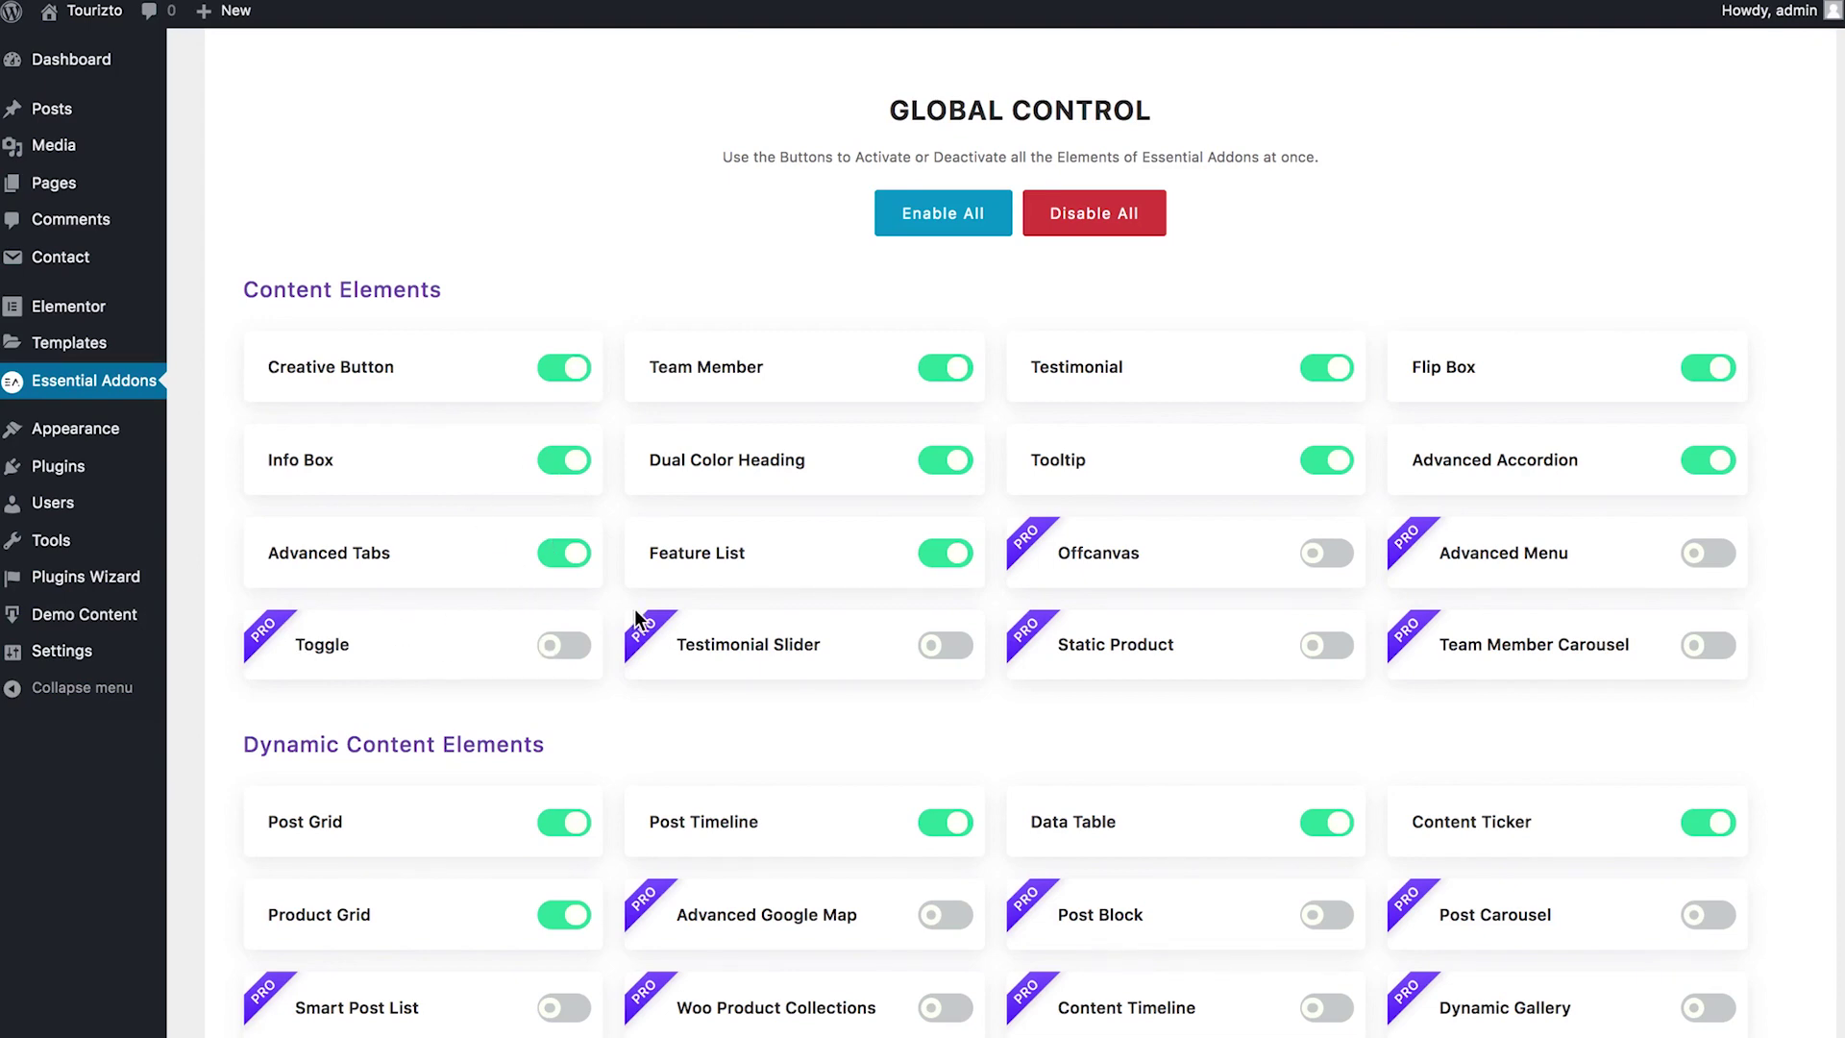
scroll(601, 586, "up", 1)
scroll(602, 586, "down", 4)
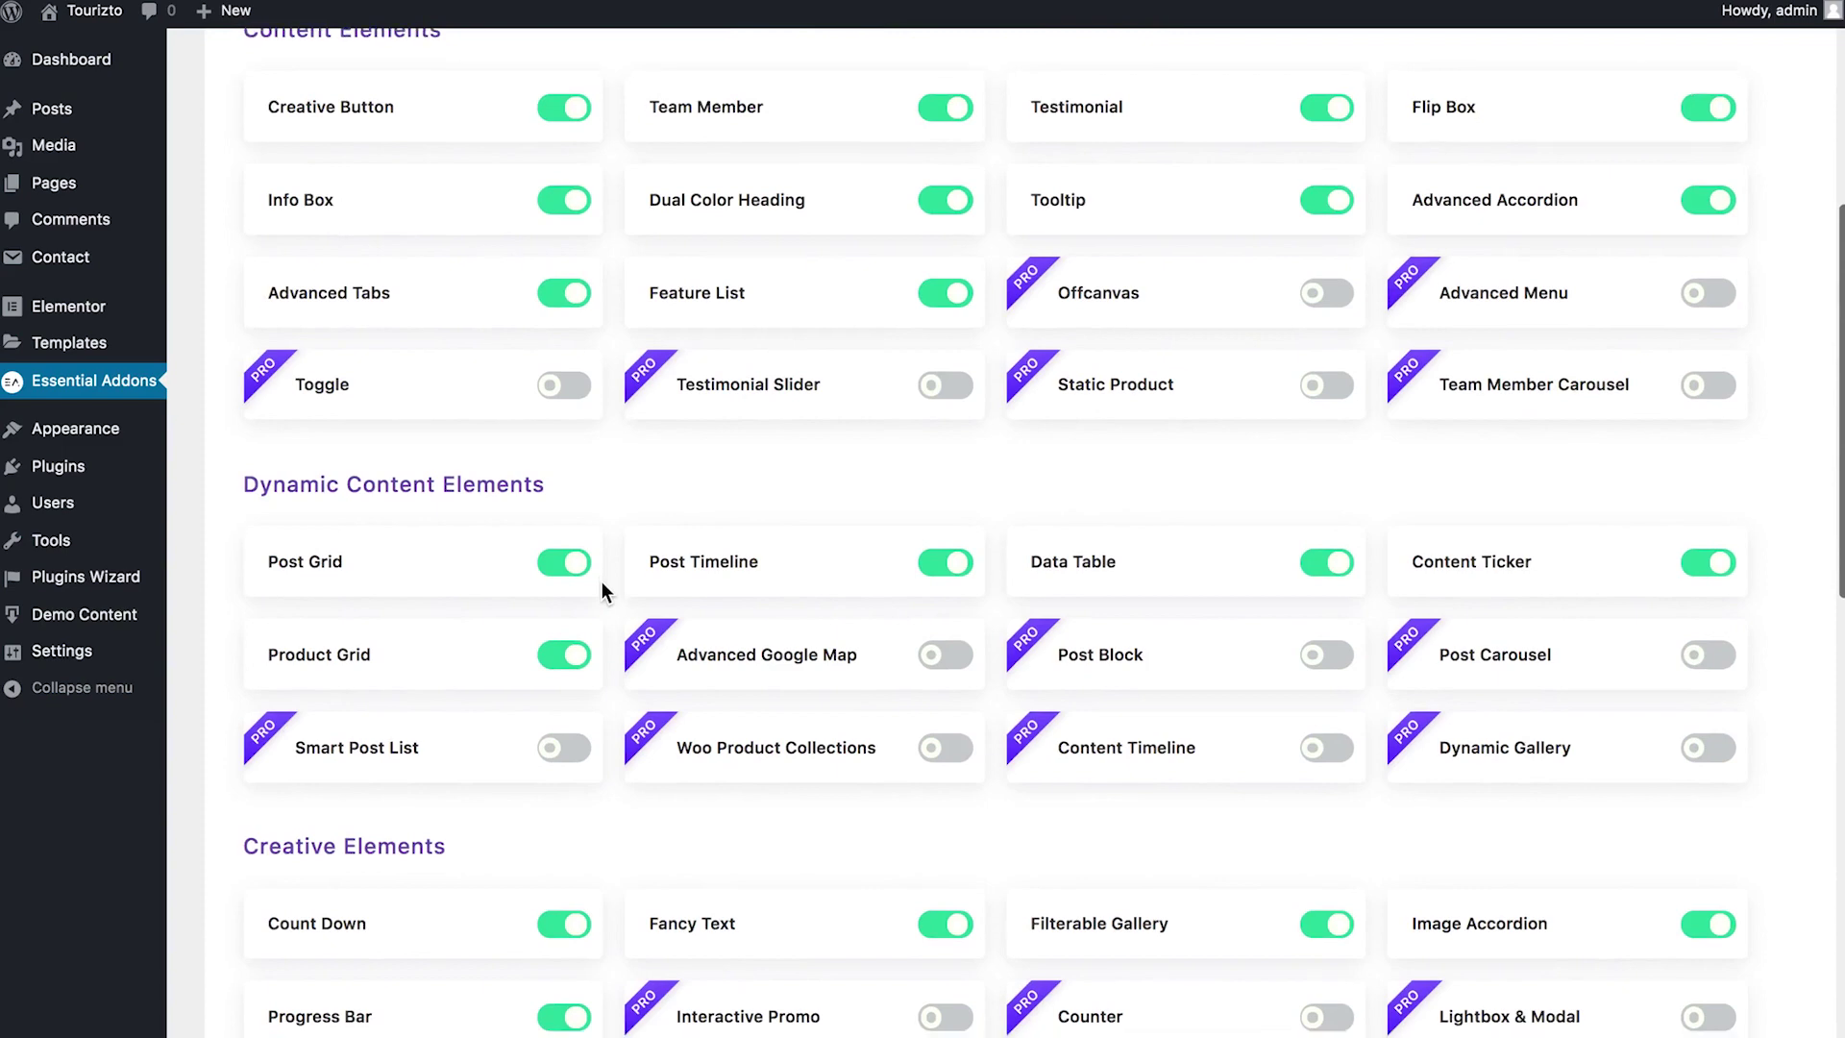
scroll(602, 581, "up", 5)
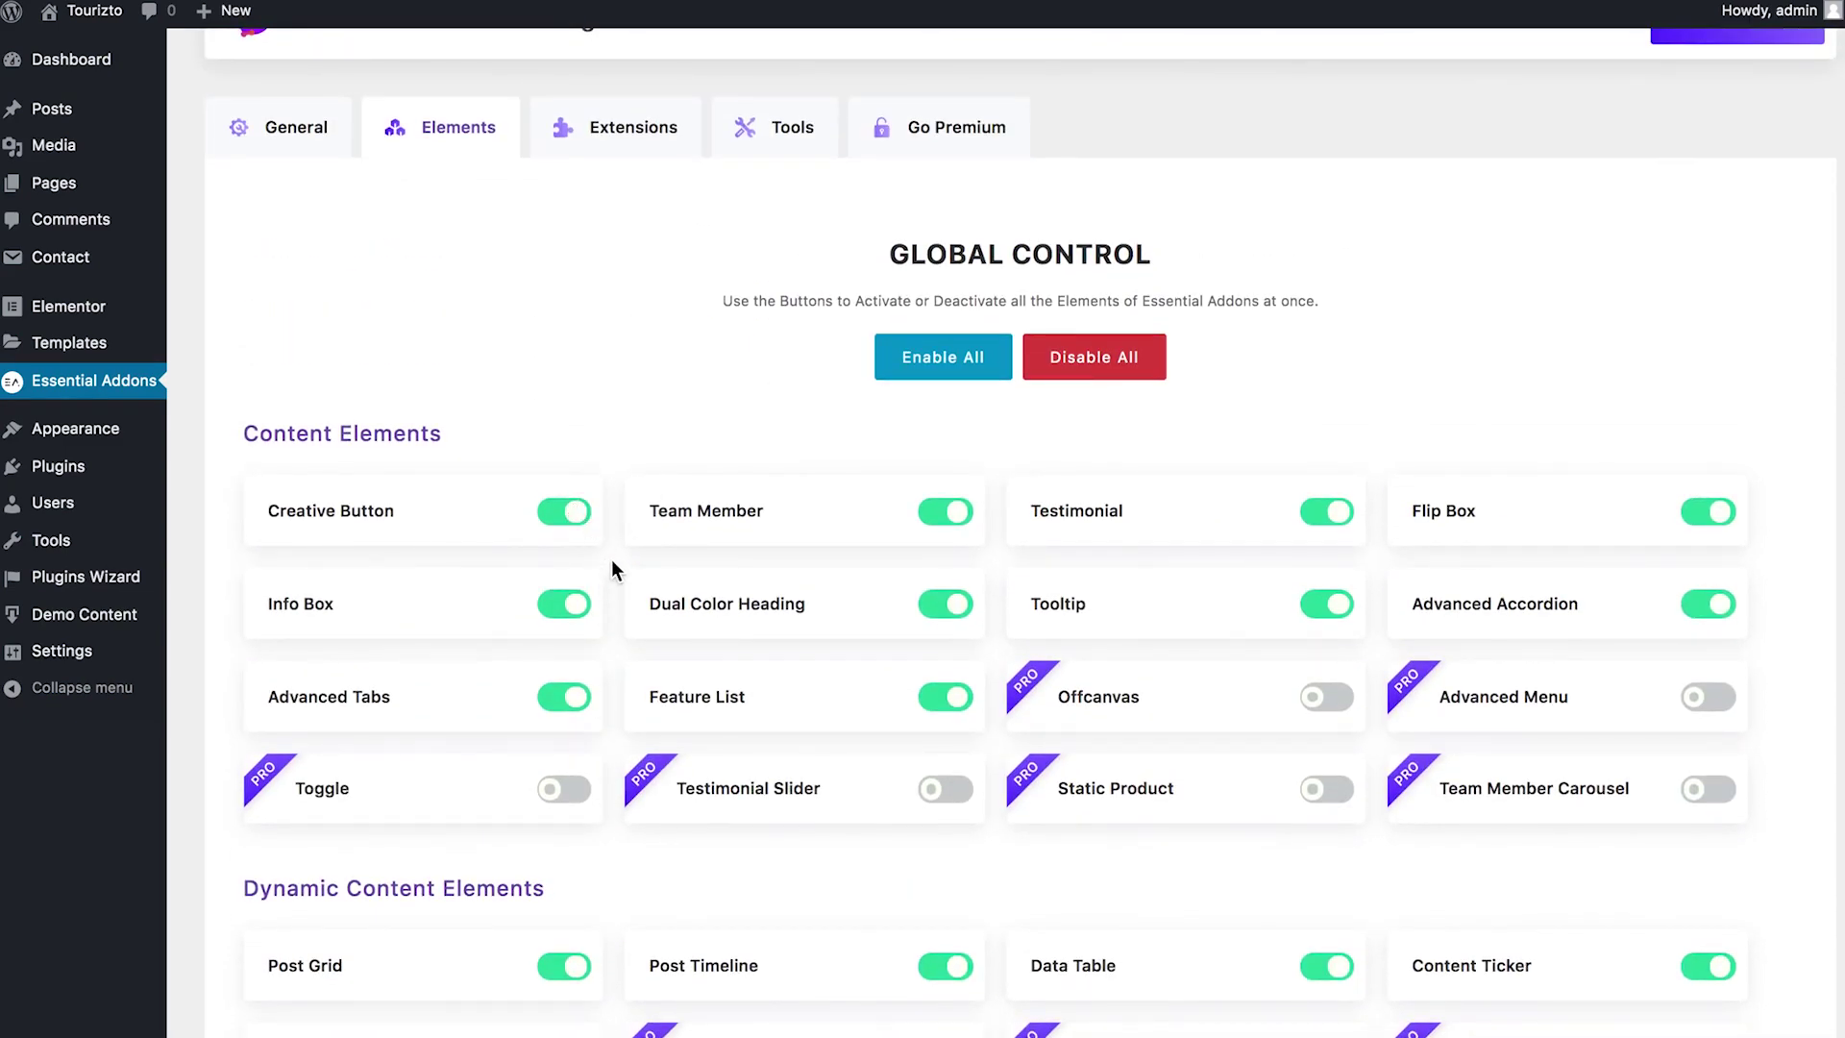
scroll(613, 561, "down", 7)
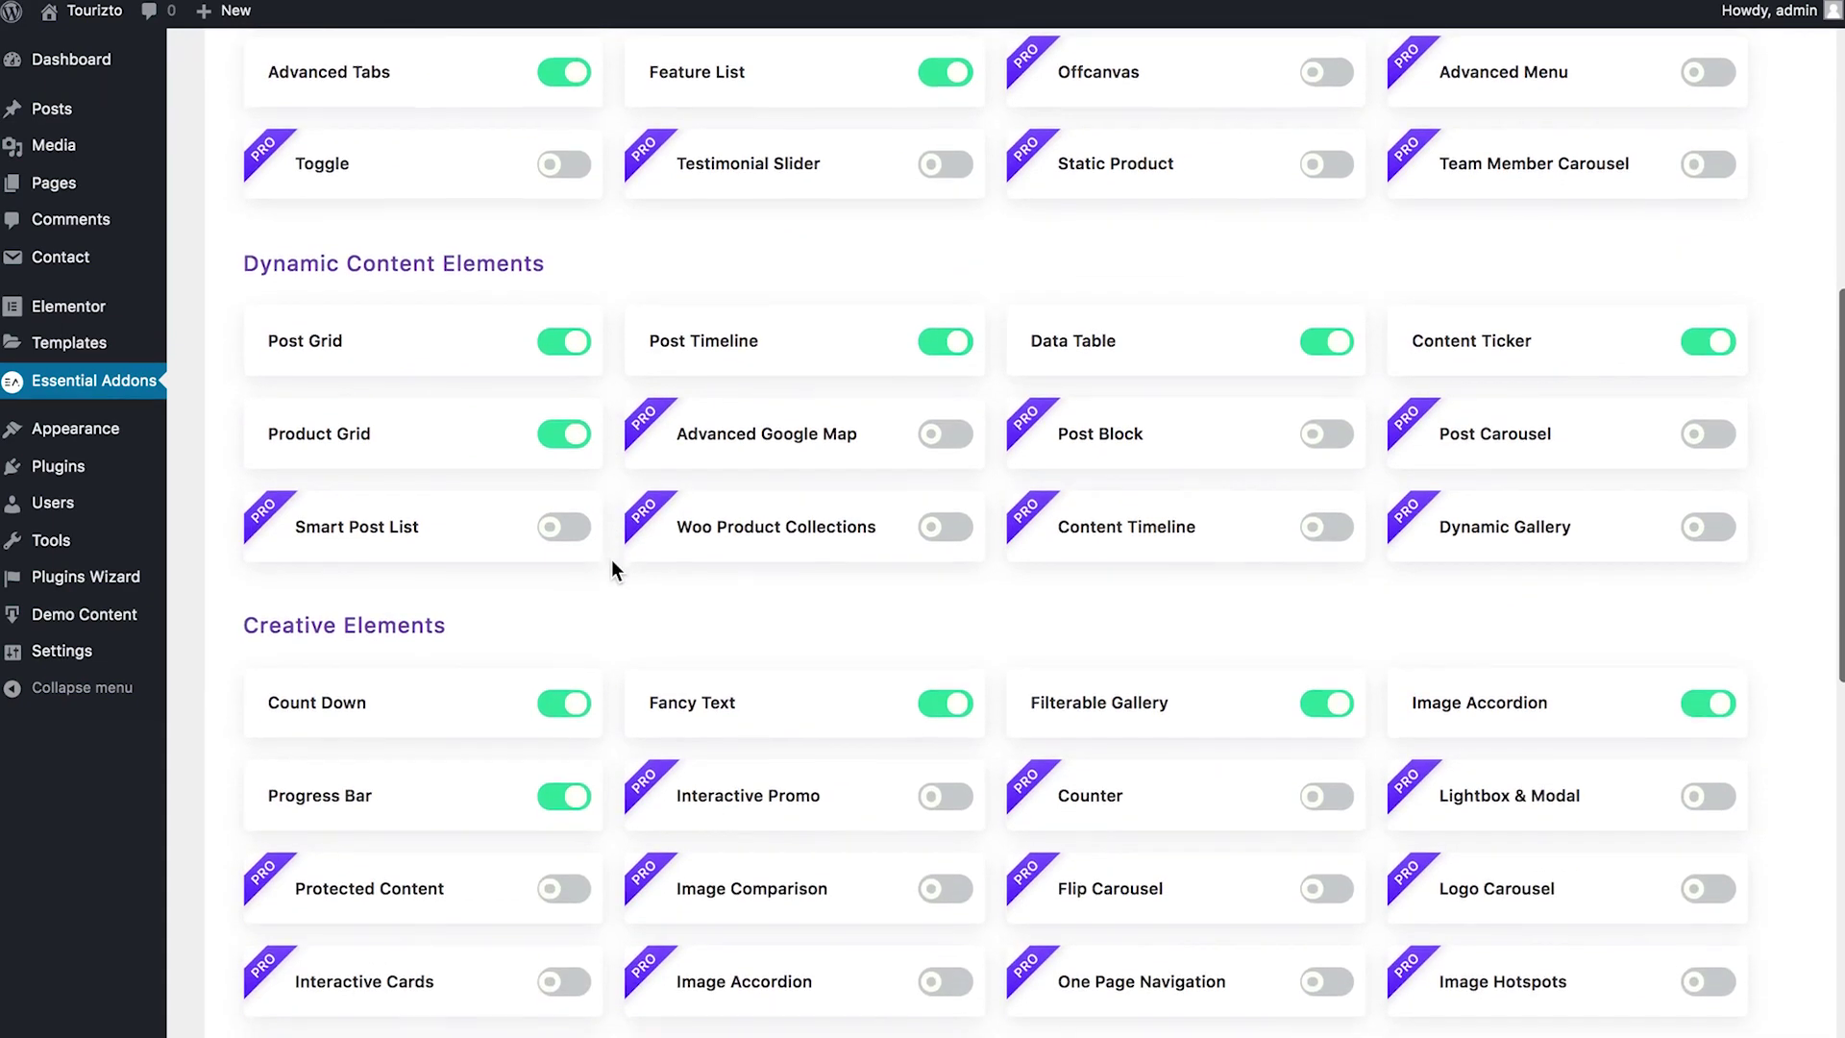
scroll(612, 559, "down", 3)
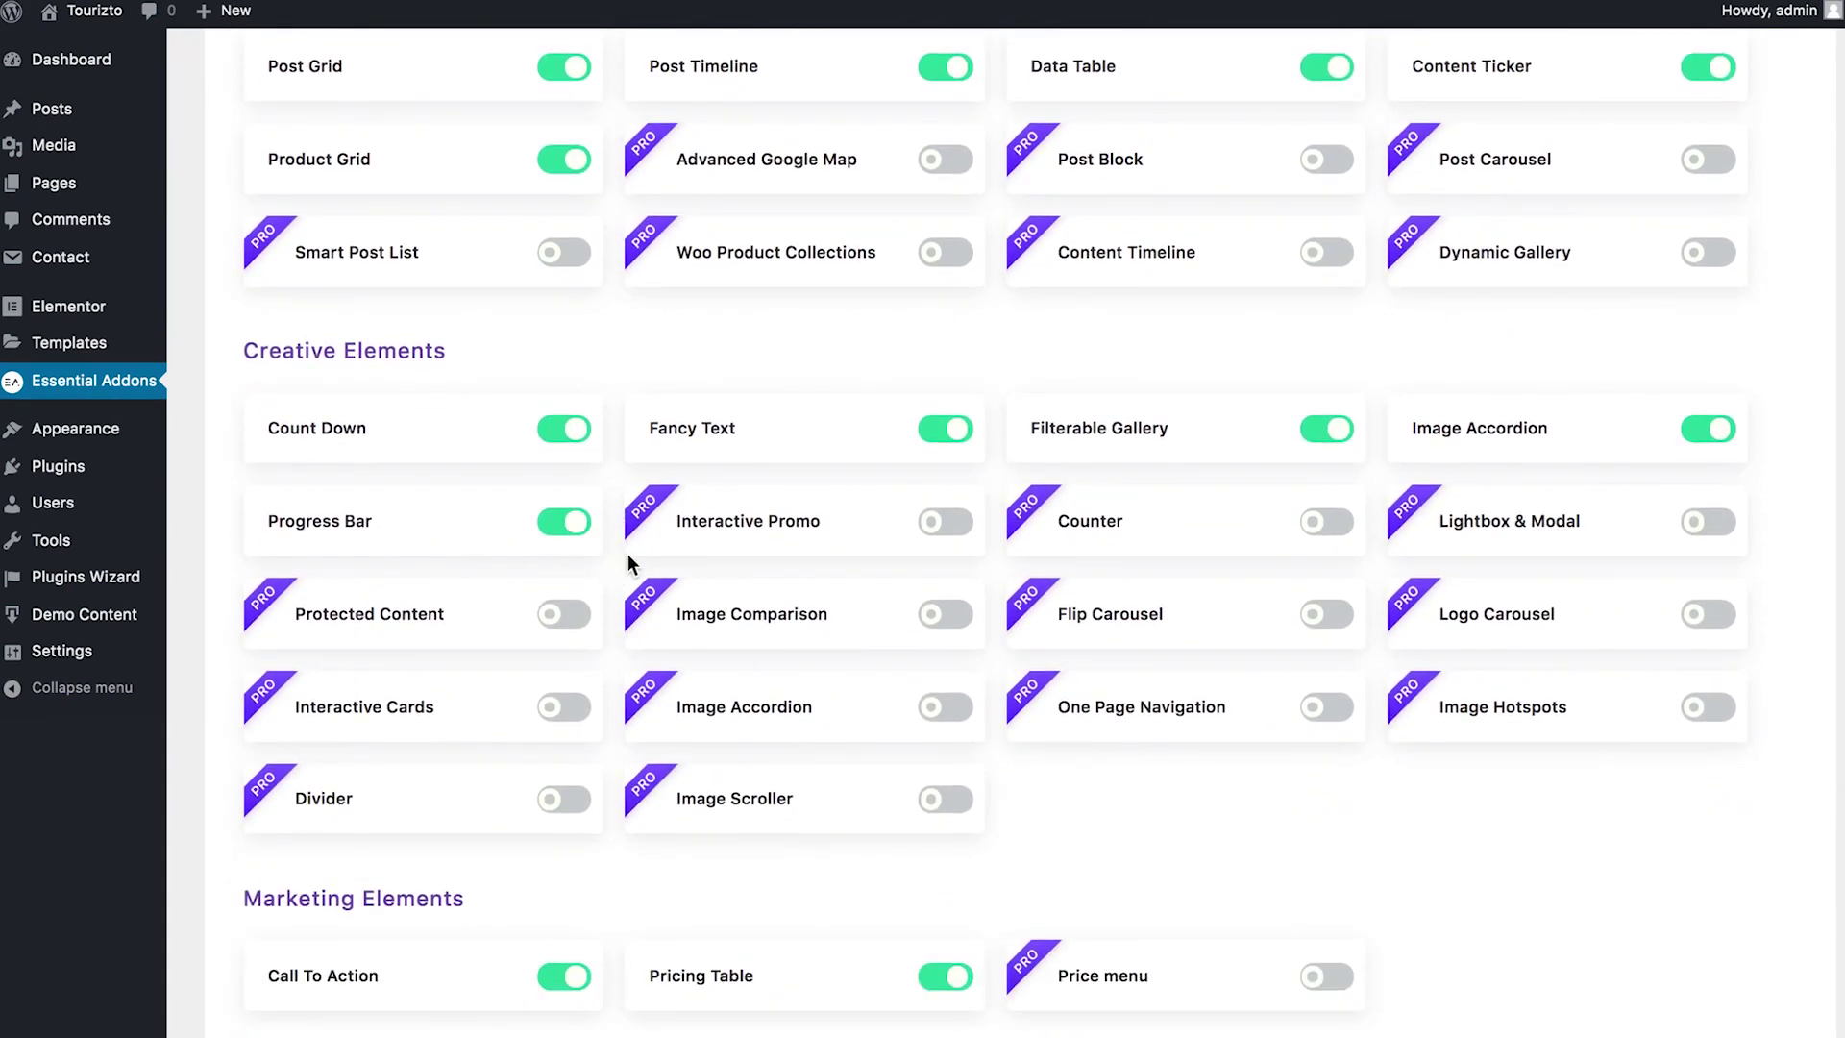
scroll(627, 557, "down", 7)
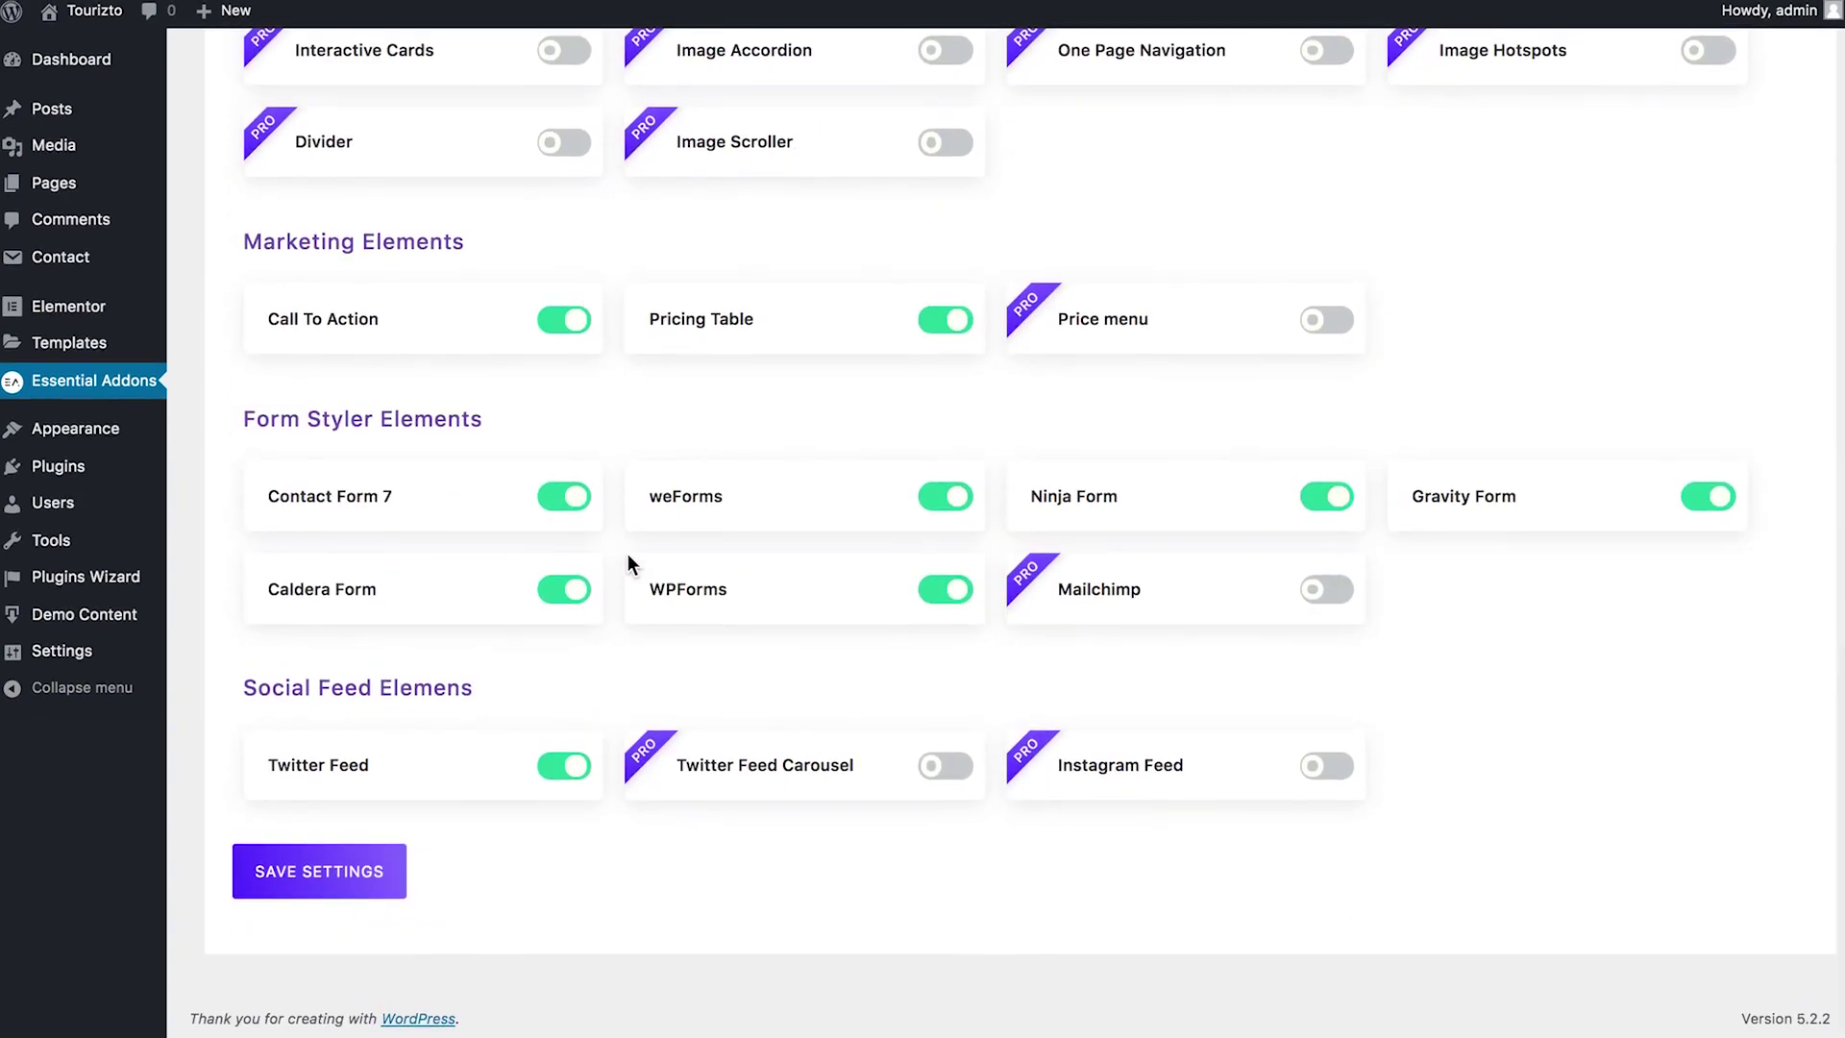
left_click(615, 279)
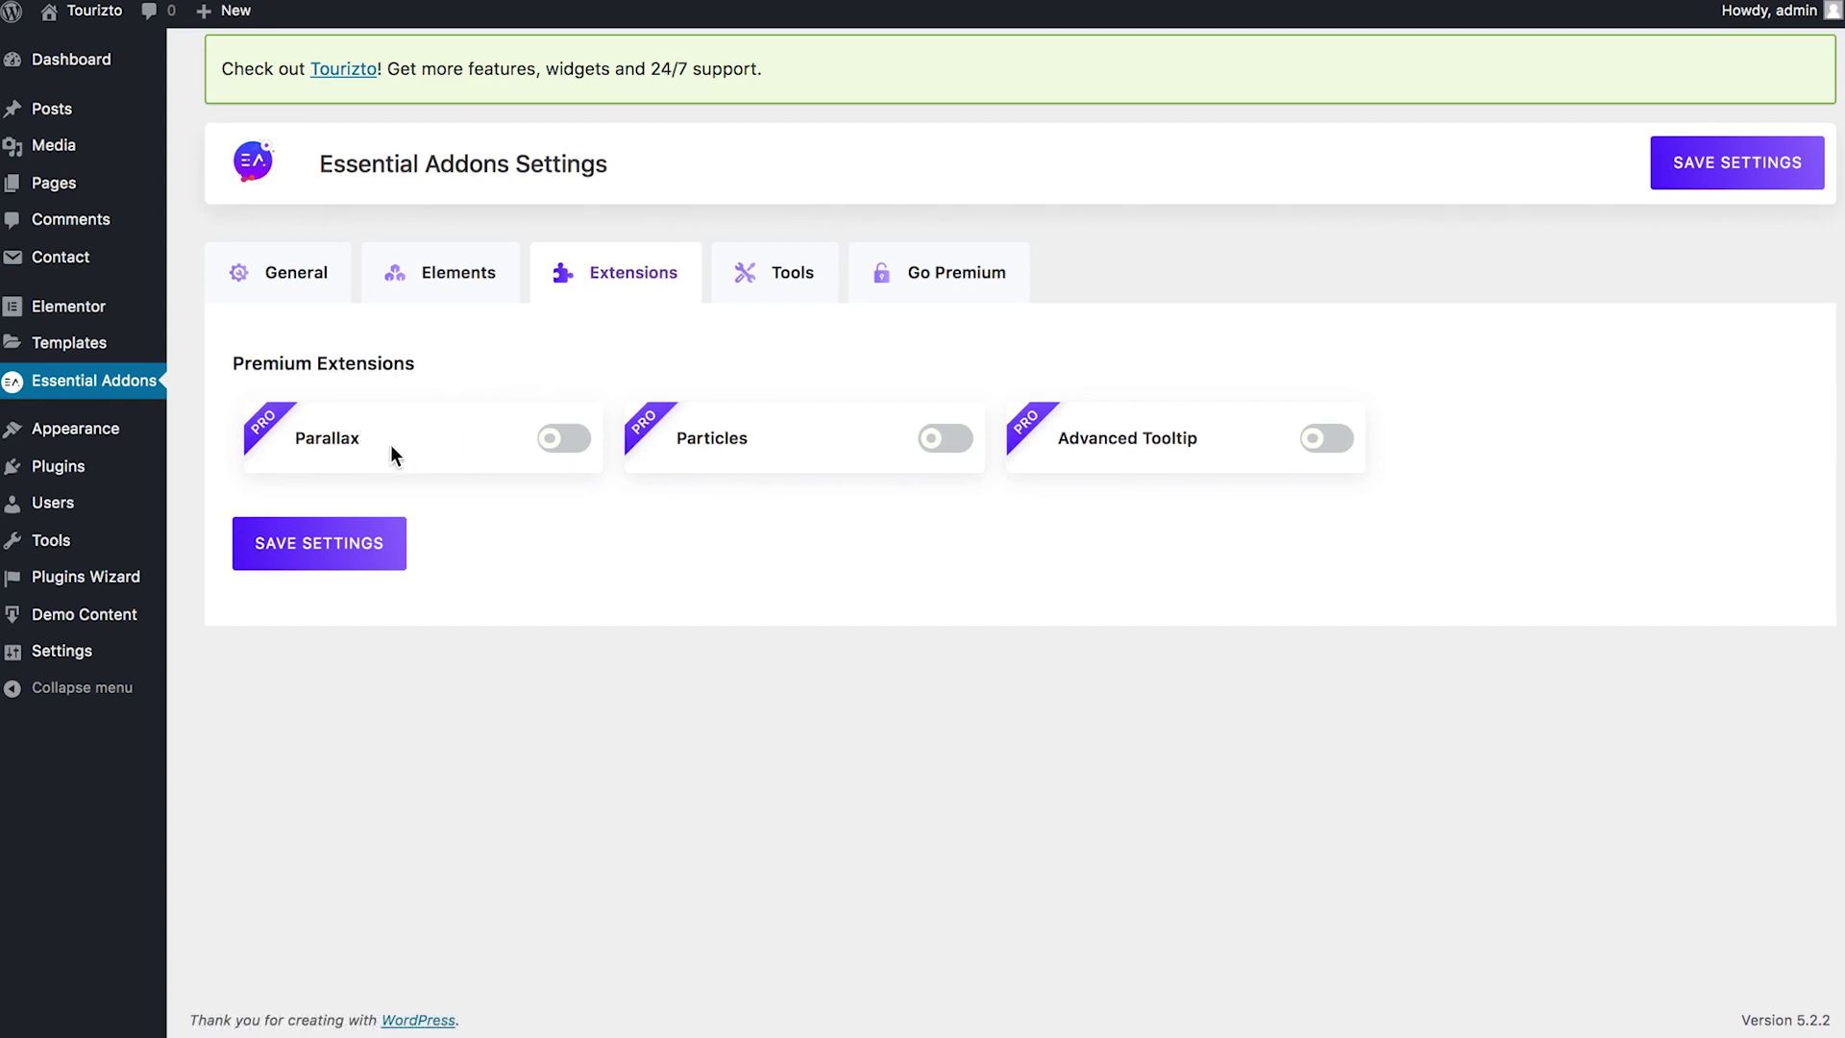
Show the Essential Addons Tools tab with its cache-clearing options
left_click(741, 284)
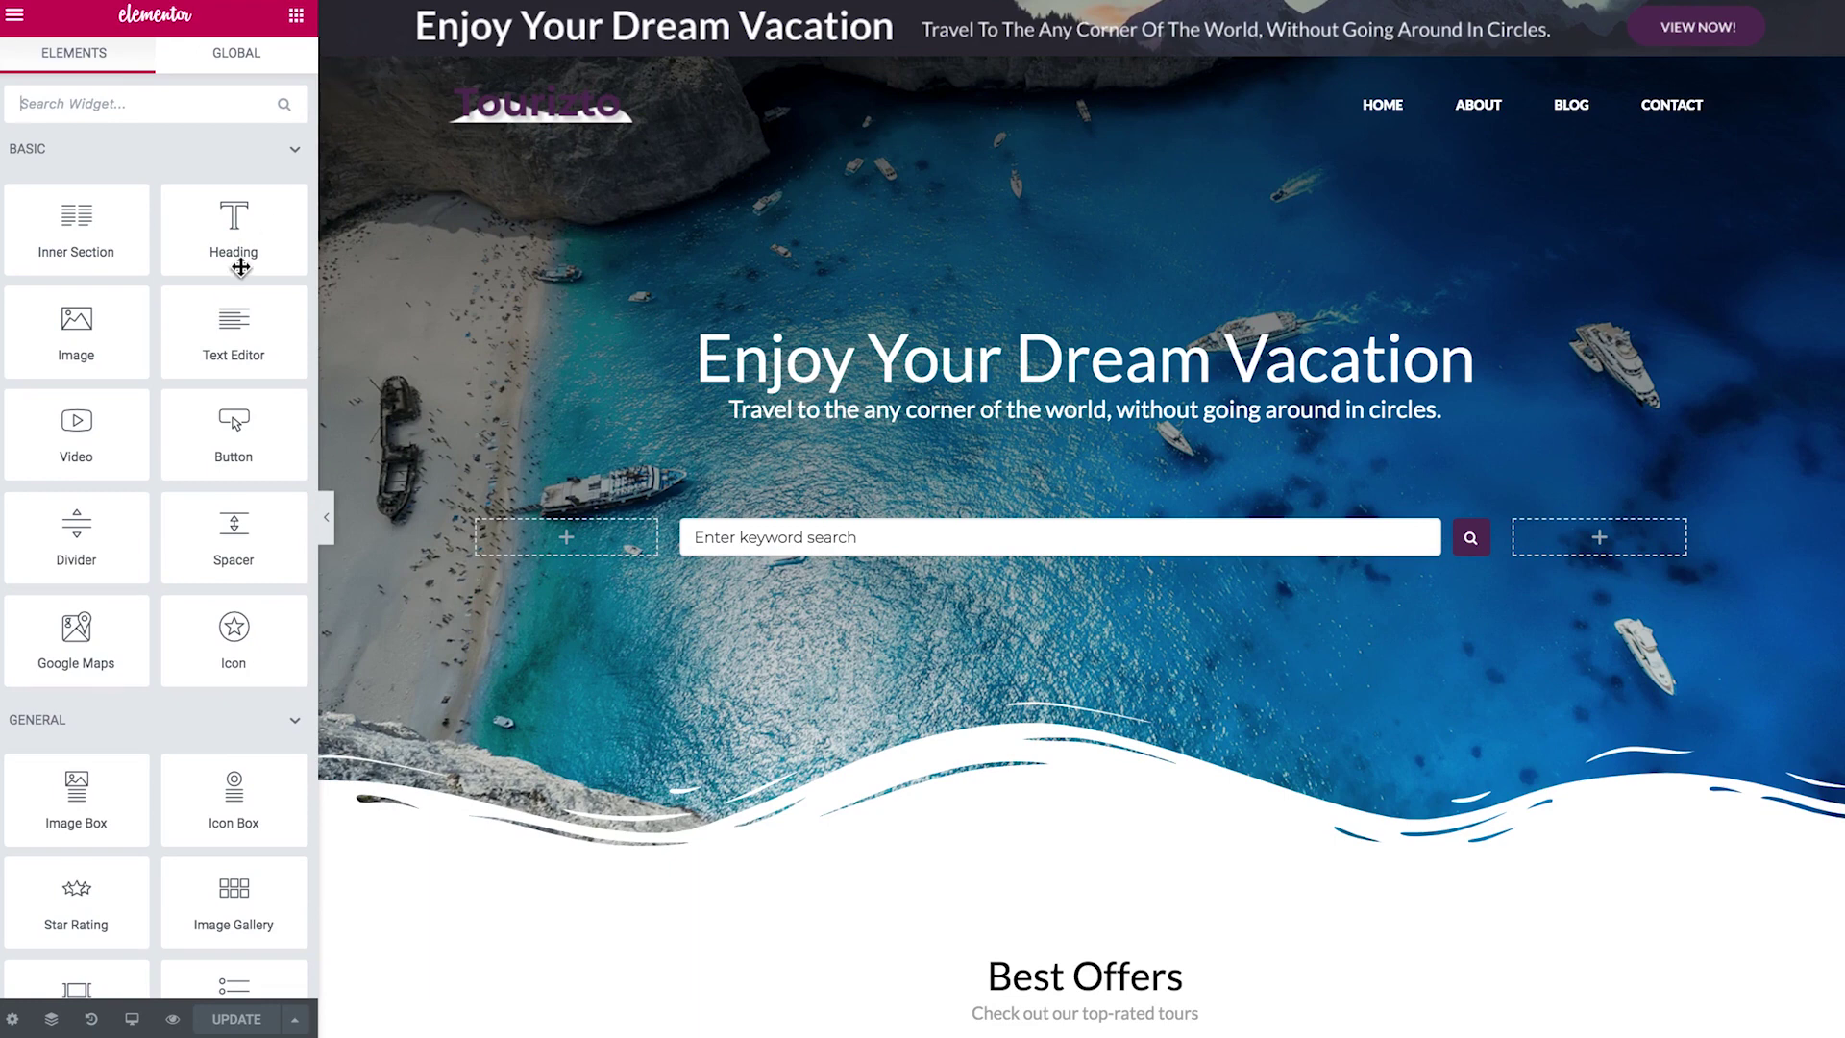
Collapse and re-expand Essential Addons, then scroll its widgets from EA Advanced Accordion to EA Twitter Feed
scroll(228, 272, "down", 10)
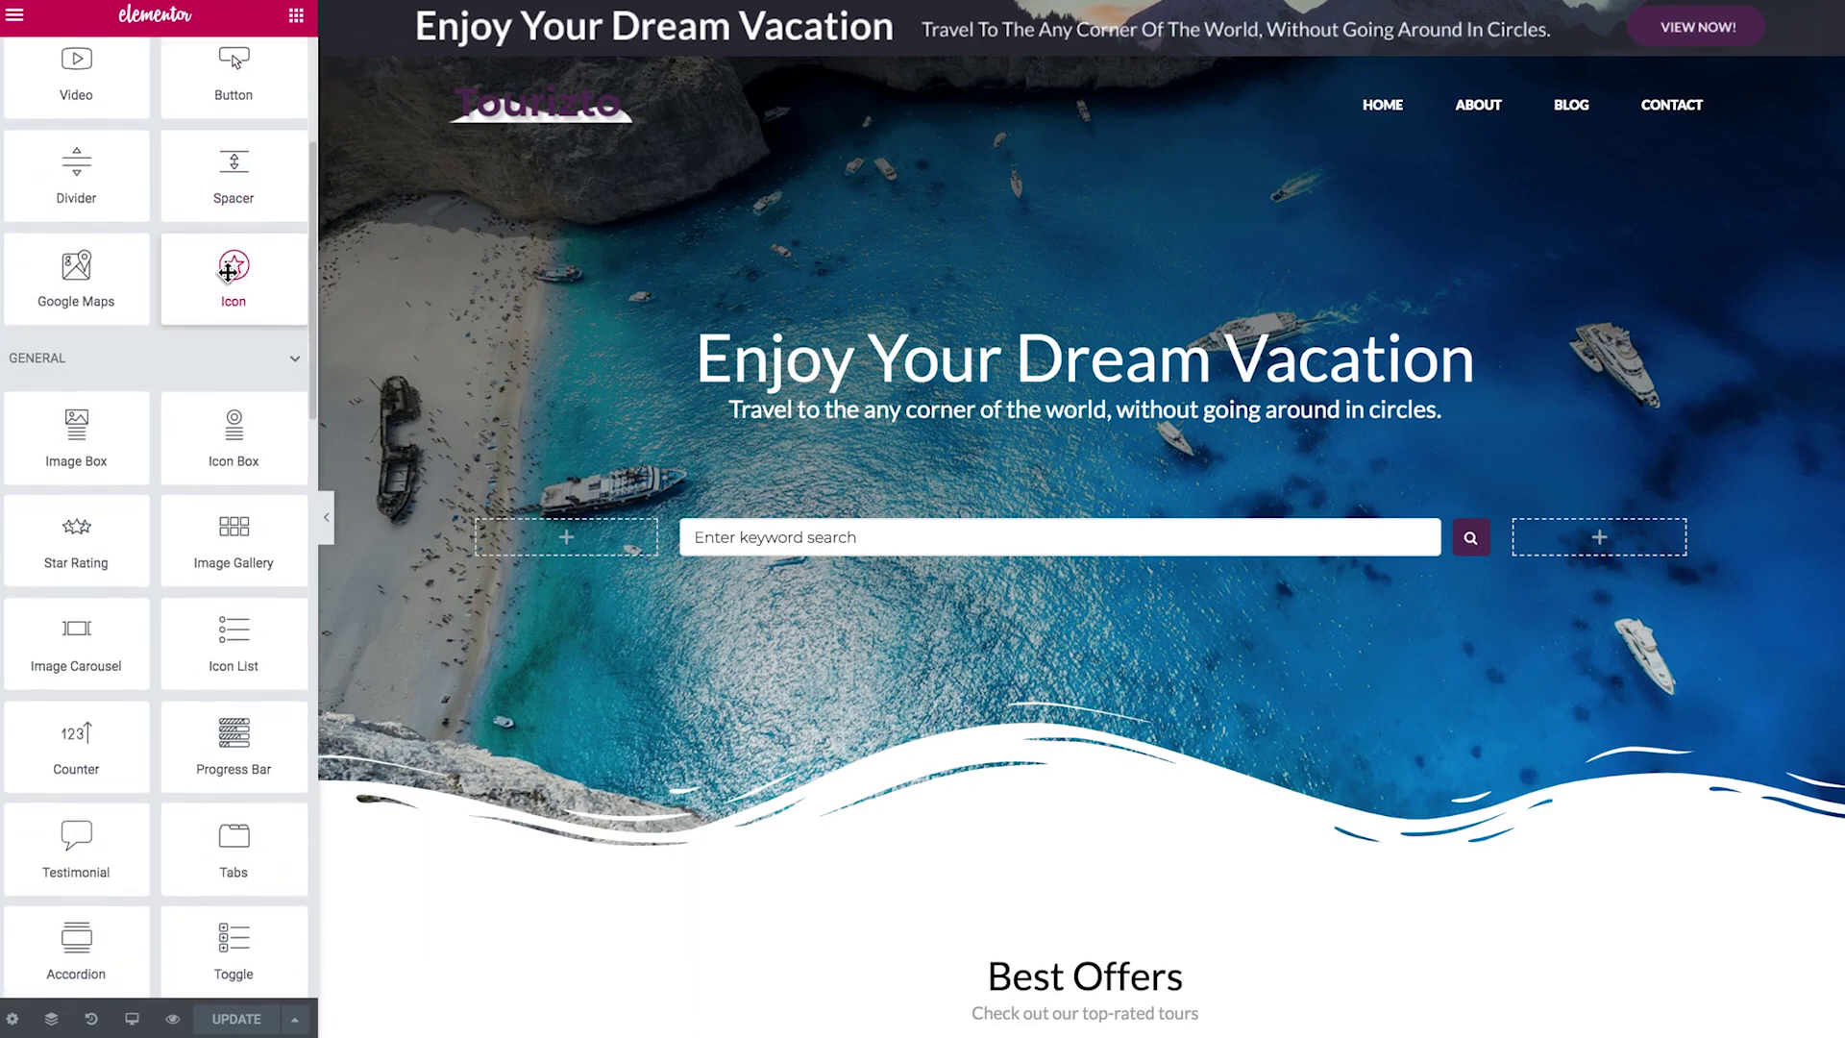
scroll(228, 272, "down", 7)
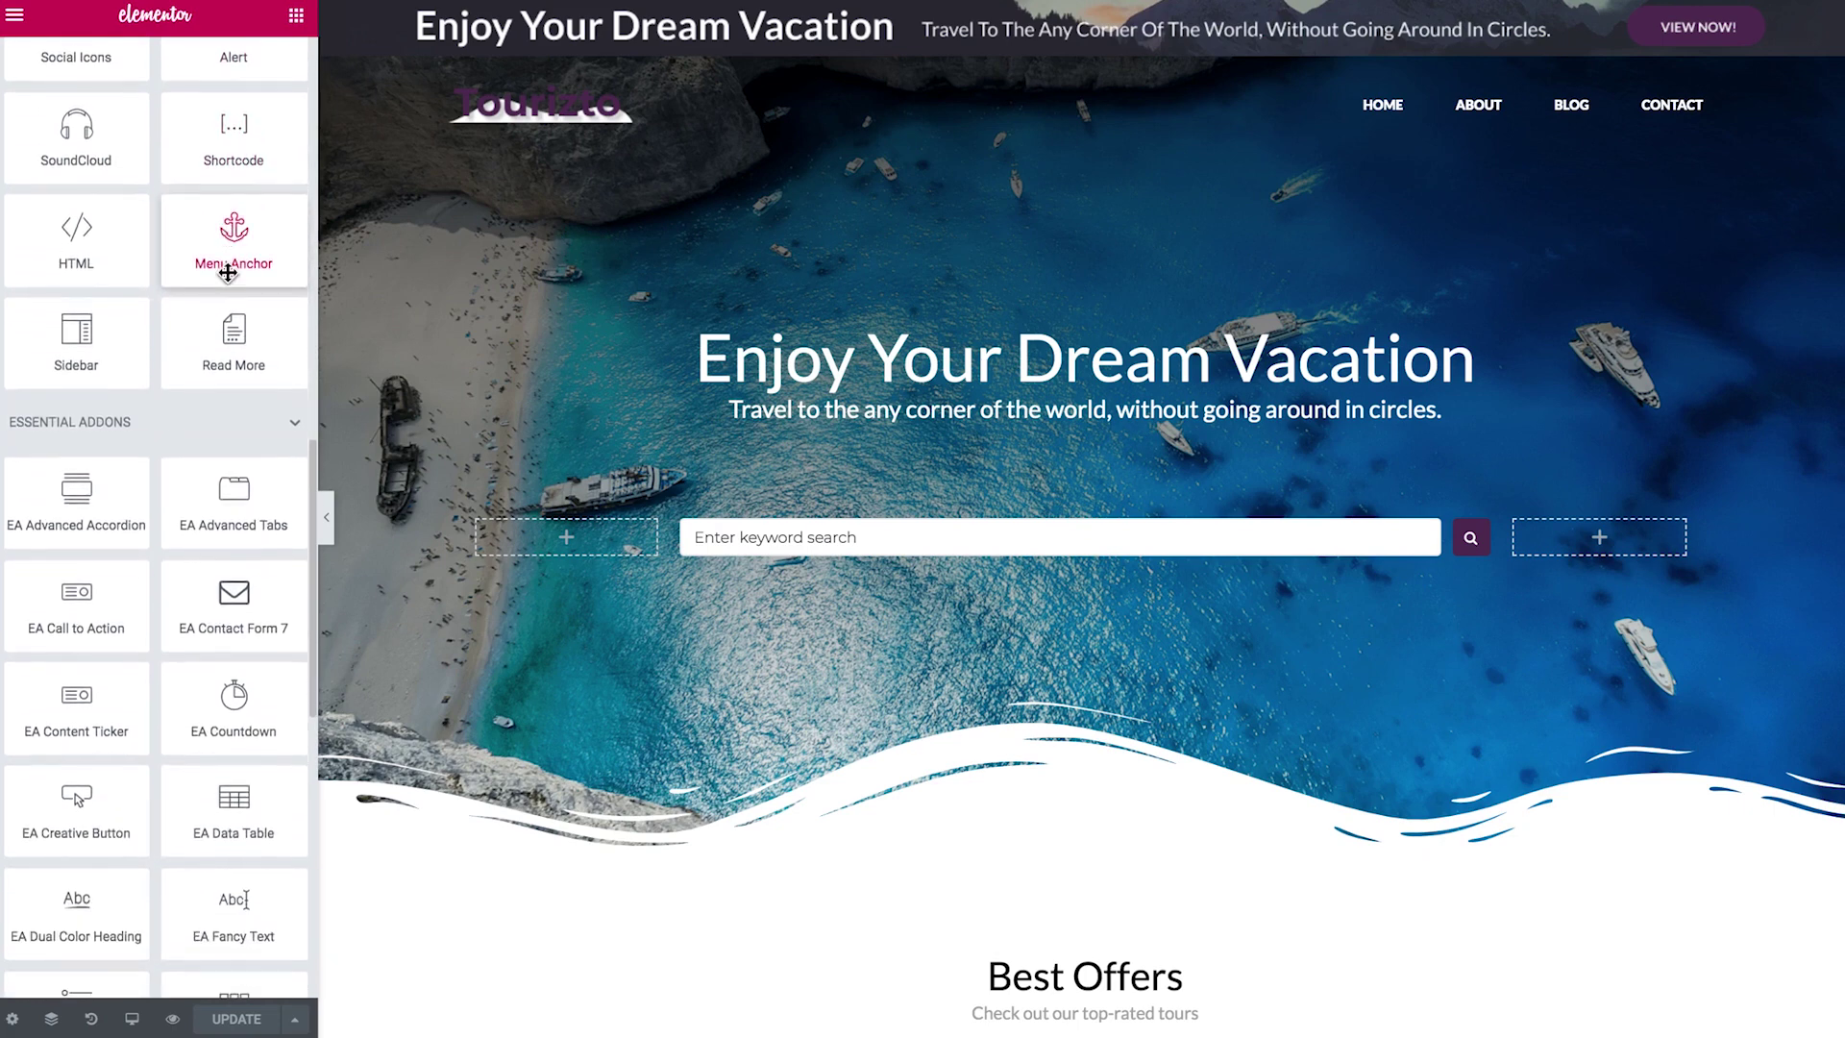
scroll(250, 231, "up", 1)
left_click(279, 192)
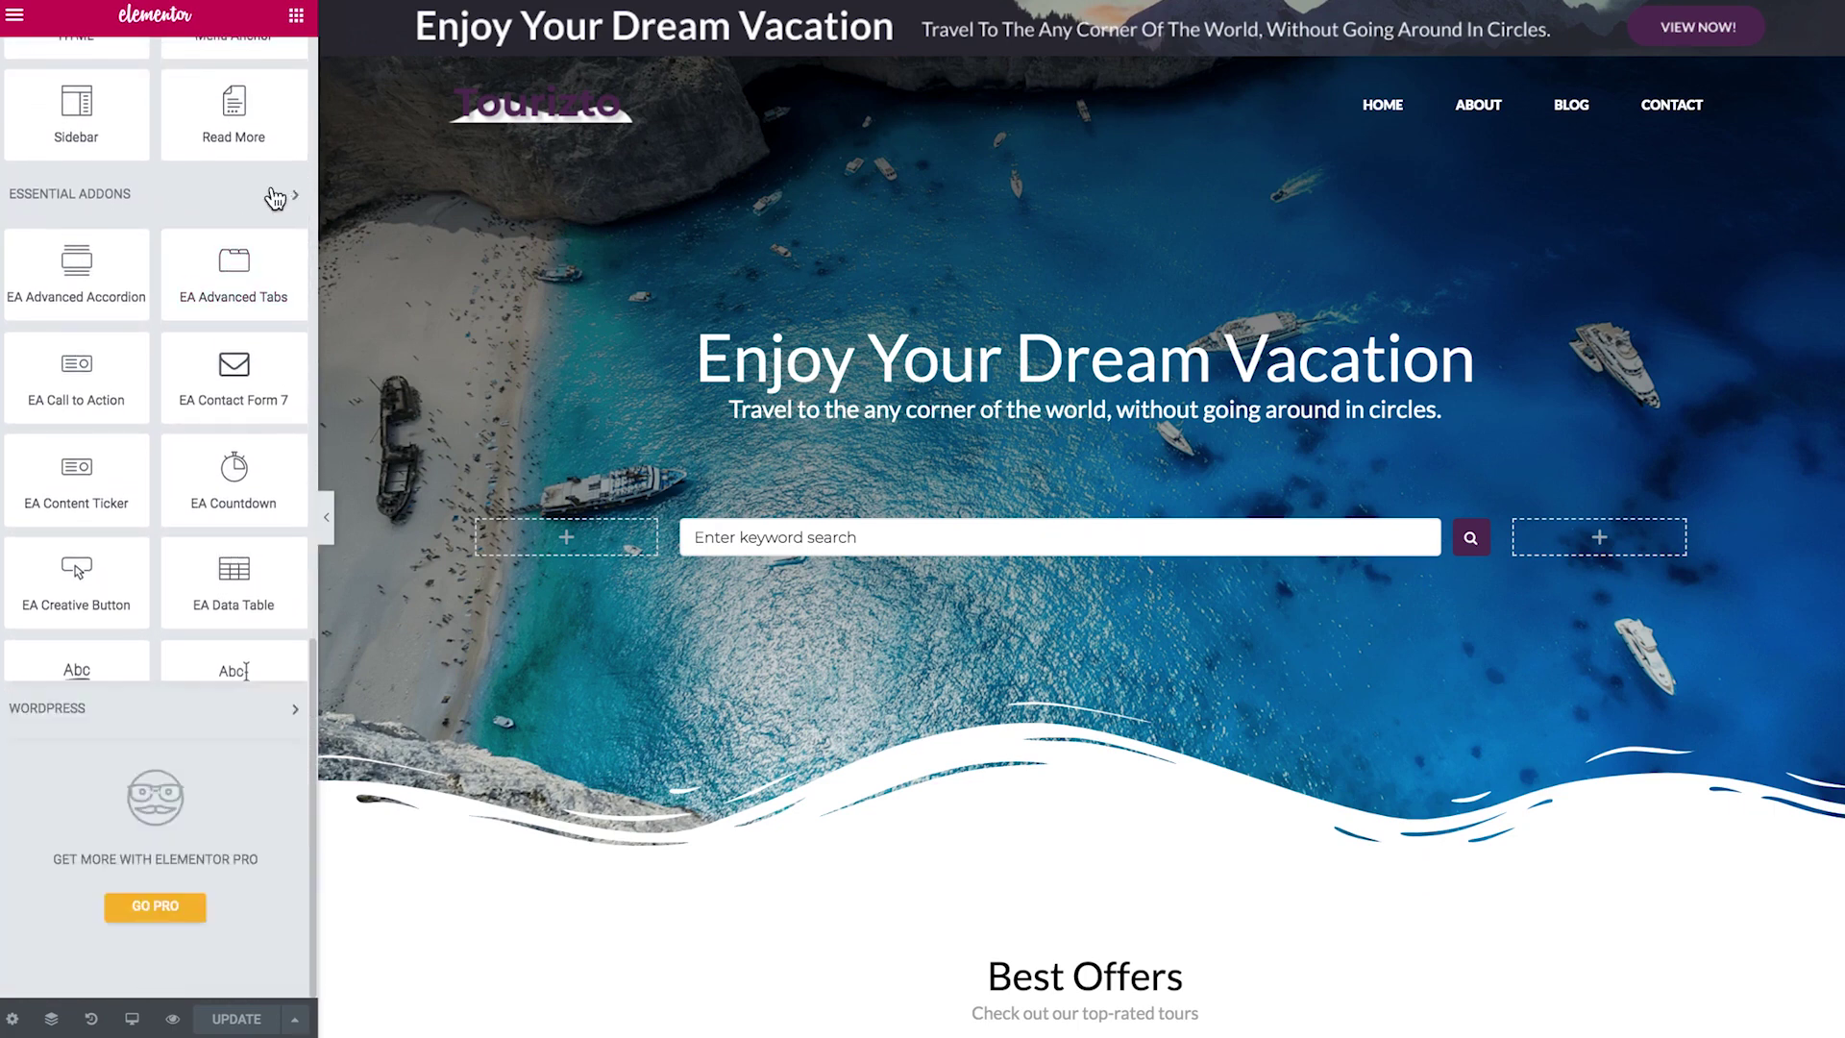
left_click(187, 713)
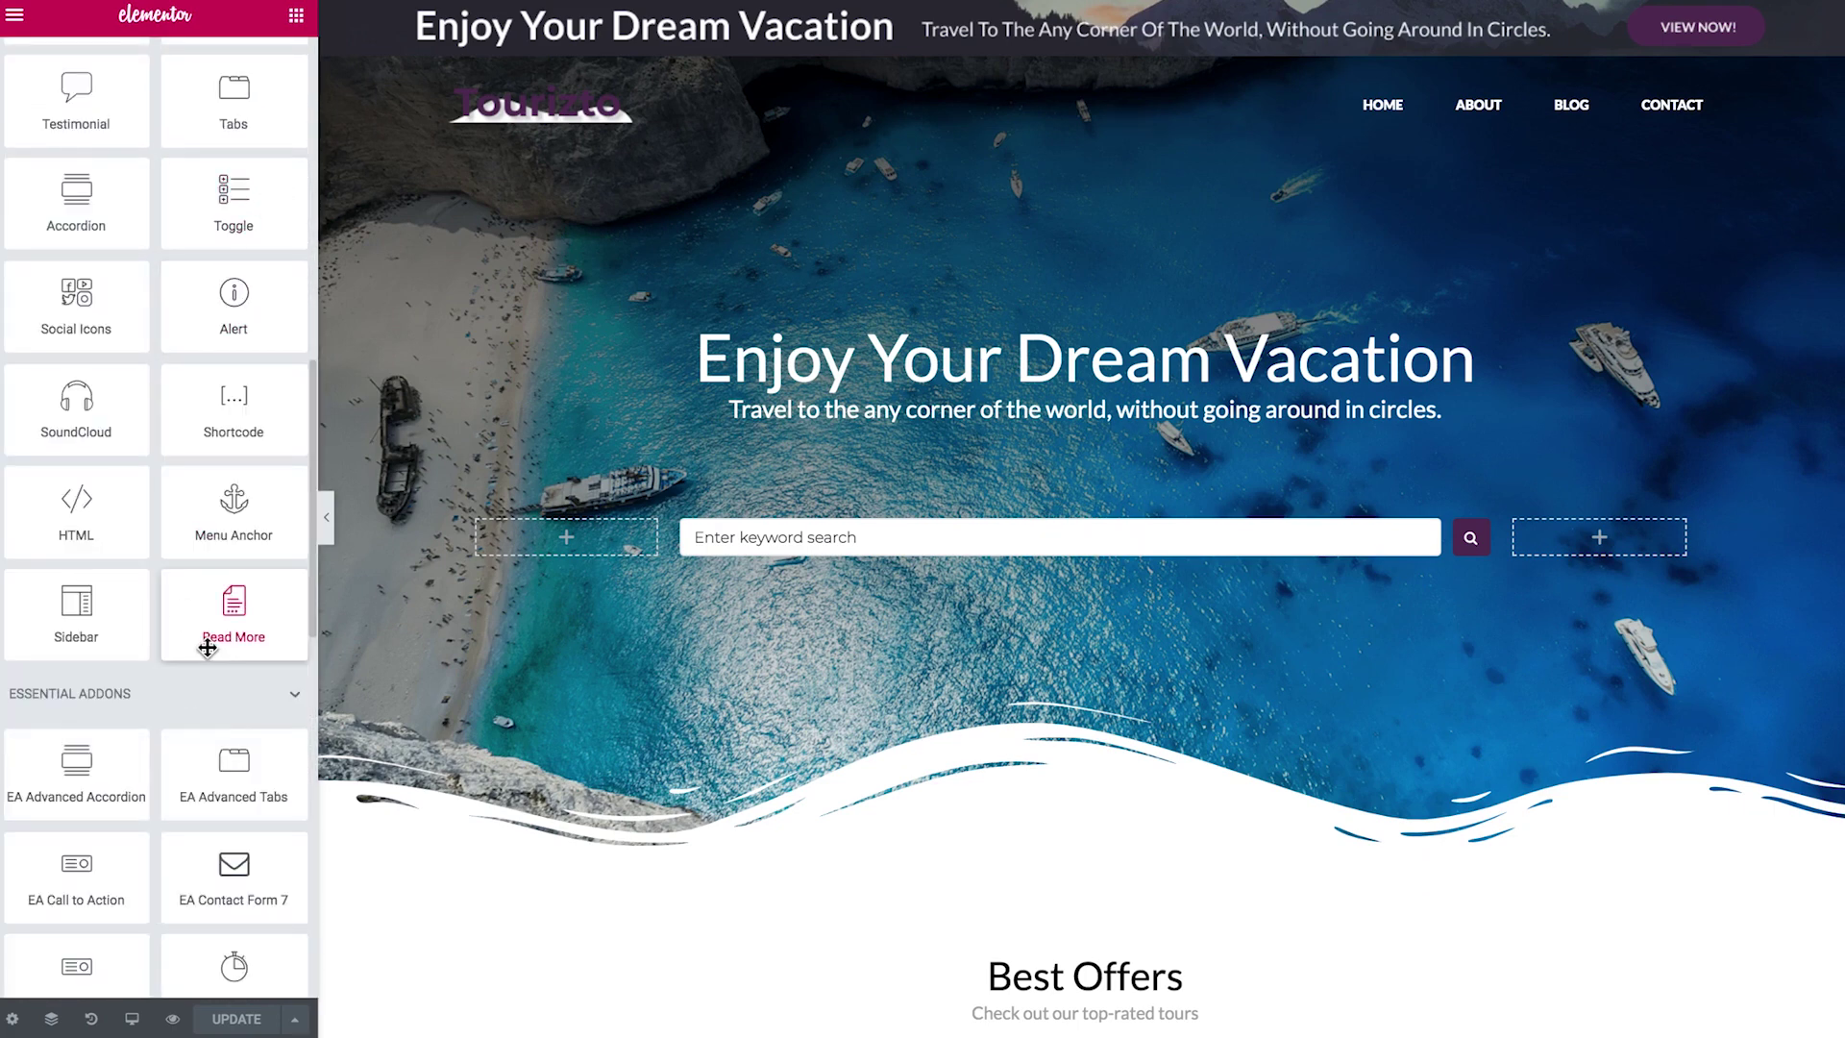
scroll(197, 644, "down", 4)
scroll(207, 648, "down", 2)
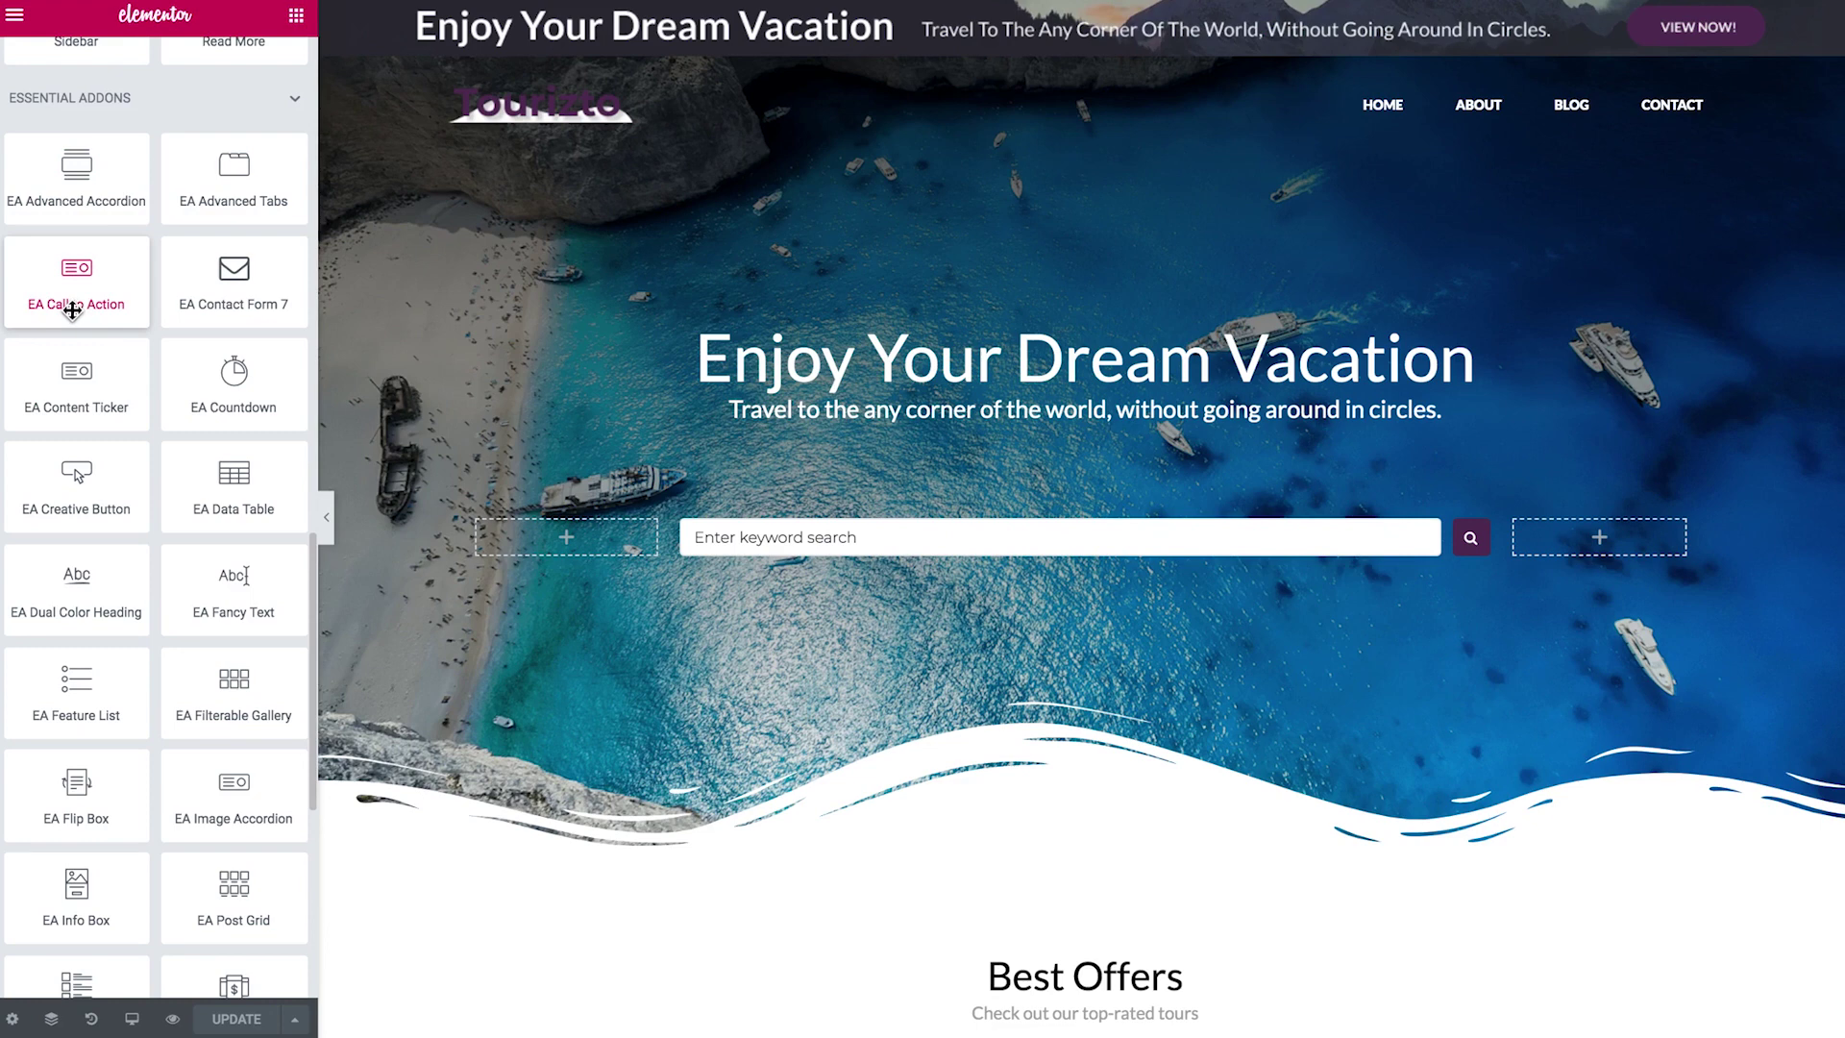
scroll(224, 525, "down", 1)
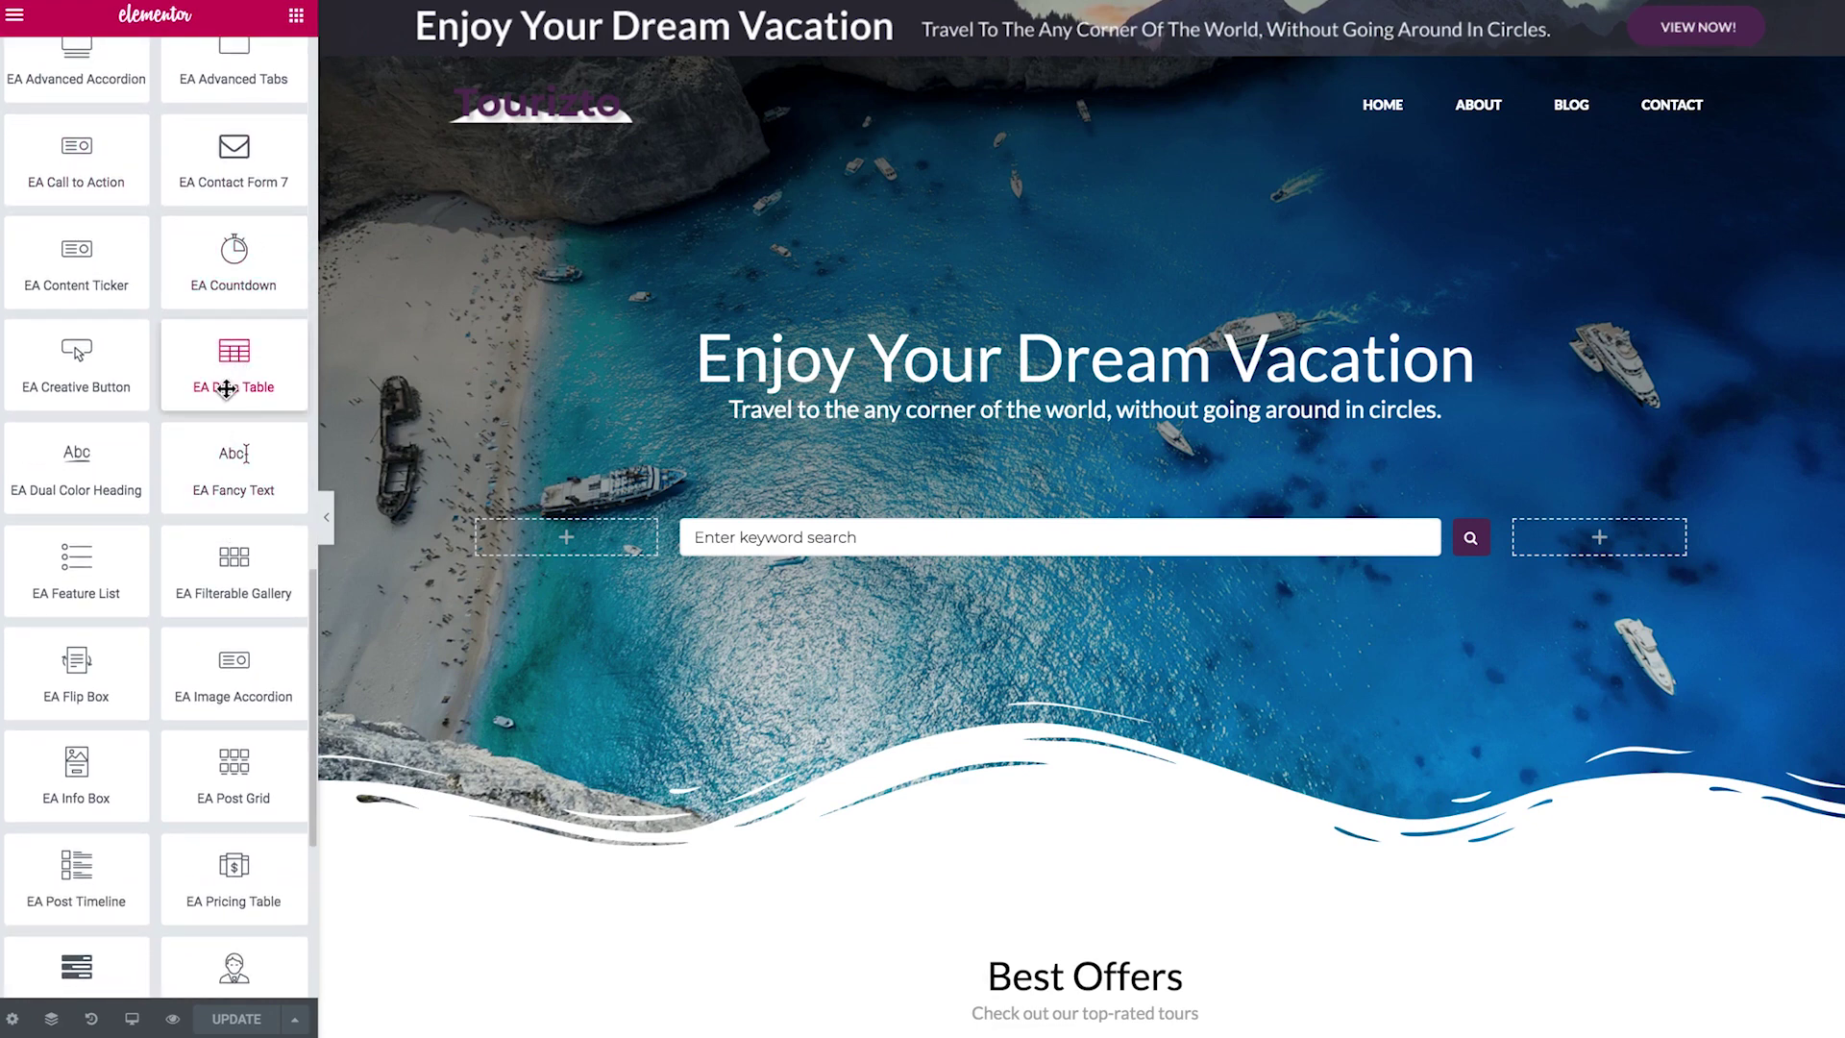
scroll(100, 591, "down", 3)
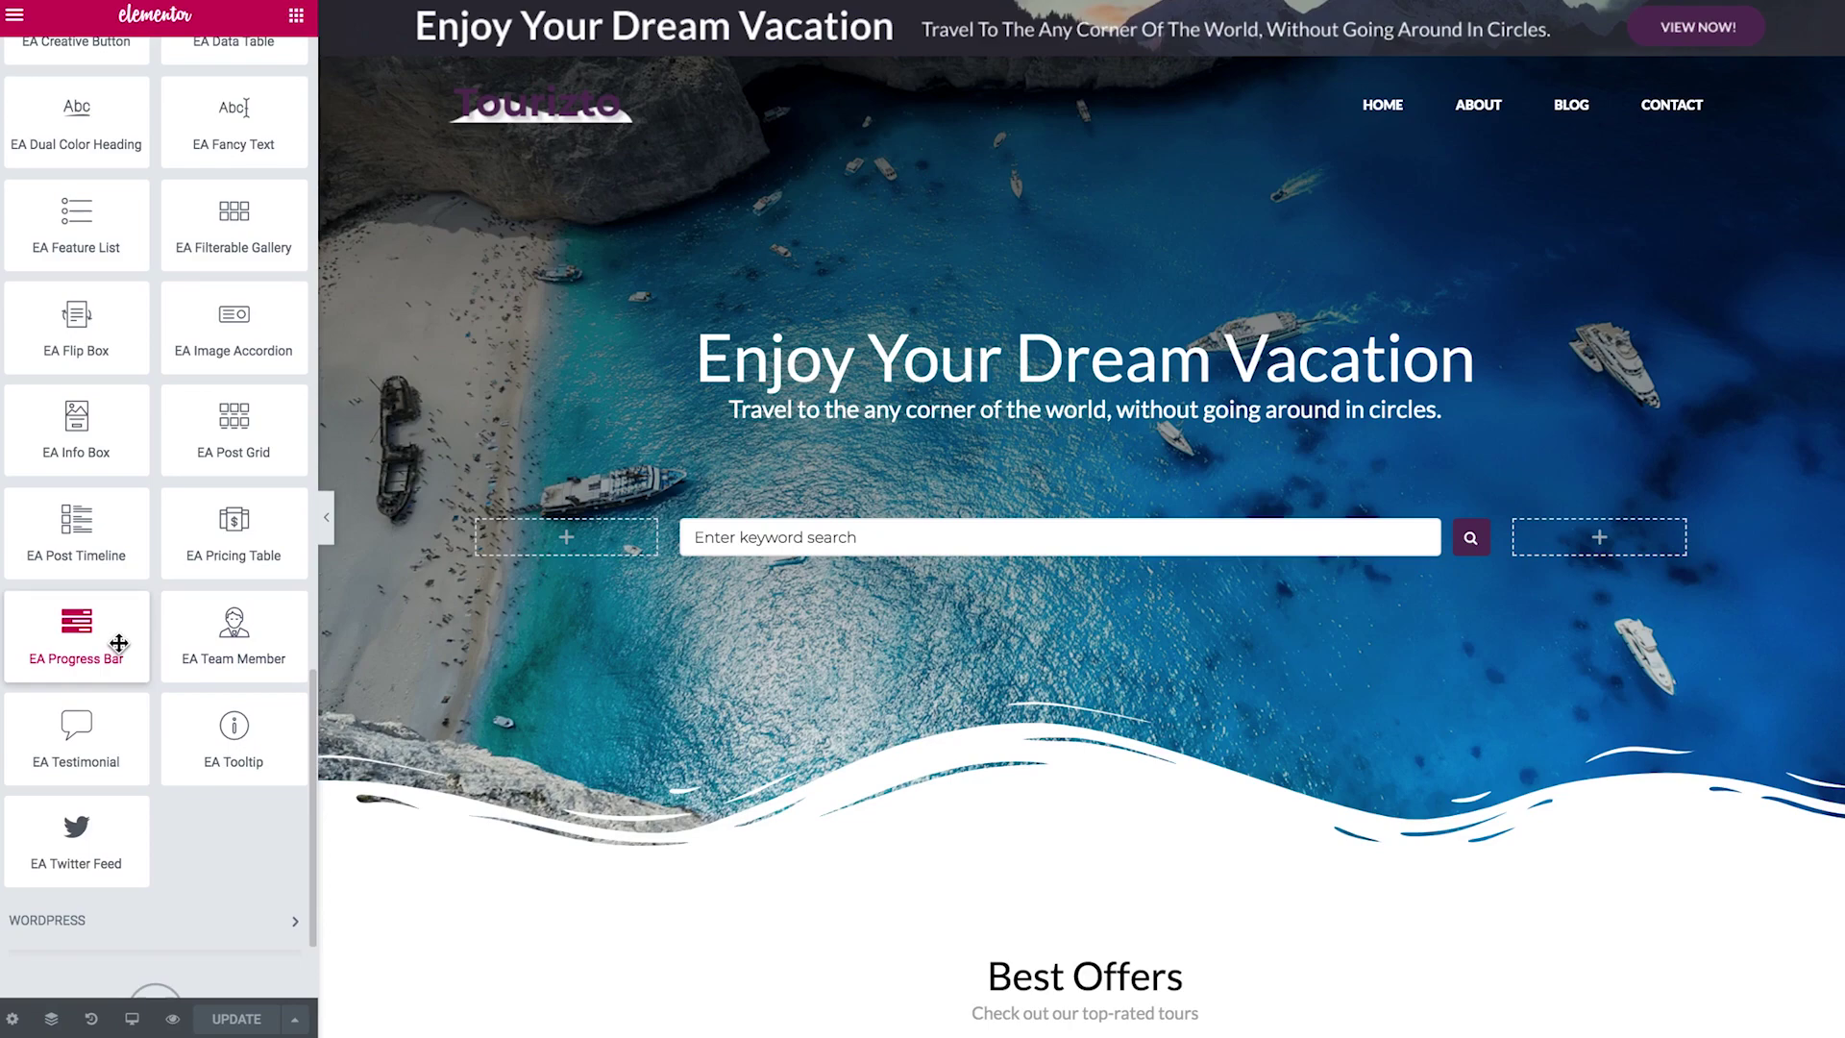
Add an EA Contact Form 7 to the empty section with title shown, max width 561, centered
scroll(198, 524, "up", 5)
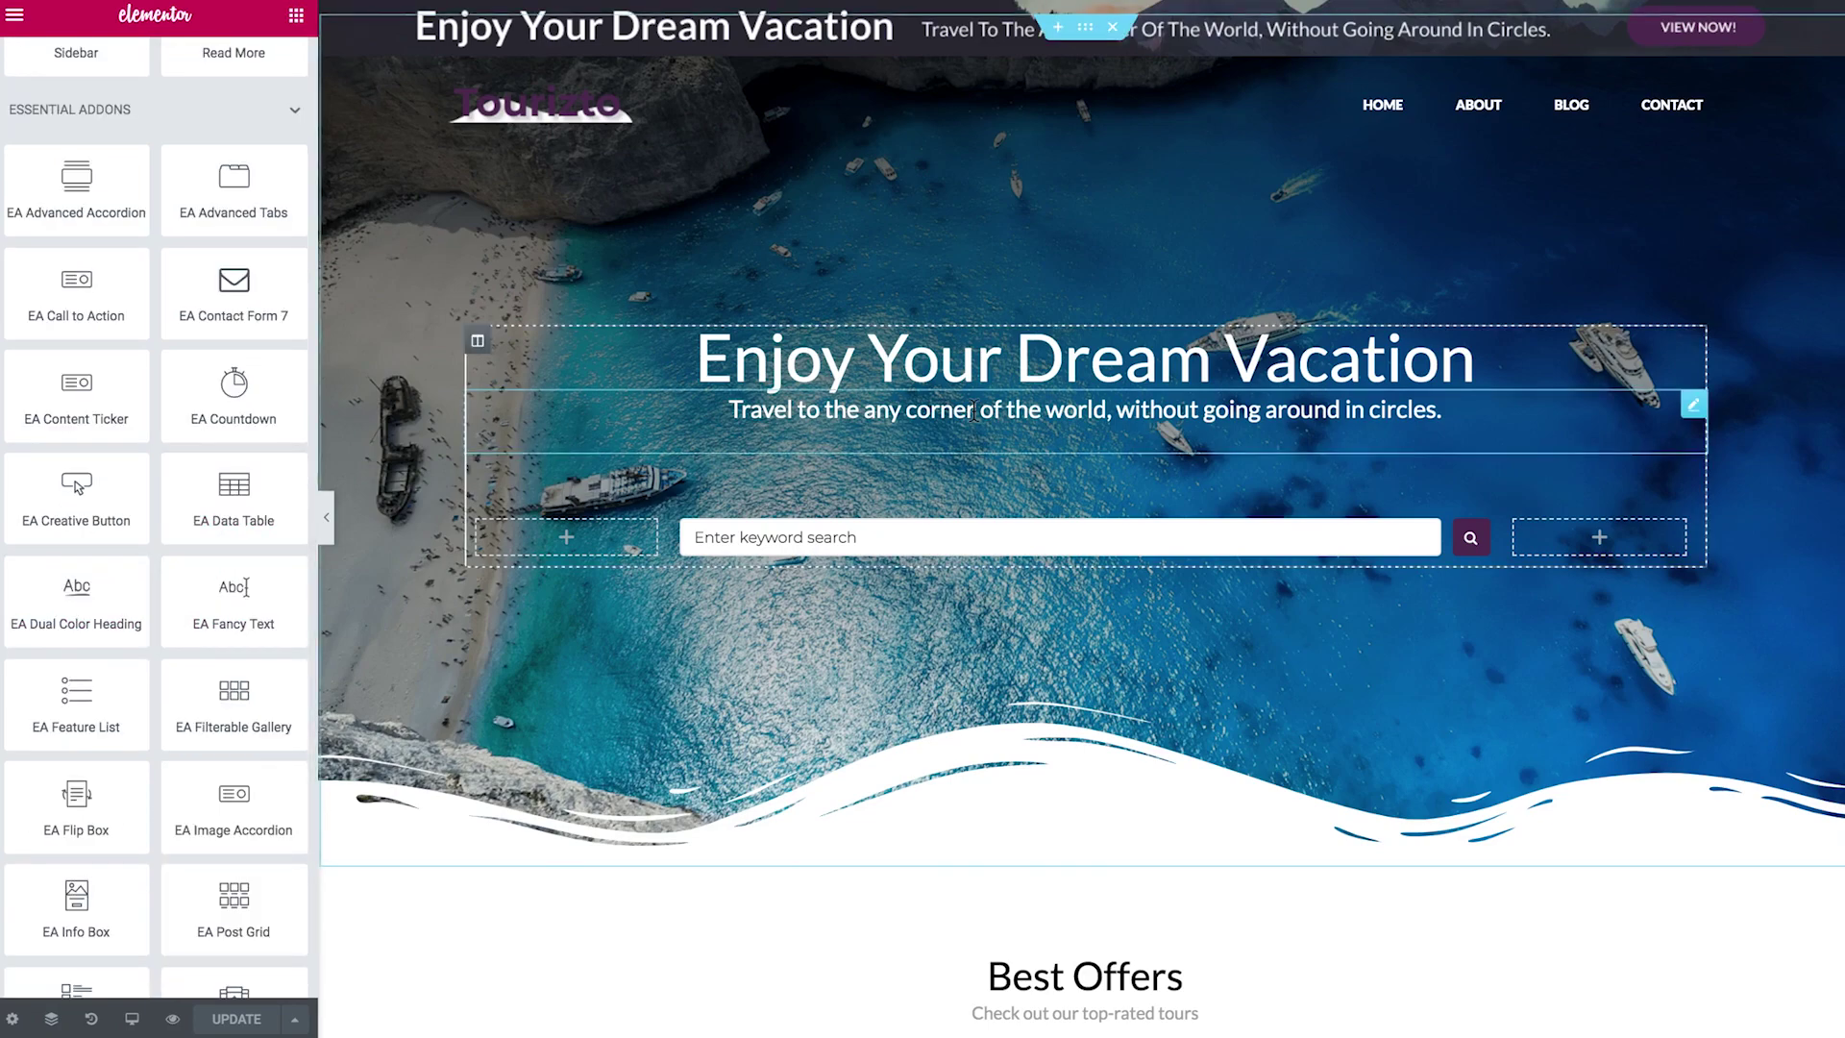
scroll(975, 420, "down", 7)
scroll(976, 420, "up", 7)
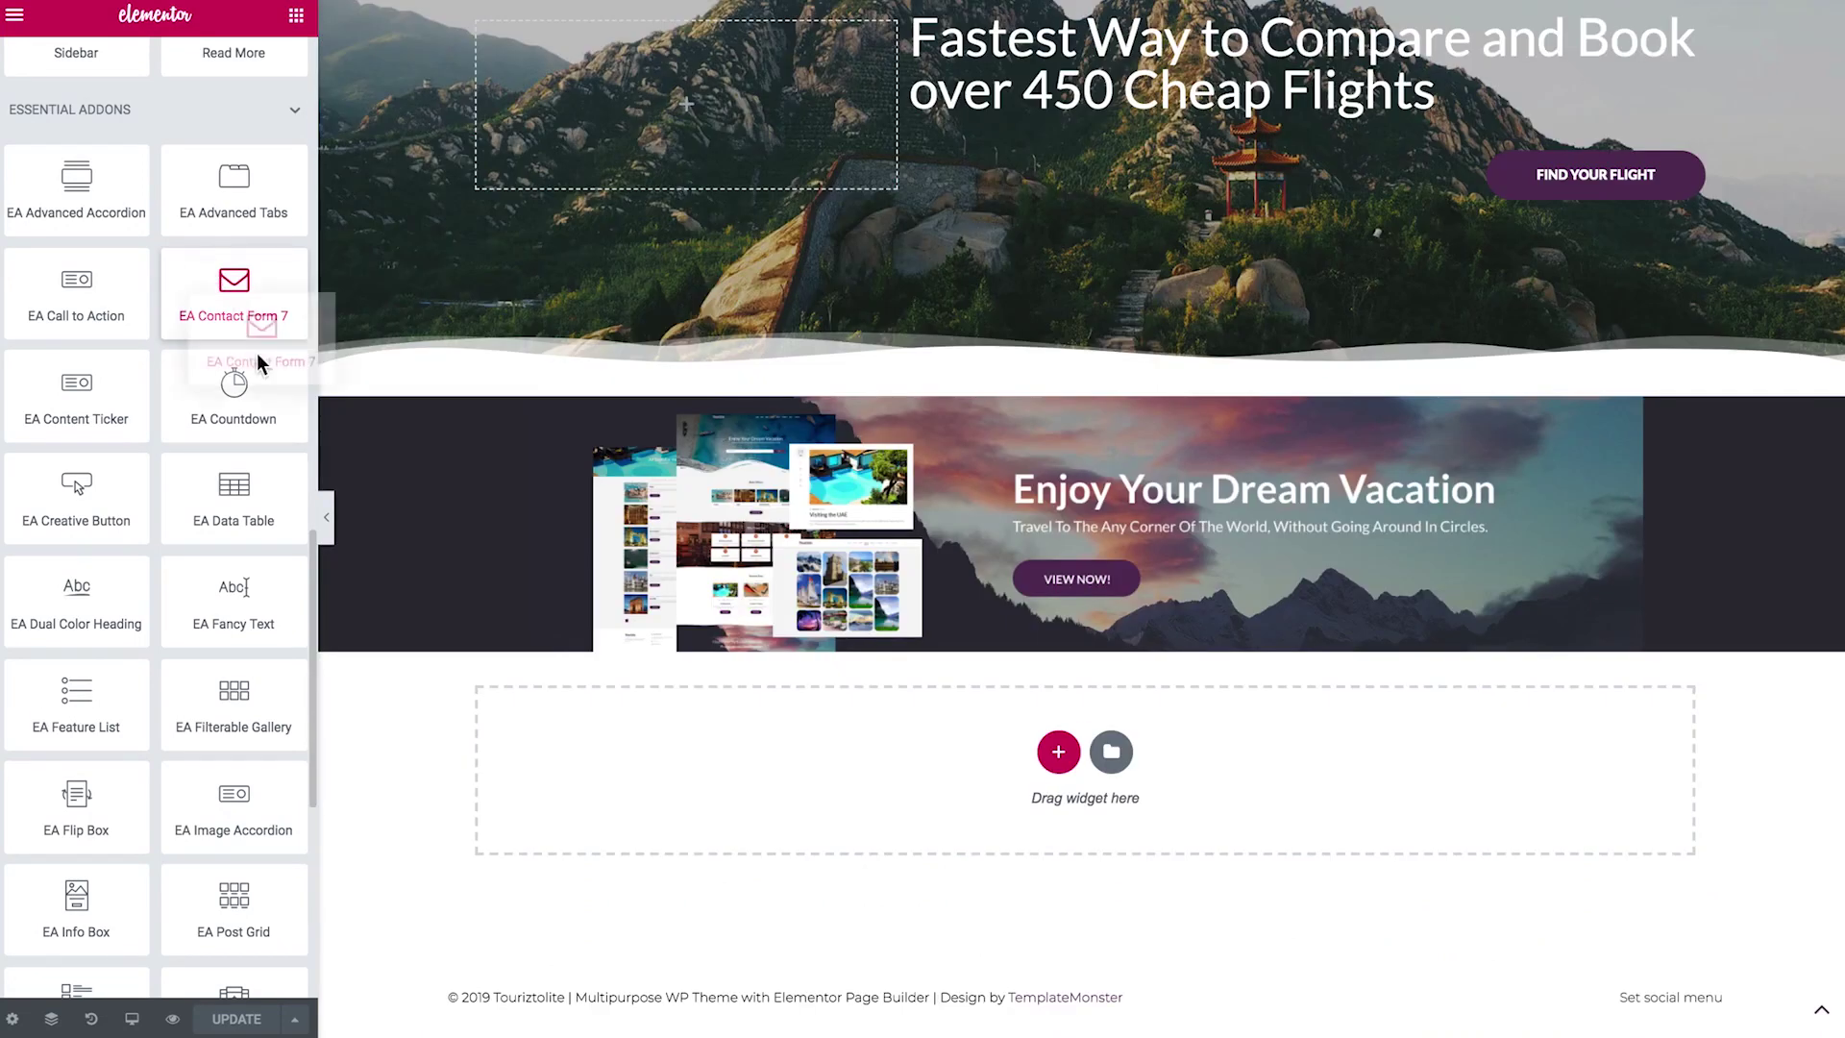
left_click_drag(234, 288, 688, 783)
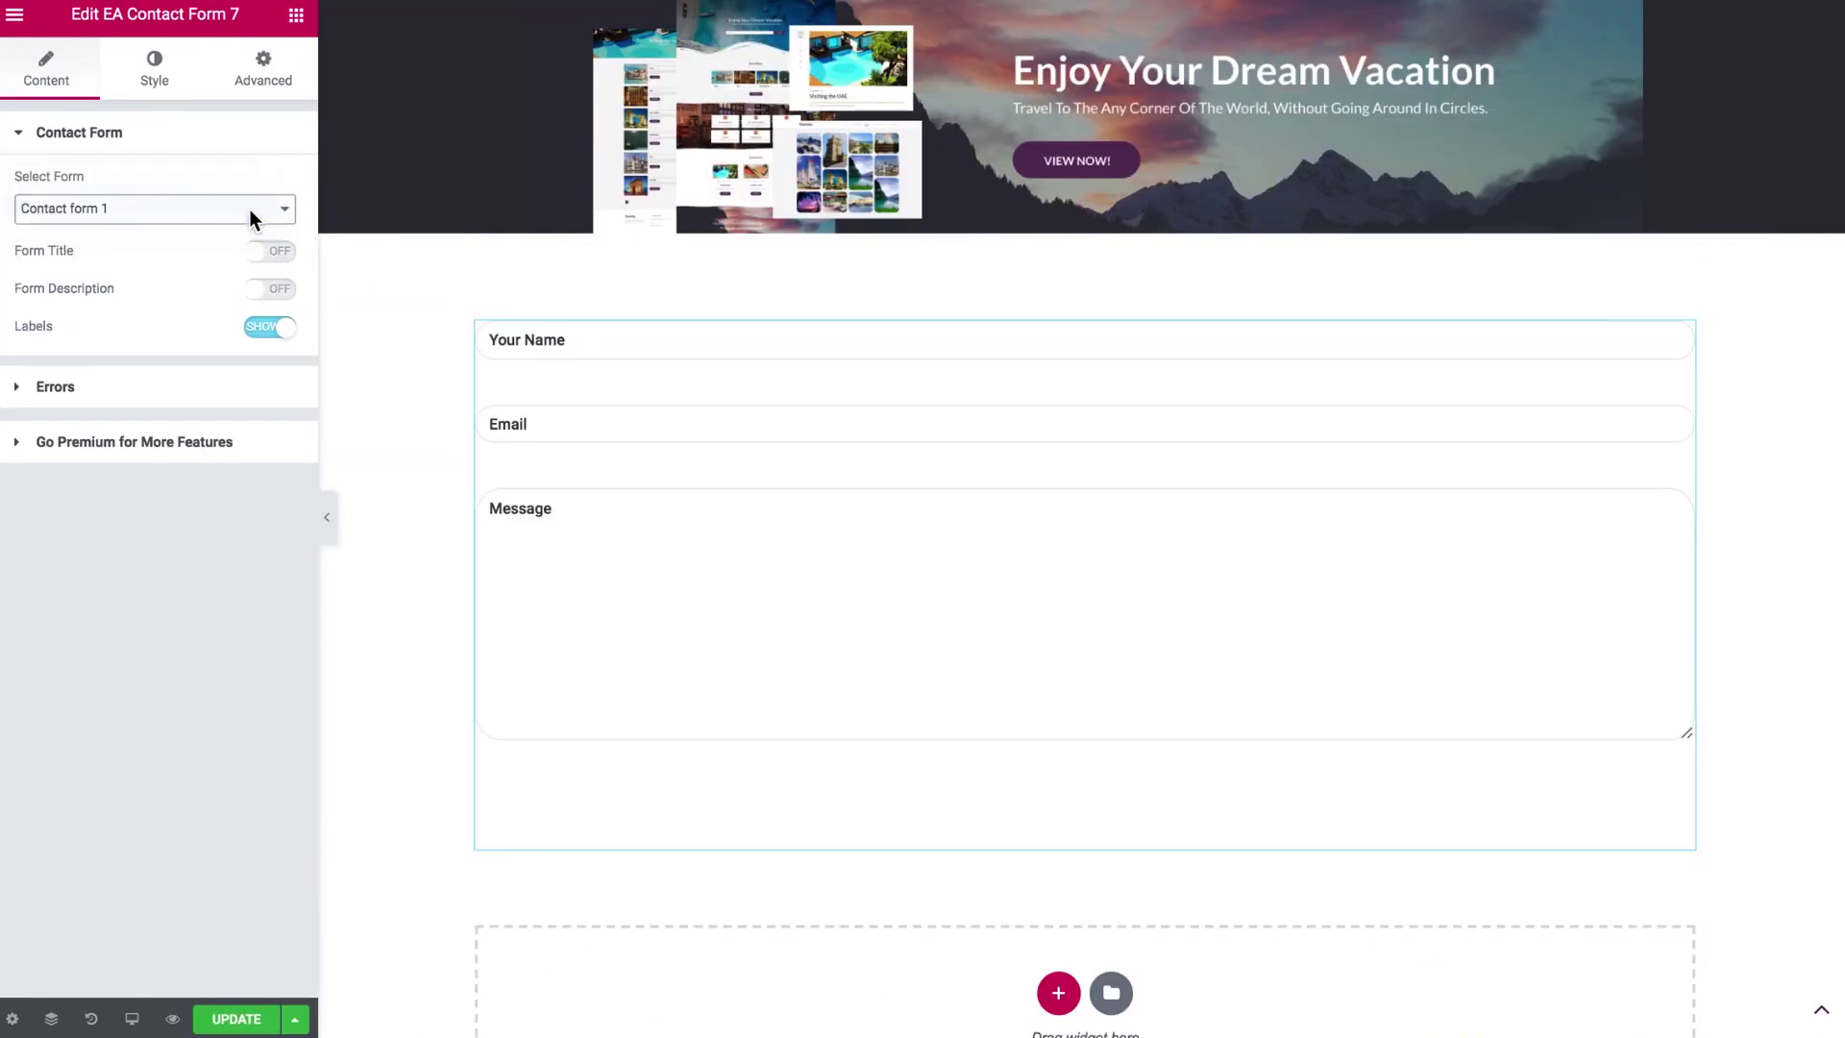
left_click(269, 252)
left_click(154, 69)
left_click_drag(58, 337, 87, 336)
left_click(188, 265)
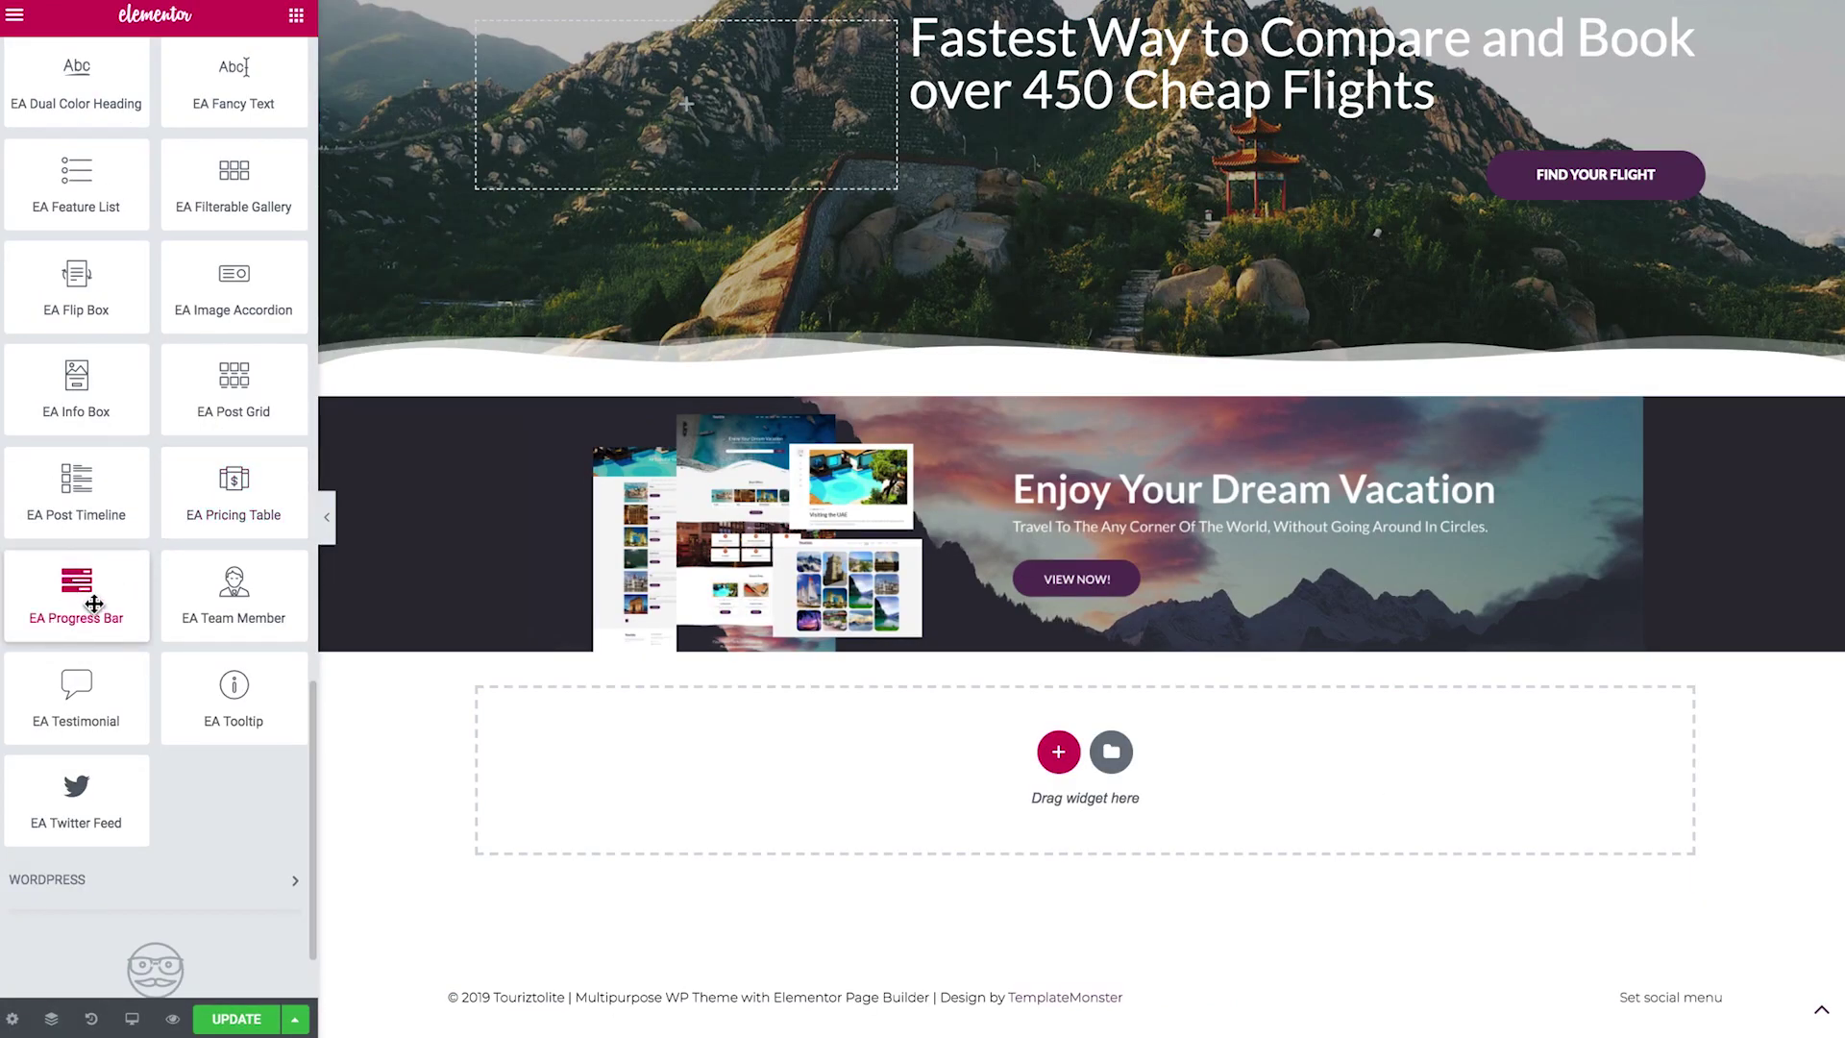
Drop an EA Pricing Table into the page, then undo it to leave the section empty
scroll(134, 529, "up", 1)
left_click_drag(236, 530, 748, 790)
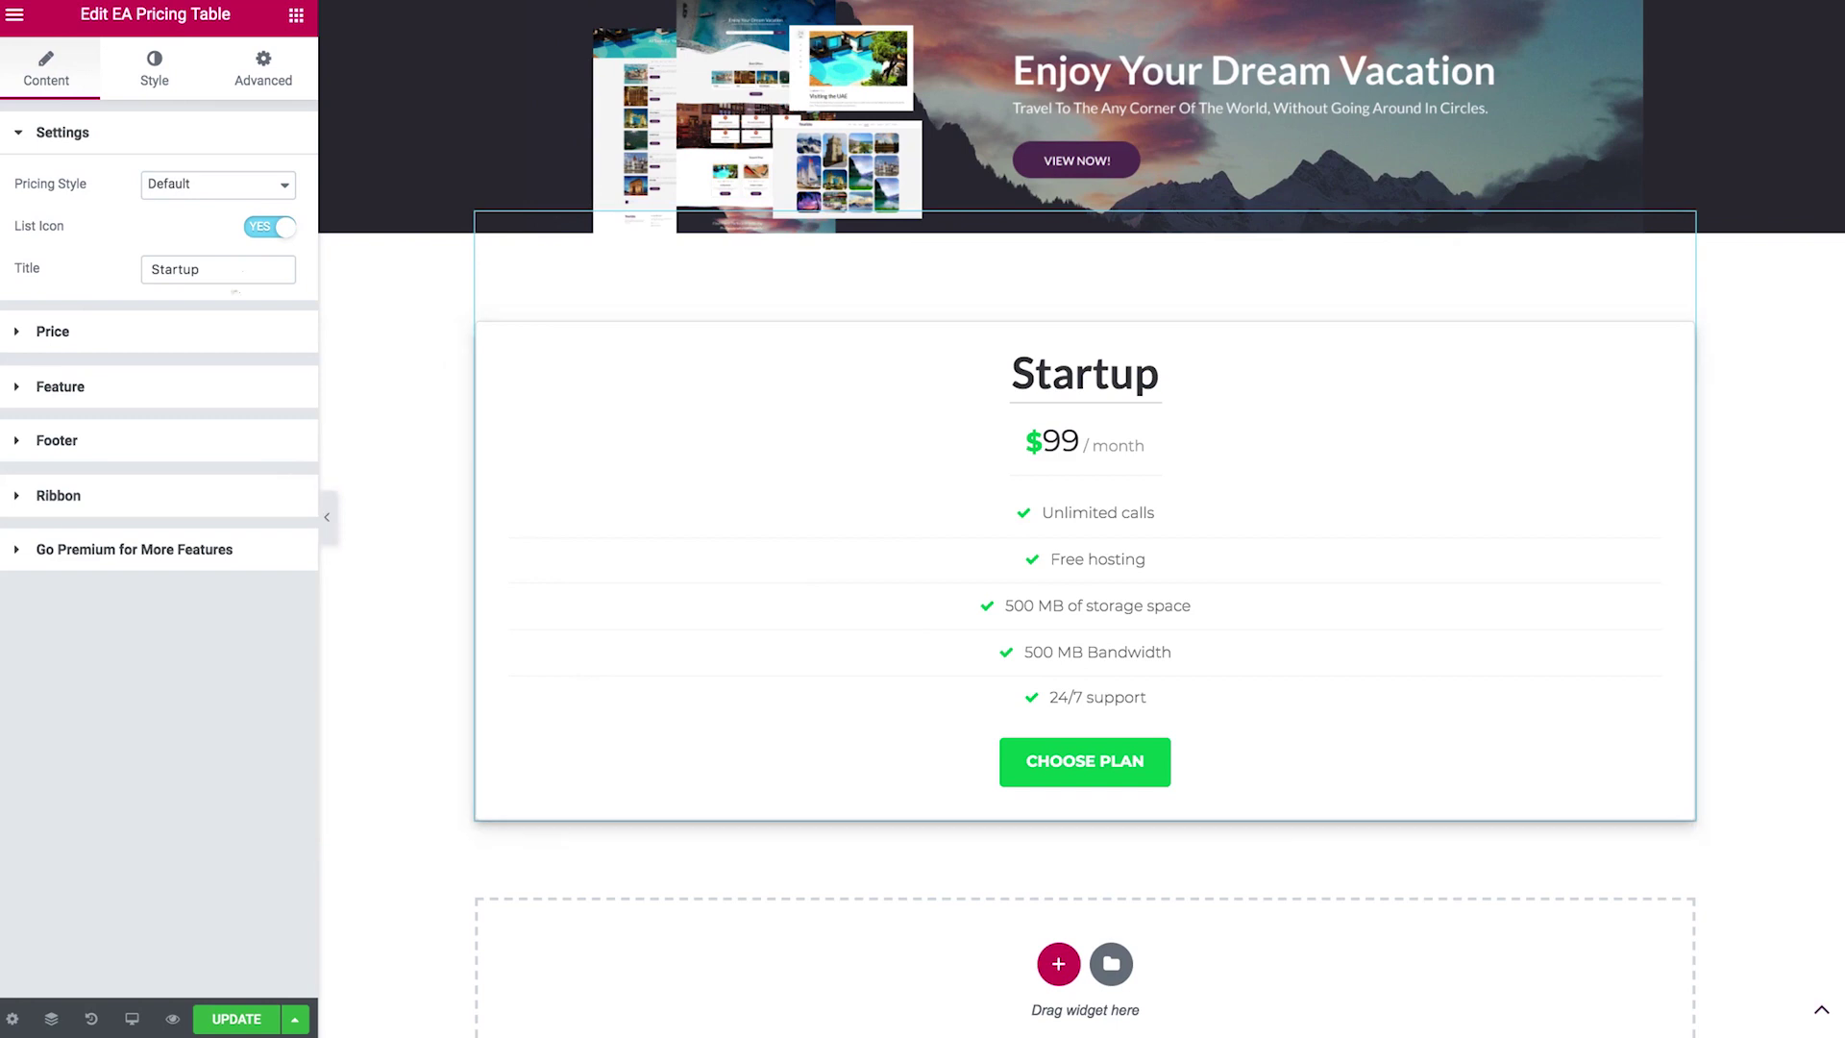
key("ctrl+z")
scroll(166, 622, "down", 5)
scroll(165, 622, "down", 7)
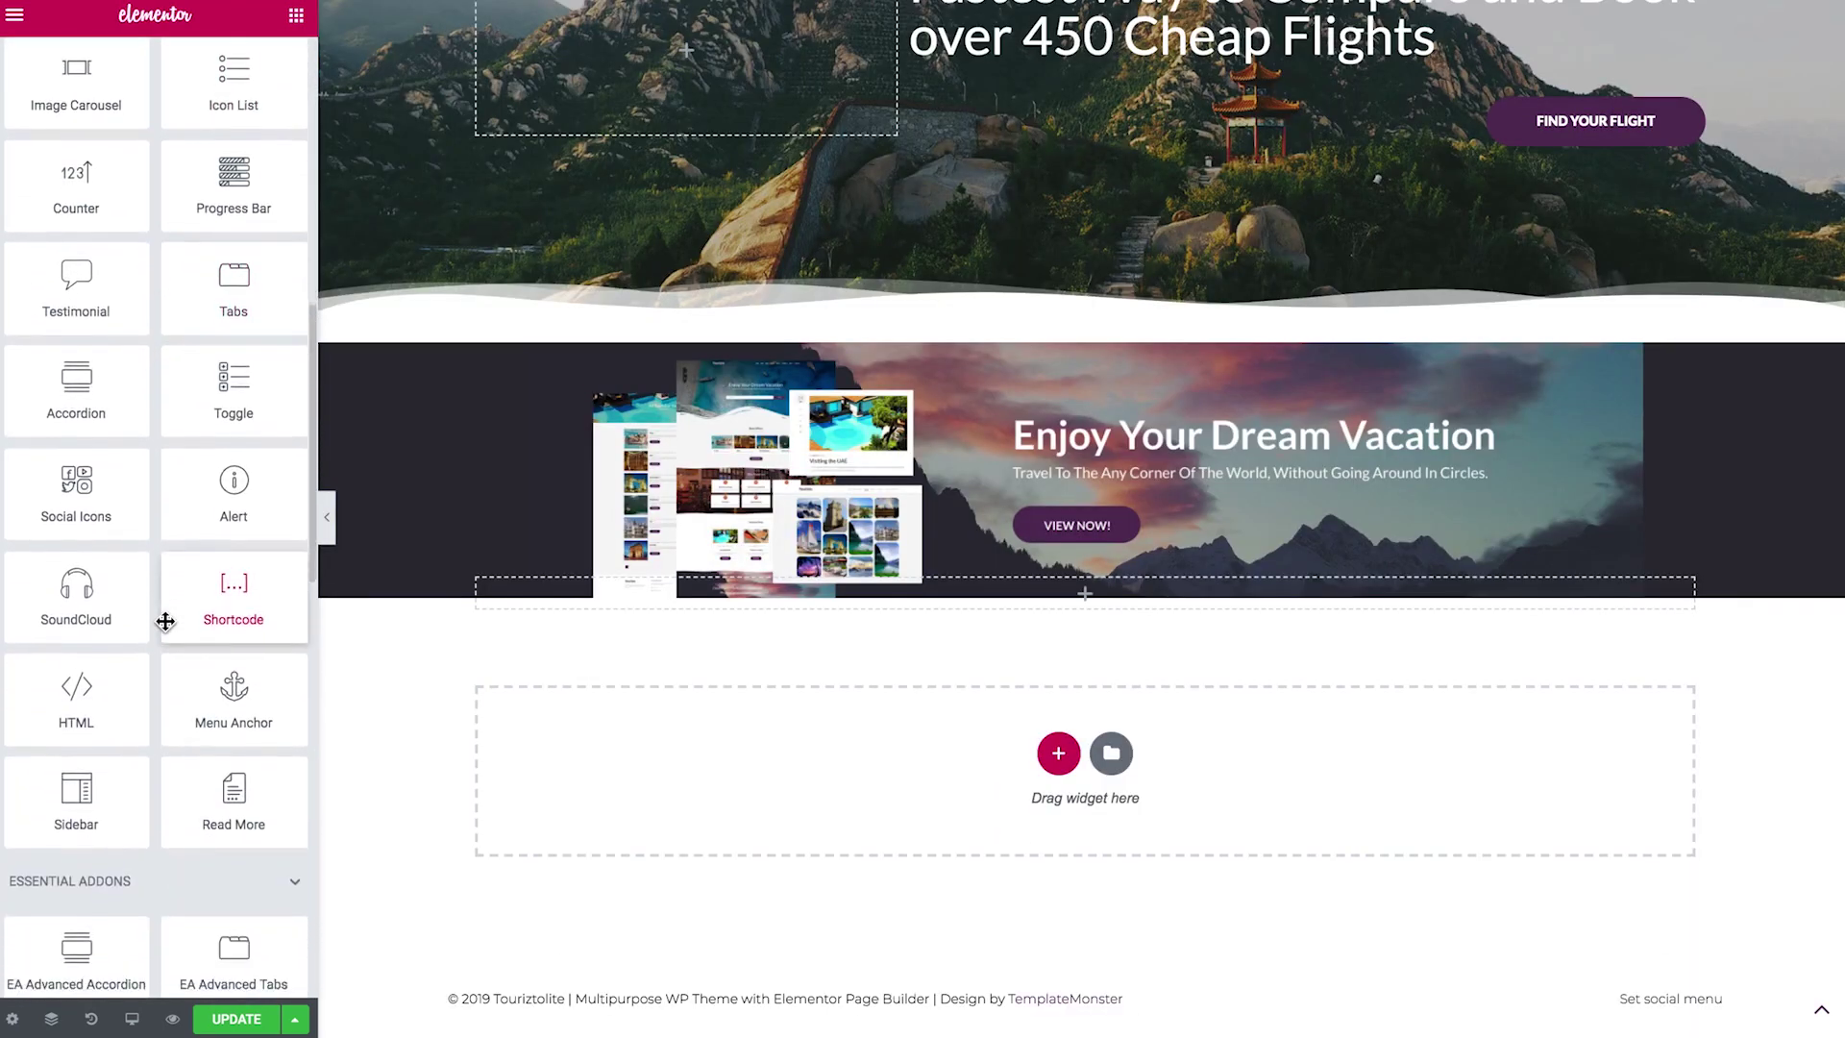
scroll(166, 622, "down", 6)
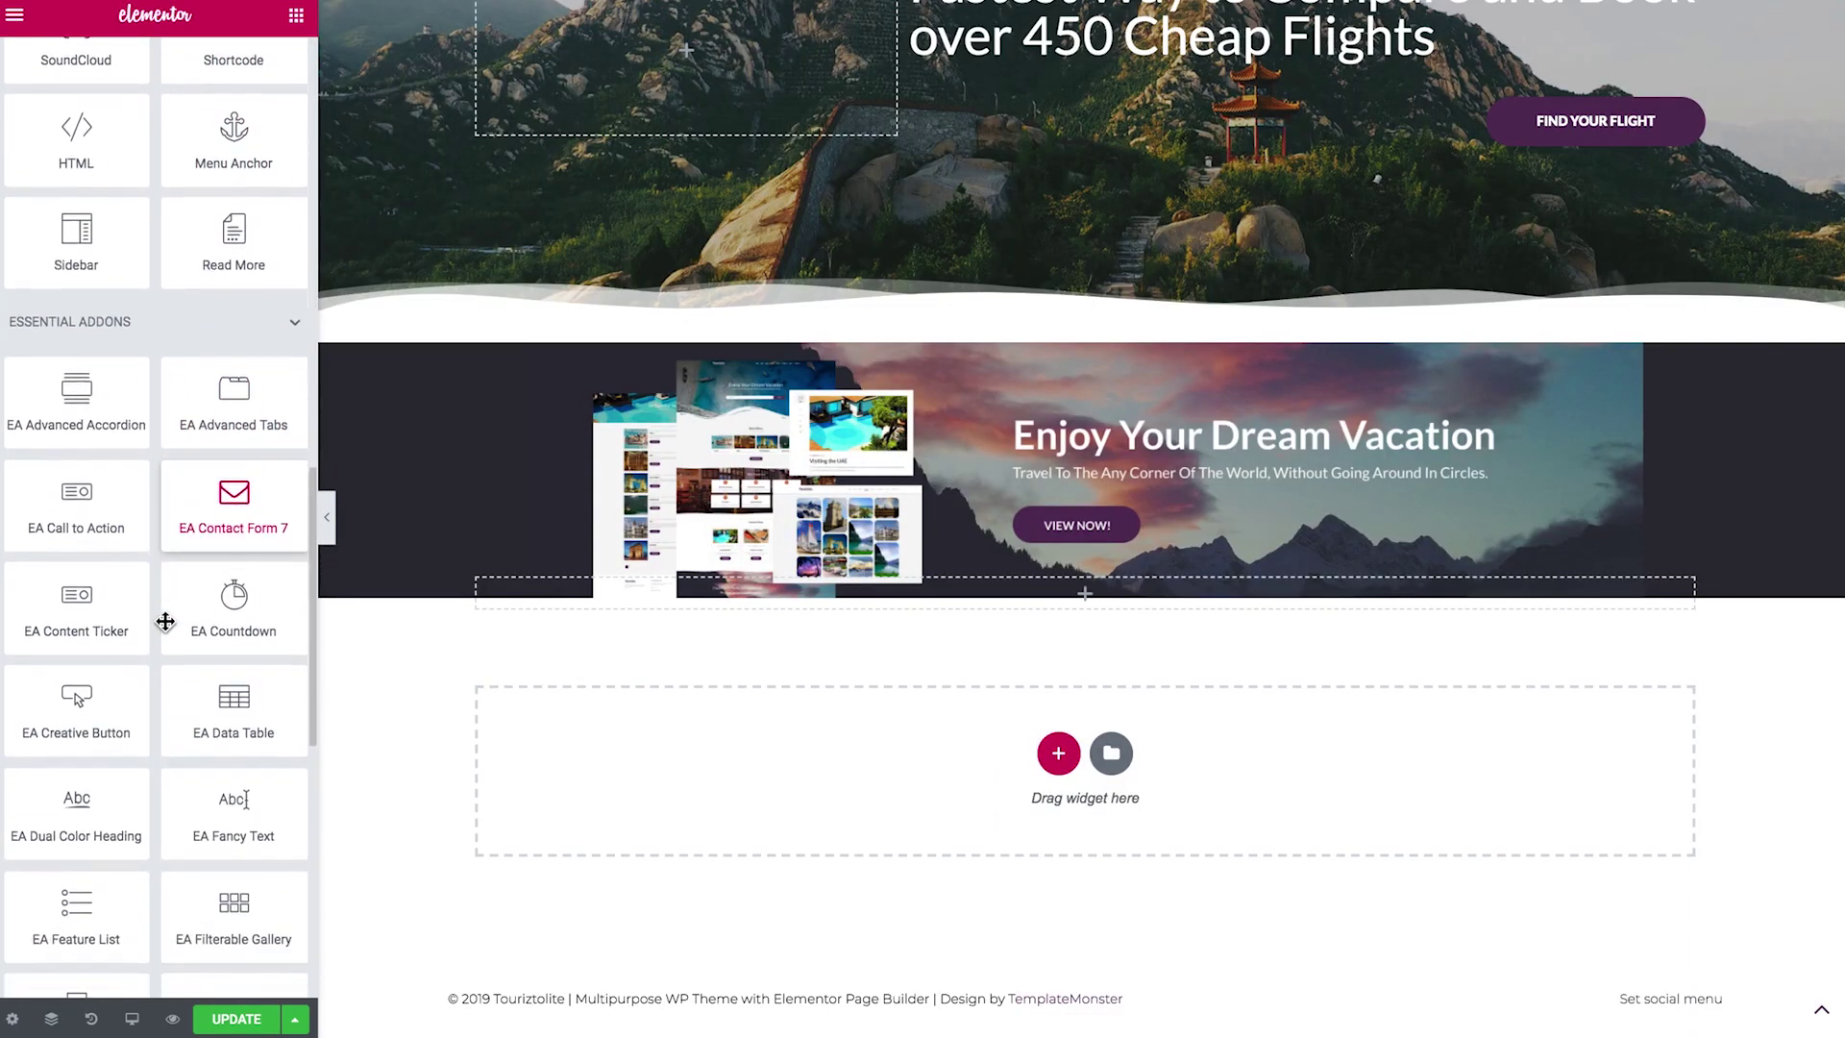
scroll(166, 622, "down", 2)
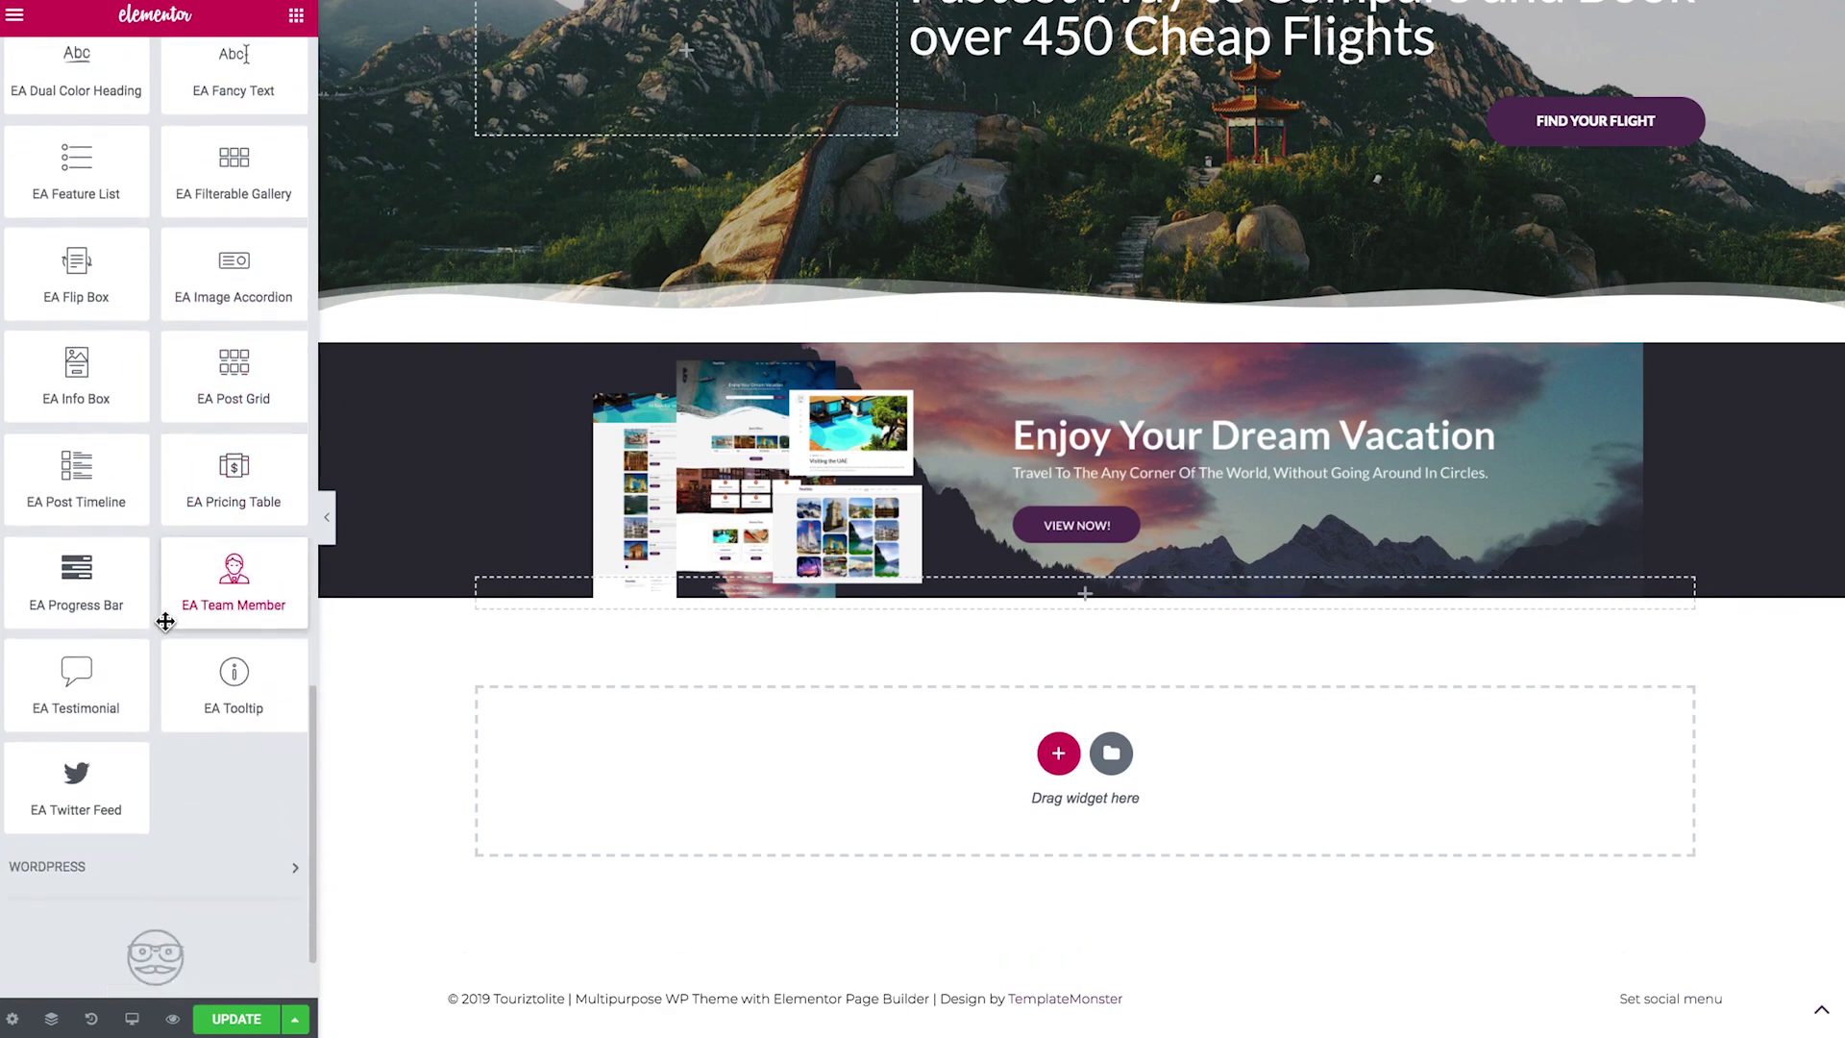
scroll(166, 624, "up", 7)
scroll(165, 624, "up", 1)
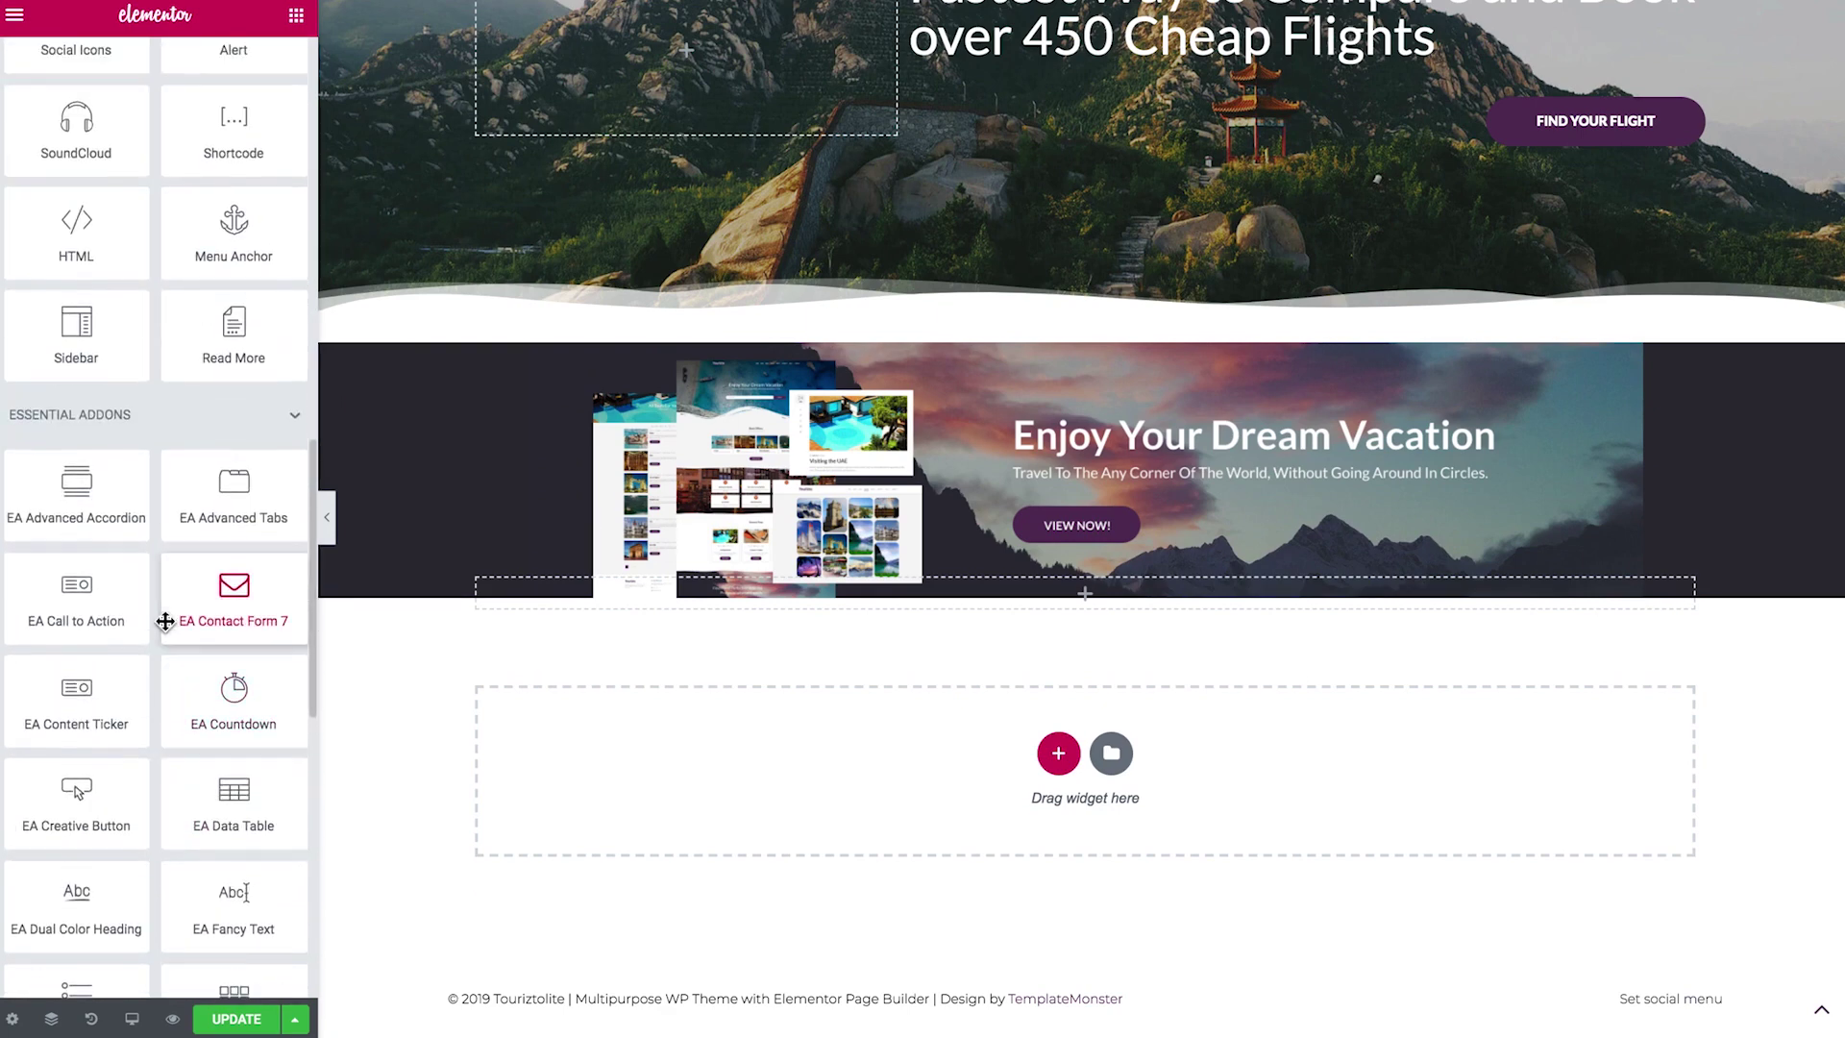
scroll(165, 622, "down", 1)
scroll(165, 622, "down", 5)
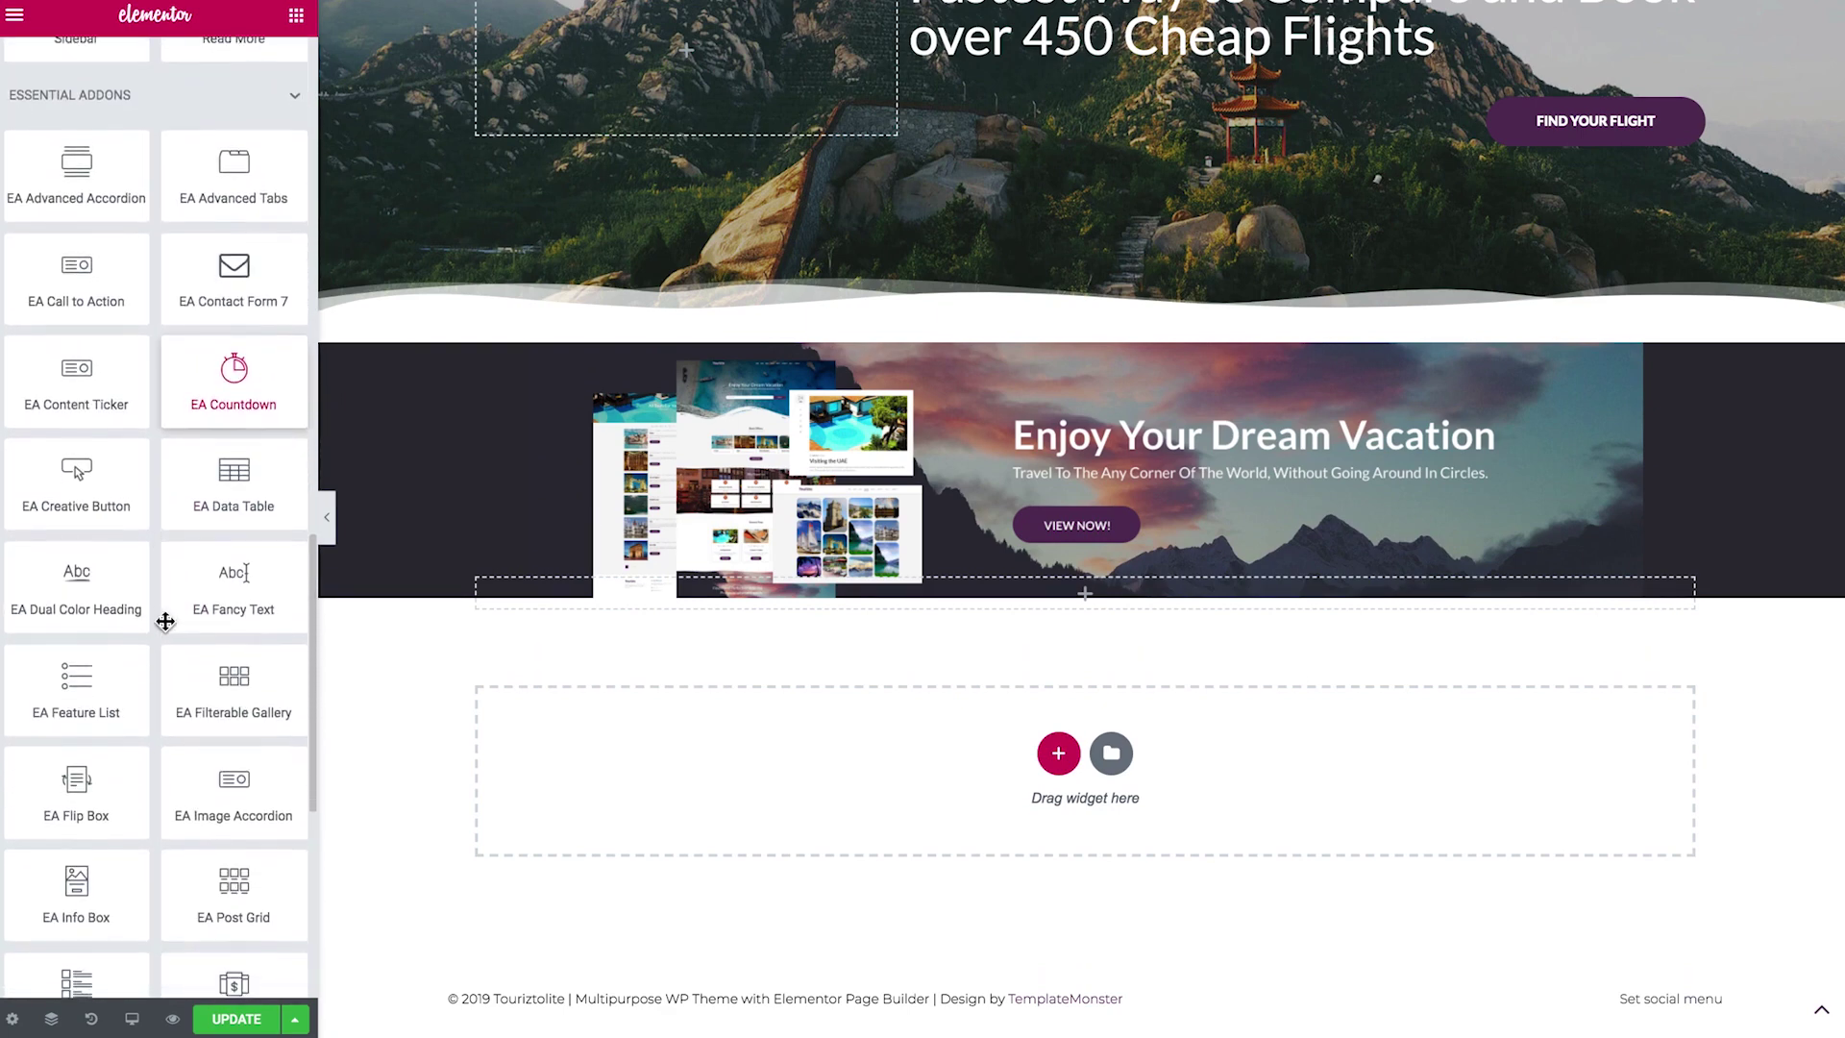
scroll(165, 621, "down", 1)
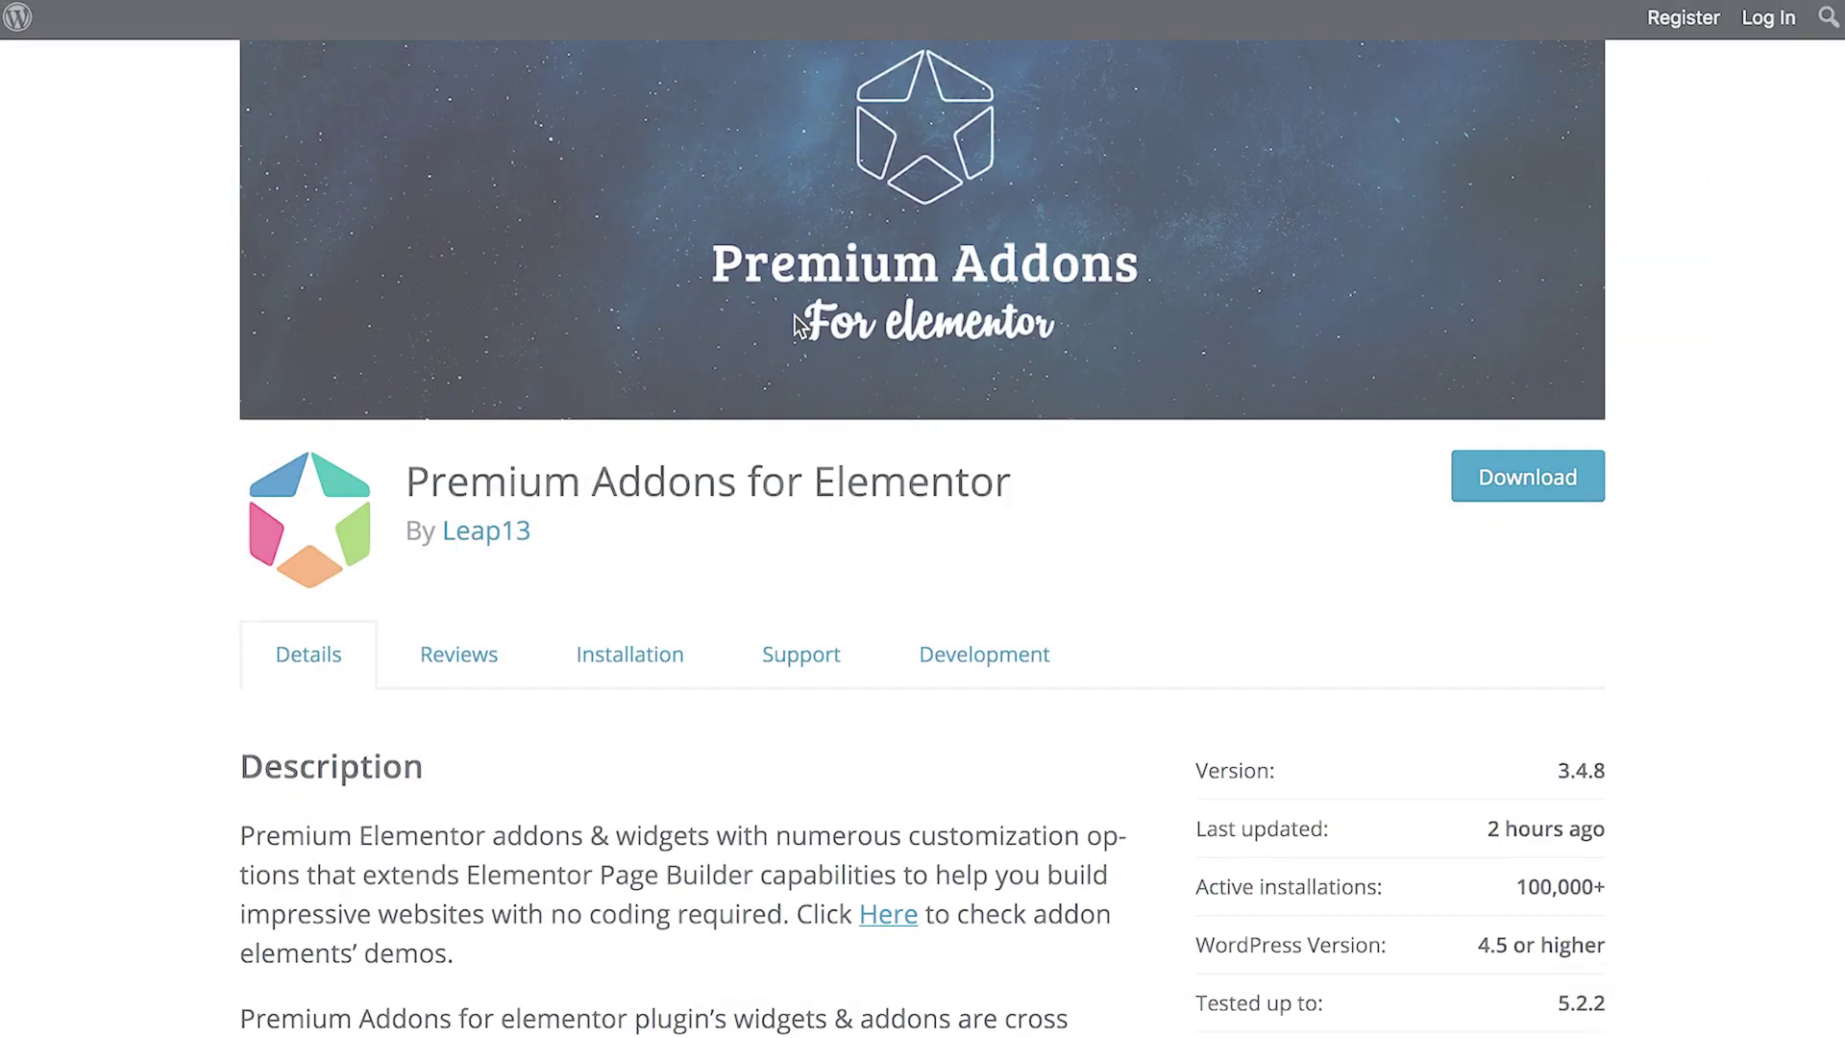
Scroll through the Premium Addons for Elementor listing on WordPress.org
scroll(776, 483, "down", 4)
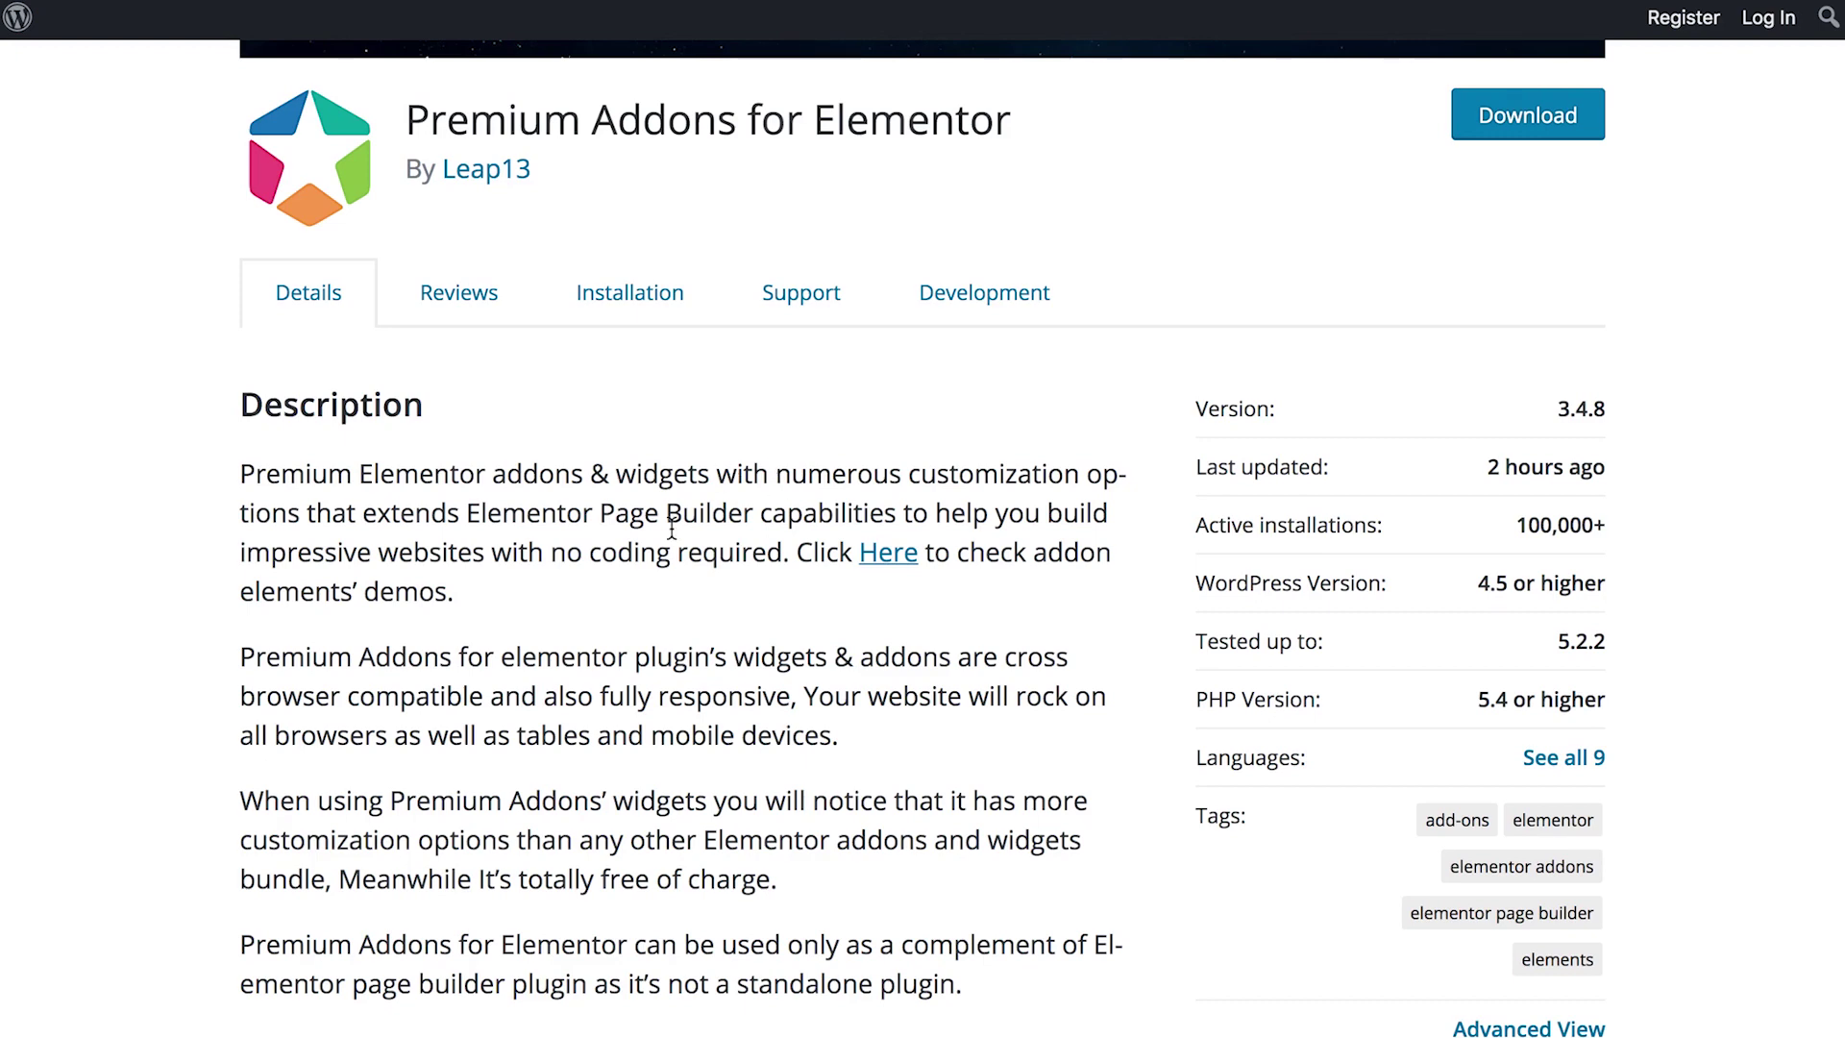
scroll(672, 527, "down", 6)
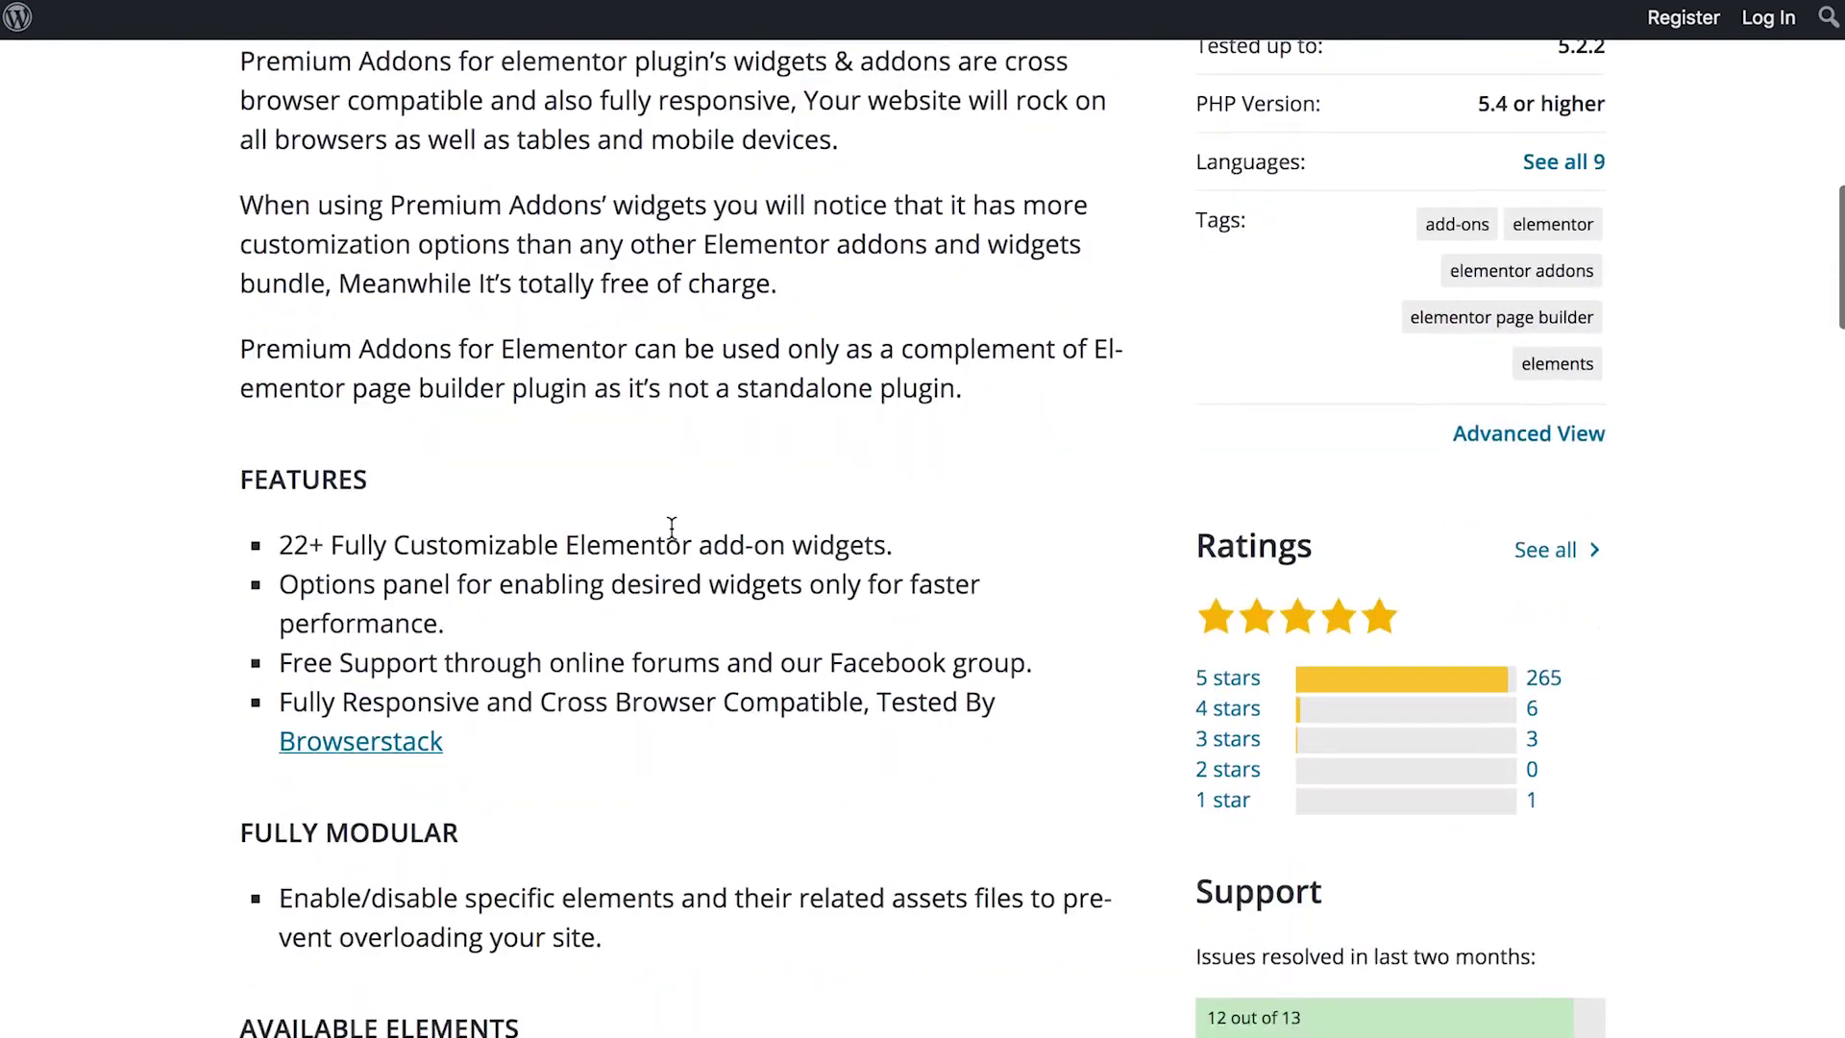
scroll(672, 527, "down", 3)
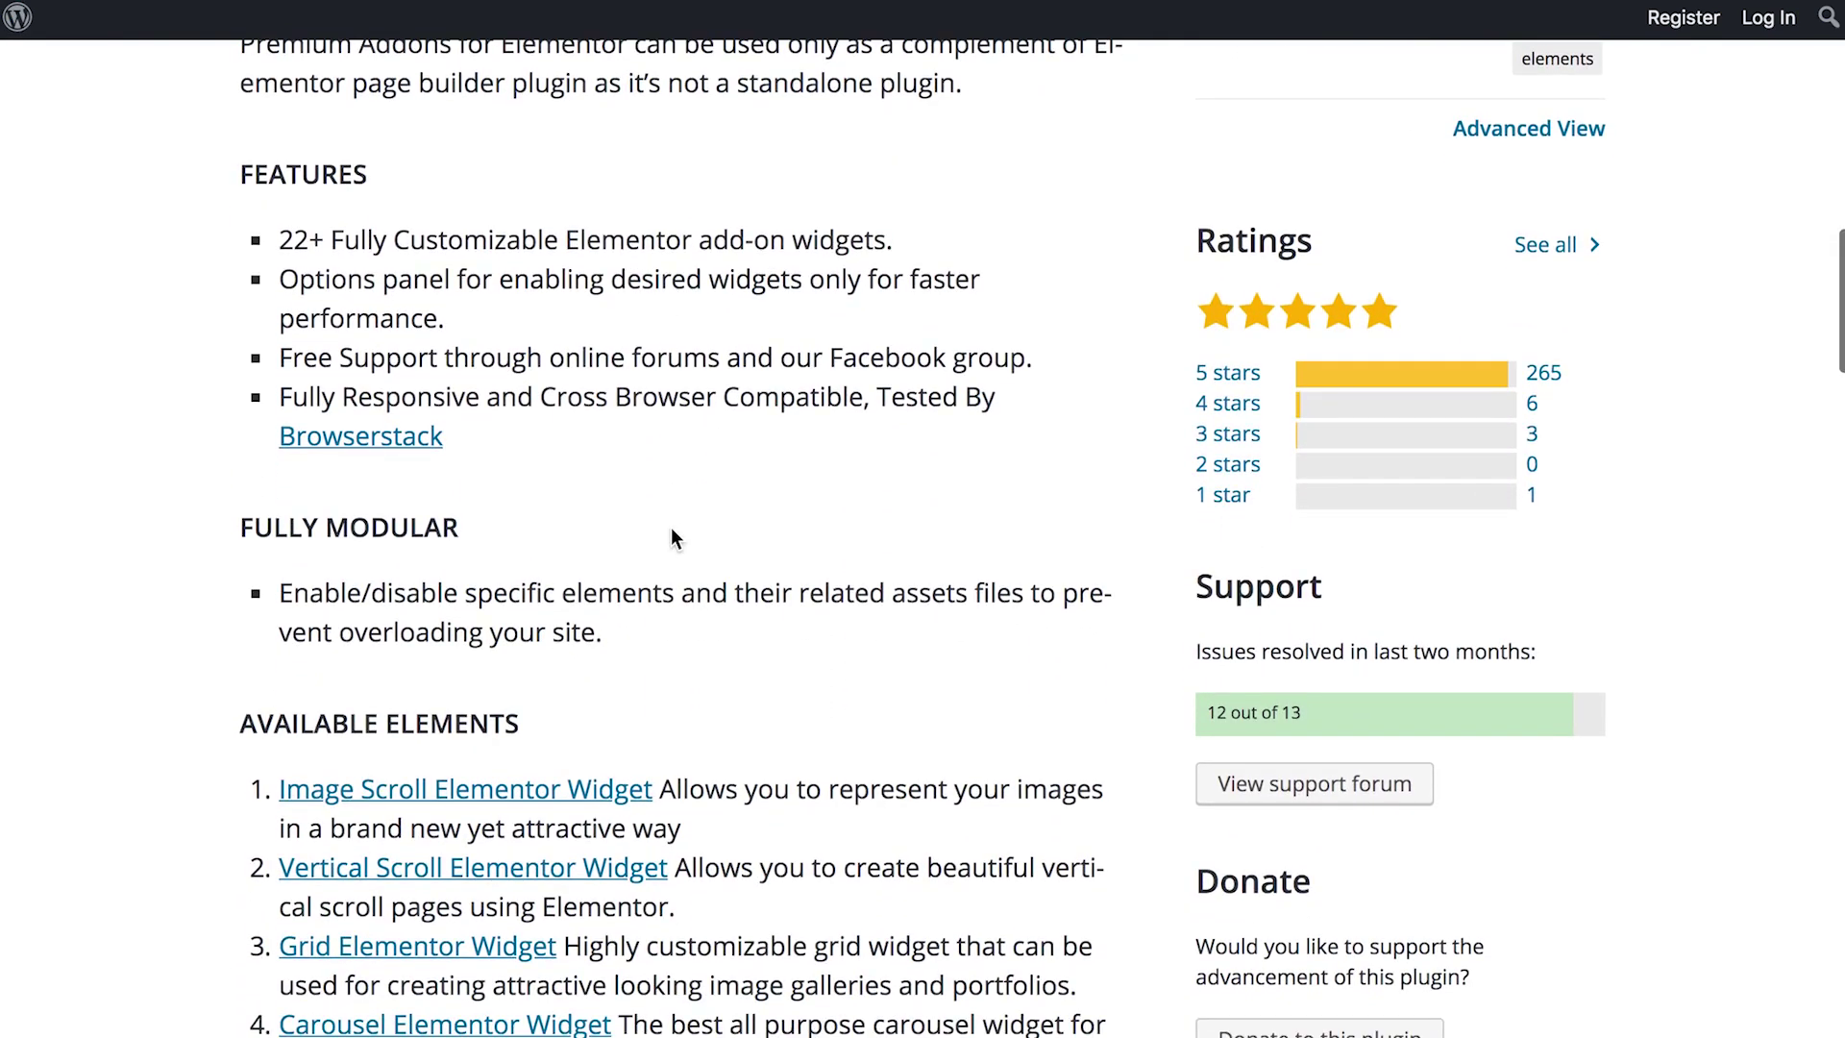
scroll(672, 528, "down", 1)
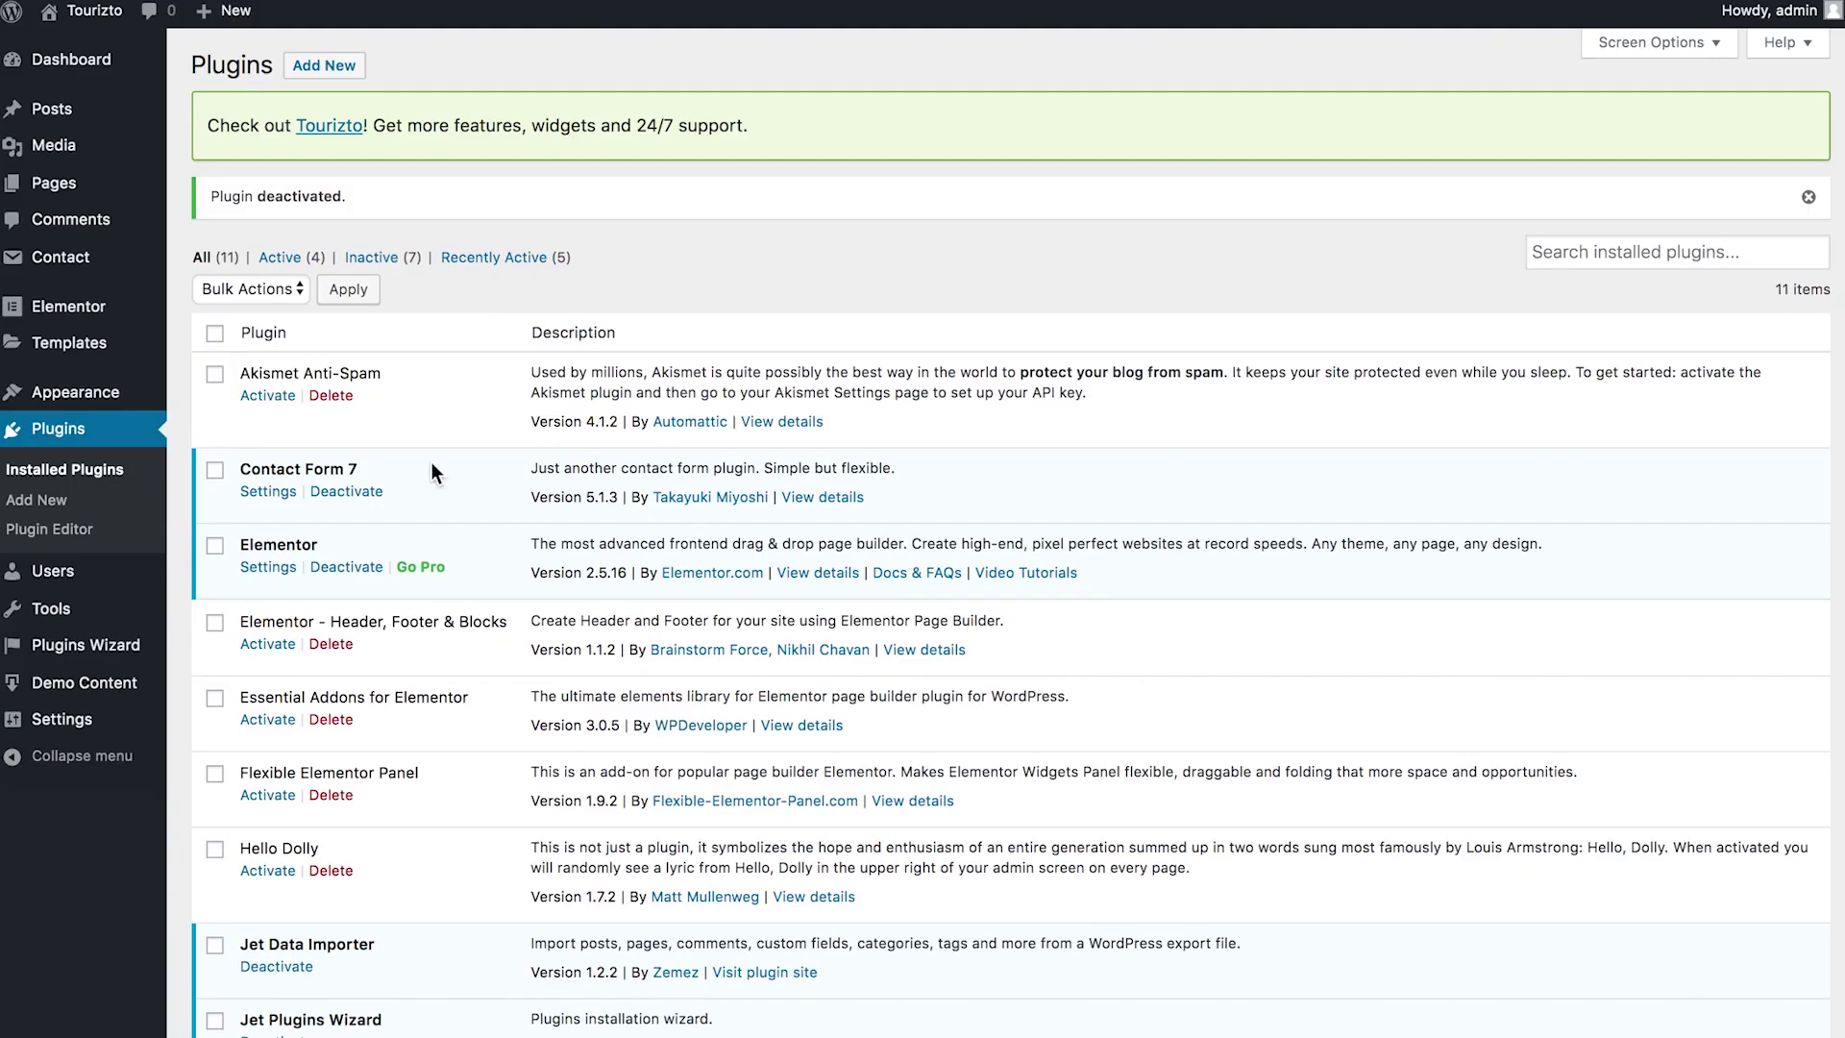
scroll(423, 554, "down", 4)
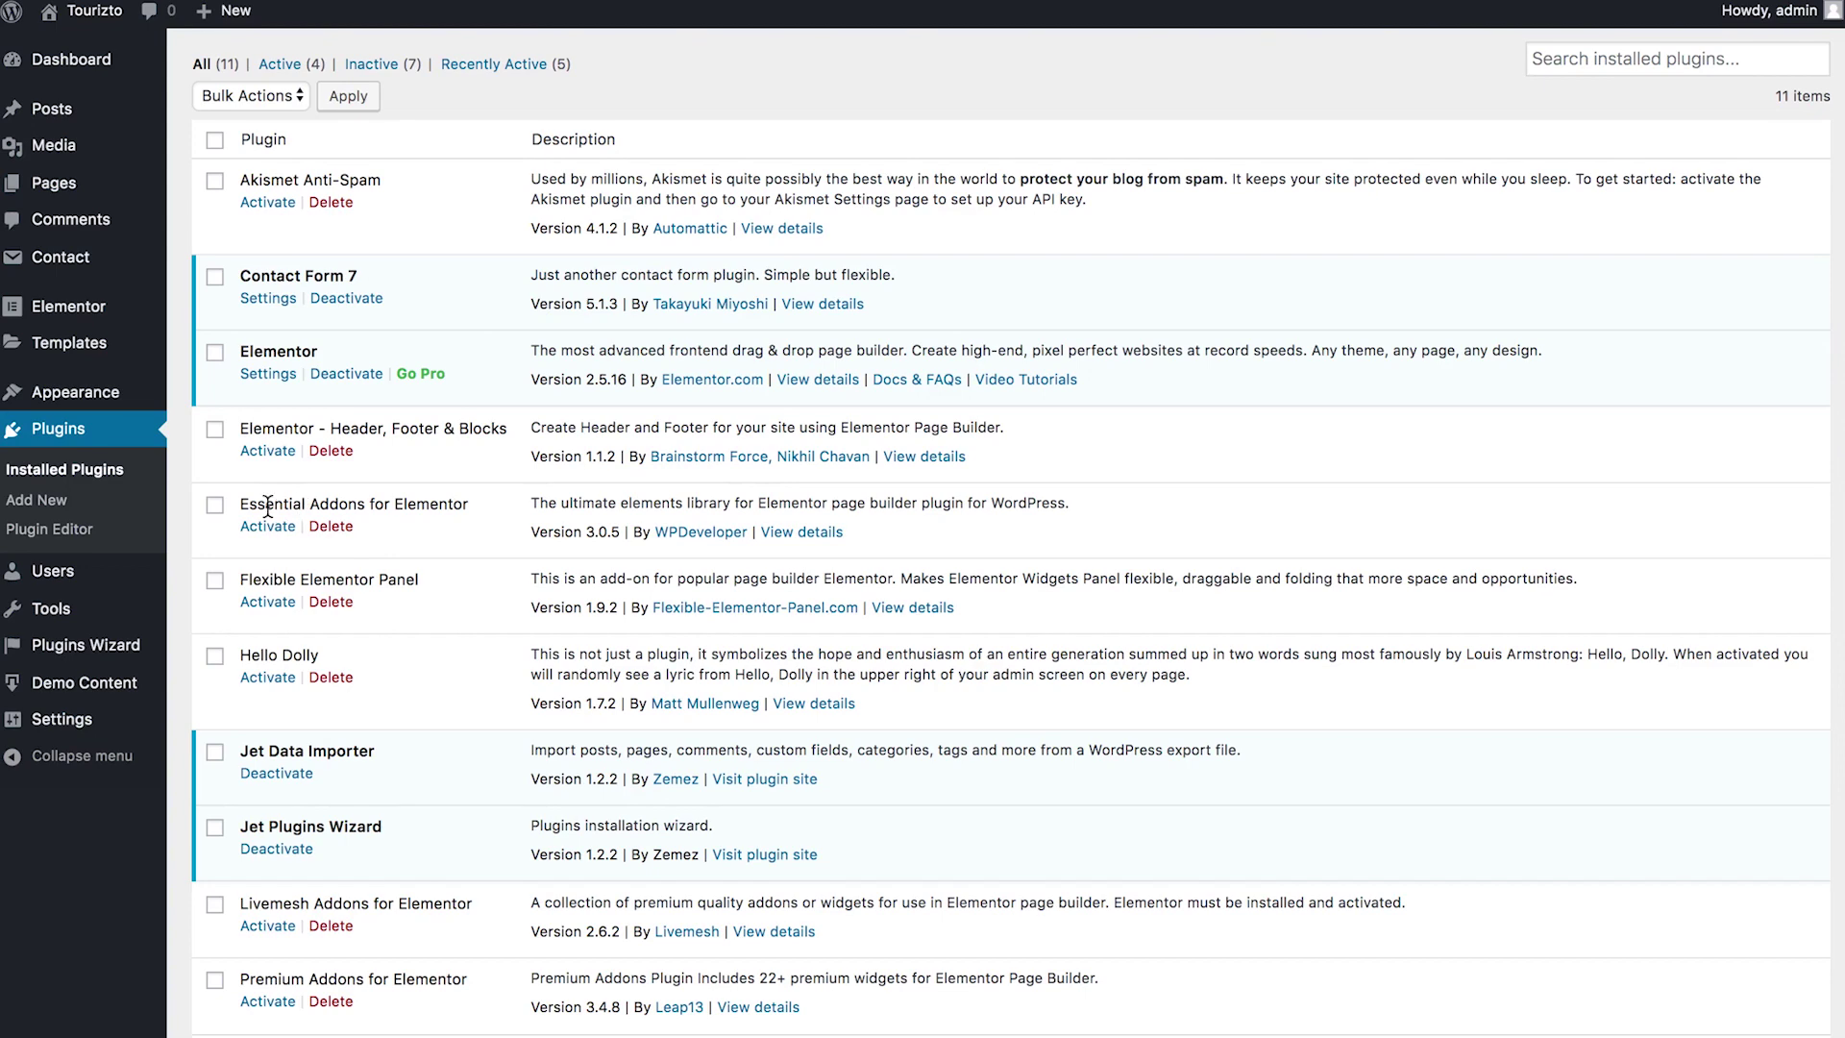
Activate Premium Addons for Elementor and go to its Widgets Settings
scroll(392, 500, "down", 3)
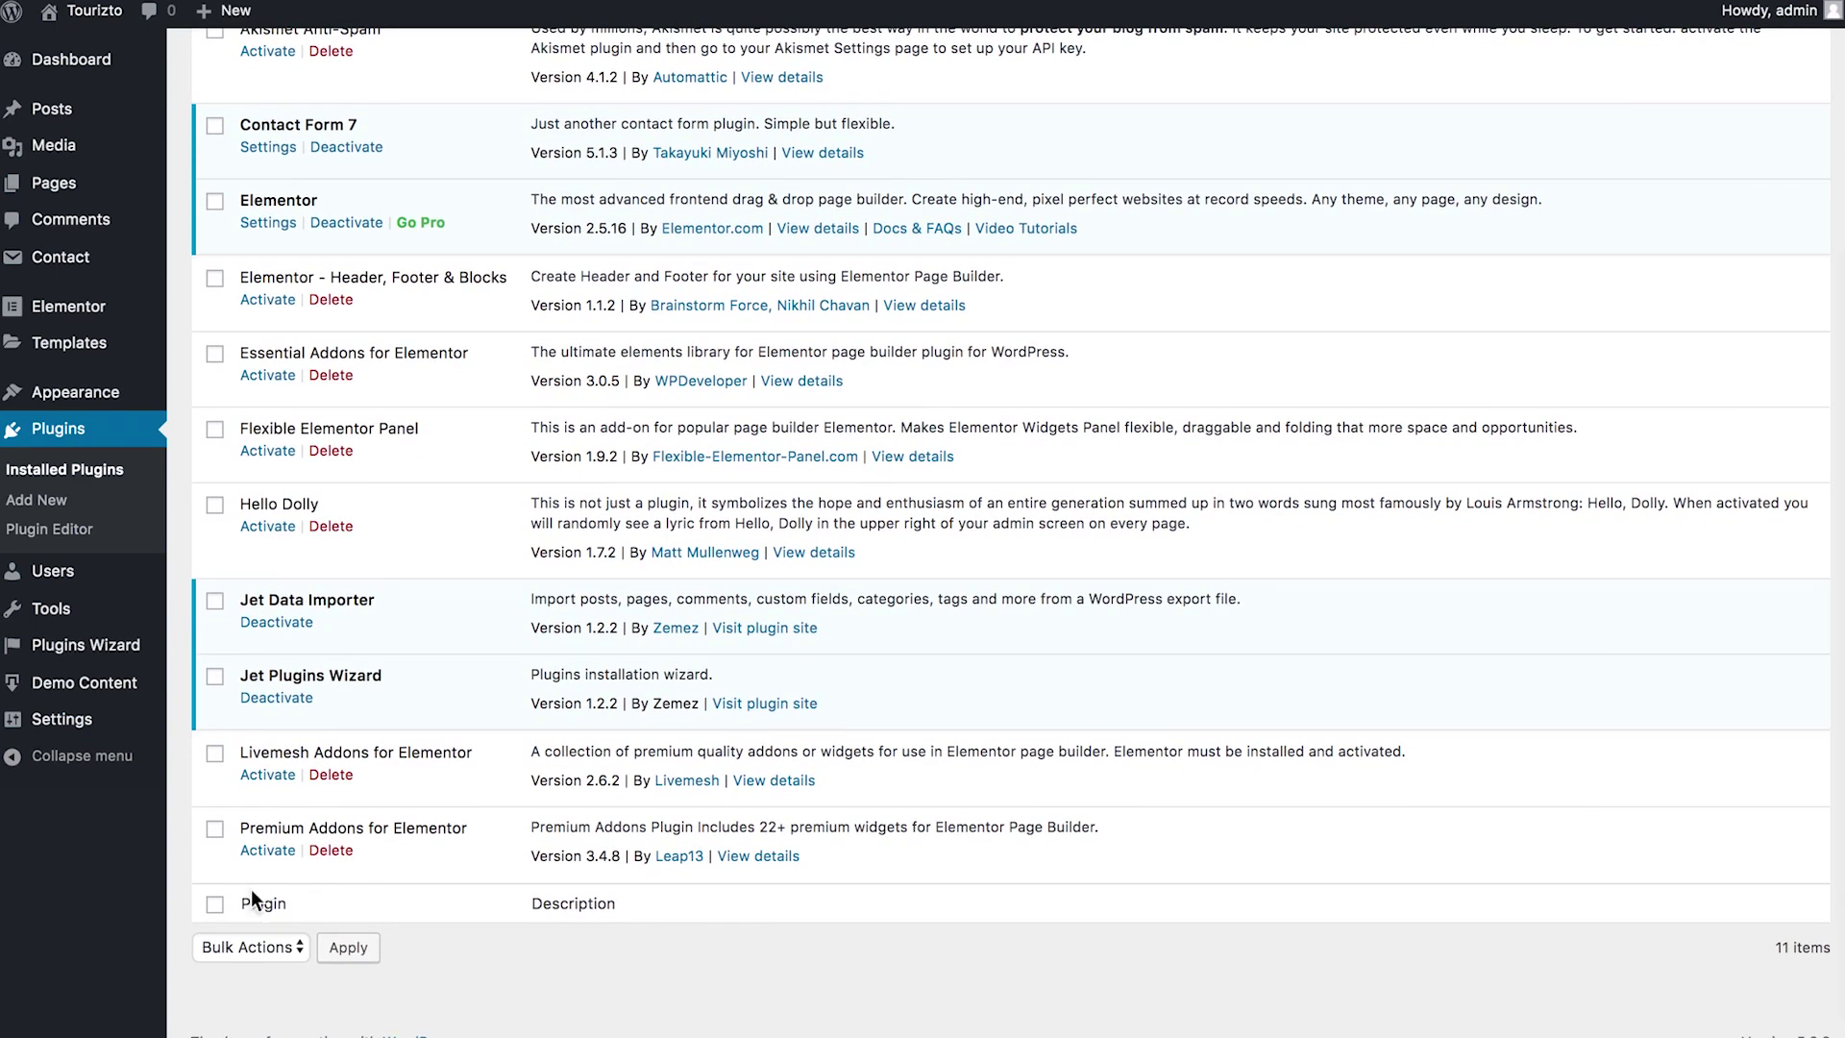
left_click(268, 850)
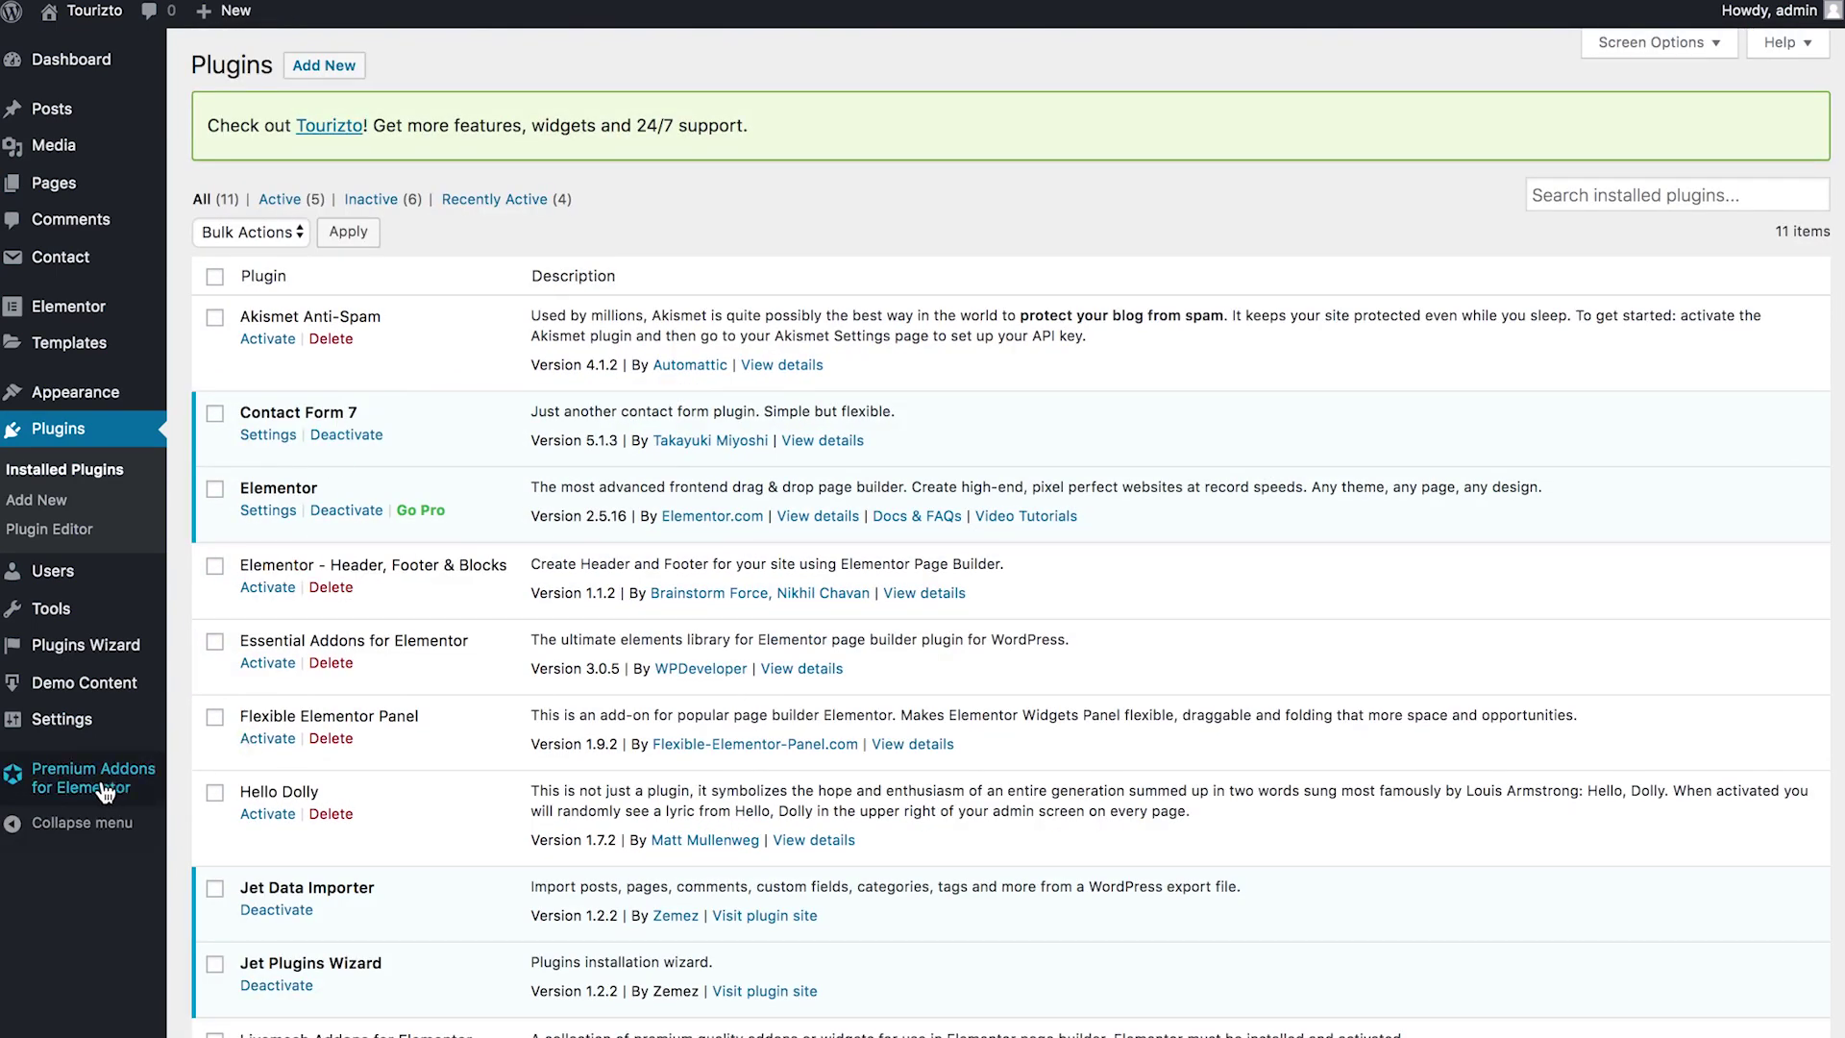
left_click(73, 779)
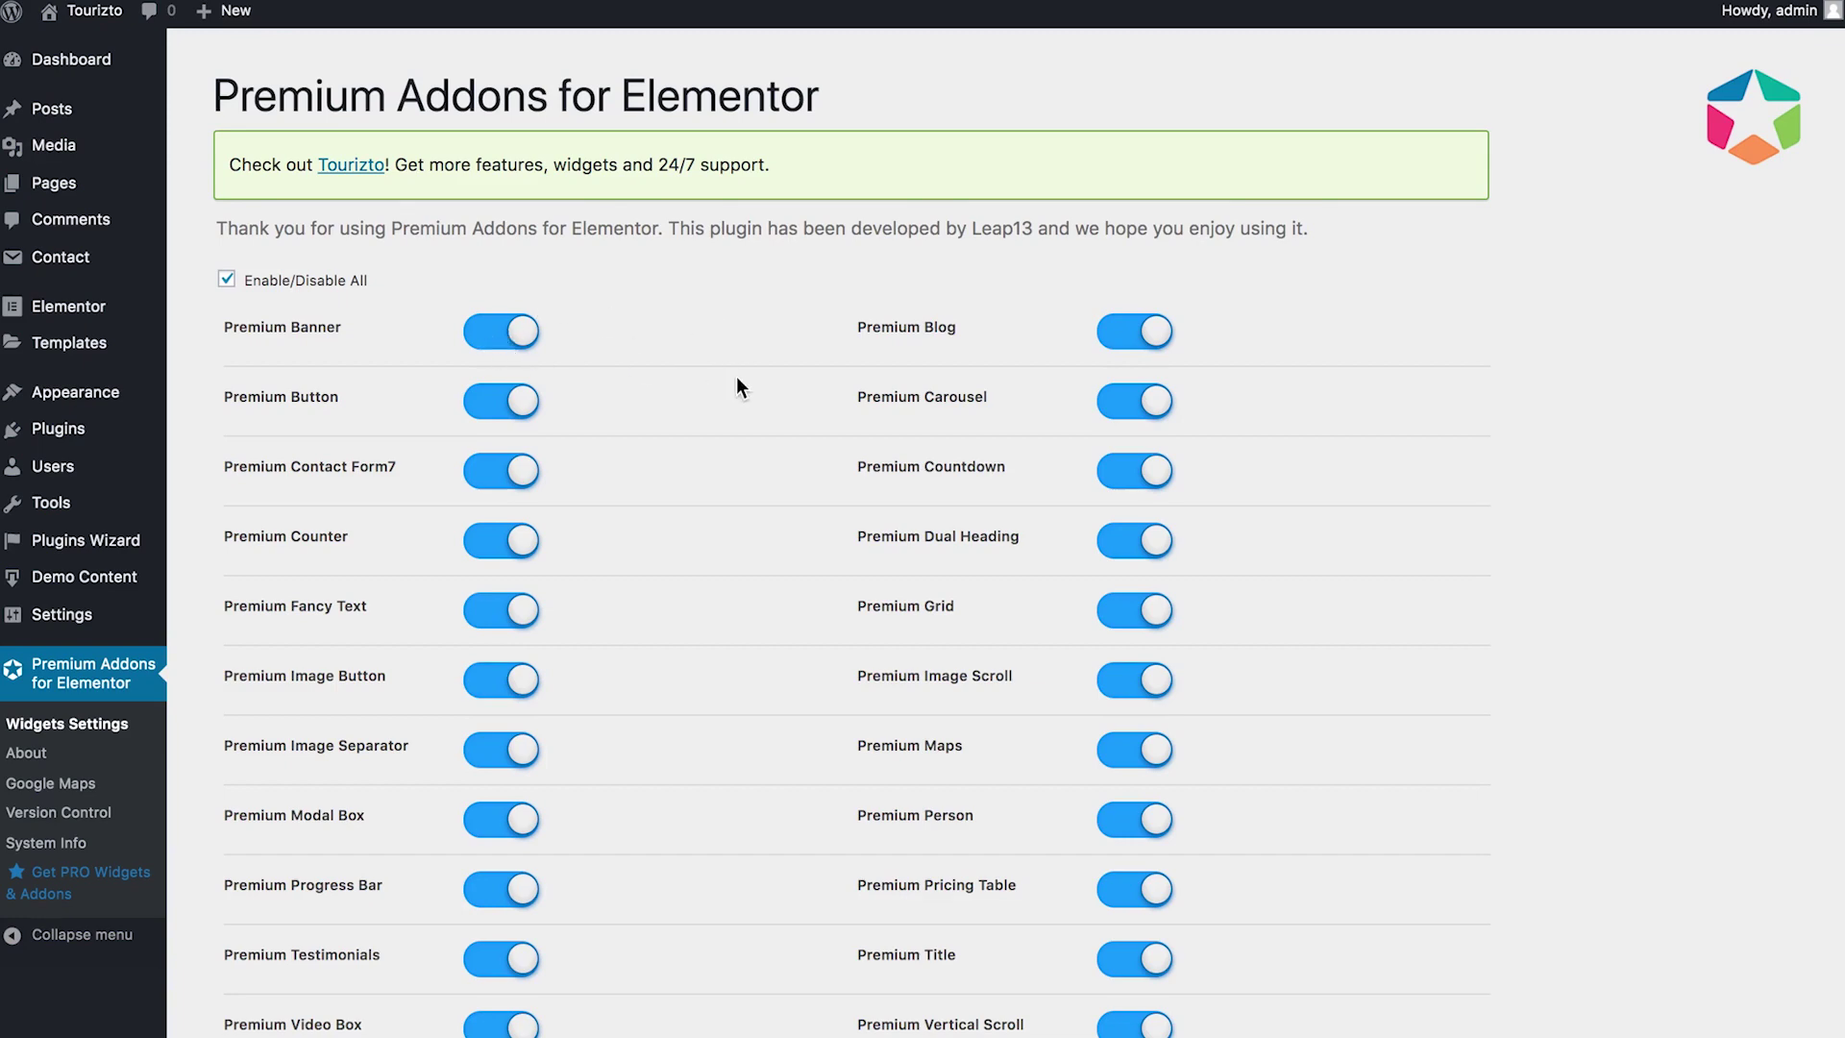
Review the widget toggles: all free widgets on, PRO elements off
scroll(737, 384, "down", 5)
scroll(737, 384, "up", 5)
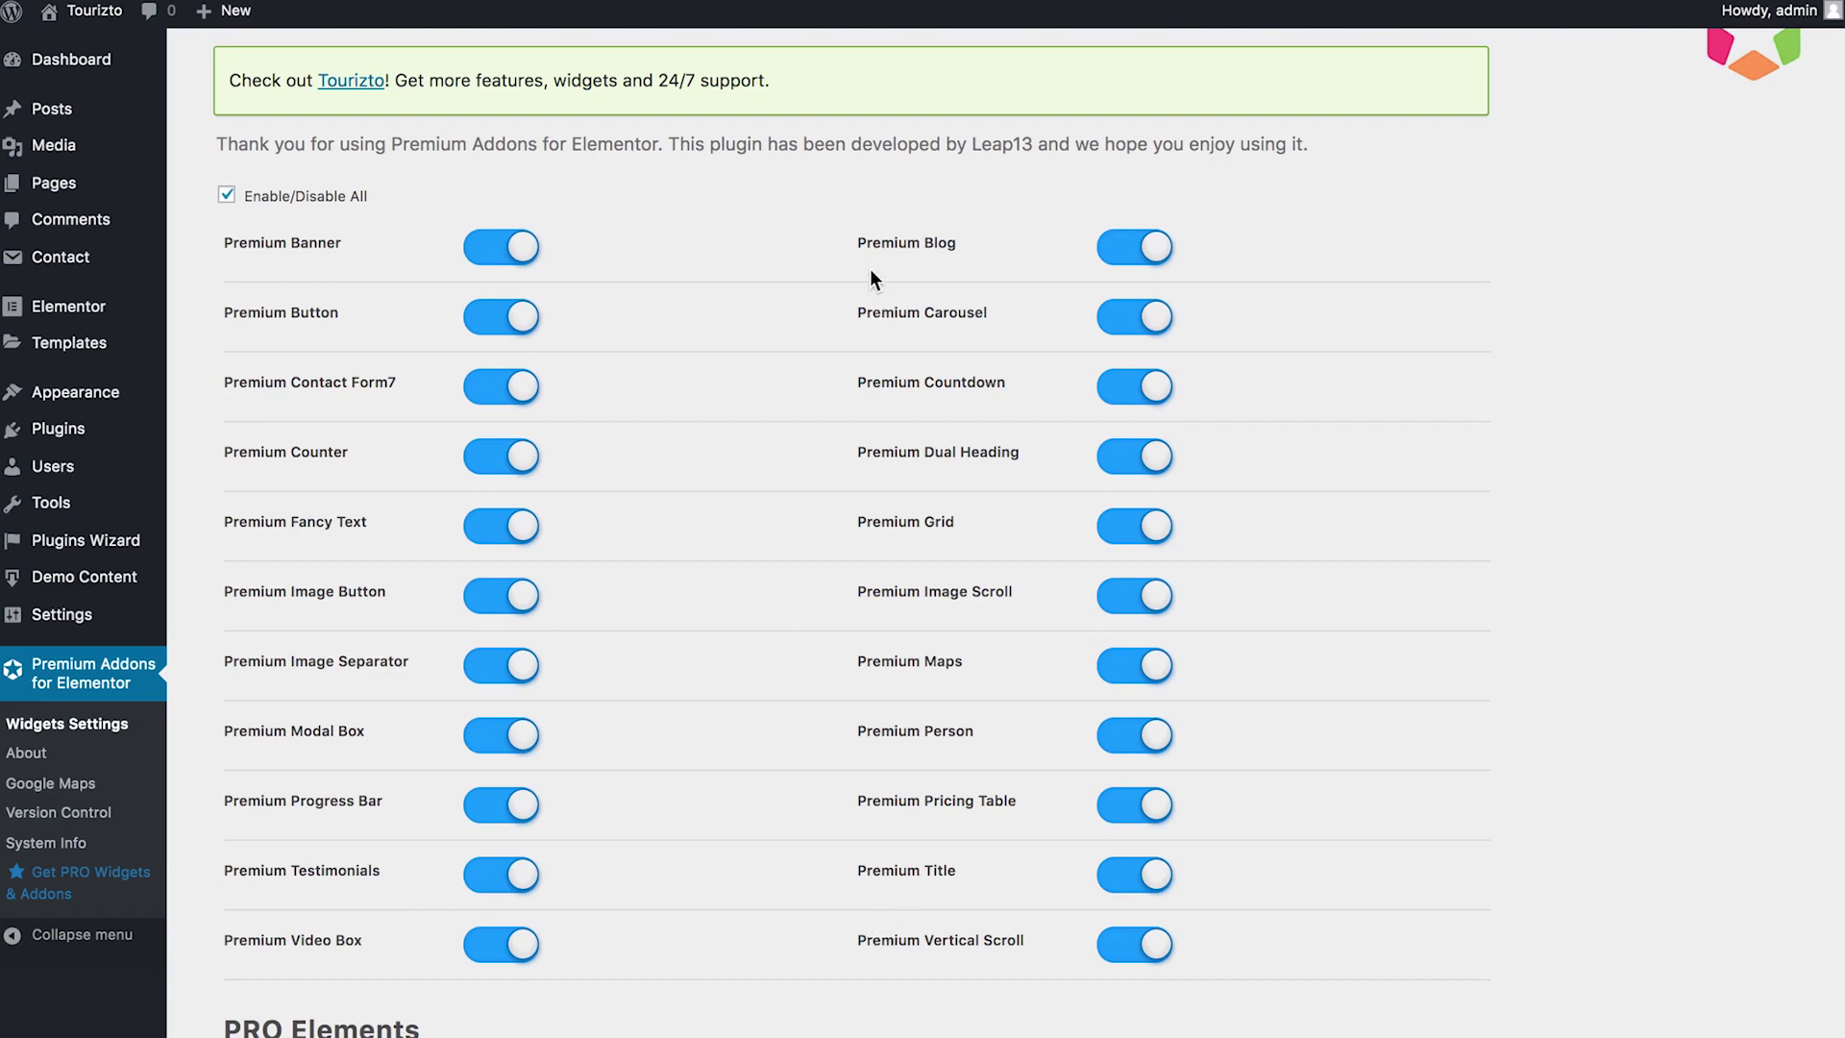
scroll(766, 338, "down", 10)
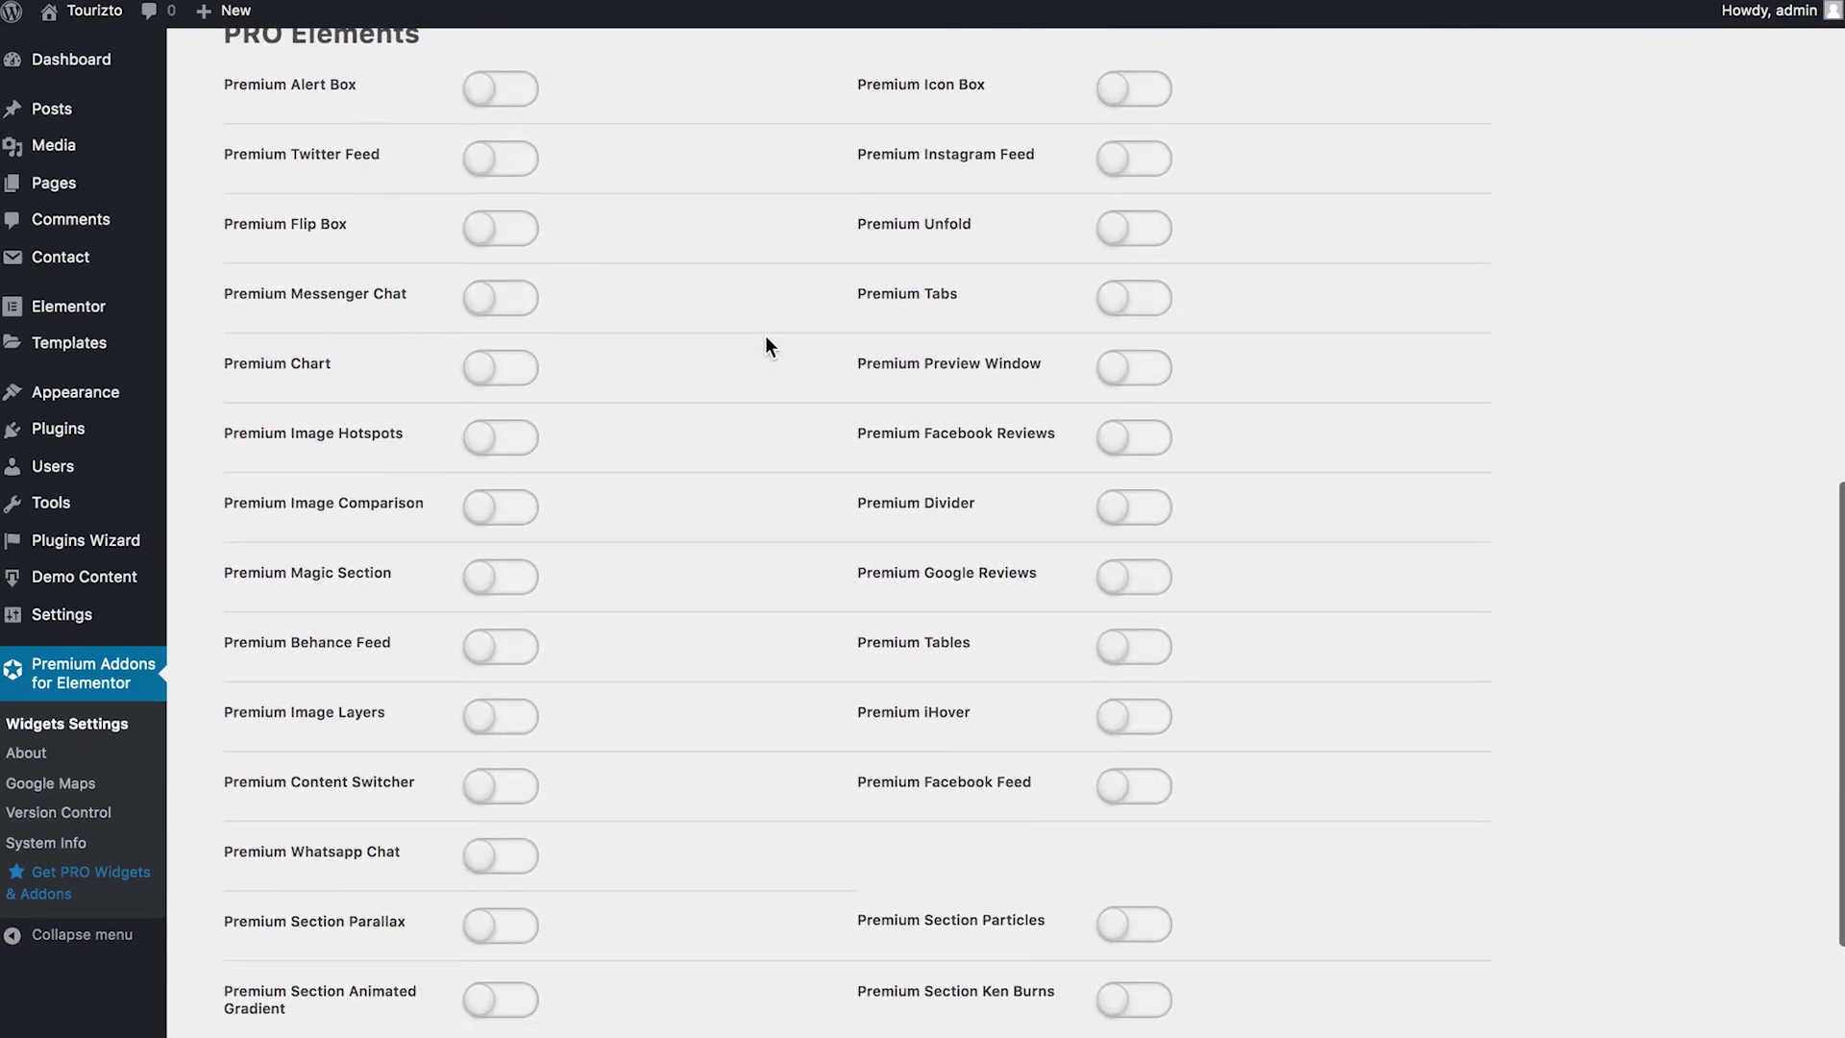
scroll(765, 336, "down", 3)
scroll(765, 336, "up", 15)
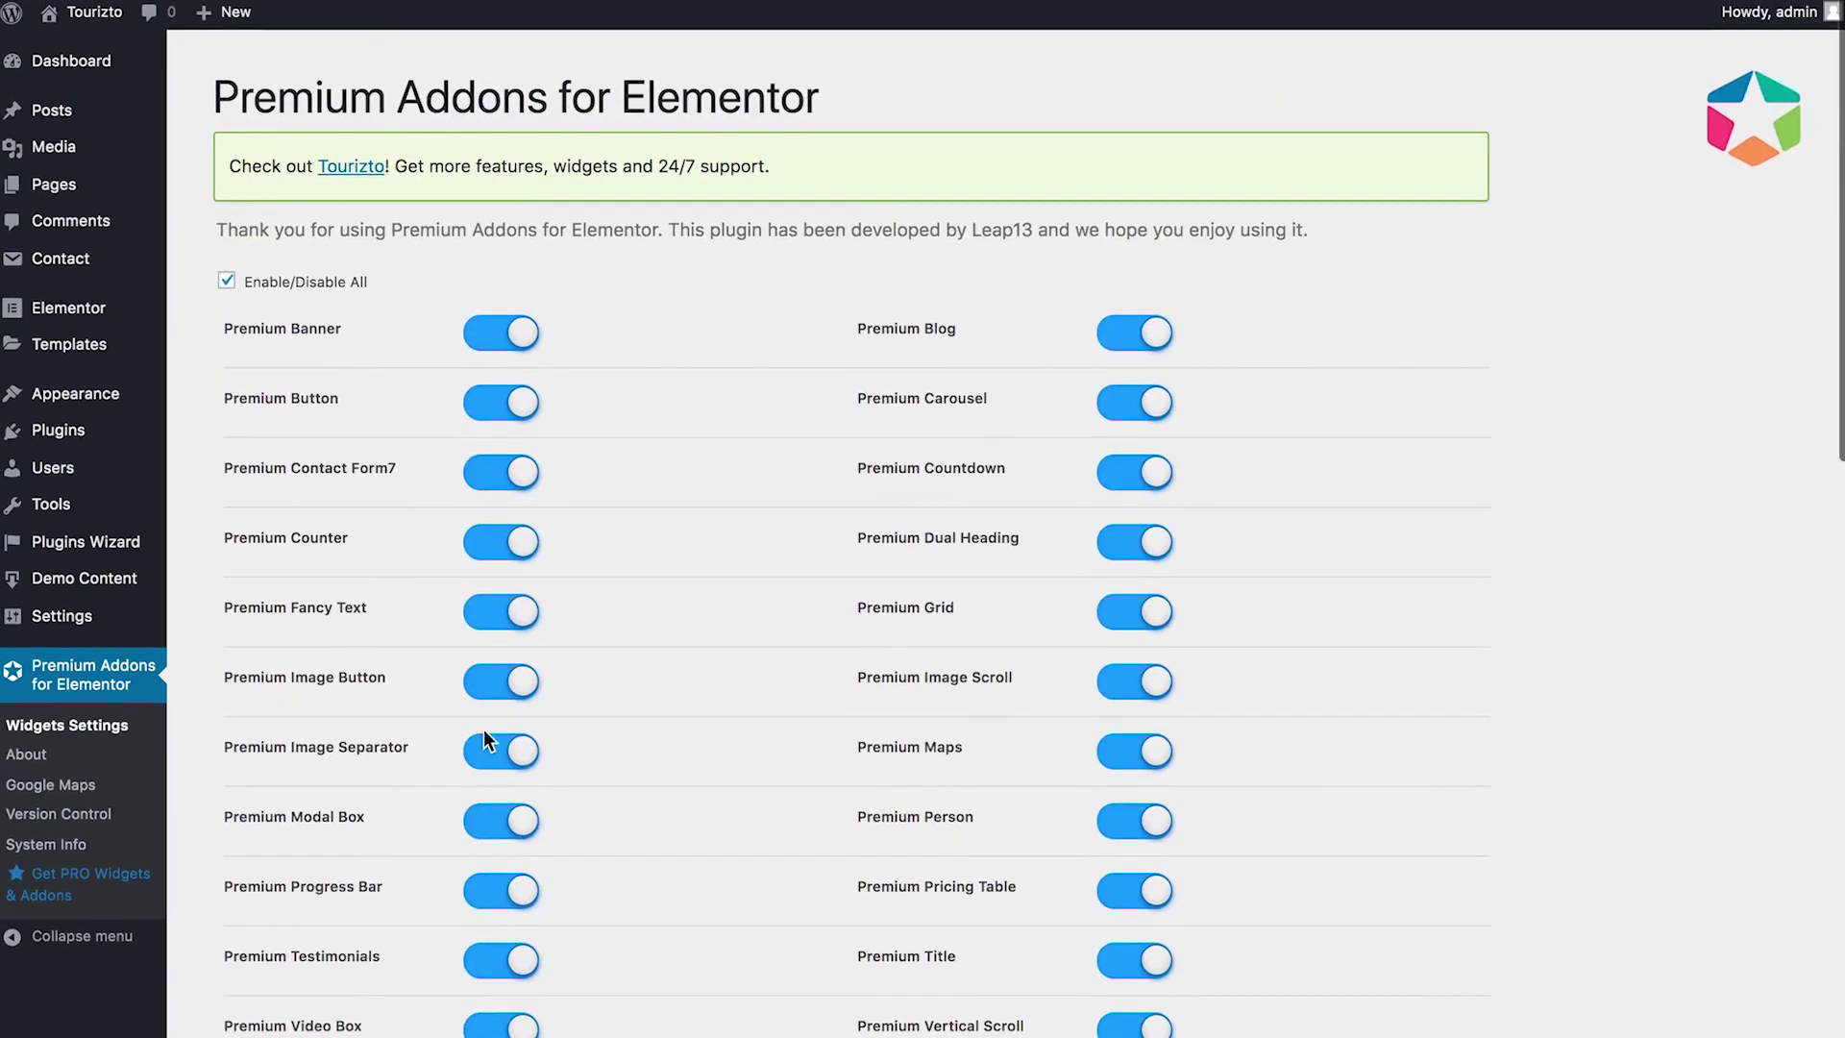
scroll(482, 729, "down", 5)
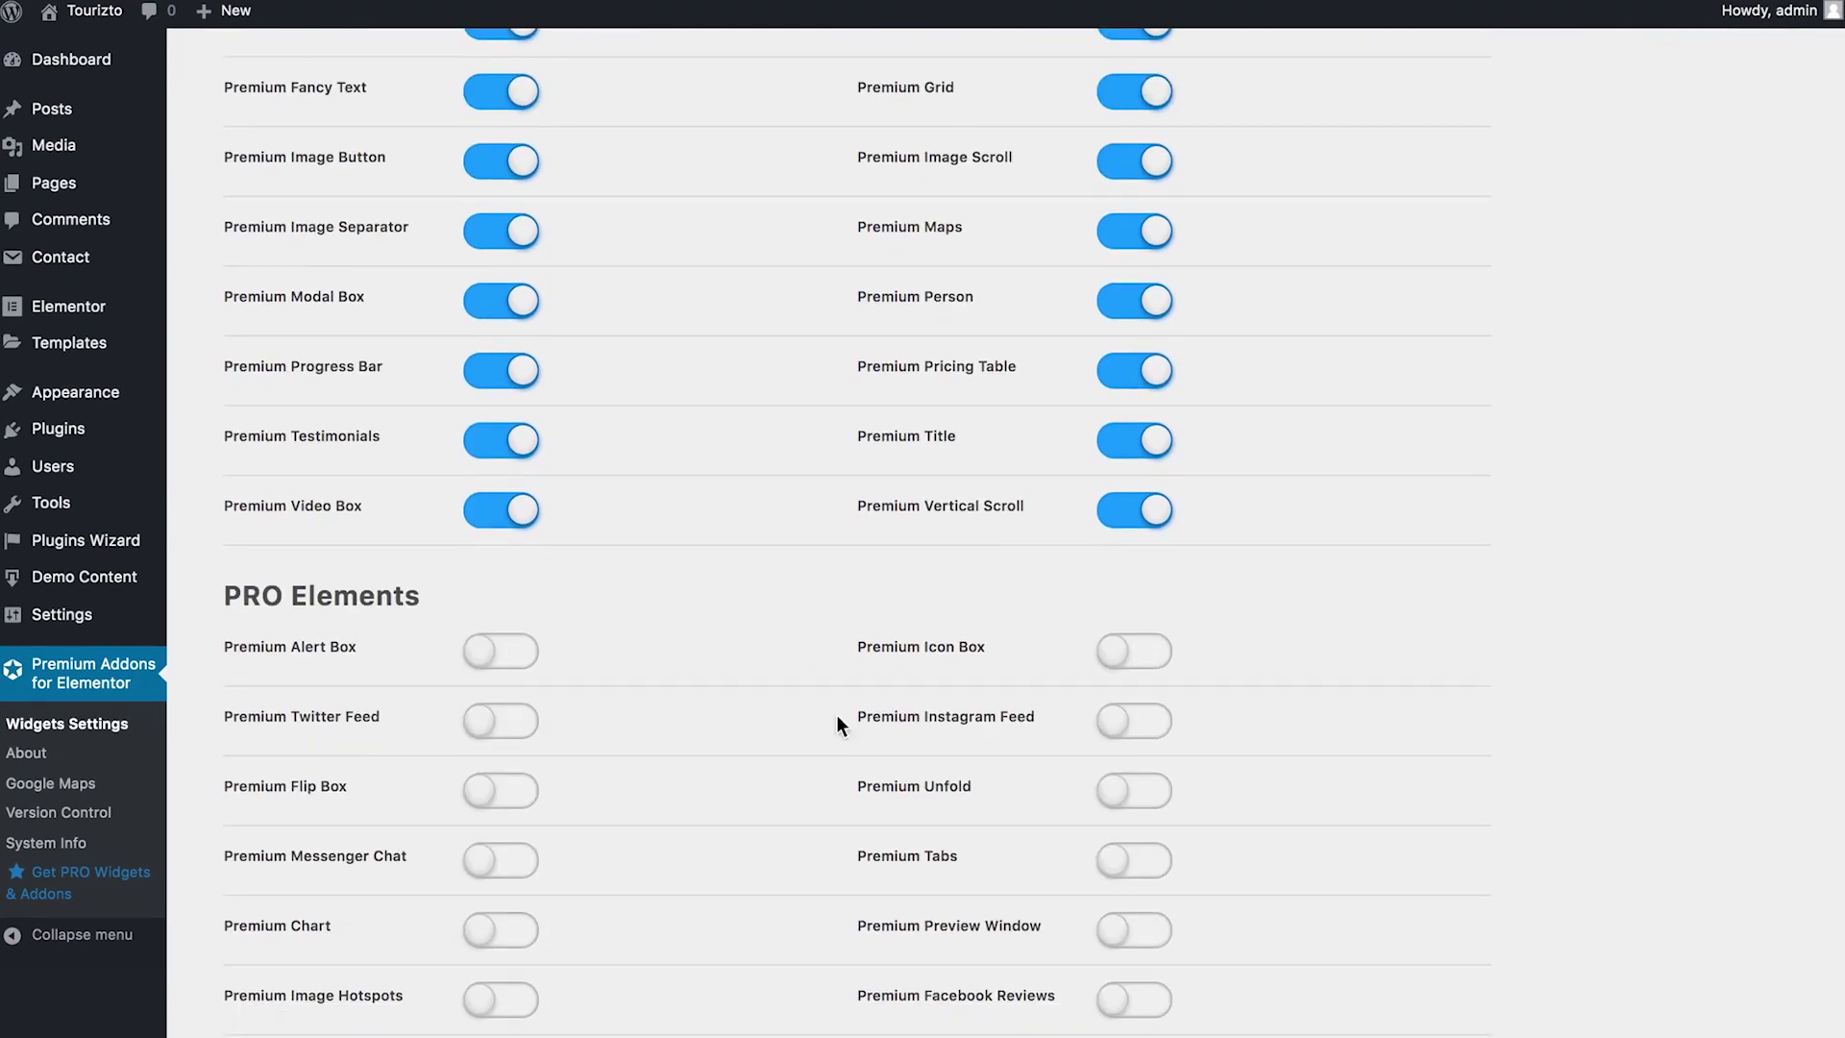
scroll(685, 796, "down", 8)
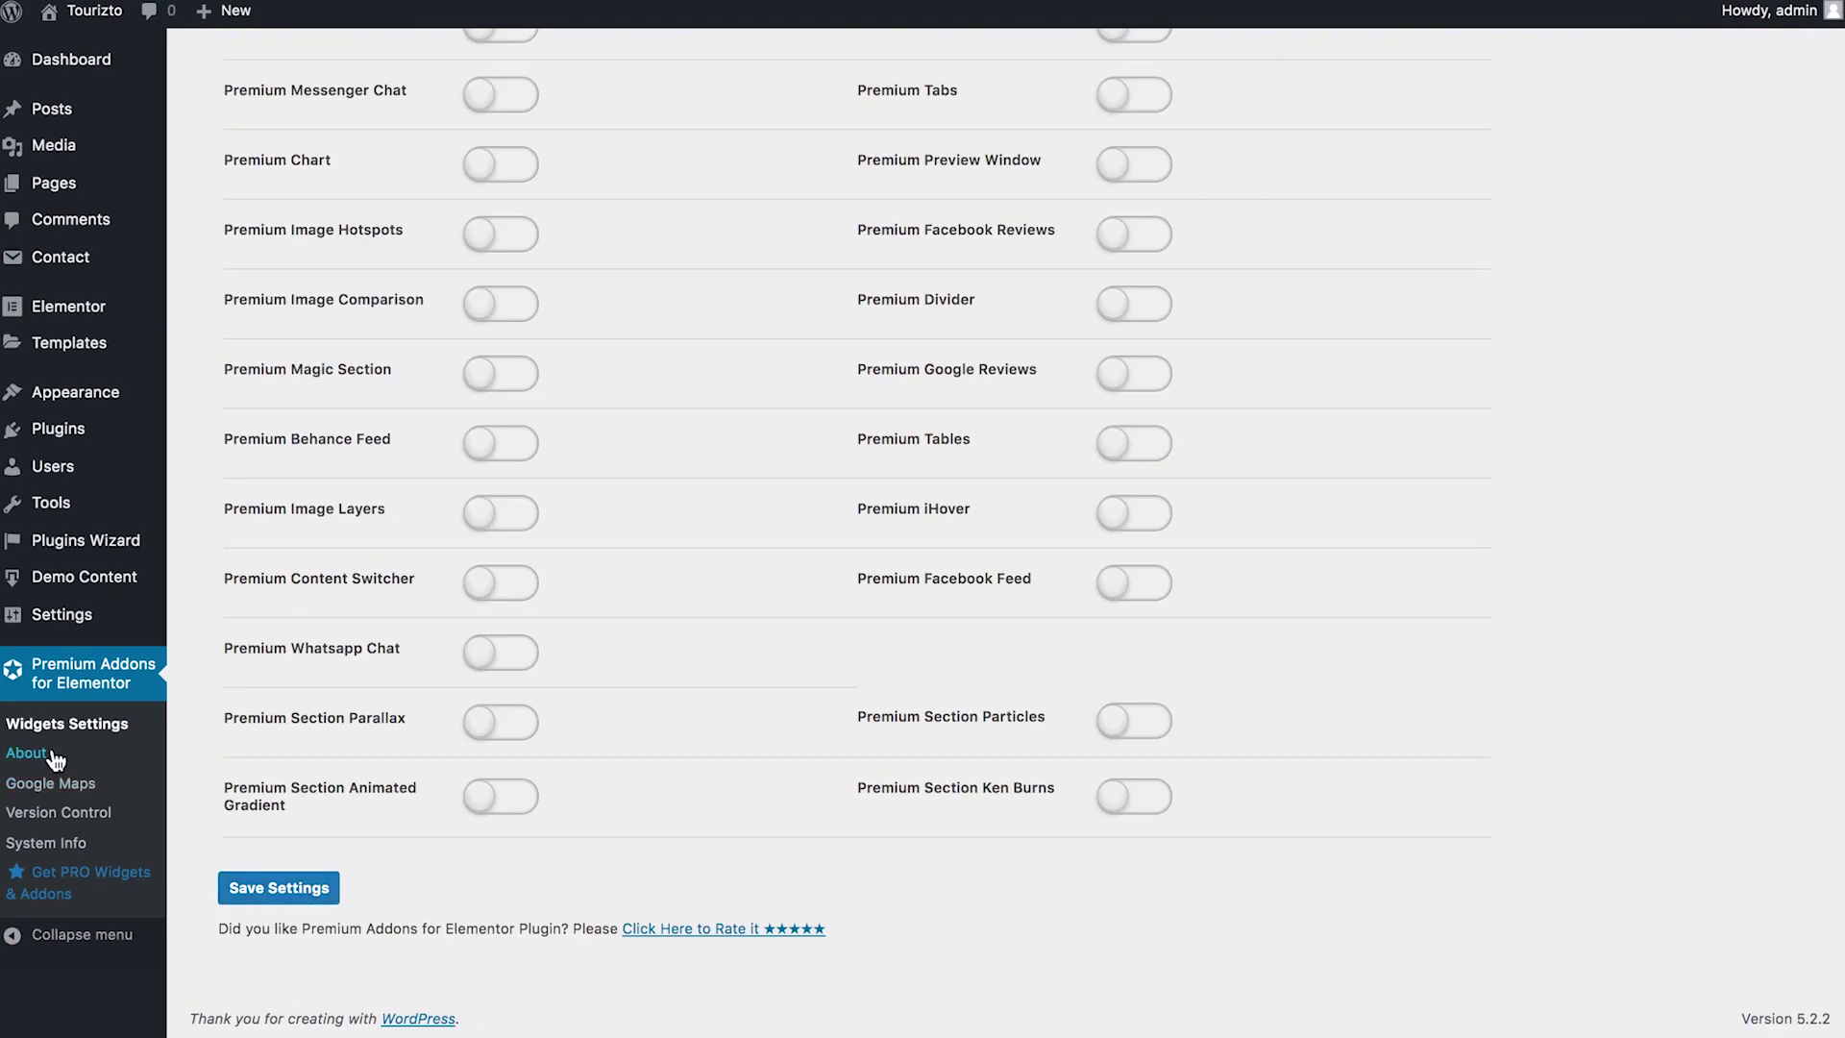
Visit the Premium Addons Google Maps, Version Control and System Info pages
left_click(52, 788)
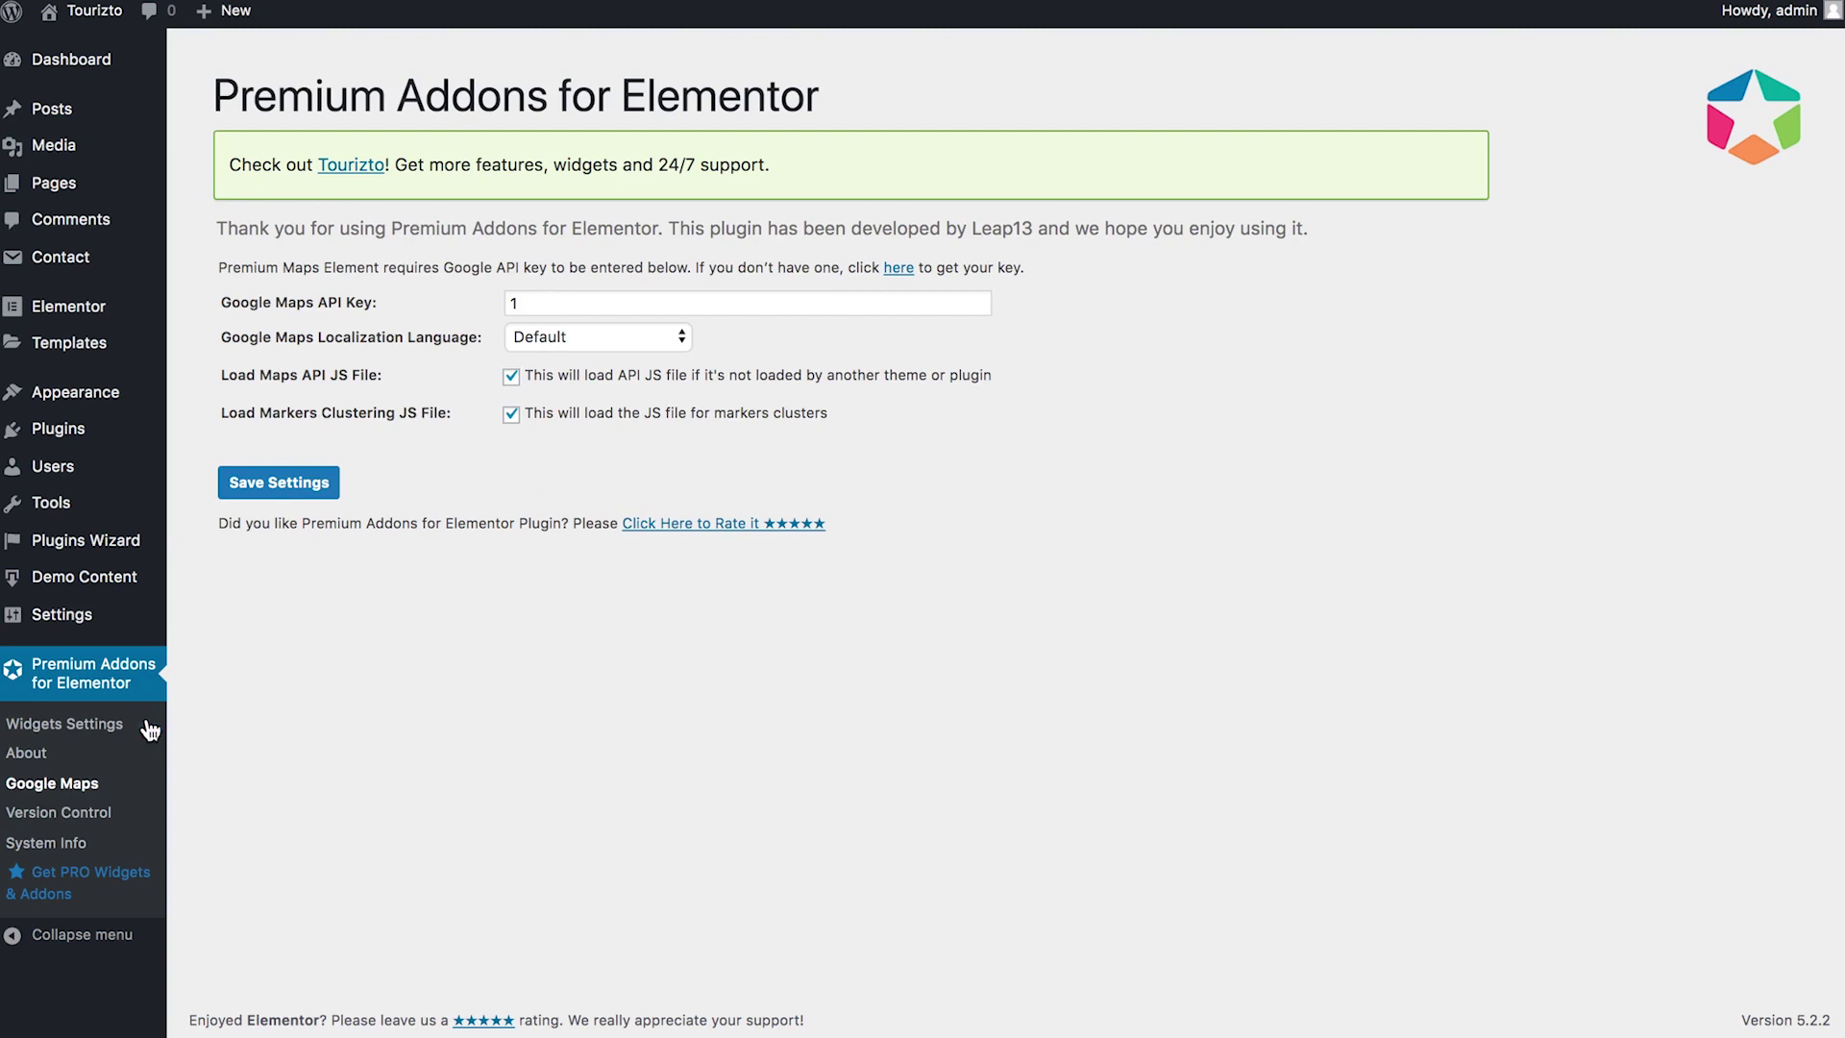
left_click(84, 819)
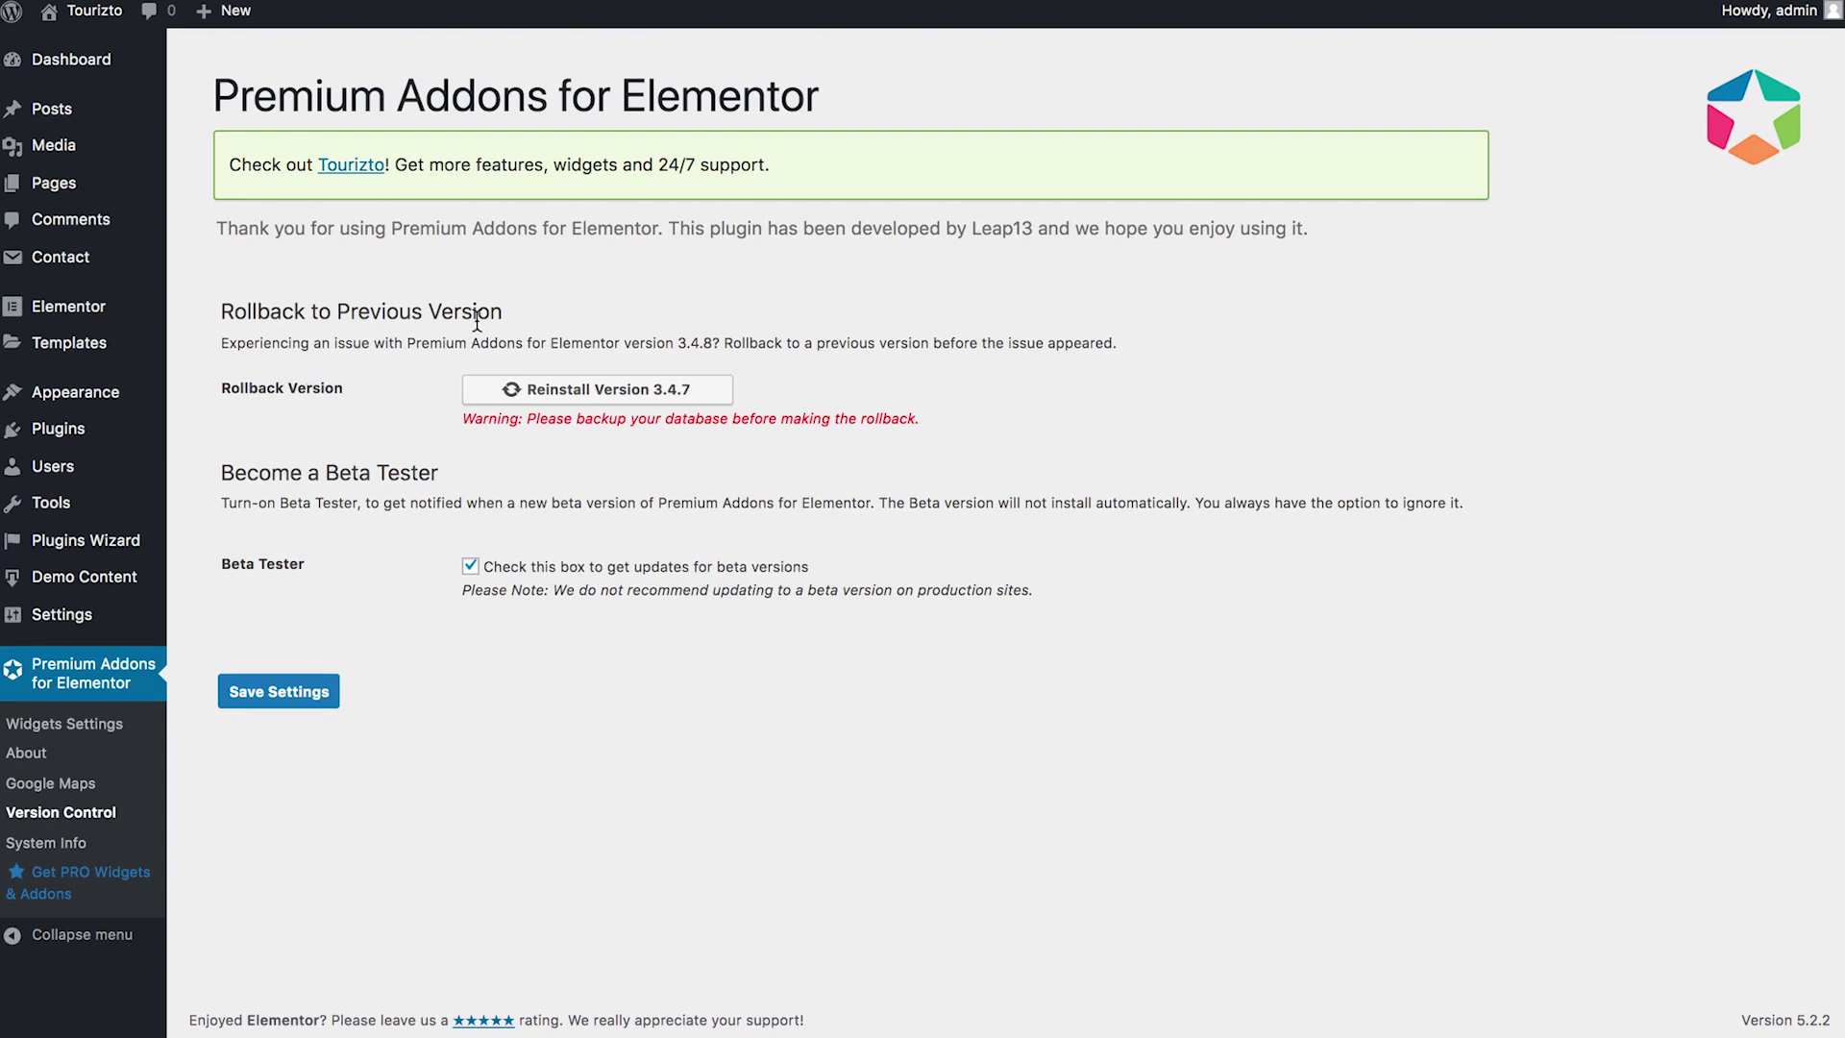
left_click(80, 851)
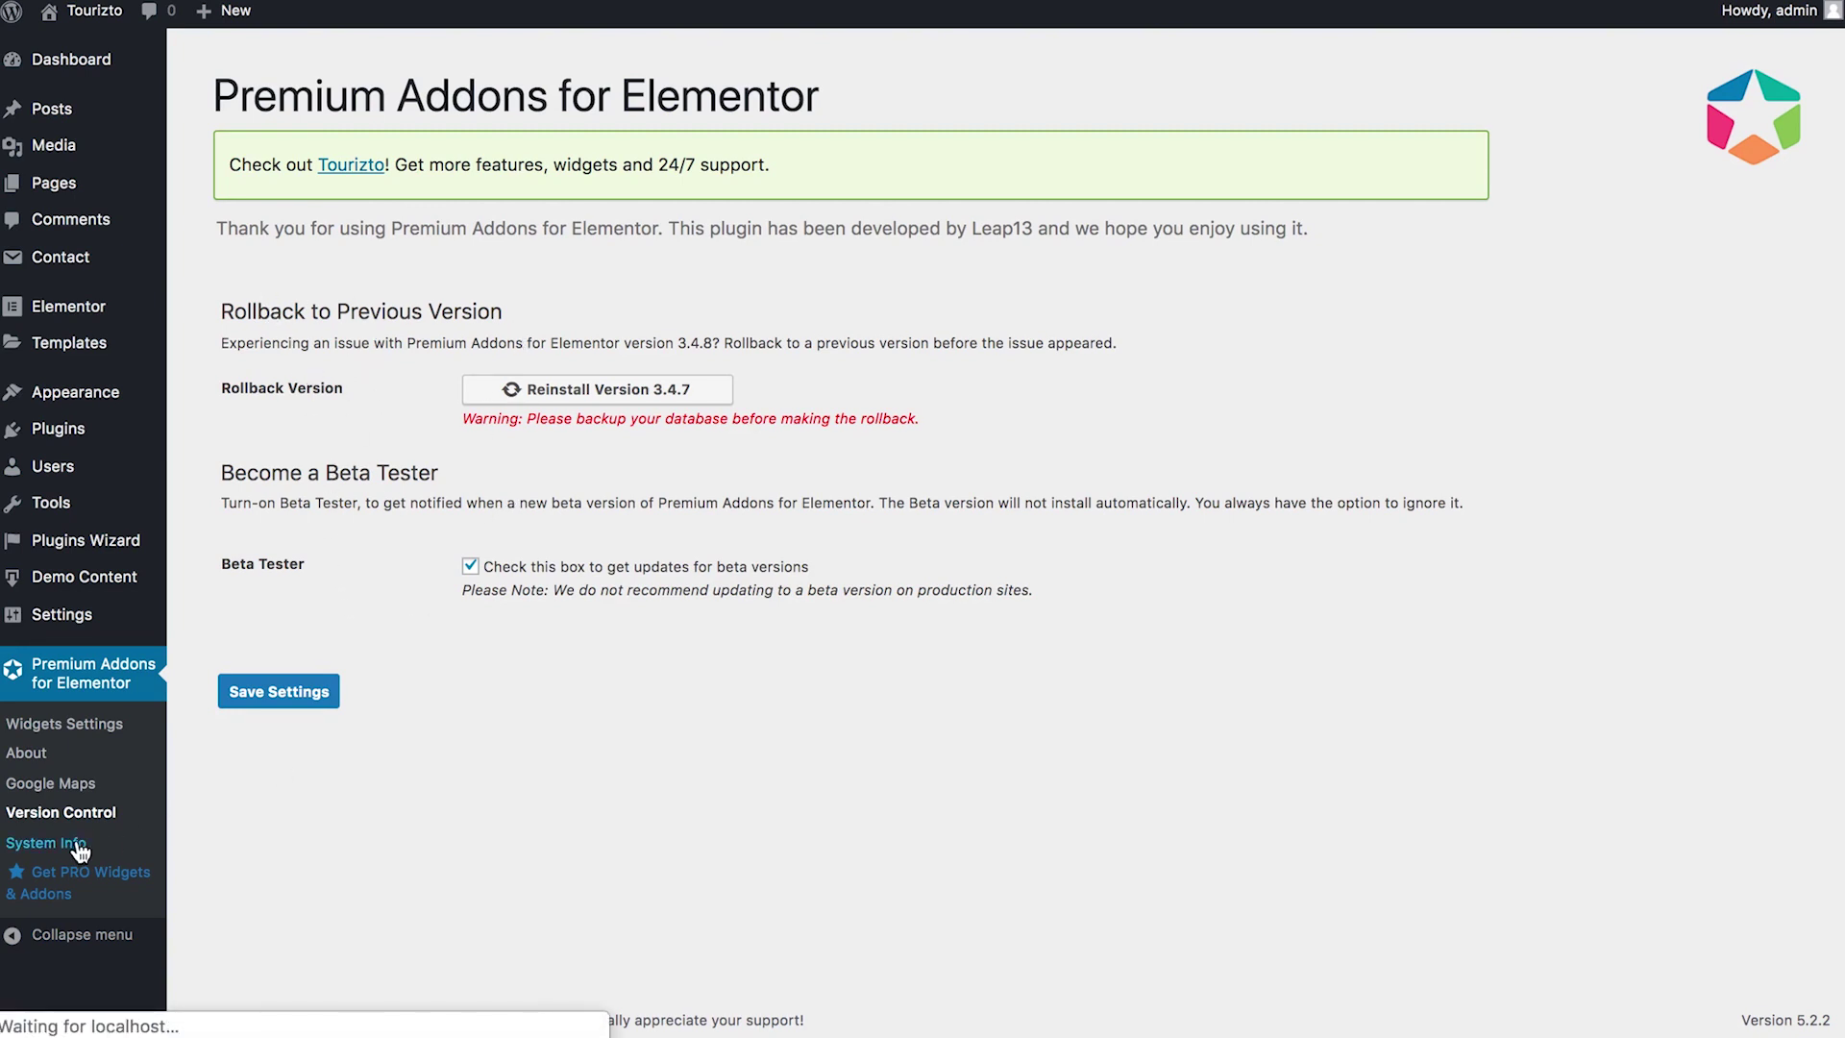
scroll(452, 513, "down", 5)
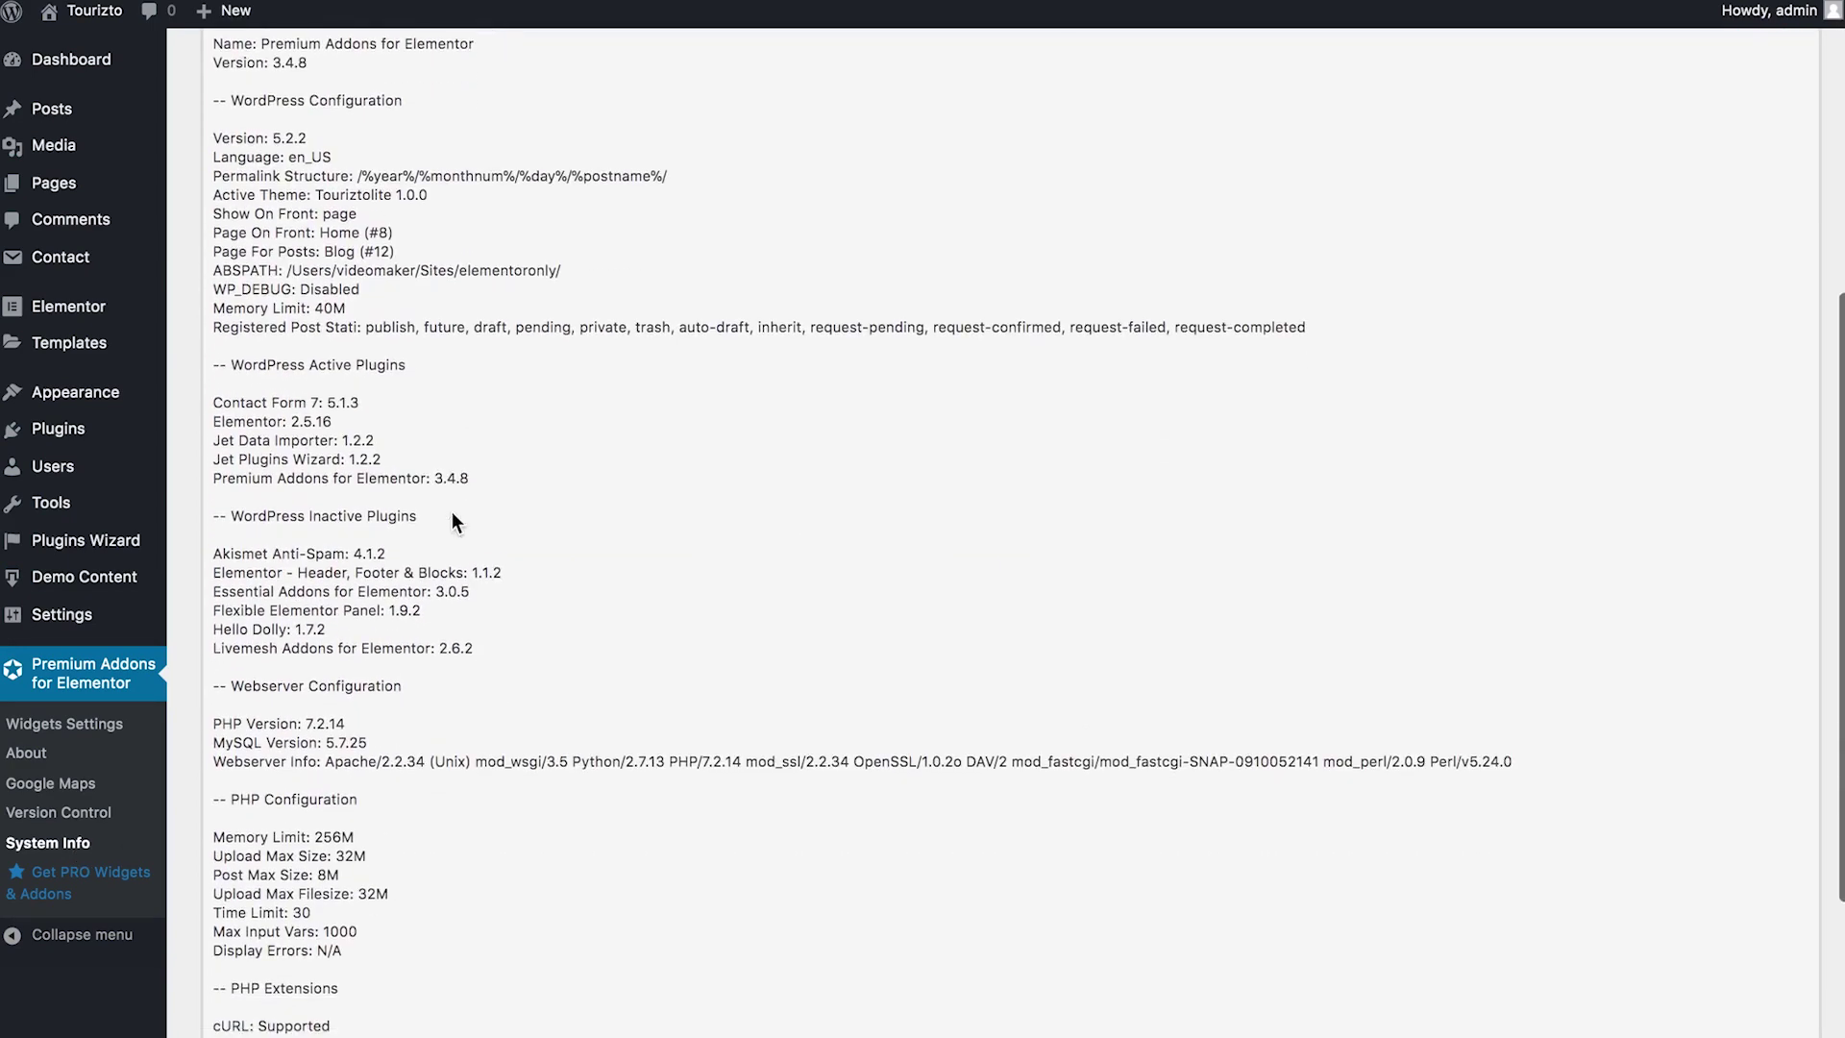
scroll(451, 513, "up", 6)
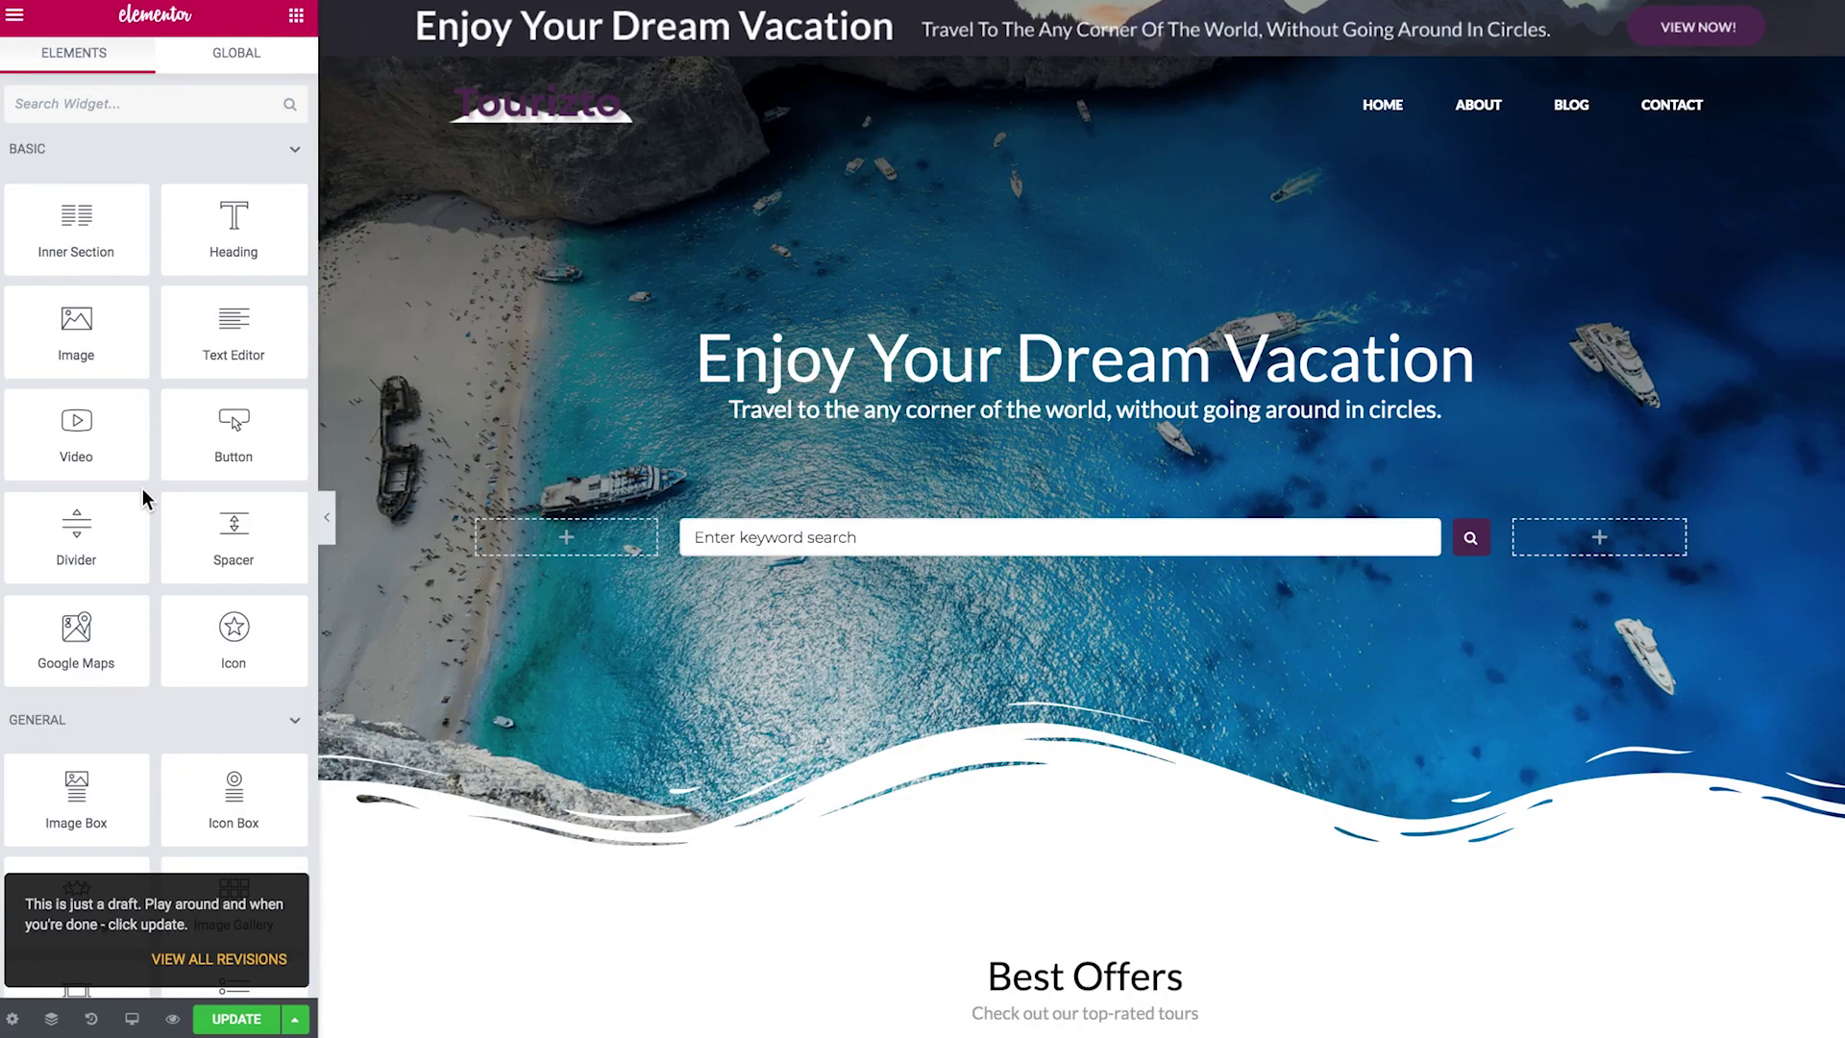
Find Premium Contact Form7 under Premium Addons and drop it into the empty bottom section
scroll(142, 498, "down", 10)
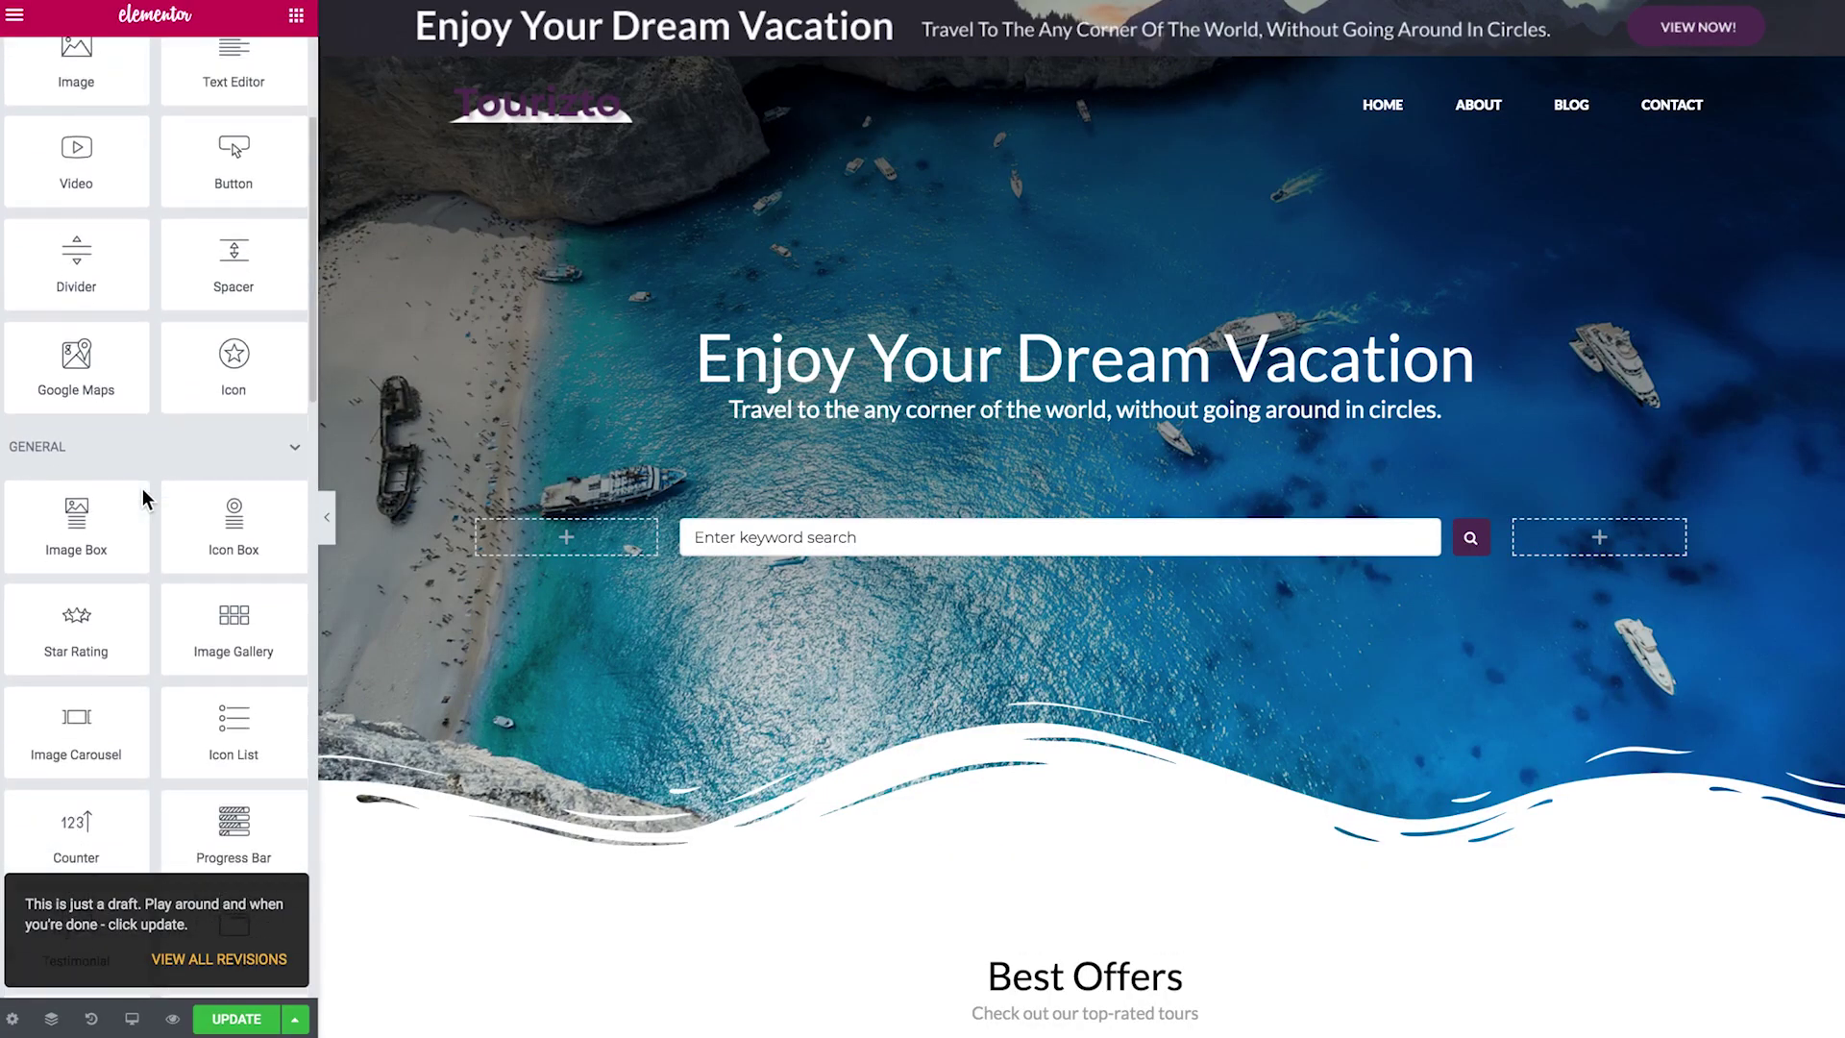
scroll(142, 488, "down", 10)
scroll(142, 488, "up", 8)
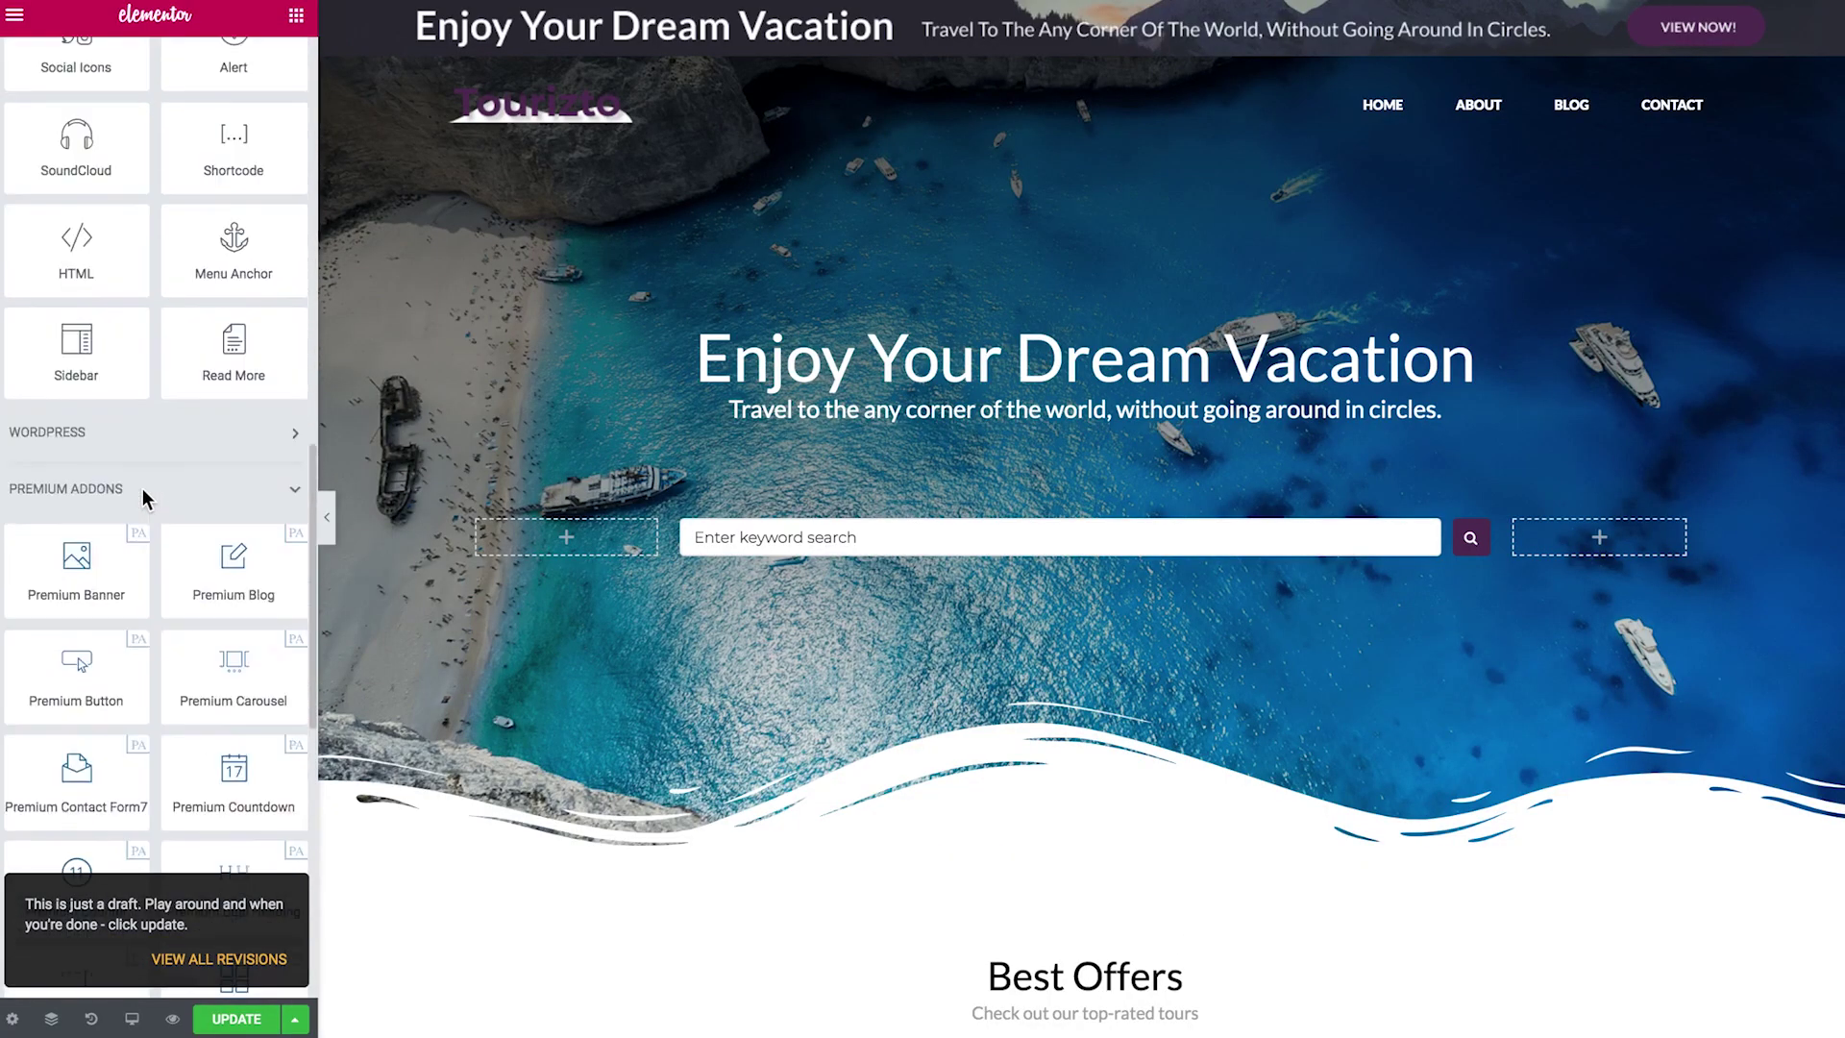
scroll(143, 495, "up", 2)
scroll(142, 495, "down", 3)
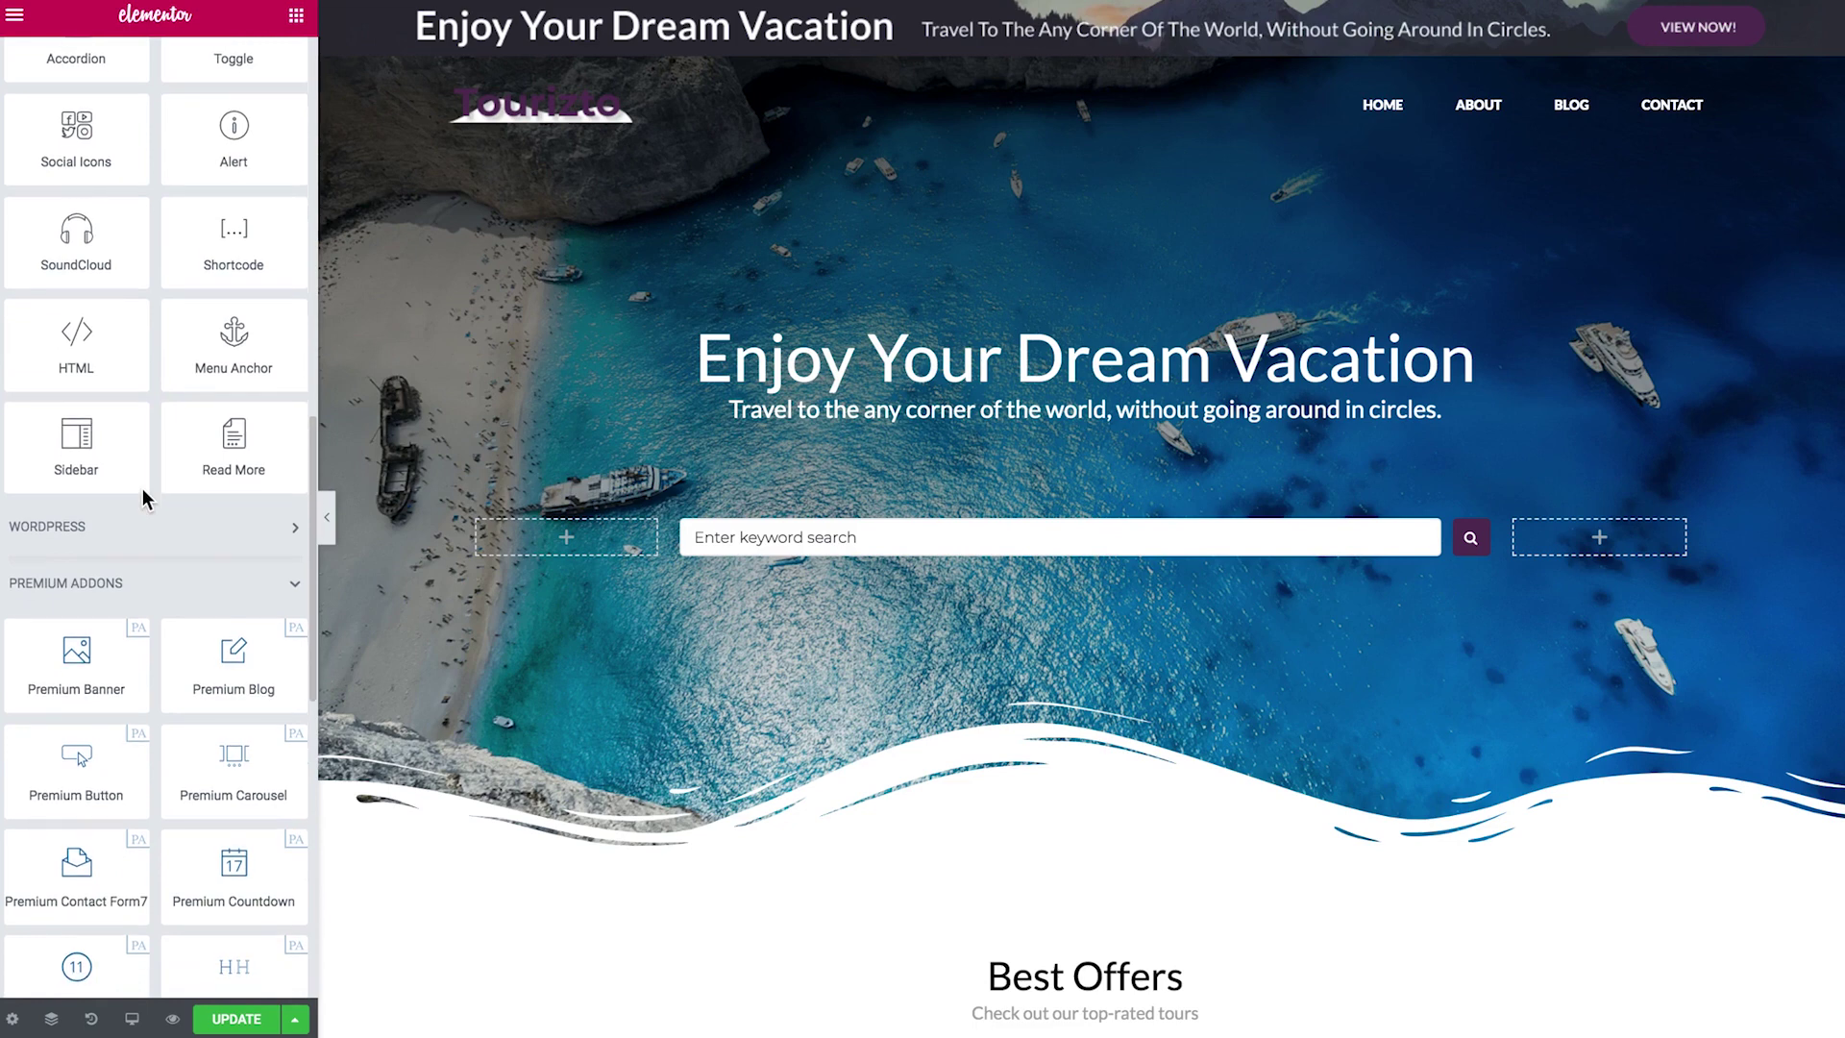
scroll(144, 588, "down", 1)
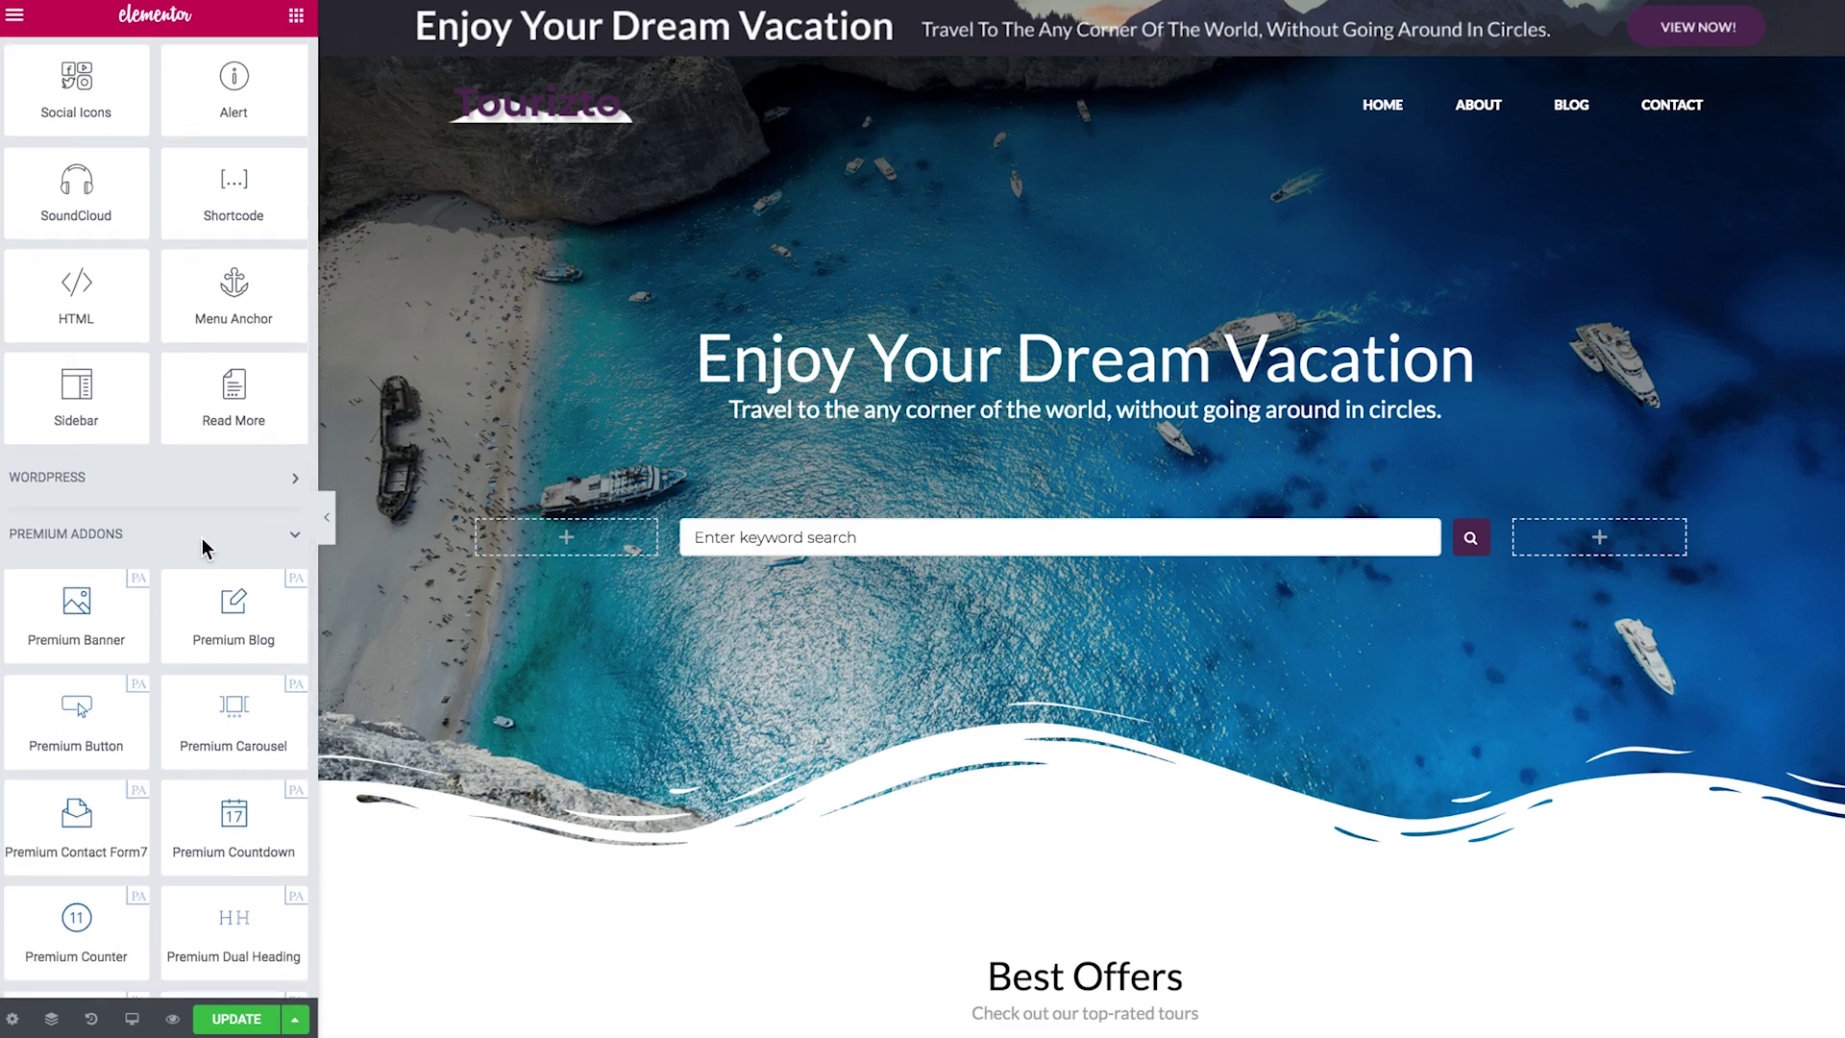
scroll(206, 553, "down", 1)
scroll(214, 545, "down", 5)
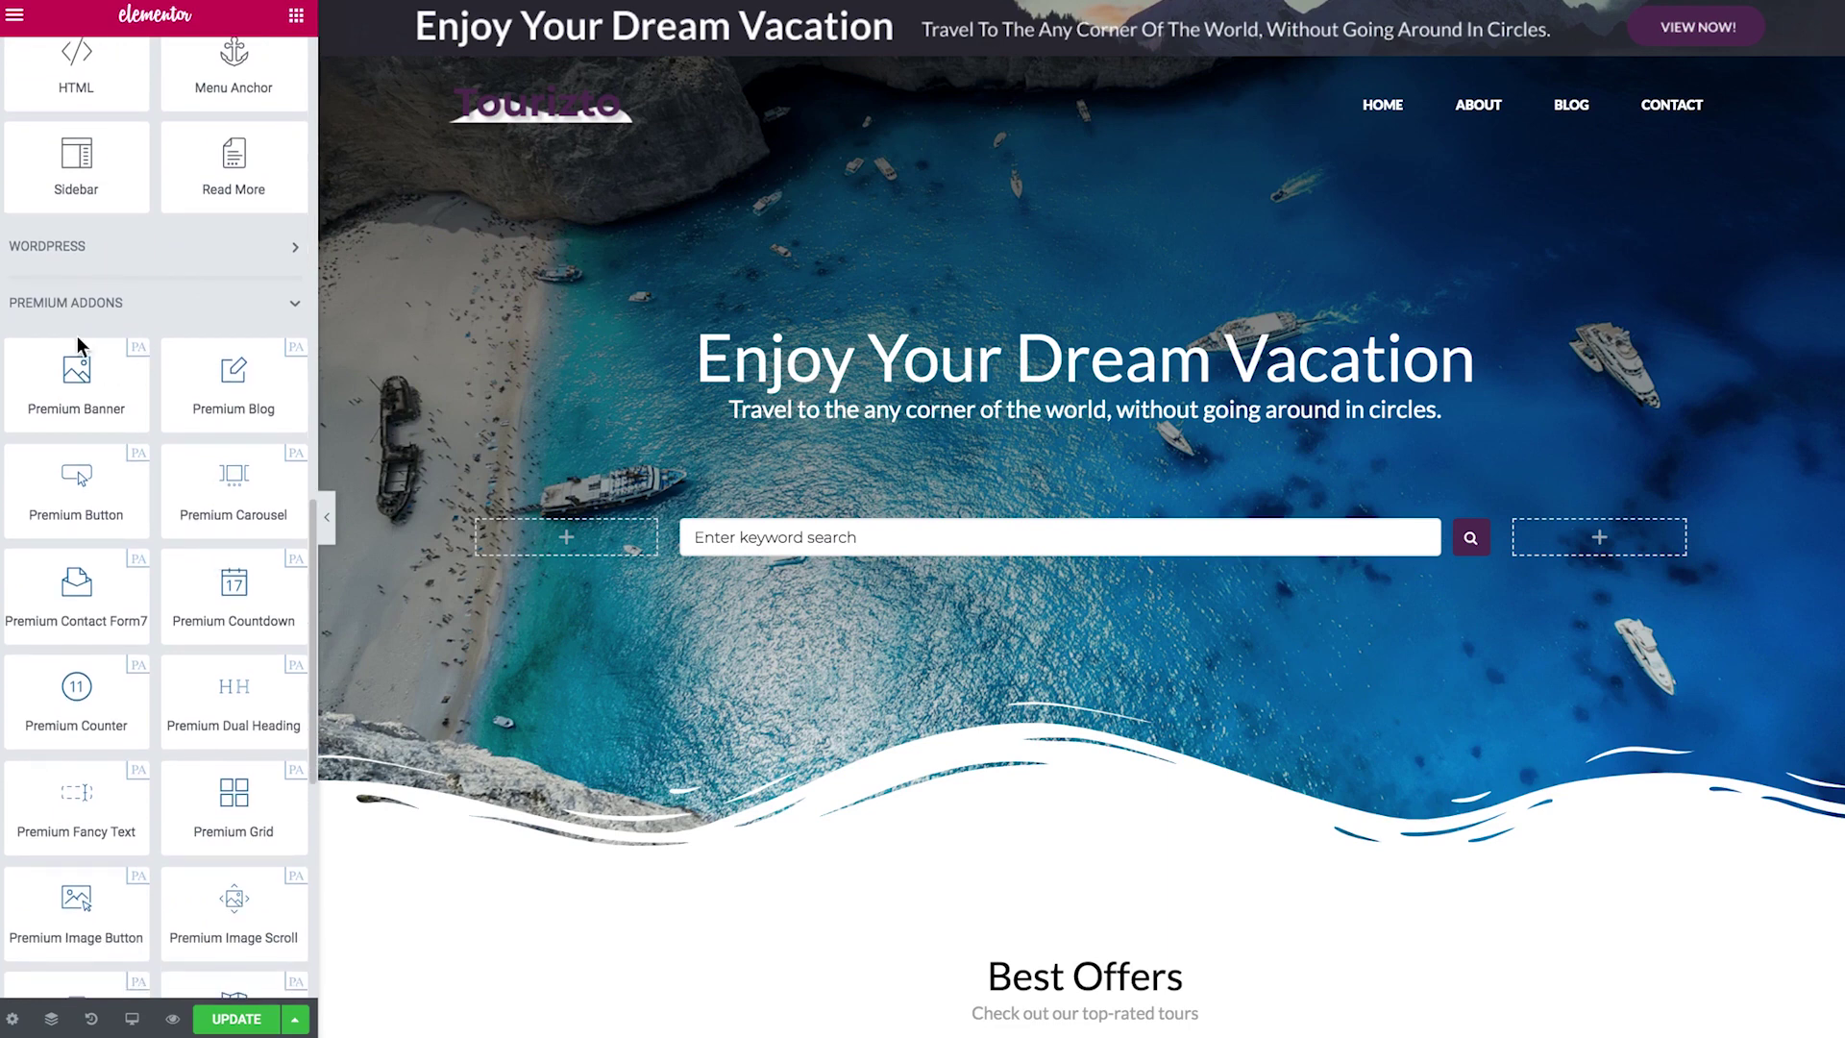
scroll(133, 442, "down", 1)
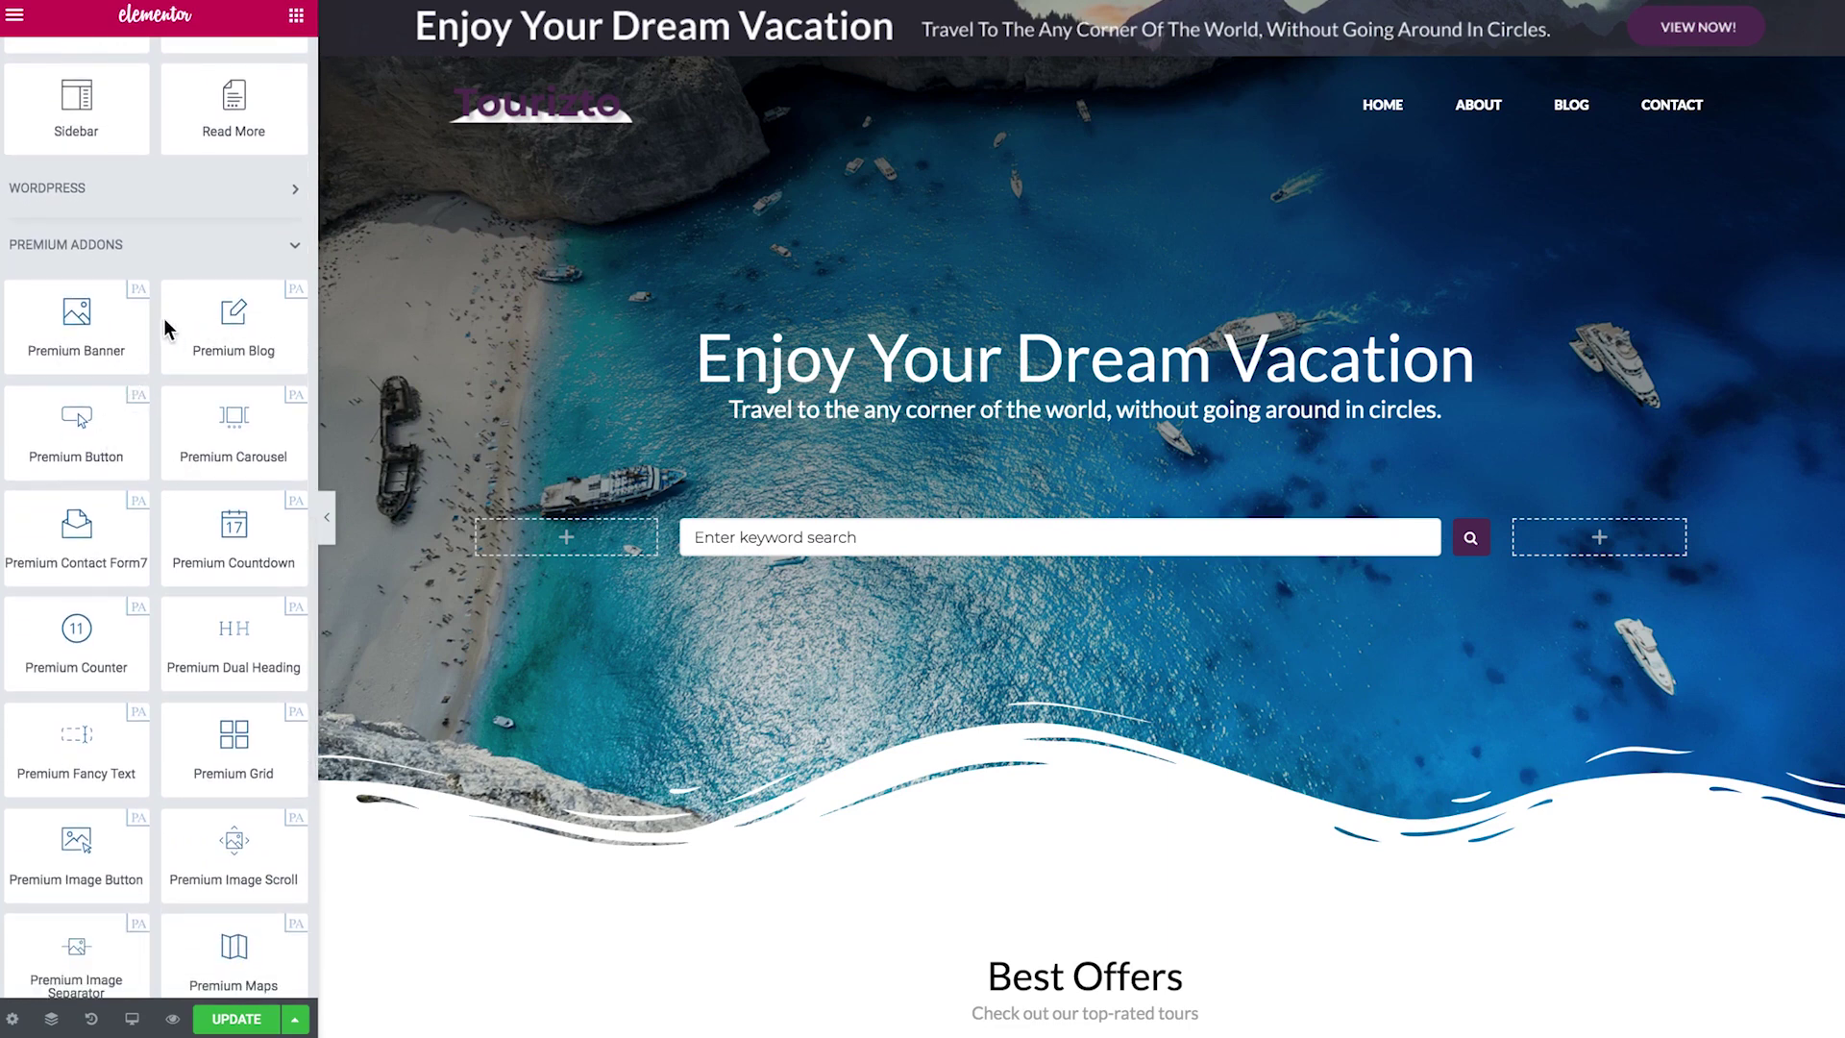
scroll(210, 357, "up", 3)
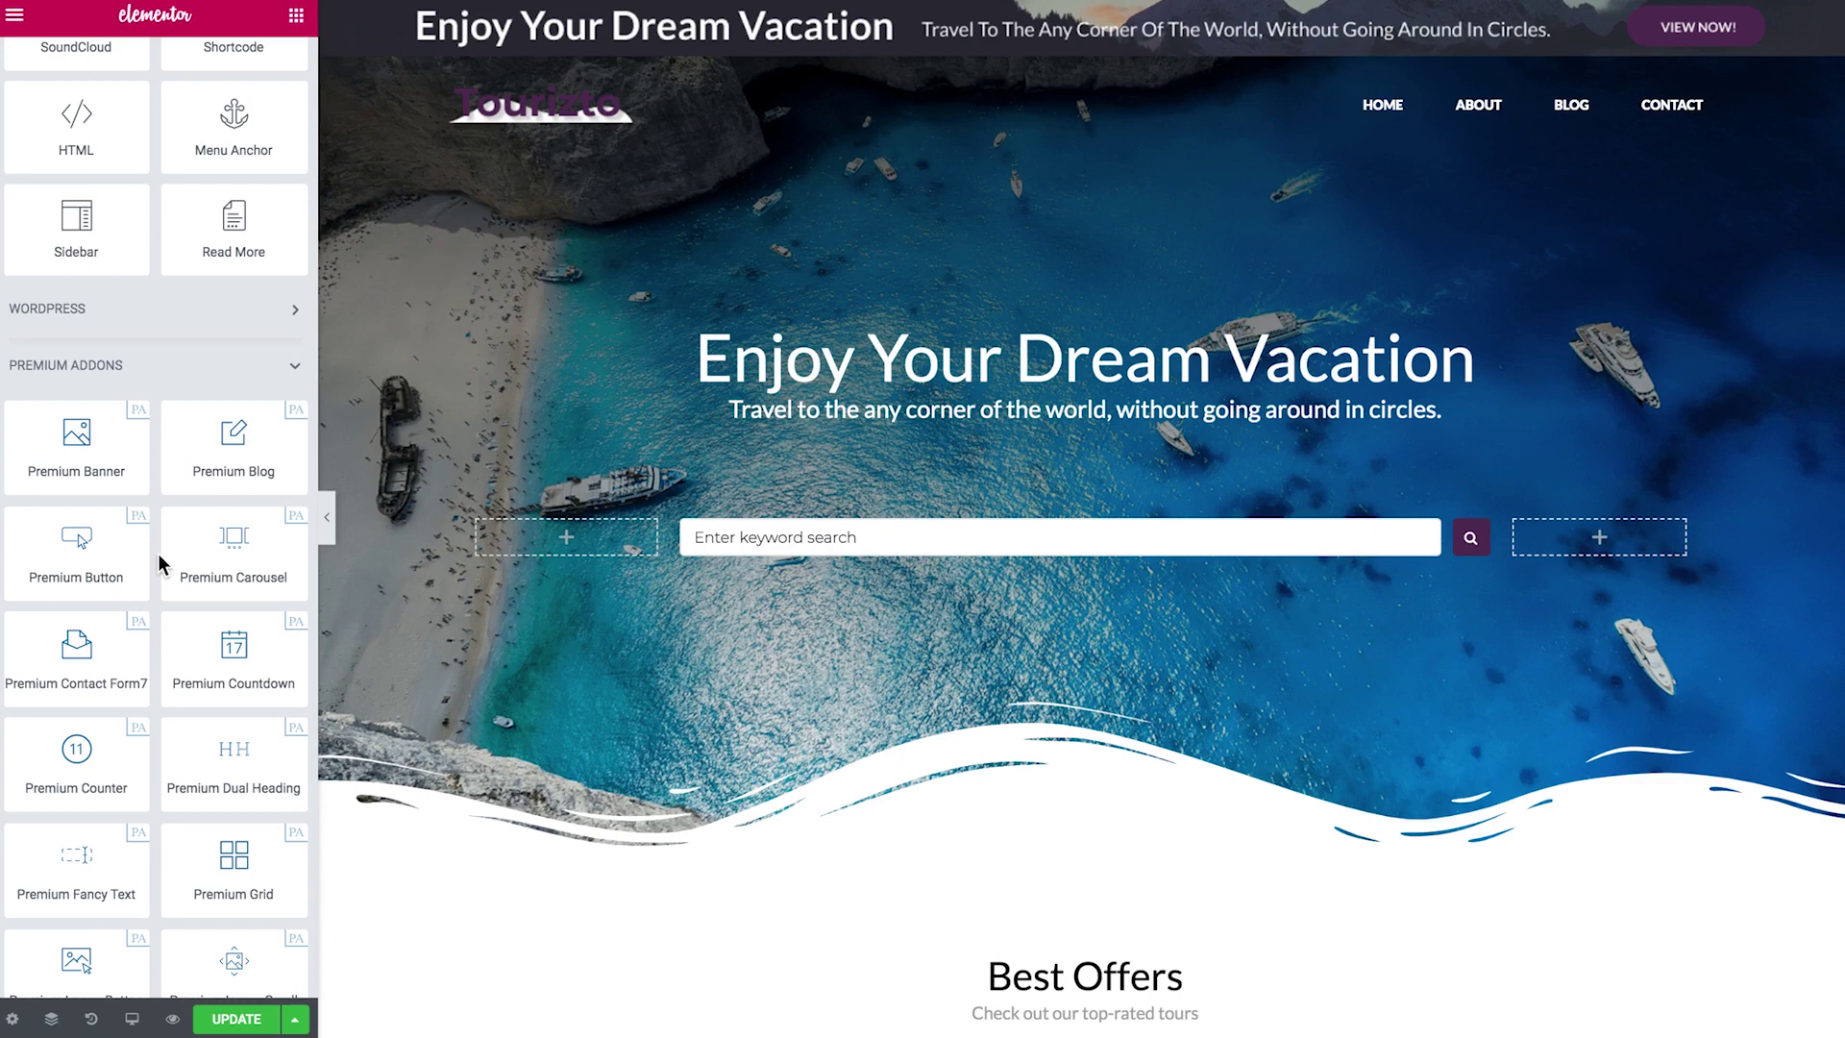
scroll(158, 553, "down", 5)
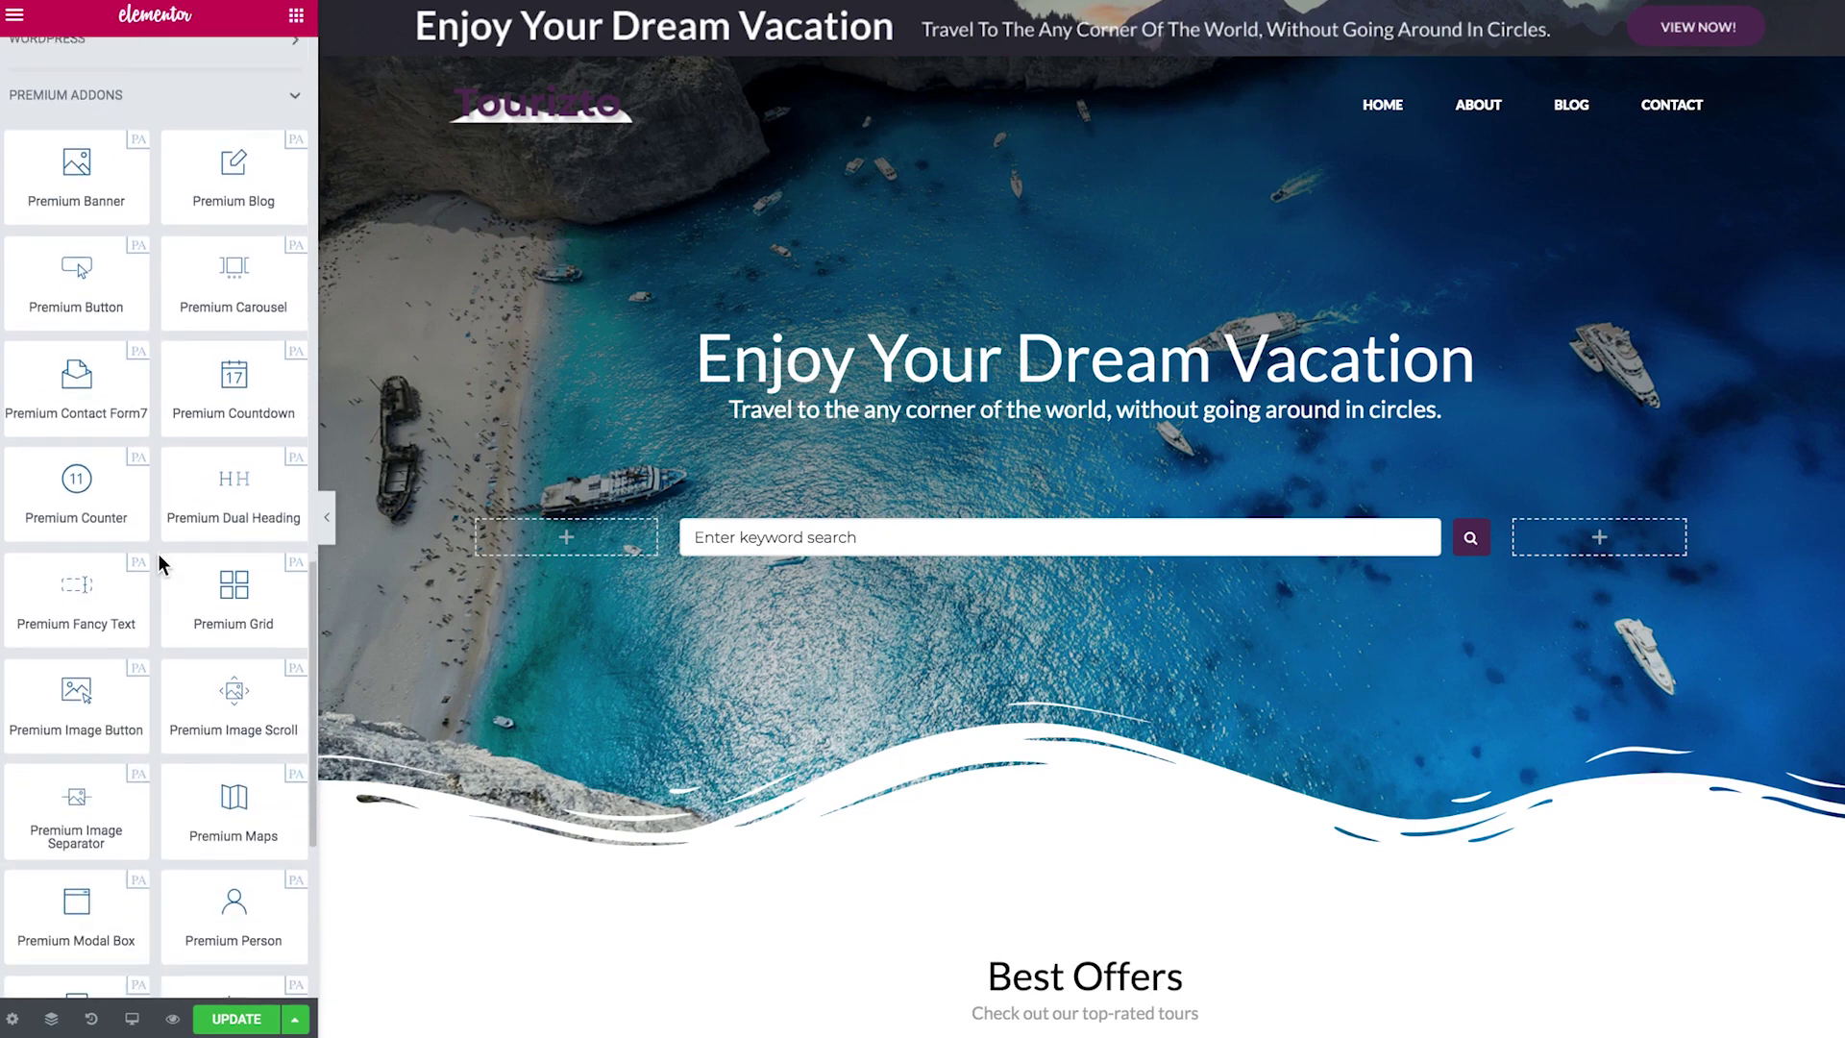
left_click_drag(83, 278, 642, 769)
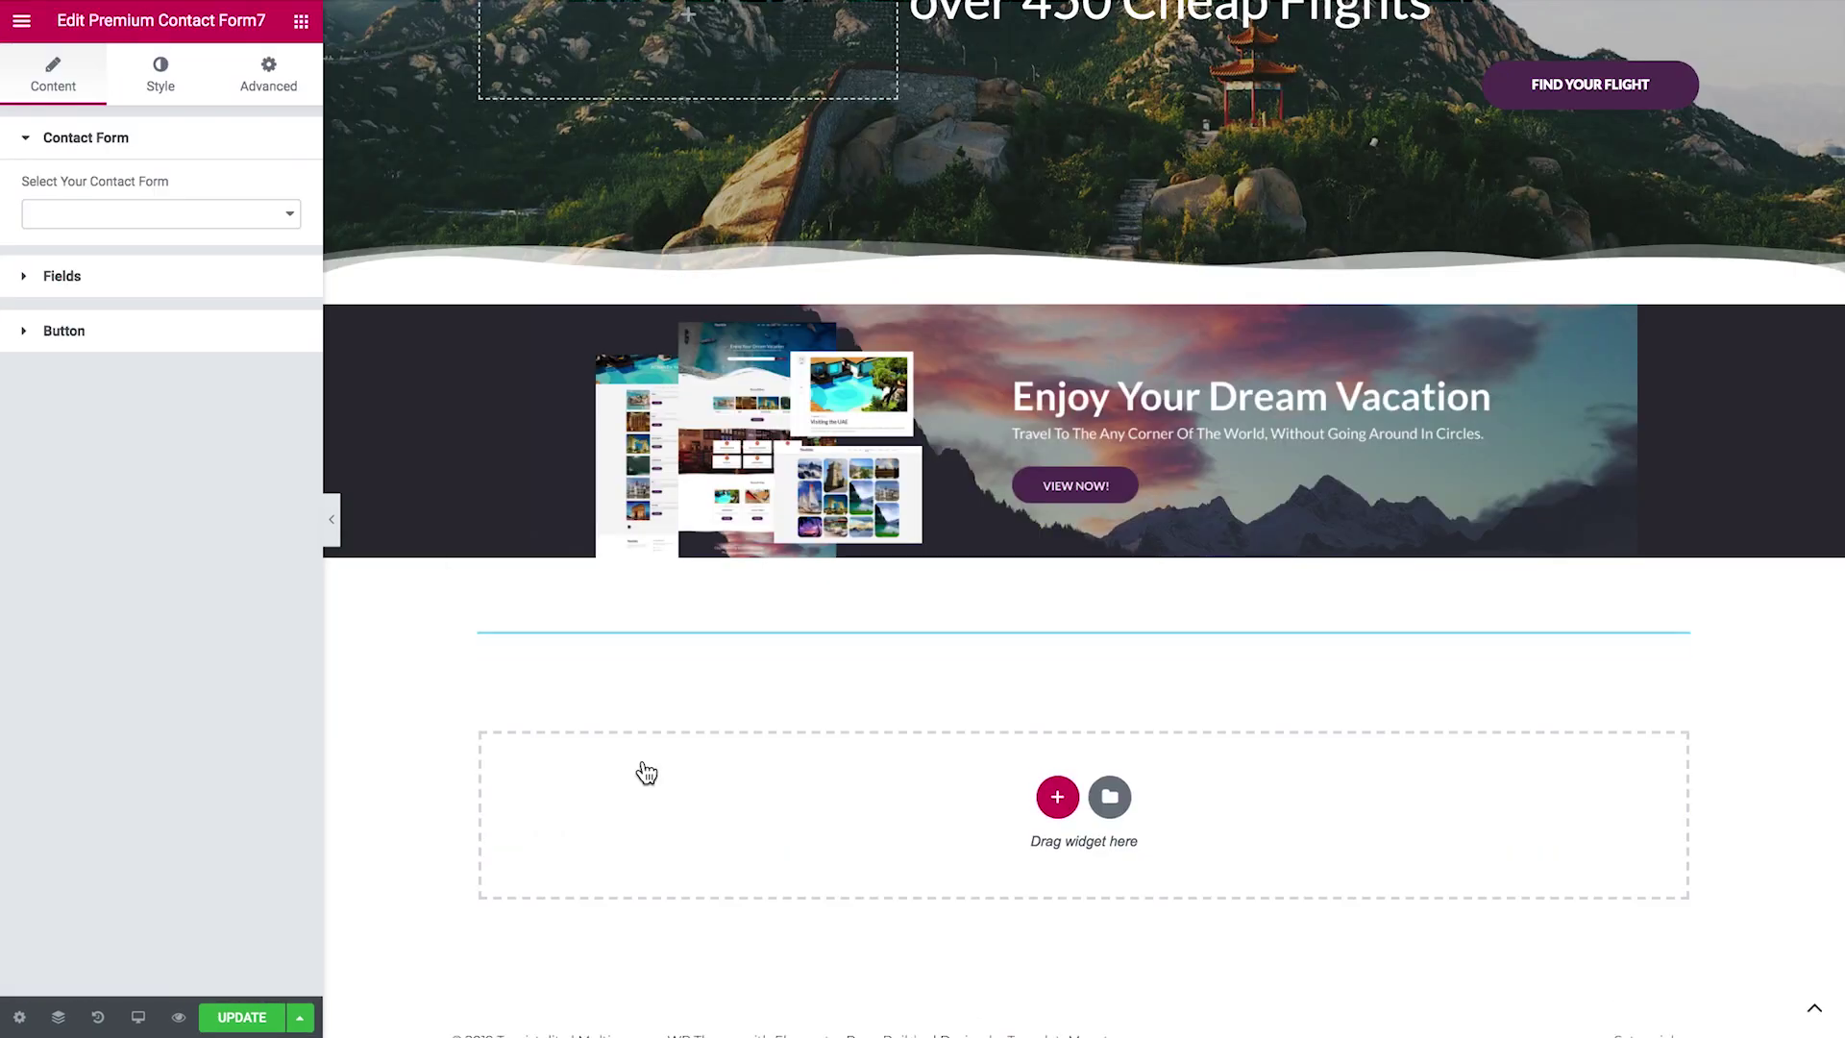
Choose Contact form 1 and set input width 59%, text area width 60%, input height 18px
left_click(173, 214)
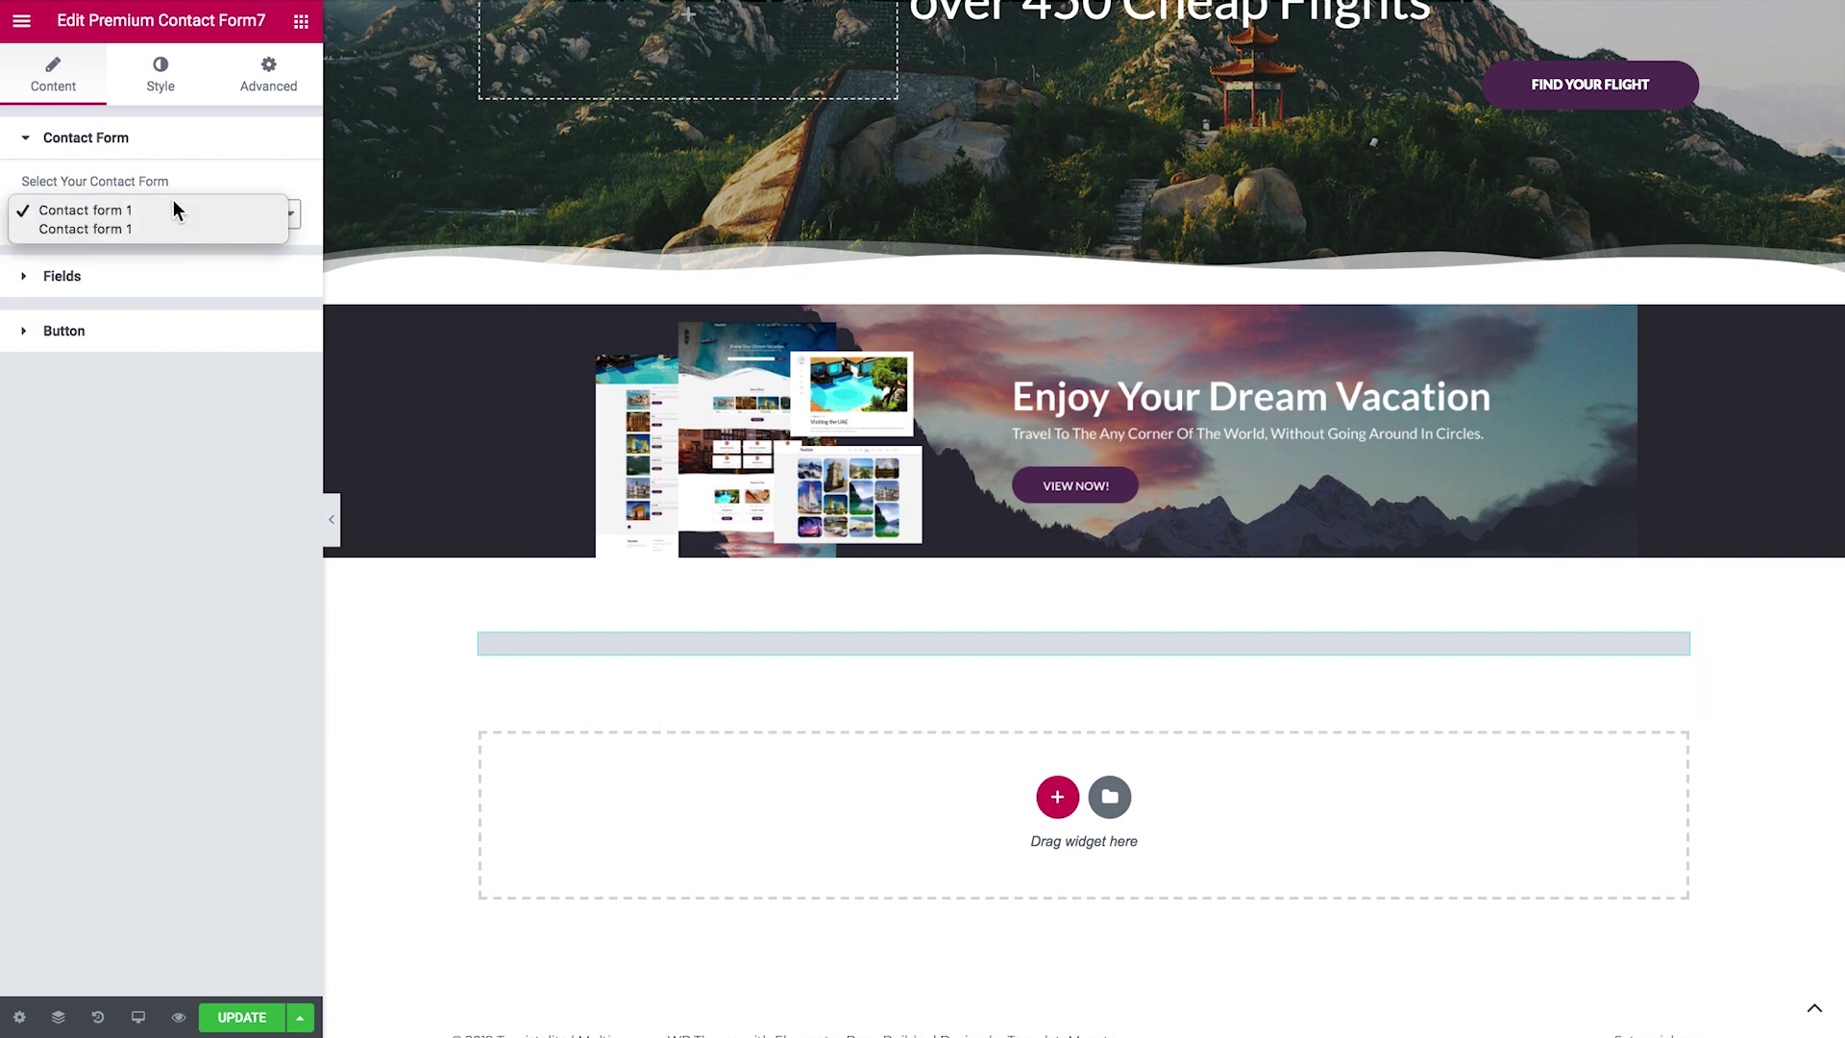
left_click(171, 227)
scroll(498, 651, "down", 3)
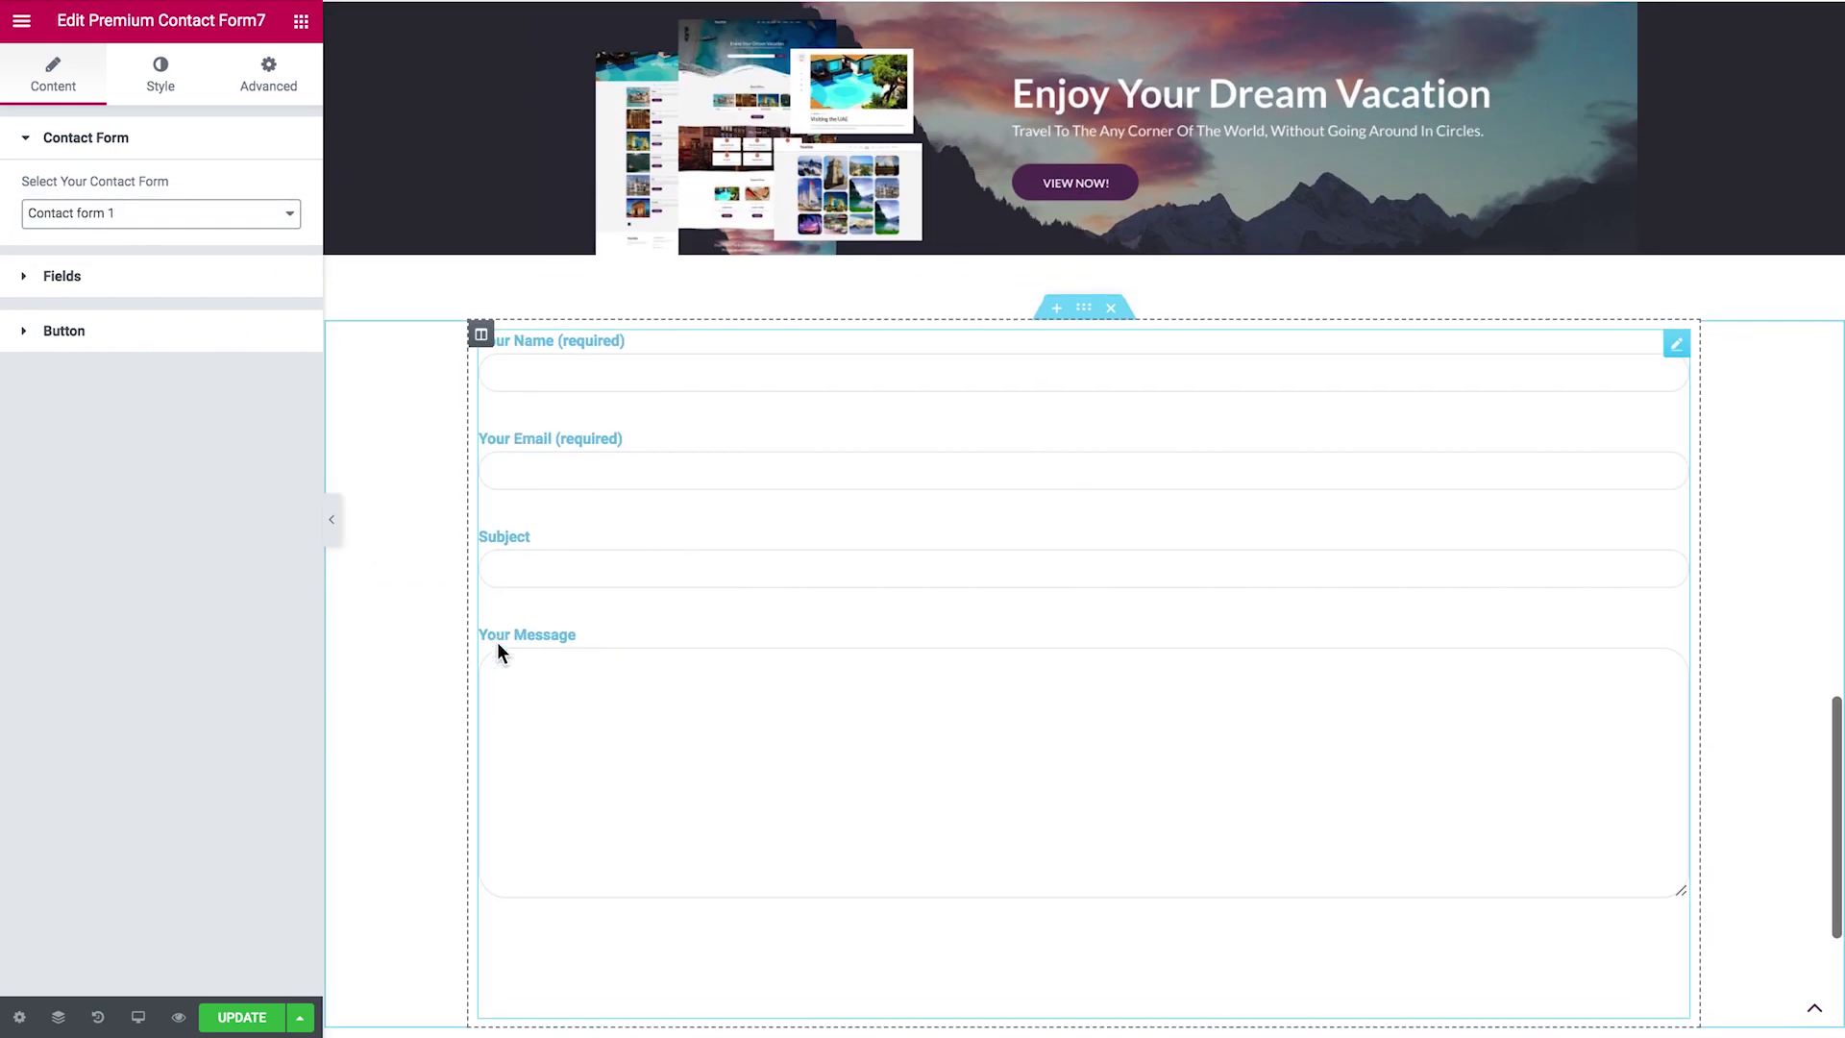
left_click(220, 285)
left_click(207, 303)
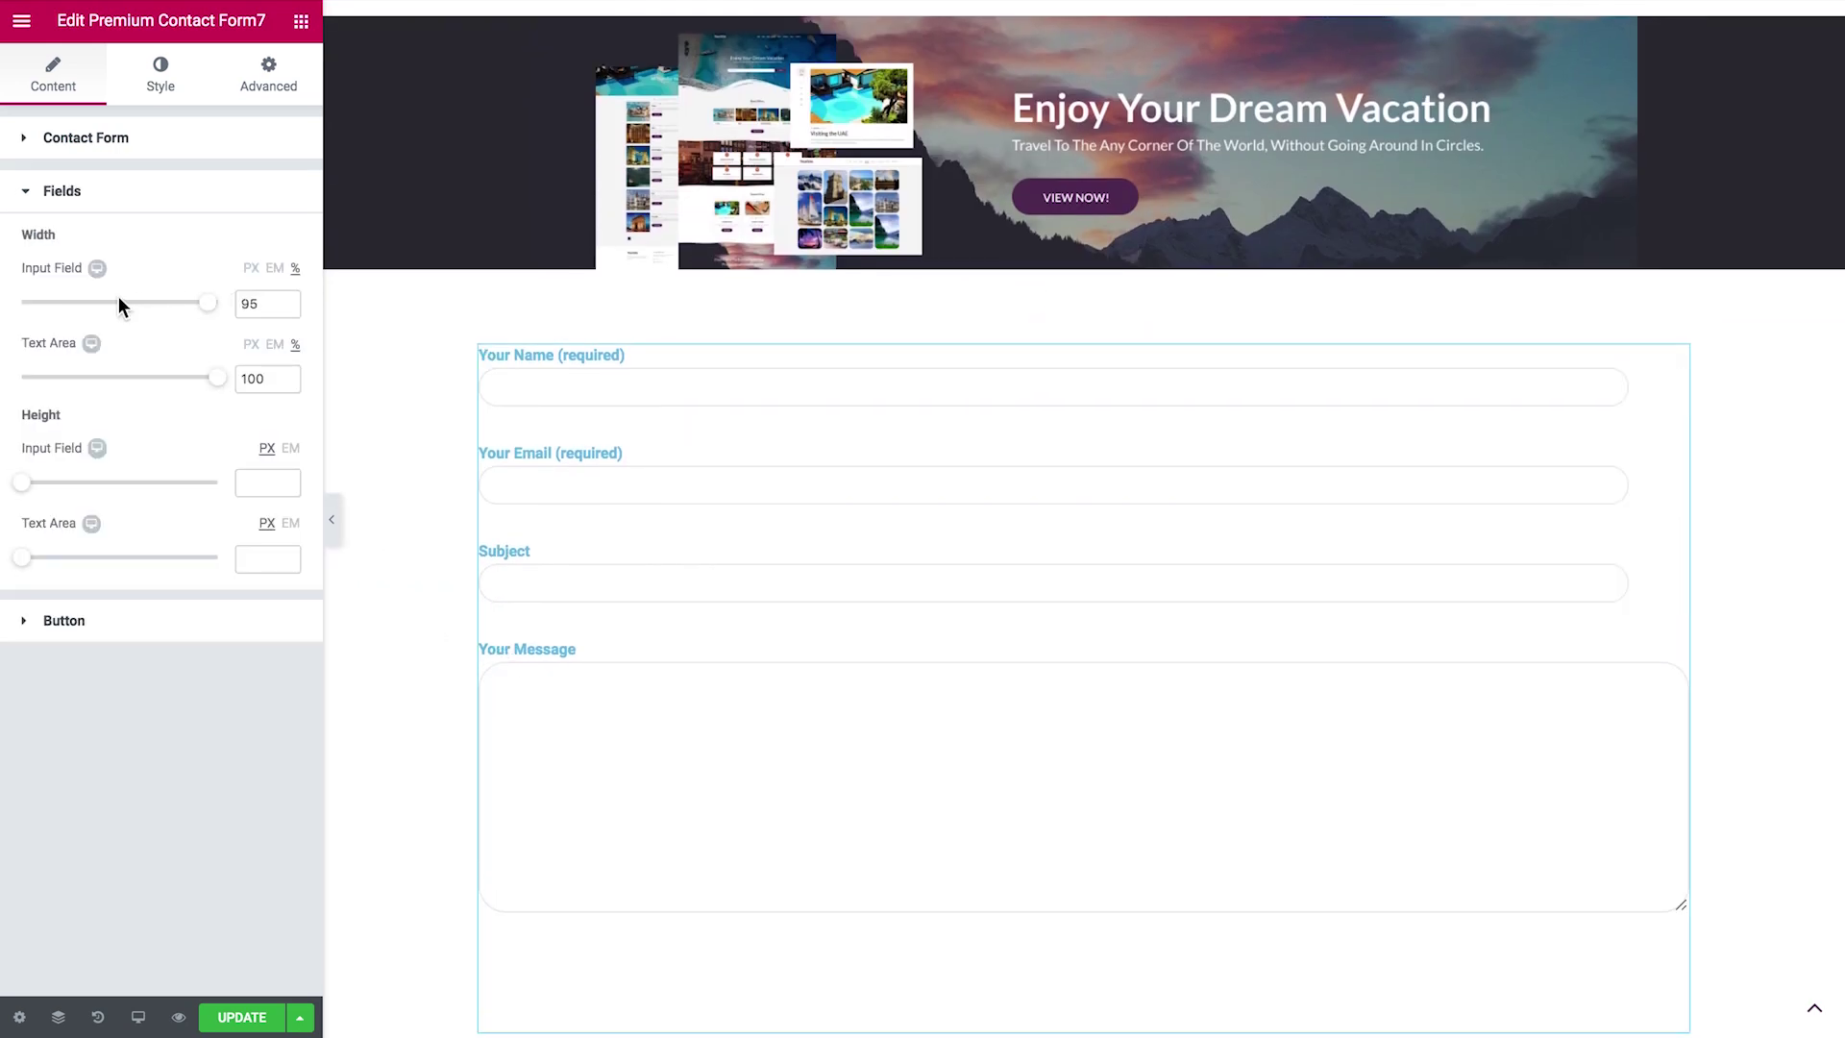
left_click_drag(207, 311, 149, 320)
left_click_drag(185, 385, 143, 381)
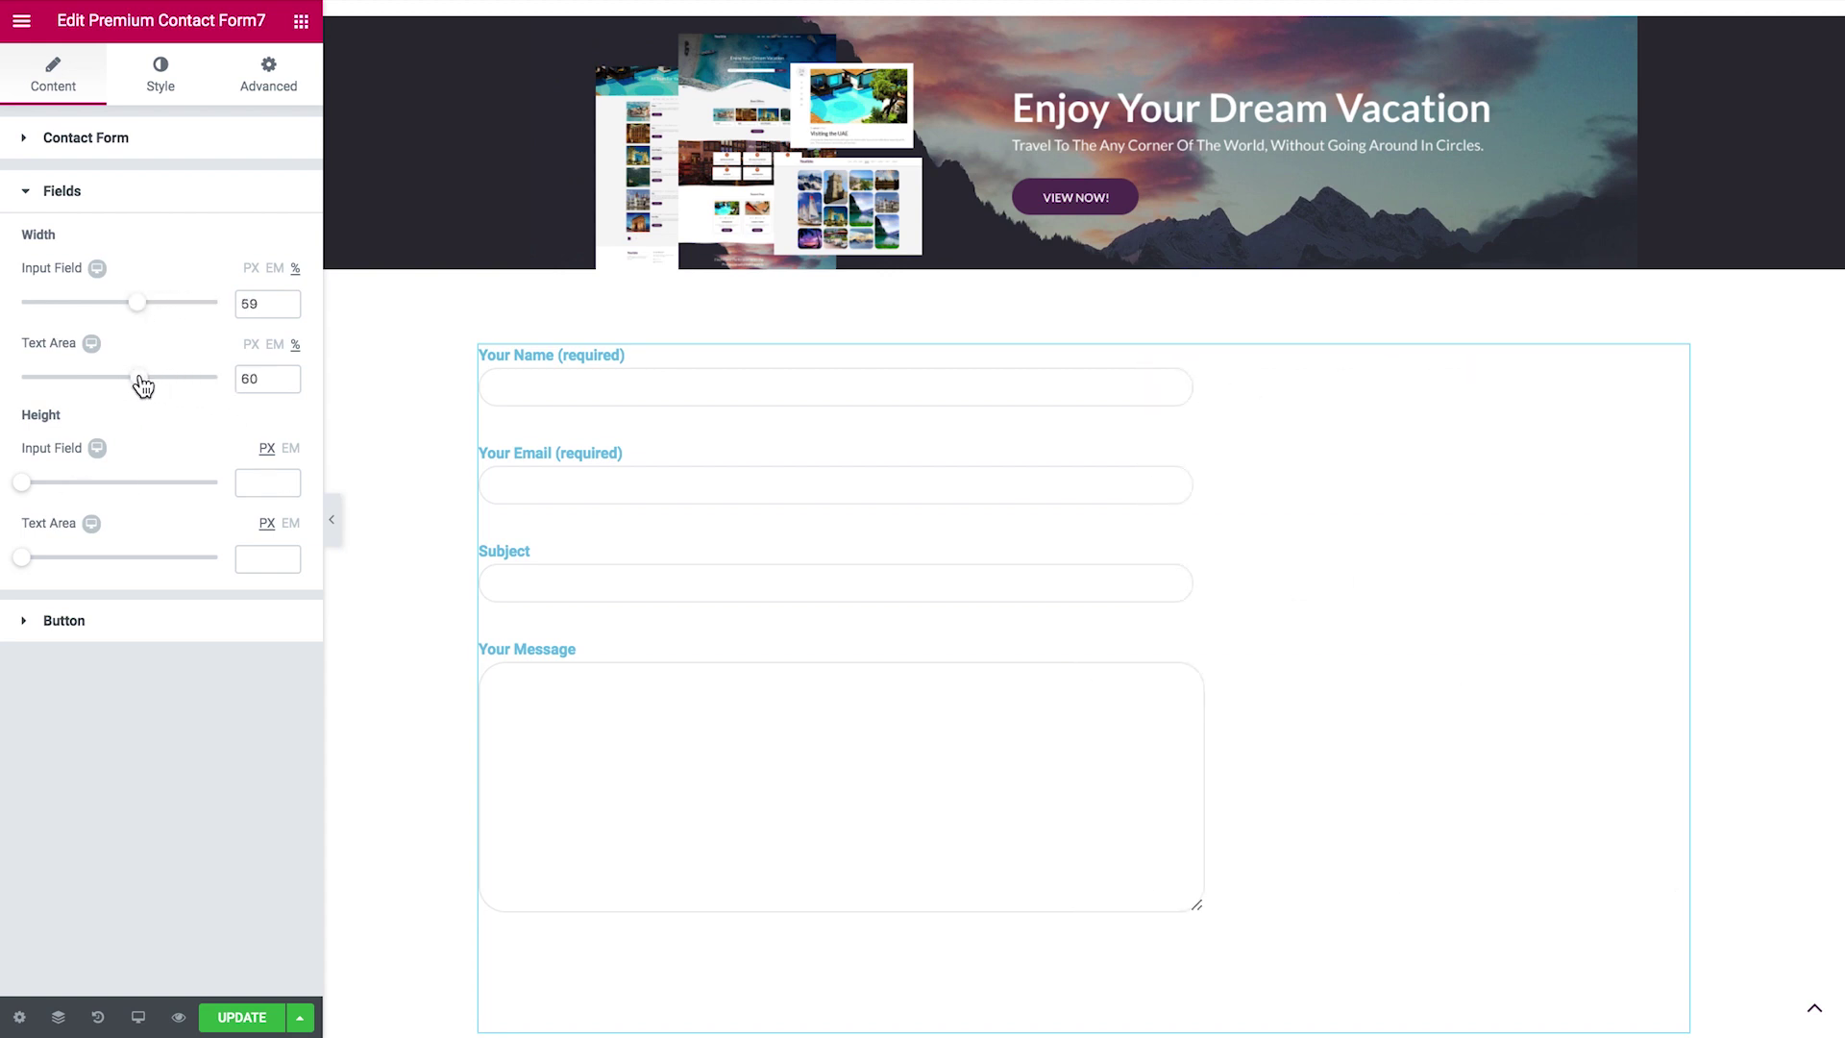
mouse_move(27, 486)
left_mouse_down()
mouse_move(55, 492)
mouse_move(29, 490)
left_mouse_up()
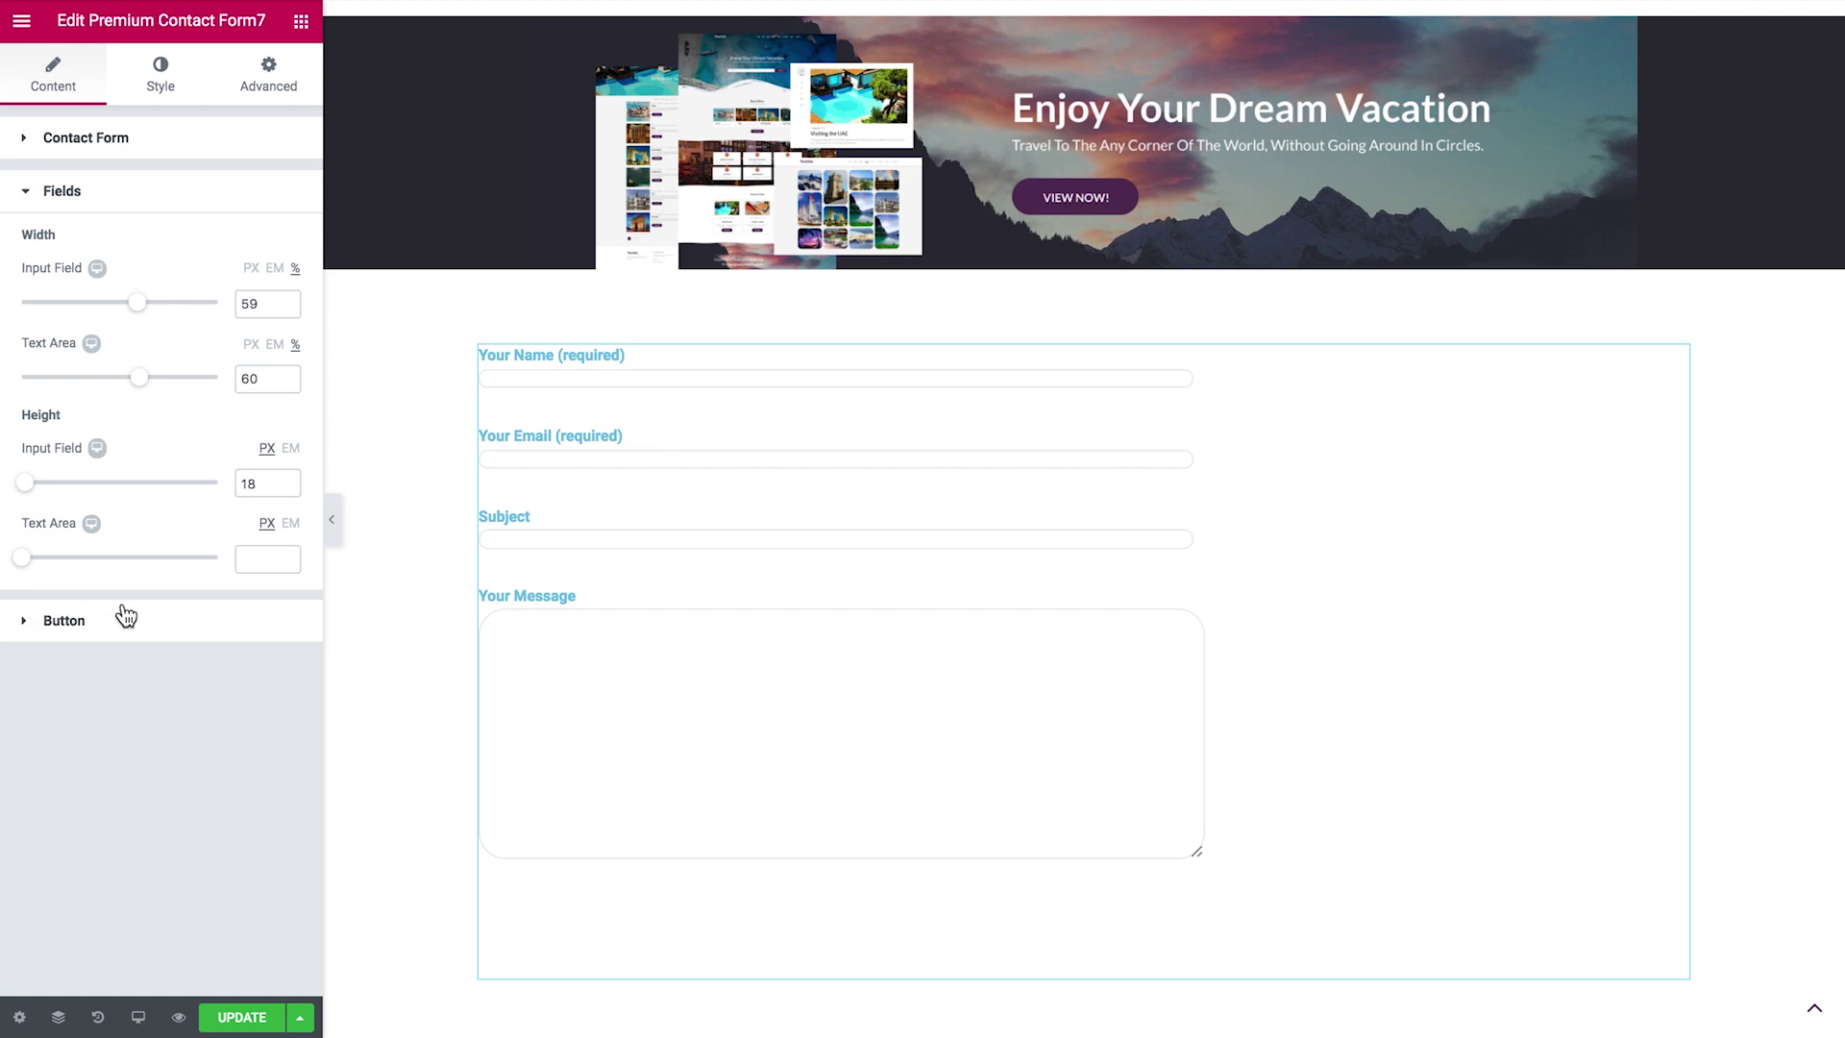
Delete the contact form section and drop a Premium Counter widget into the empty section
left_click(1117, 325)
scroll(163, 433, "down", 20)
left_click_drag(83, 505, 618, 775)
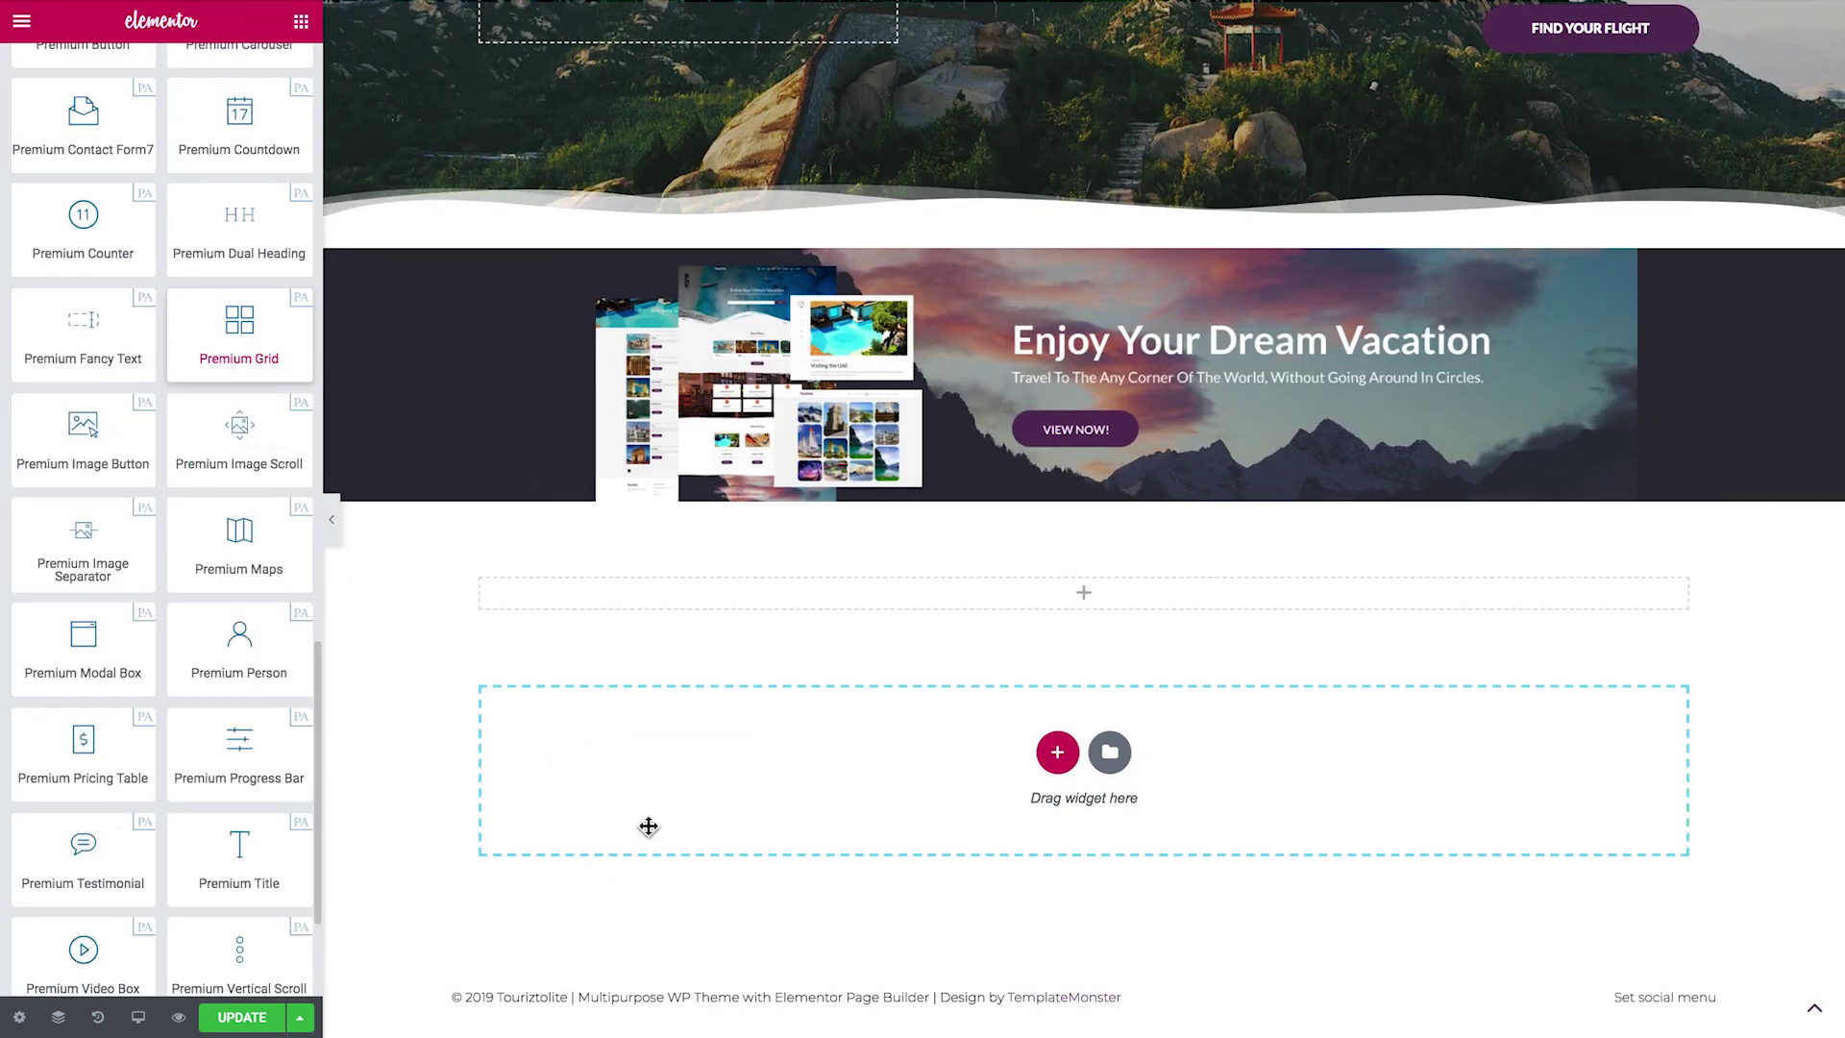
Try a Premium Grid widget, then replace it with a Premium Testimonial widget
left_click_drag(646, 823, 650, 836)
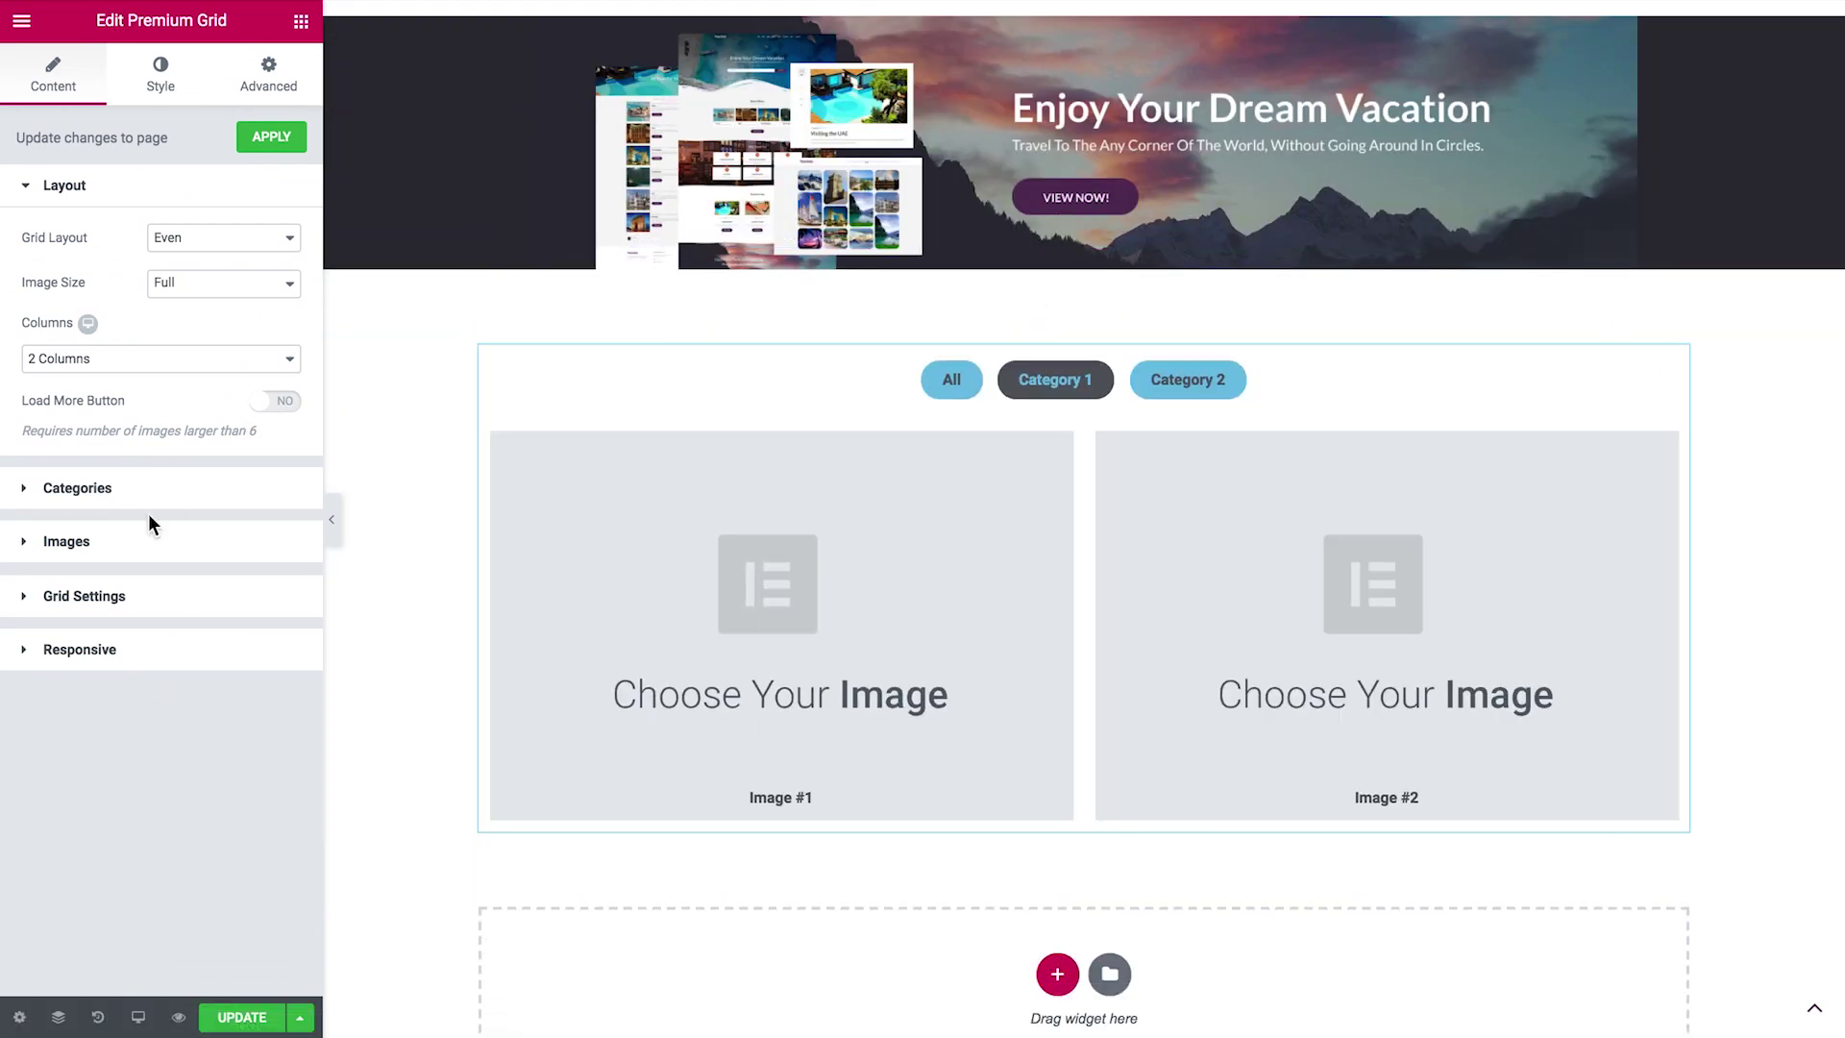
left_click(144, 539)
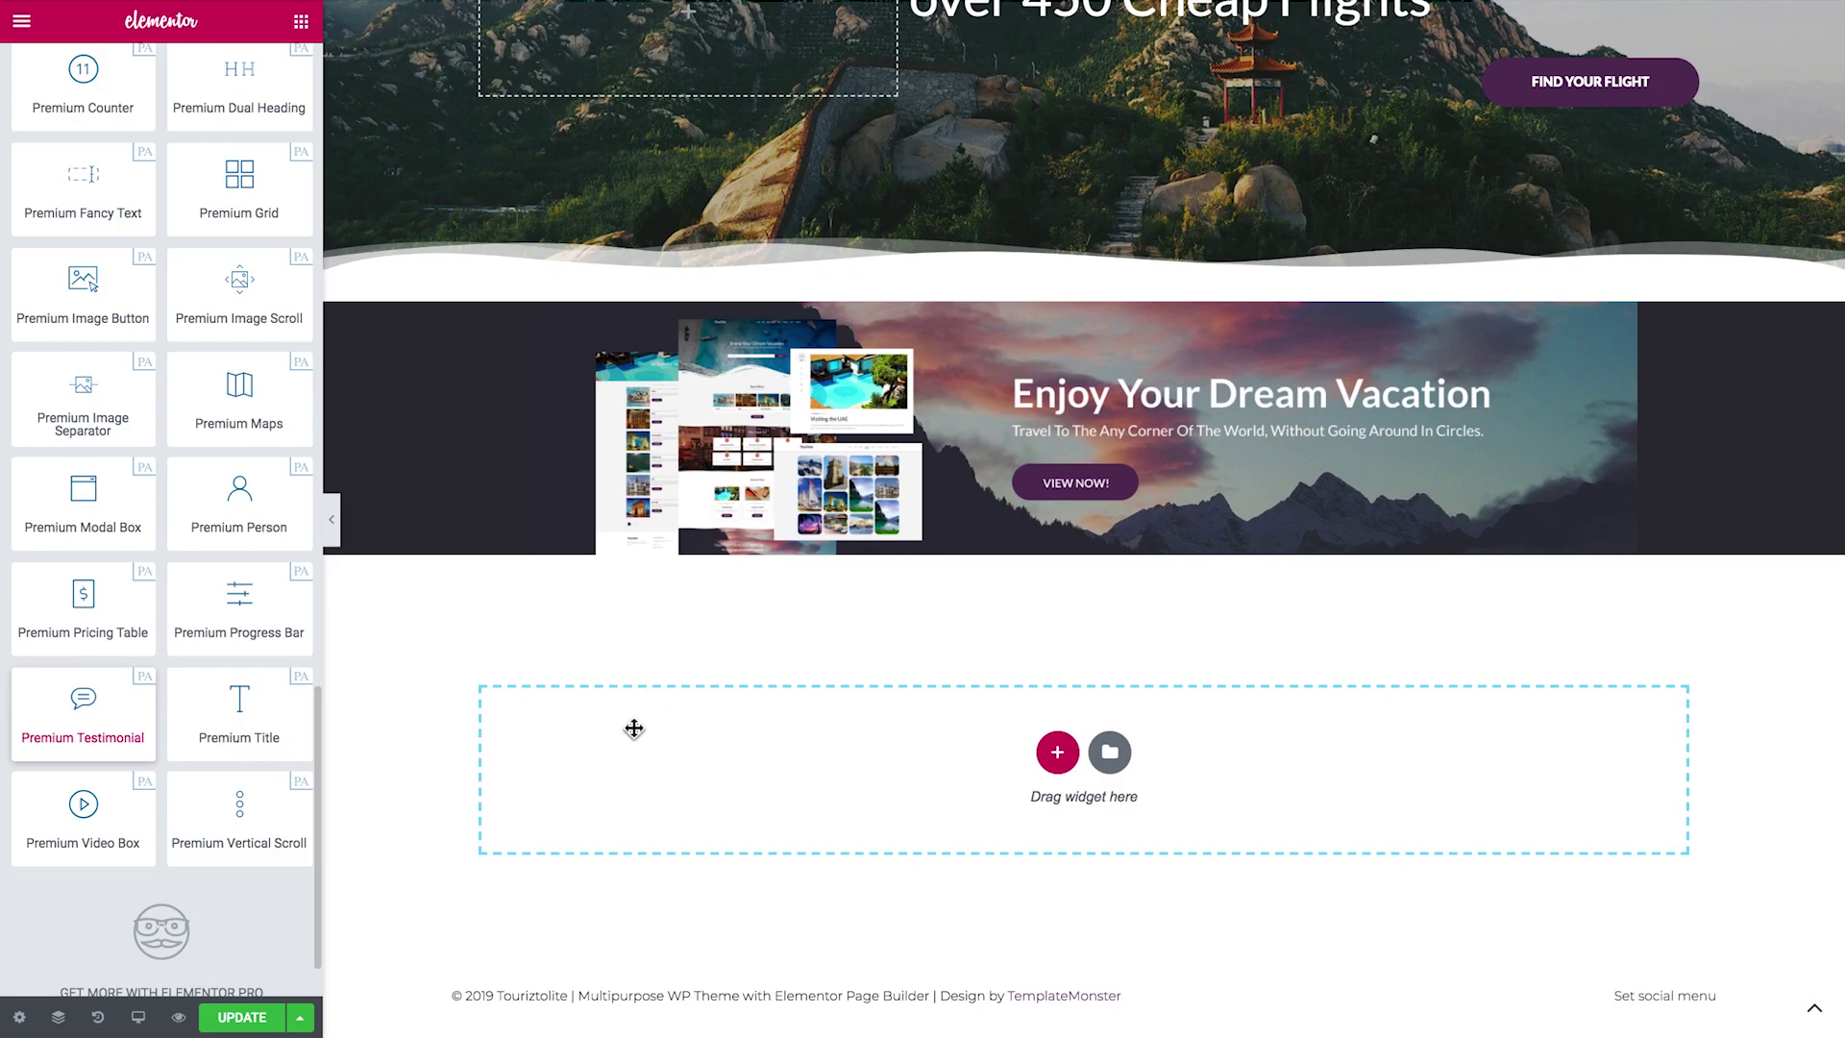
left_click_drag(630, 729, 636, 738)
Set the testimonial's author image to the red-haired woman's photo from the Media Library
left_click(226, 281)
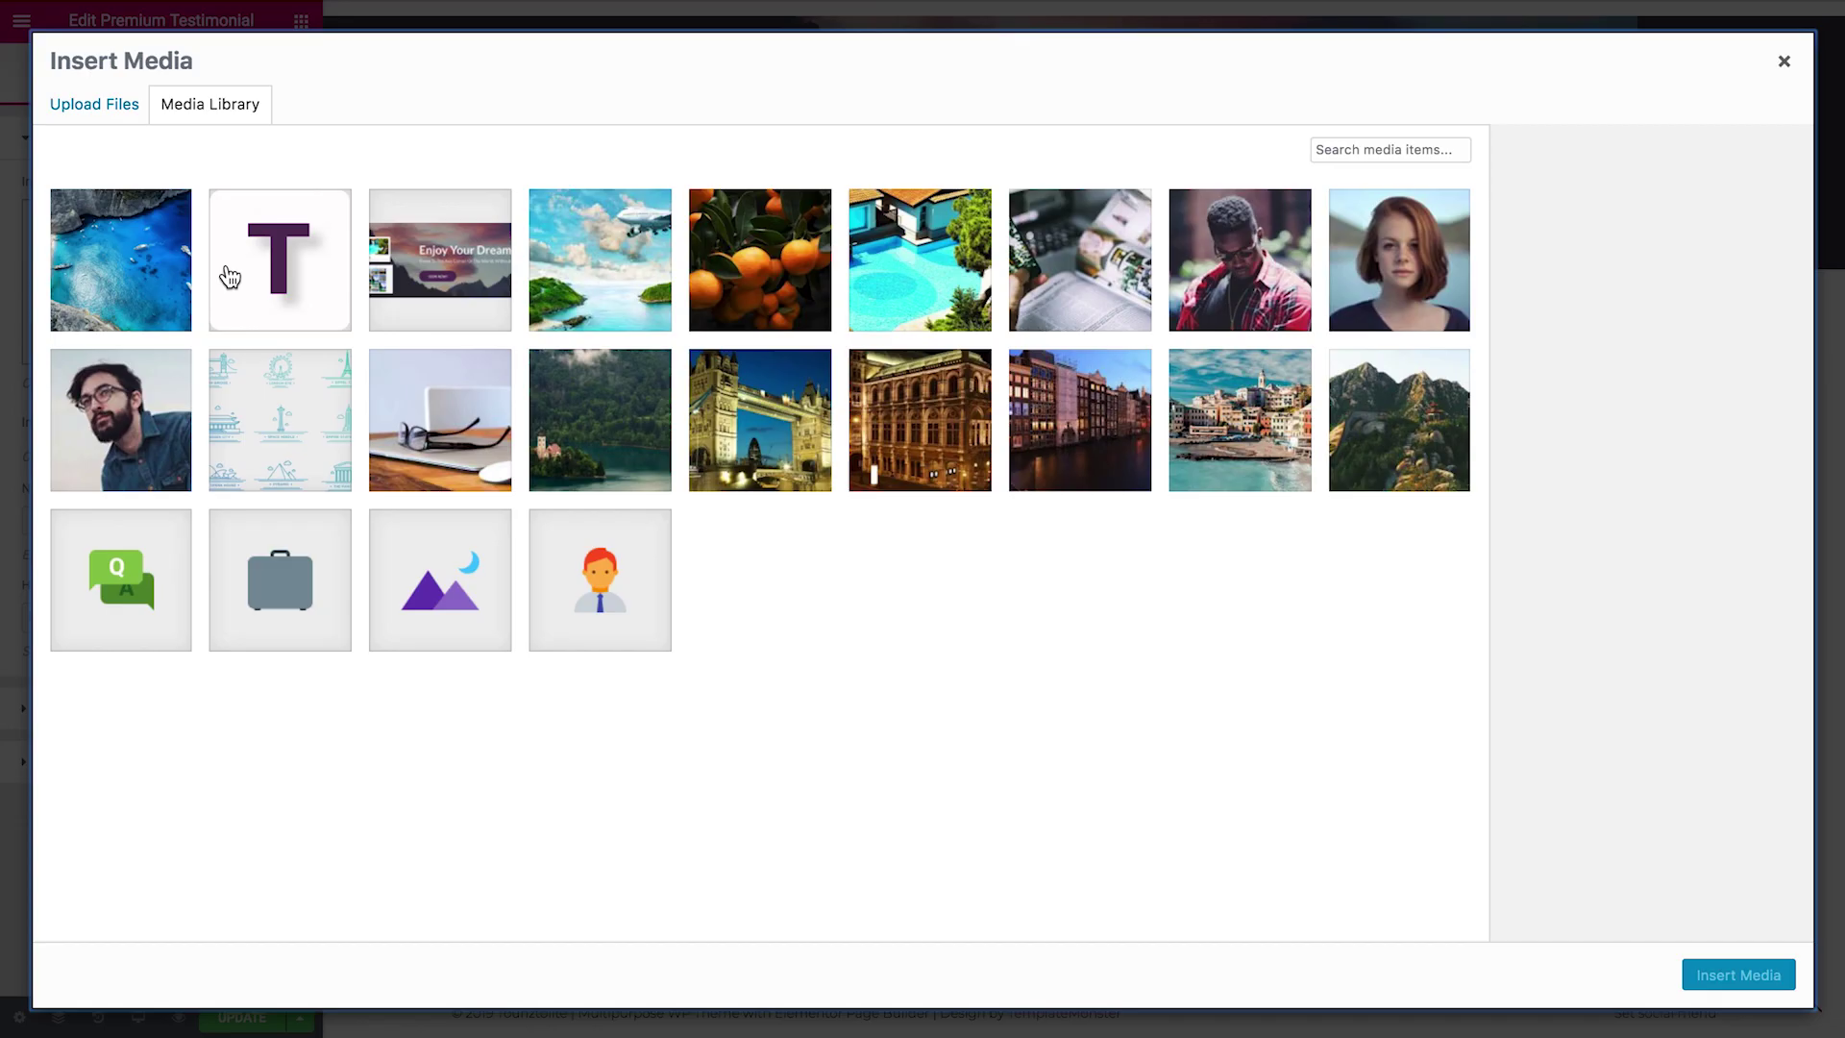
left_click(1399, 260)
left_click(1725, 969)
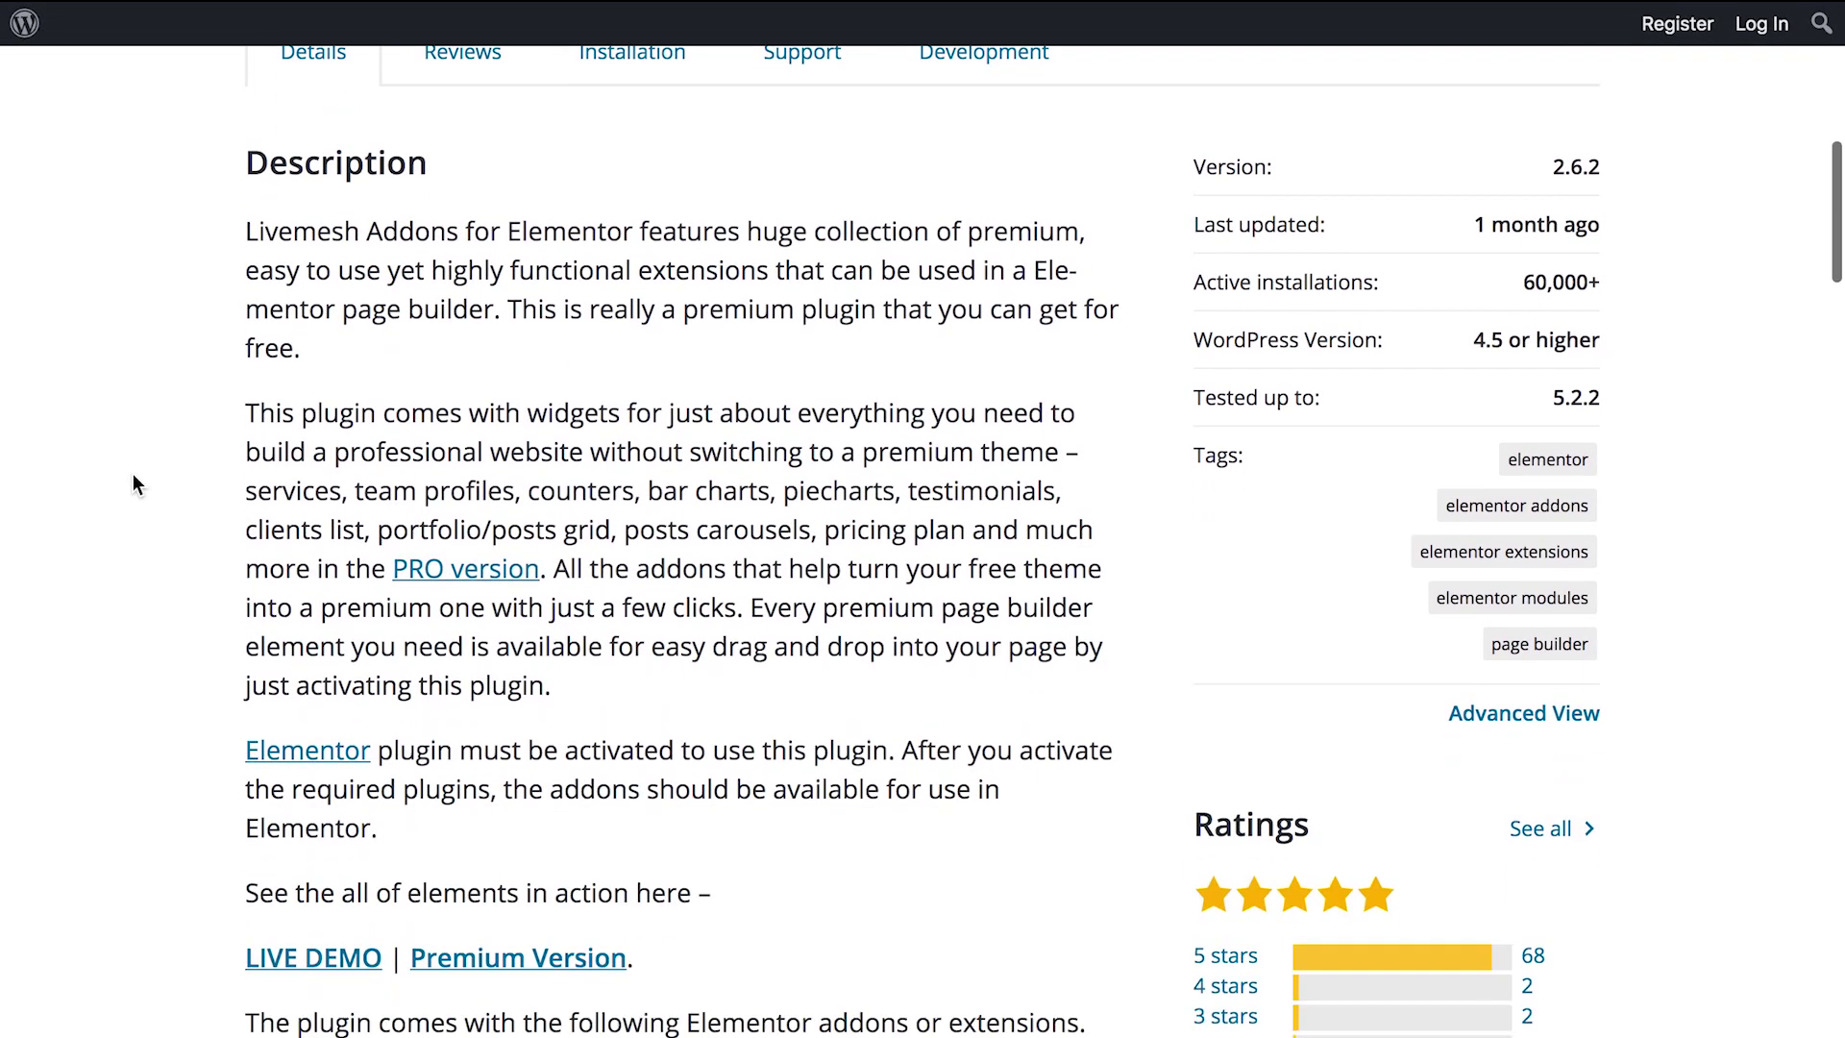
Scroll through the Livemesh Addons plugin description and its free and premium element lists
scroll(132, 474, "down", 5)
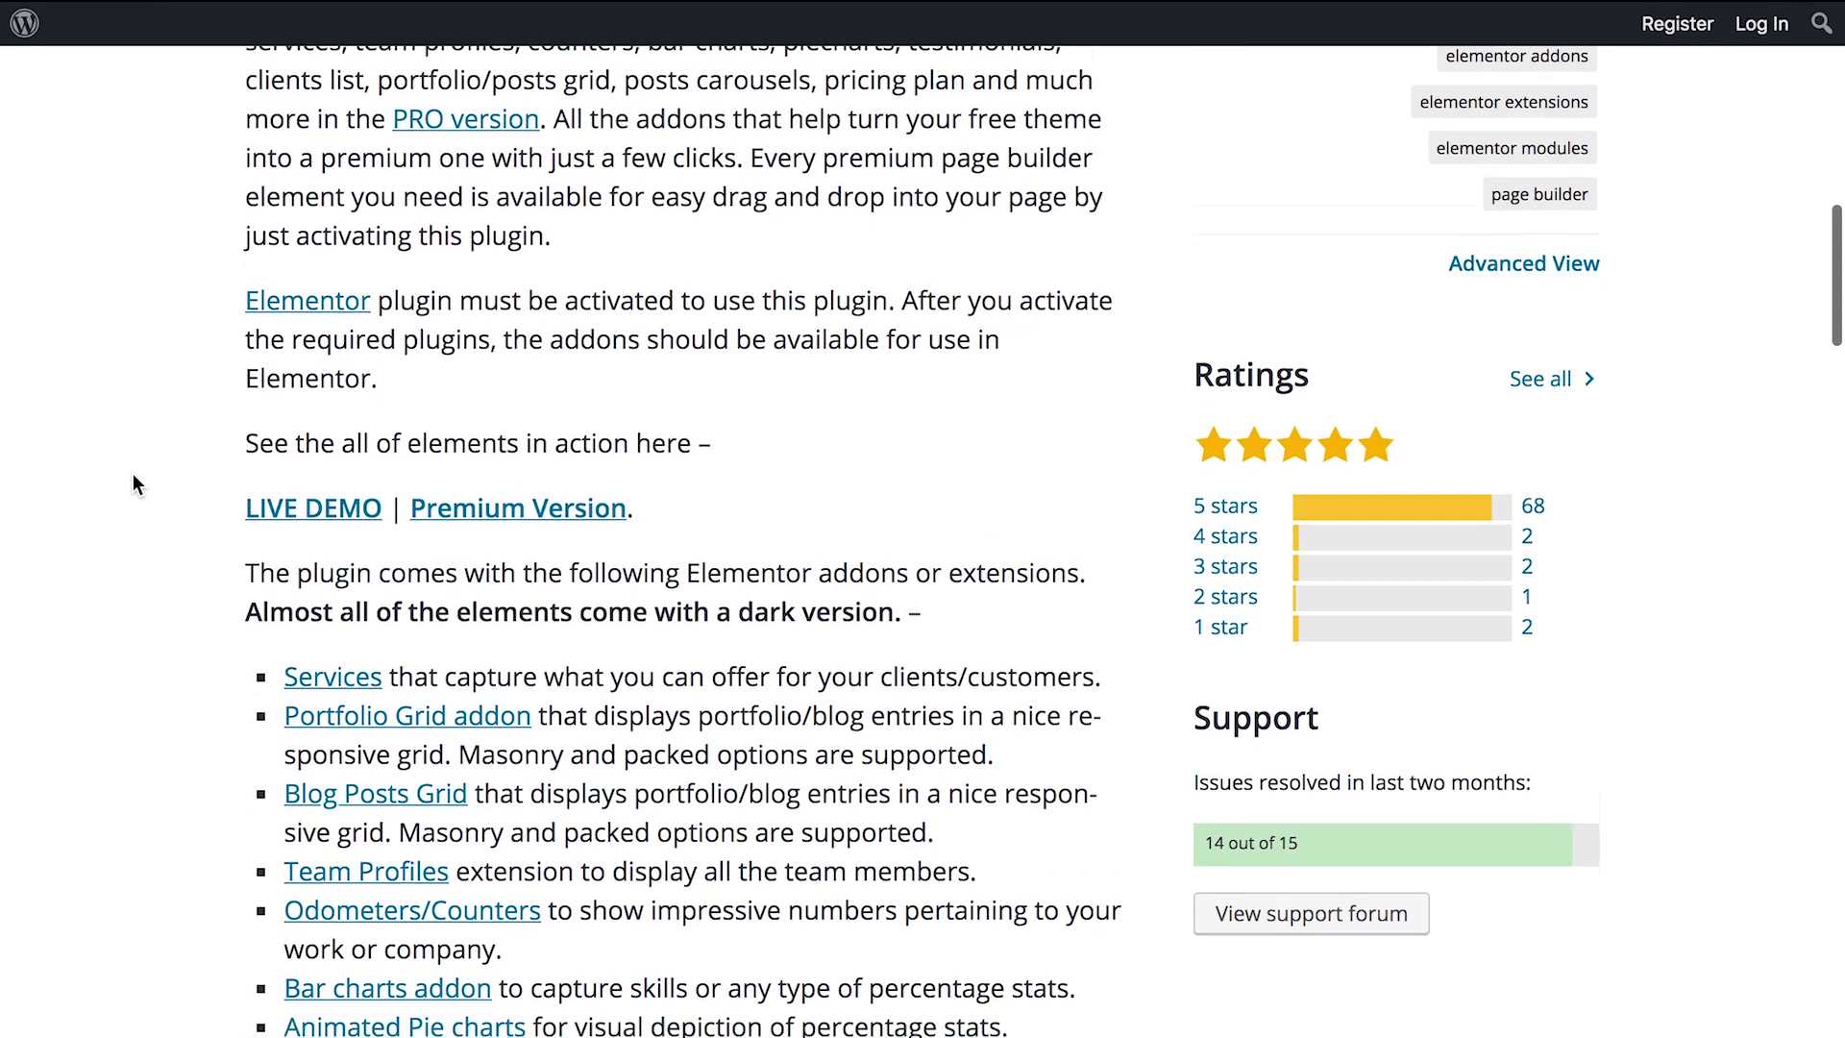
scroll(132, 475, "down", 5)
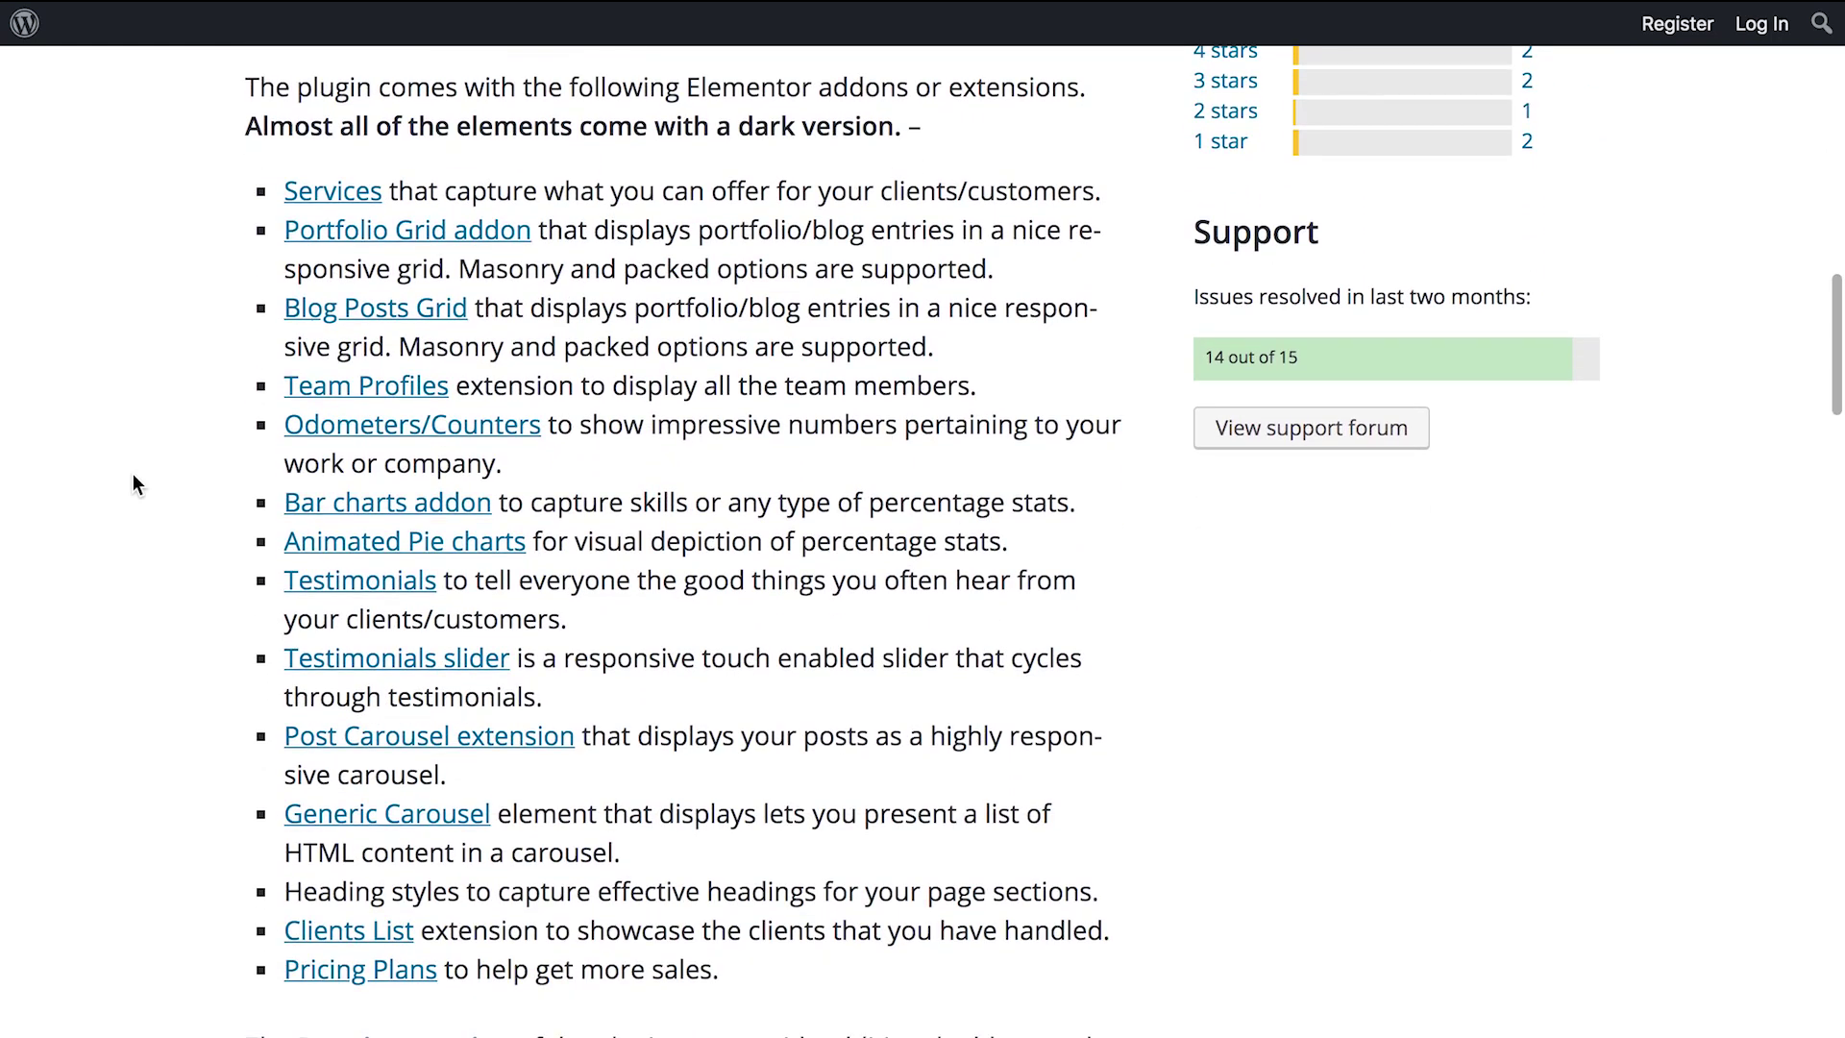
scroll(133, 484, "down", 5)
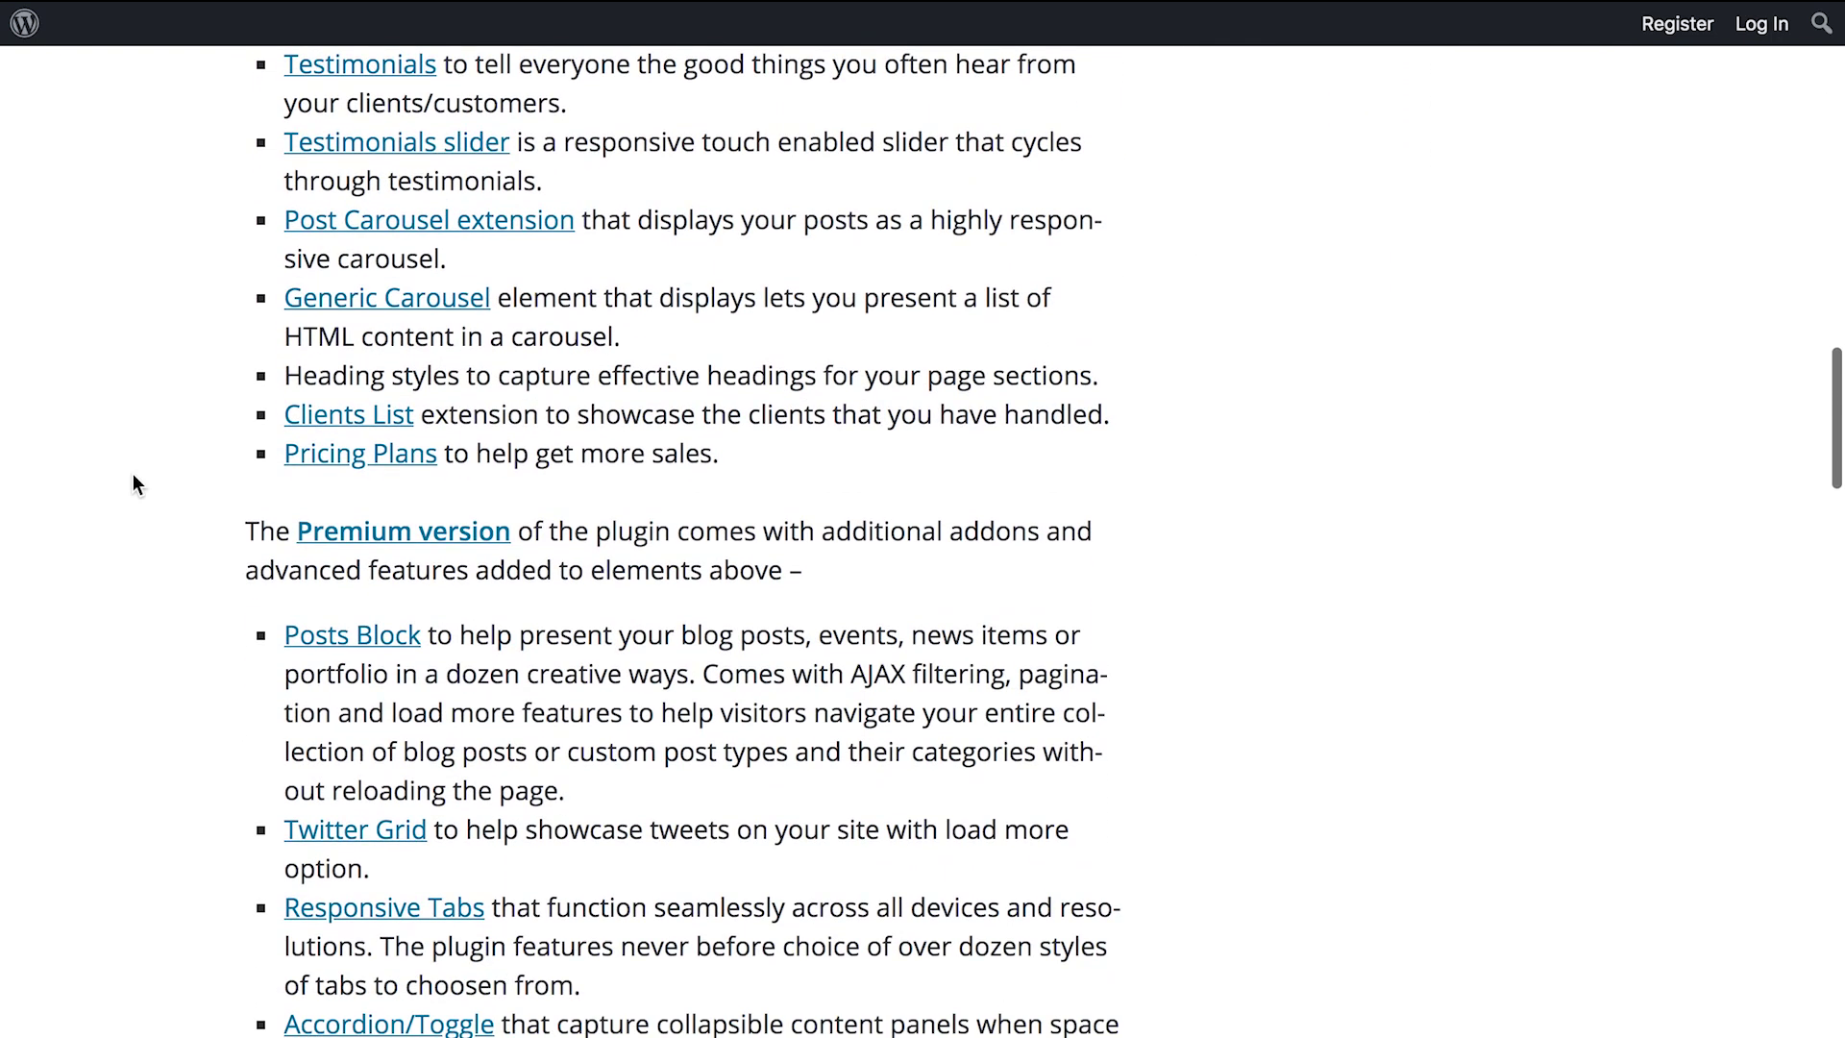
scroll(132, 475, "down", 5)
scroll(133, 474, "up", 5)
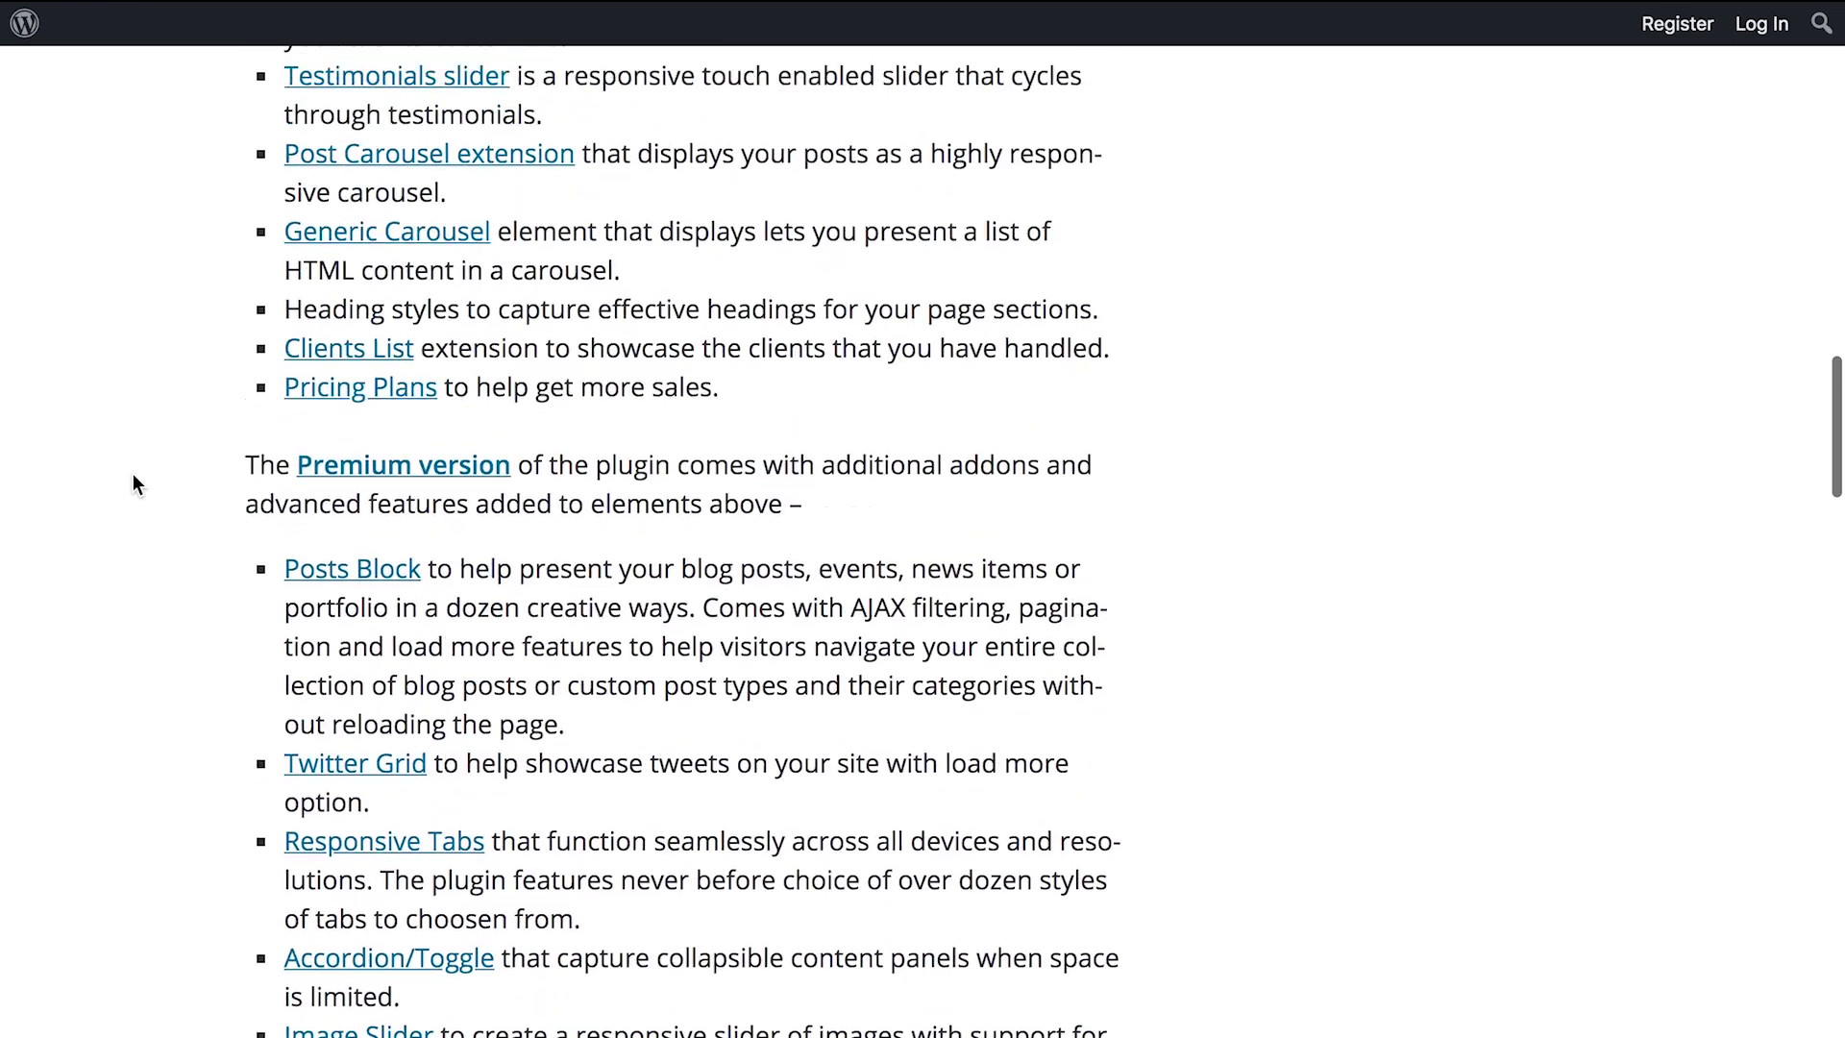
scroll(133, 475, "up", 5)
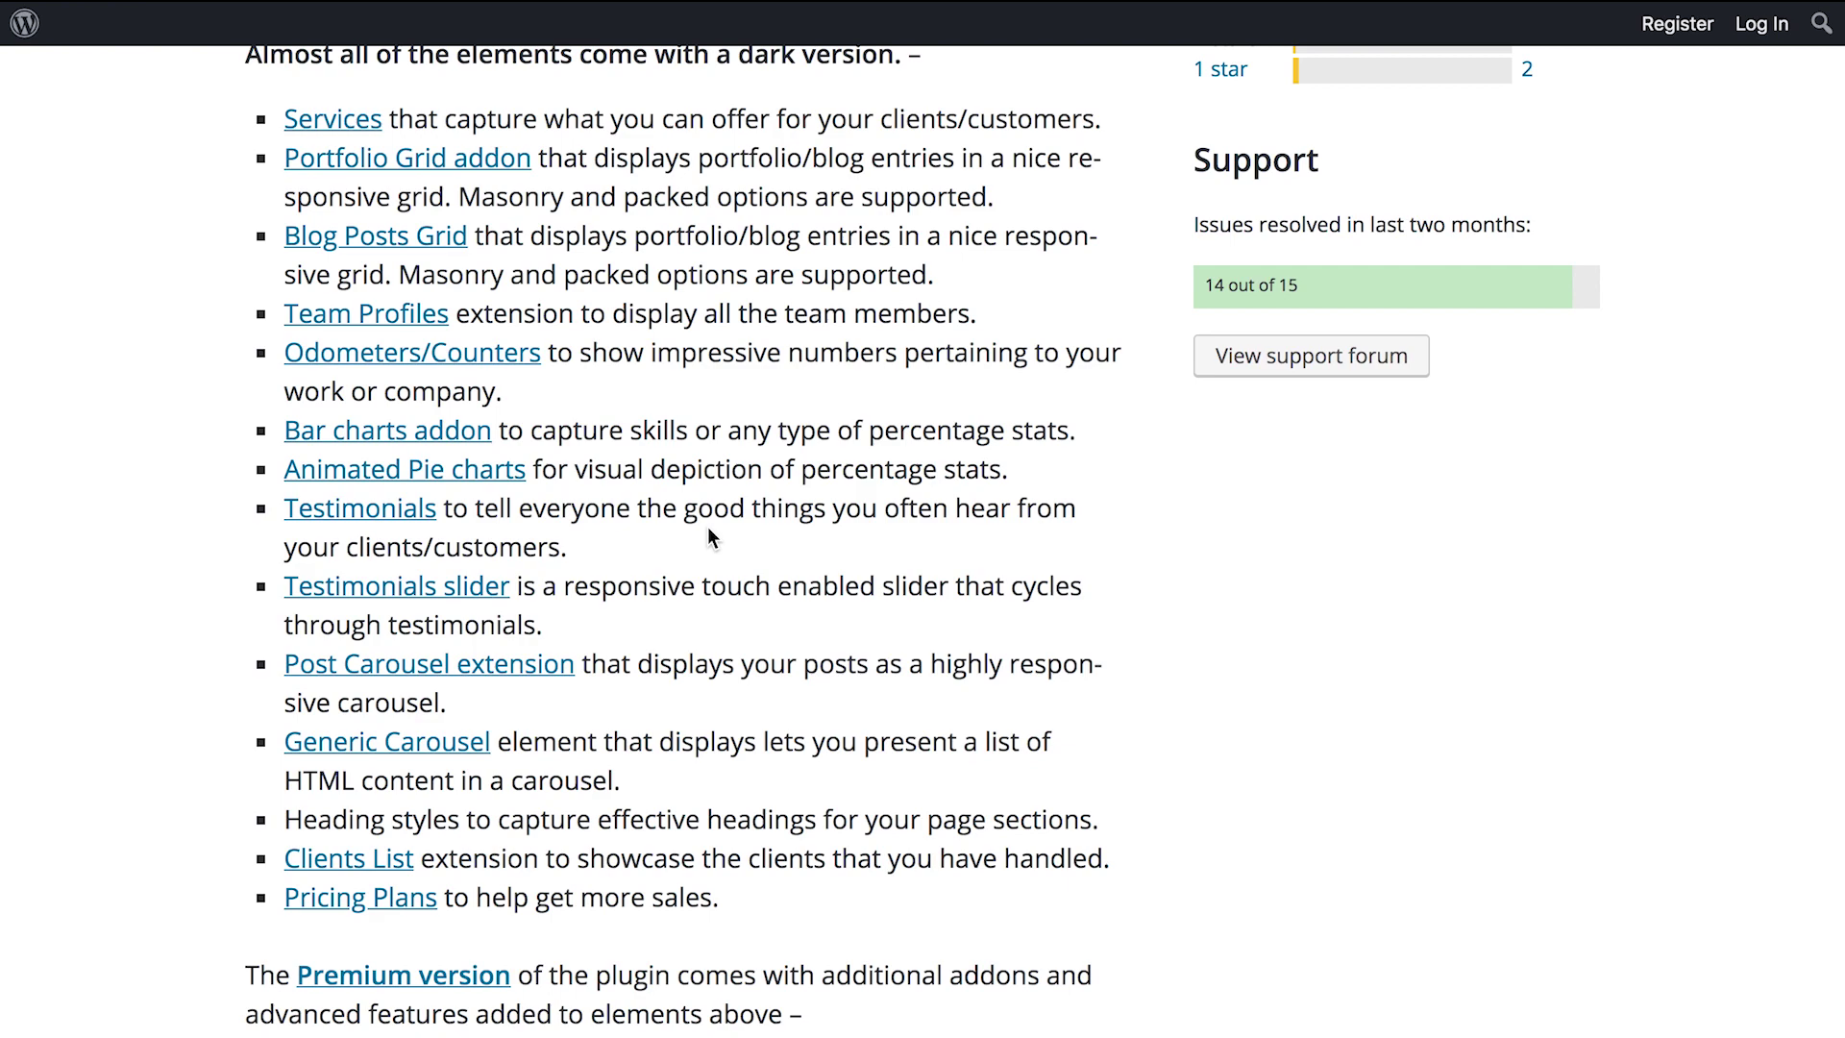
scroll(708, 528, "down", 2)
scroll(708, 528, "down", 20)
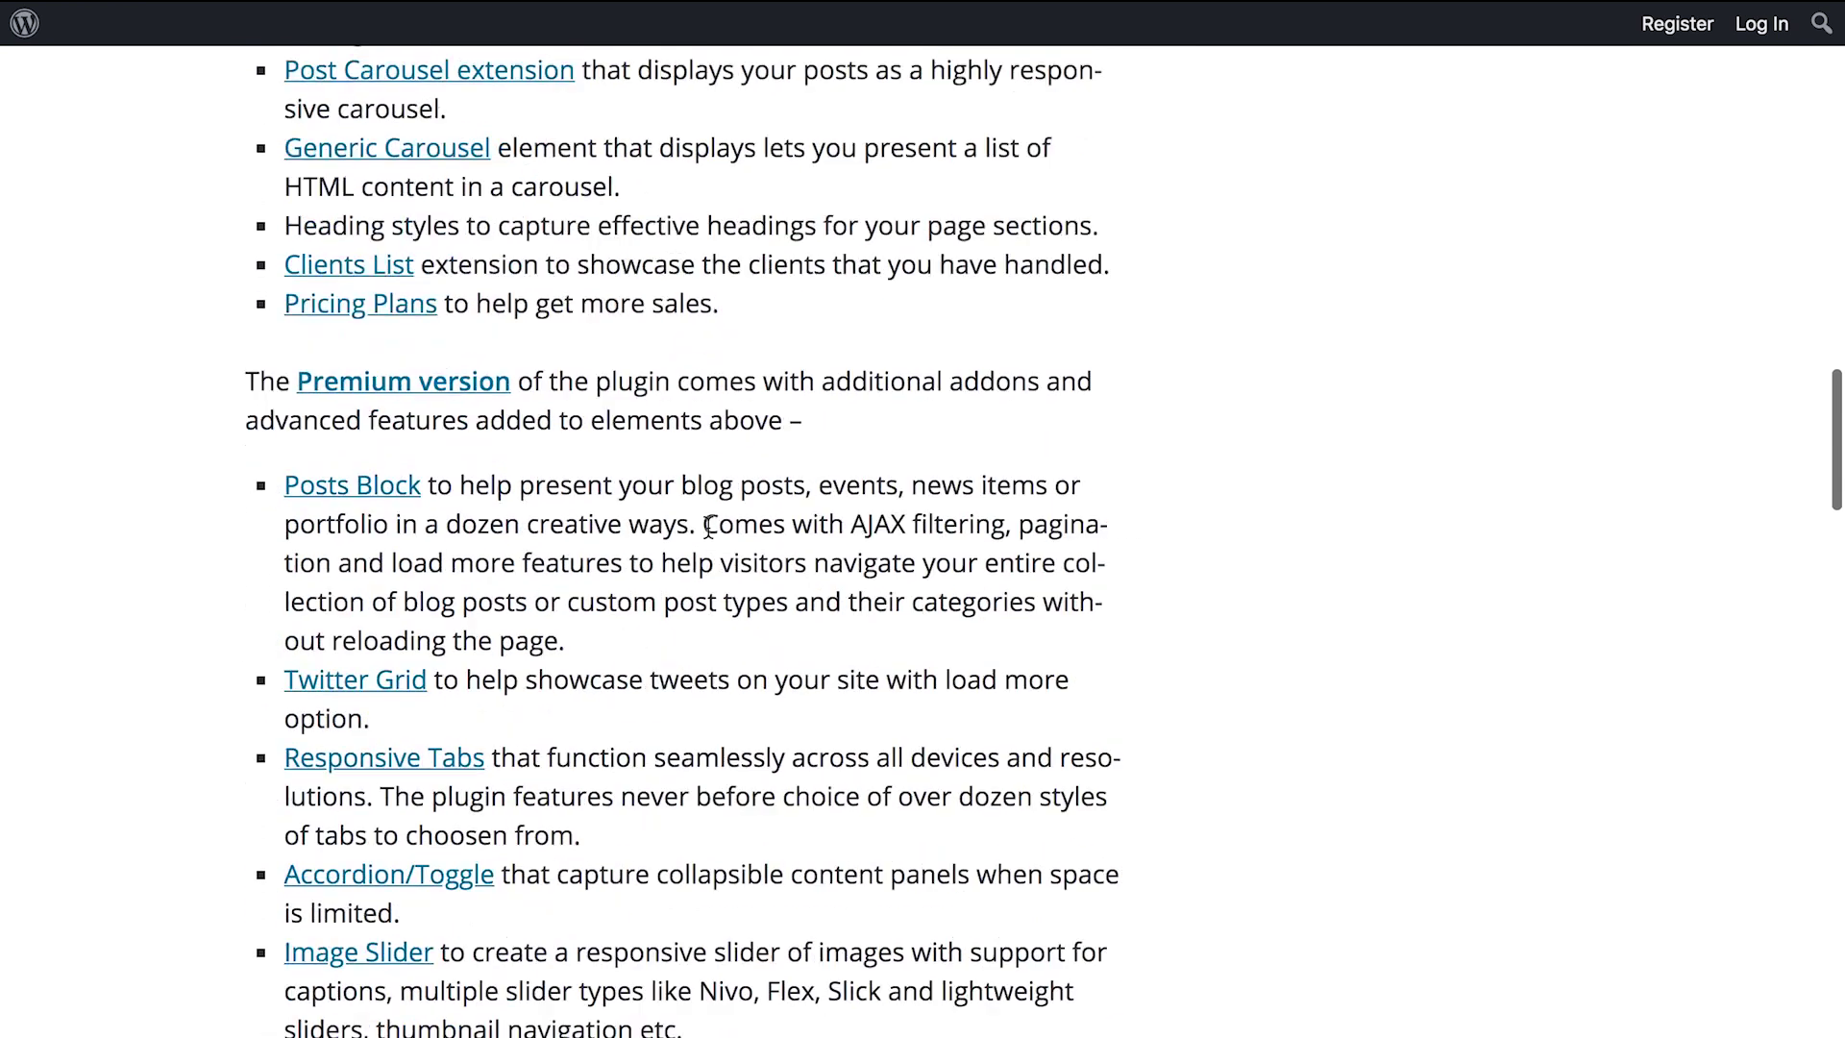
scroll(708, 528, "down", 9)
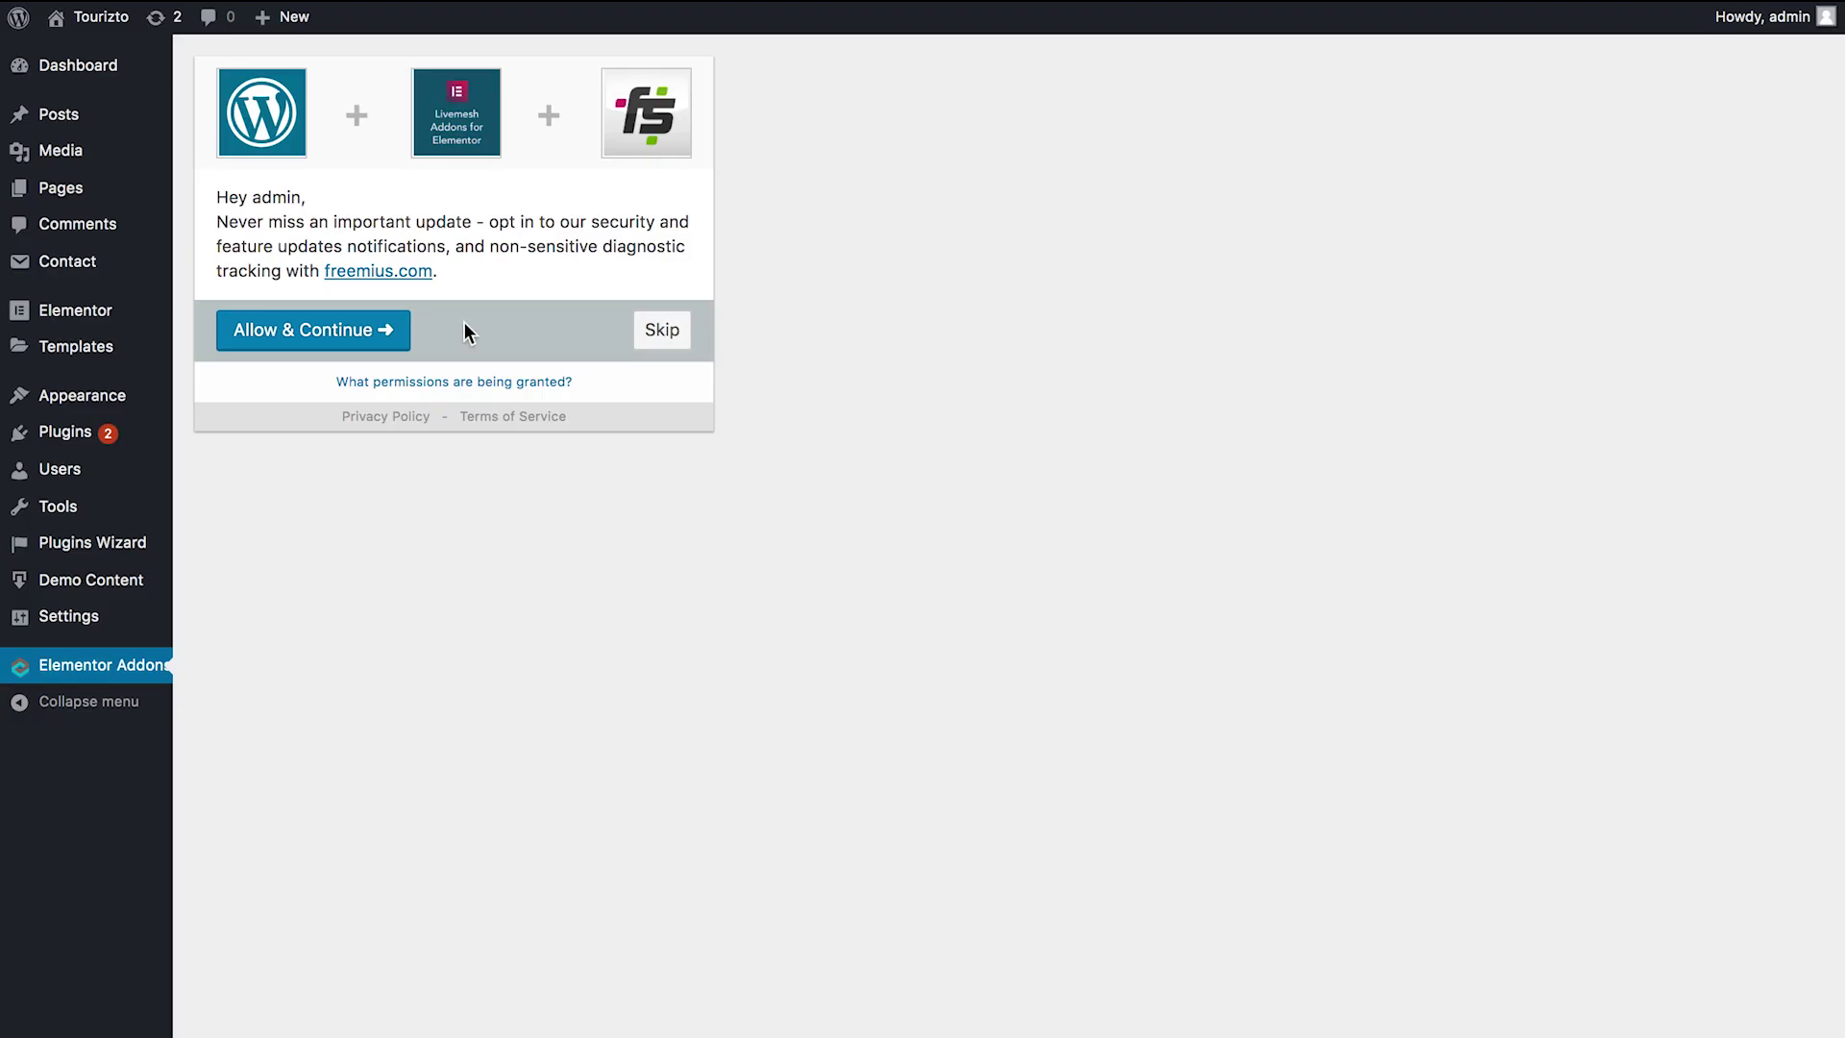
Skip the Freemius tracking opt-in and review the Theme Color Scheme with its red theme colour
left_click(655, 341)
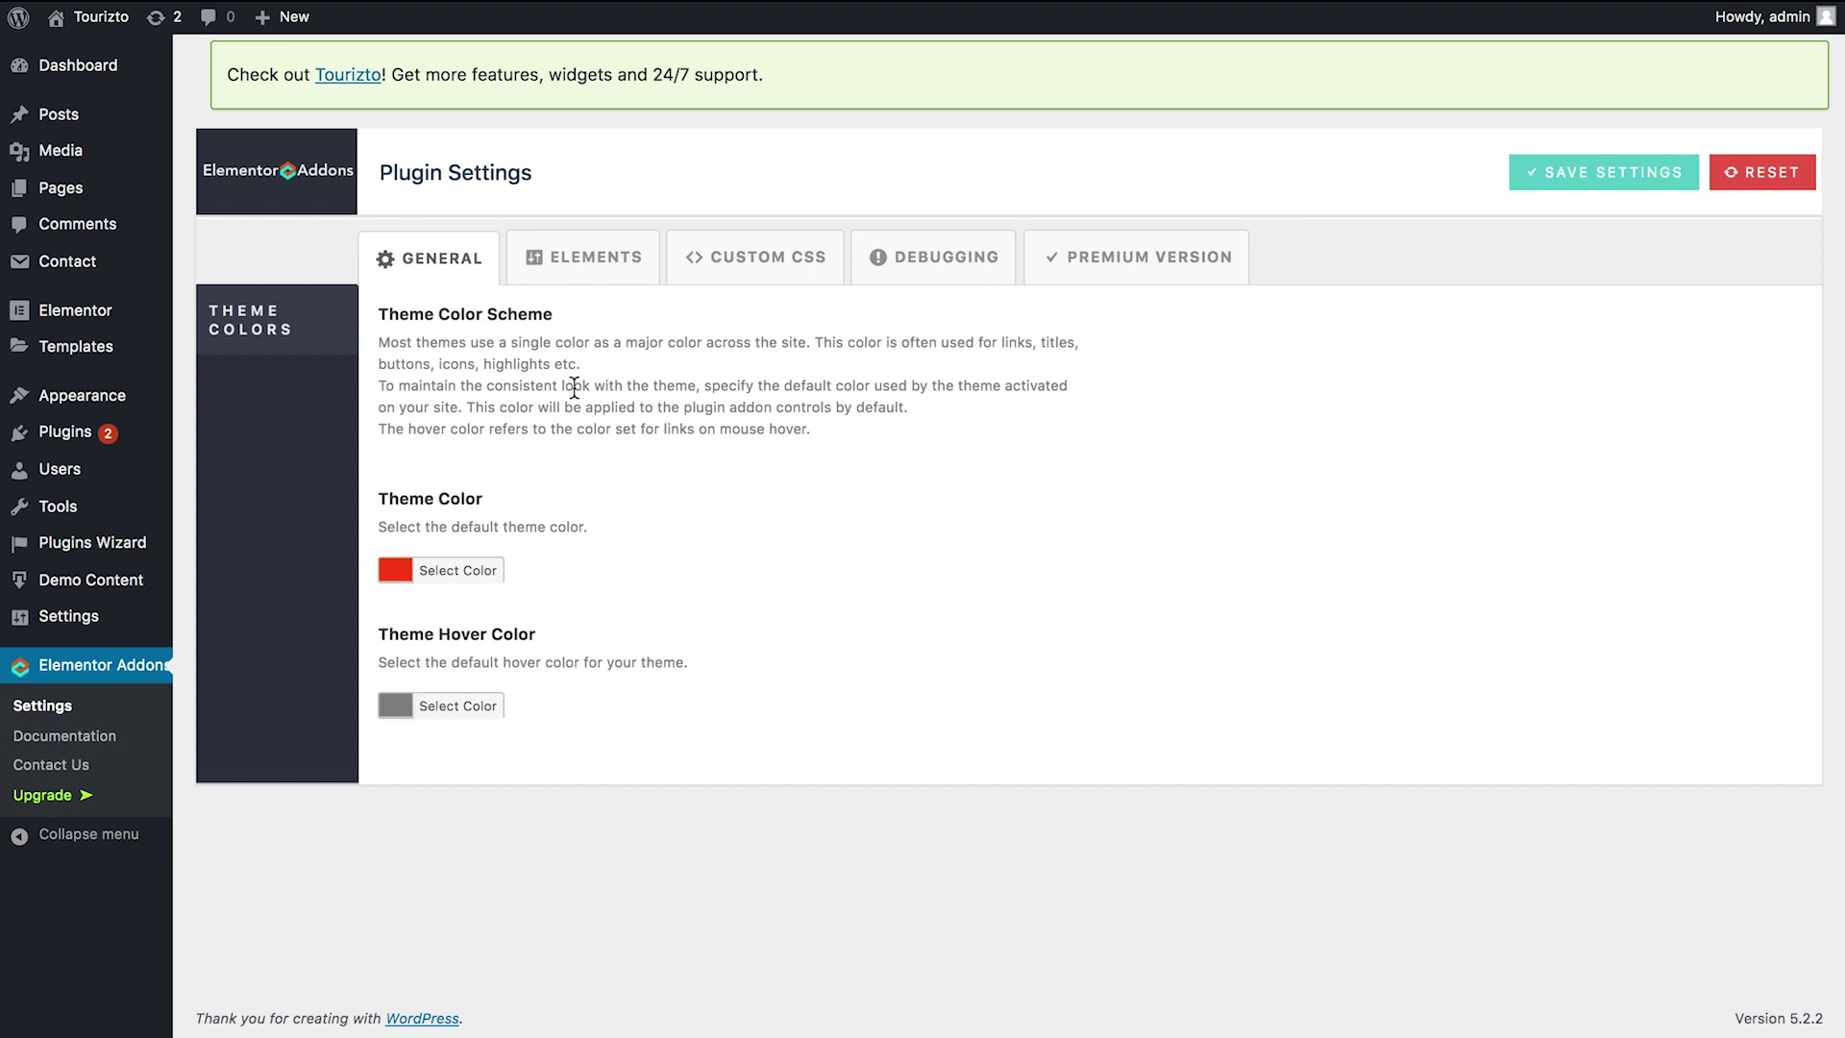
left_click_drag(467, 344, 626, 383)
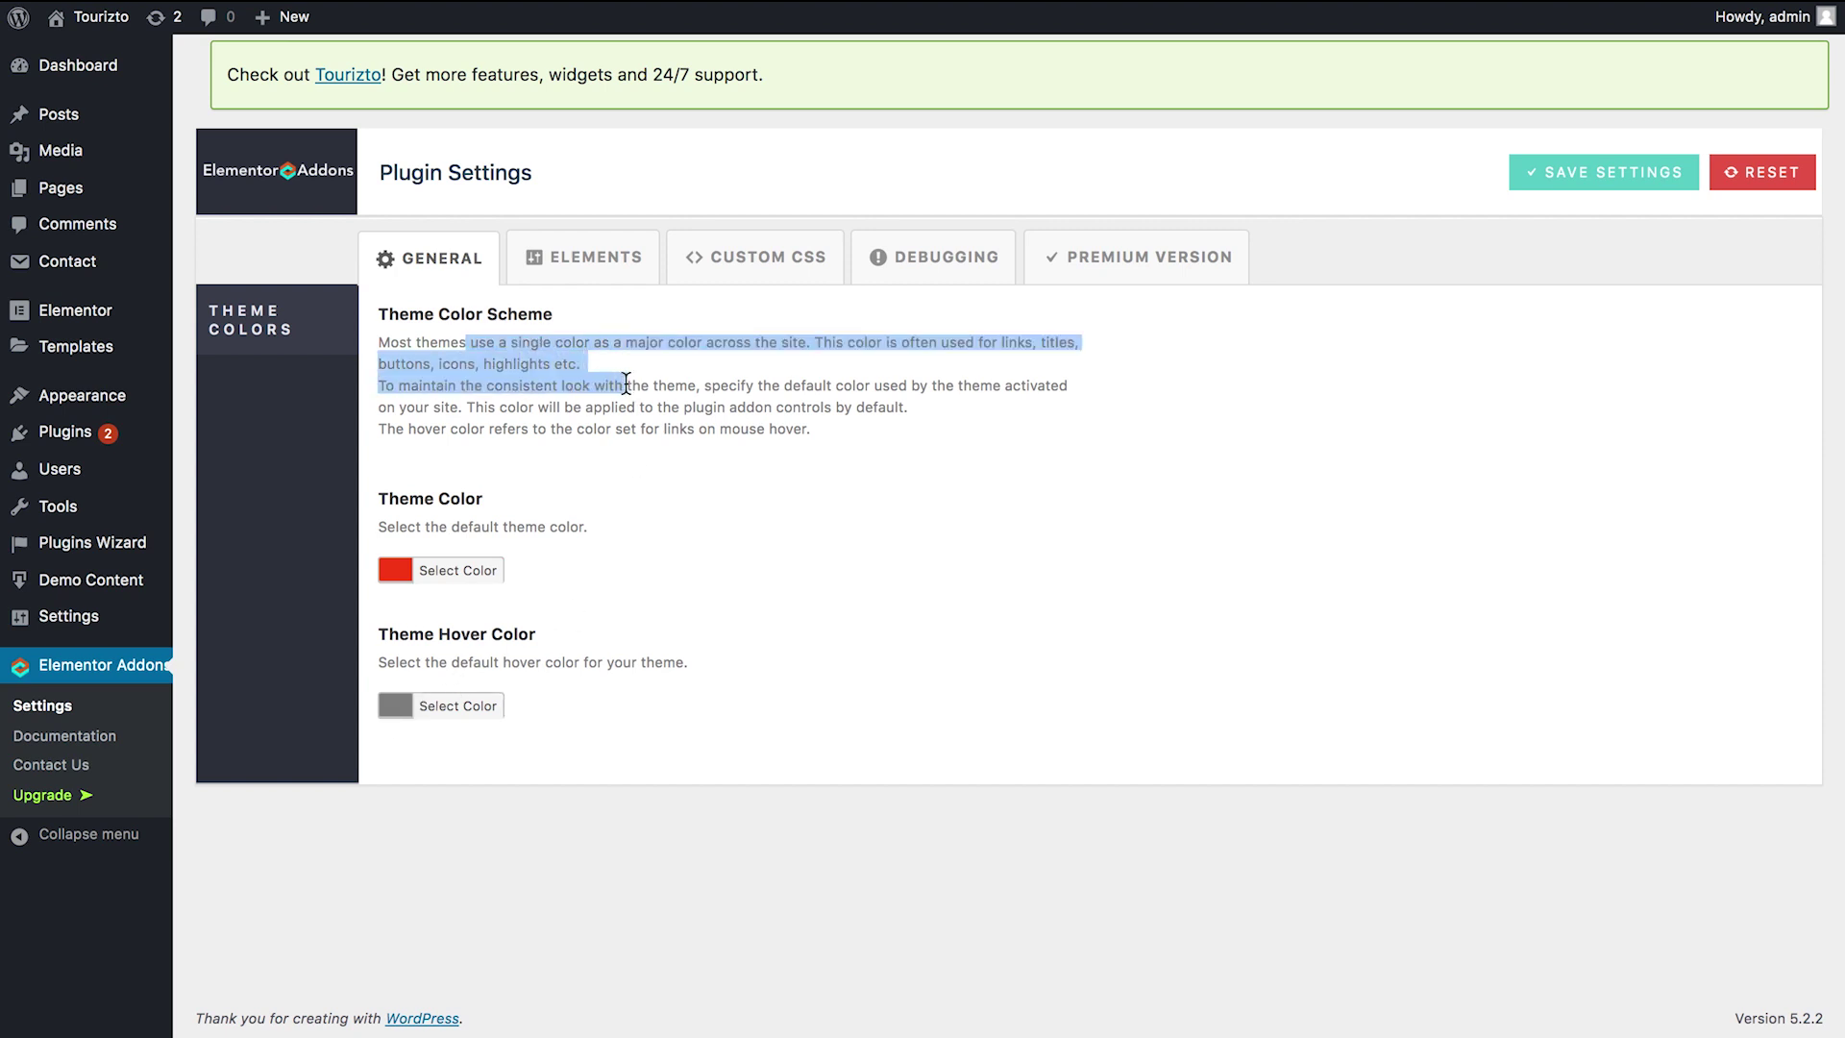
left_click(625, 402)
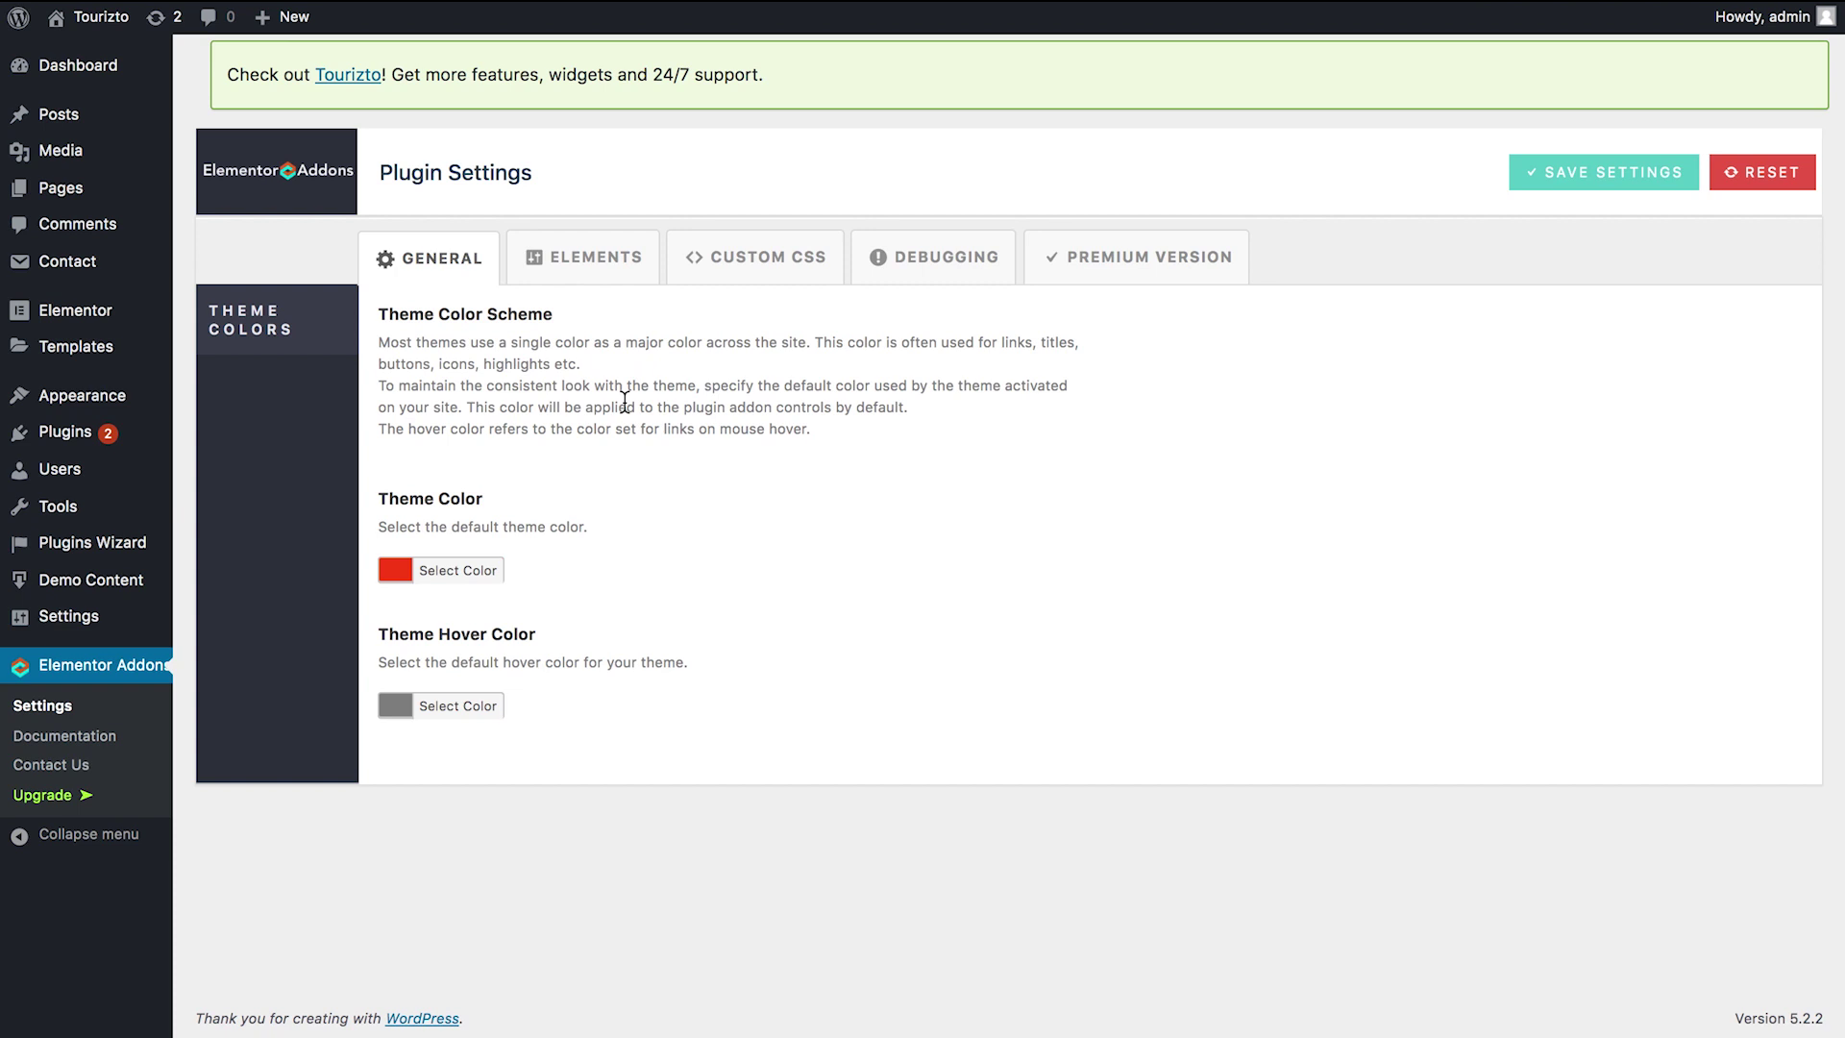
Show the element deactivation switches and toggle Deactivate Odometers on and back off
left_click(593, 269)
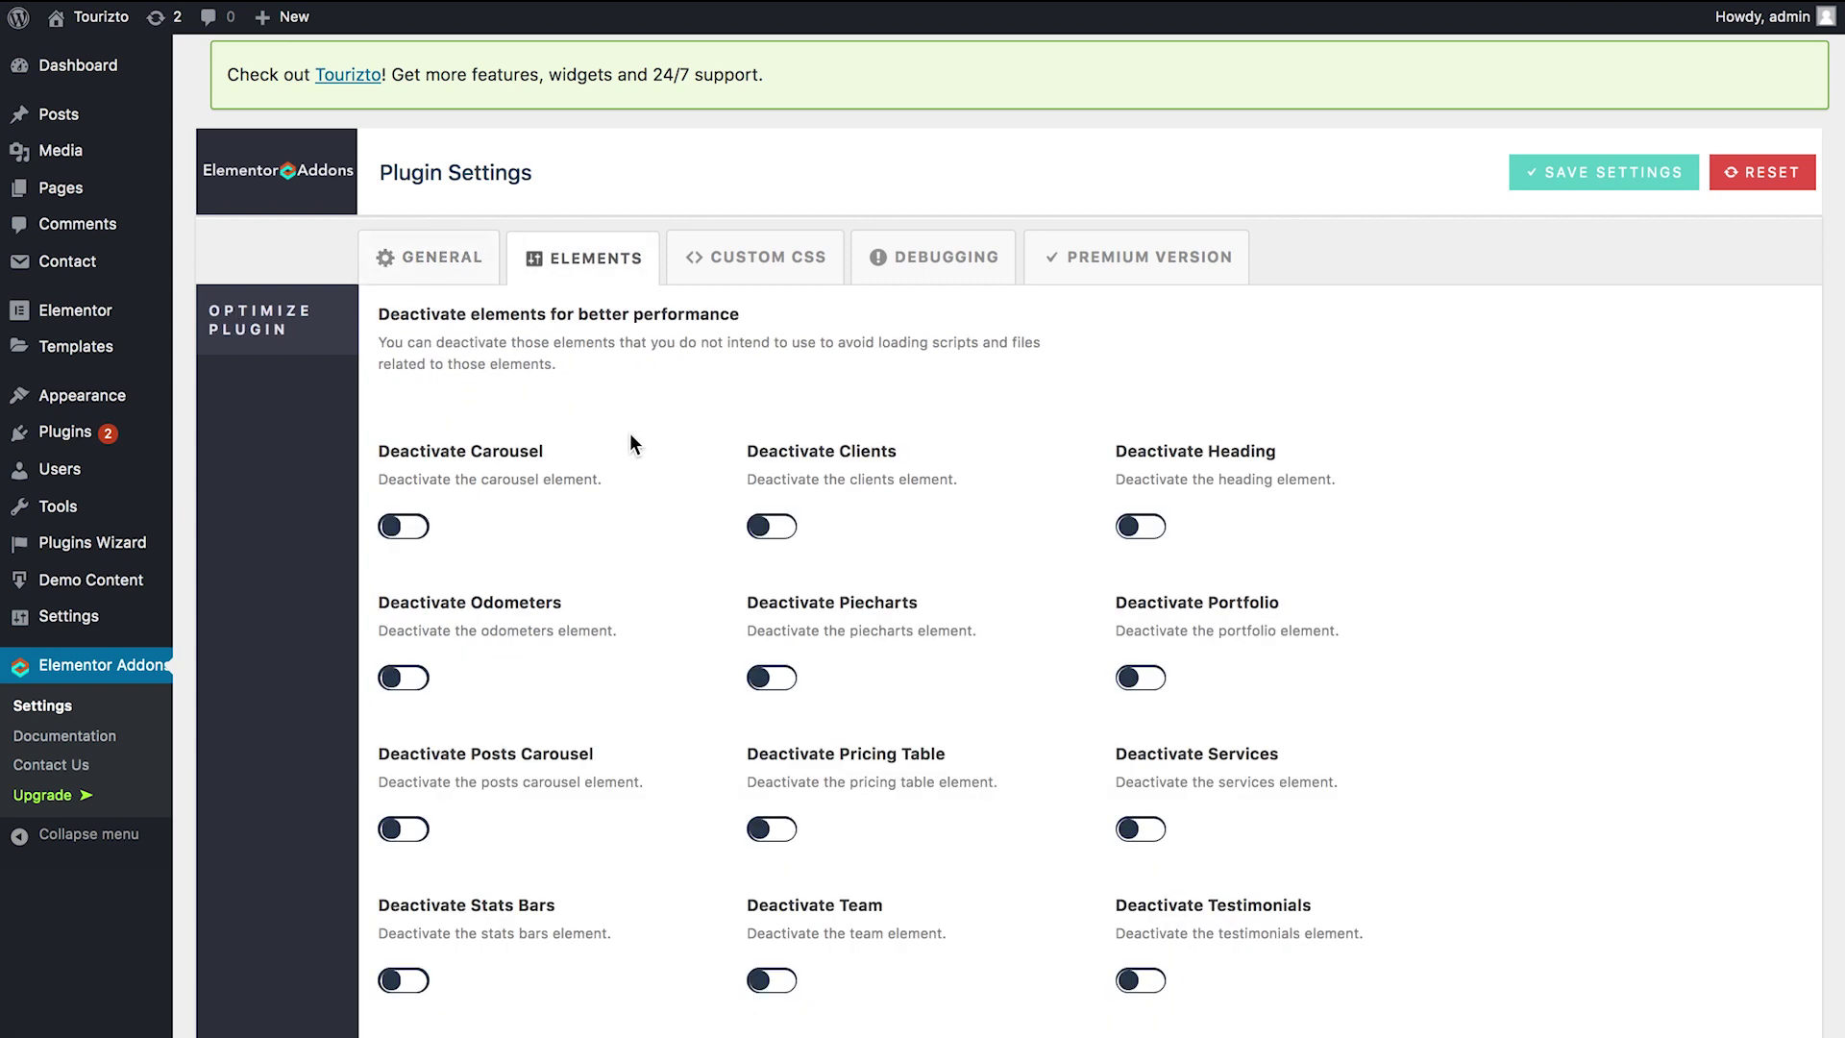
scroll(630, 434, "down", 3)
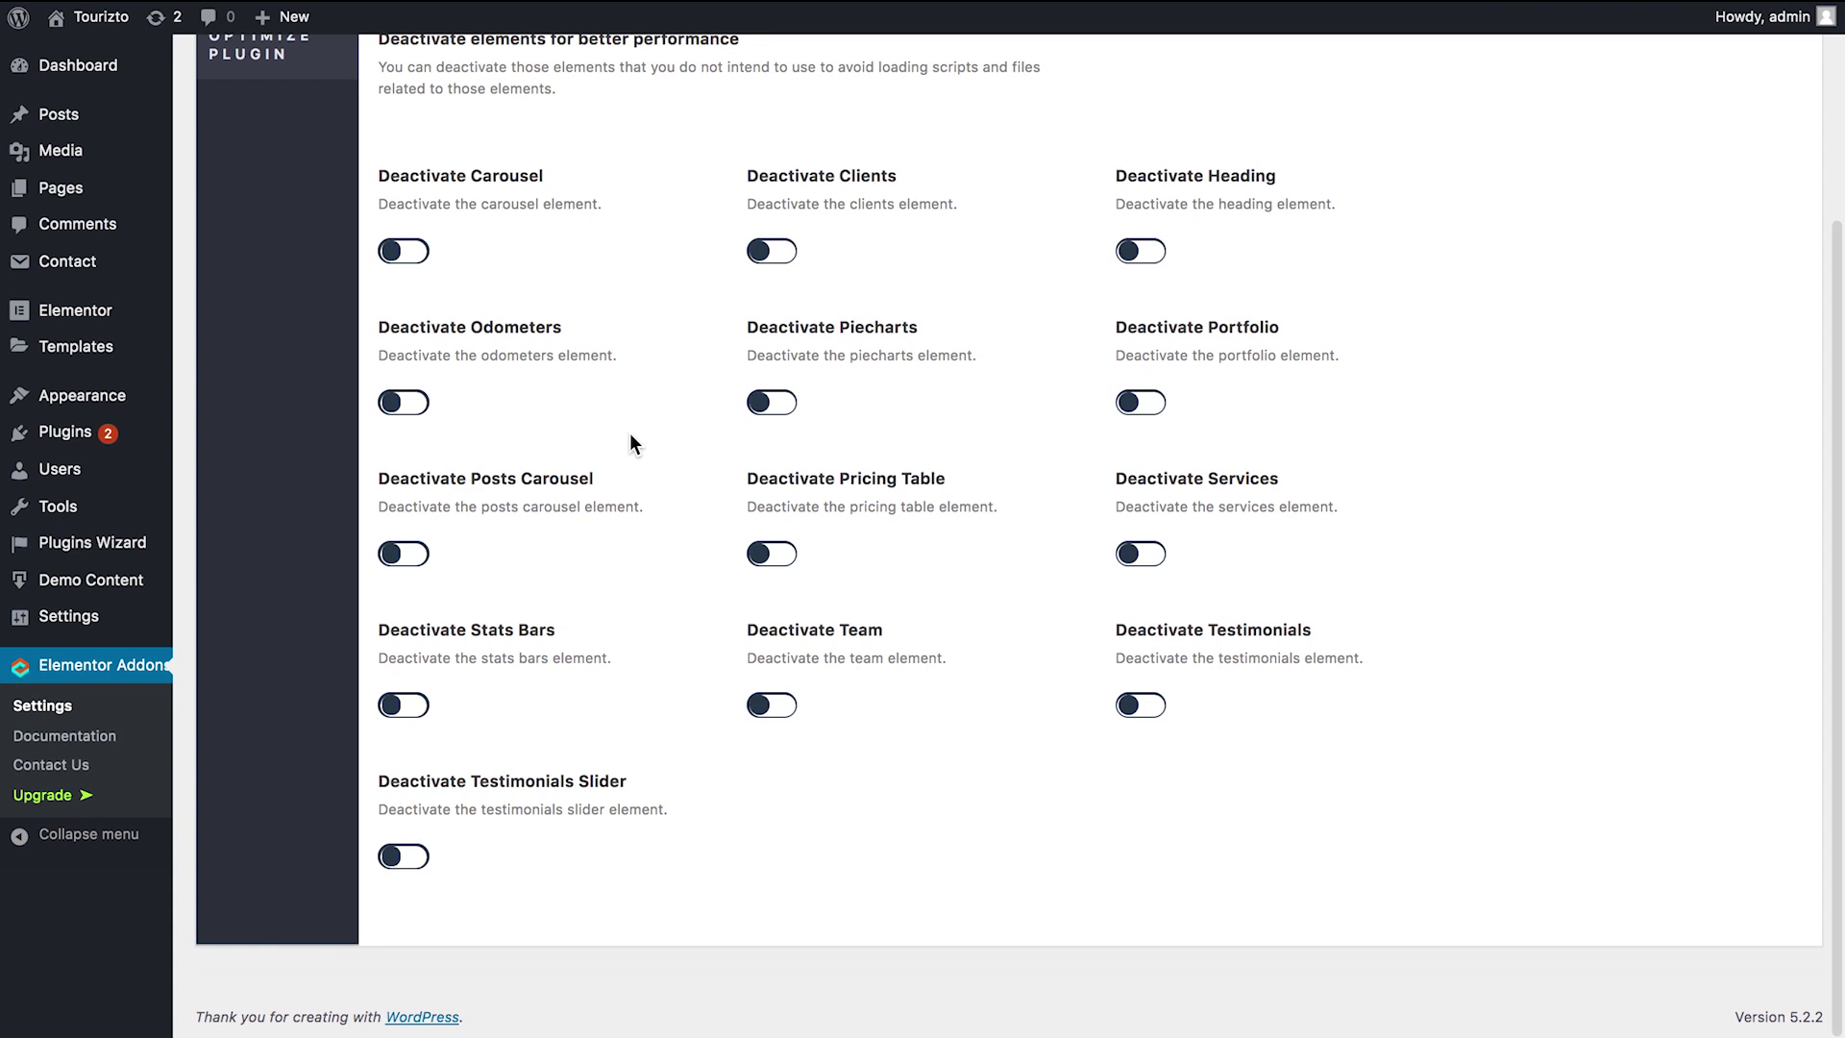
scroll(630, 434, "up", 1)
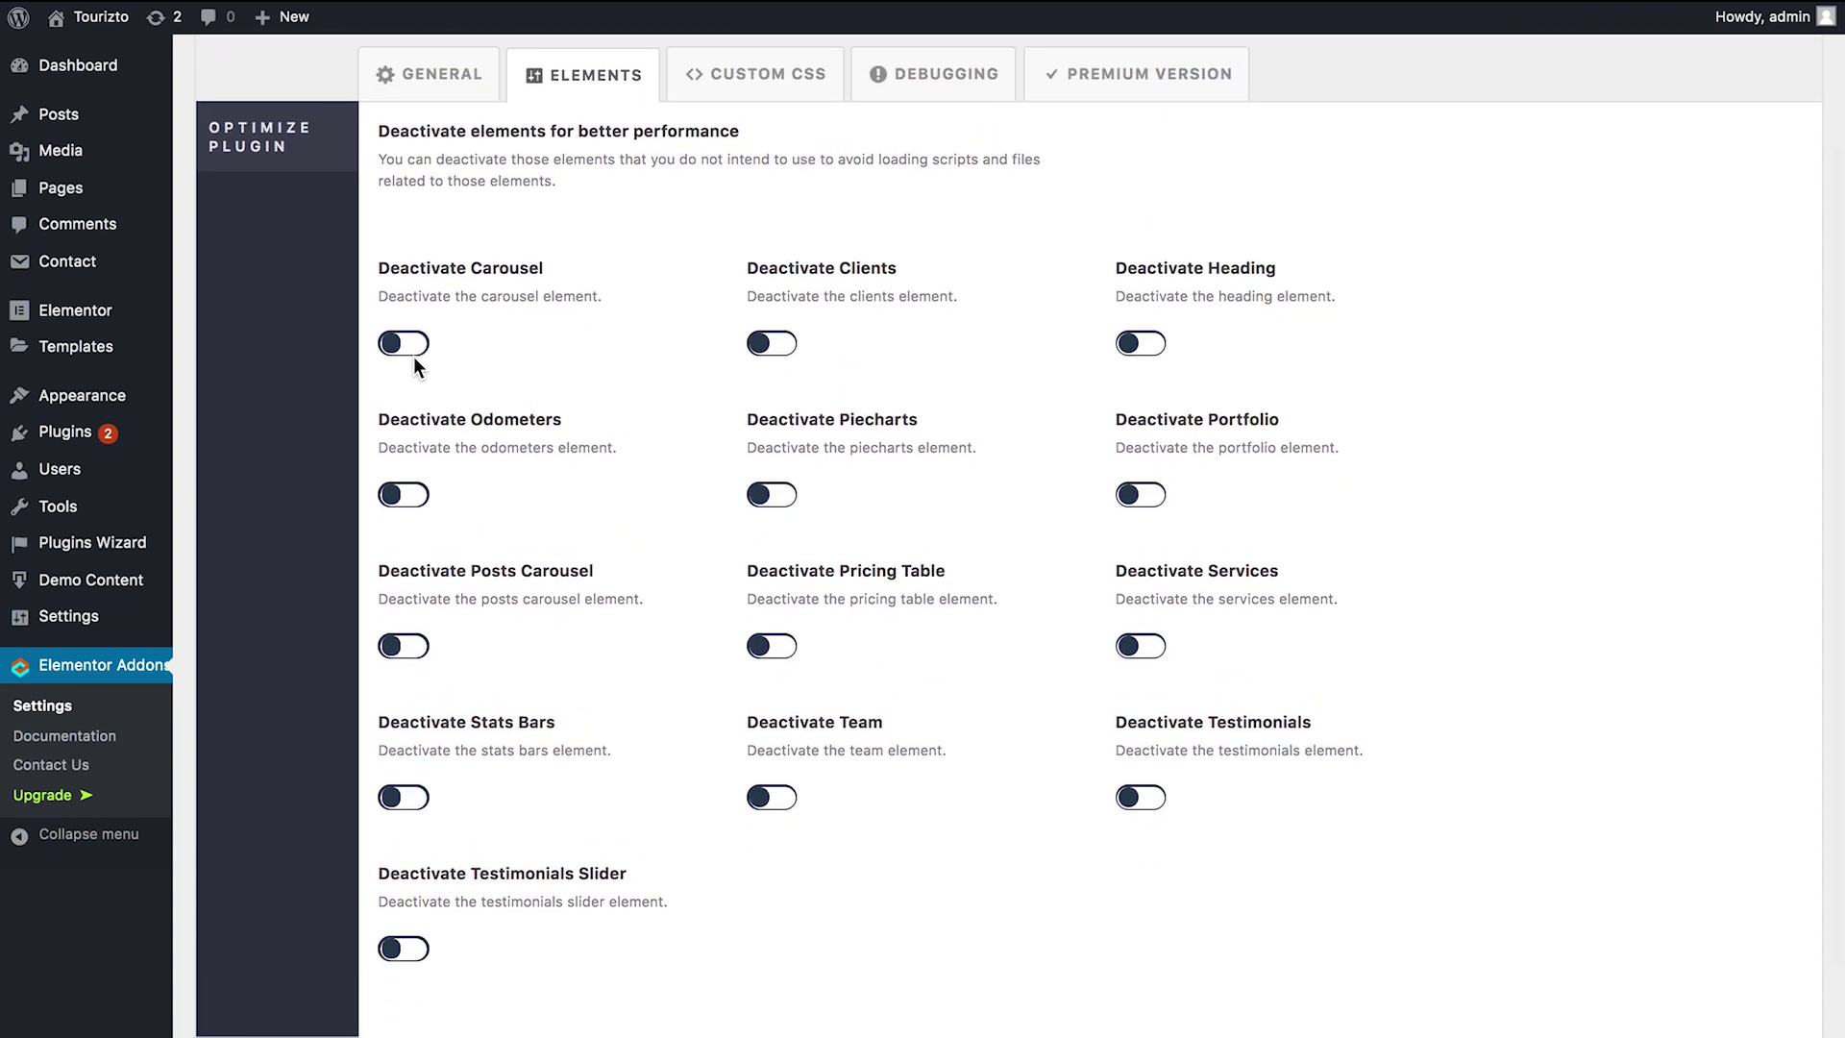
left_click(405, 498)
left_click(403, 497)
scroll(626, 519, "up", 2)
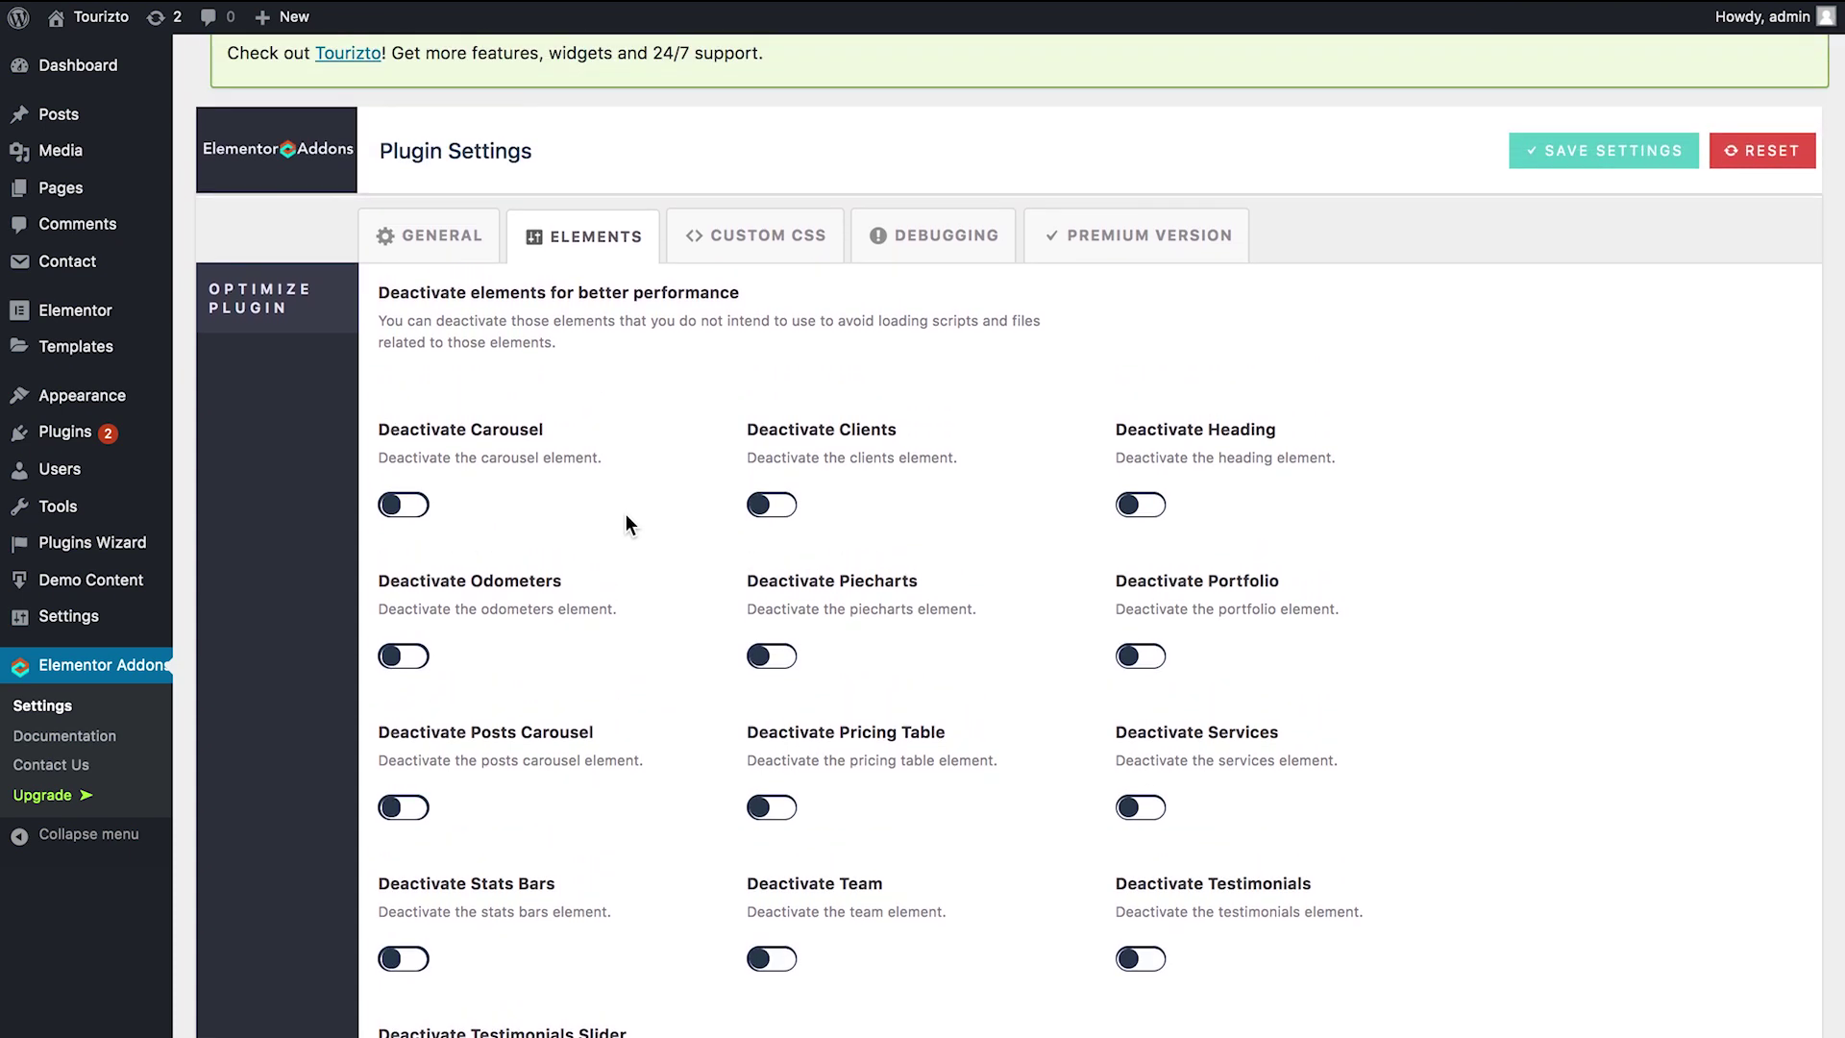
scroll(626, 516, "down", 2)
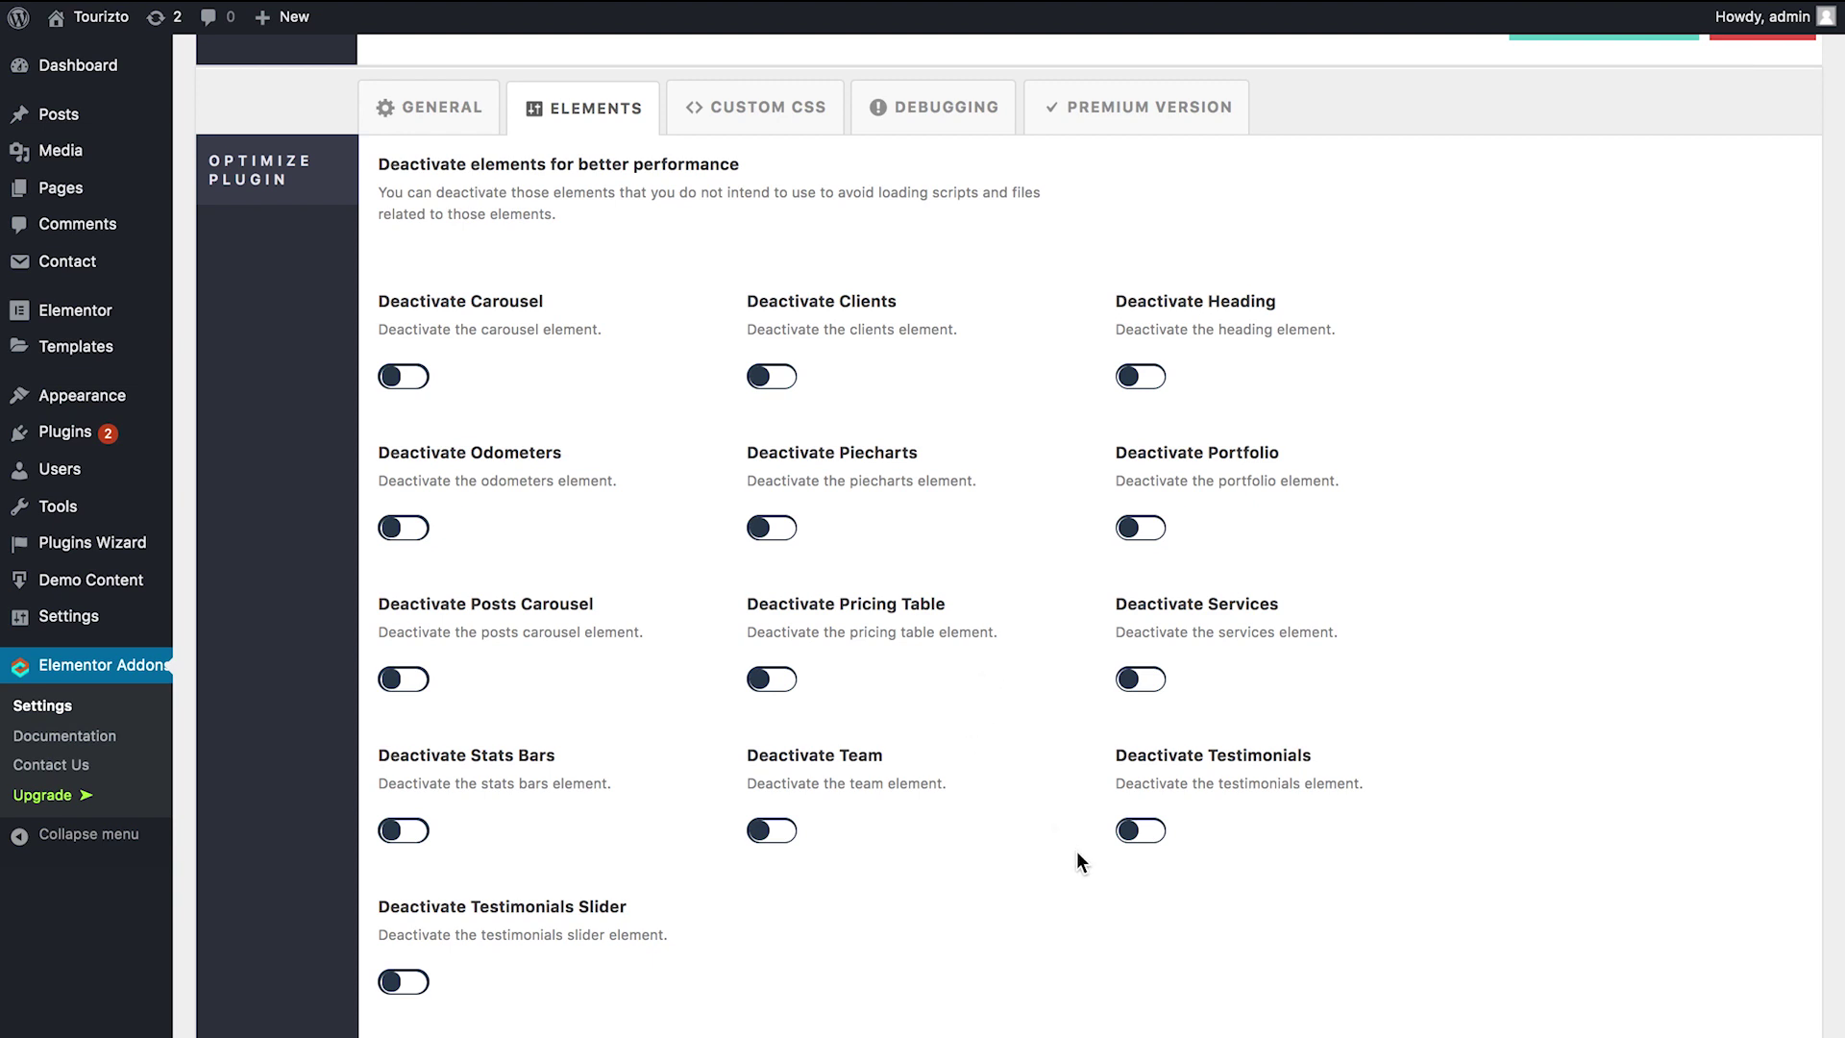
left_click(738, 127)
View the Custom CSS box and the Debugging settings with system information
left_click(535, 440)
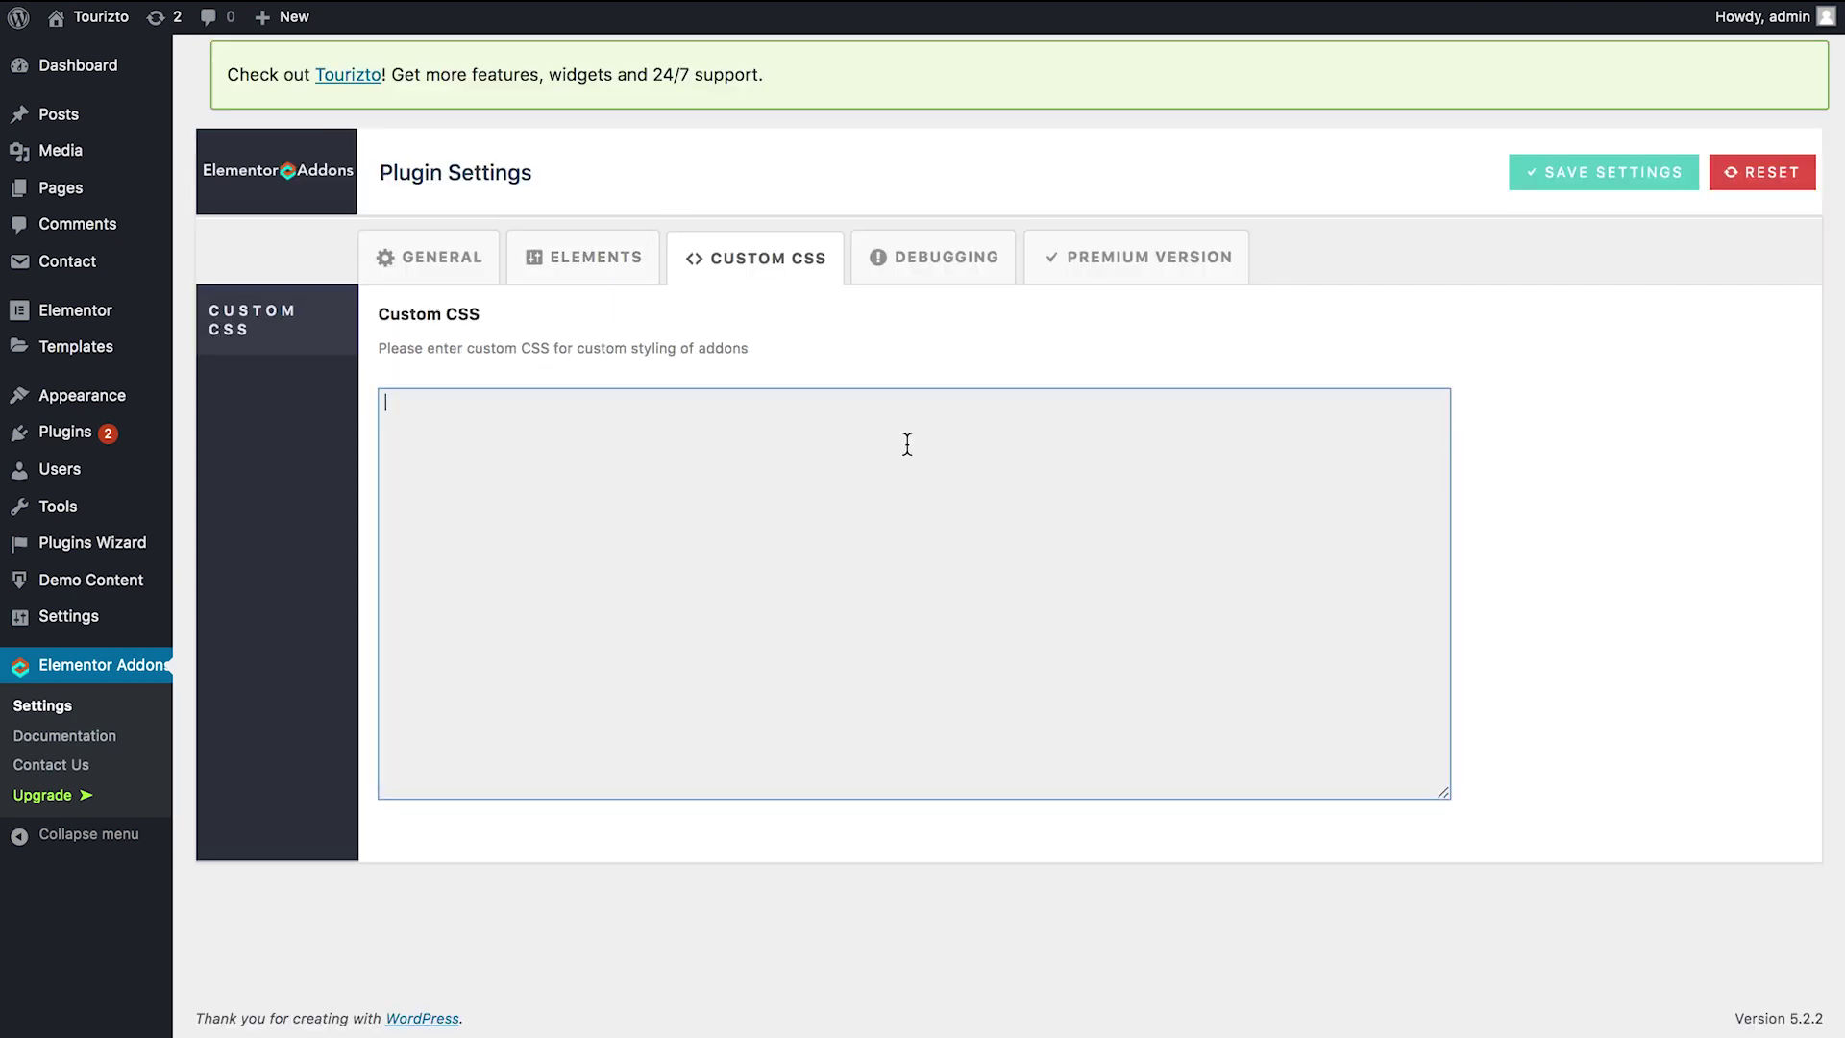
left_click(951, 280)
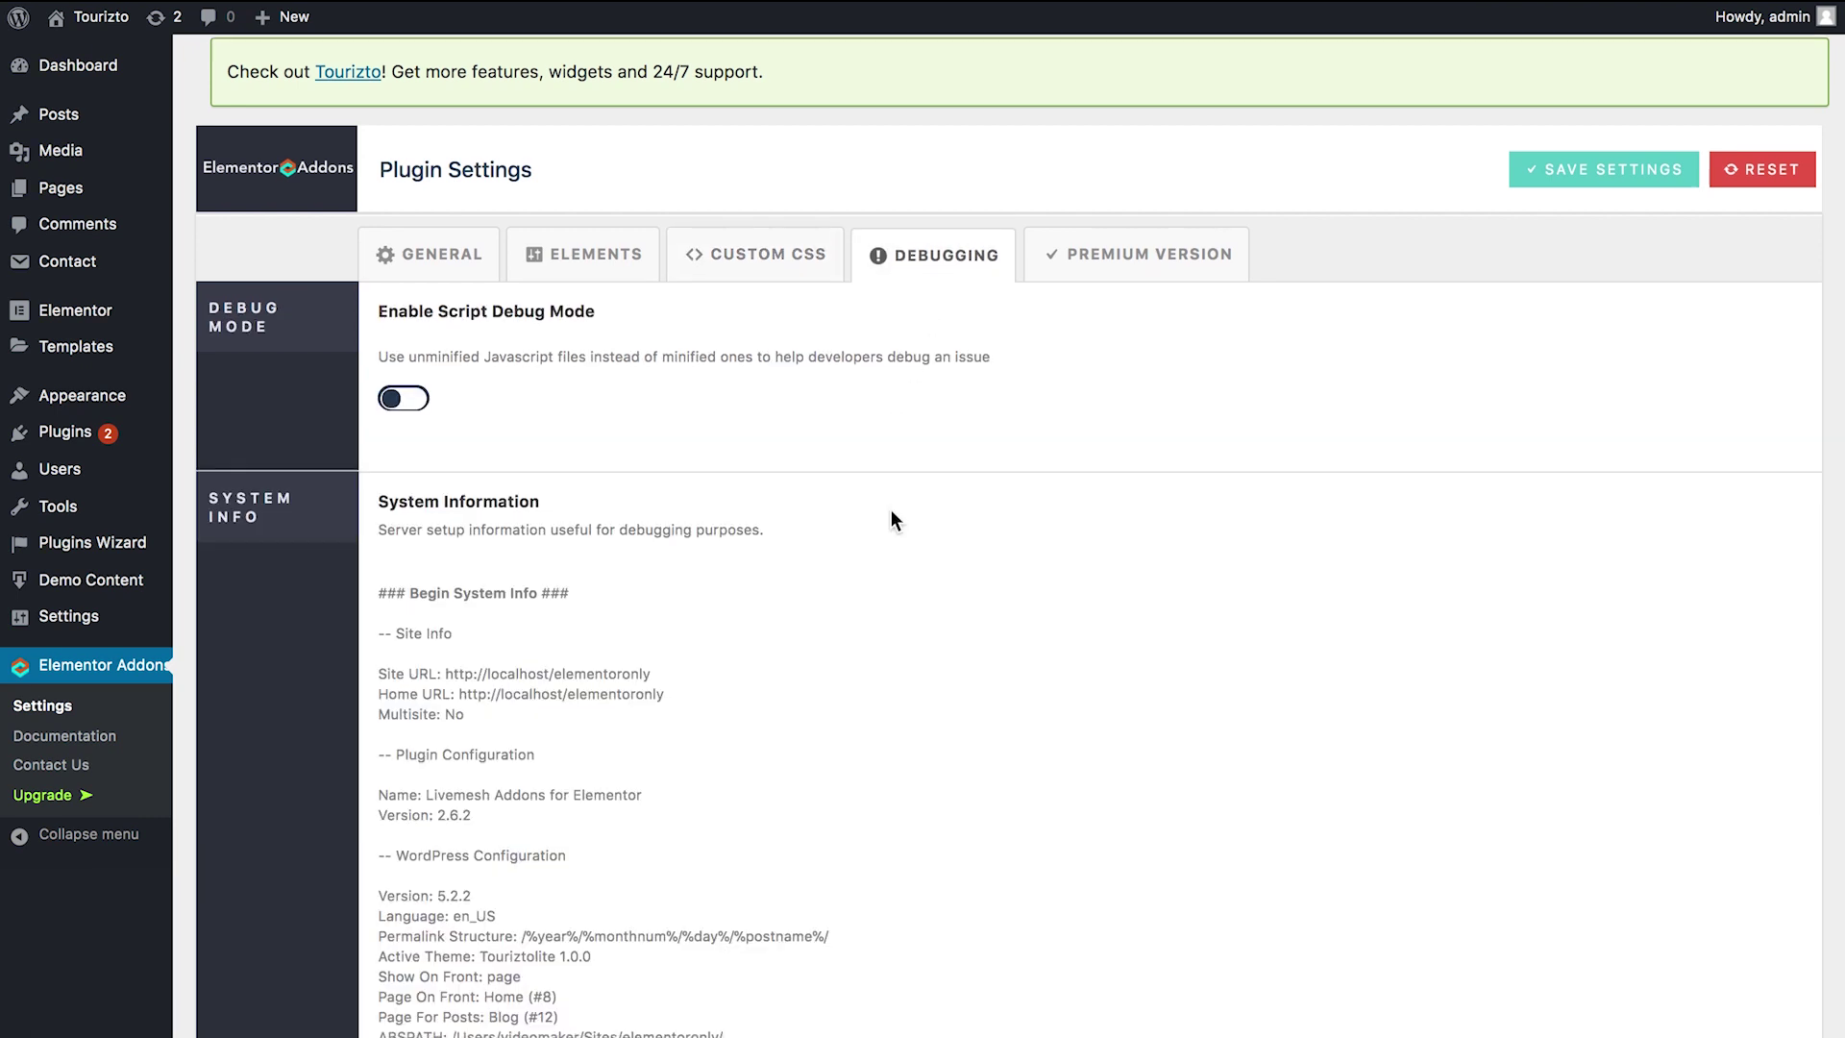
scroll(891, 509, "down", 5)
scroll(891, 510, "up", 5)
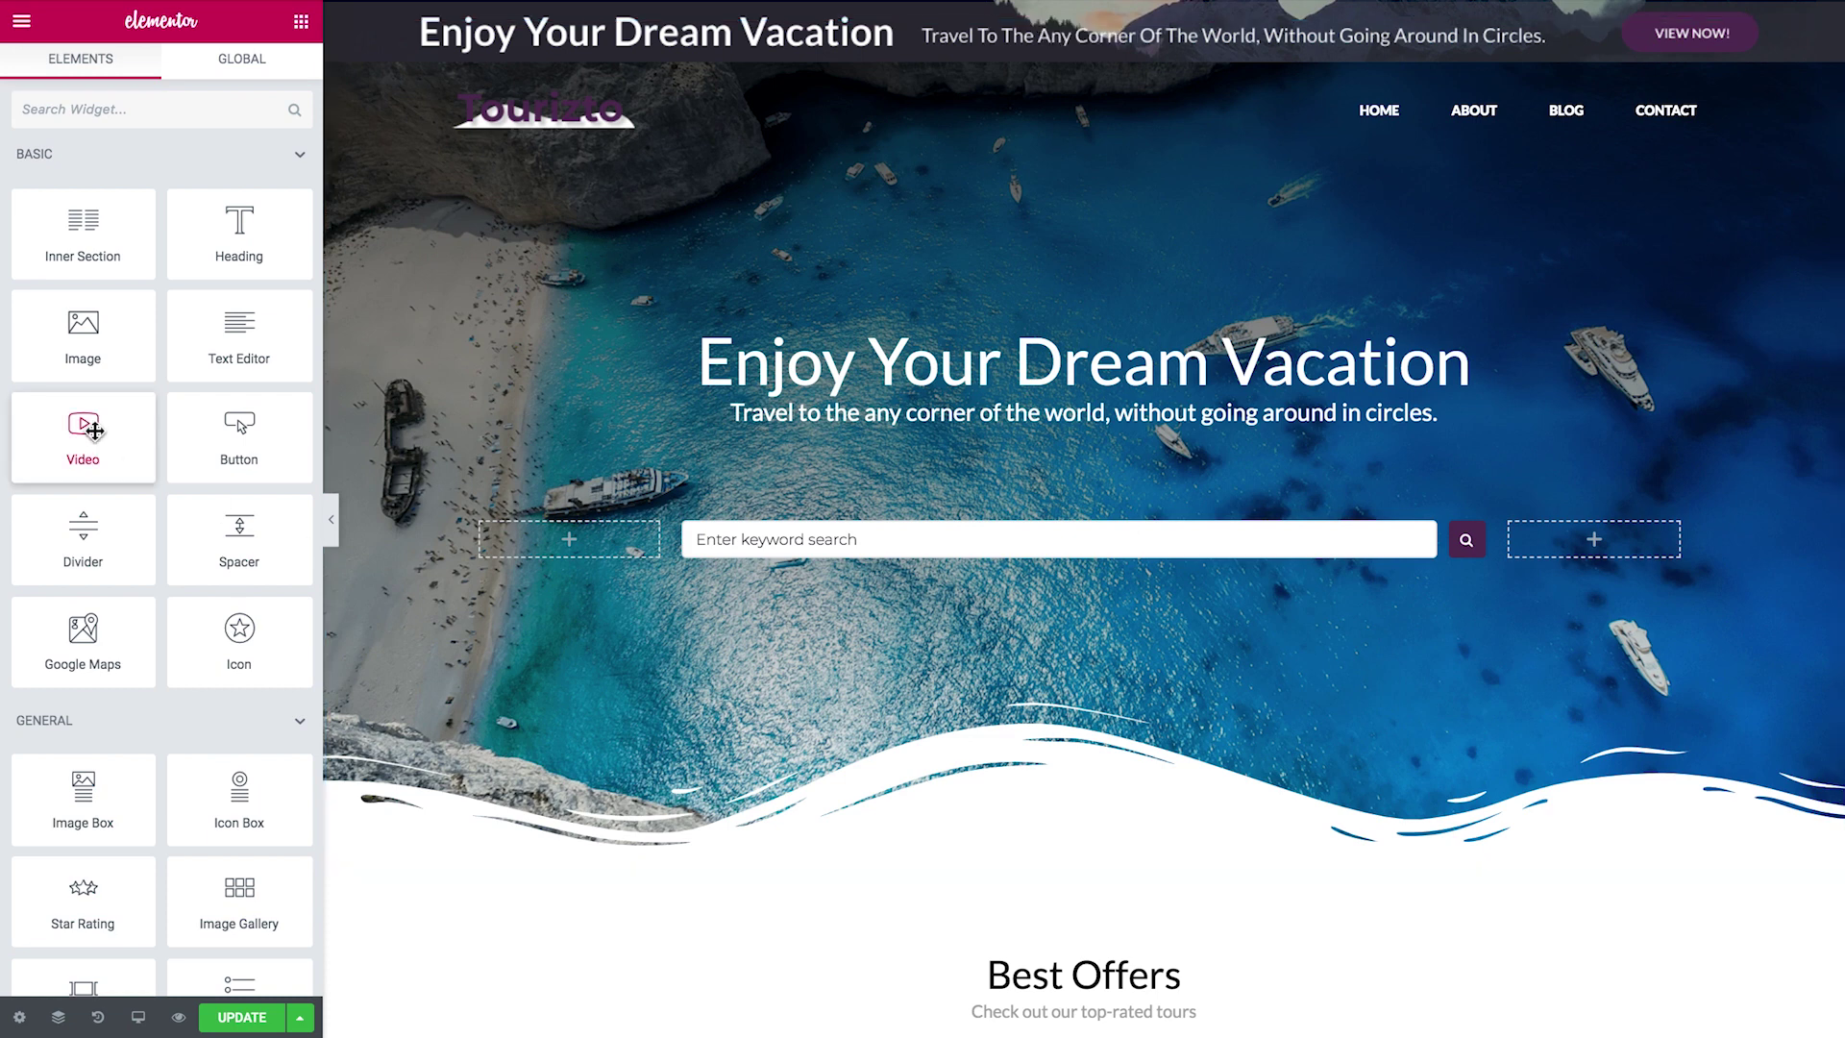
Scroll the widget panel to the Livemesh Addons widgets, from Team Members to Posts Grid
scroll(91, 433, "down", 15)
scroll(94, 431, "down", 3)
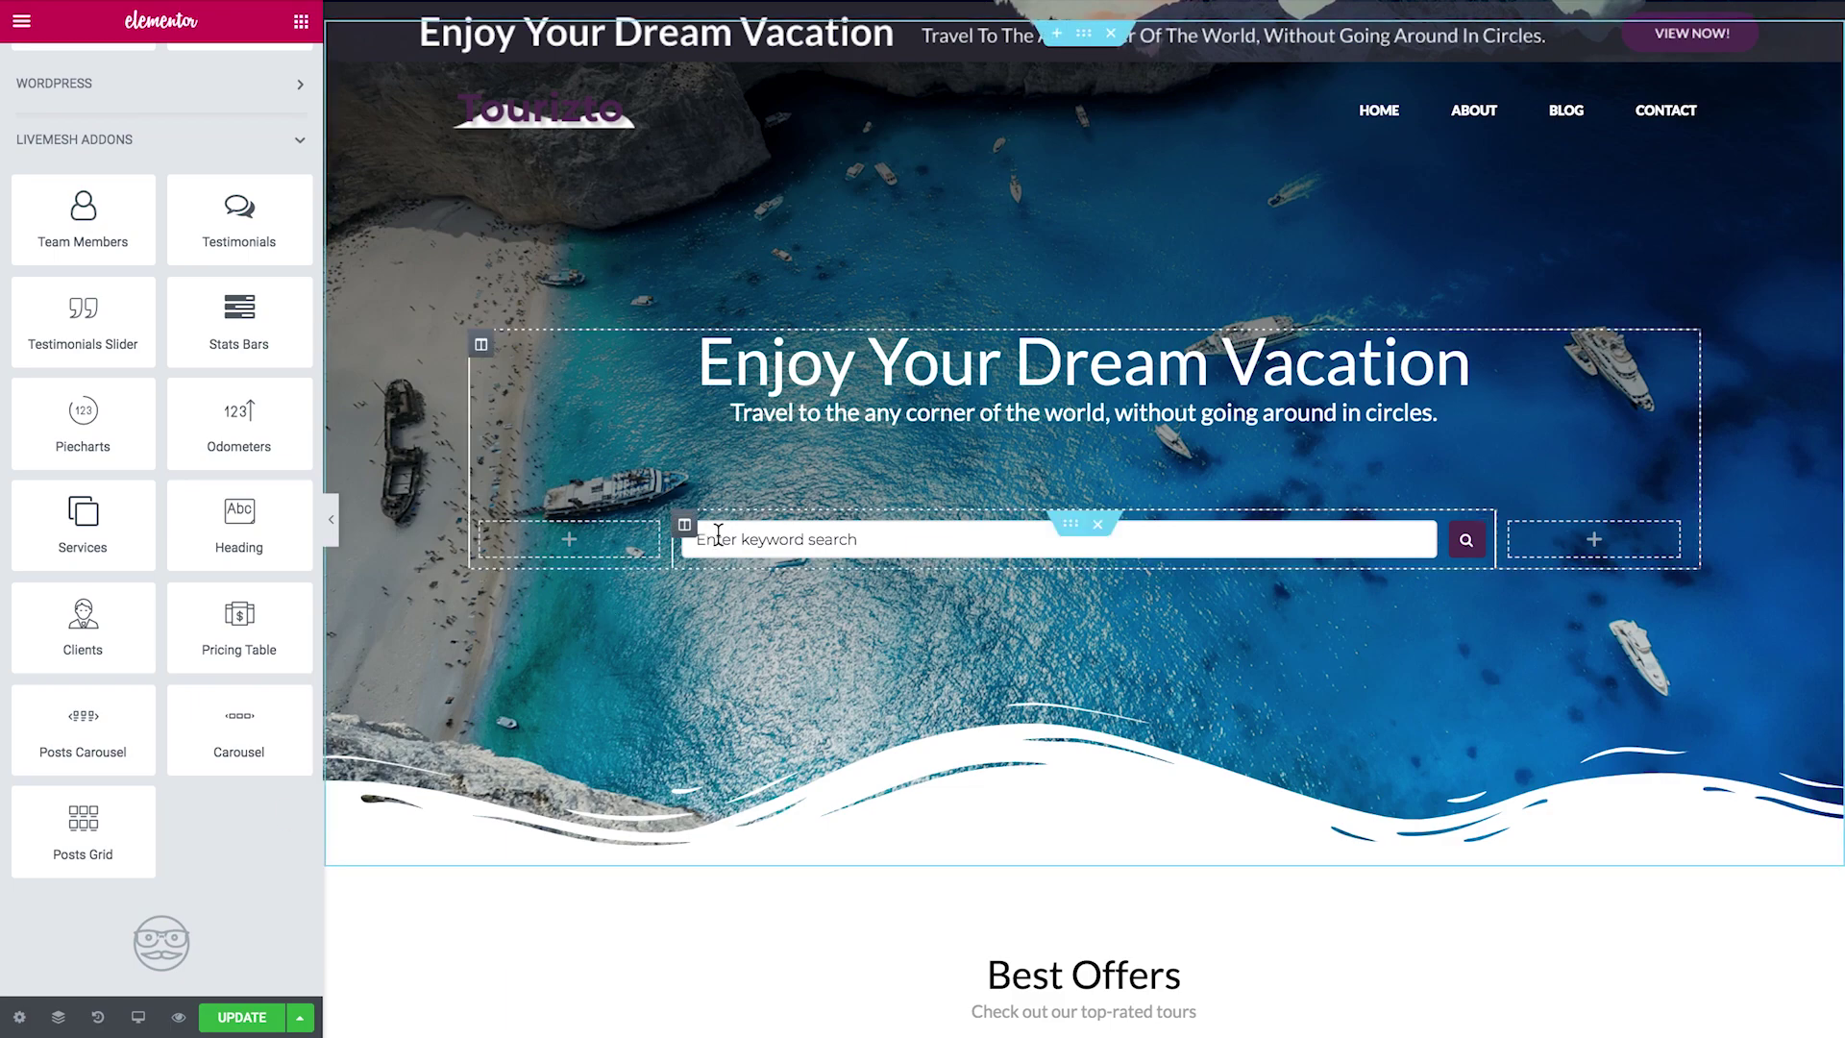
scroll(610, 609, "down", 15)
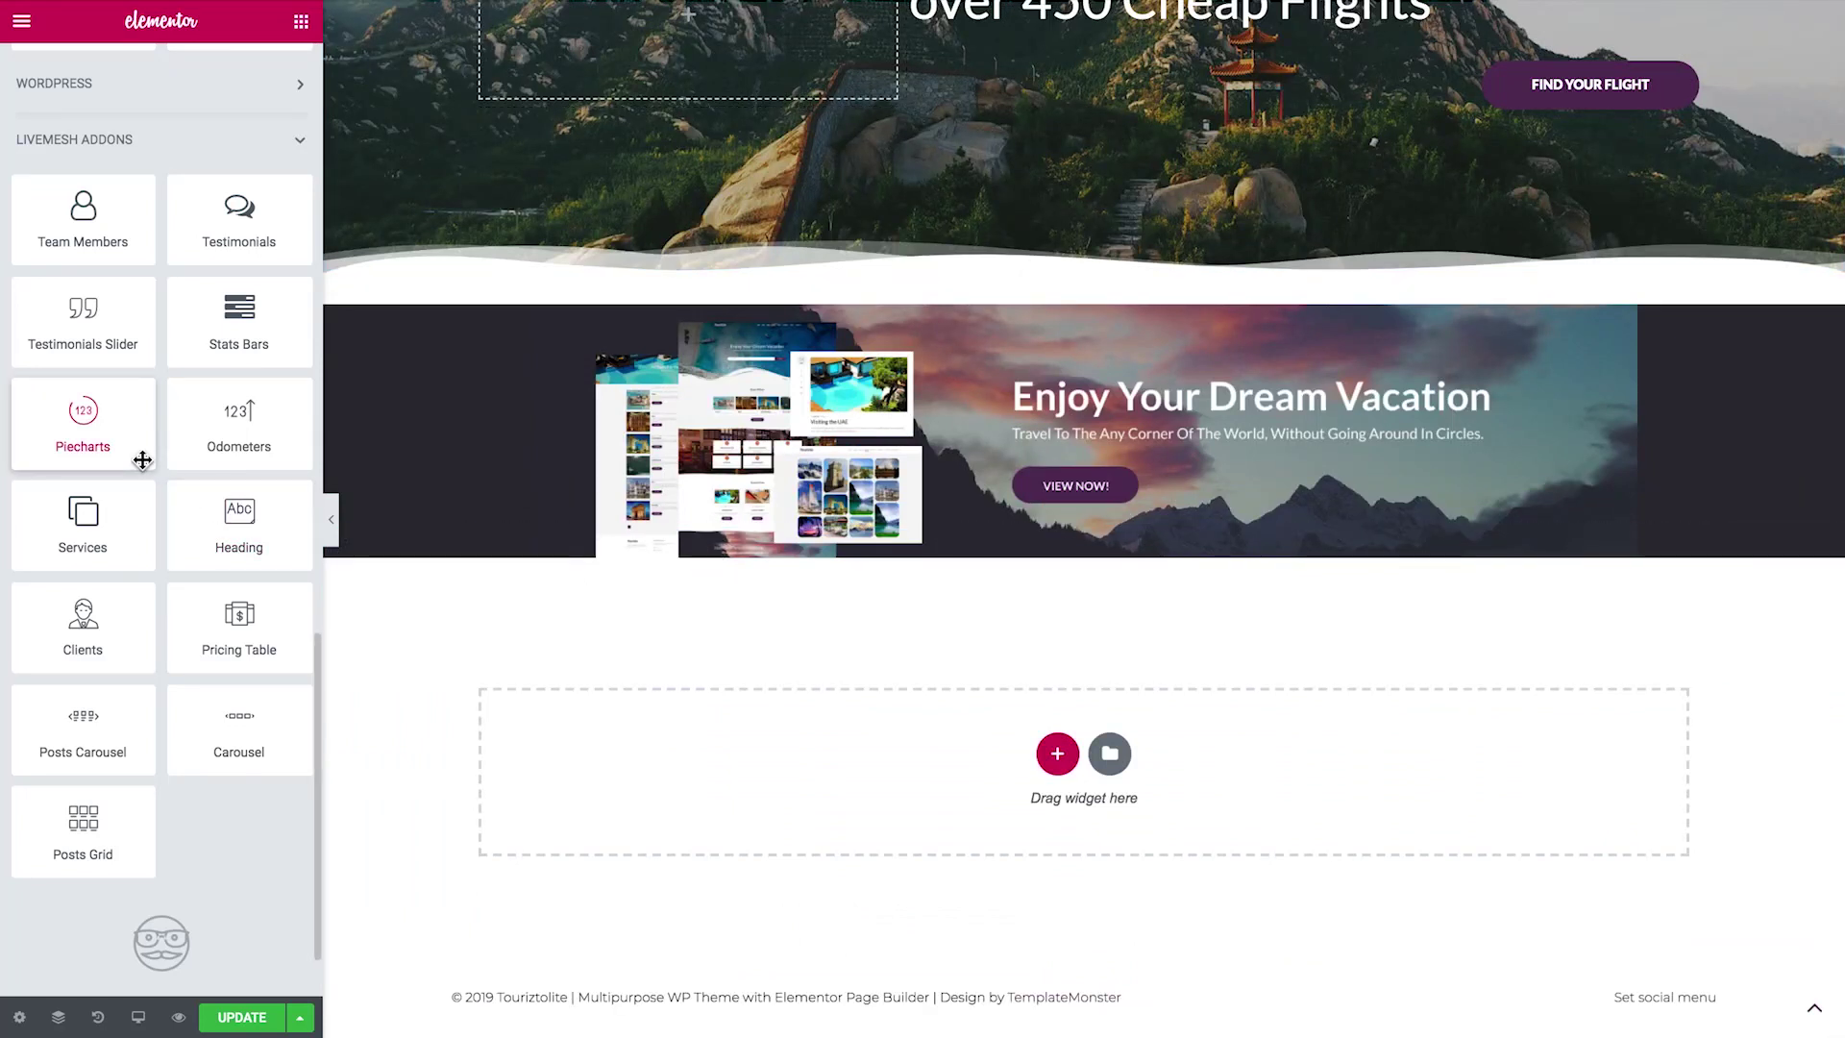
Place a Pricing Table and add a plan with tagline 'Tagline', a $99 price and 'Button' text
left_click_drag(239, 624, 738, 736)
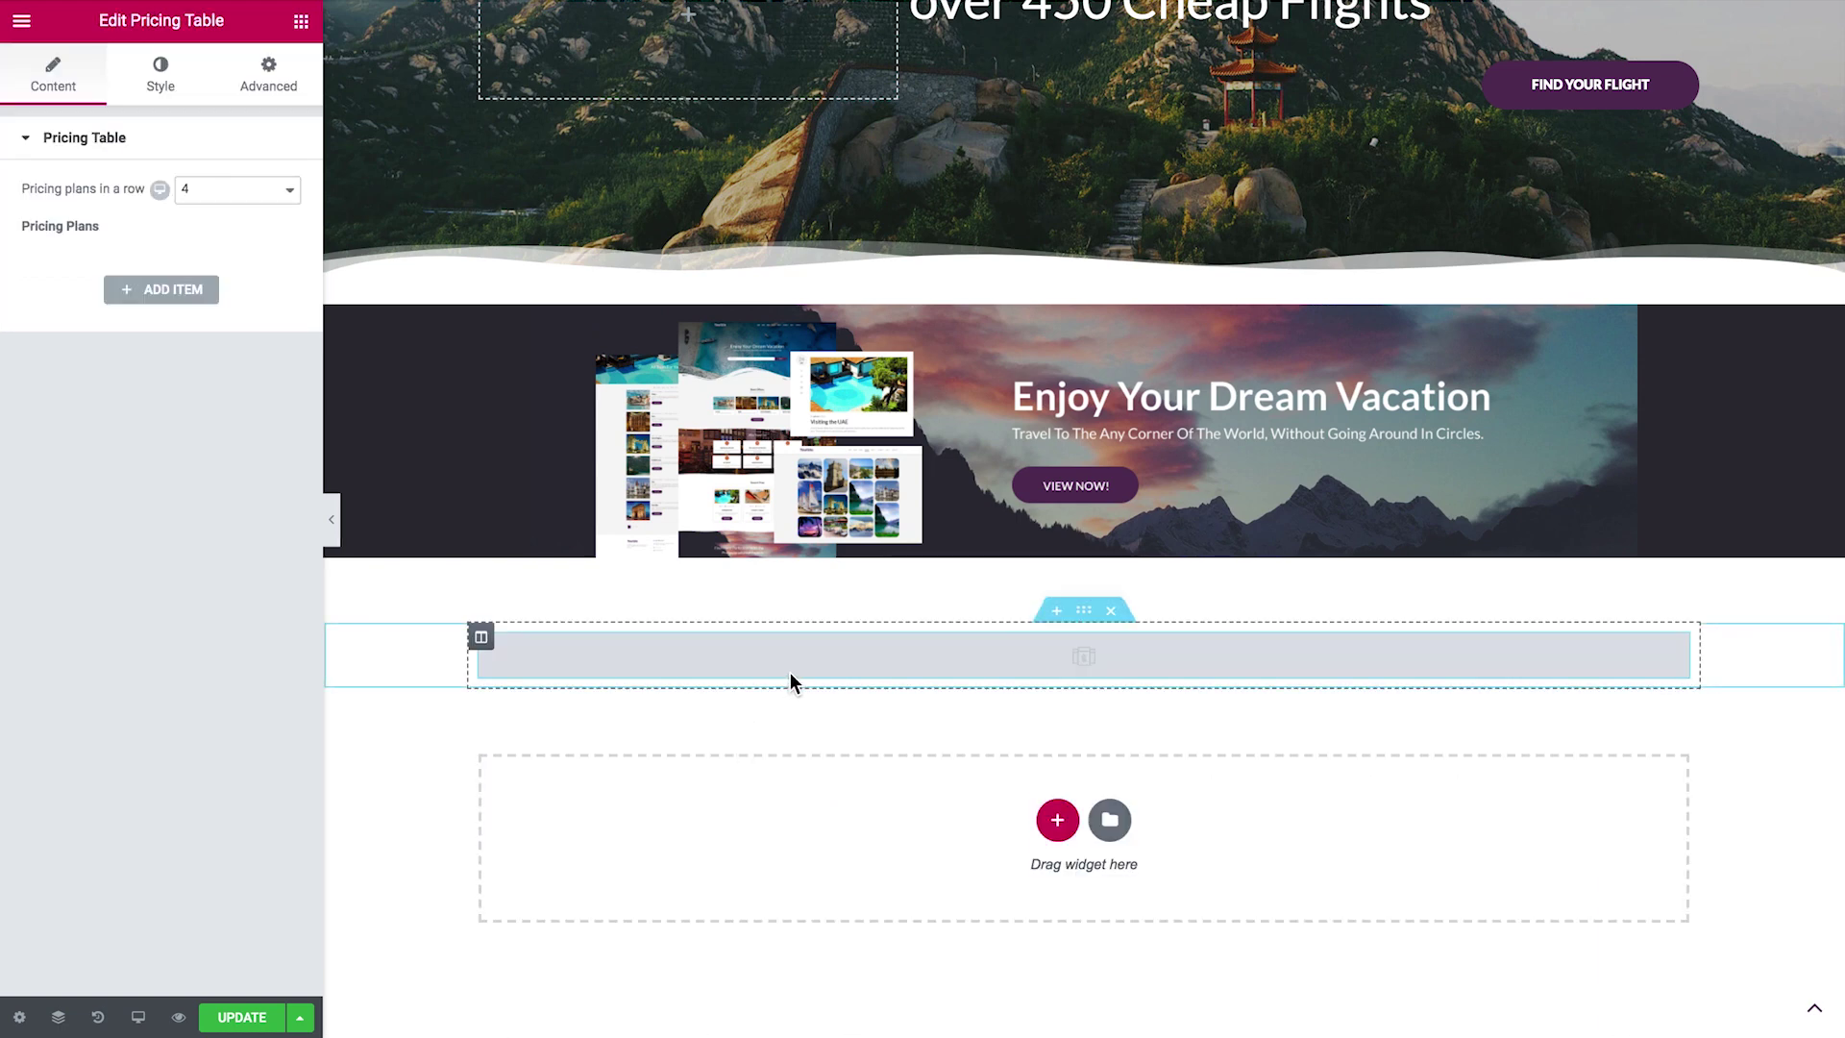
left_click(200, 291)
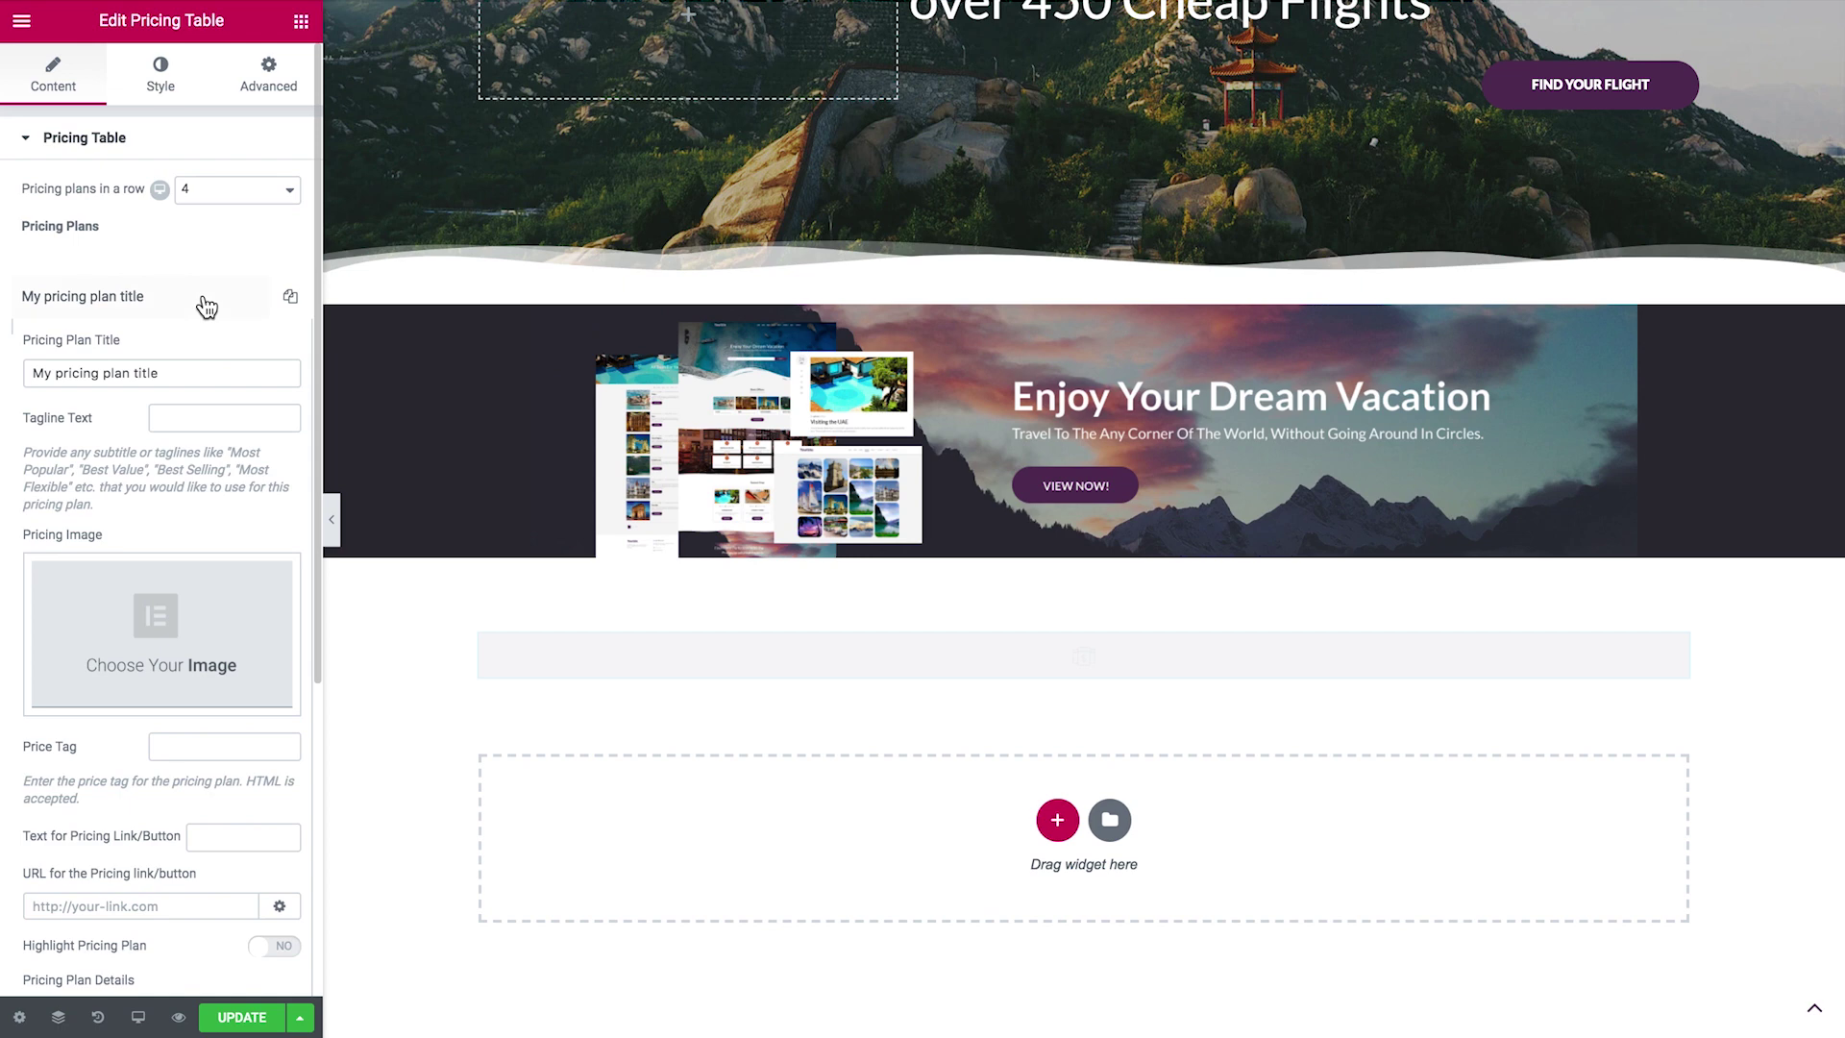
scroll(134, 423, "down", 2)
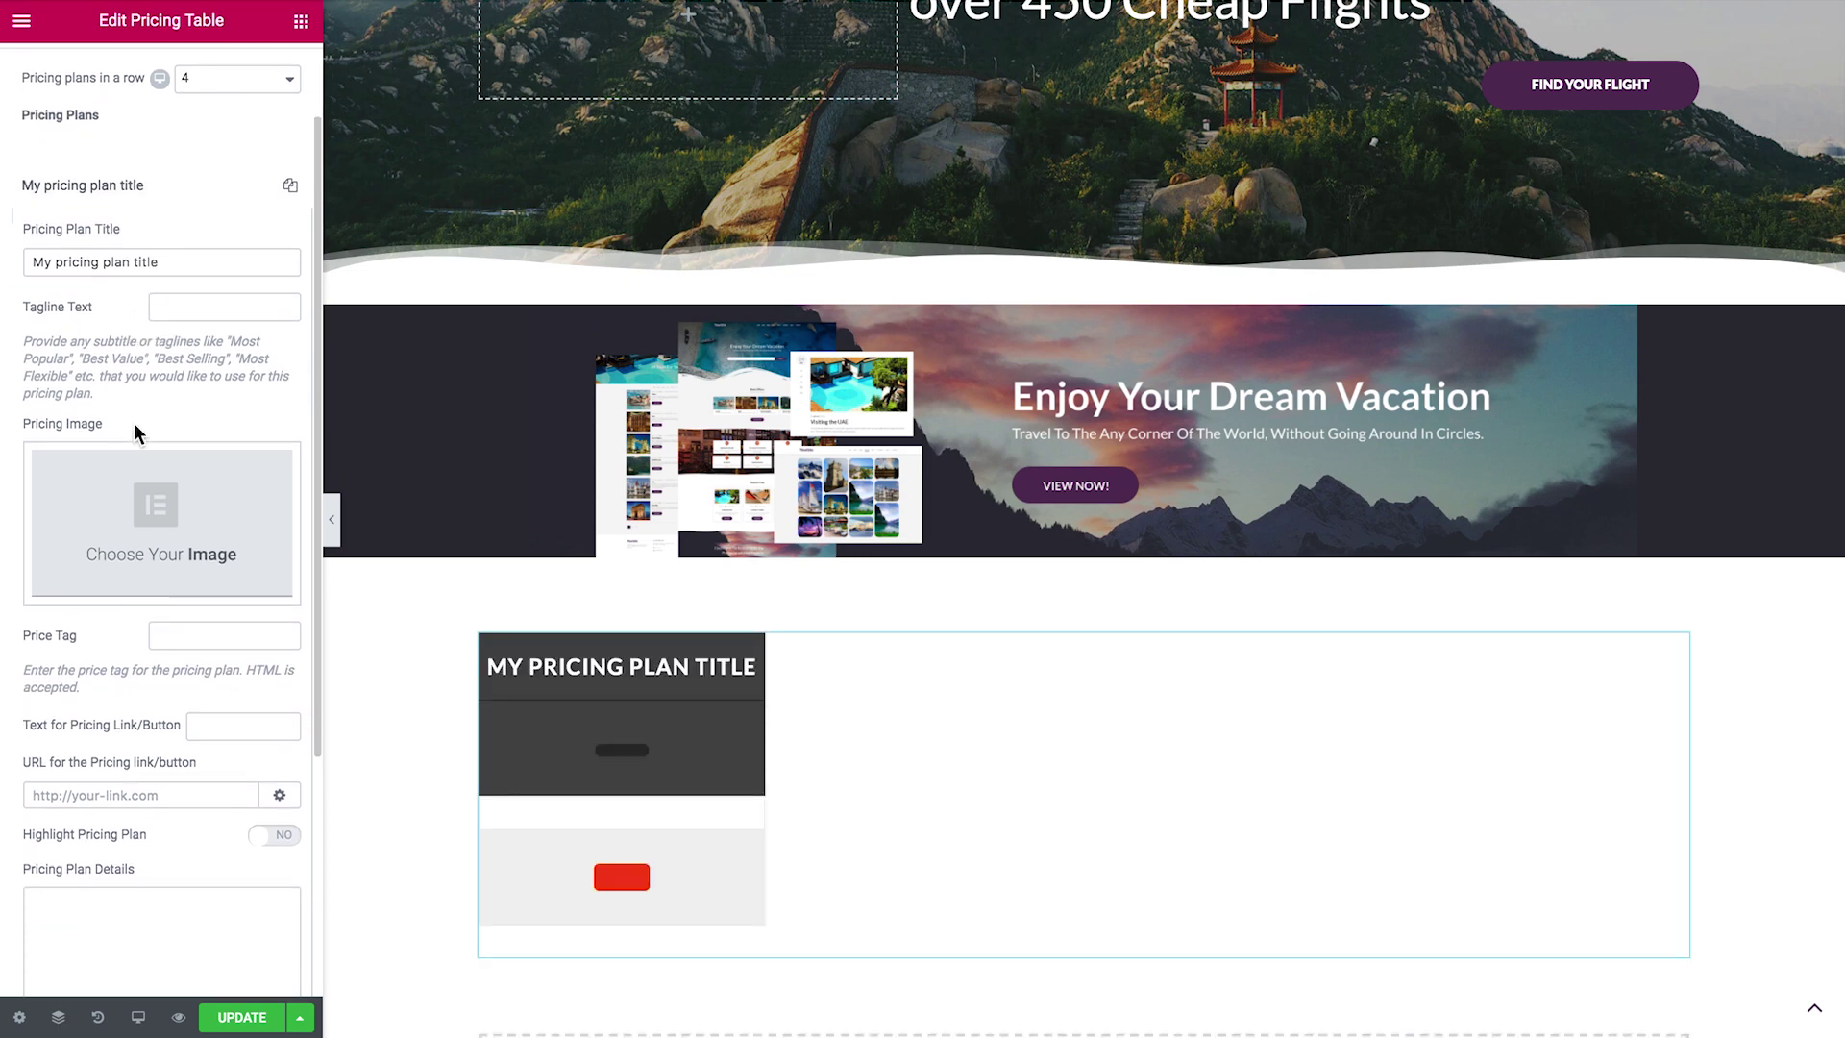
left_click(244, 306)
type("T")
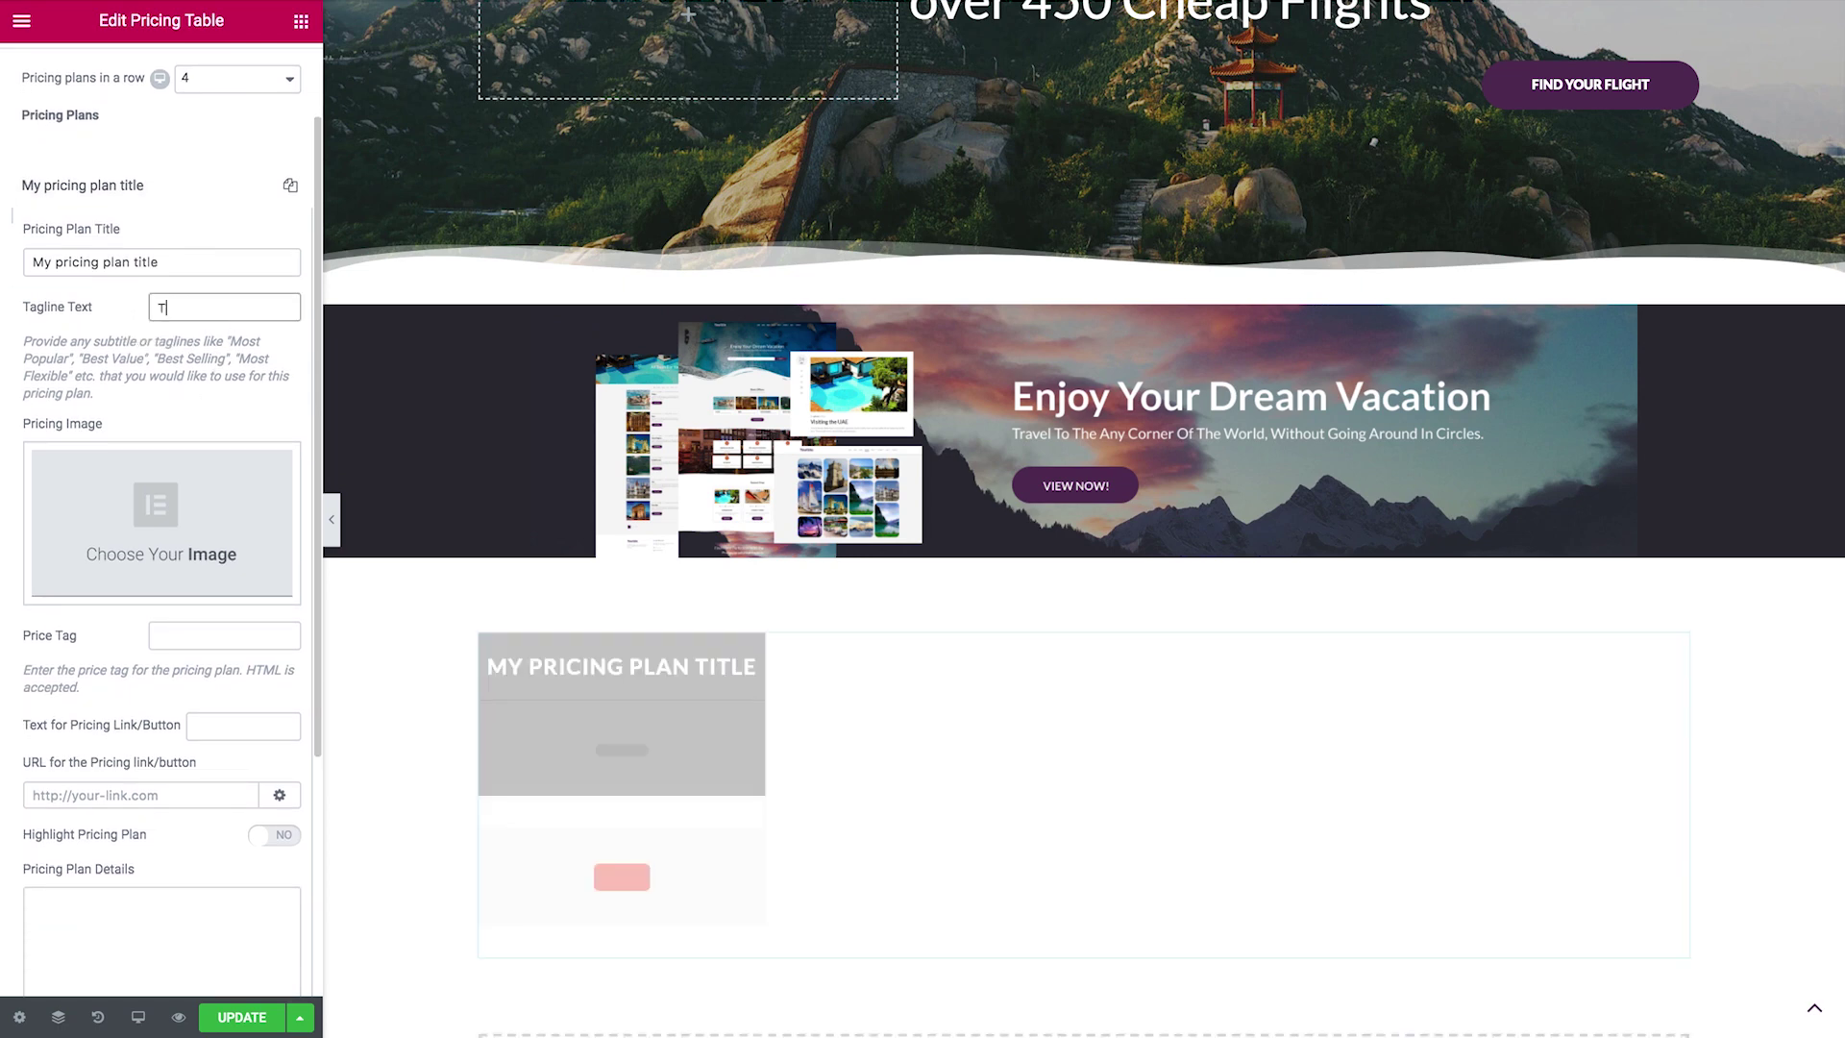
type("agline")
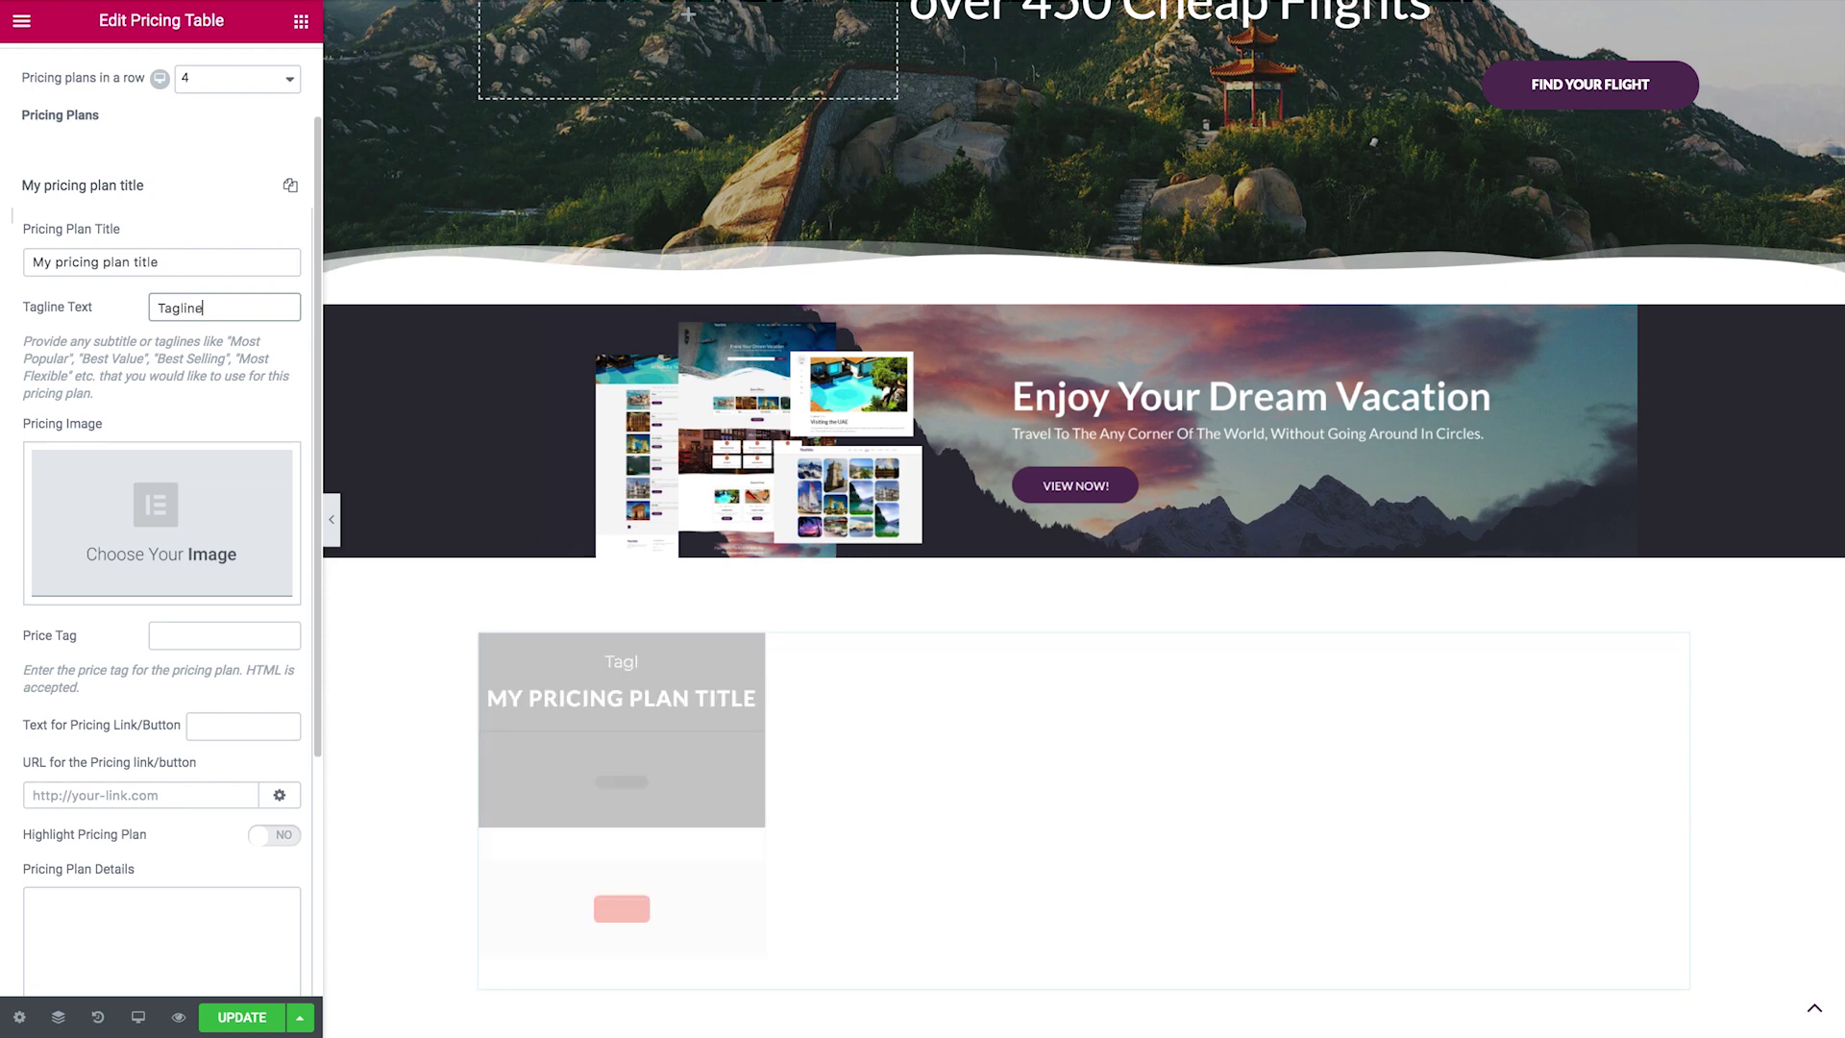
scroll(183, 412, "down", 2)
left_click(186, 531)
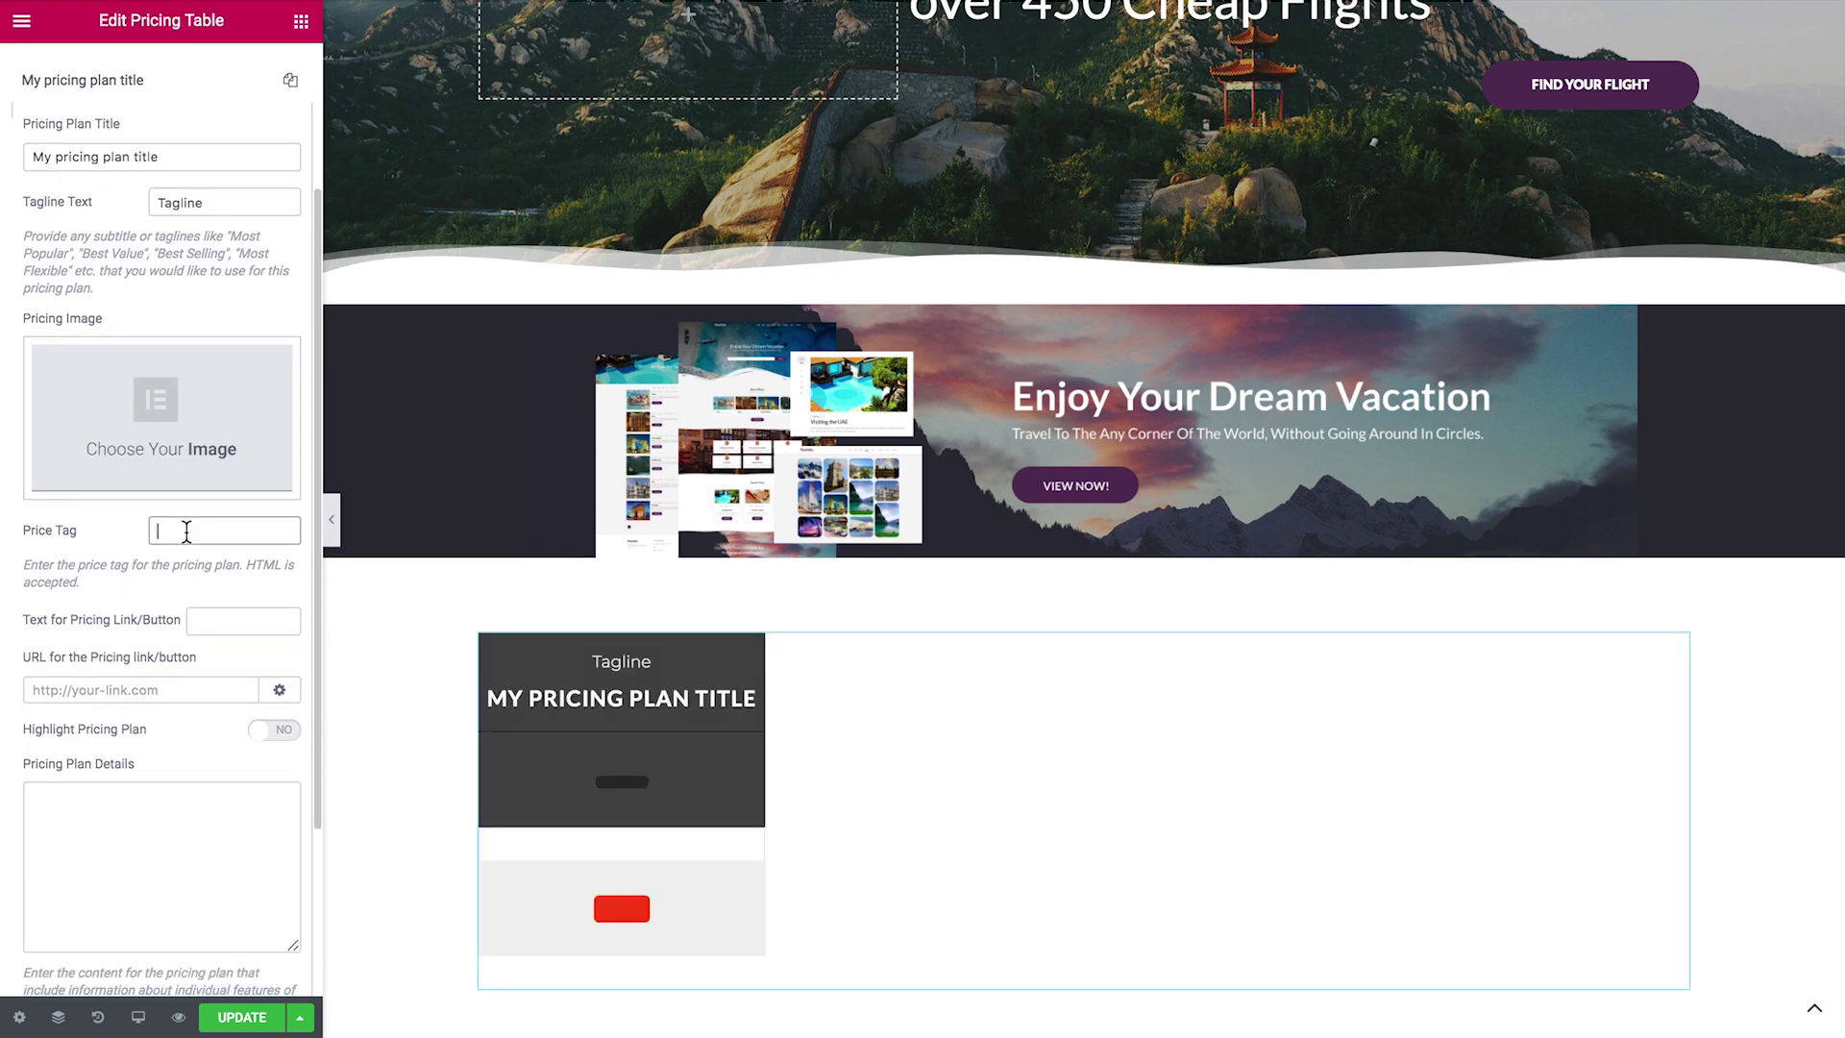
type("$99")
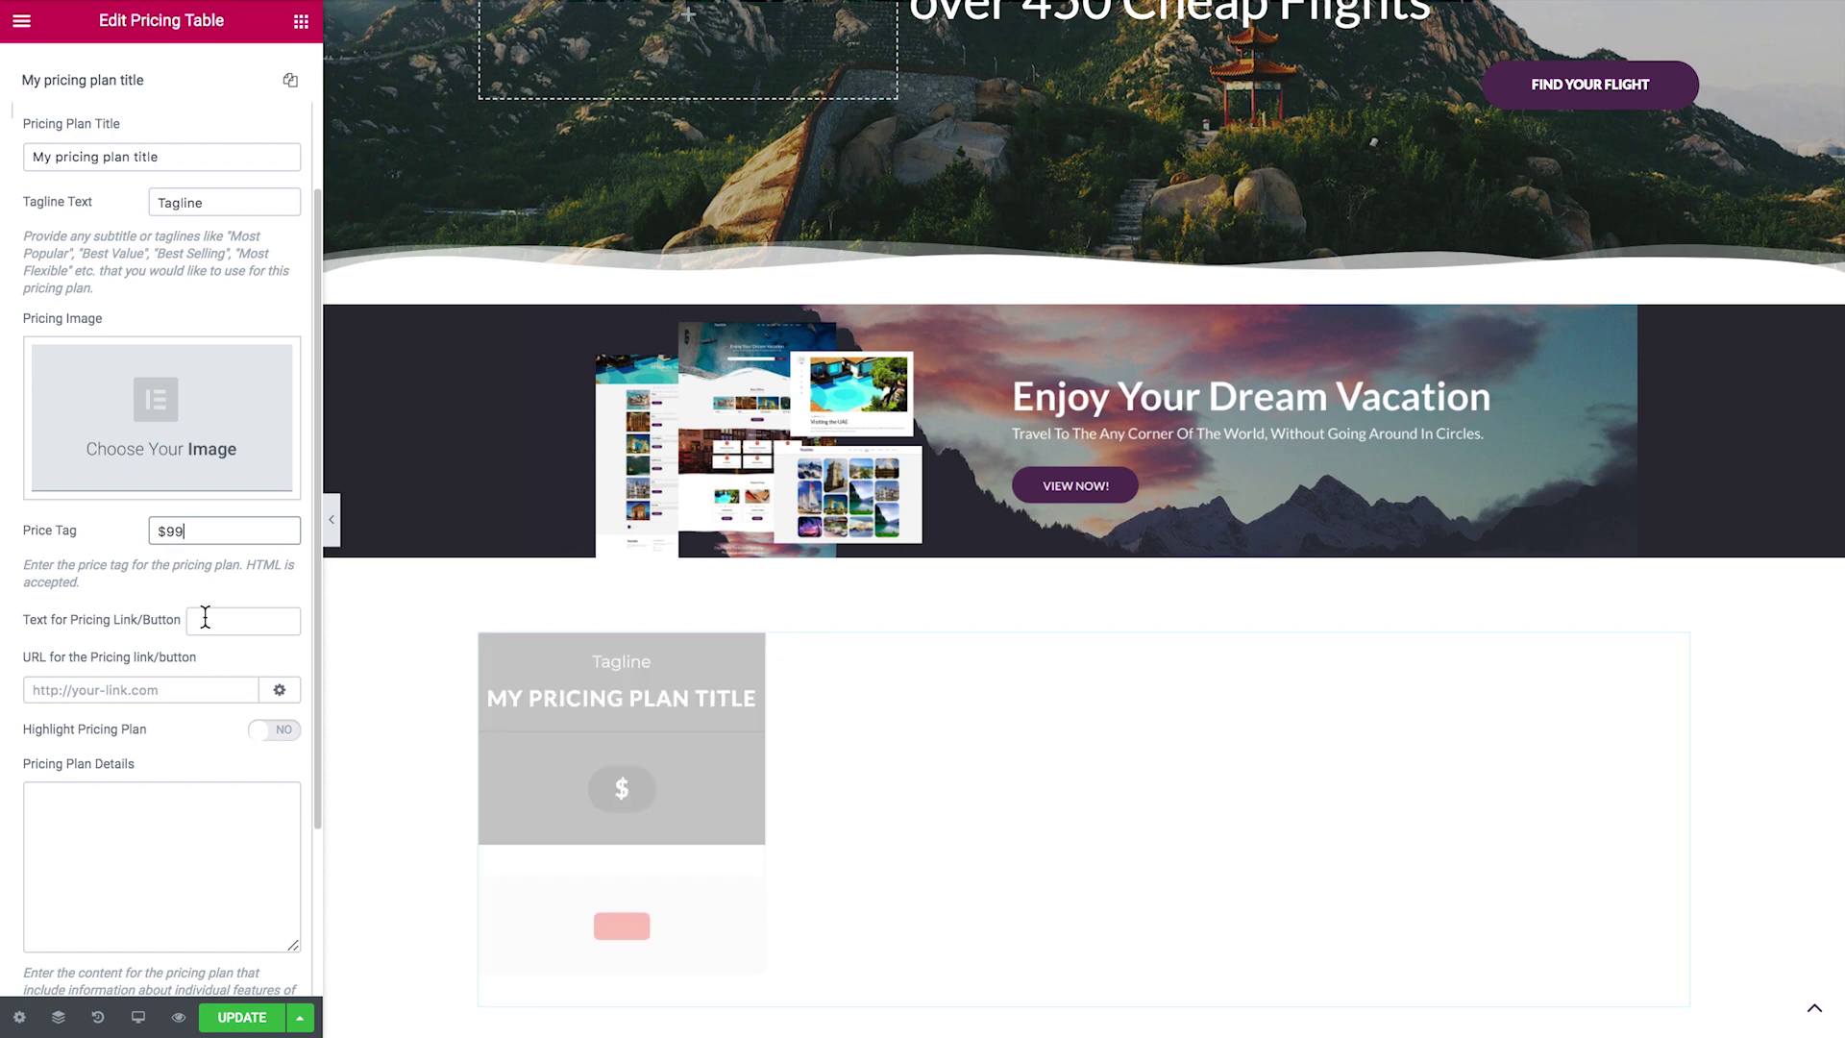
left_click(210, 620)
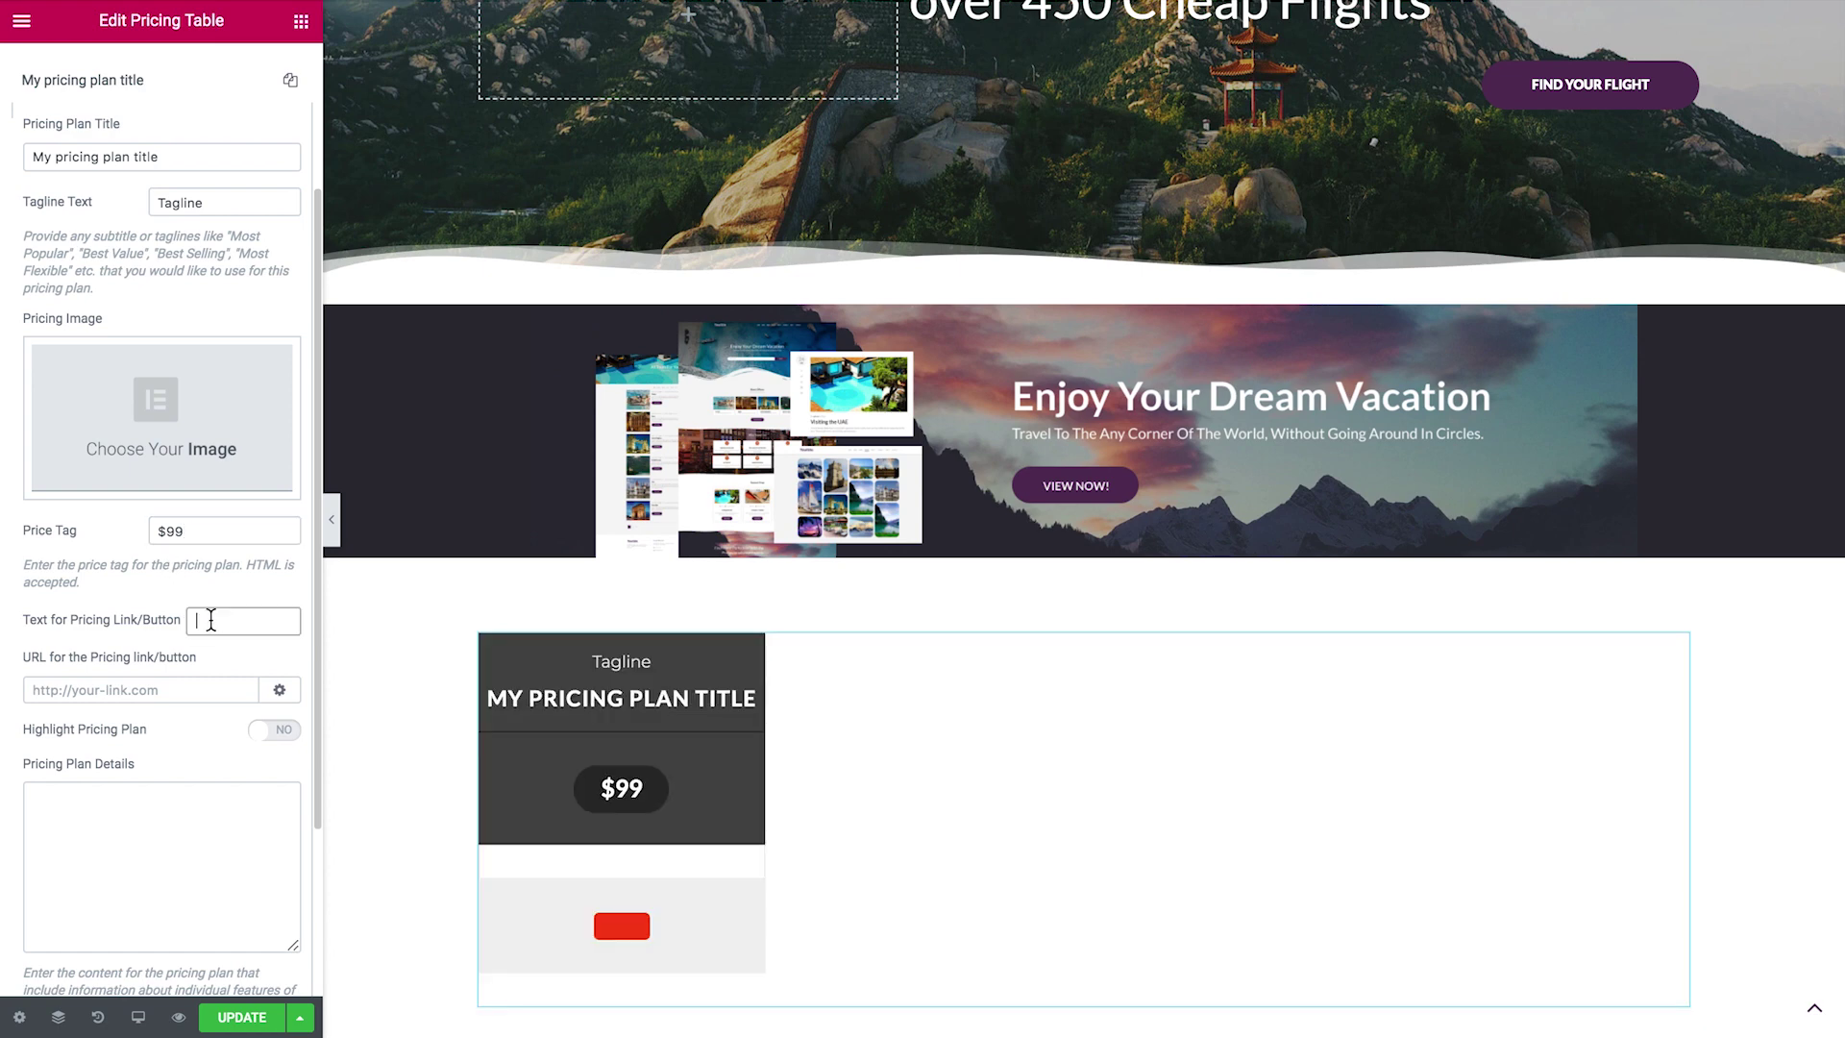
type("Button")
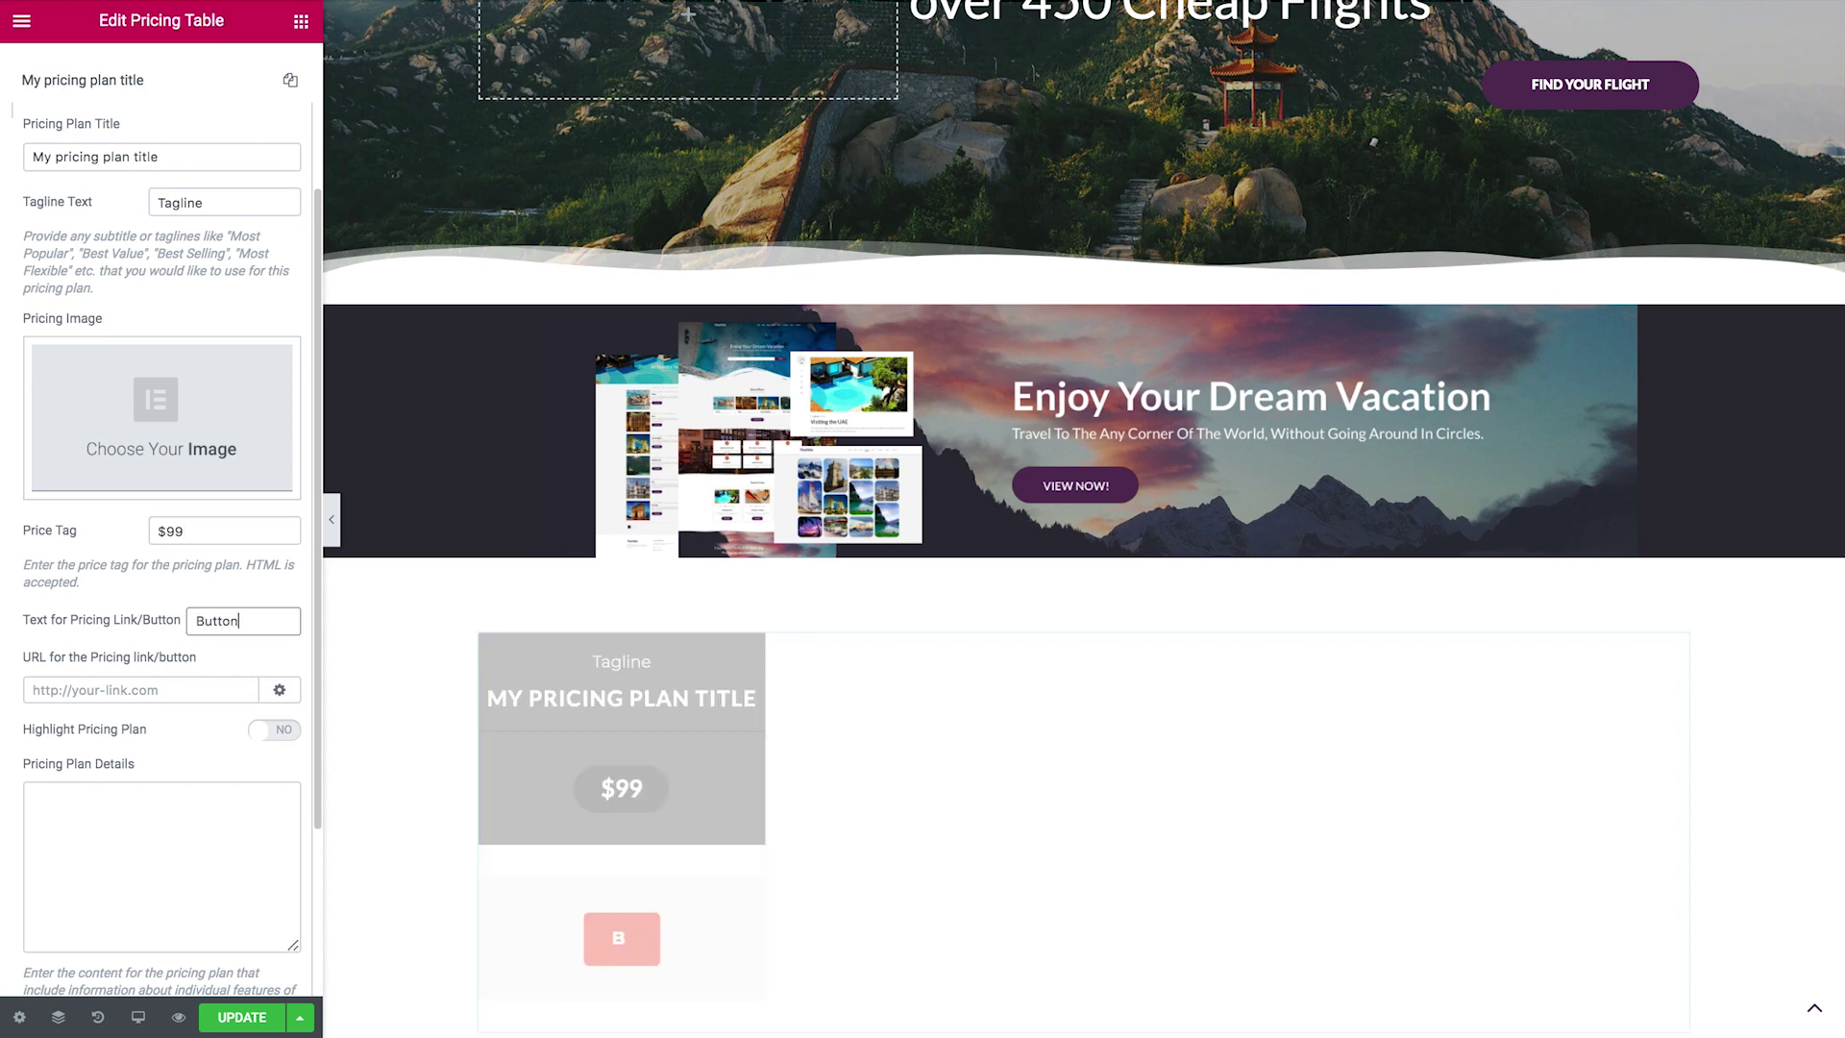
Enter then clear the plan's details text, and set its animation to Fade In Left
scroll(123, 638, "down", 1)
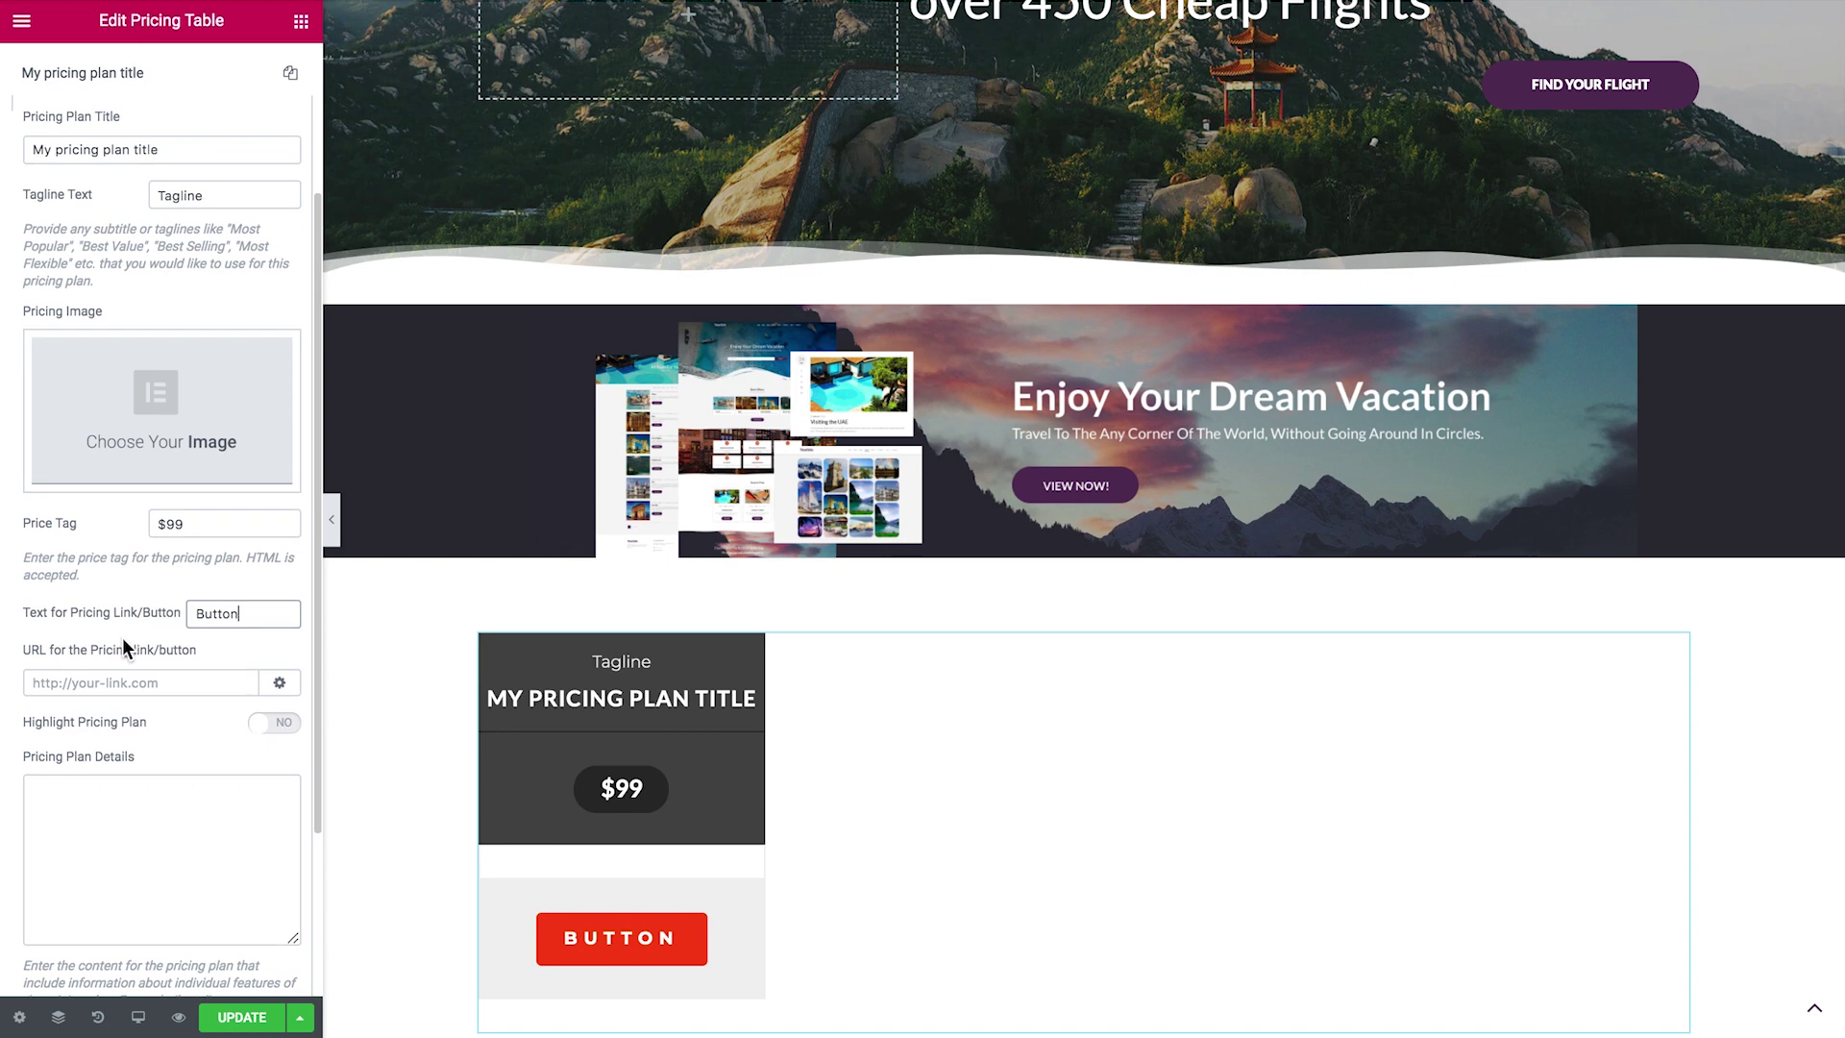
left_click(176, 786)
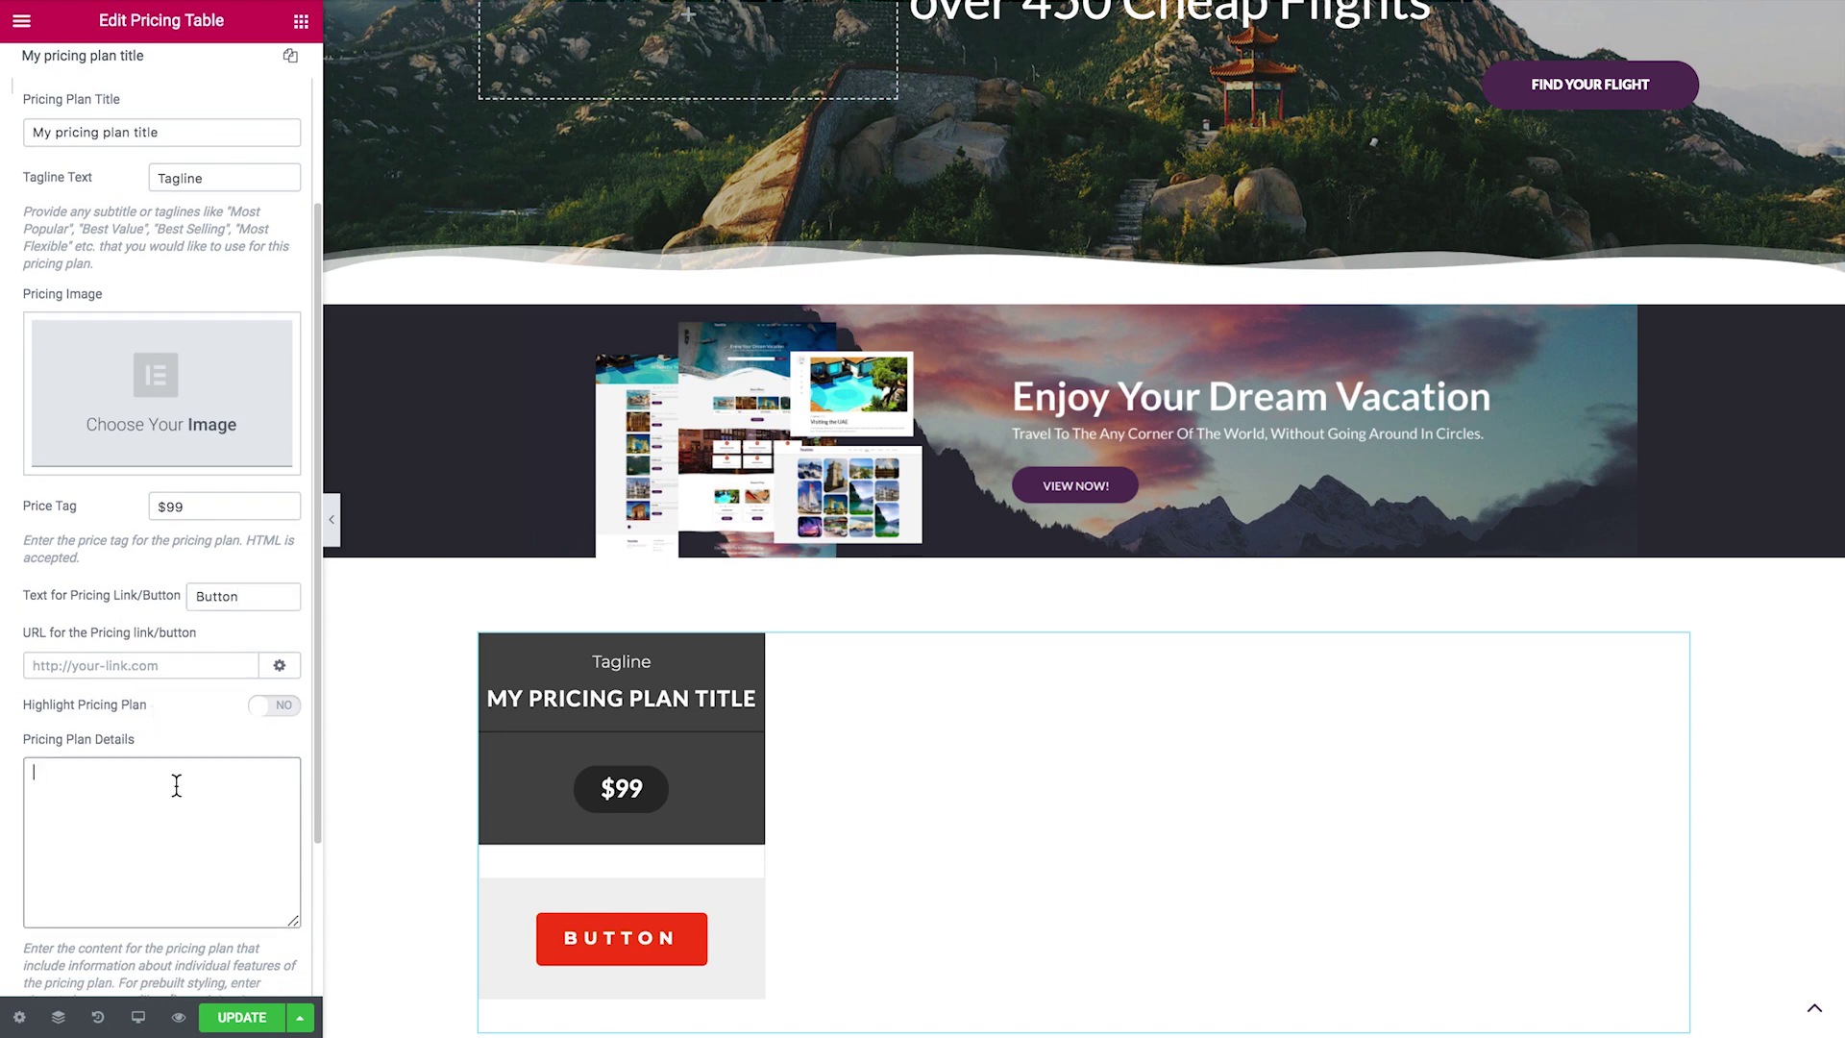
type("Details")
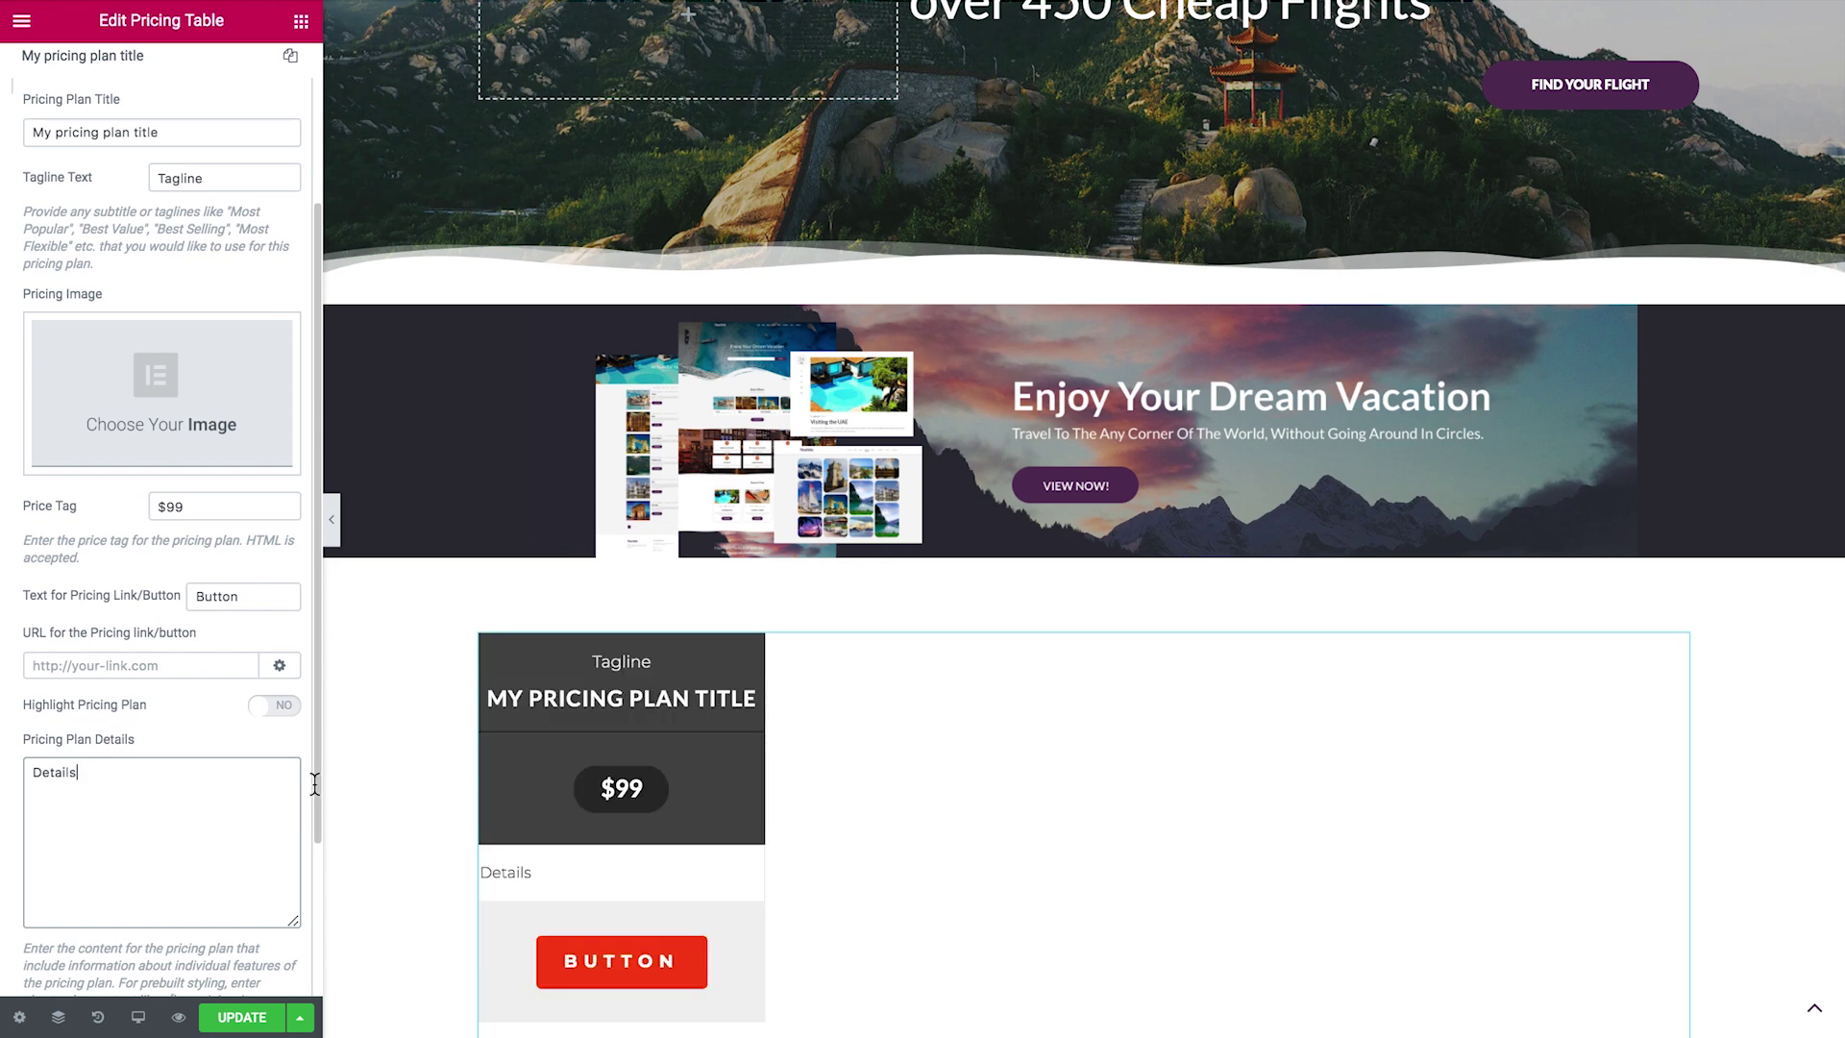
scroll(371, 762, "down", 2)
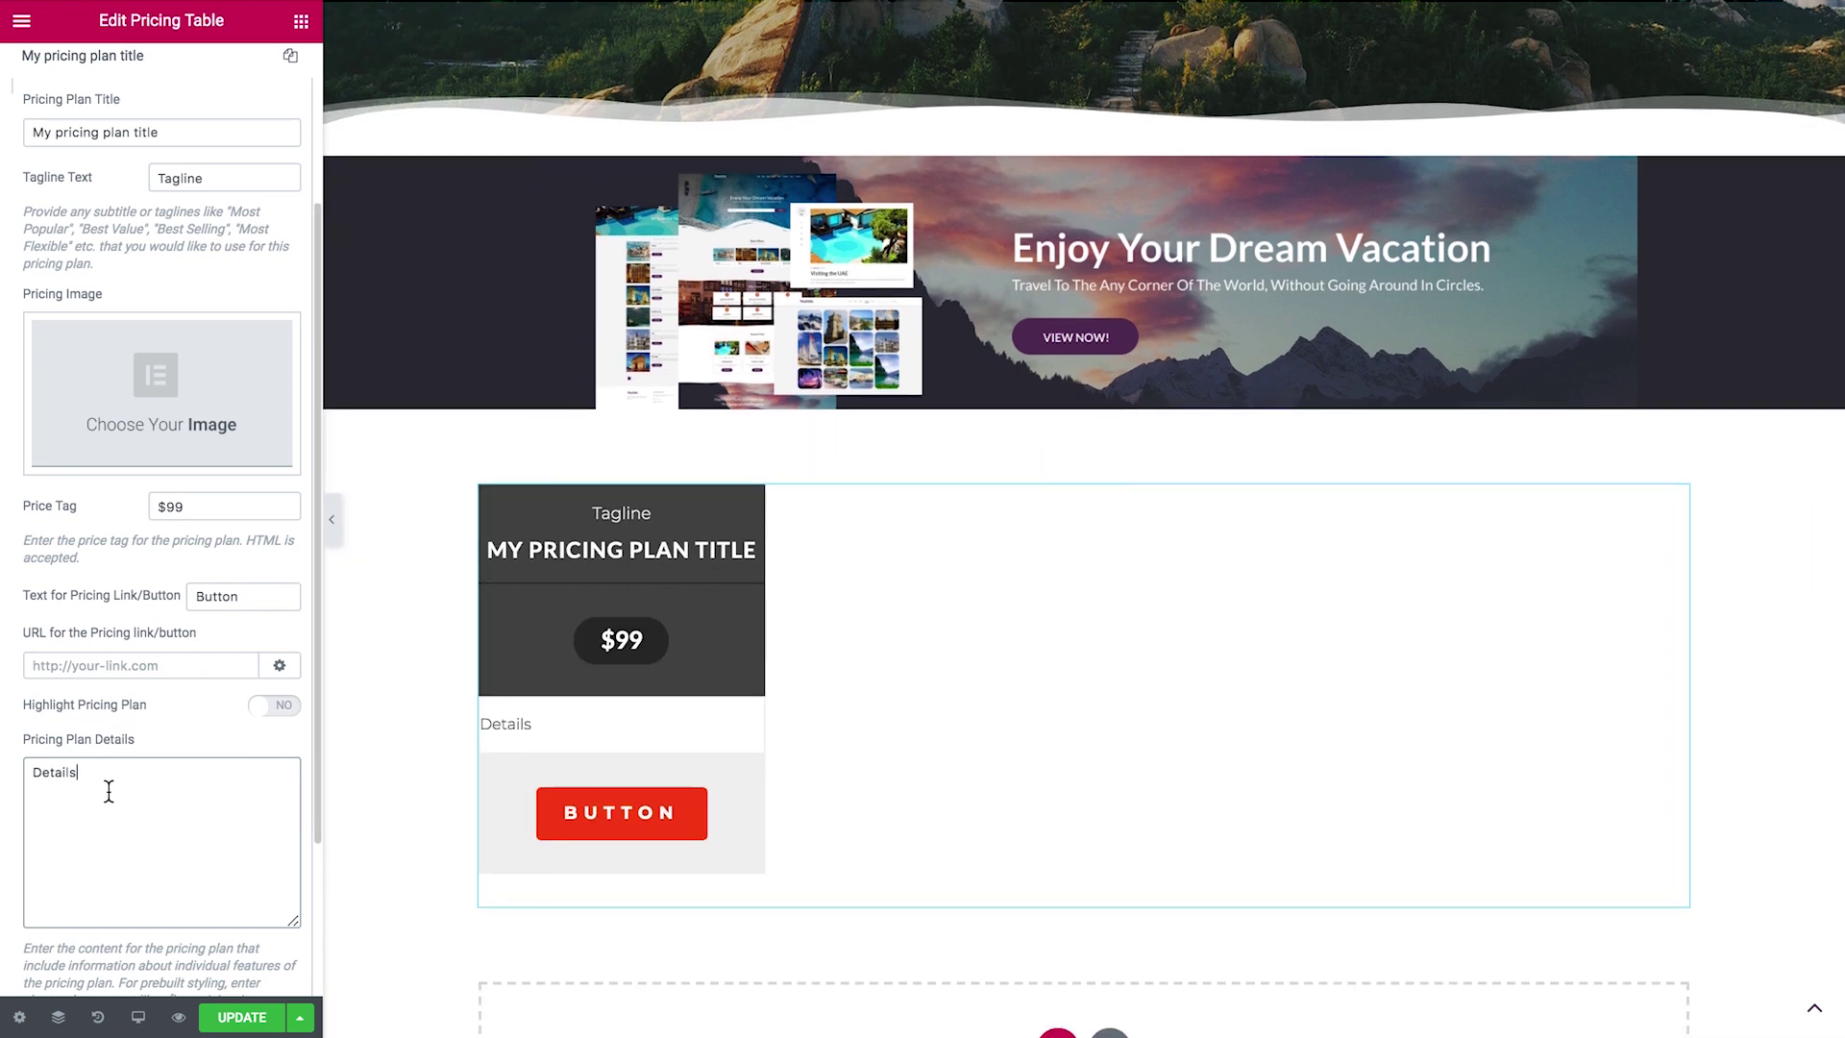
key("BackSpace")
scroll(189, 733, "down", 3)
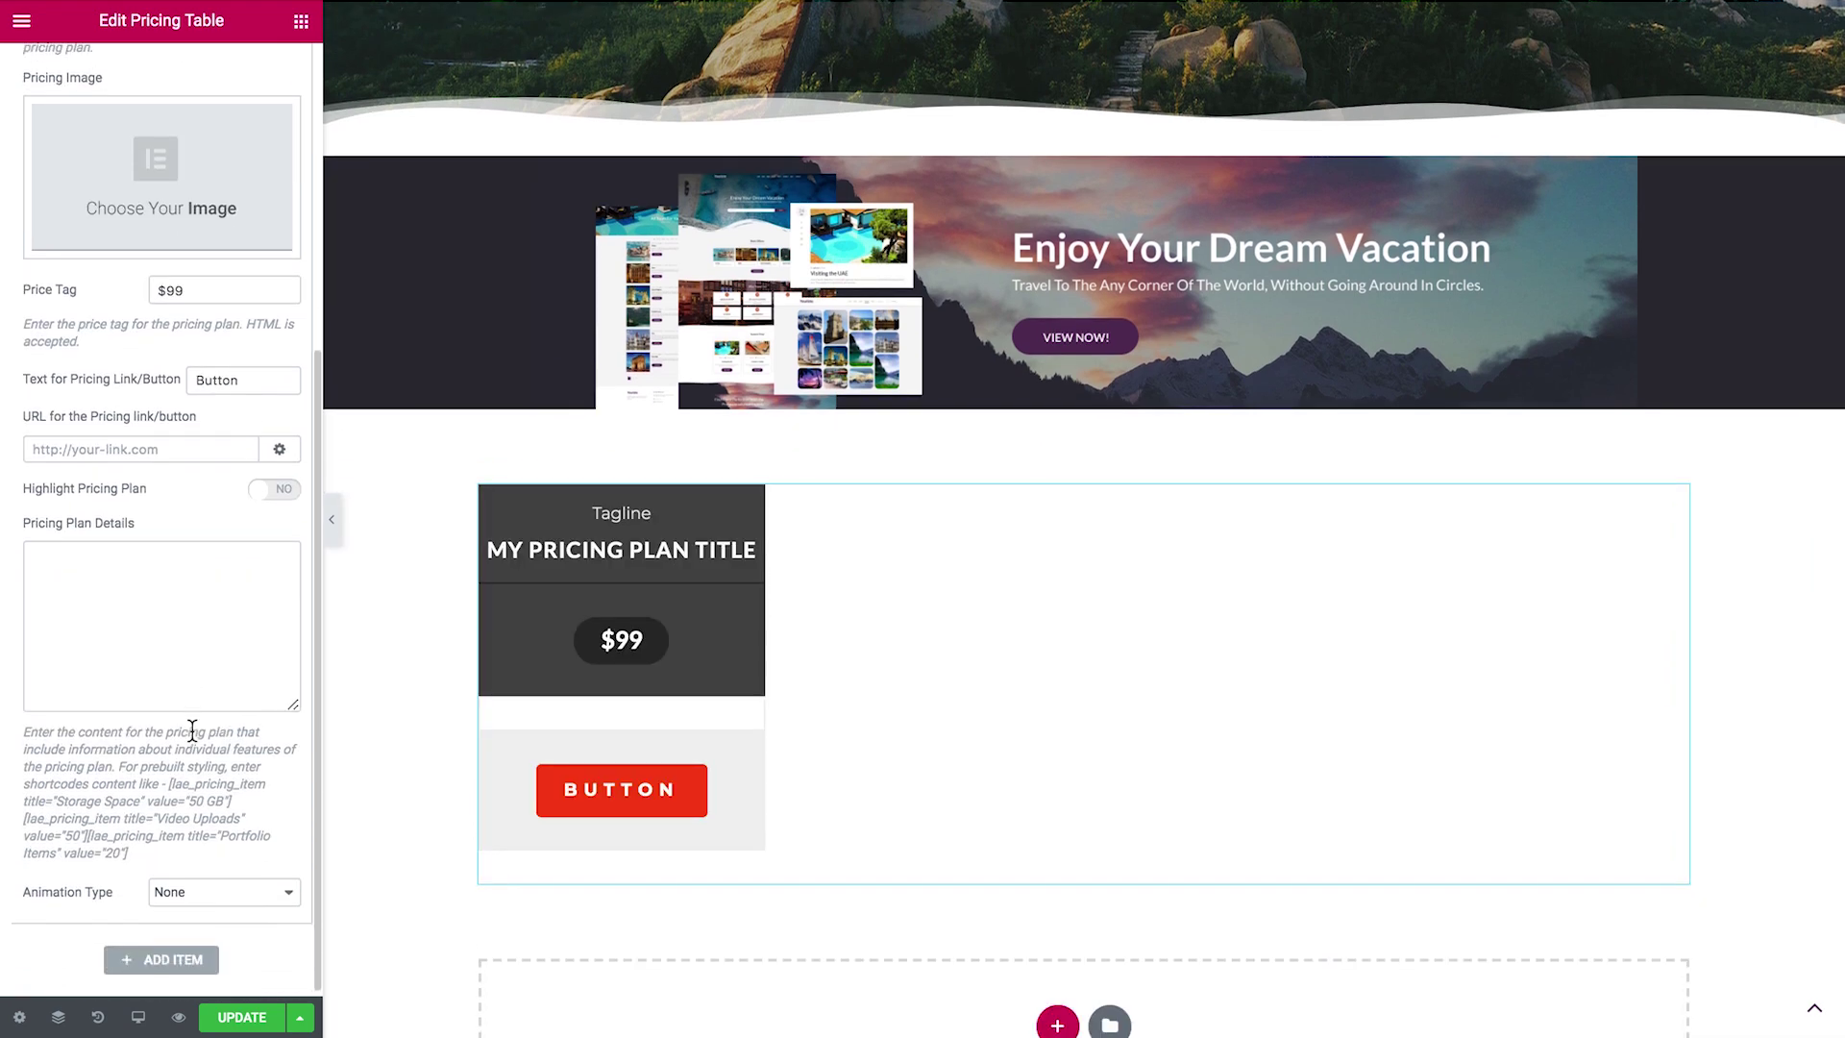
left_click(238, 888)
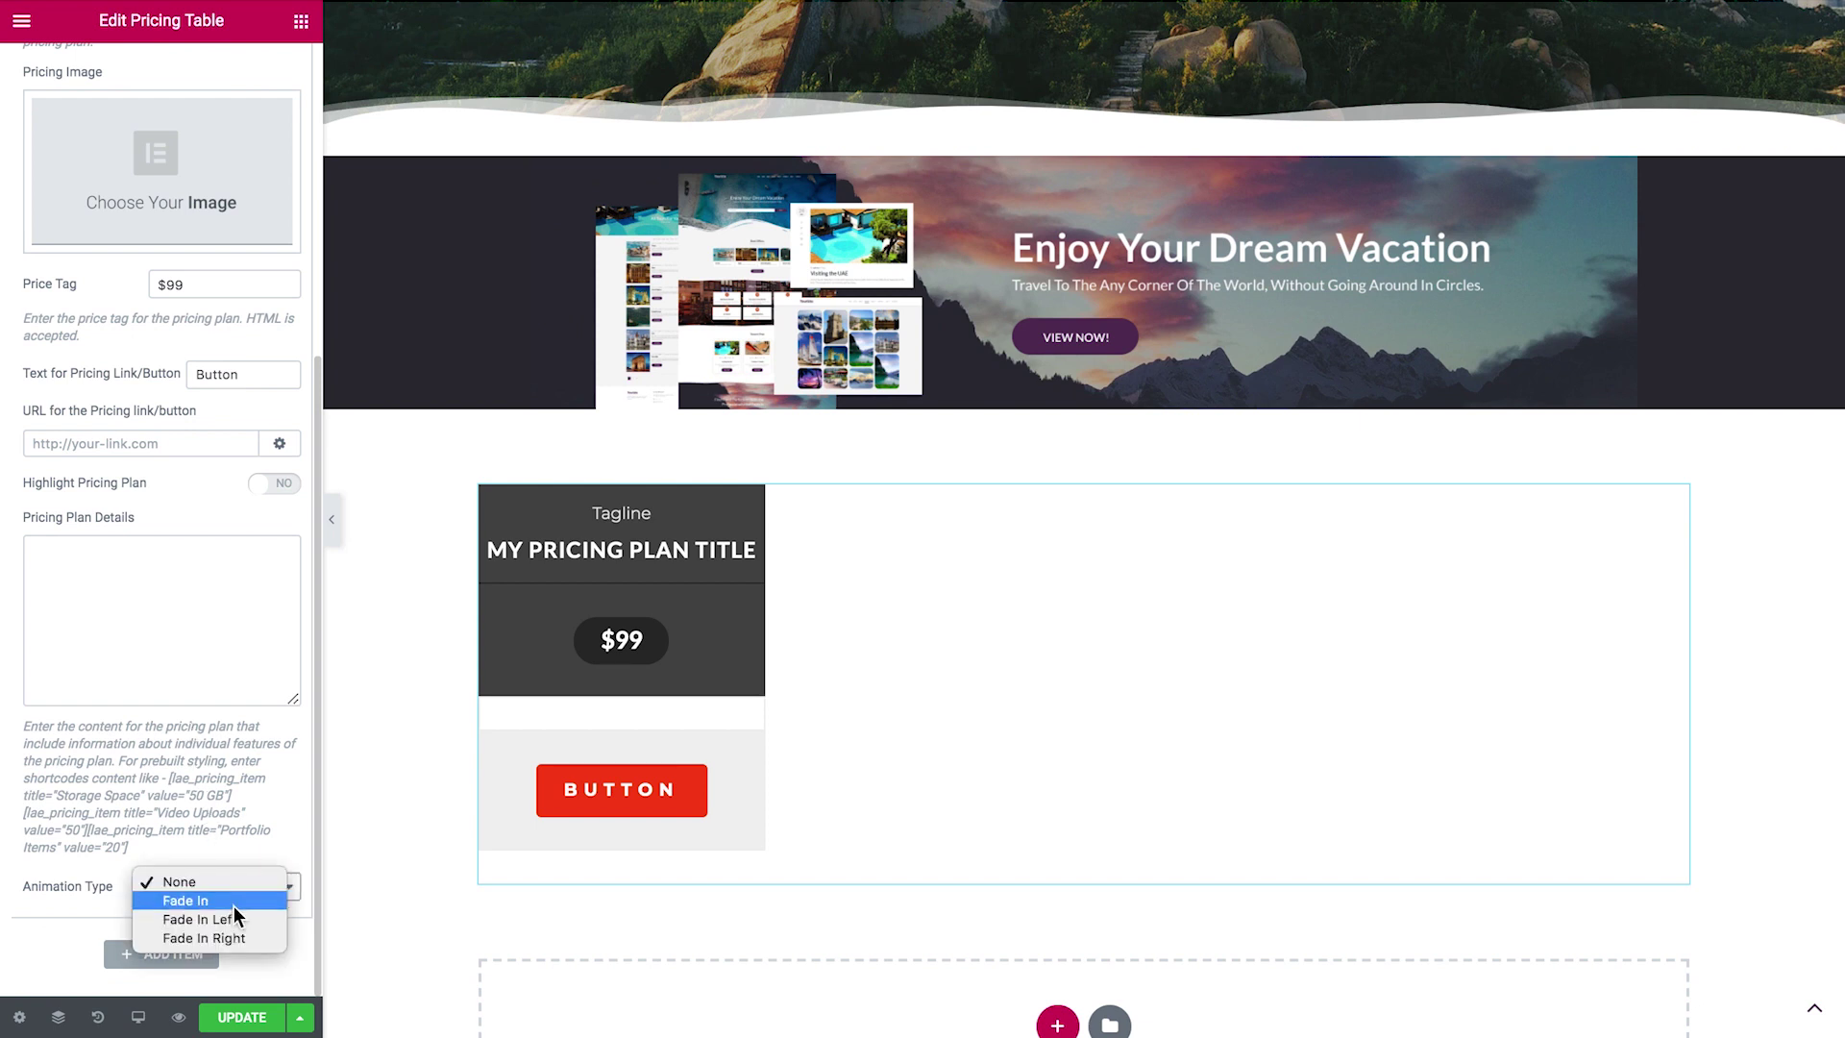
left_click(233, 908)
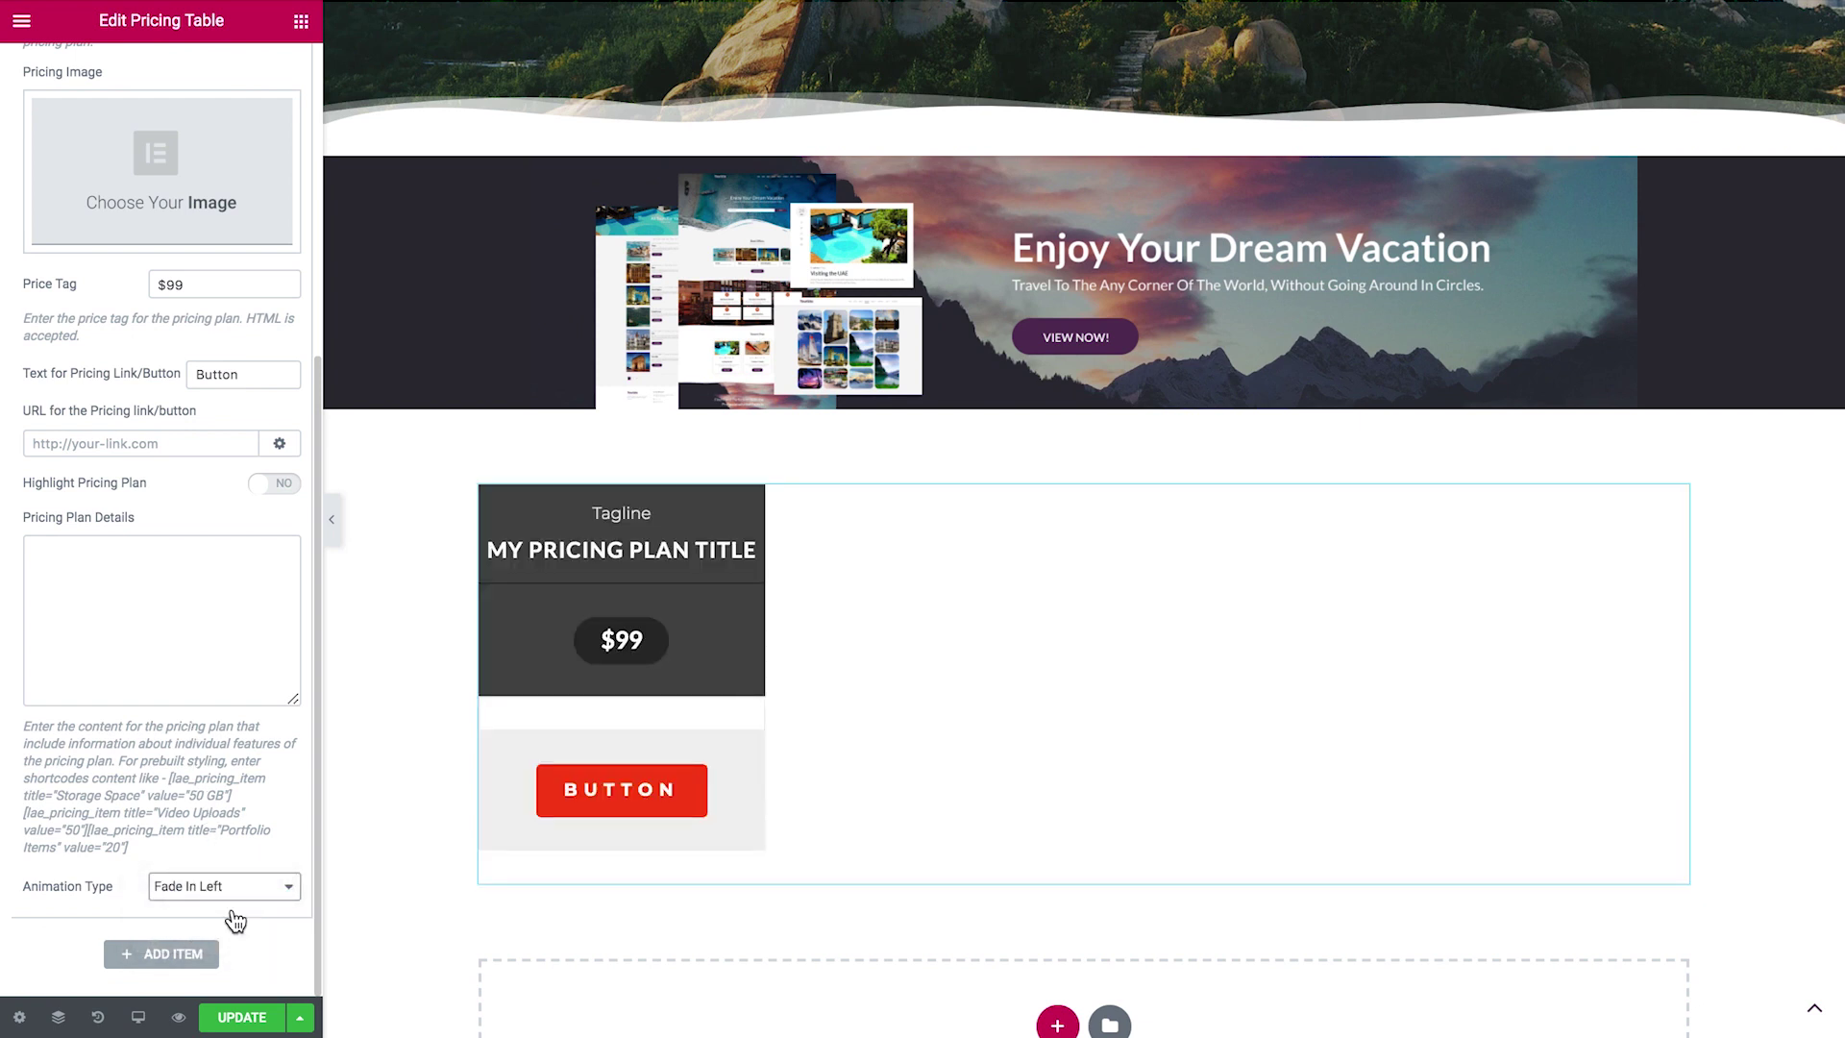
scroll(157, 725, "up", 3)
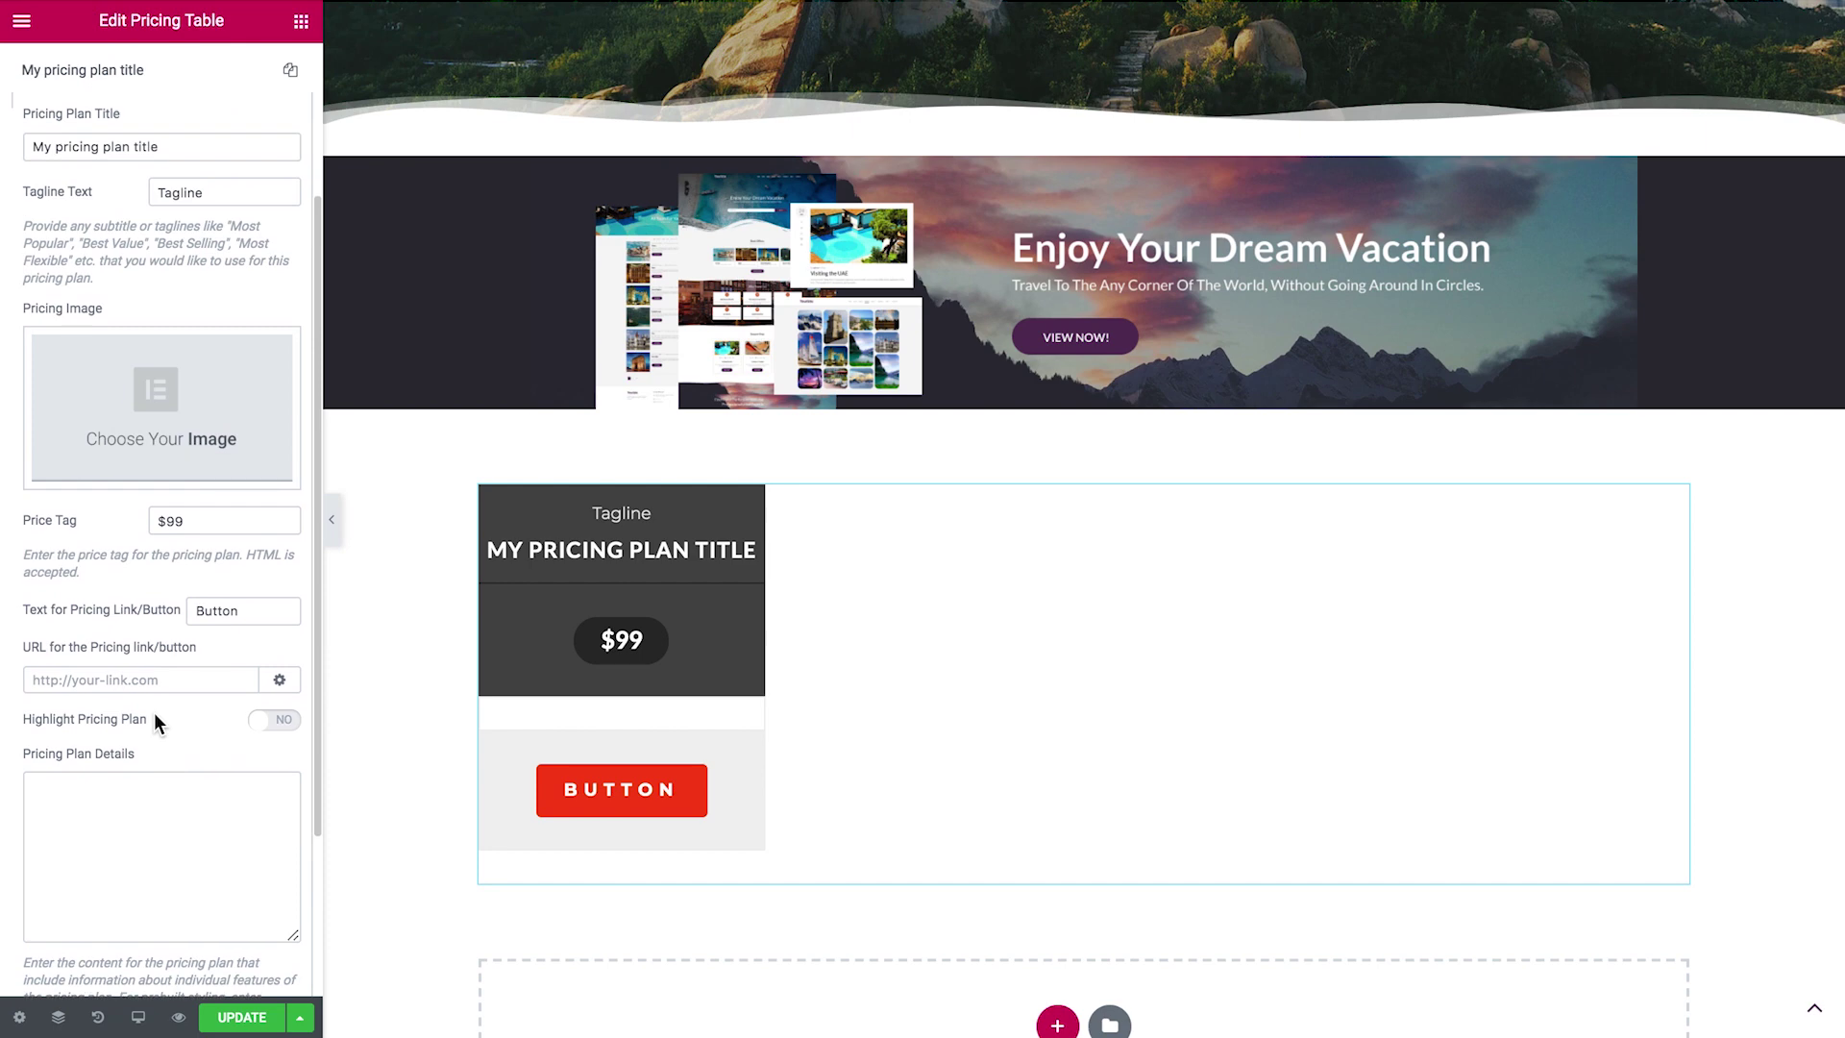
scroll(552, 620, "up", 3)
scroll(551, 620, "up", 2)
scroll(552, 624, "down", 6)
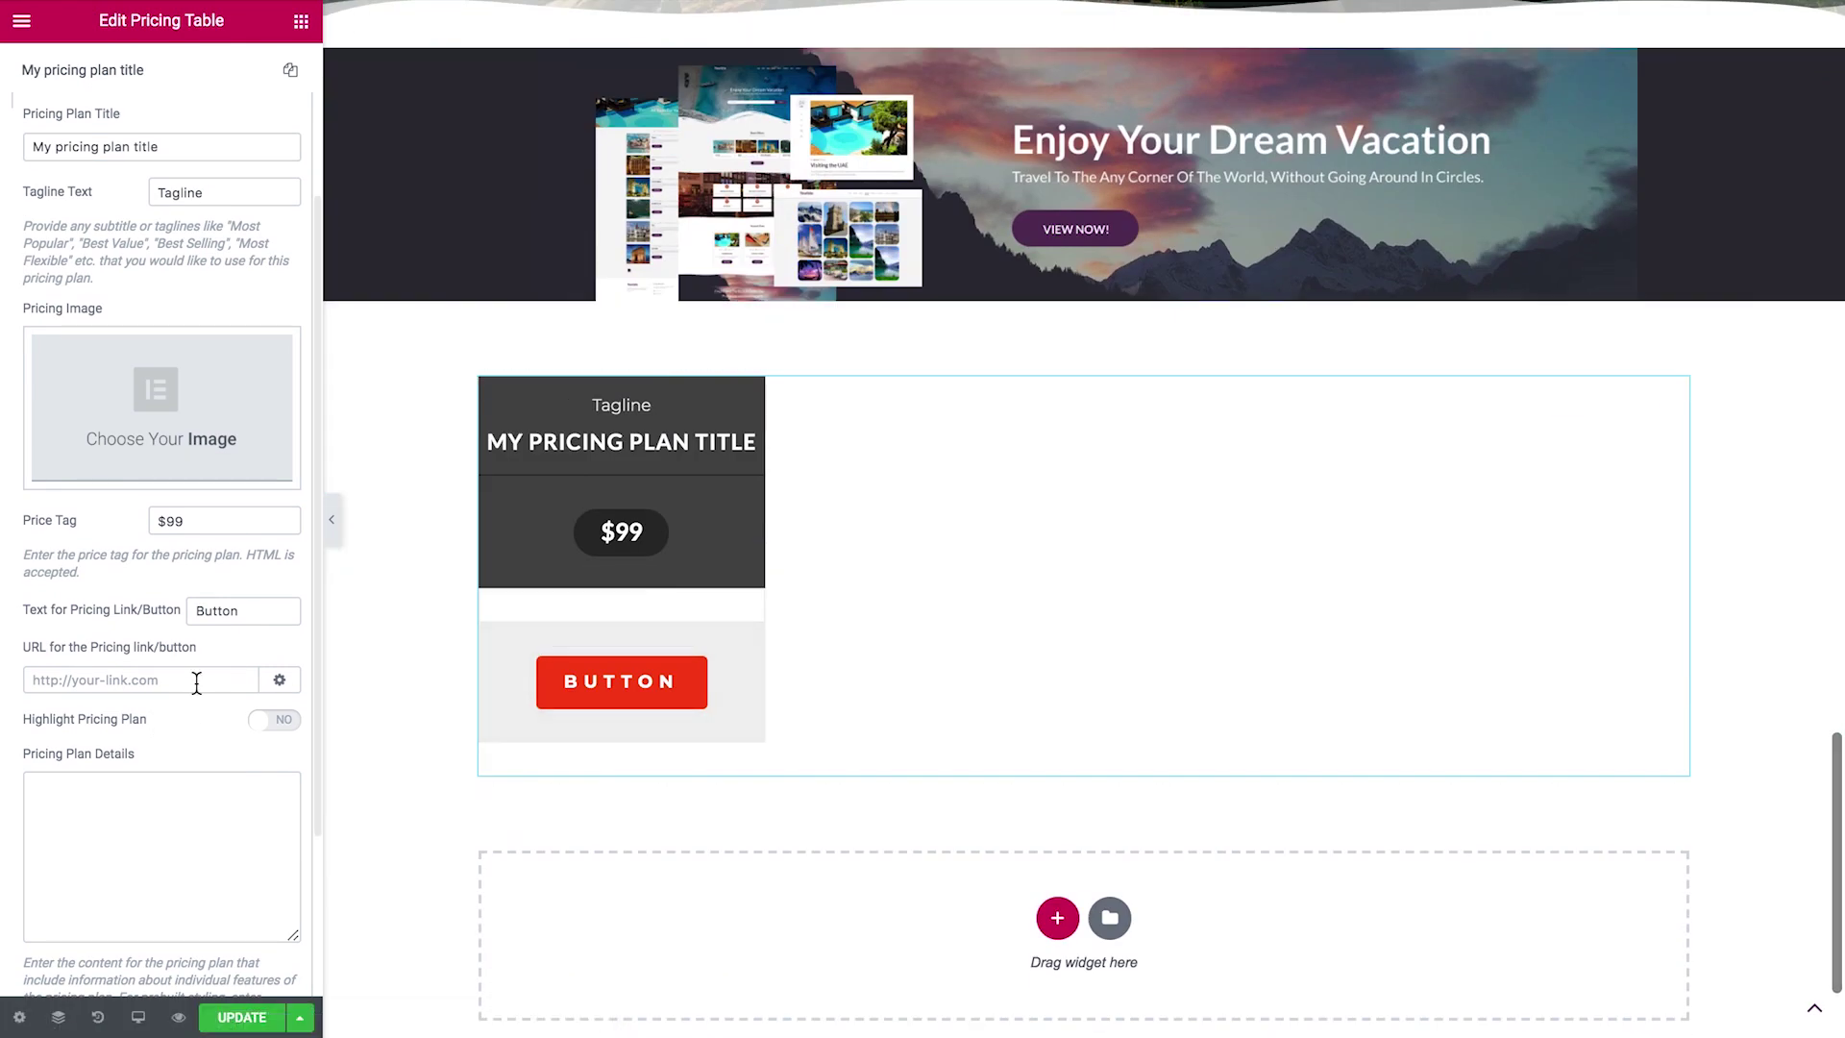
scroll(197, 682, "up", 3)
Duplicate the pricing plan into four plans and show three plans per row
left_click(149, 308)
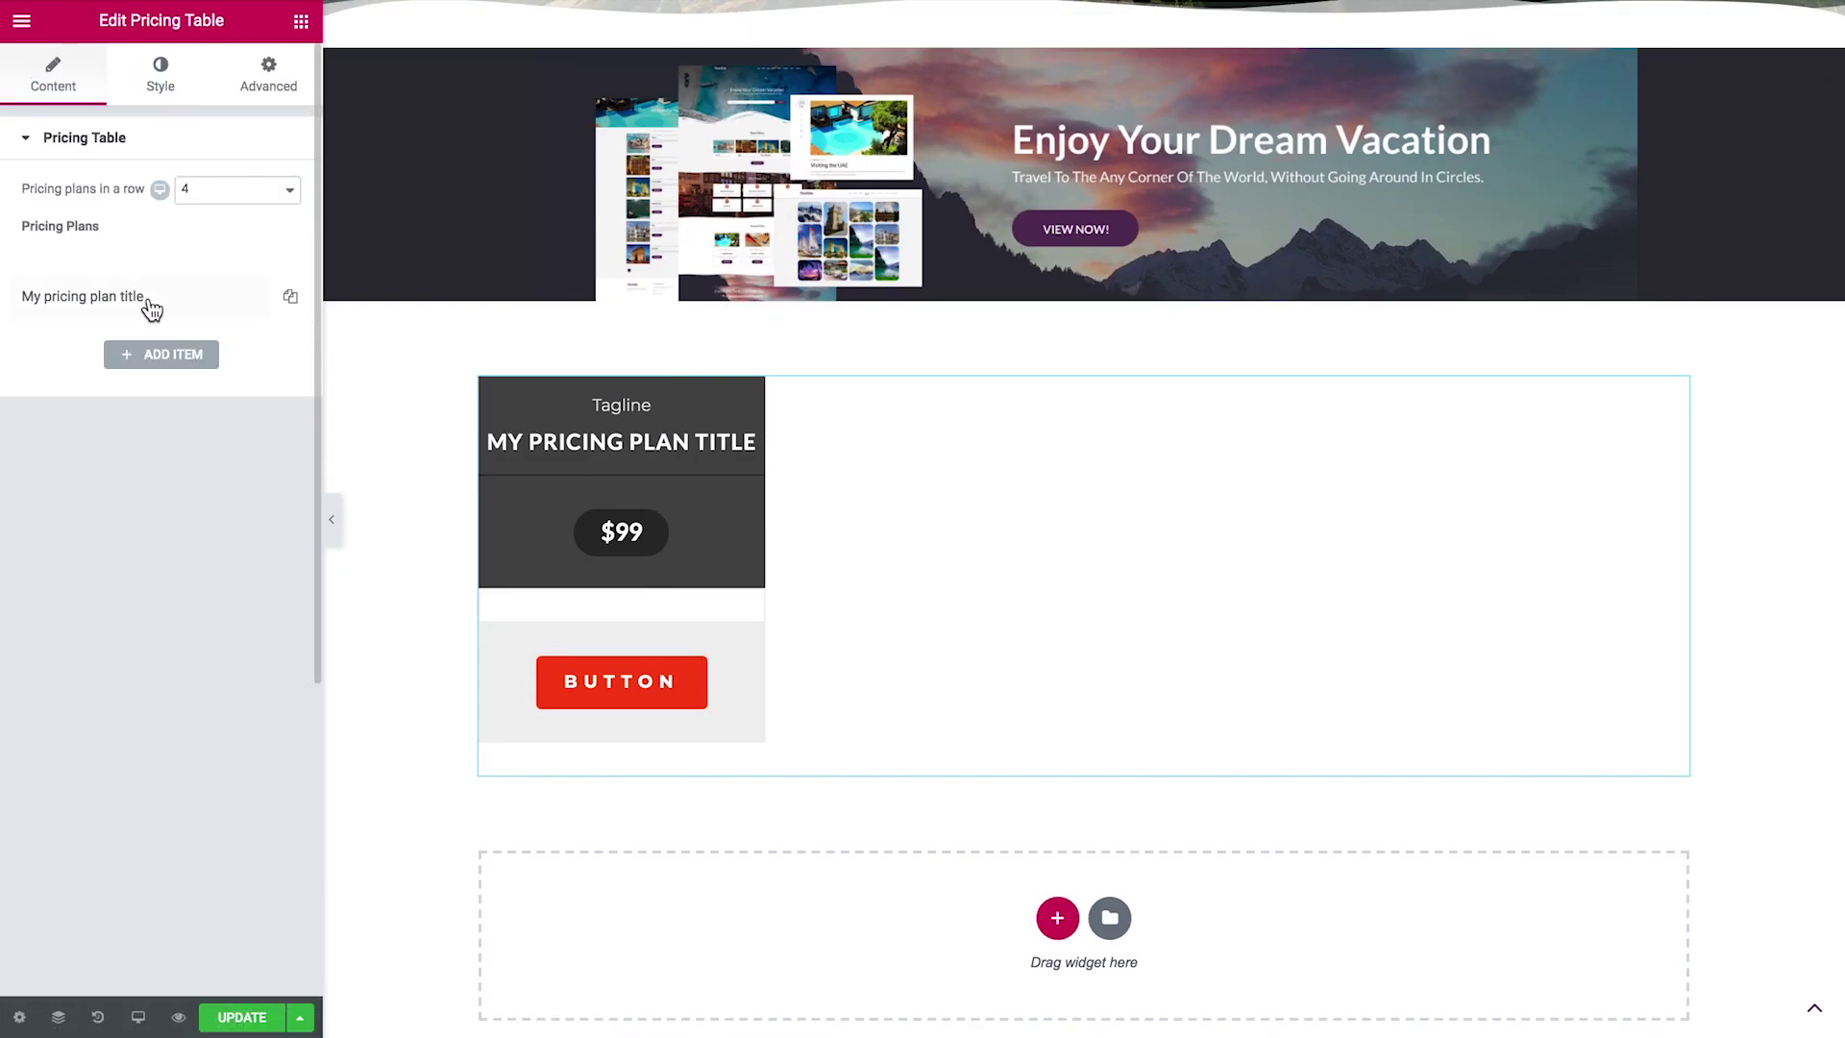
left_click(290, 302)
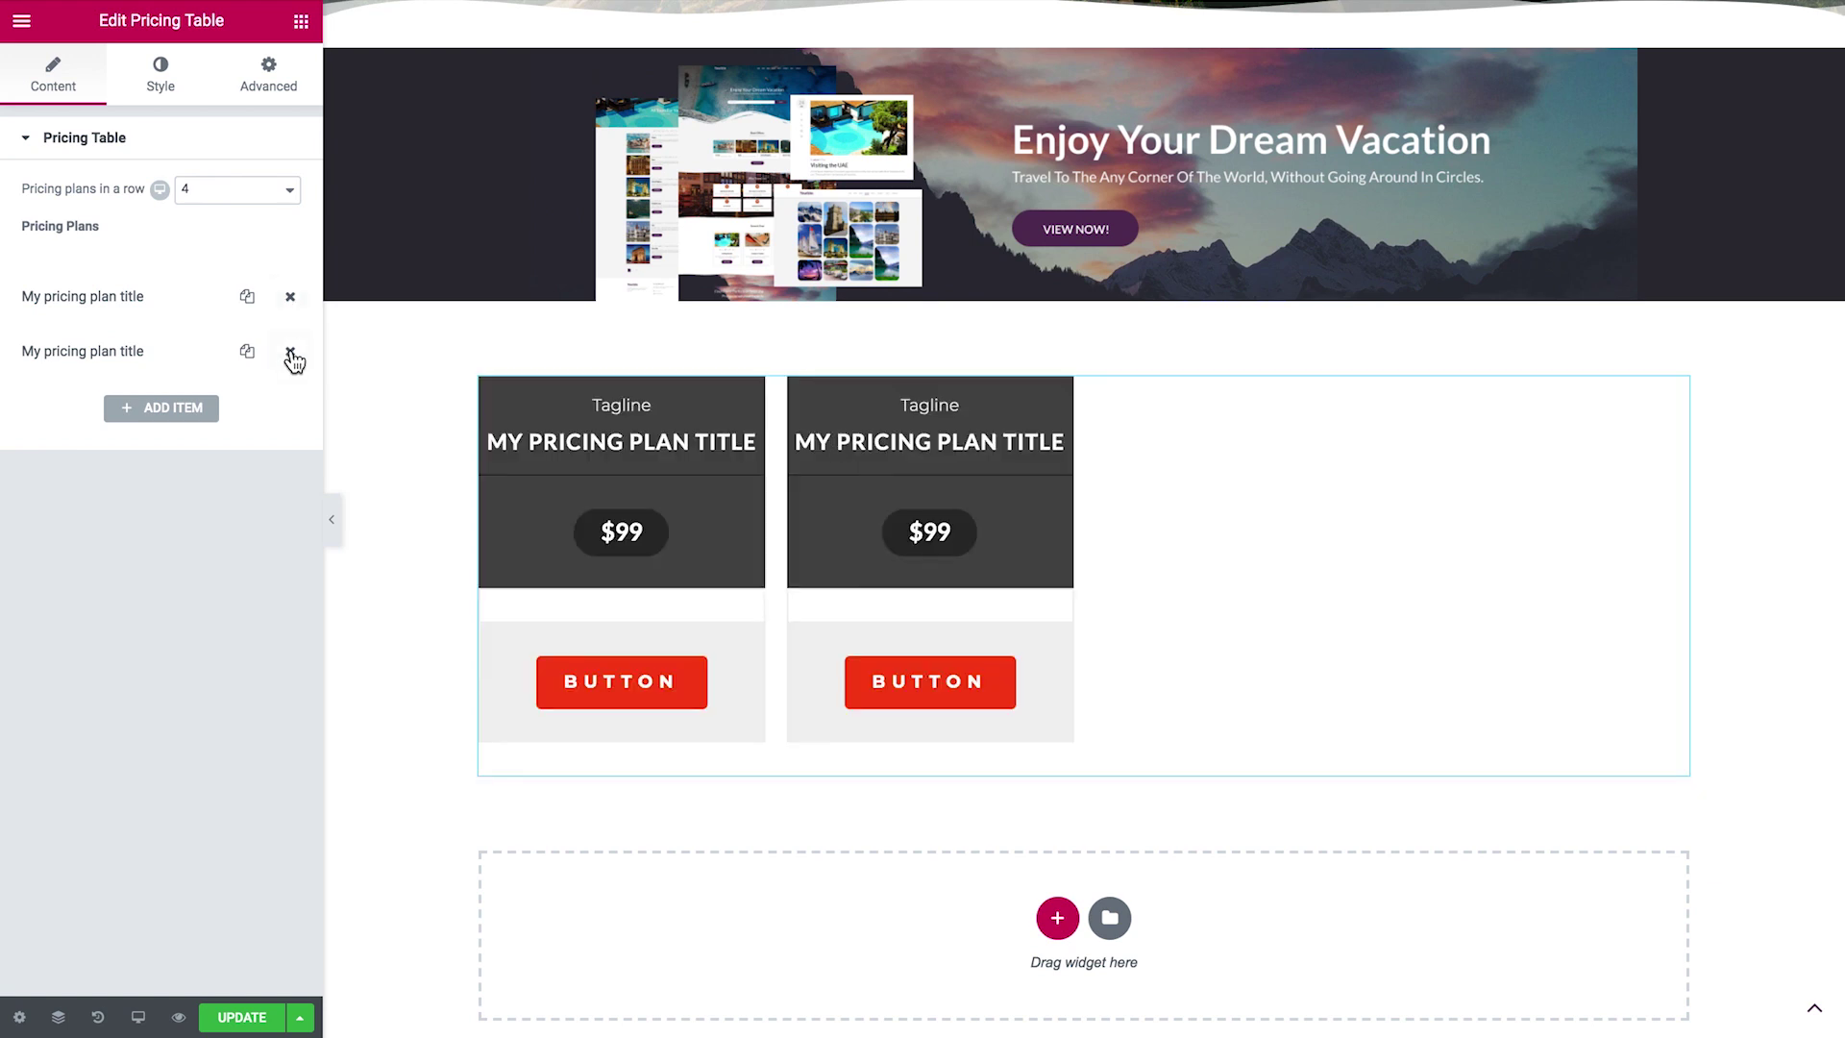
left_click(248, 352)
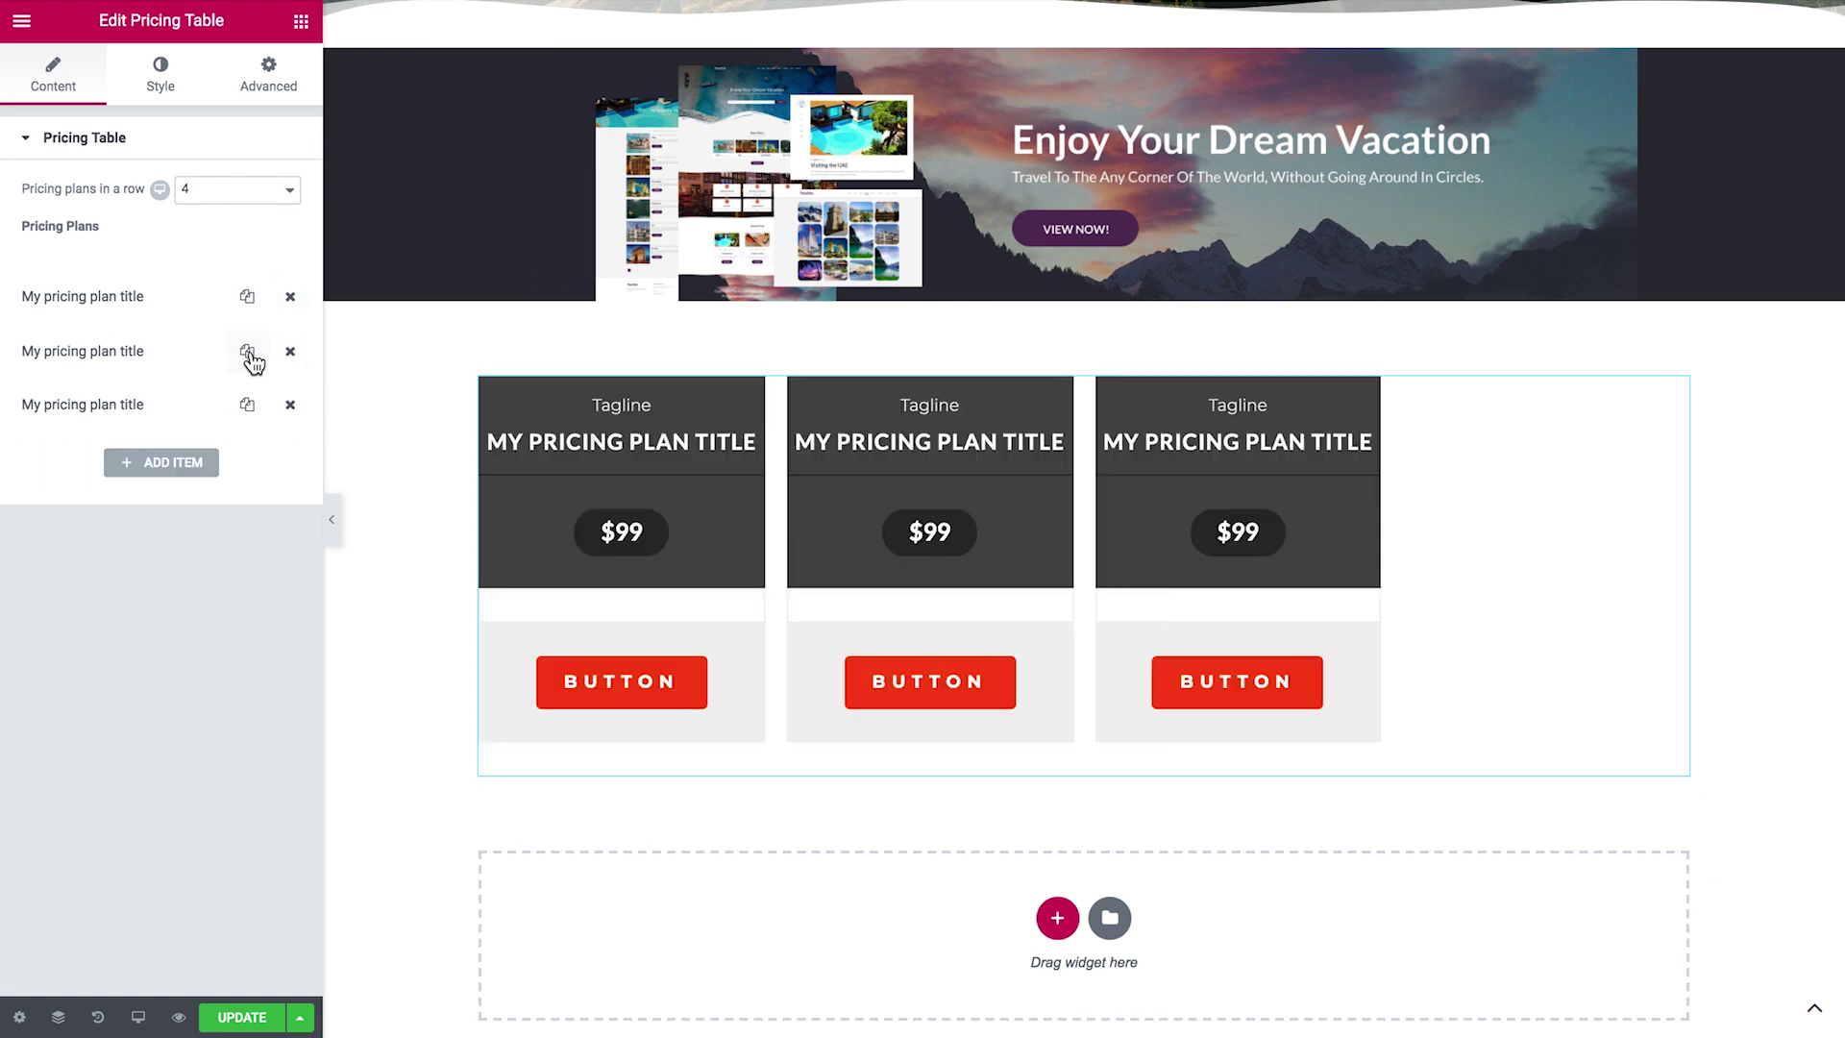
left_click(248, 405)
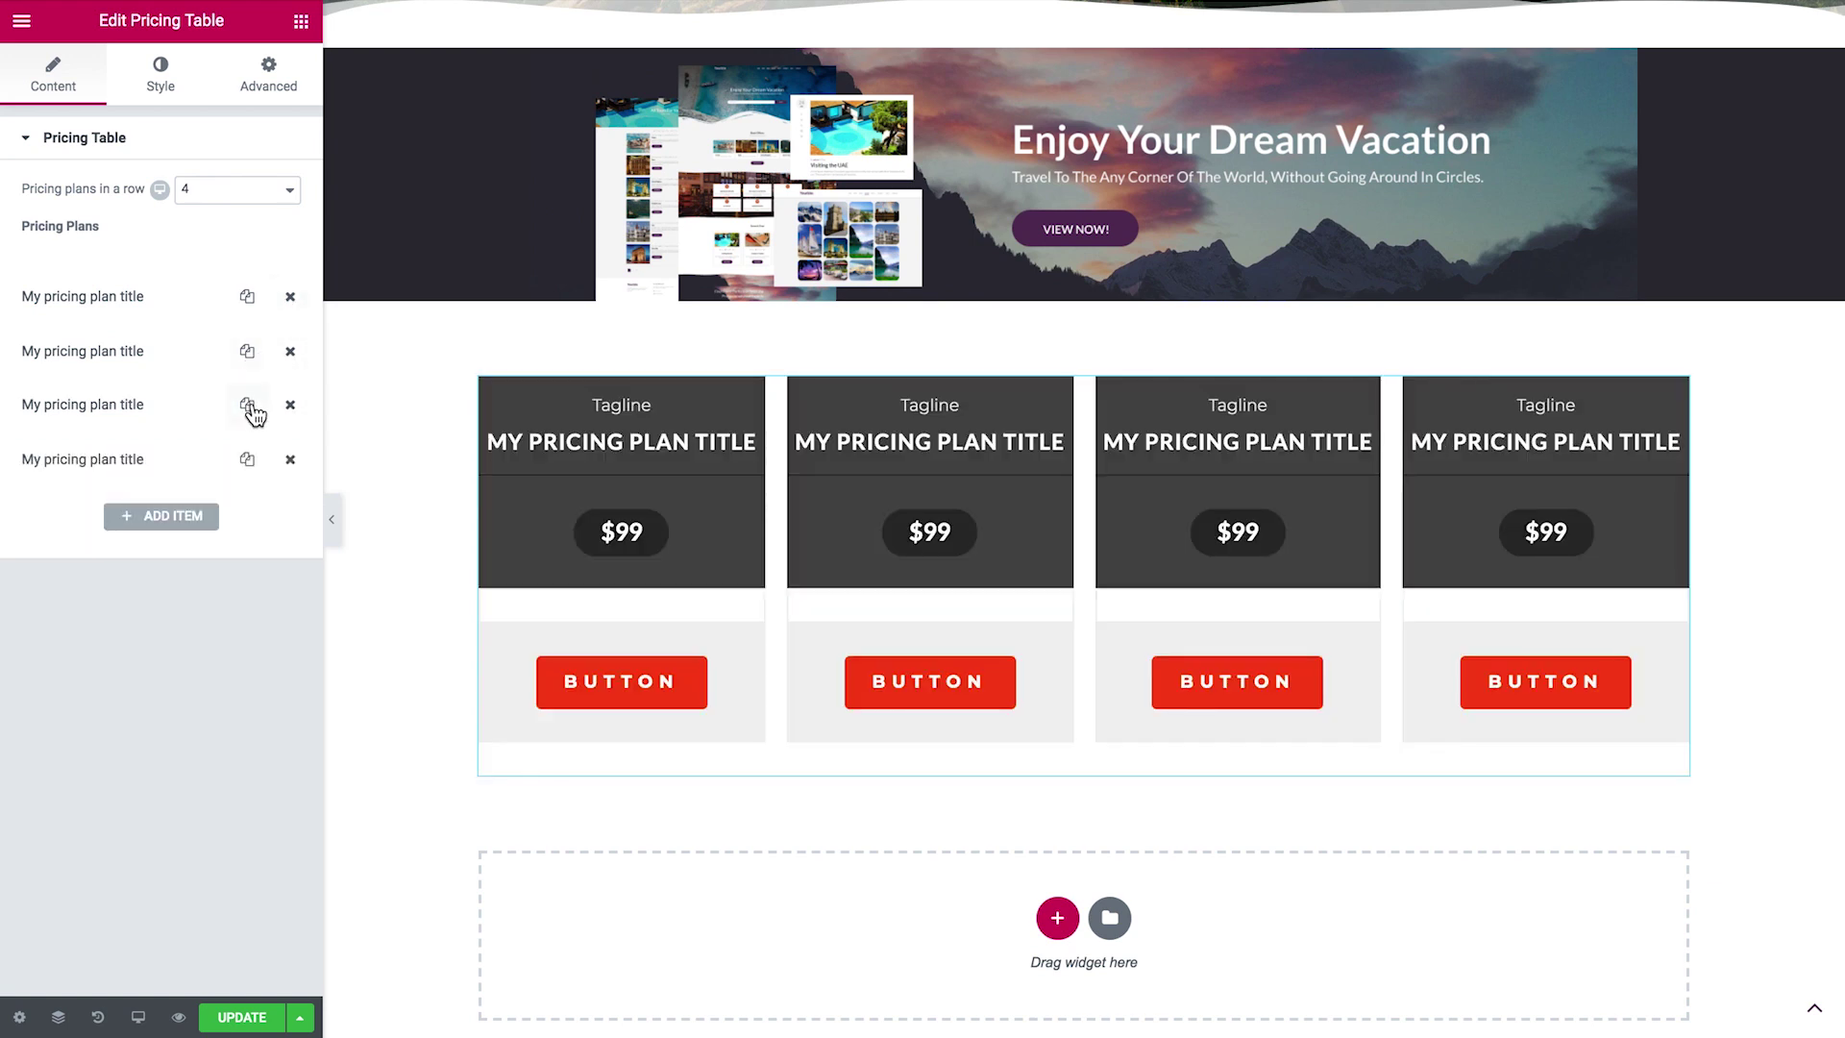
left_click(258, 191)
left_click(247, 167)
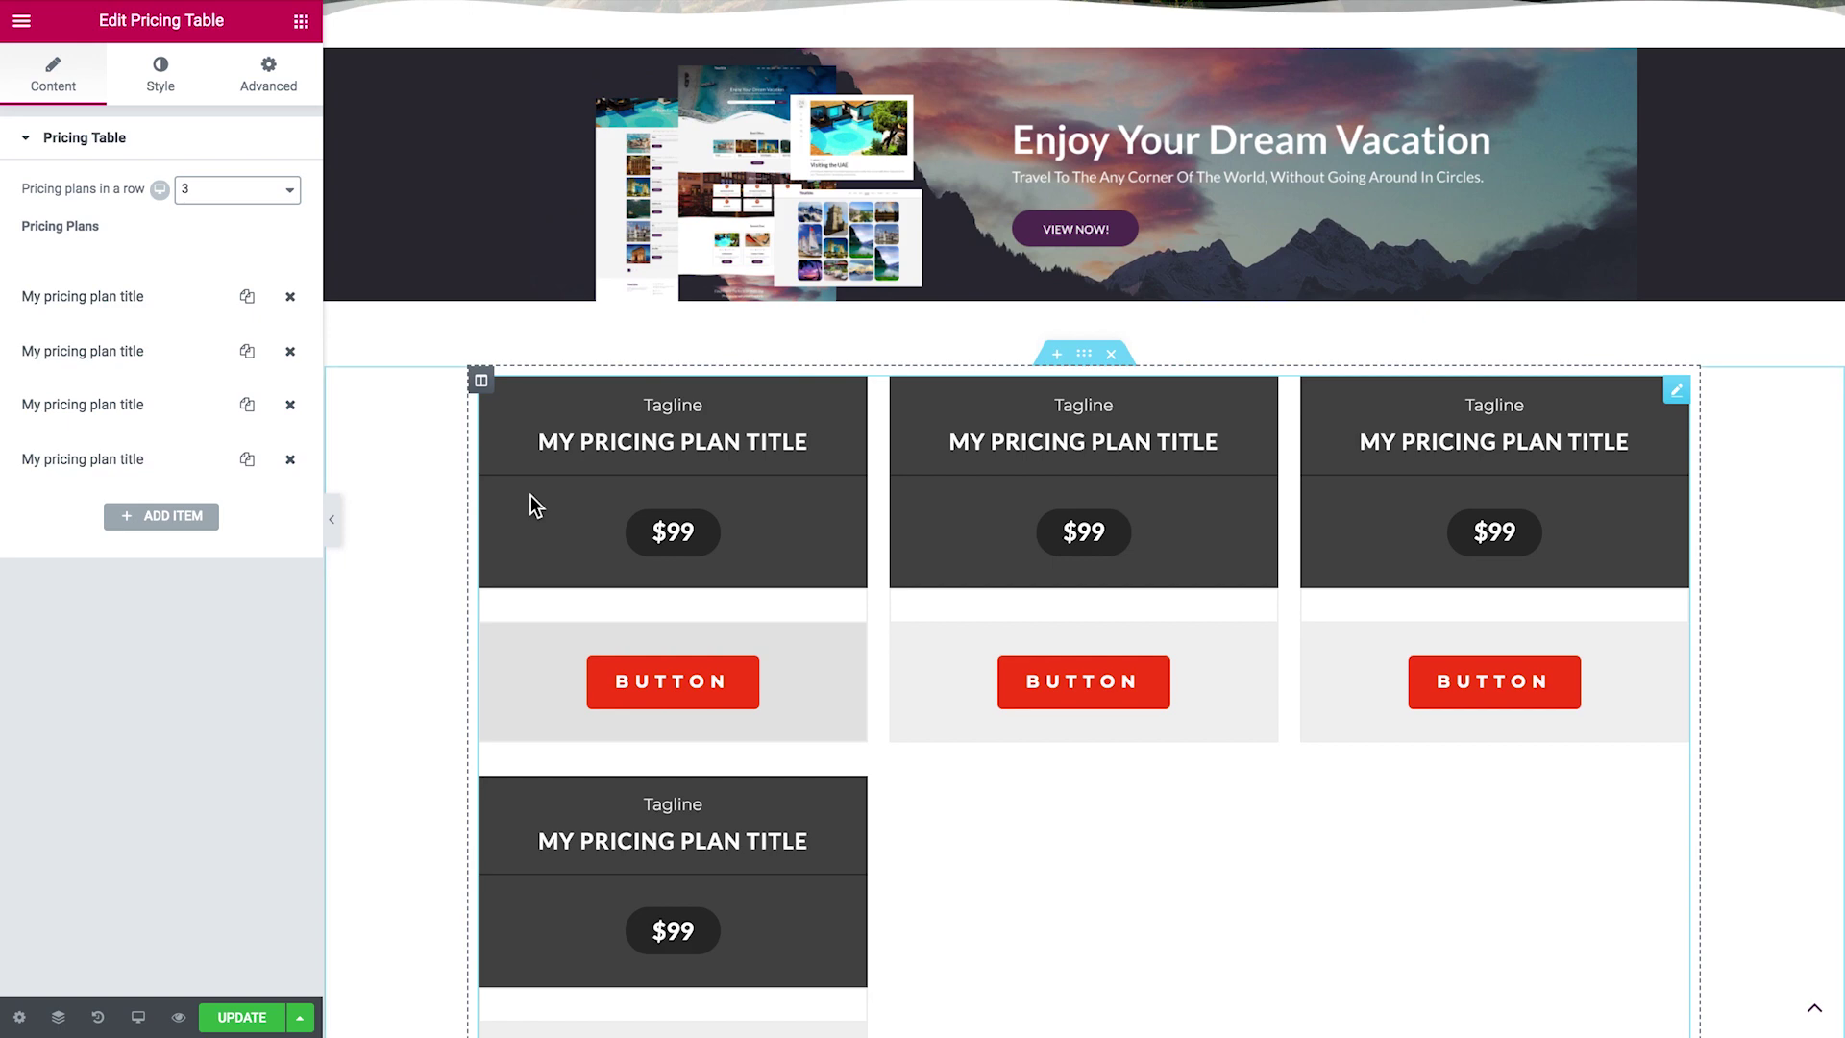
Delete the whole pricing table section from the page
scroll(530, 496, "down", 2)
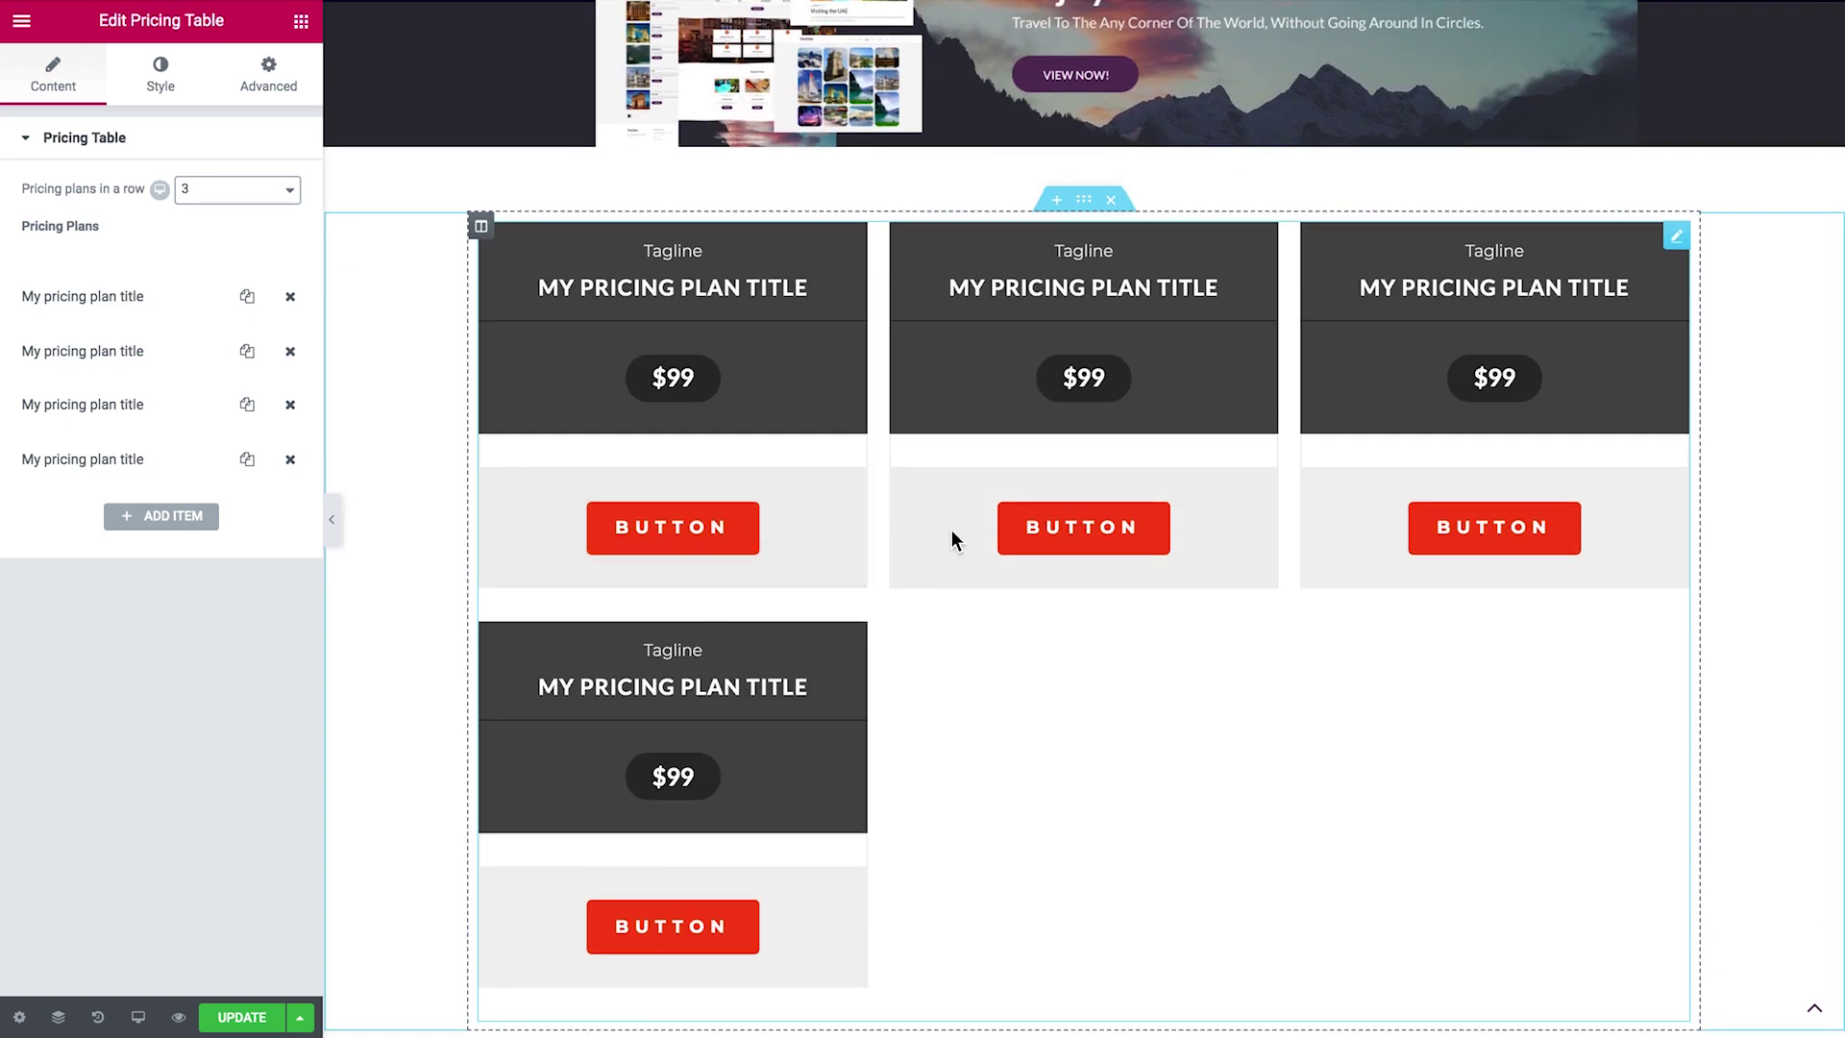
left_click(1111, 199)
scroll(193, 204, "down", 20)
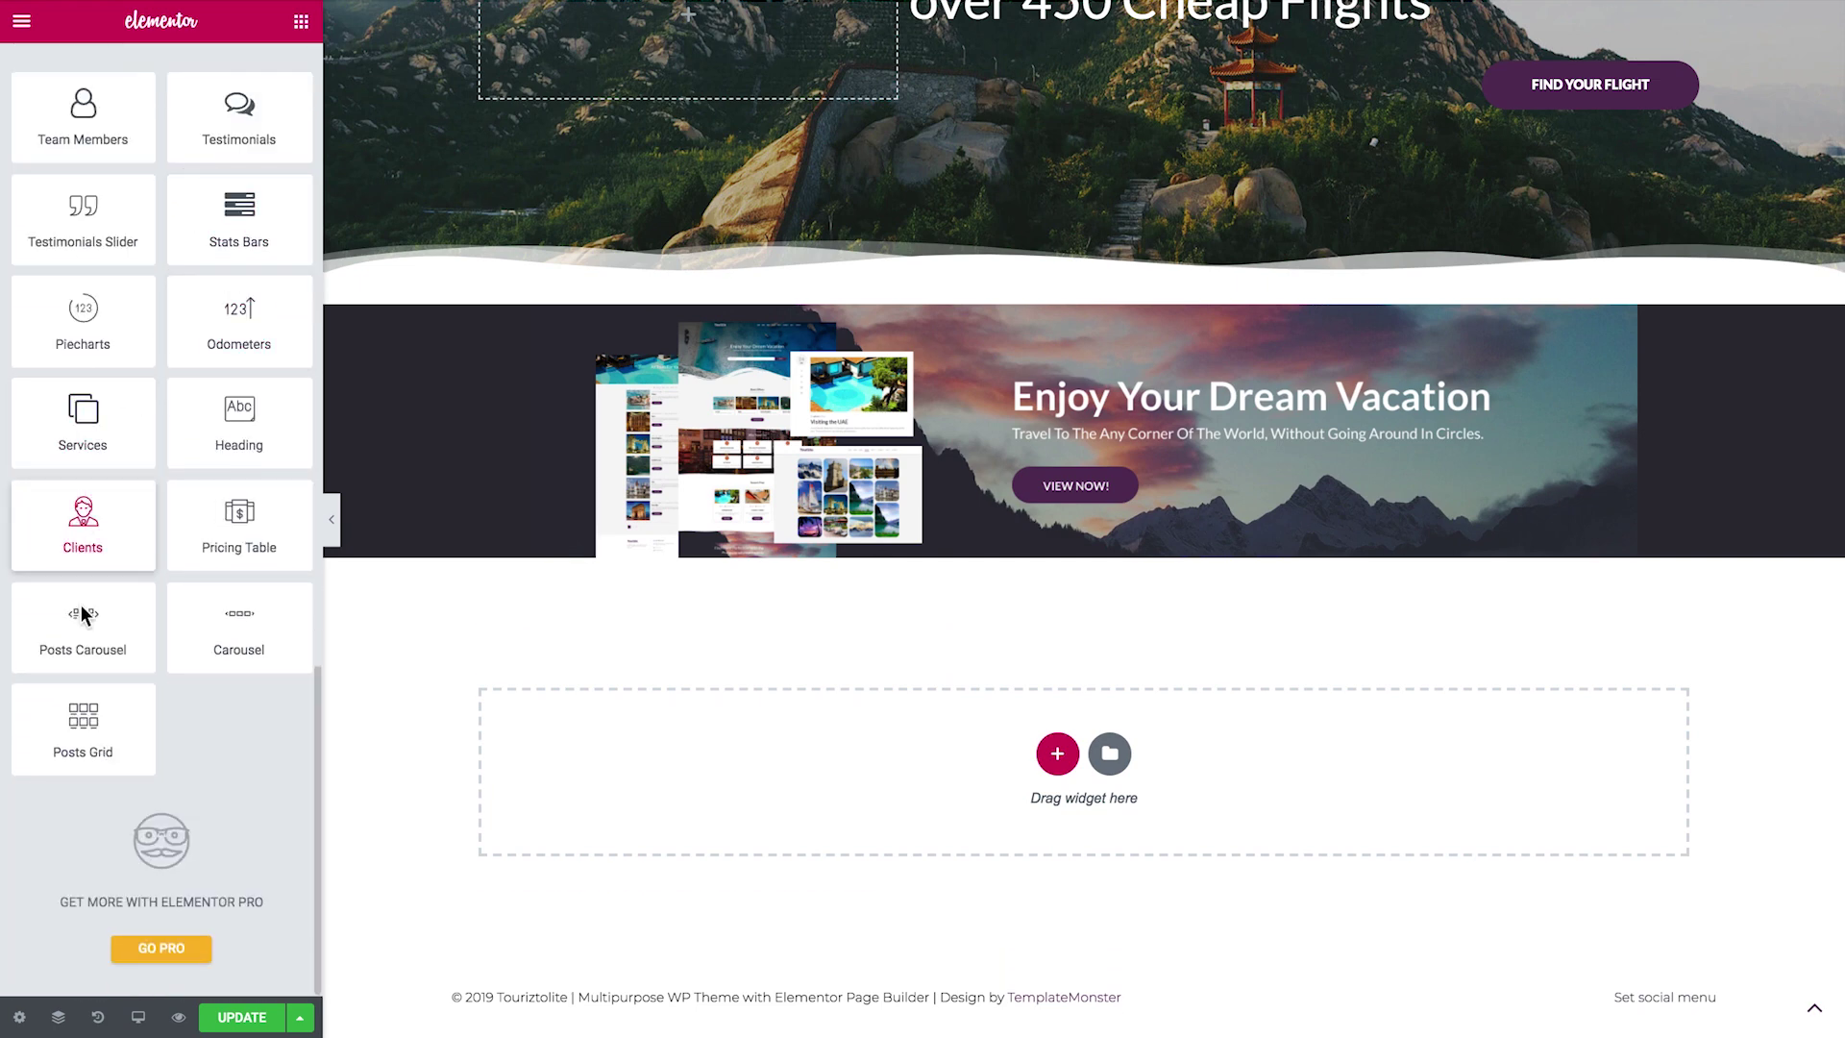
Add a Posts Carousel to the empty section and view its Settings and Style options
left_click_drag(83, 644, 718, 835)
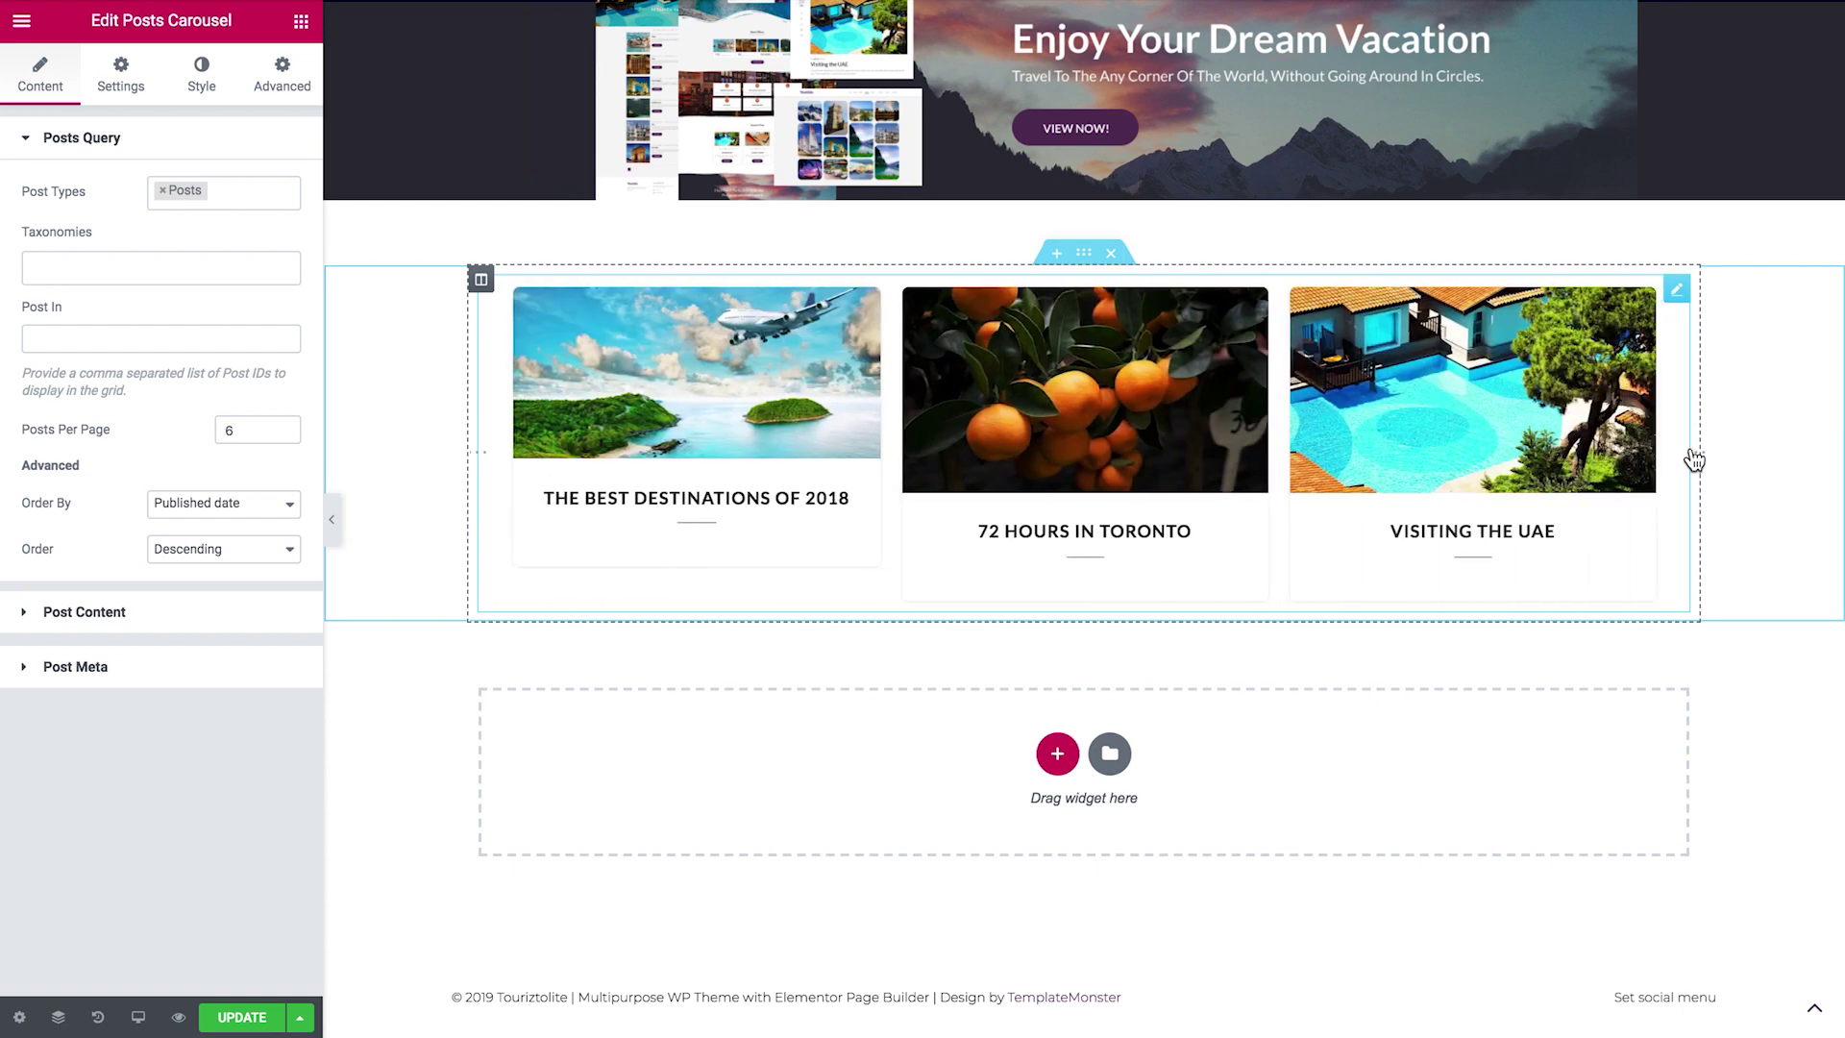
left_click(120, 77)
left_click(200, 88)
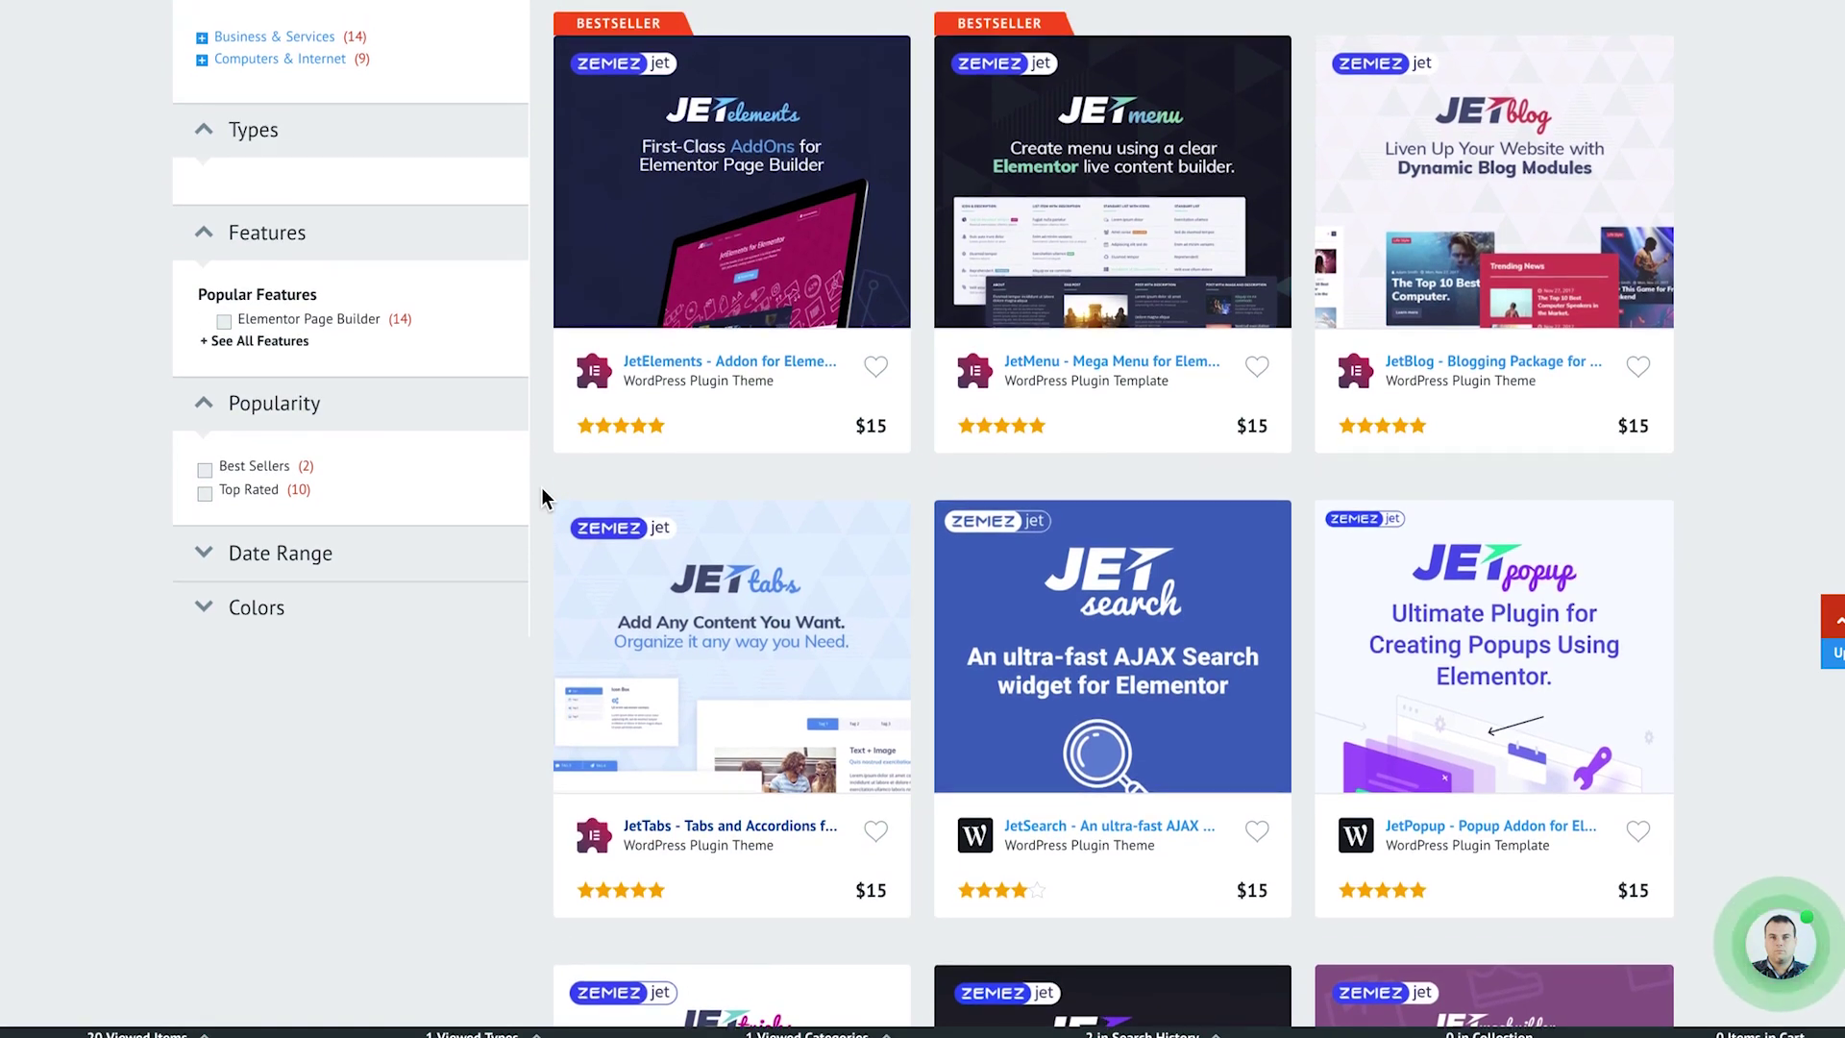
Scroll down through TemplateMonster's $15 Jet plugin listings for Elementor
scroll(540, 488, "down", 3)
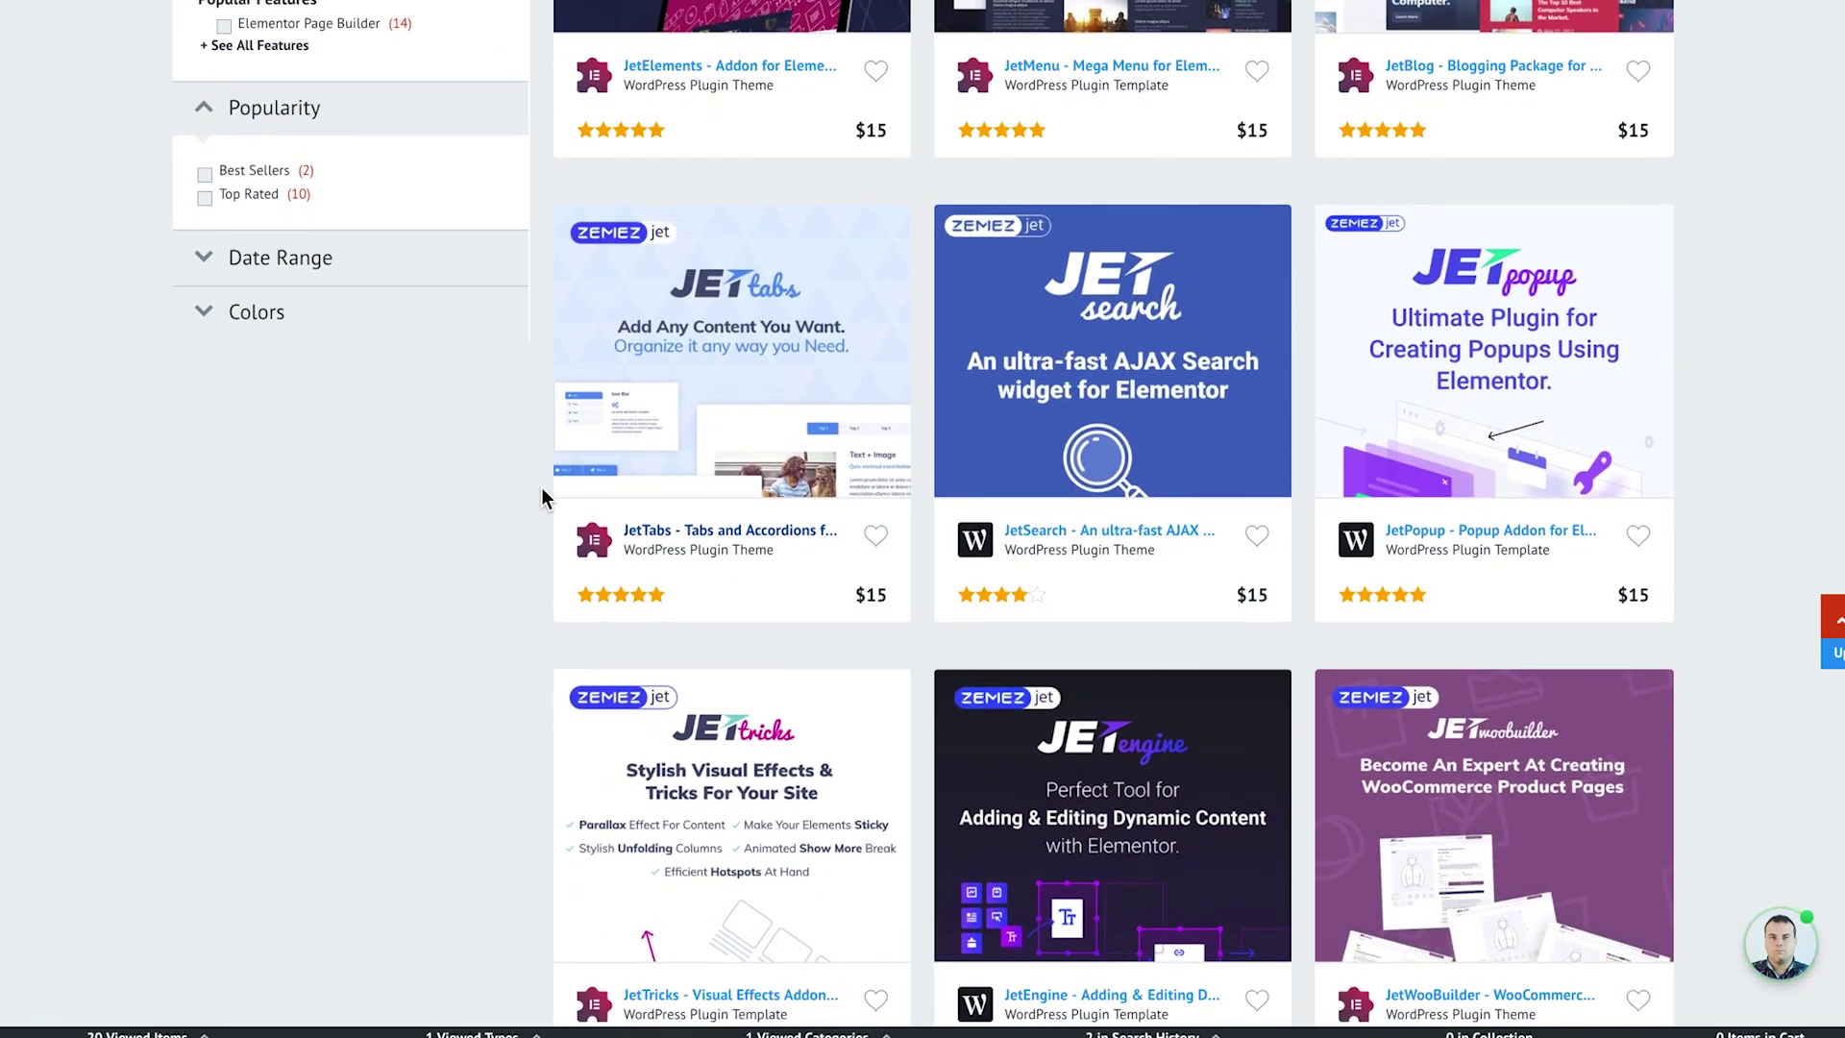
scroll(532, 567, "down", 3)
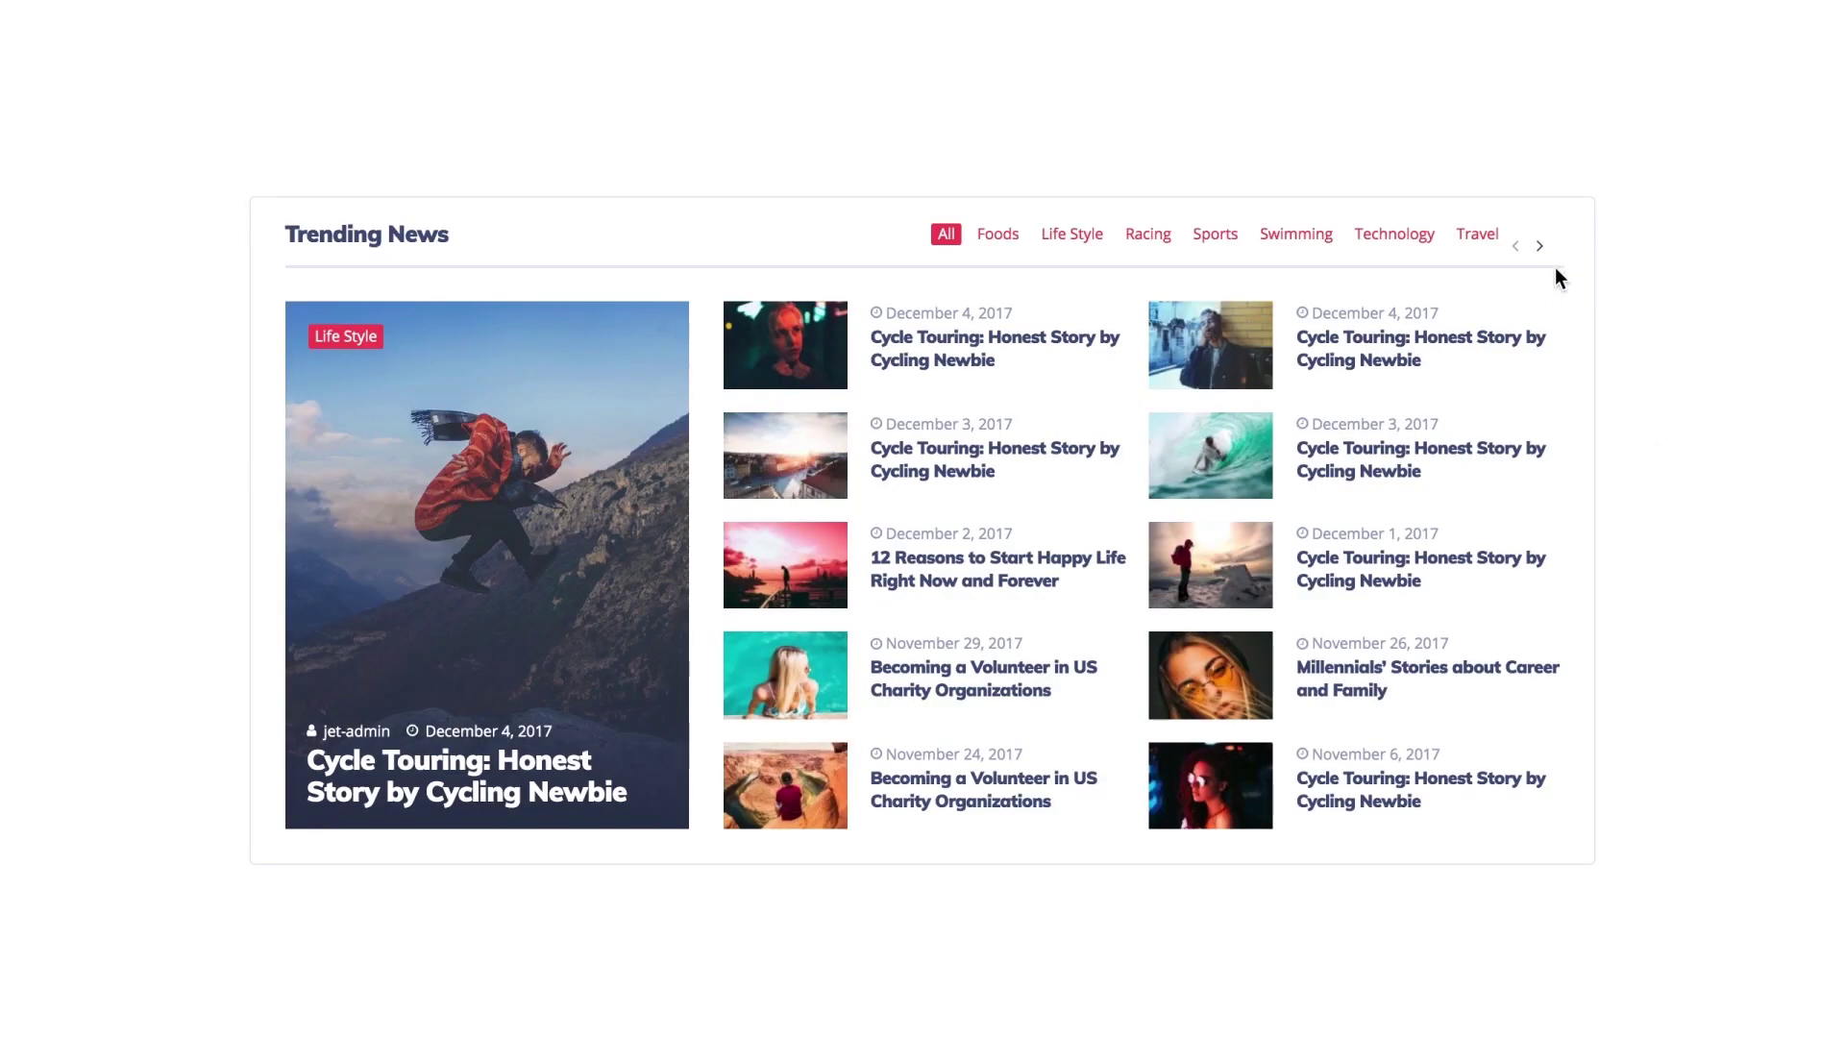
Page through the Trending News demo and filter it by Racing, Sports, News and Swimming
left_click(1541, 248)
left_click(1153, 239)
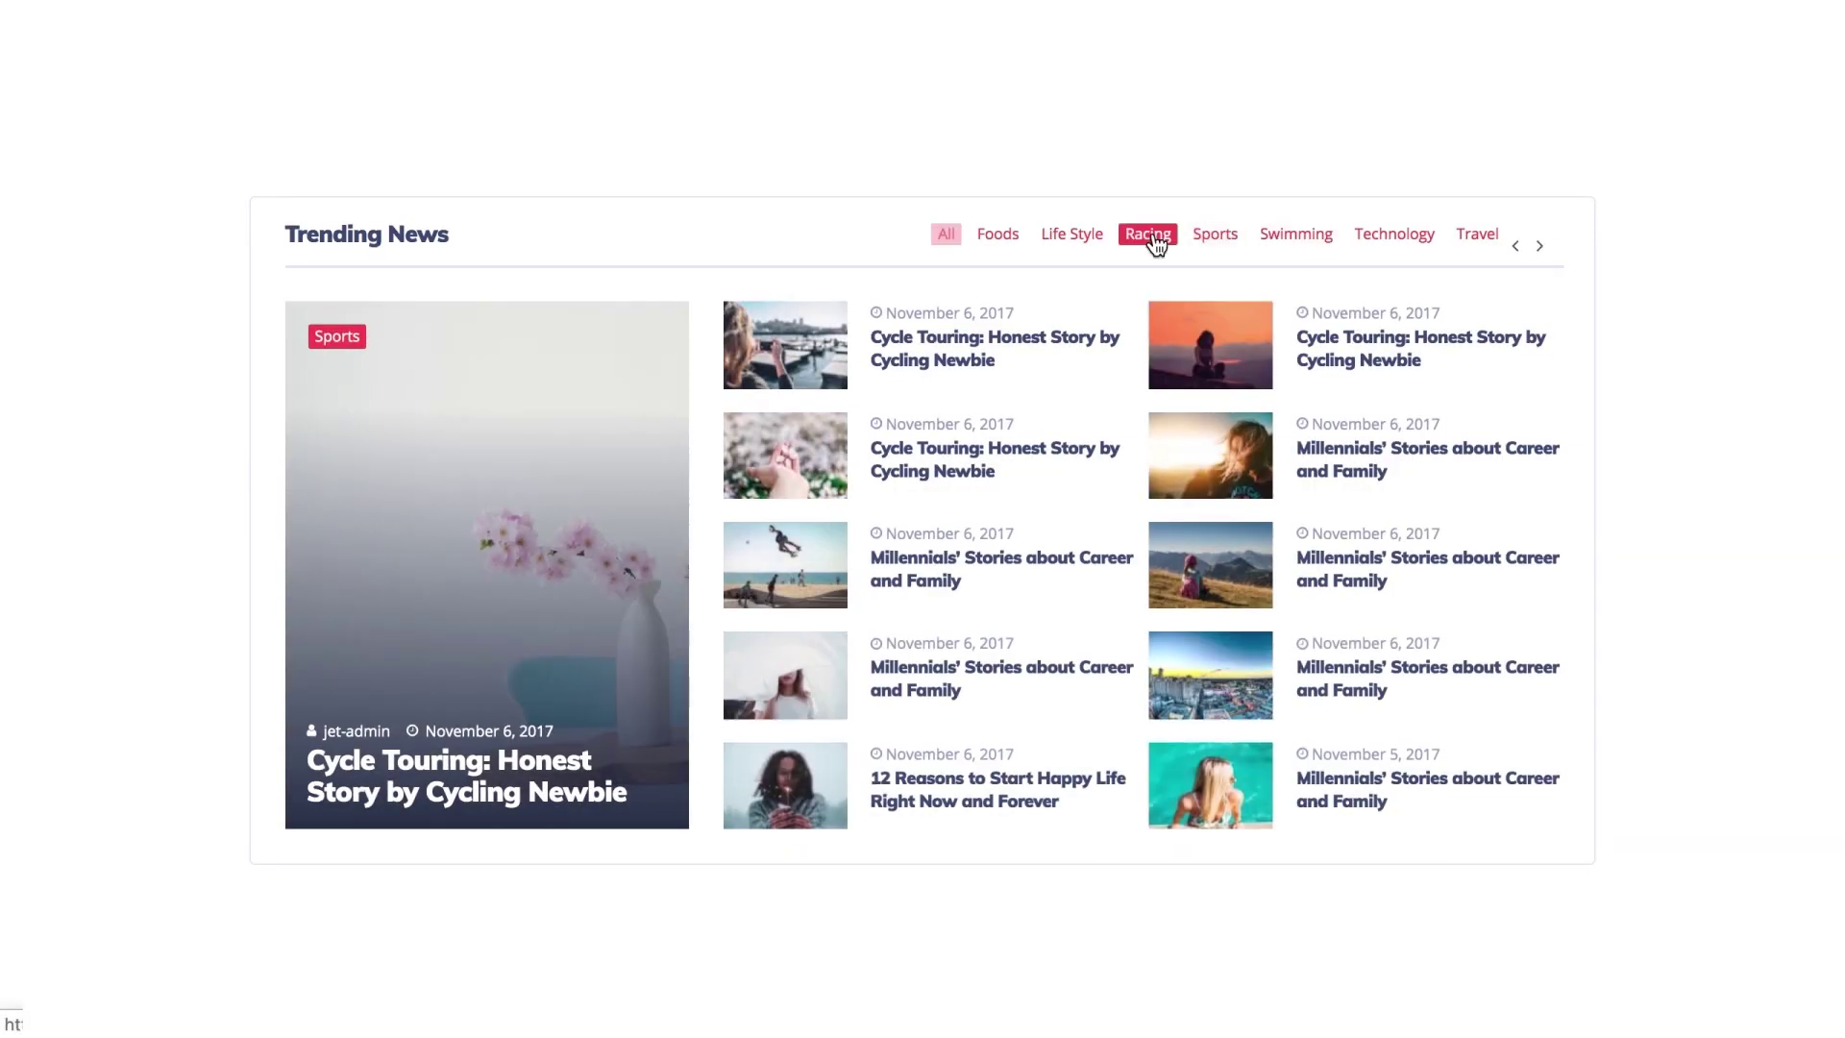
left_click(1207, 247)
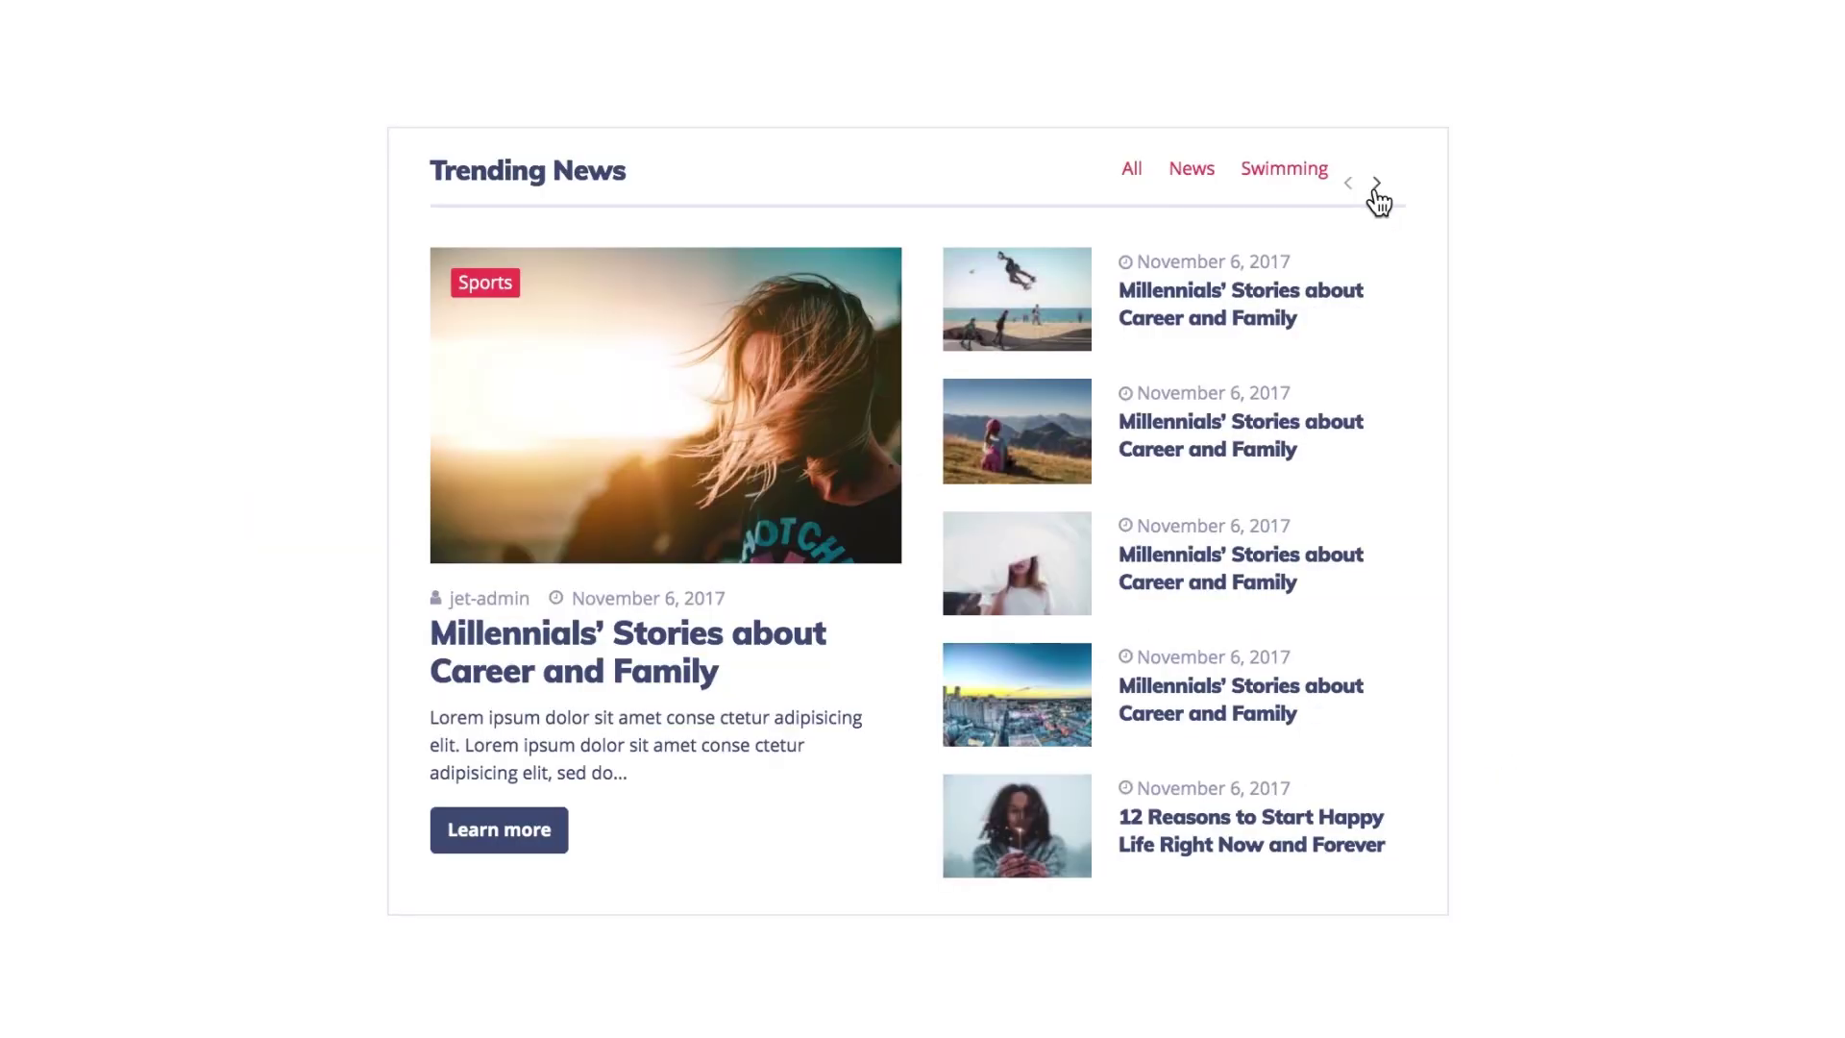
left_click(1376, 188)
left_click(1216, 177)
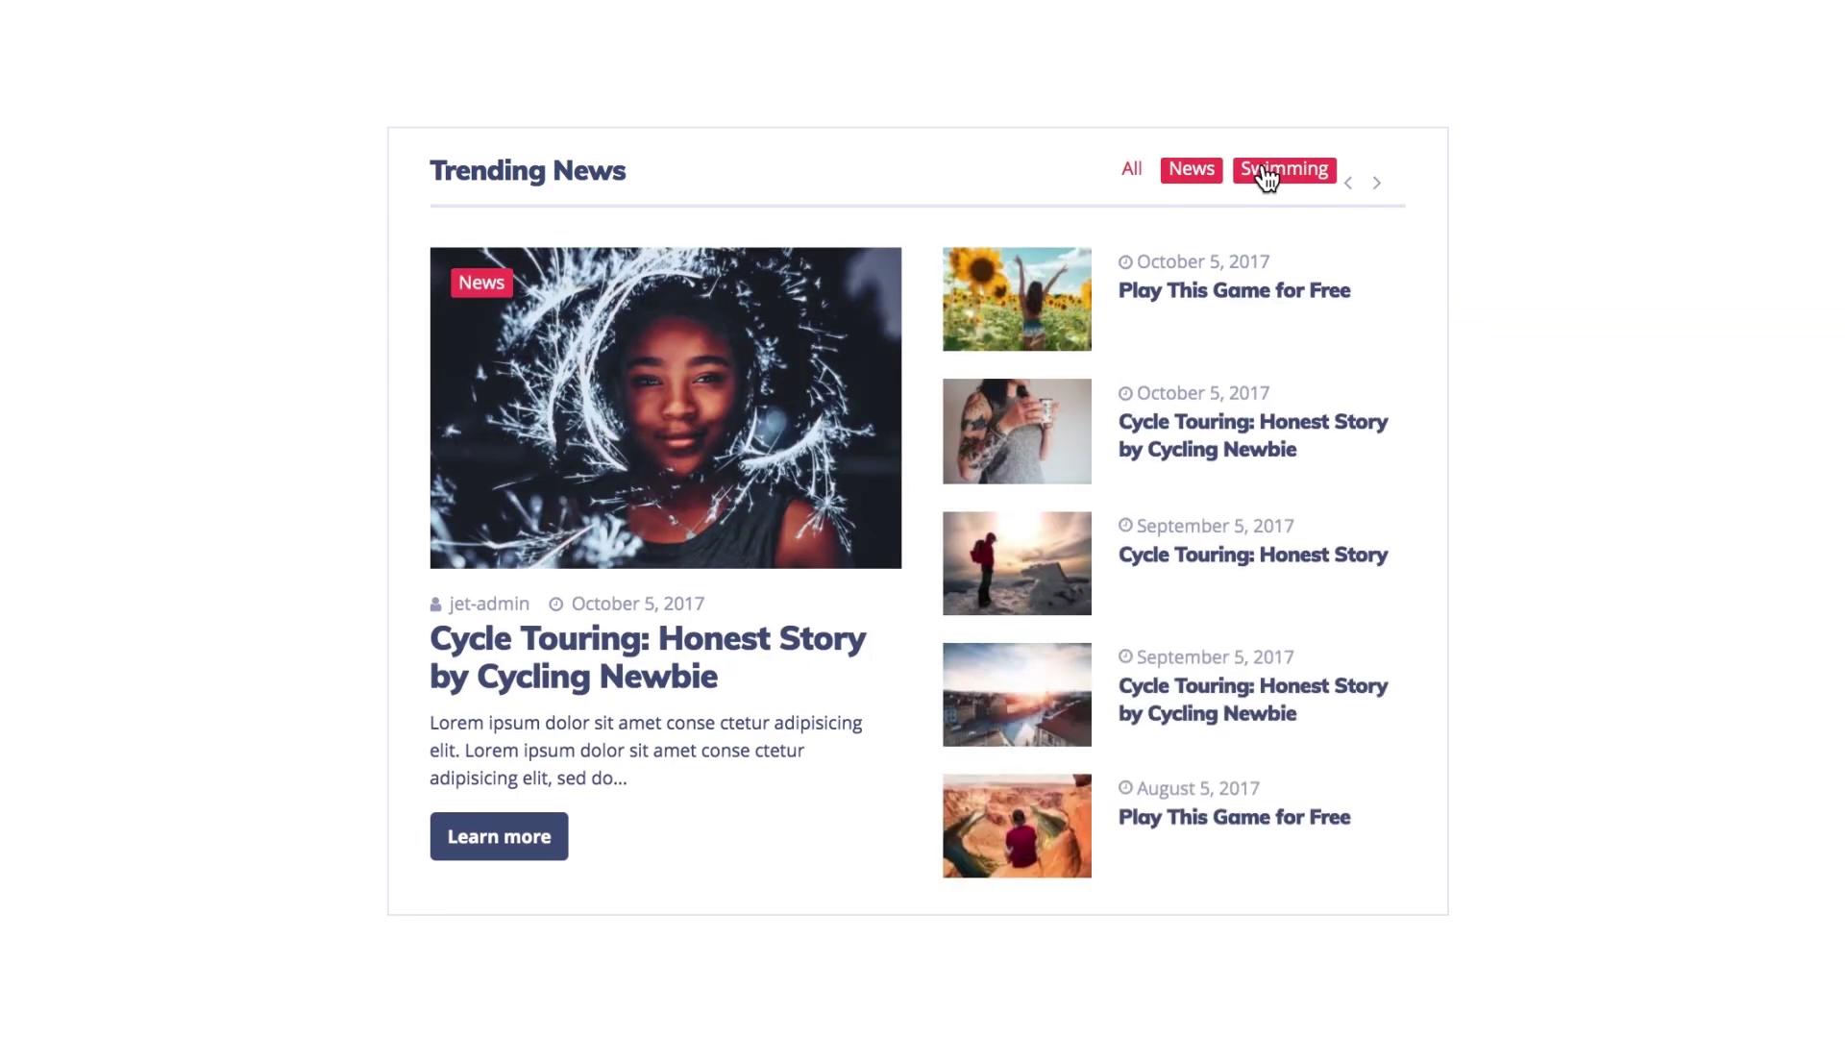
left_click(1268, 179)
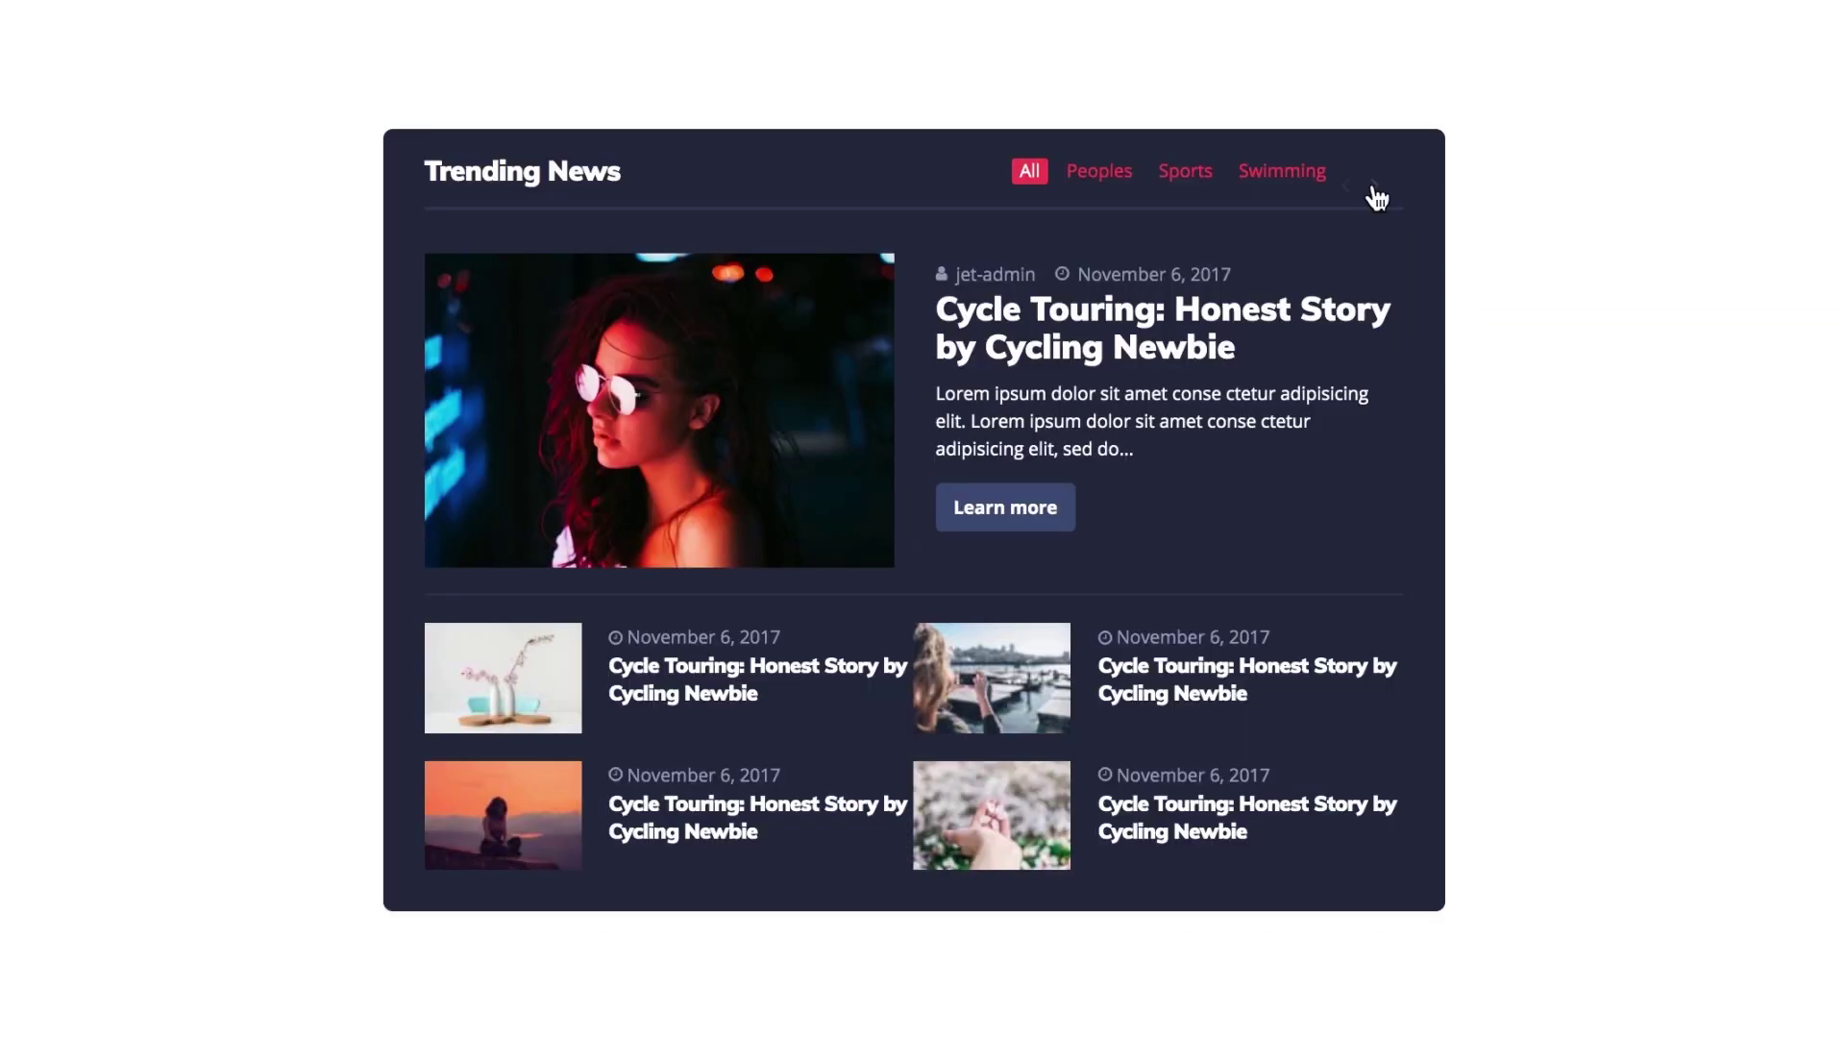
left_click(1376, 188)
left_click(1377, 190)
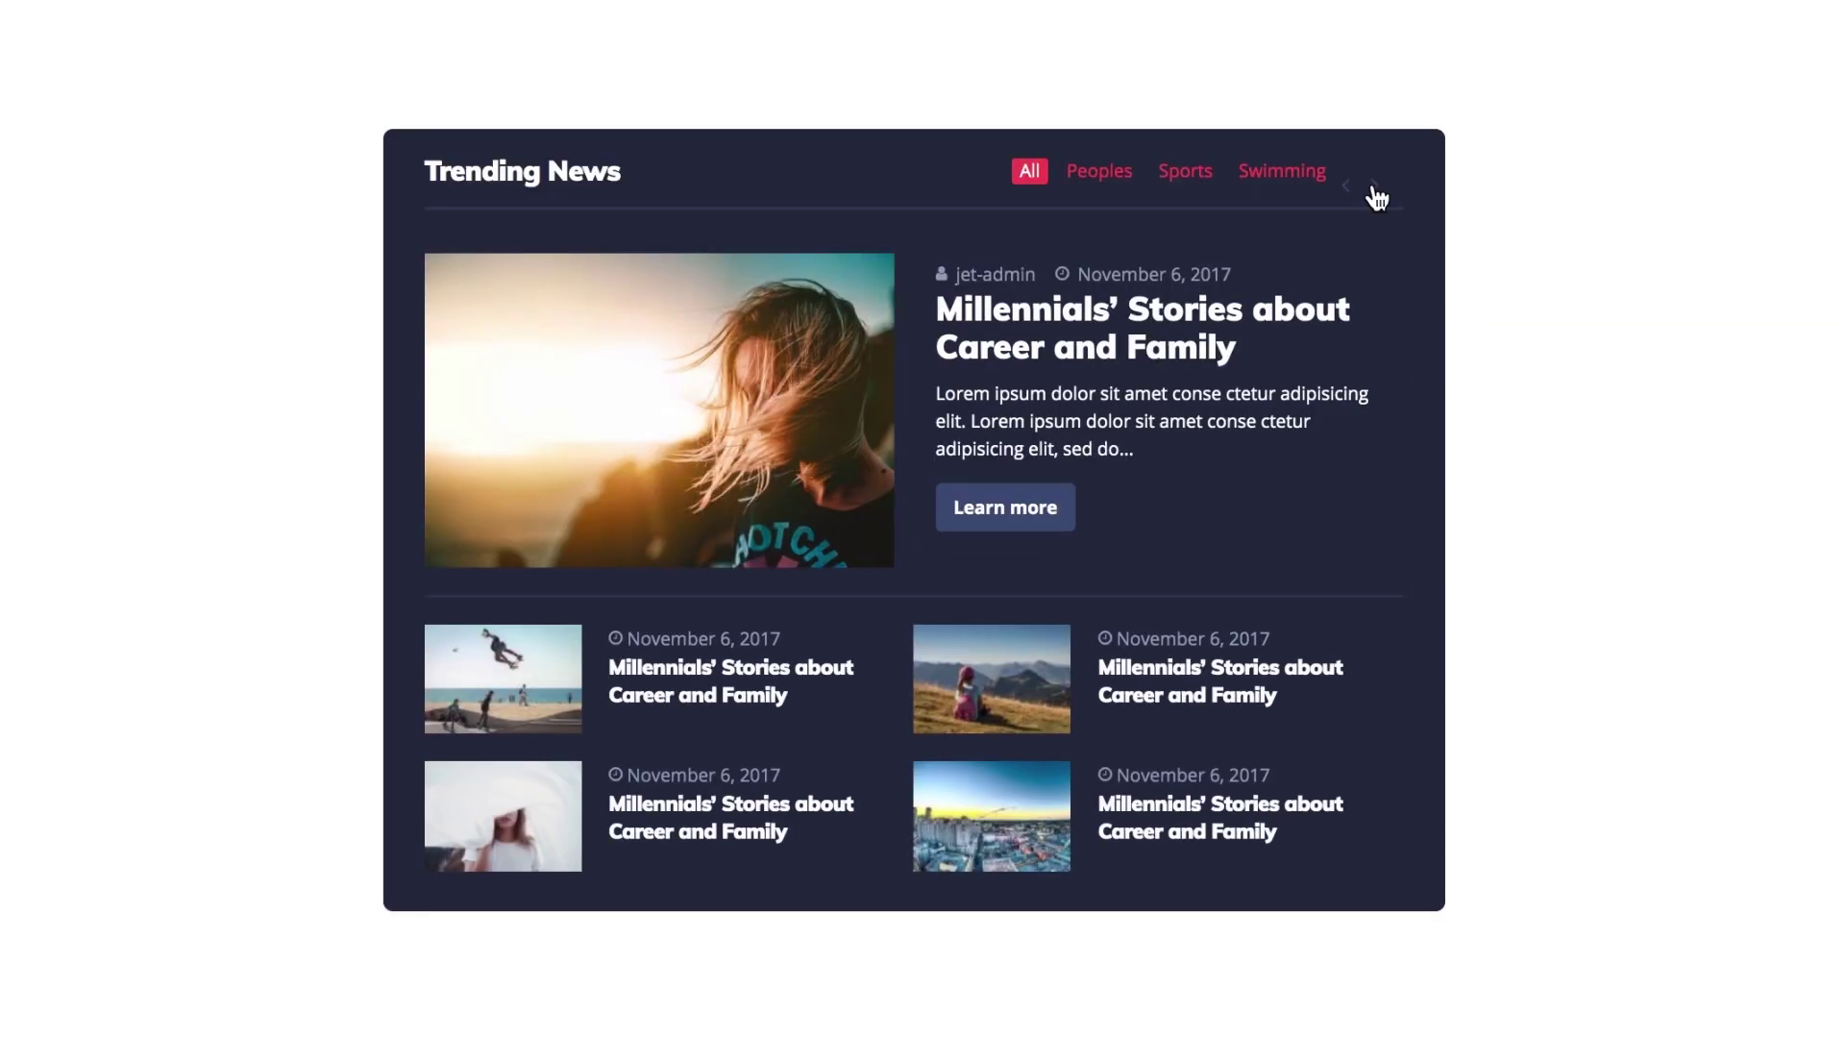
left_click(1299, 180)
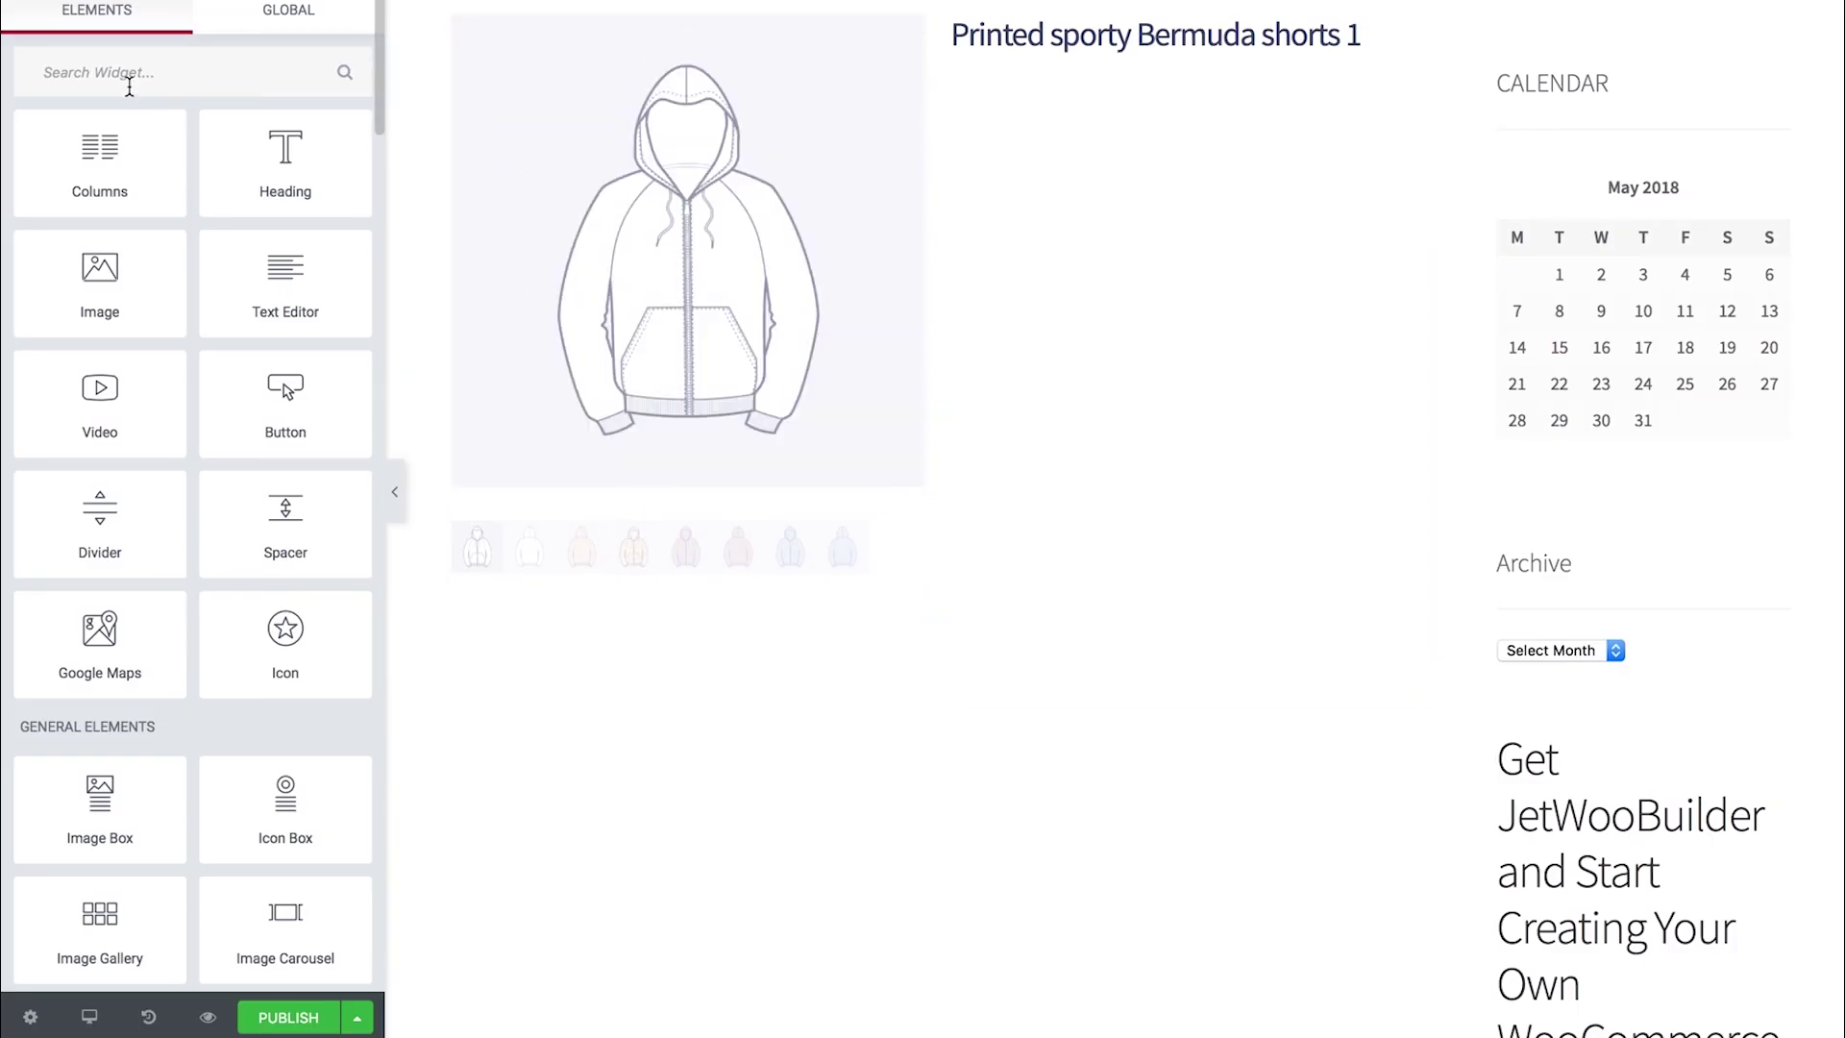
Add Single Add to Cart, Single Price and Single Rating widgets to the product layout
type("add to")
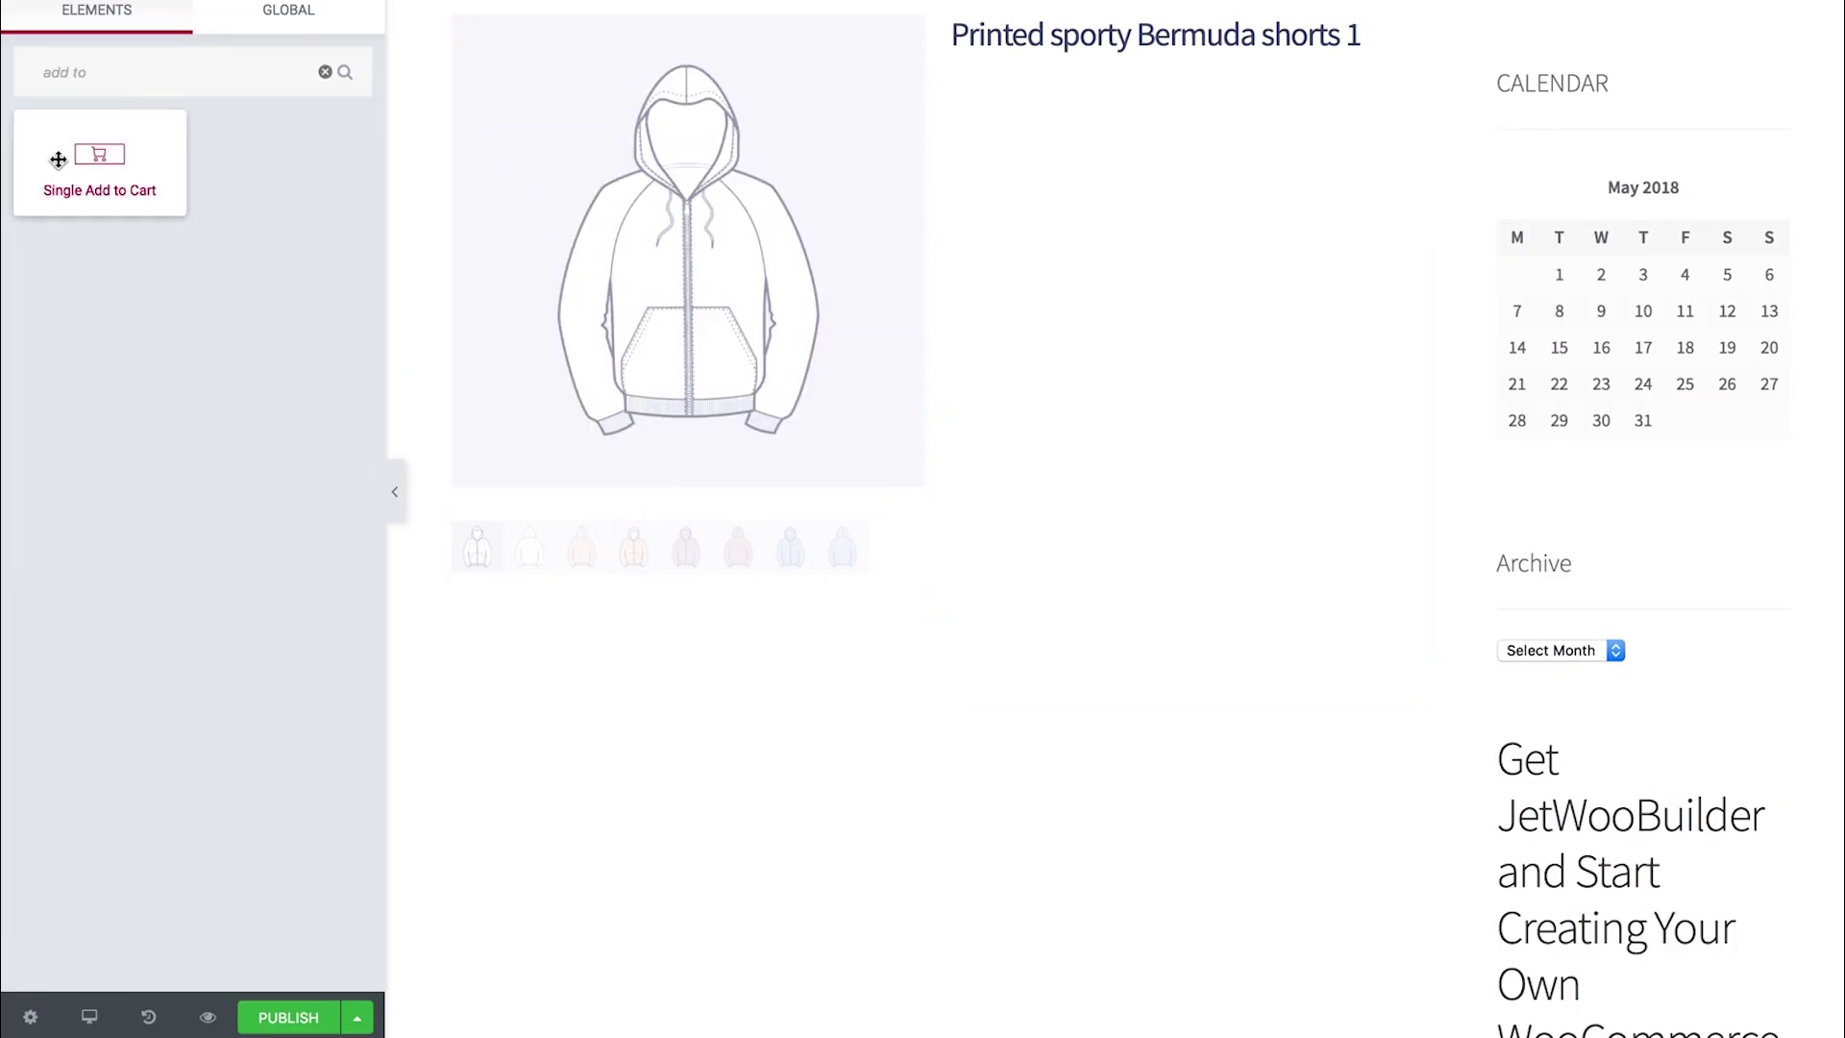
left_click_drag(57, 159, 528, 49)
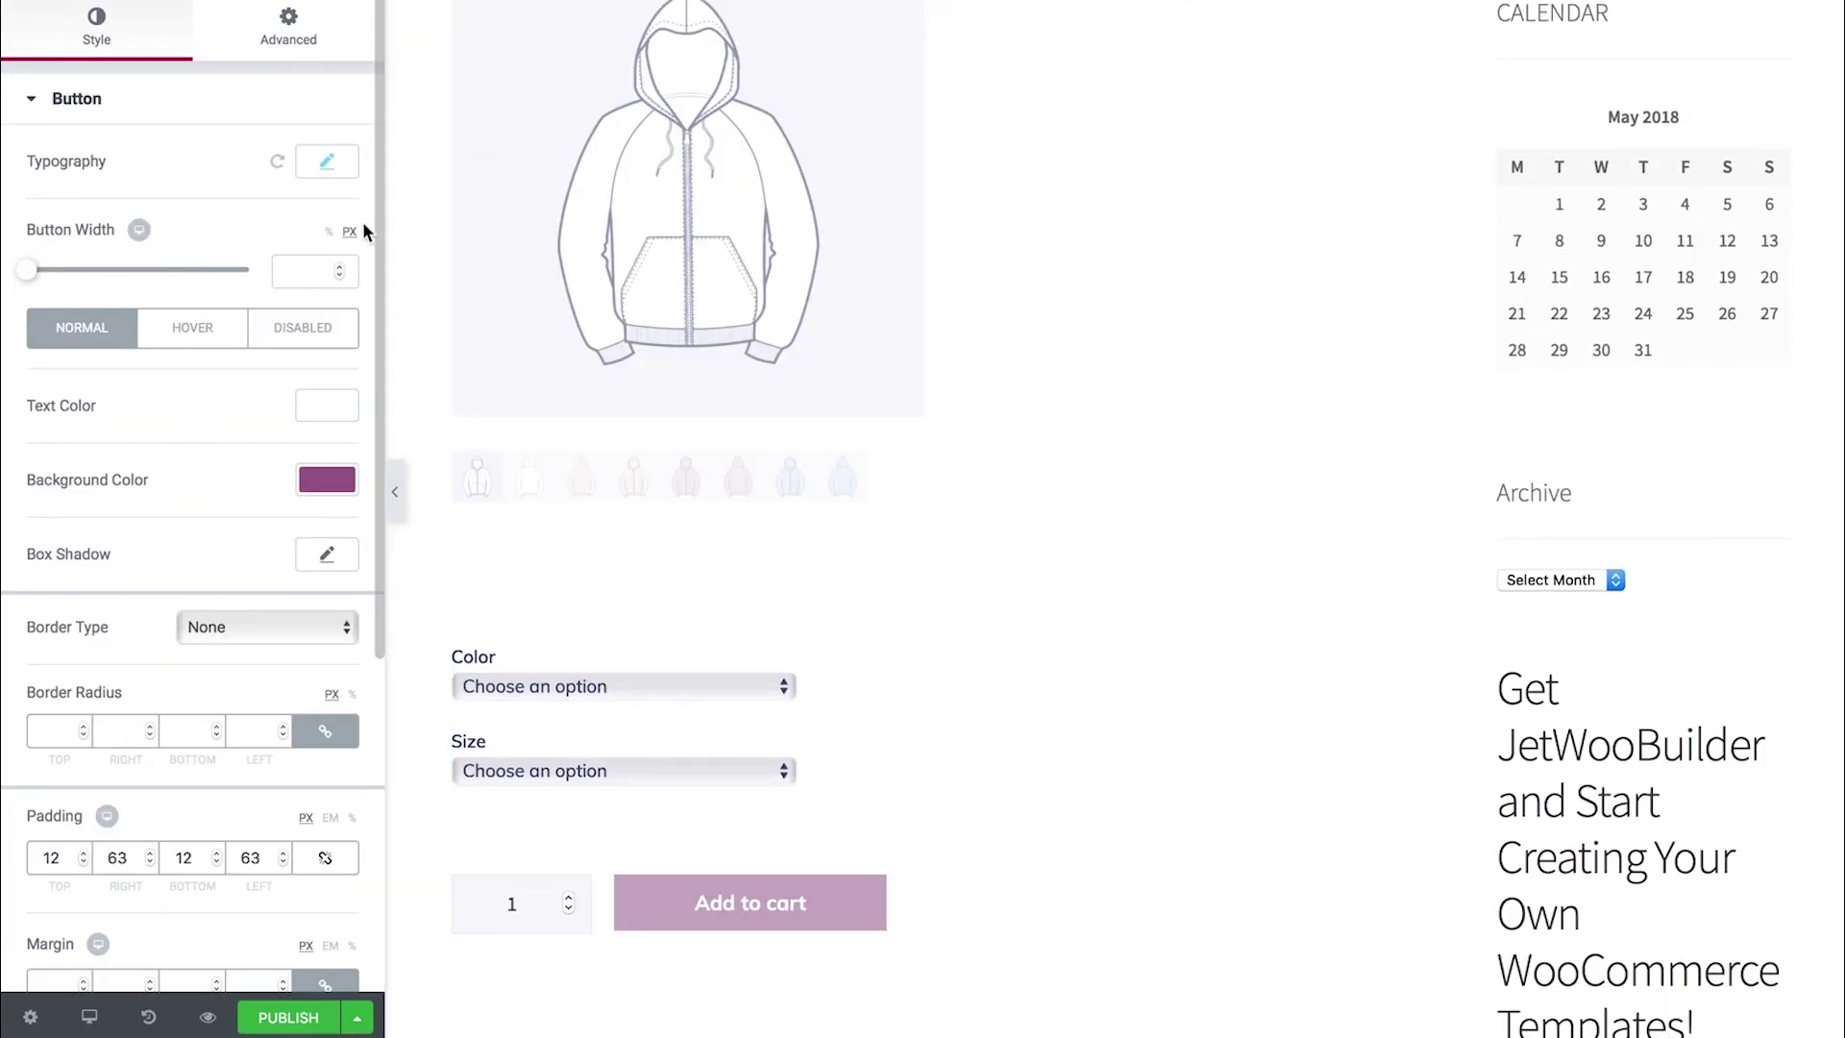
left_click(357, 3)
type("price")
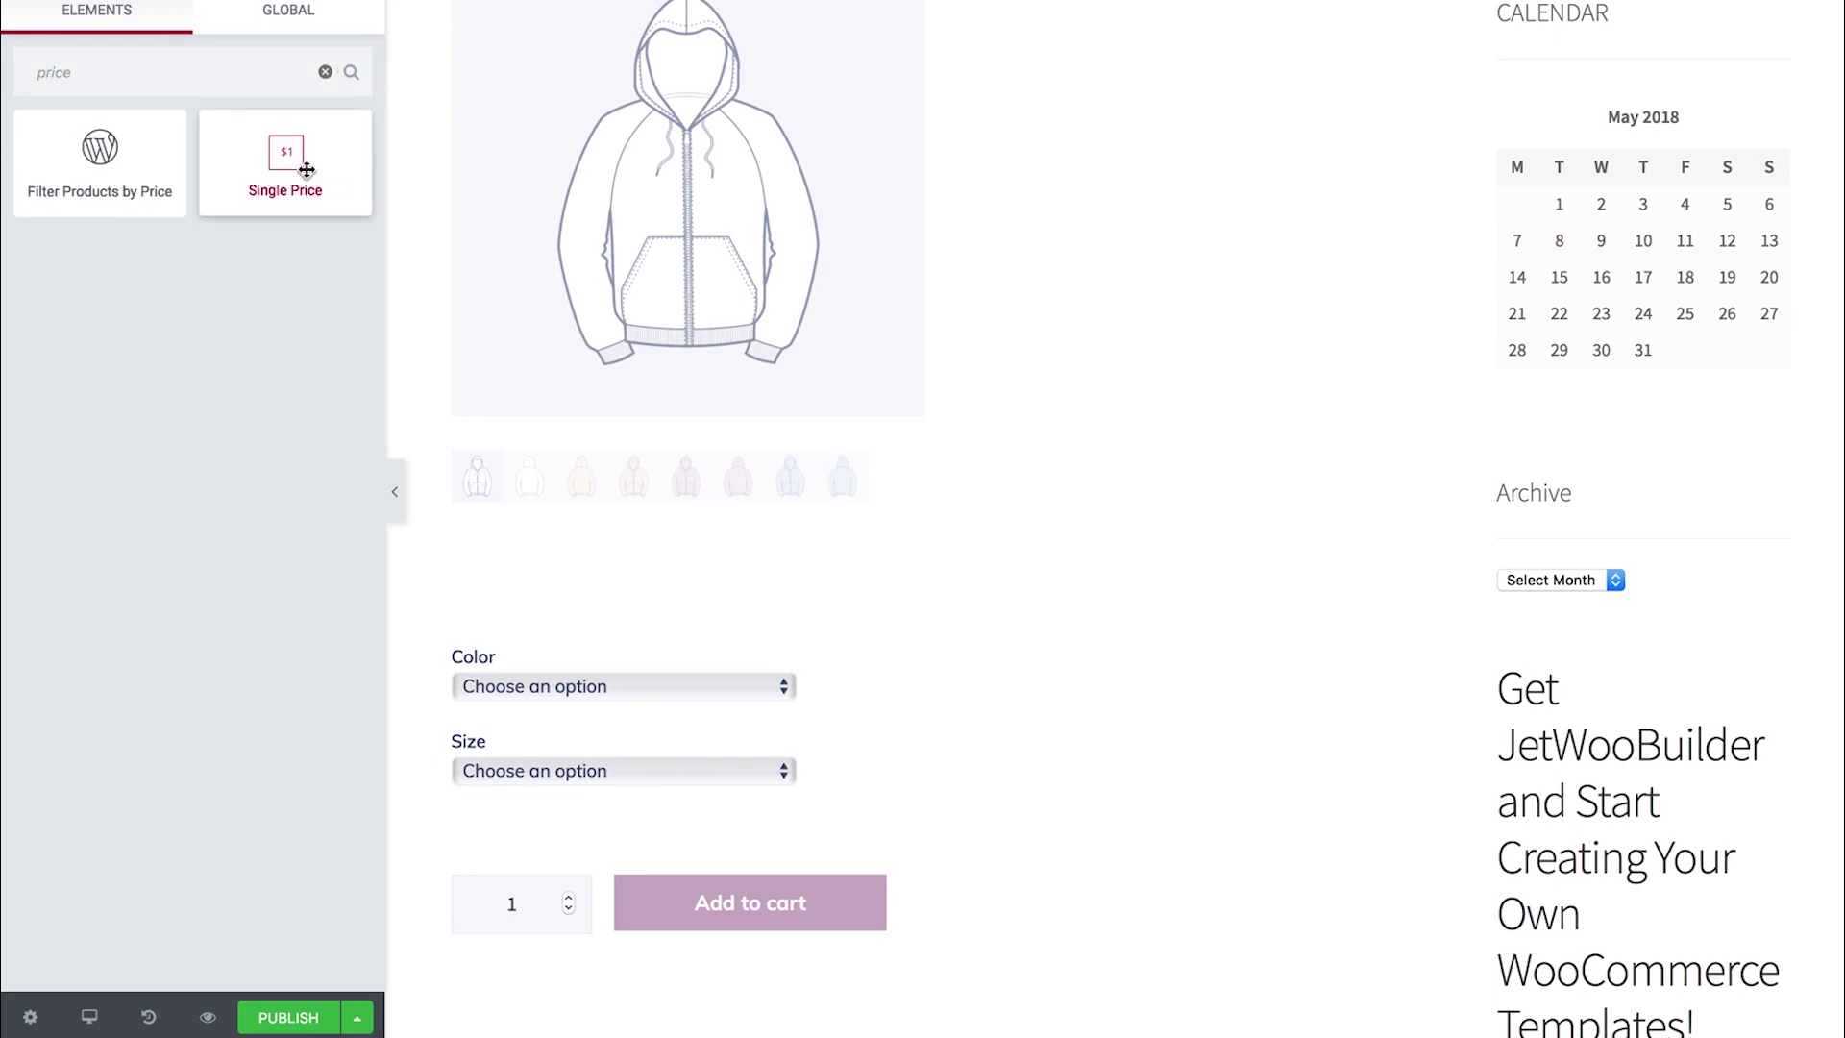
left_click_drag(306, 169, 1201, 173)
left_click(357, 3)
type("single rating")
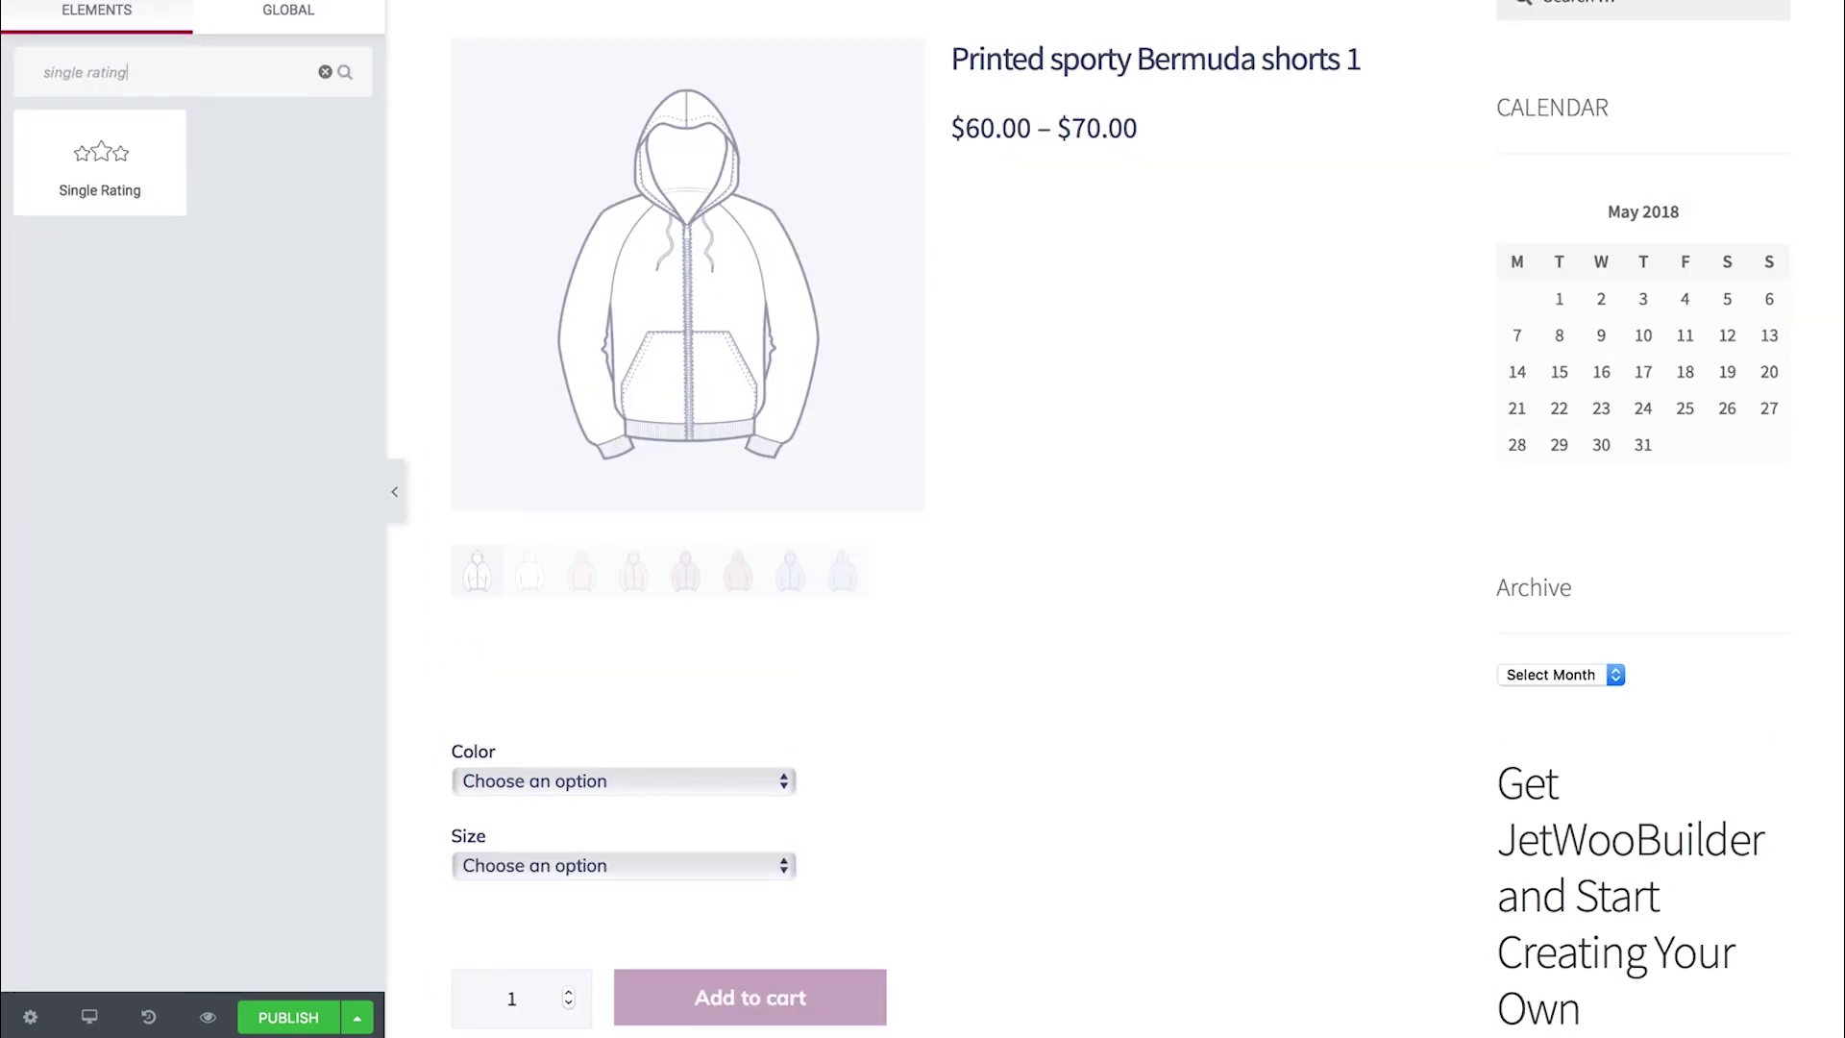
left_click_drag(100, 164, 1163, 173)
left_click(357, 3)
Move the rating above the price, then add Single Excerpt, Single Meta and Single Tabs
left_click(1057, 198)
left_click(357, 3)
type("excerpt")
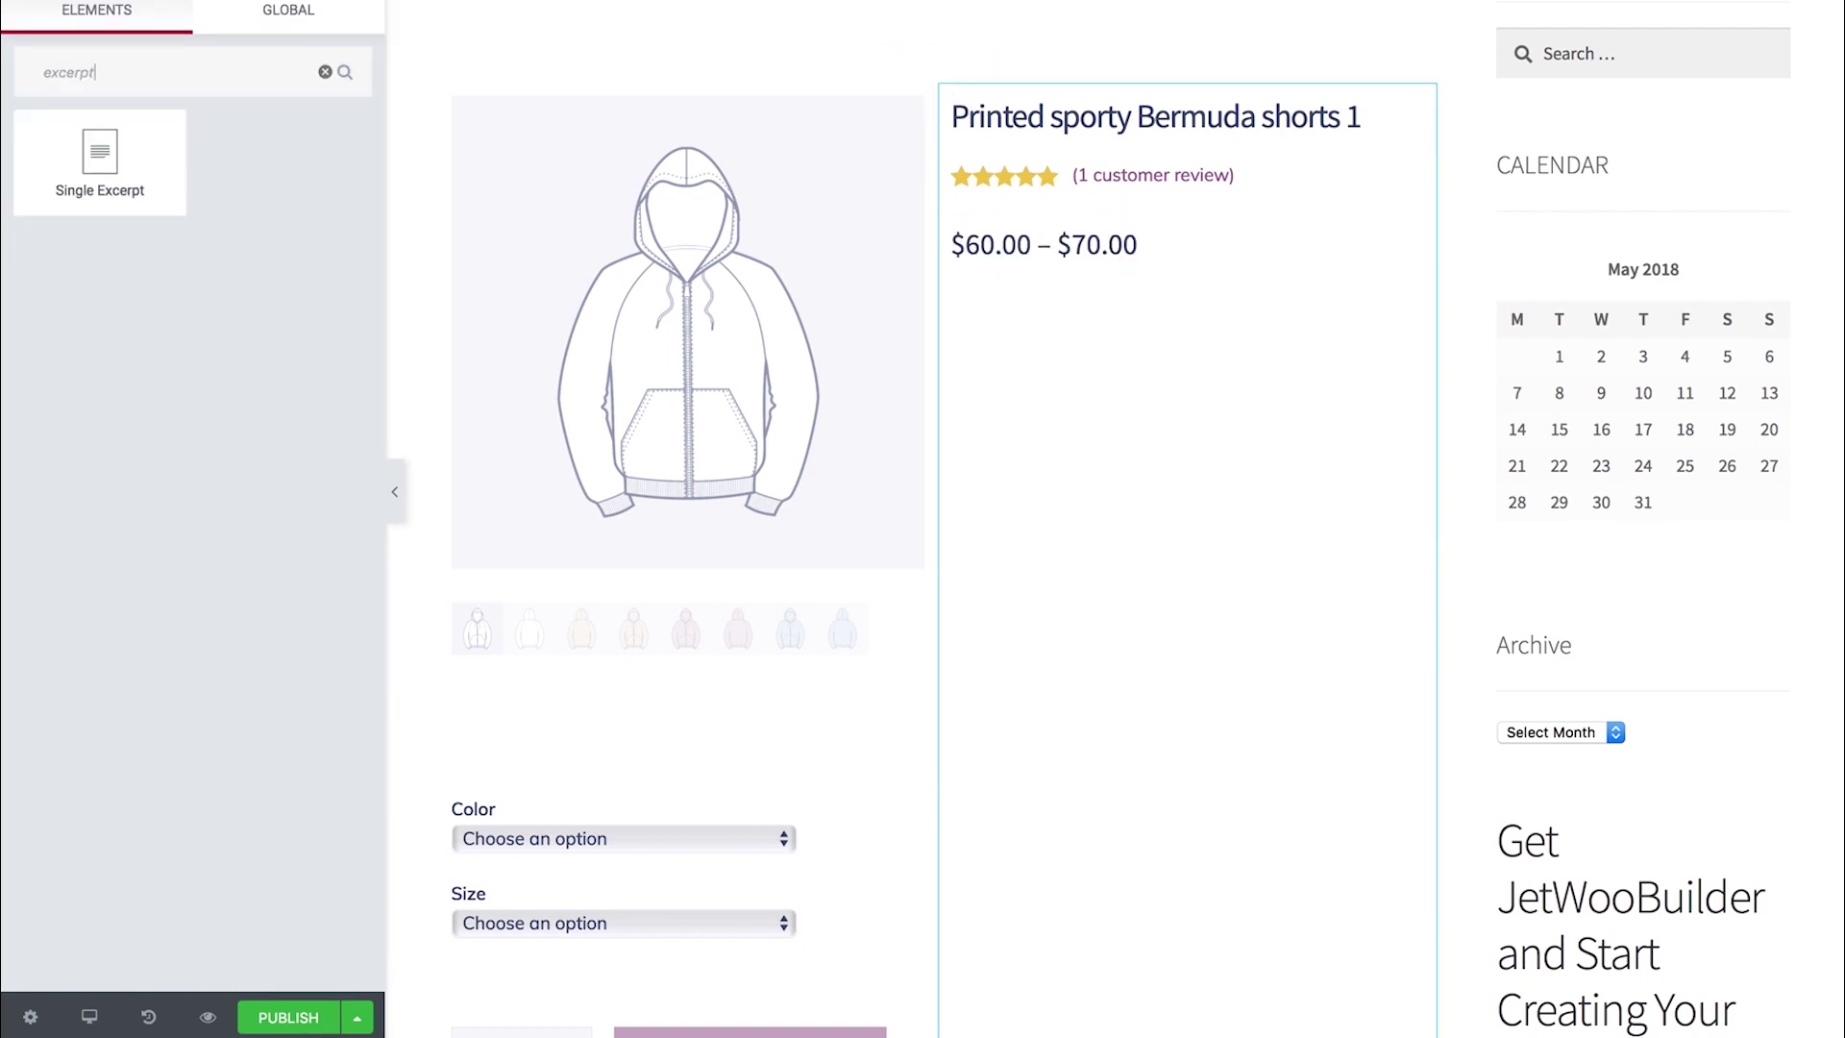
left_click_drag(100, 164, 1192, 317)
left_click(358, 3)
type("m")
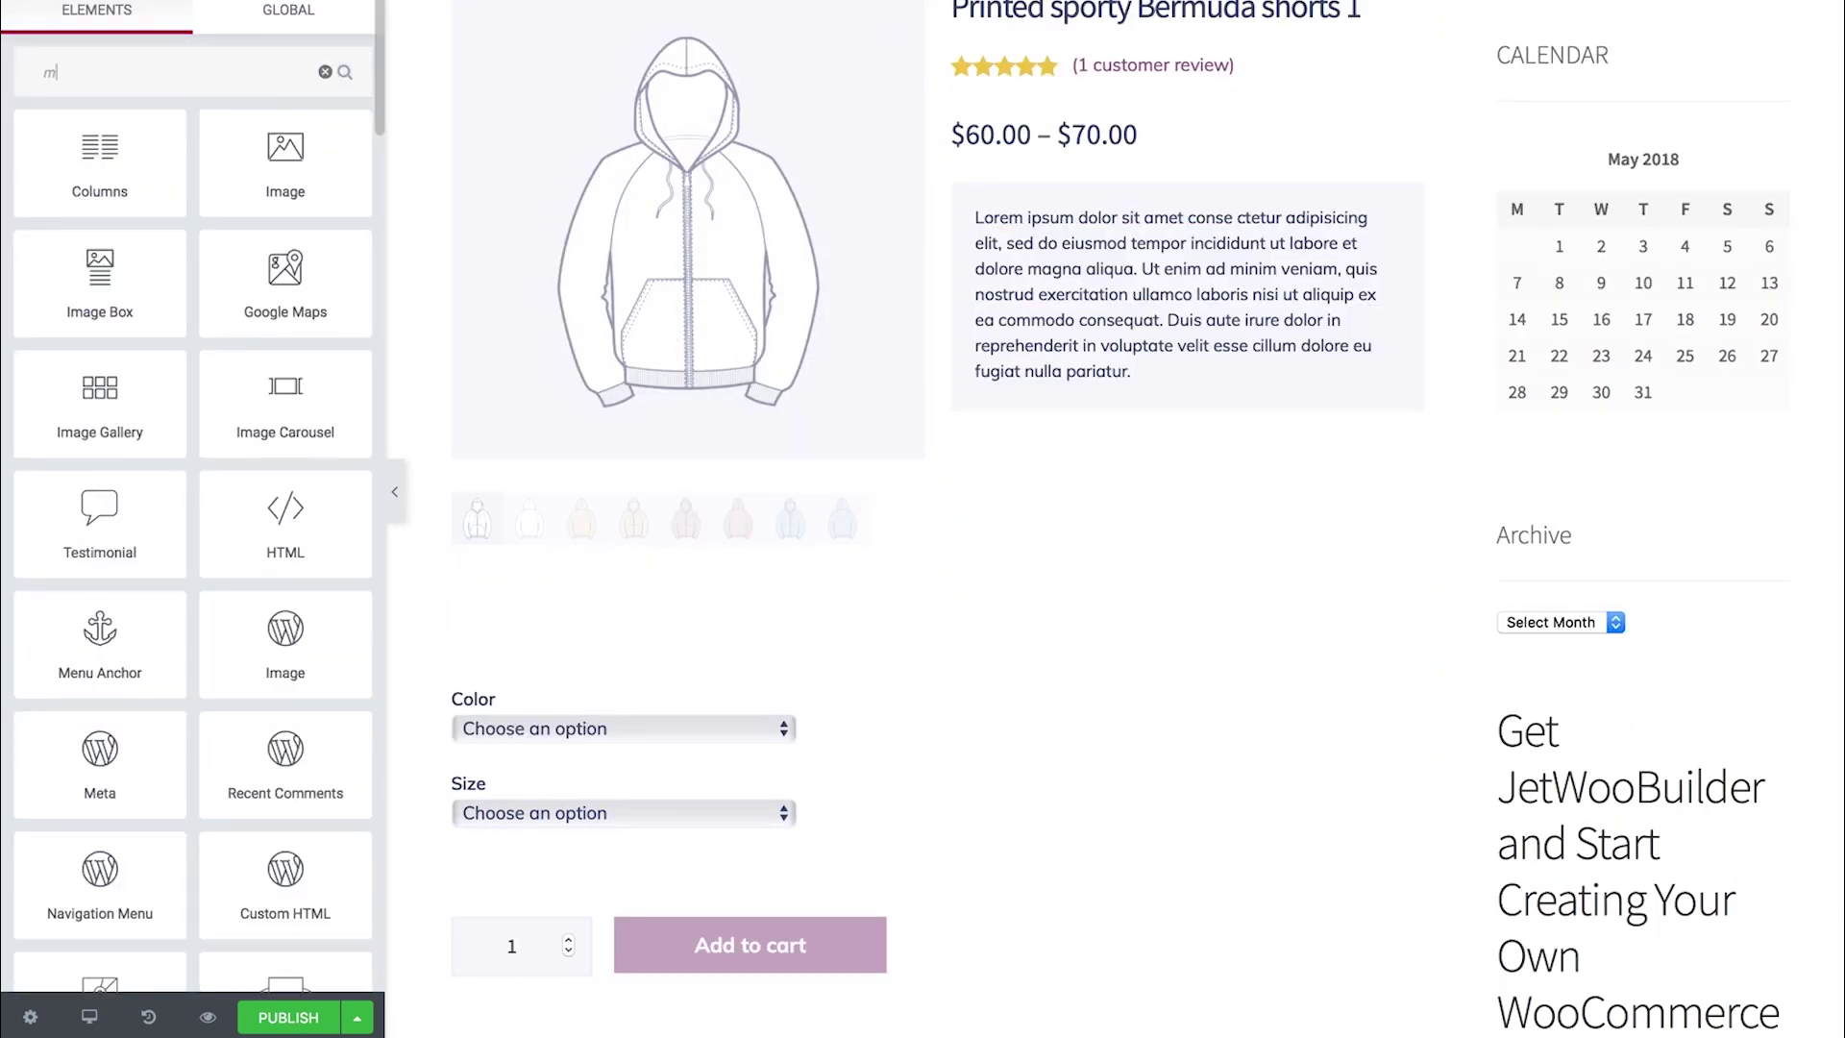
type("eta")
left_click_drag(286, 163, 1192, 197)
left_click(358, 2)
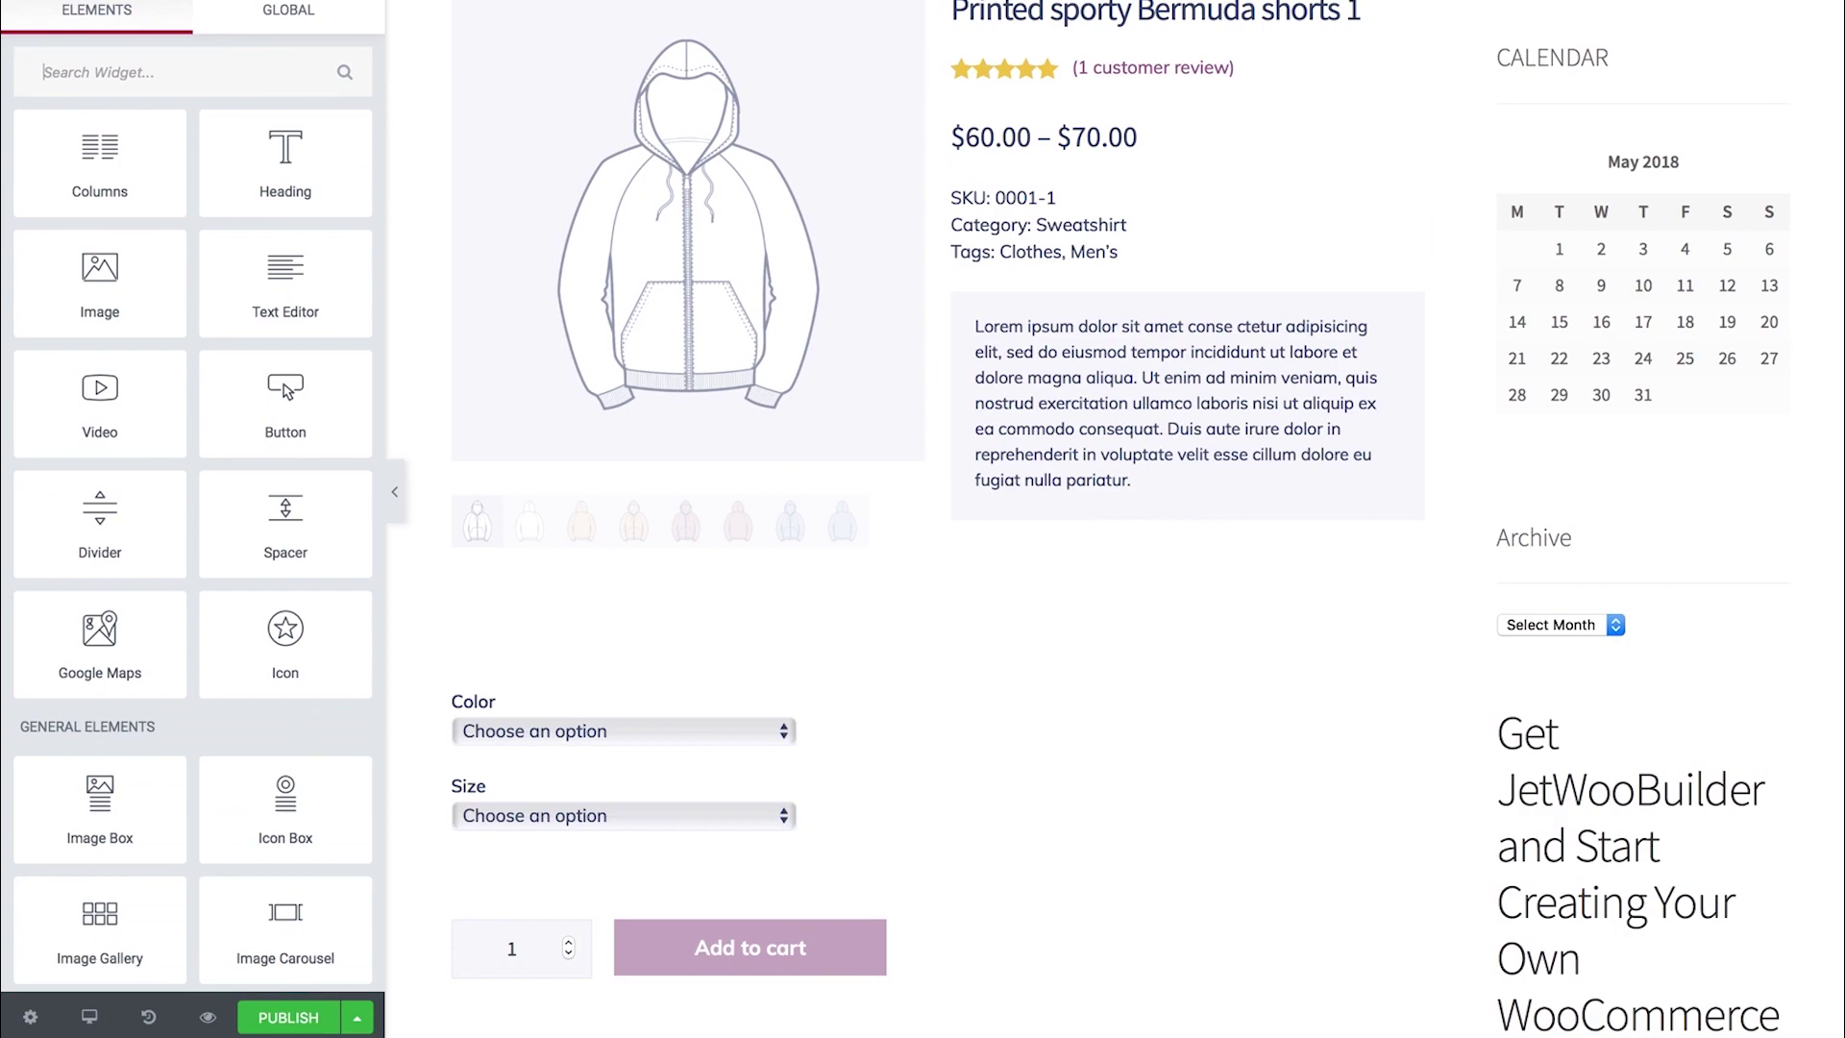
type("tabs")
left_click_drag(365, 165, 1105, 487)
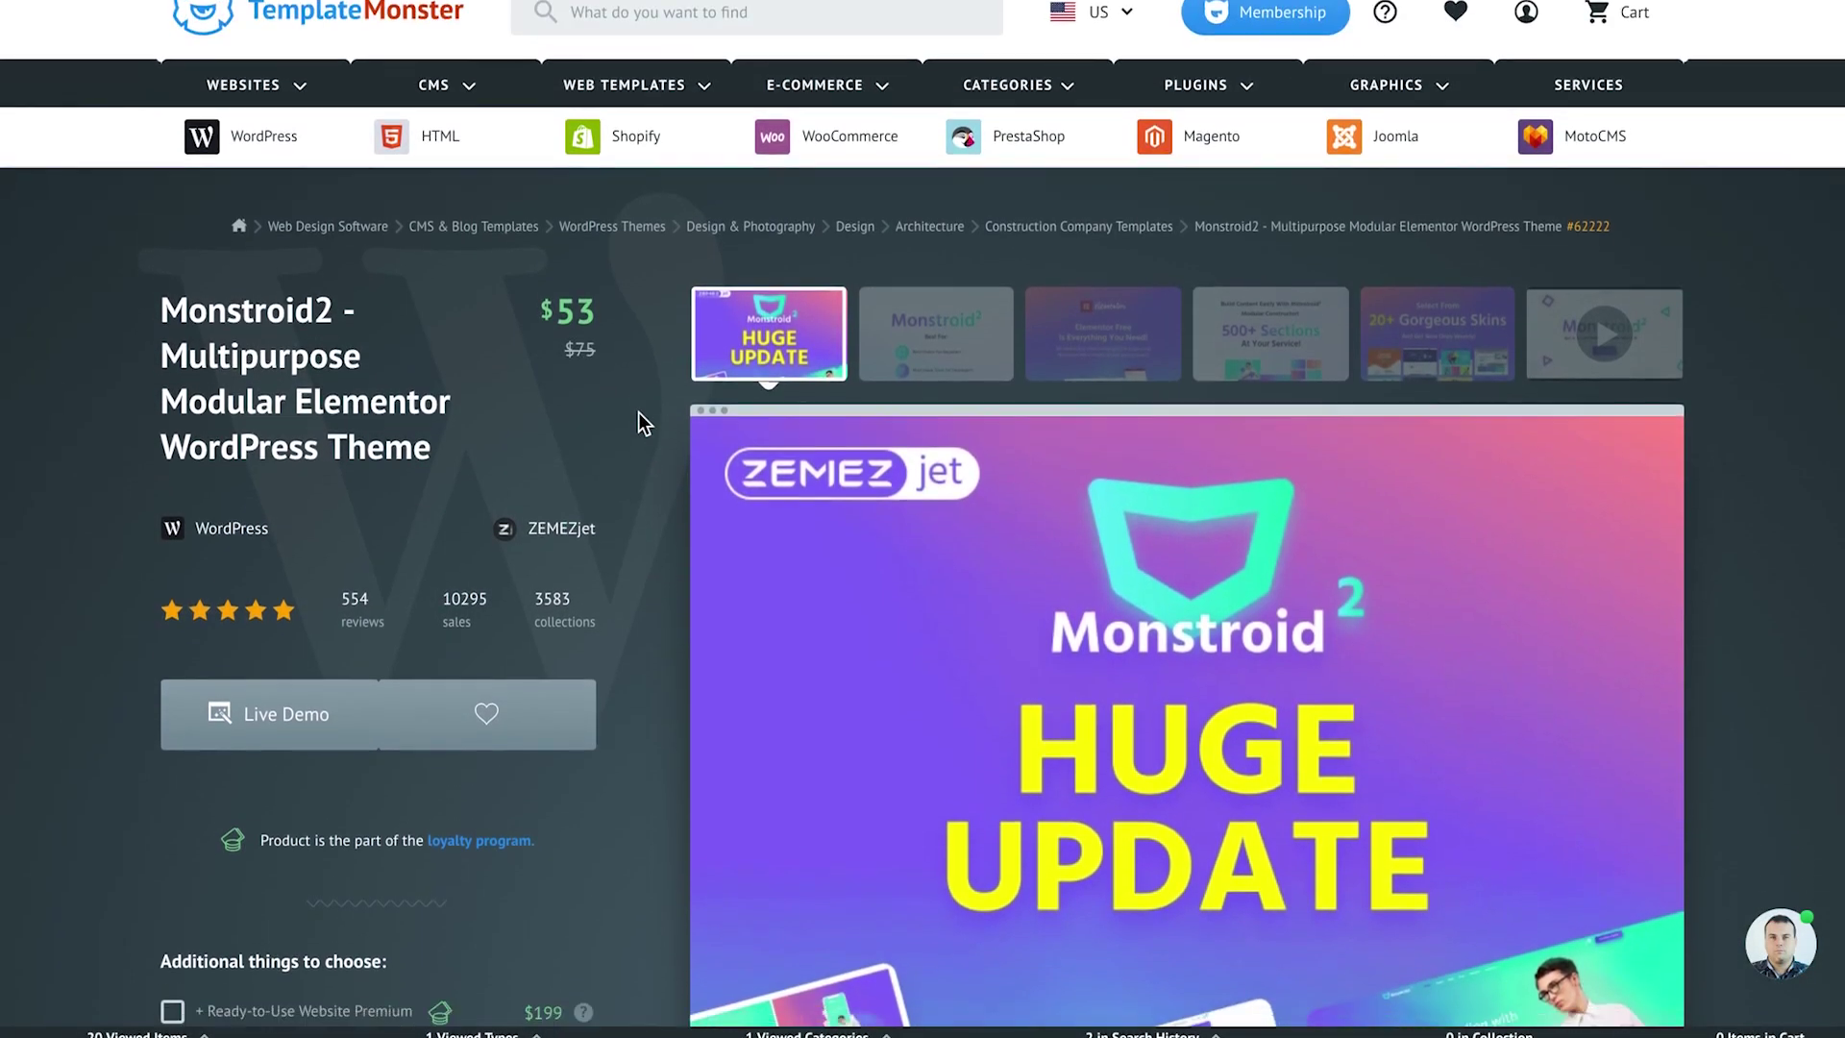
scroll(638, 413, "down", 2)
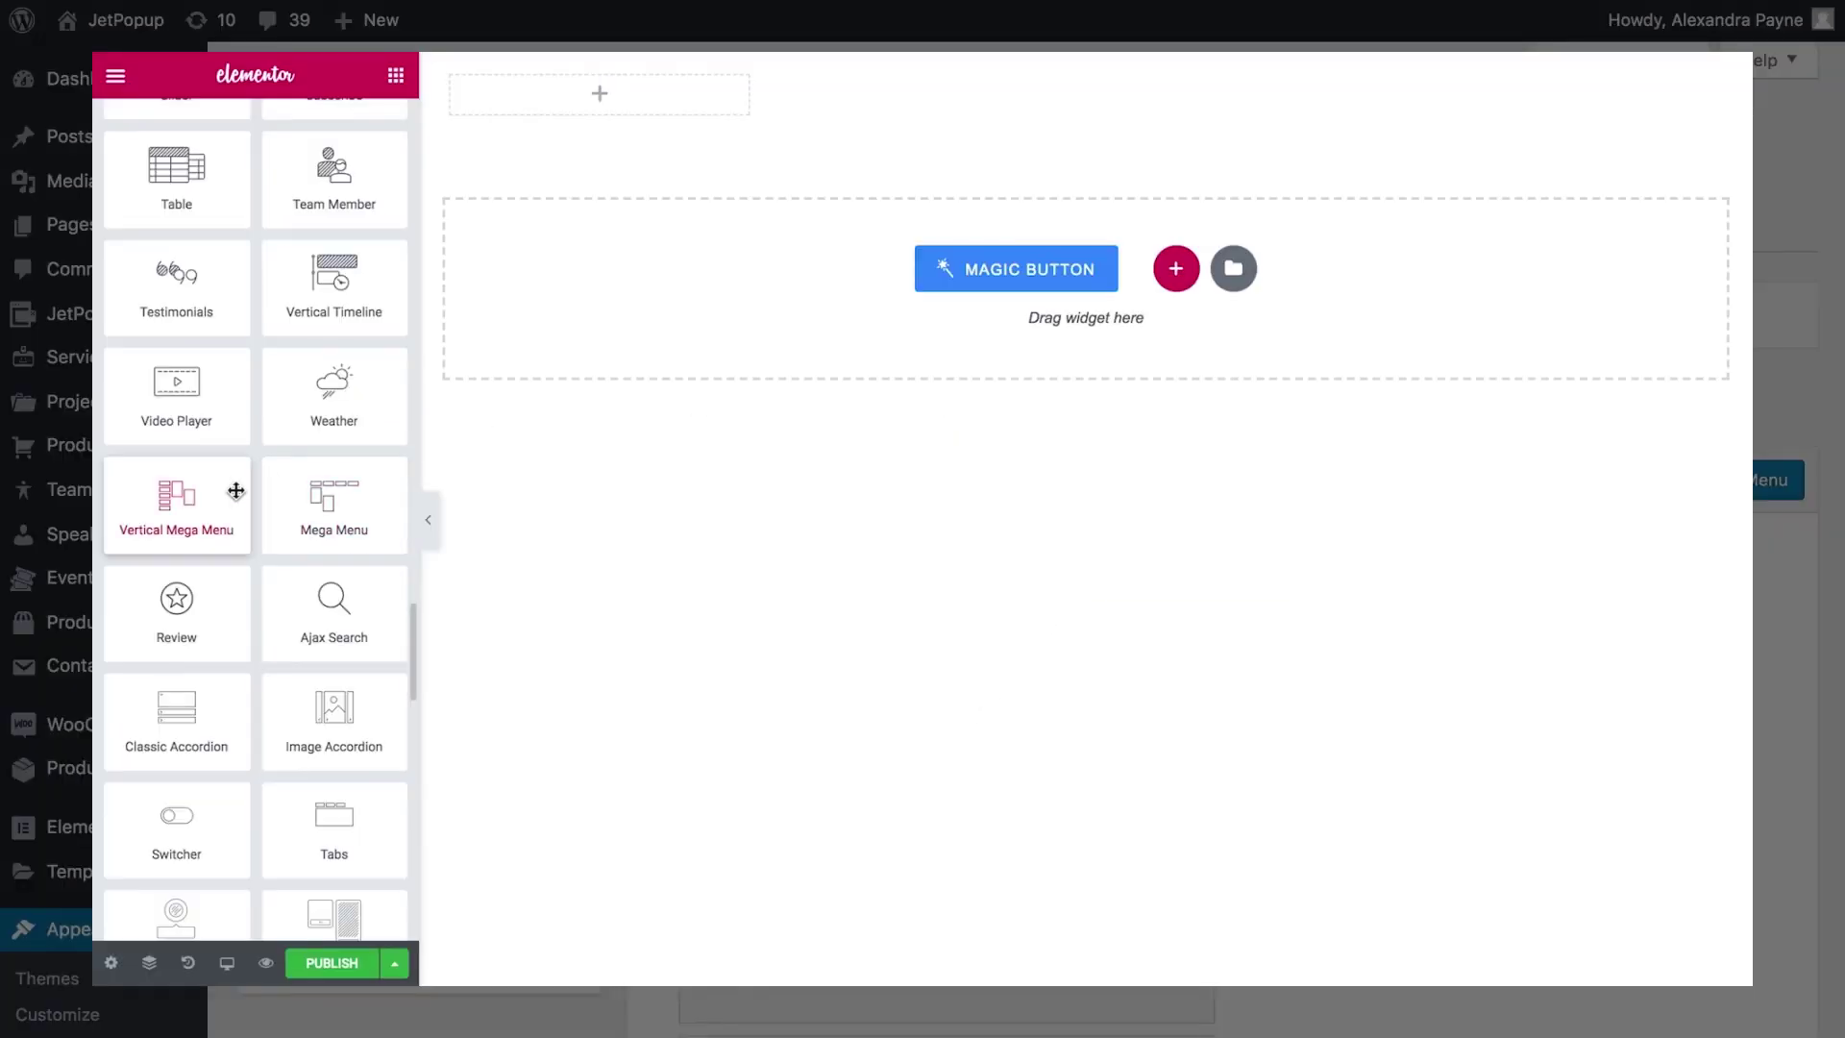
Add a Vertical Mega Menu, Smart Posts Tiles and a video grid, previewing the menu dropdowns
left_click_drag(235, 492, 610, 90)
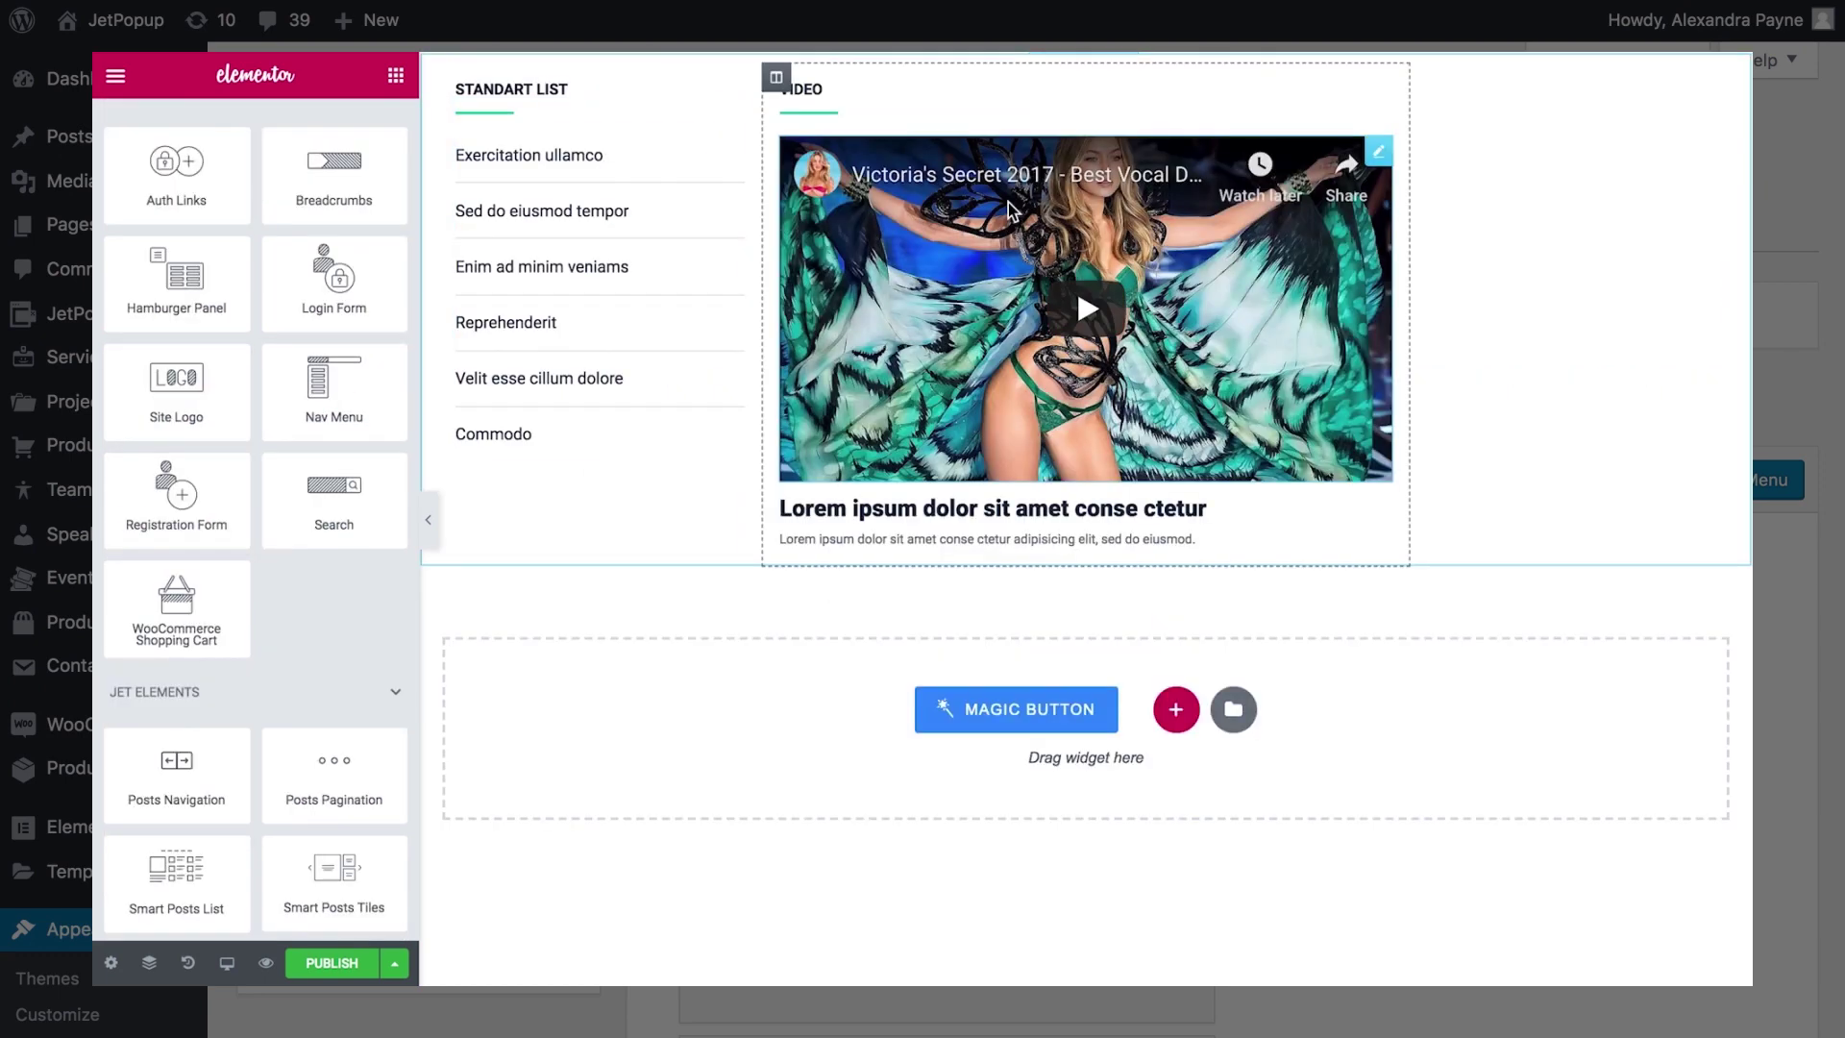
left_click_drag(342, 878, 1524, 473)
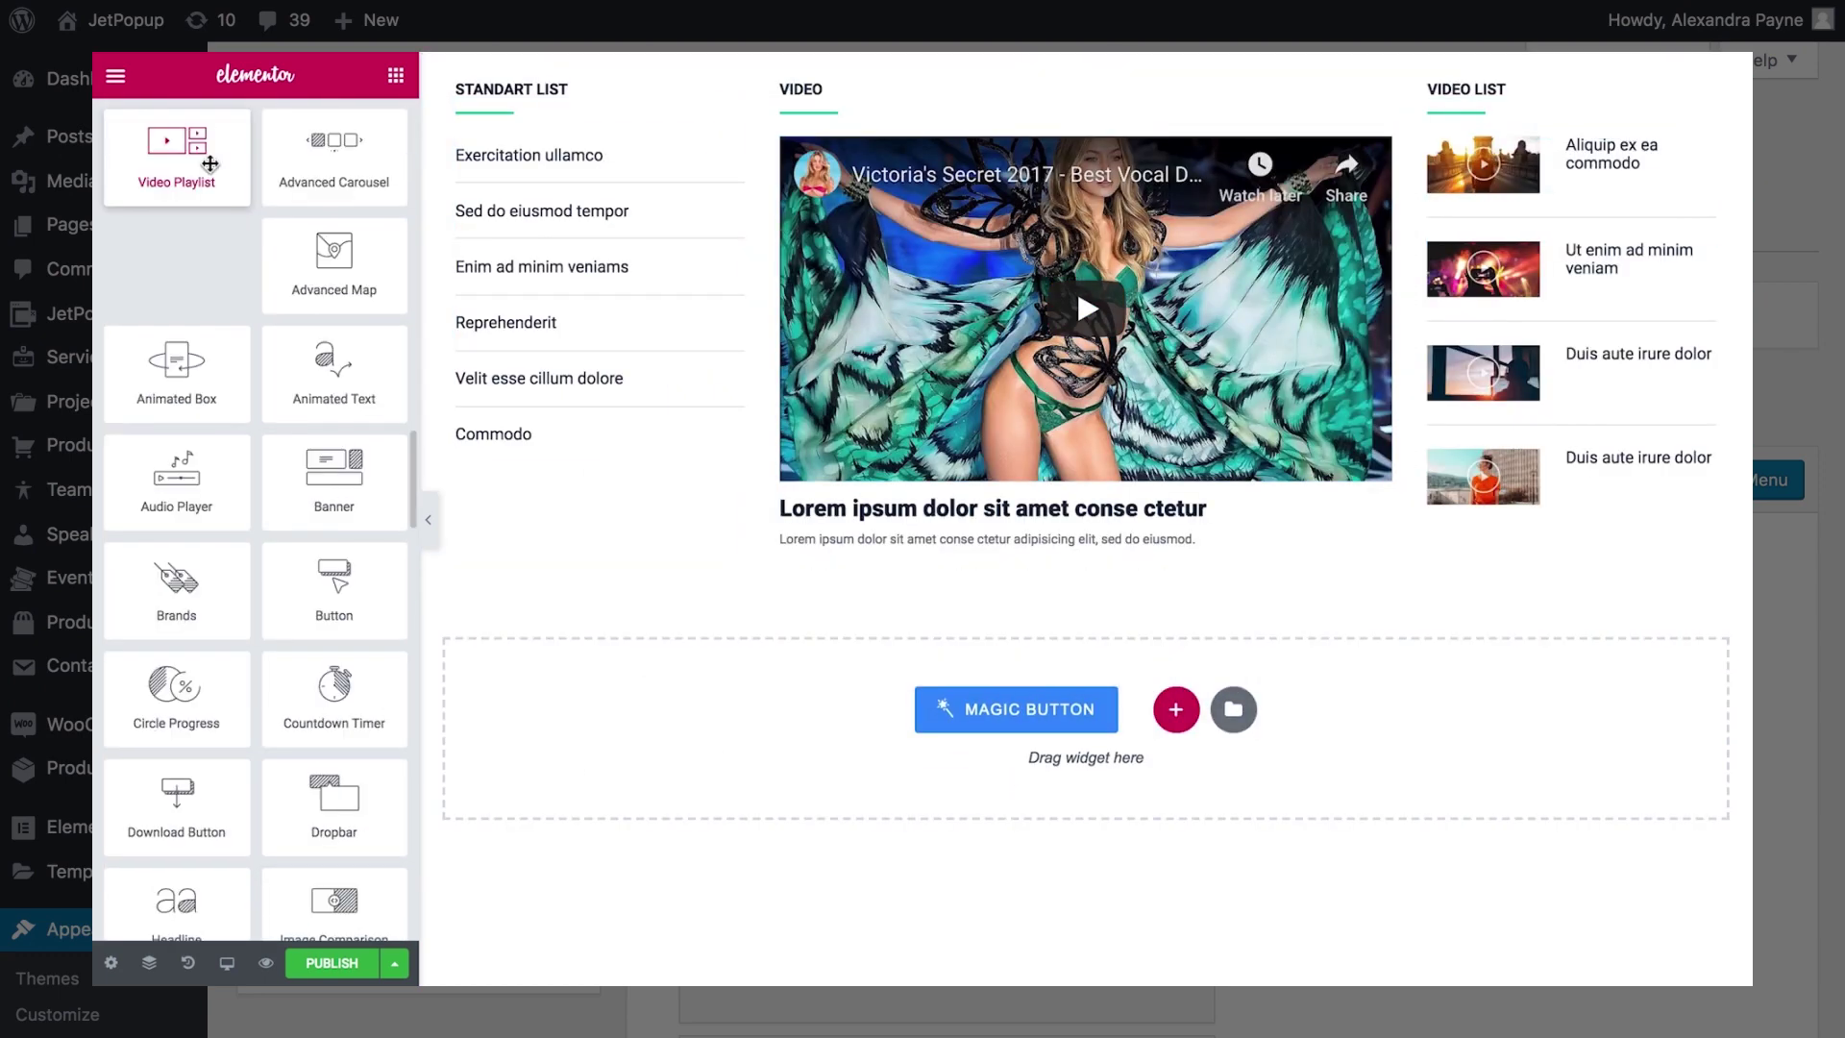
left_click_drag(164, 144, 927, 711)
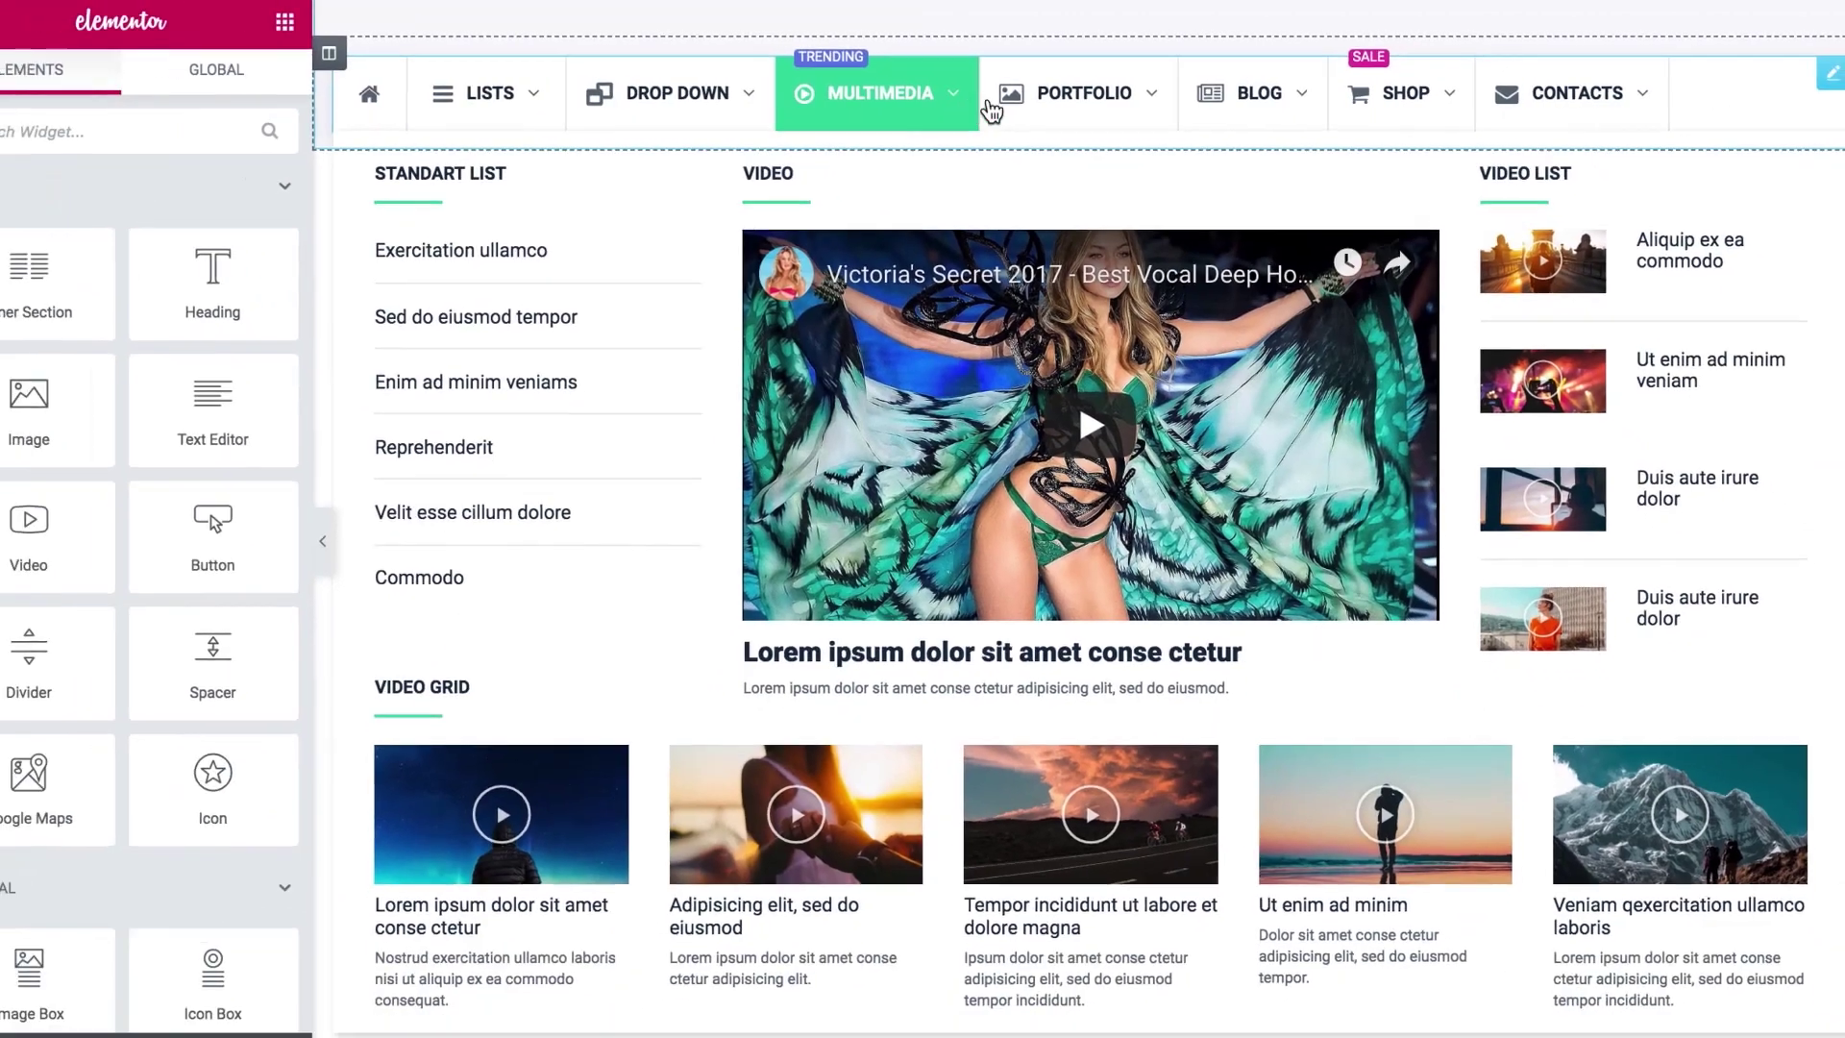
mouse_move(1054, 105)
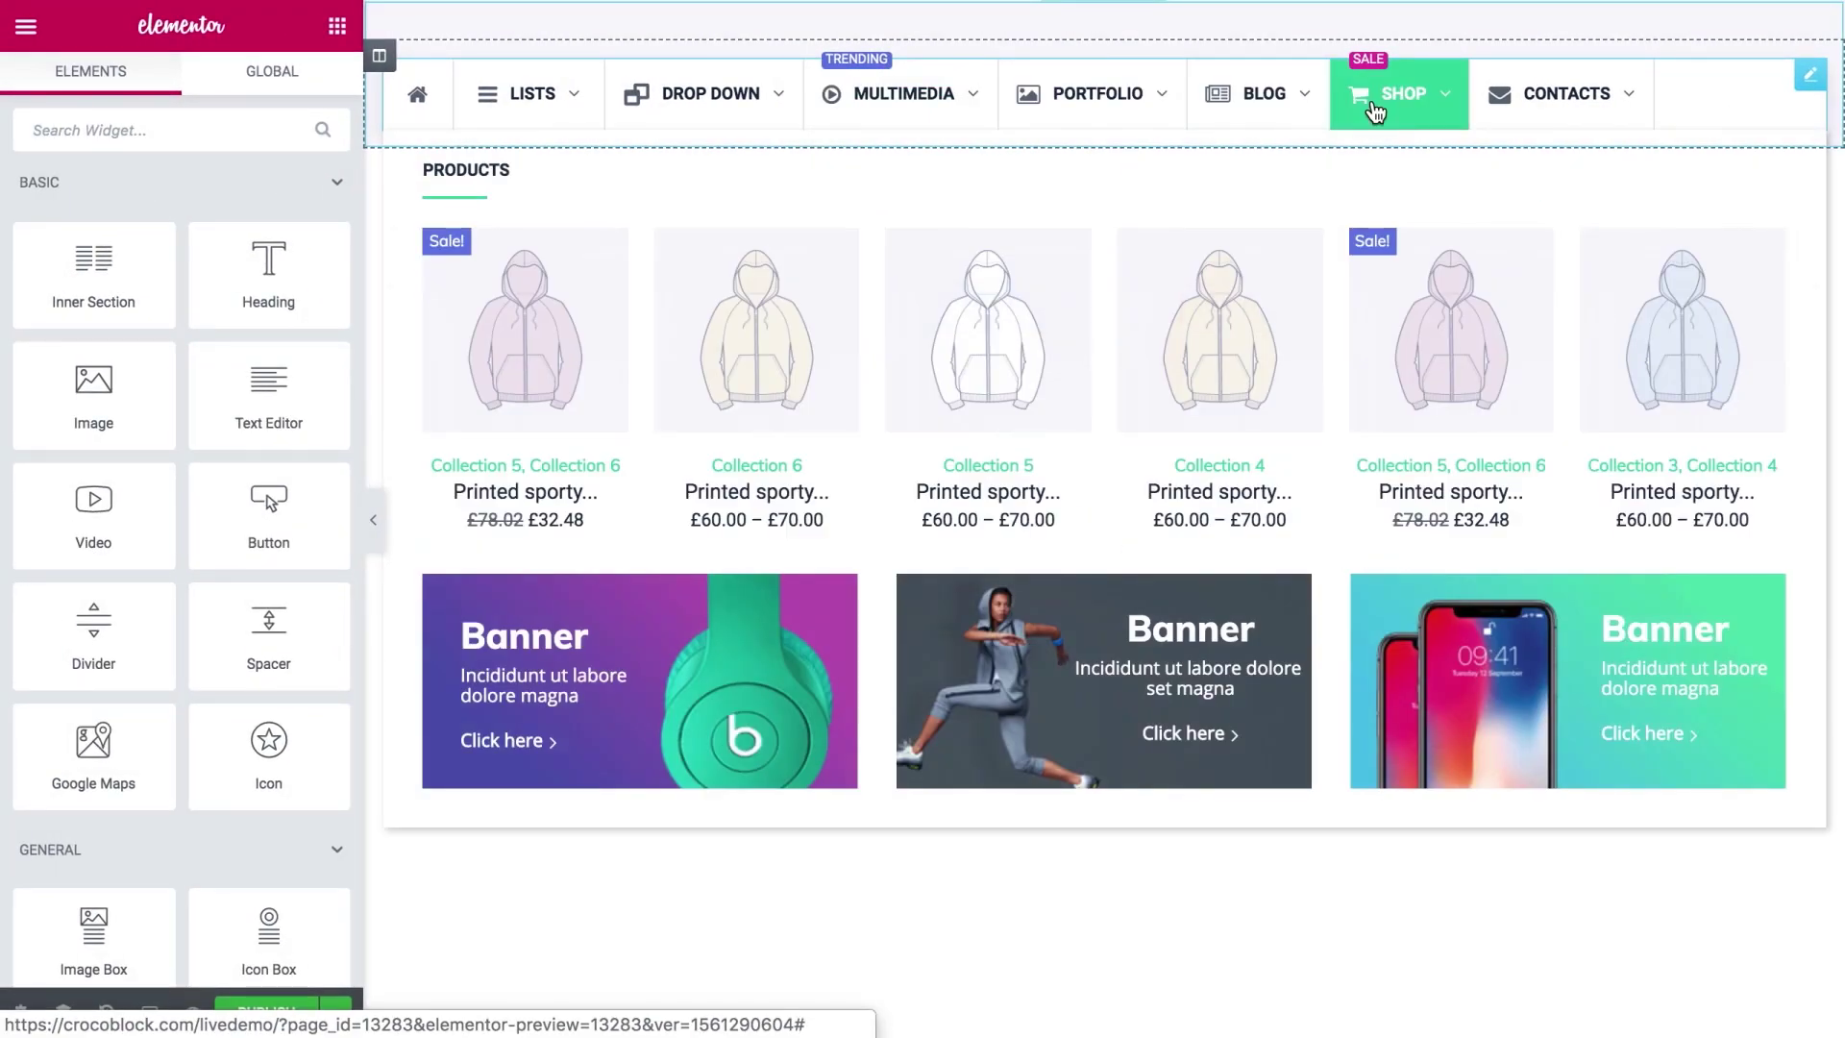
mouse_move(1516, 106)
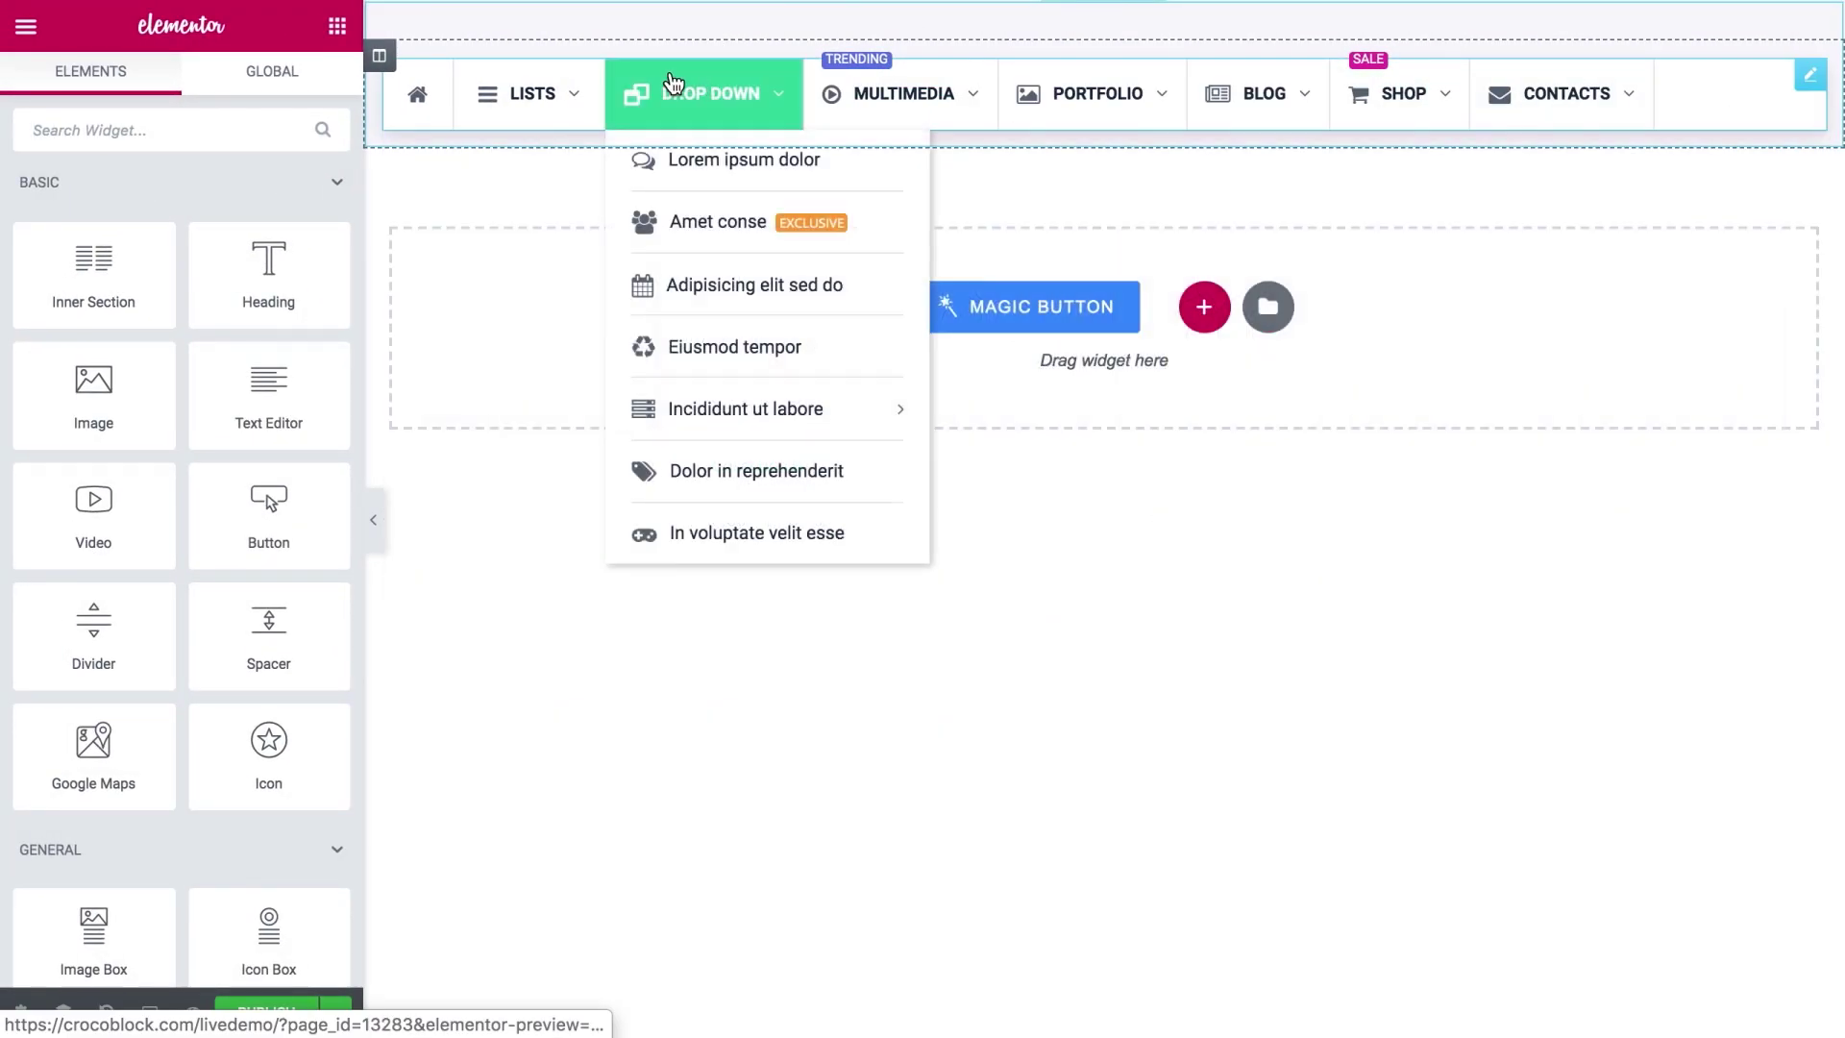
mouse_move(567, 101)
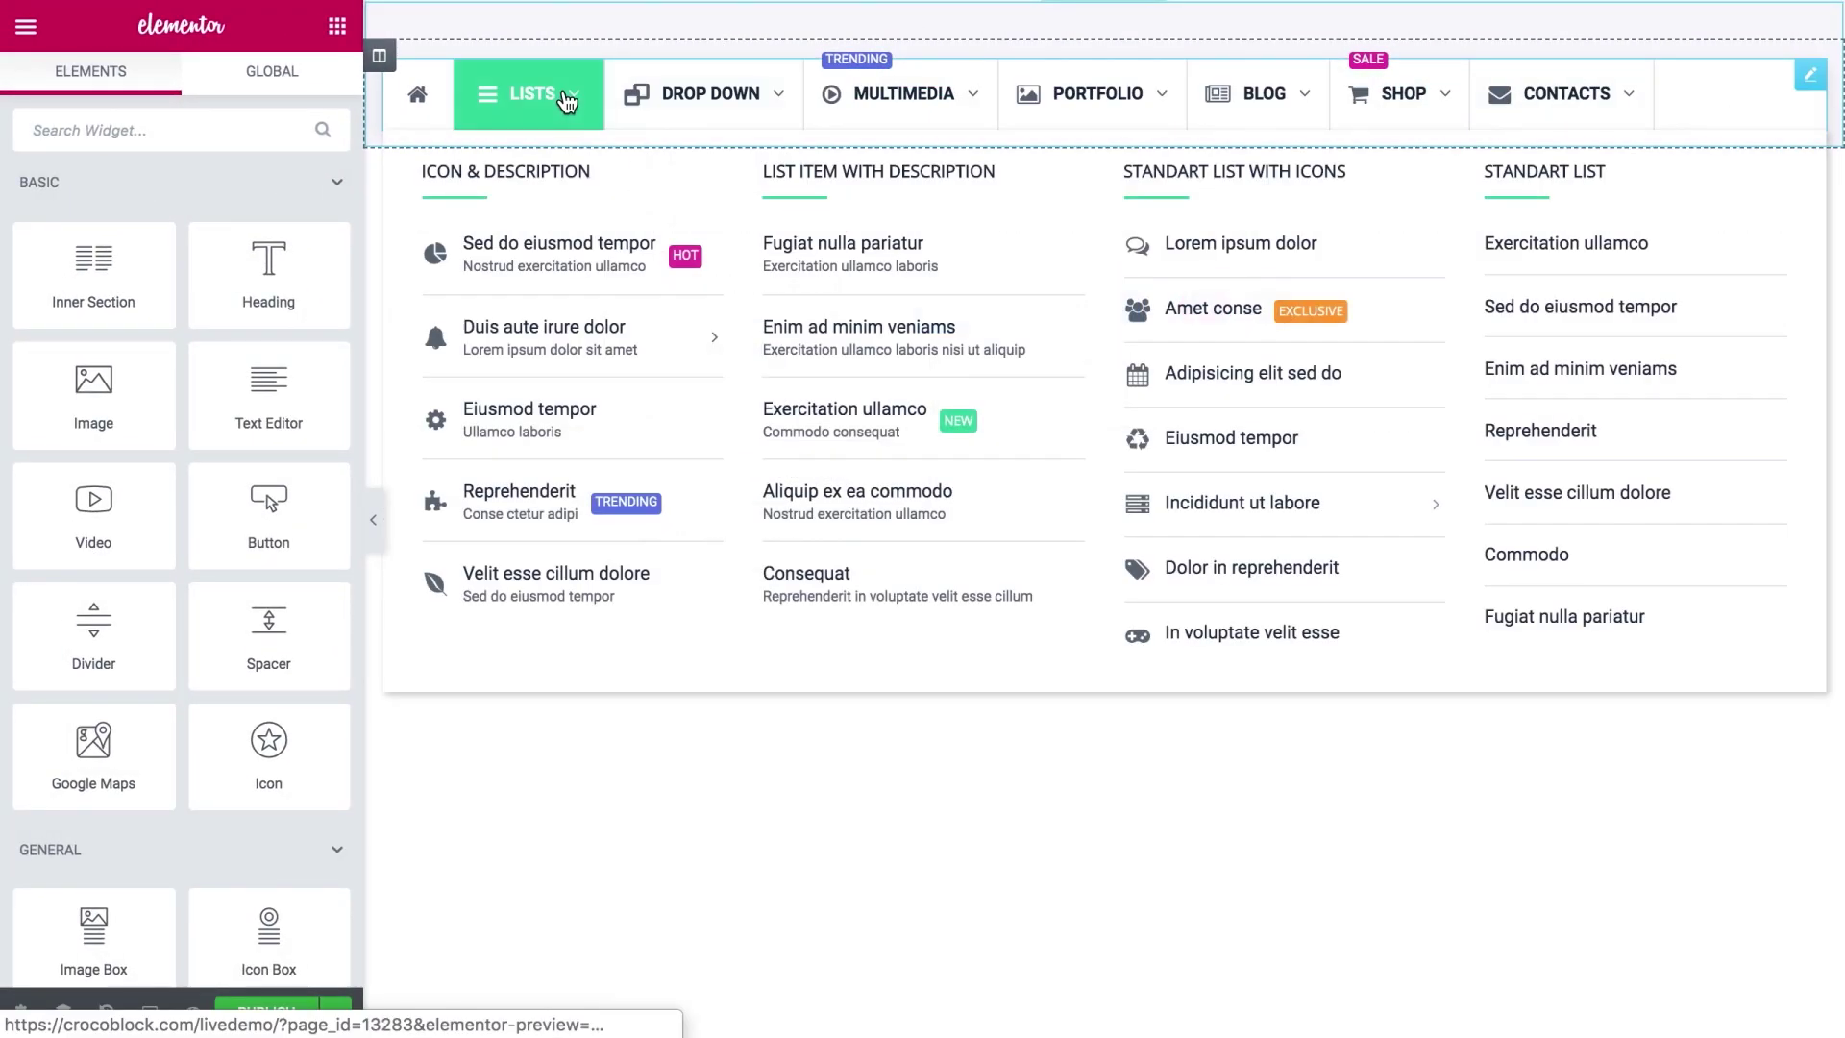